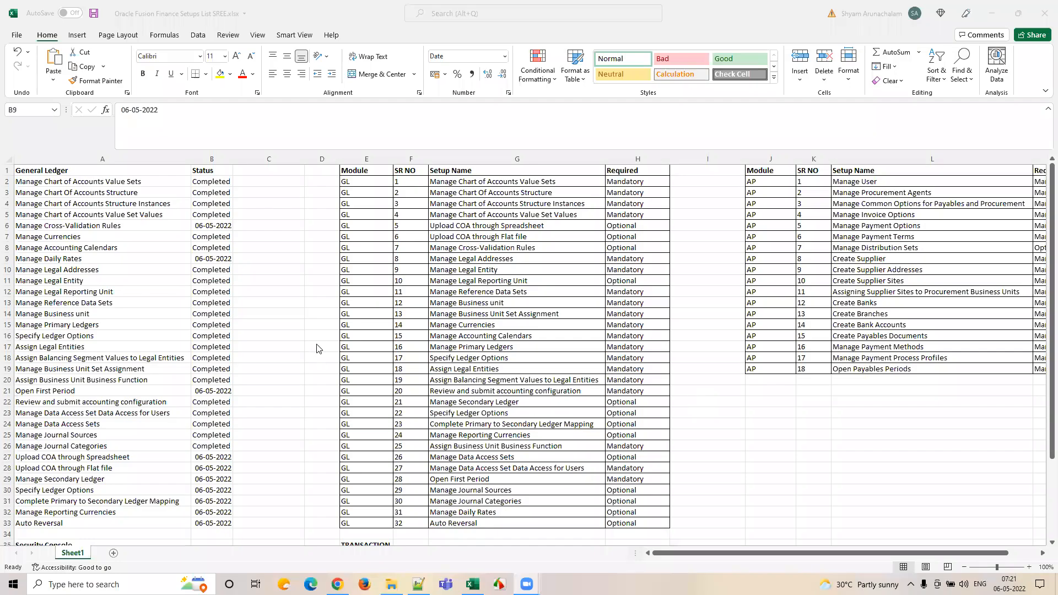
- Switch to Oracle Fusion in Chrome and open the Journals work area under General Accounting
click(227, 293)
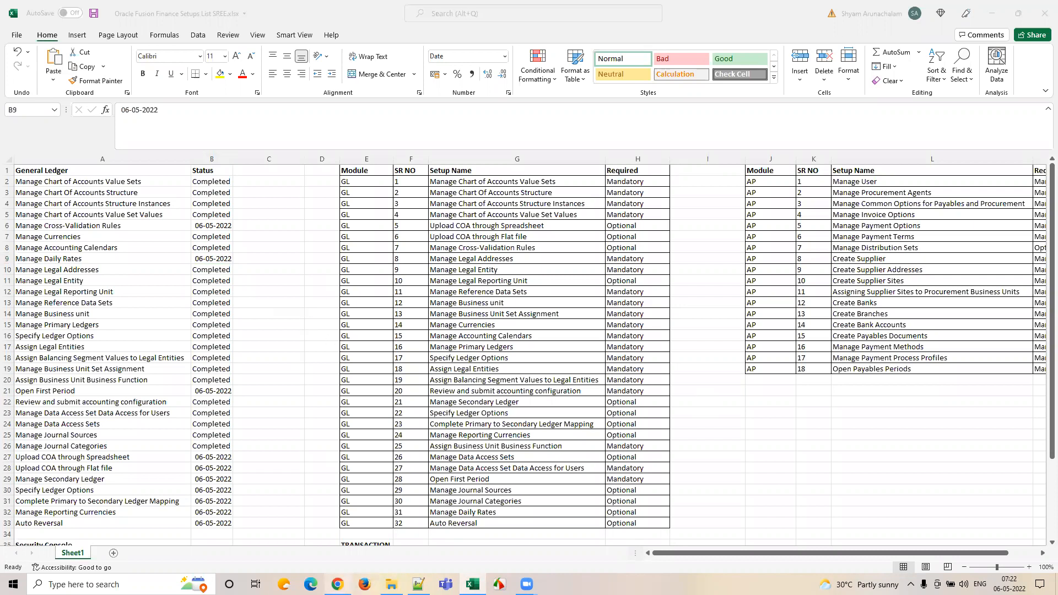
click(337, 584)
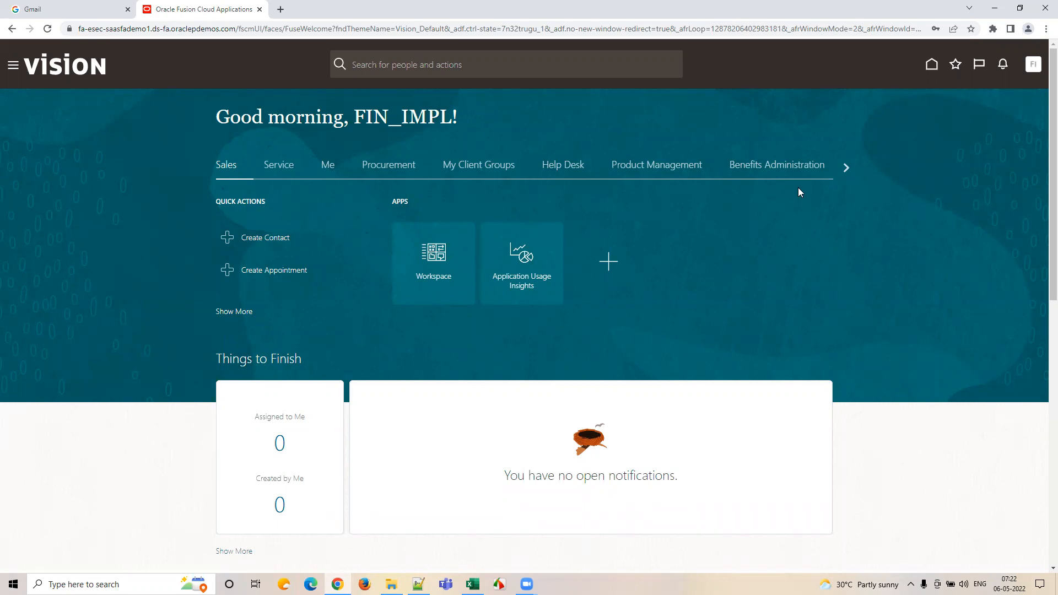
click(849, 162)
click(845, 166)
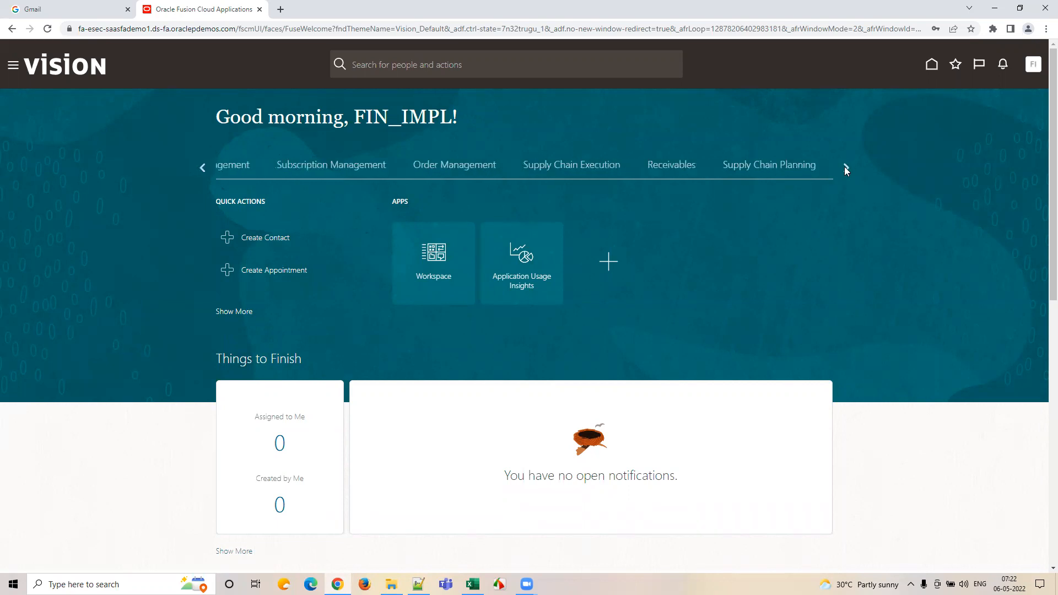
click(479, 165)
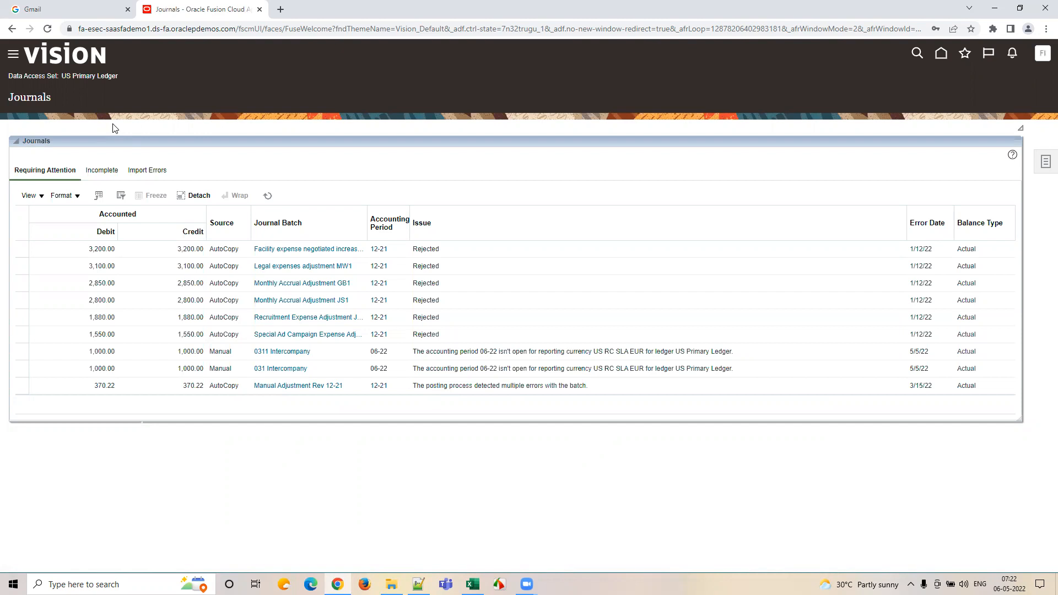
- Reload the page, return to the home page and open Setup and Maintenance
click(48, 29)
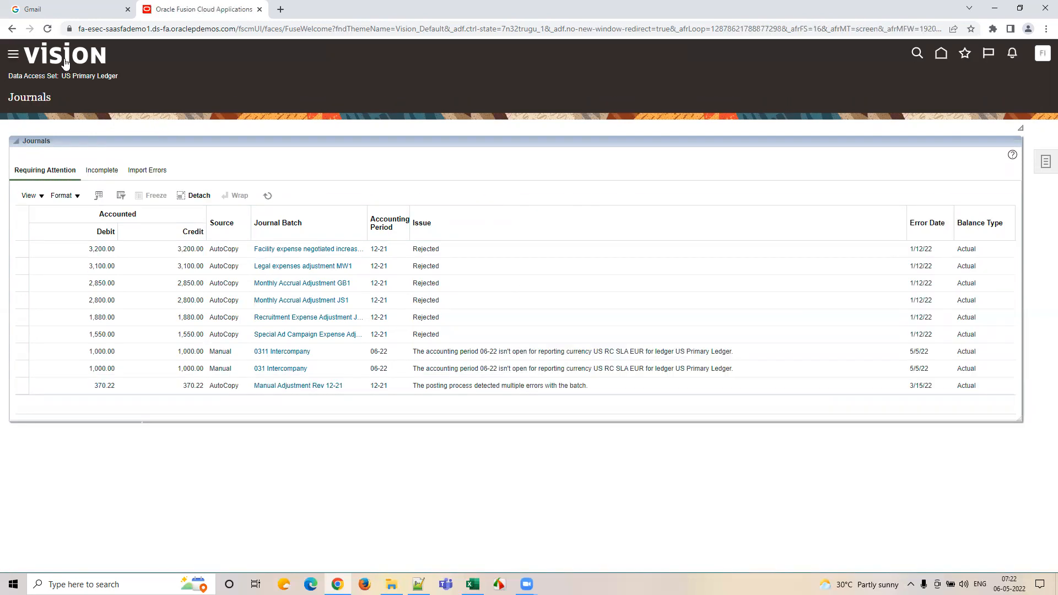
click(64, 57)
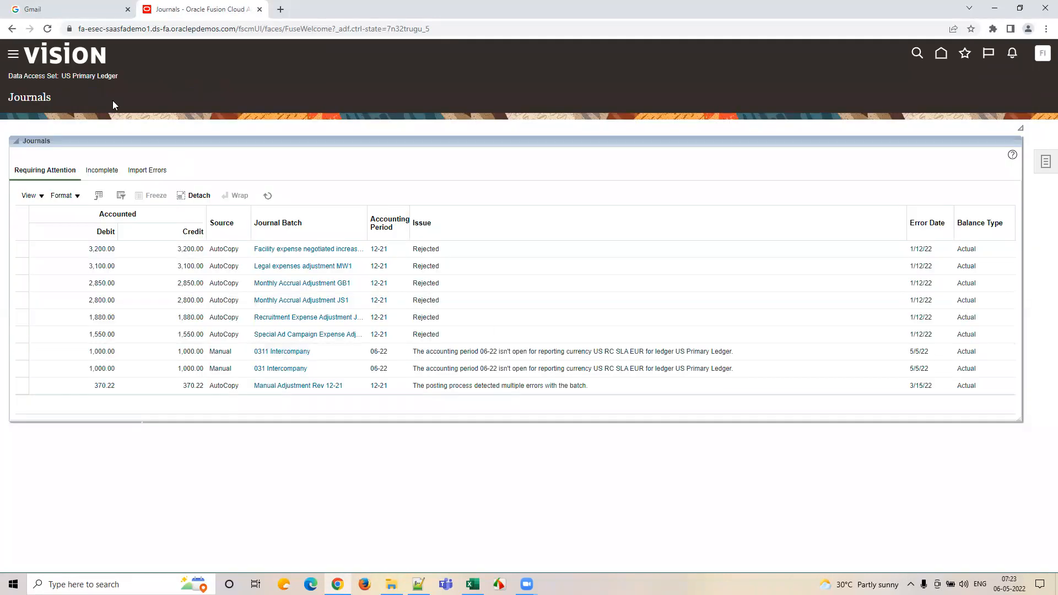
click(99, 55)
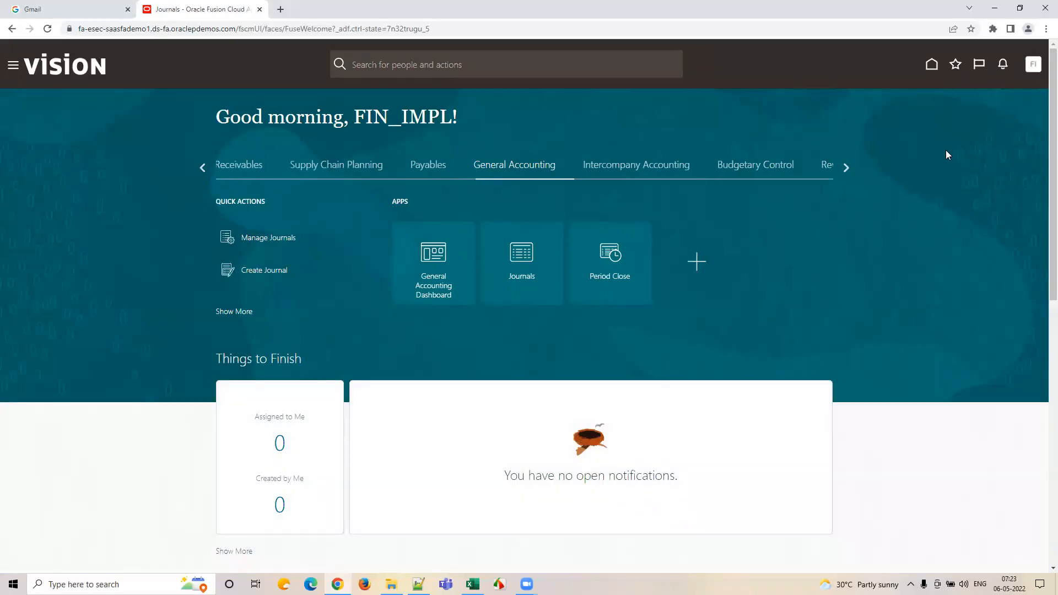
click(1033, 63)
click(846, 232)
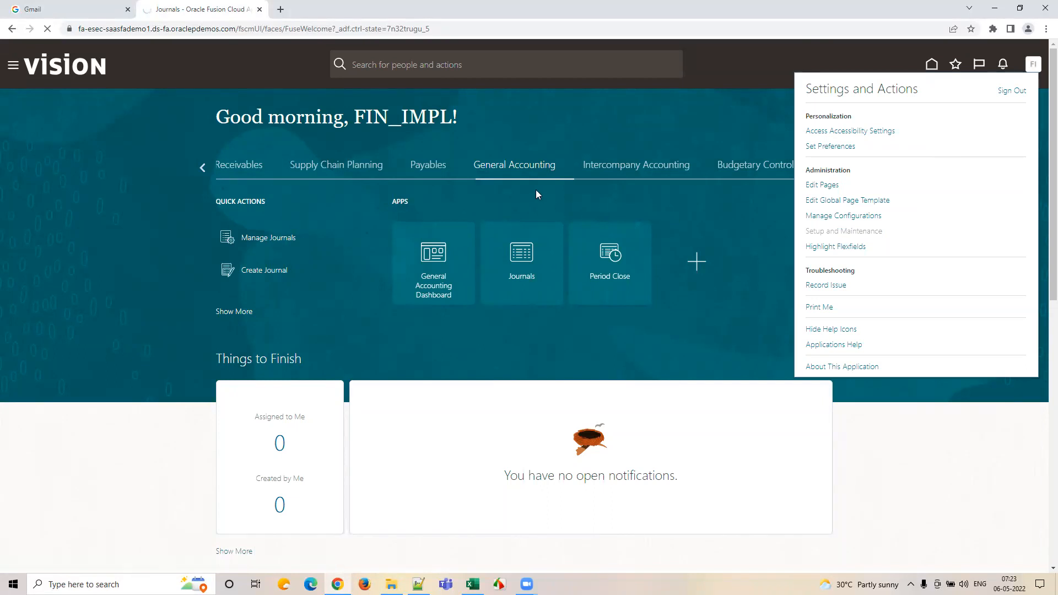
- Switch to Excel and highlight the GL setup table E1:H33 to review its mandatory and optional setups
click(472, 585)
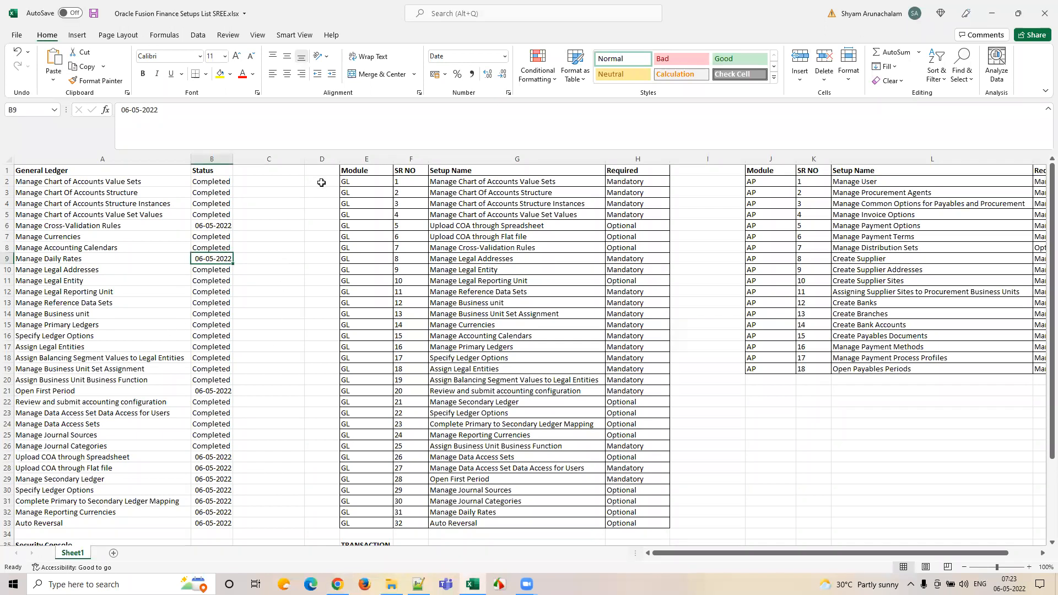
click(354, 171)
drag(354, 171, 630, 521)
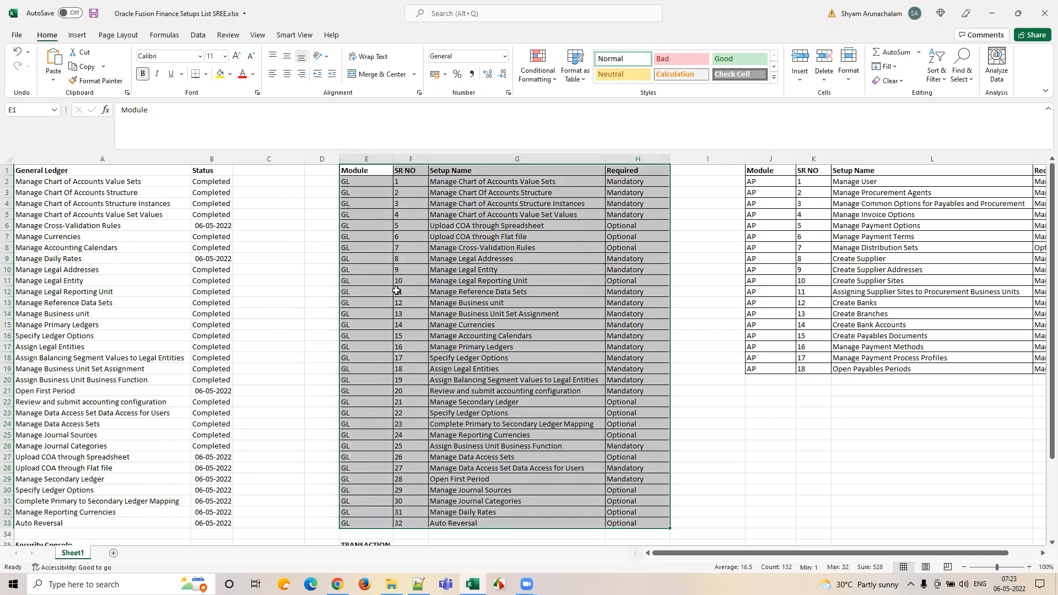
click(196, 281)
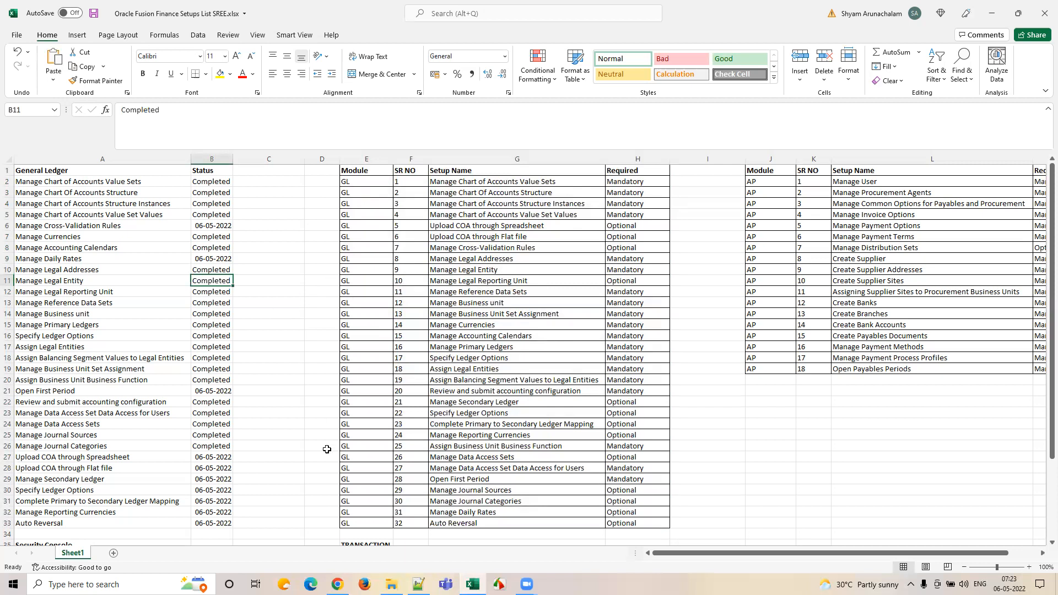
- Switch to Chrome and change the setup offering to Financials
mouse_move(337, 585)
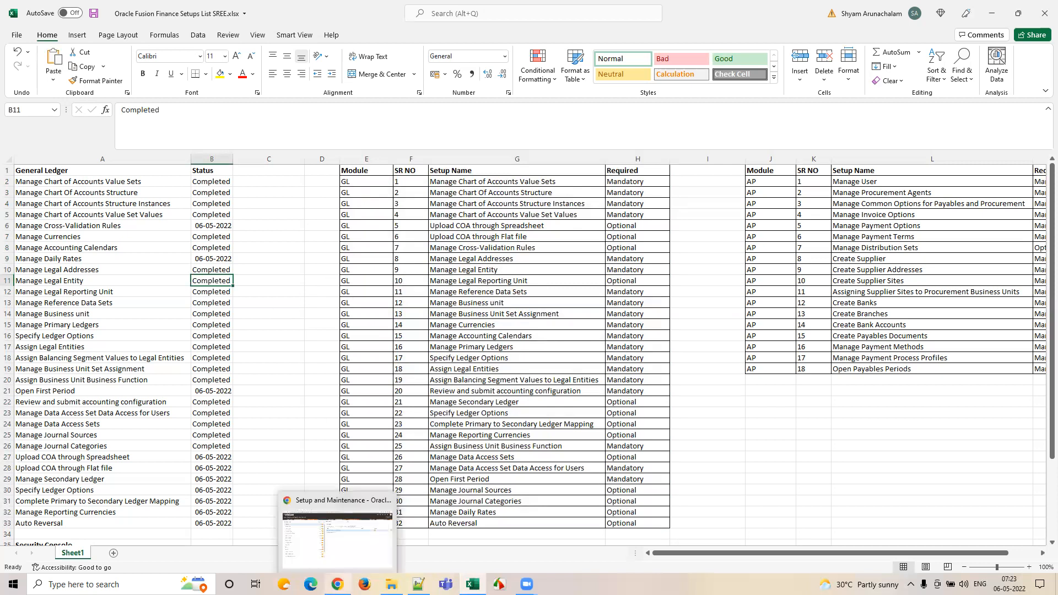
click(338, 532)
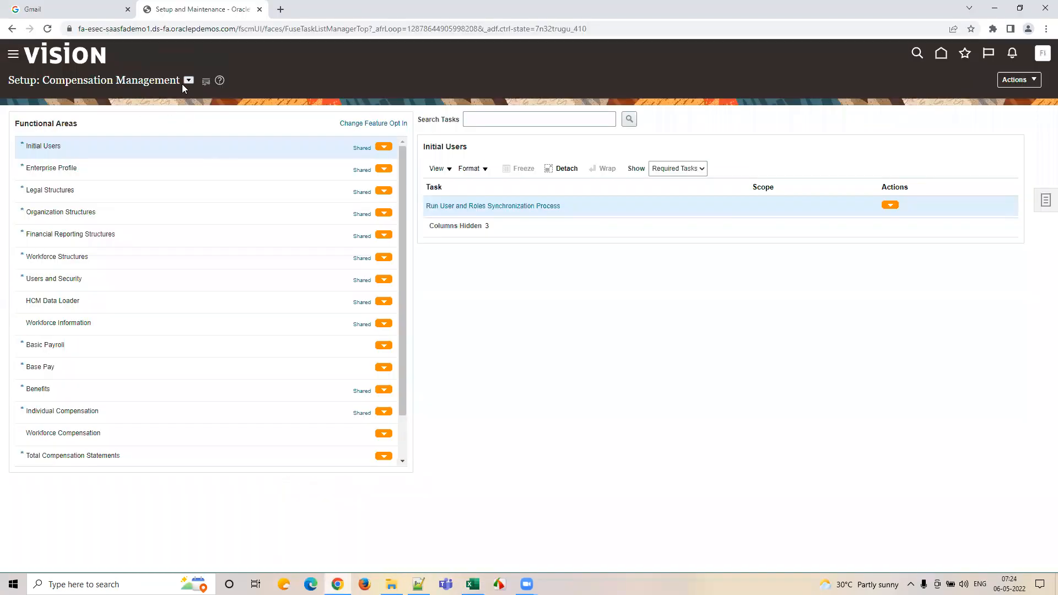
click(188, 80)
click(201, 154)
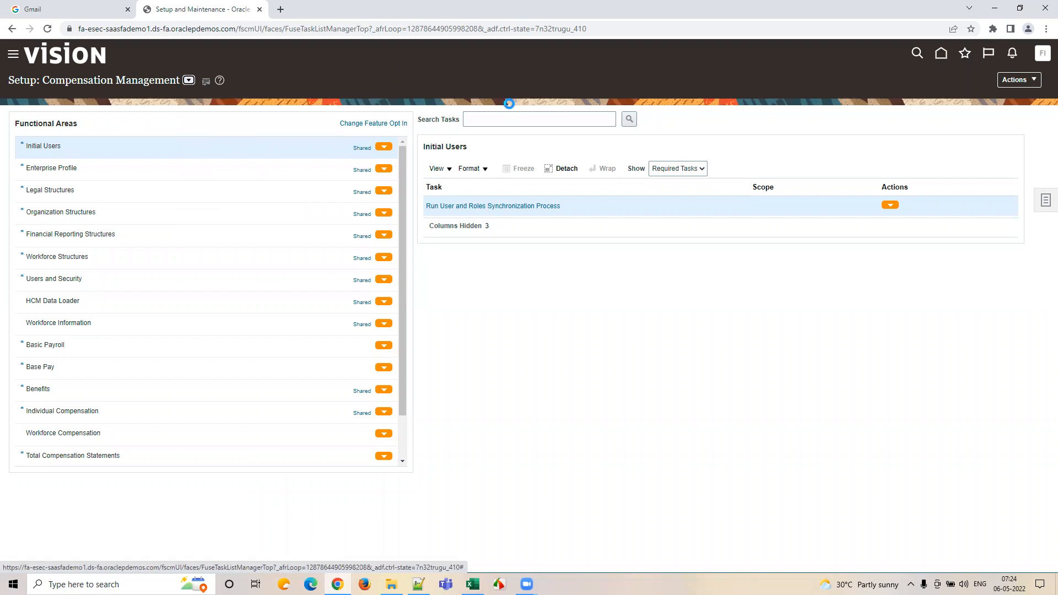
- Search the setup tasks for Open First Period and open that task for the UG_India_Ledger scope
click(502, 121)
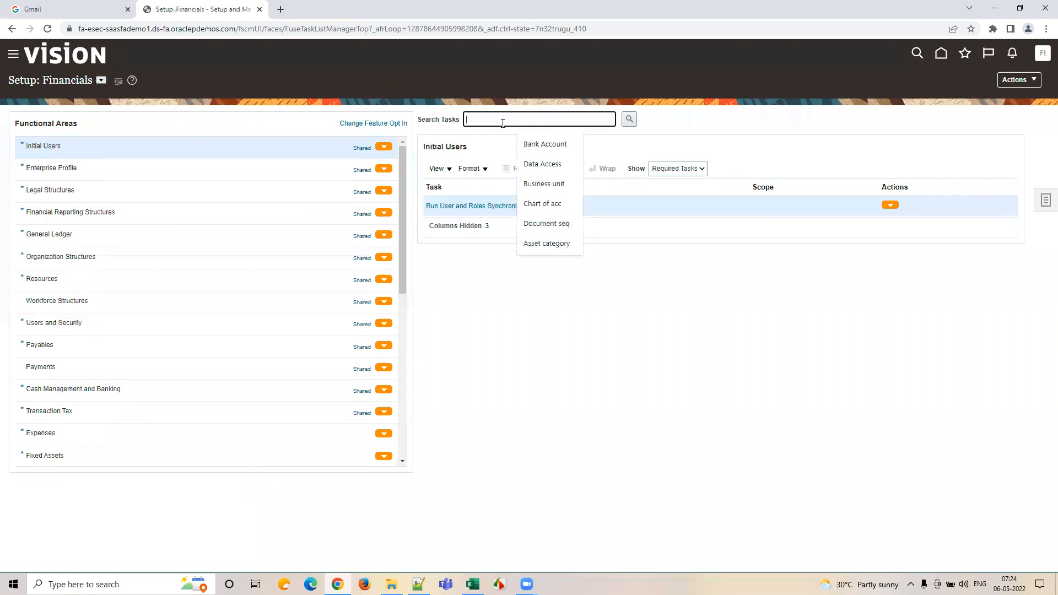
text(Open)
key(Down)
key(Return)
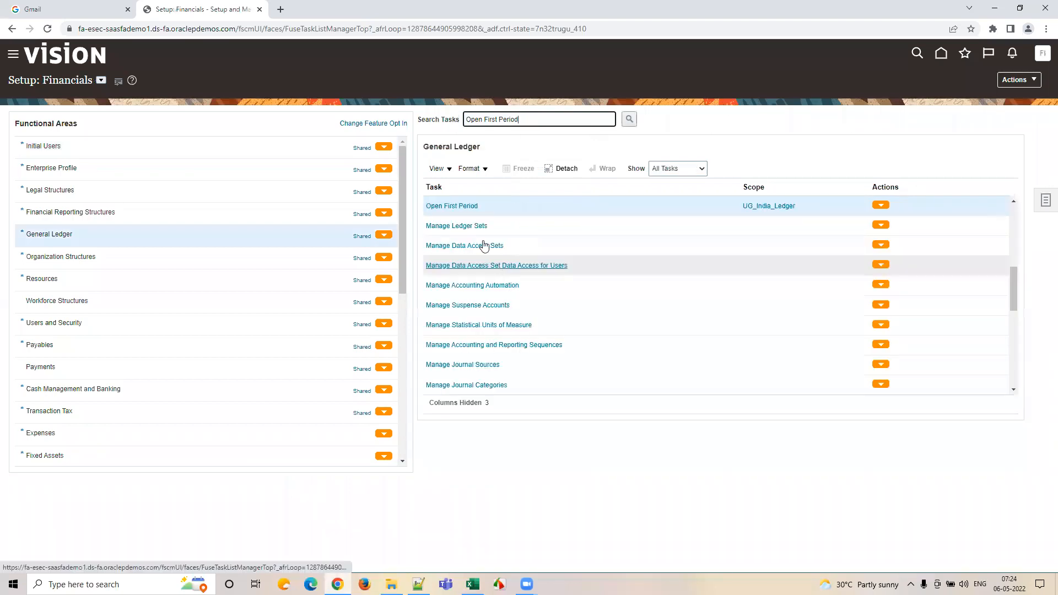
click(481, 207)
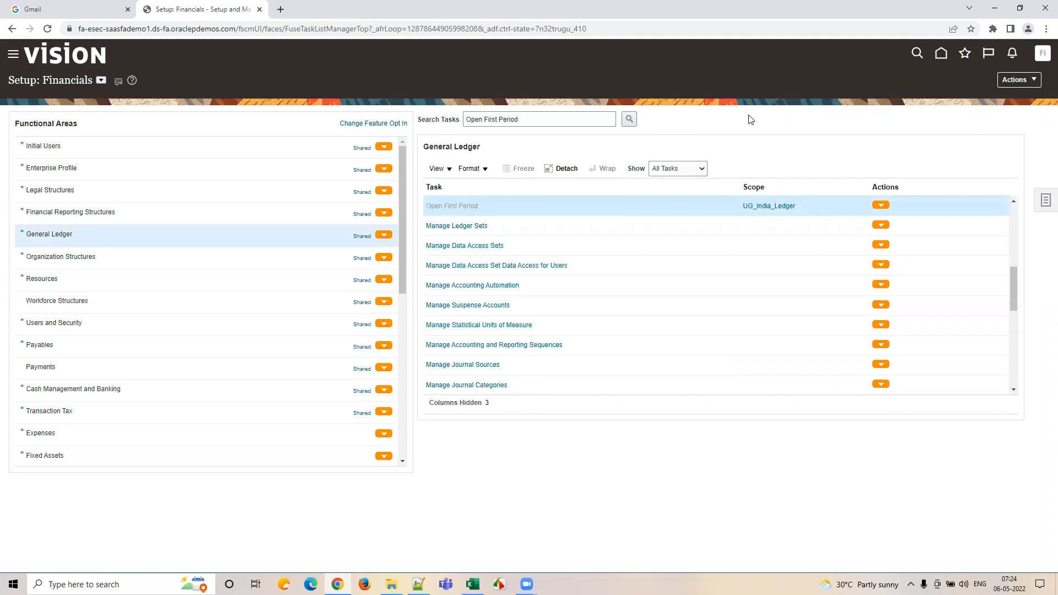
- Submit the Open First Period process for data access set UG_India_Ledger with accounting period 01-22
click(185, 212)
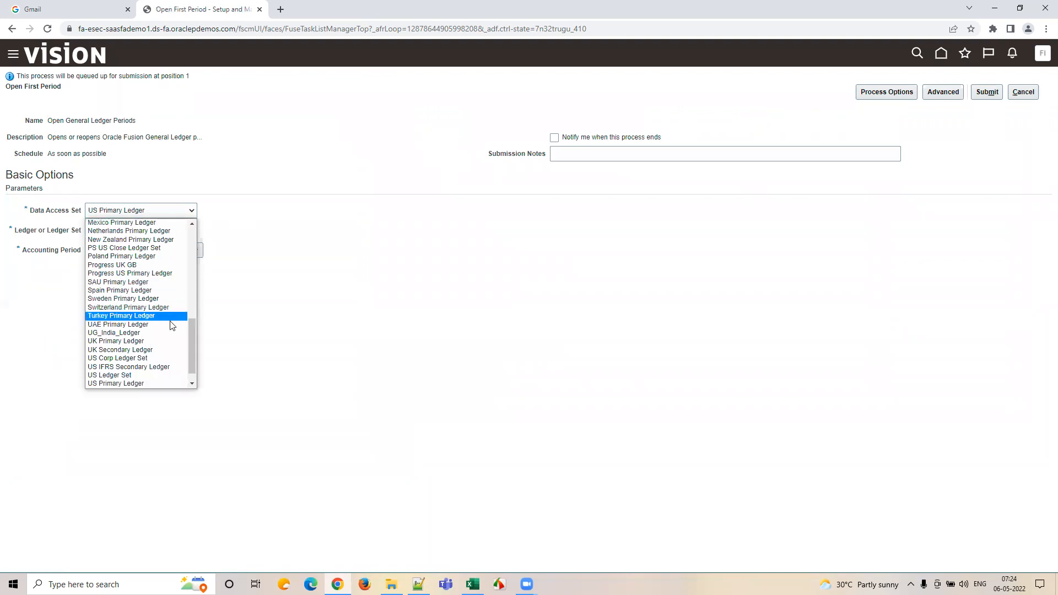
click(106, 335)
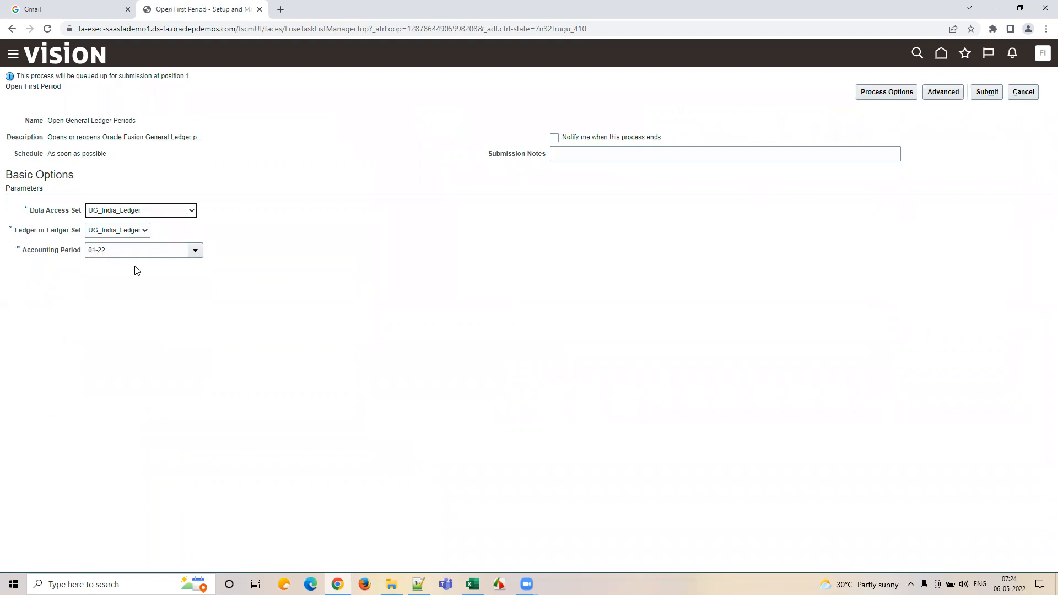
click(124, 251)
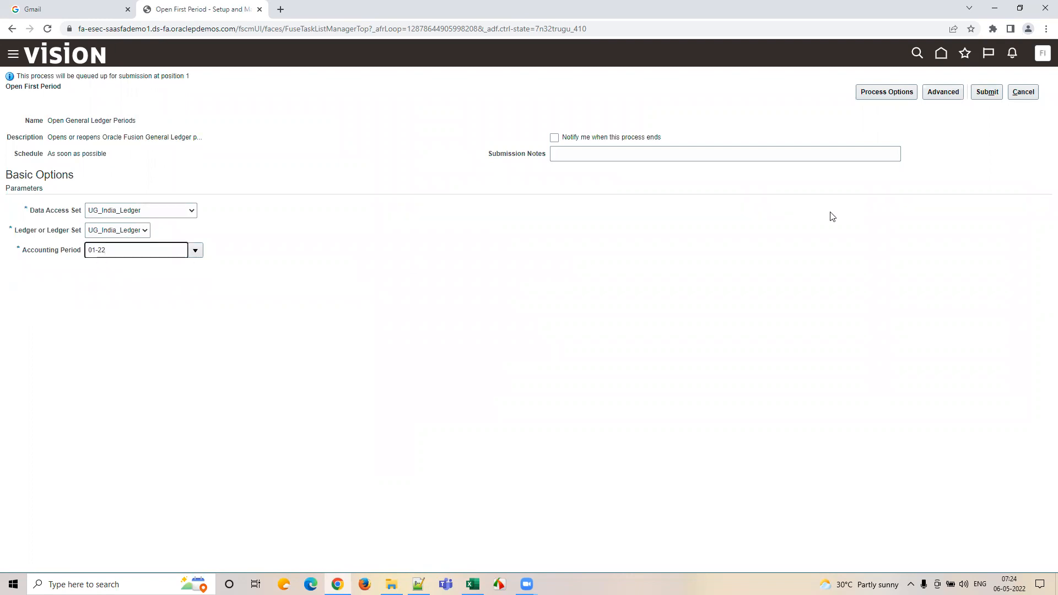
click(989, 94)
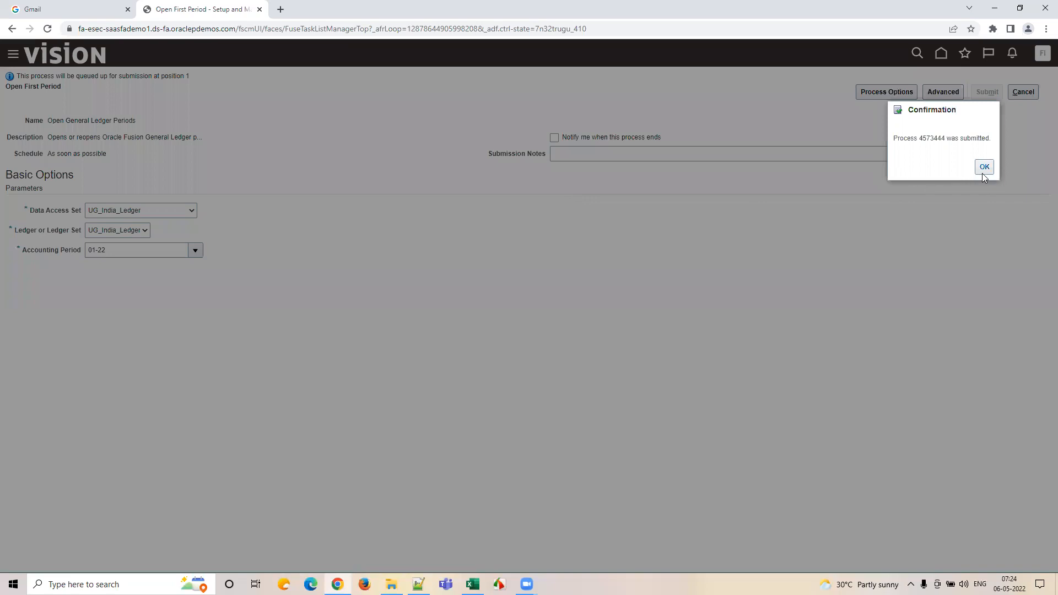
click(984, 167)
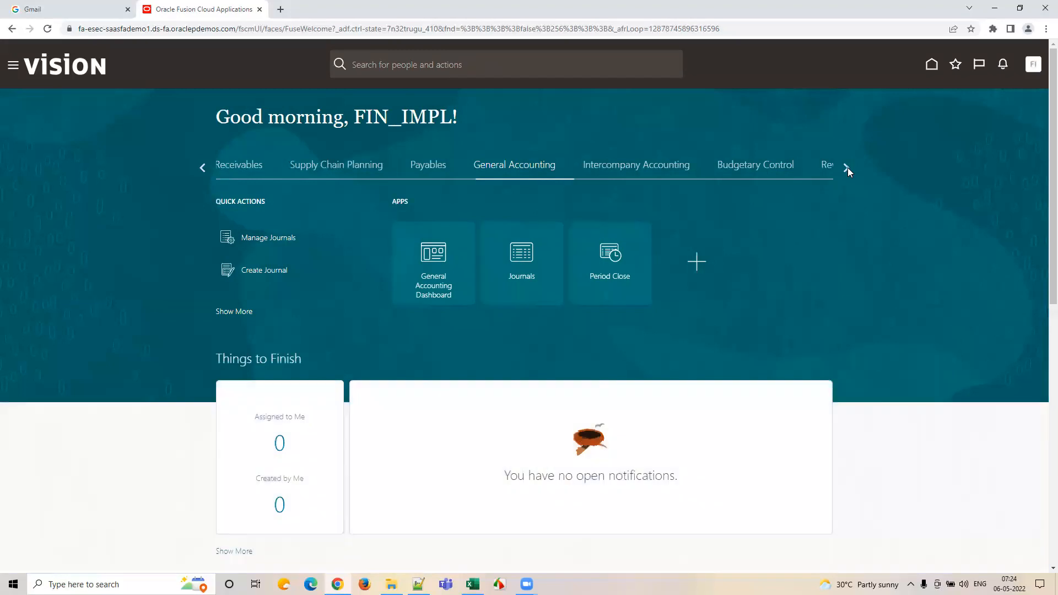
- Open Scheduled Processes from Tools and view the details of the Open General Ledger Periods process
click(847, 168)
click(575, 172)
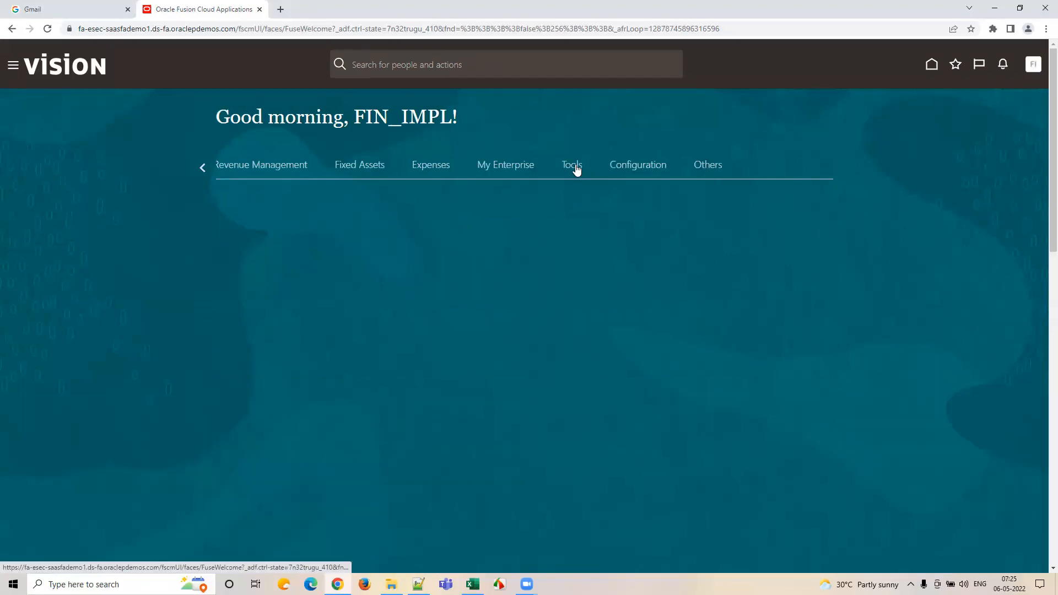
click(778, 261)
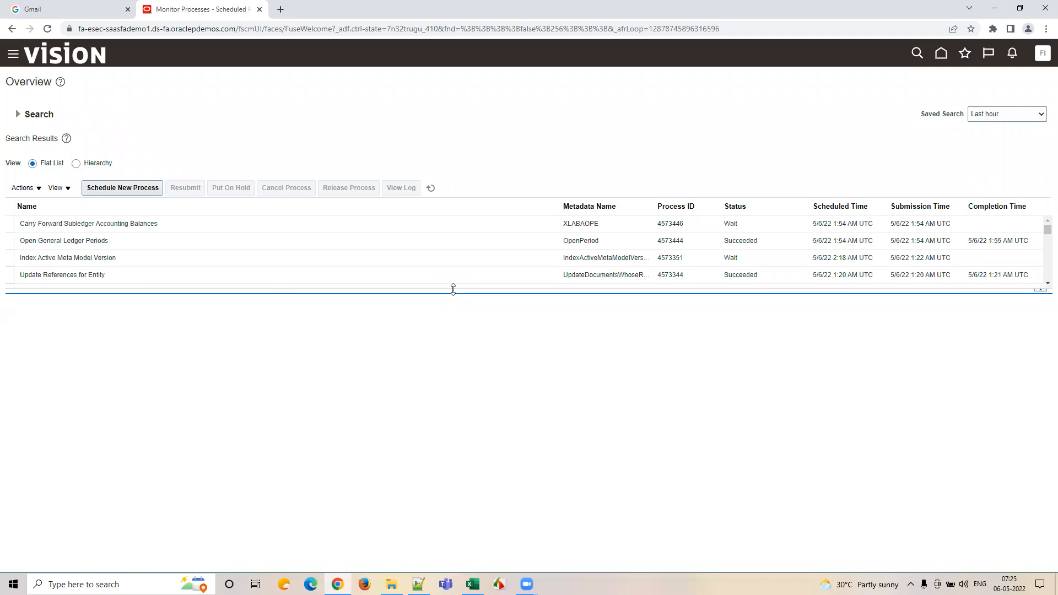
click(83, 241)
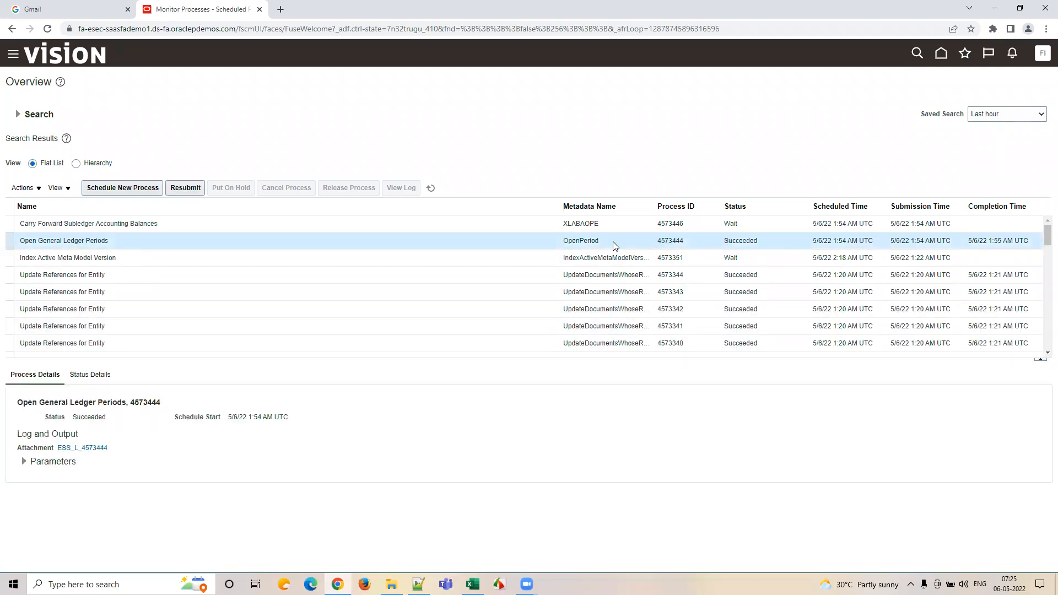
- Return to the home page and open the Period Close work area under General Accounting
click(55, 69)
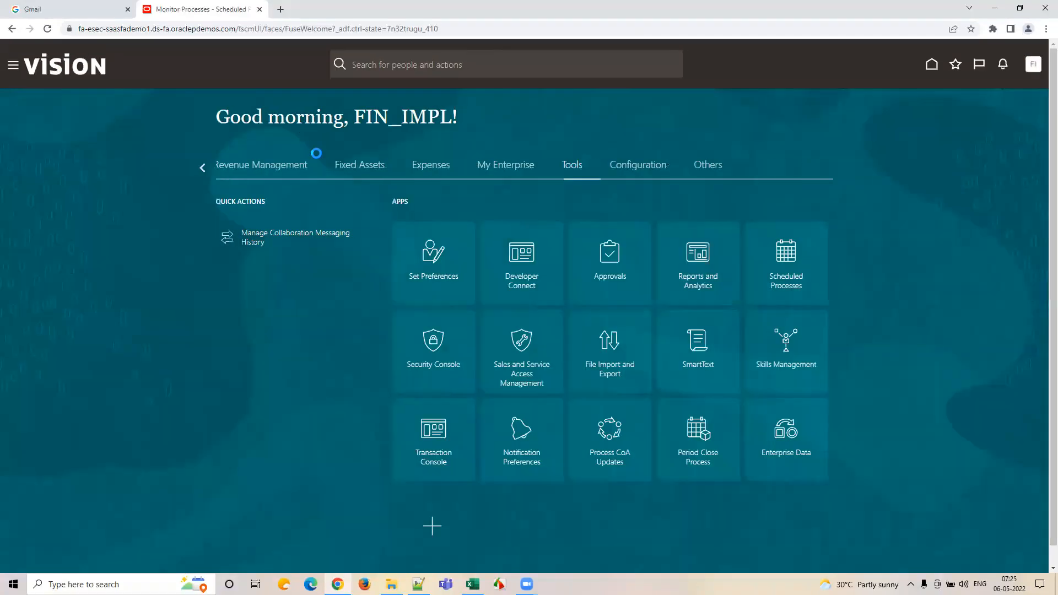
click(203, 168)
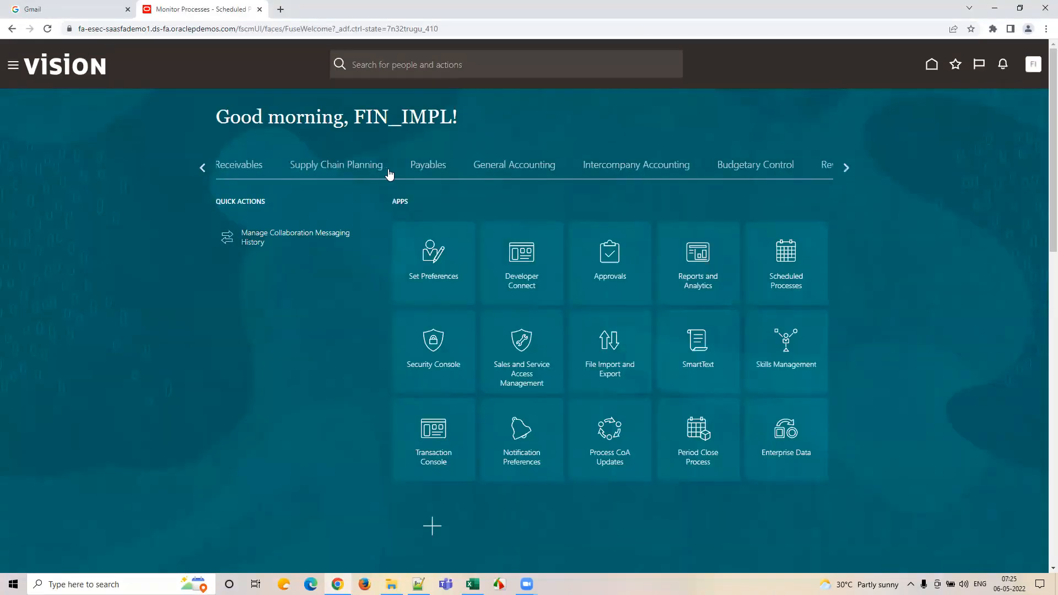
click(503, 166)
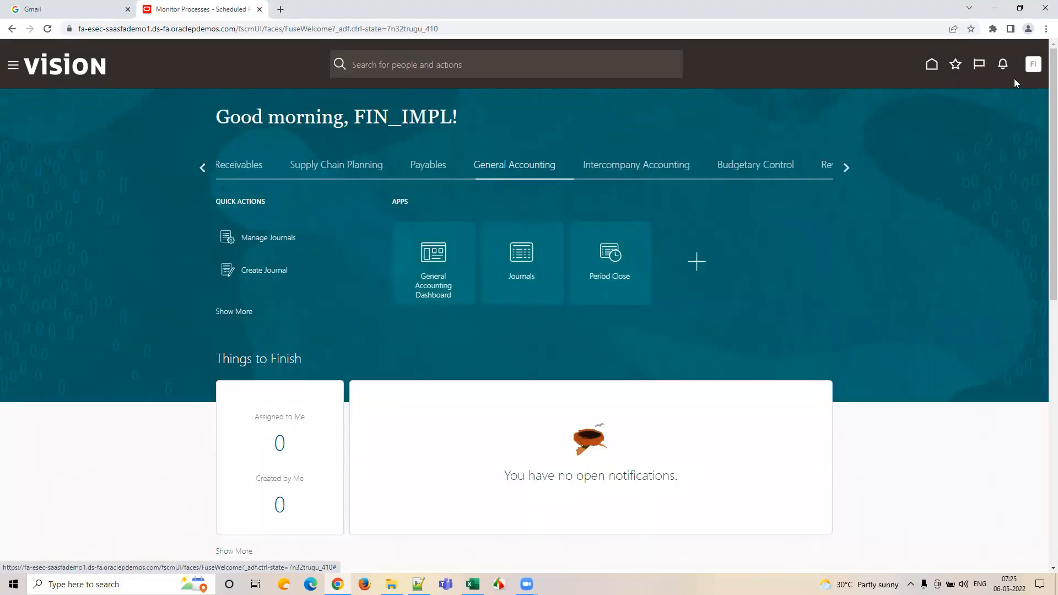
click(1036, 70)
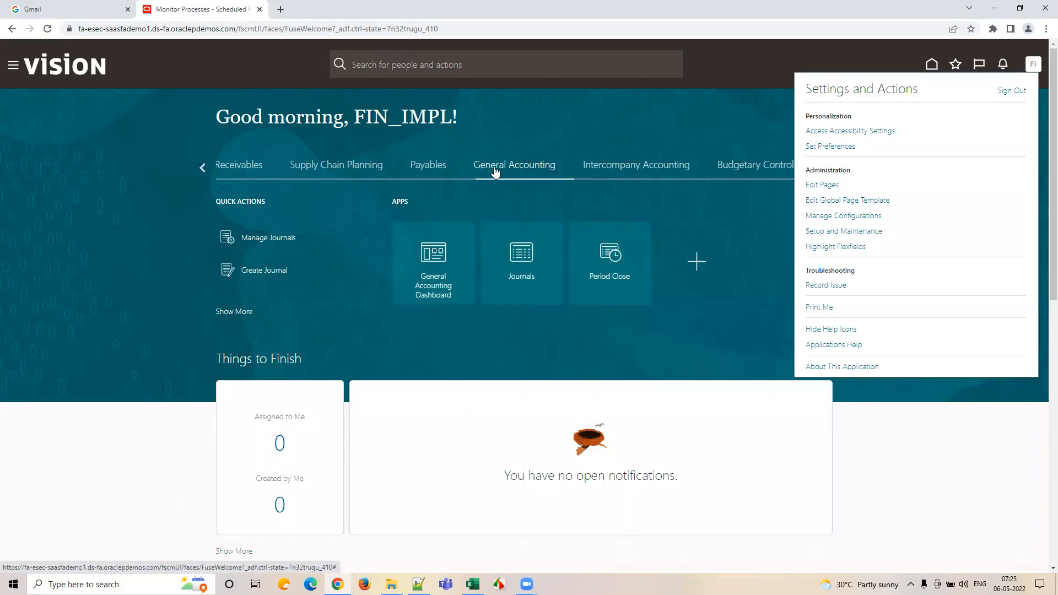
click(508, 132)
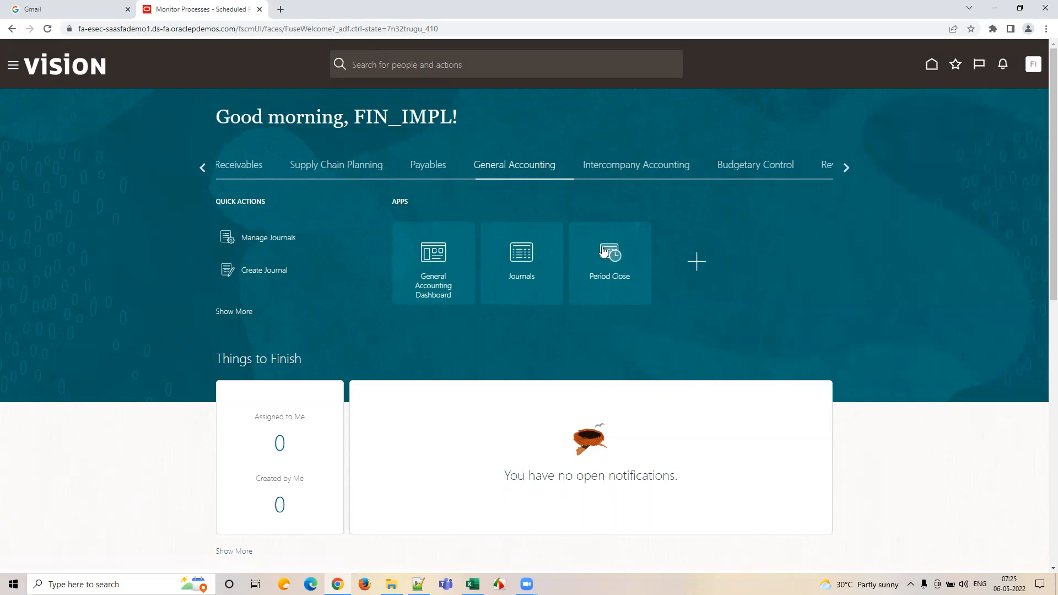
click(732, 239)
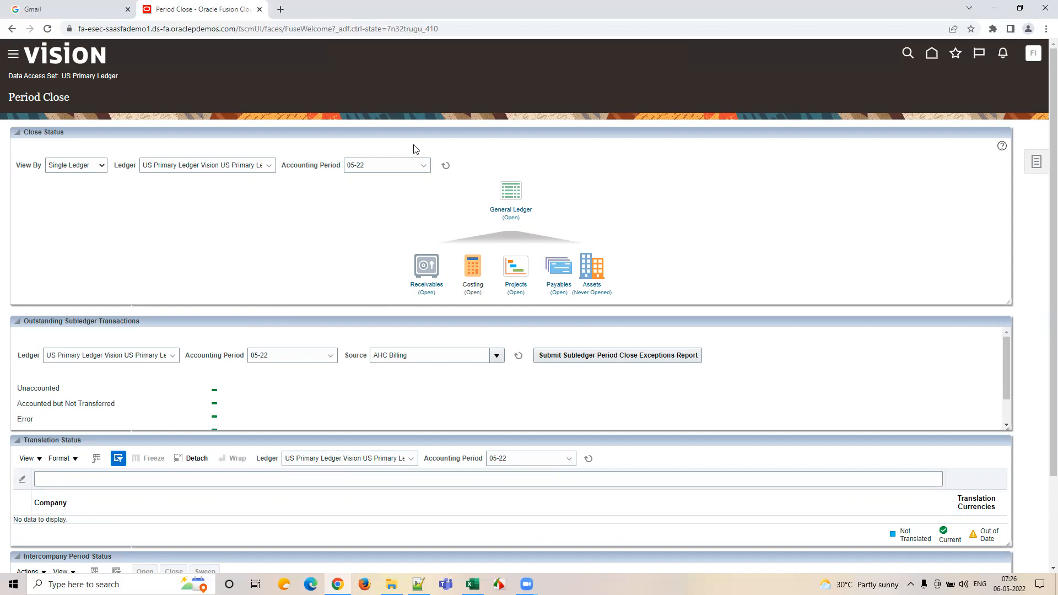
- Go back to the home page and reopen Period Close from General Accounting
click(1029, 55)
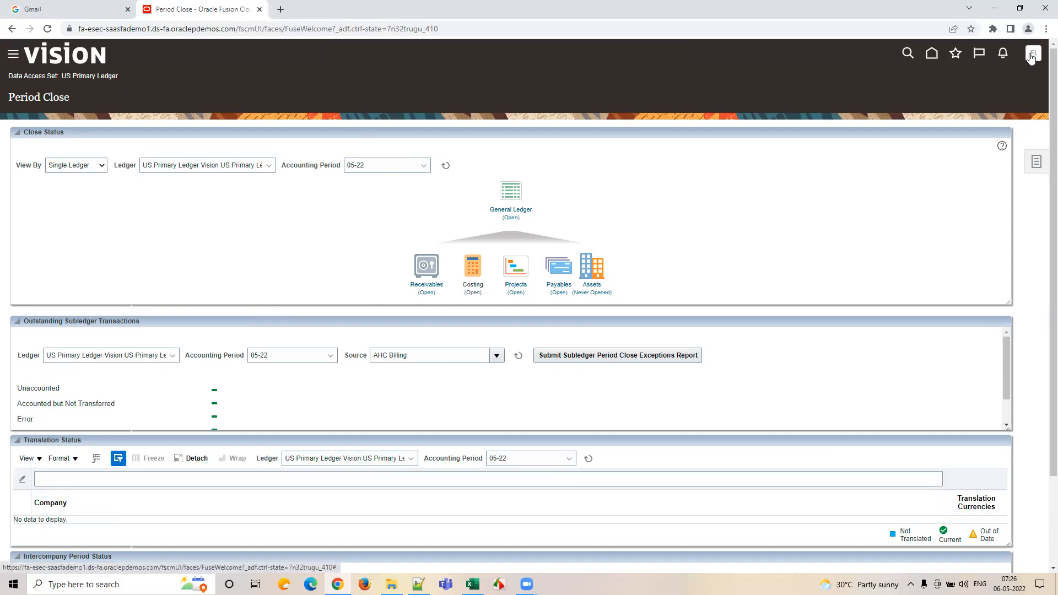
click(186, 69)
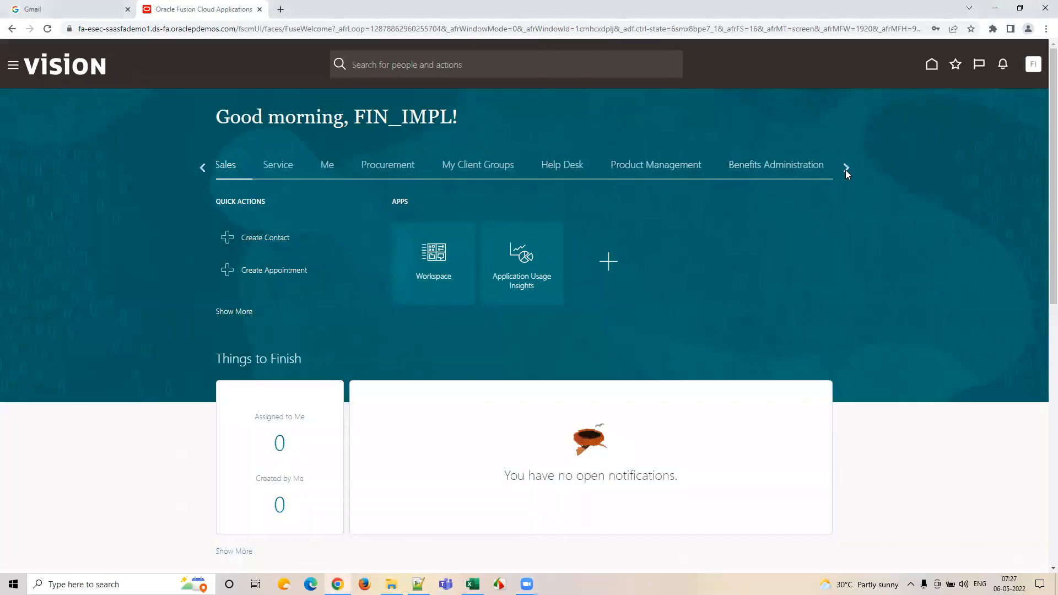
click(532, 165)
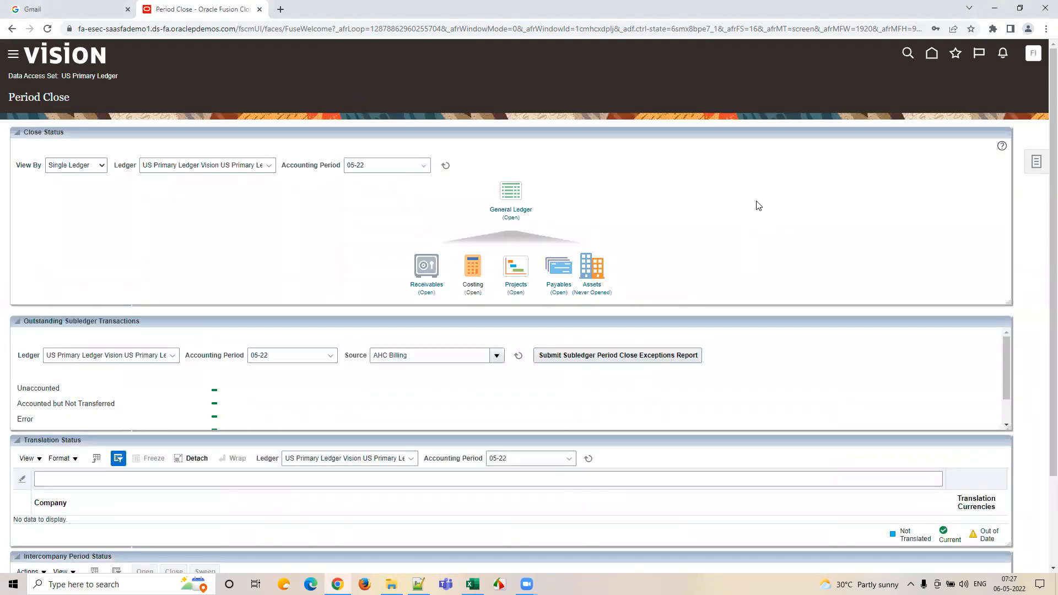
- Sign out of Oracle Fusion from the Period Close page and close the Gmail tab
double_click(118, 74)
click(844, 210)
click(1029, 60)
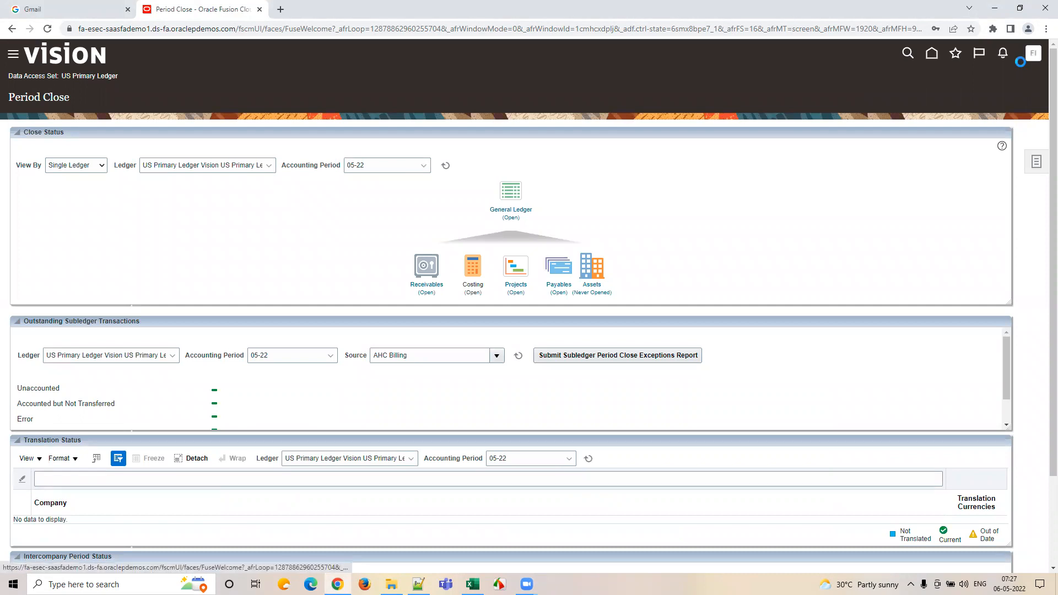
click(1014, 81)
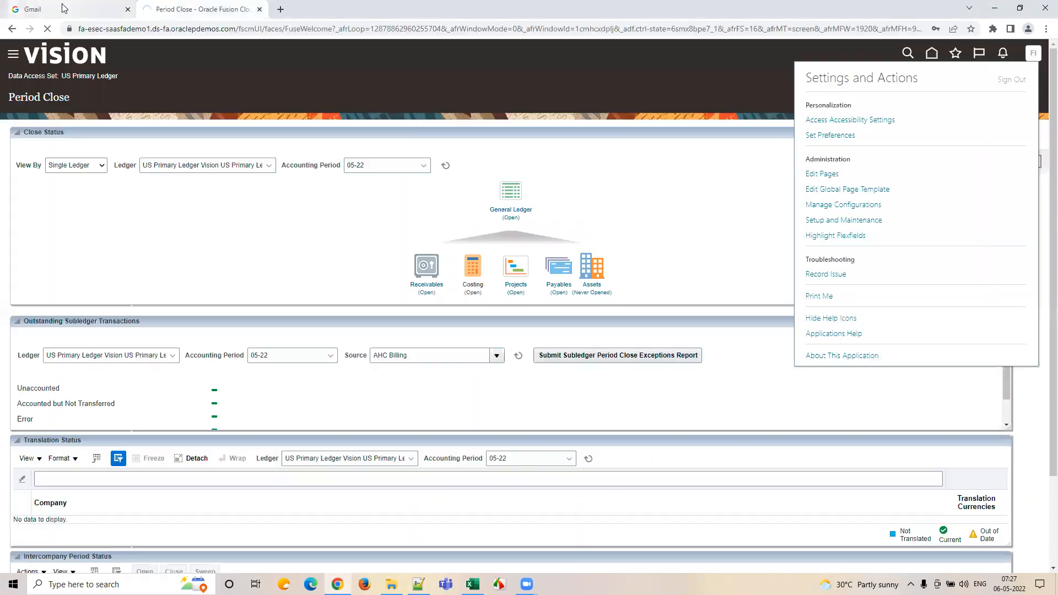
middle_click(63, 8)
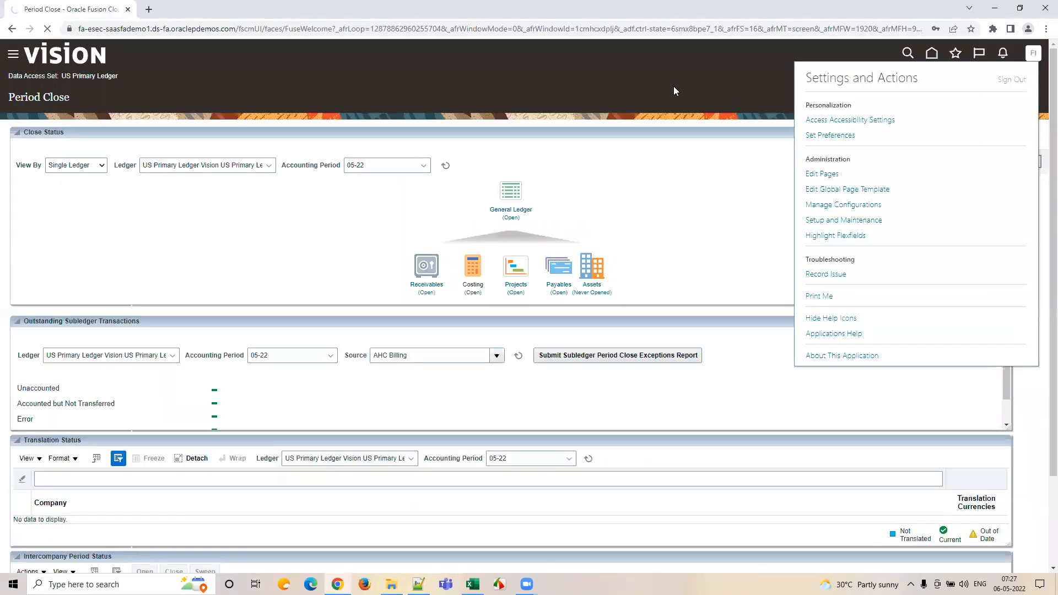
click(1045, 28)
click(540, 269)
- Clear the browser's cookies and cached files for all time, close the extra tabs, and return to the User ID field
click(1044, 30)
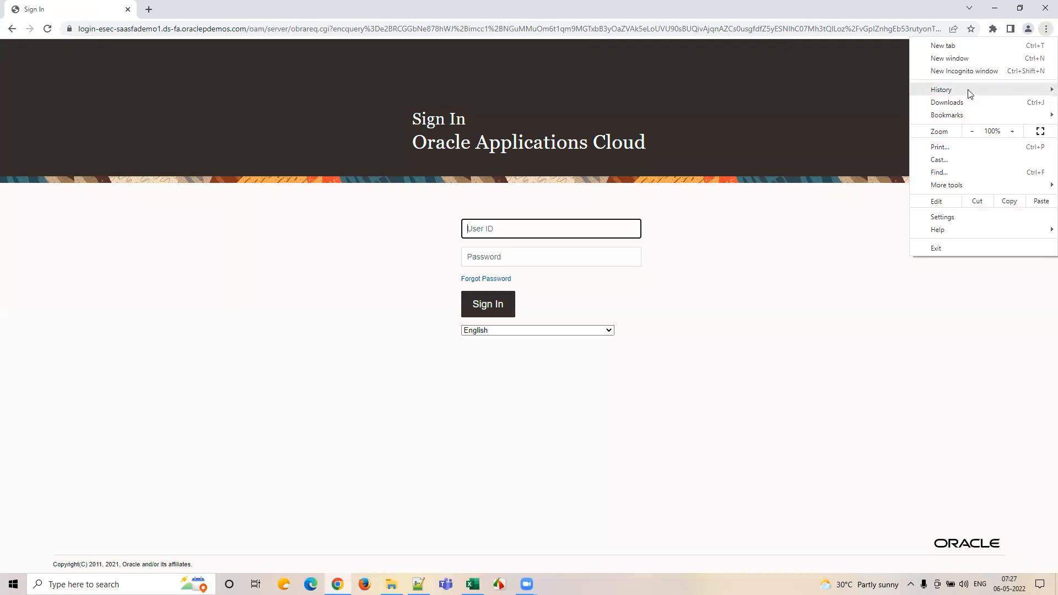
mouse_move(970, 94)
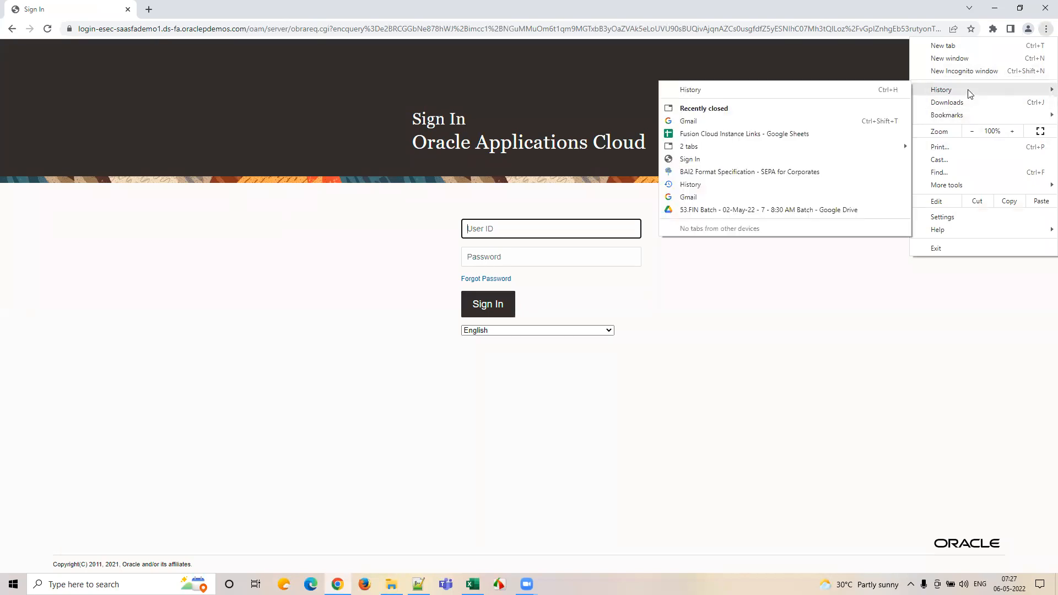
click(758, 290)
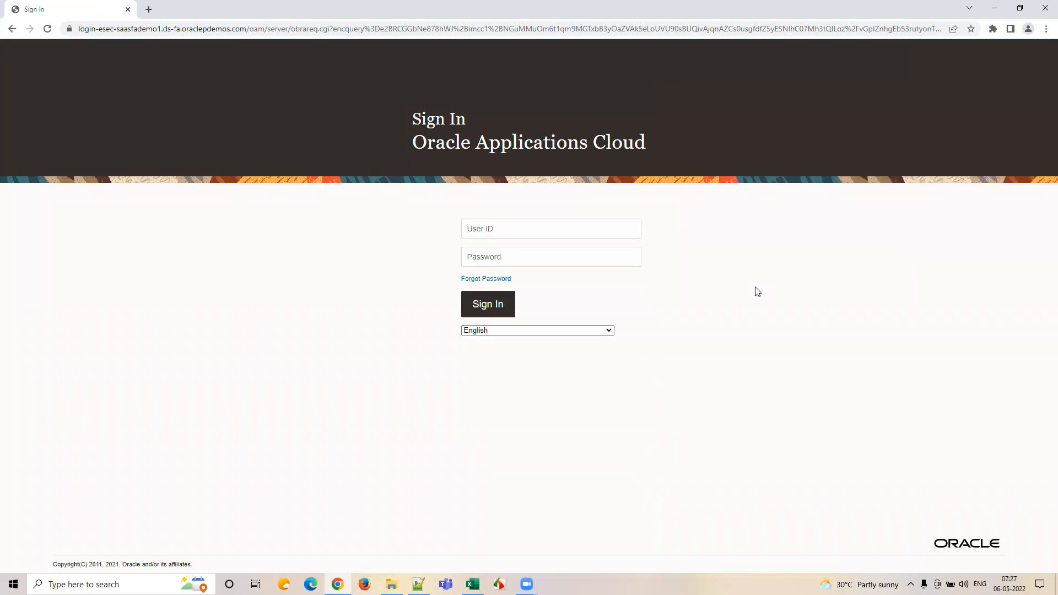
key(ctrl+h)
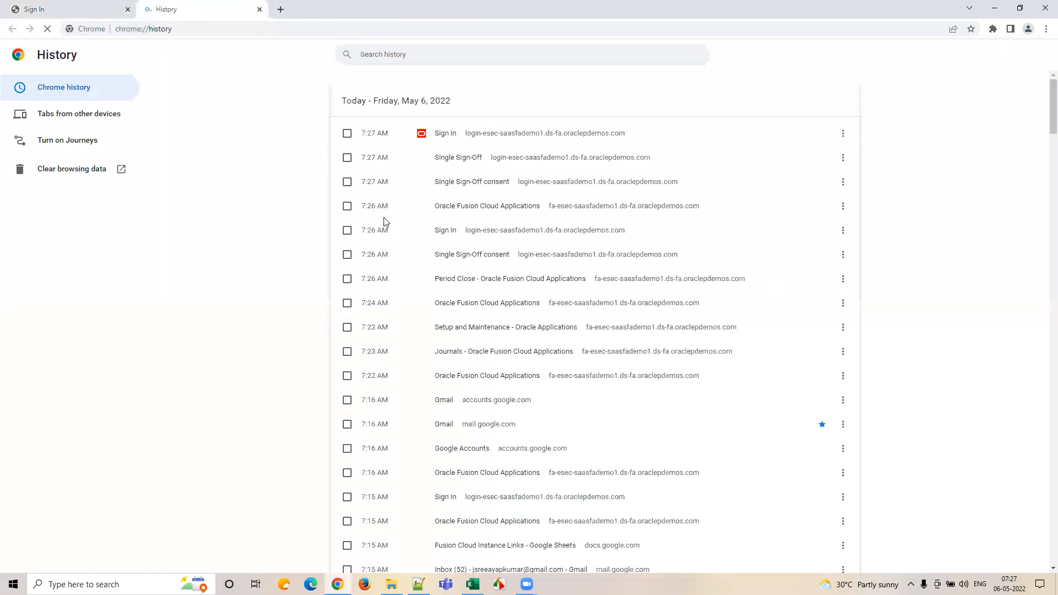
click(71, 168)
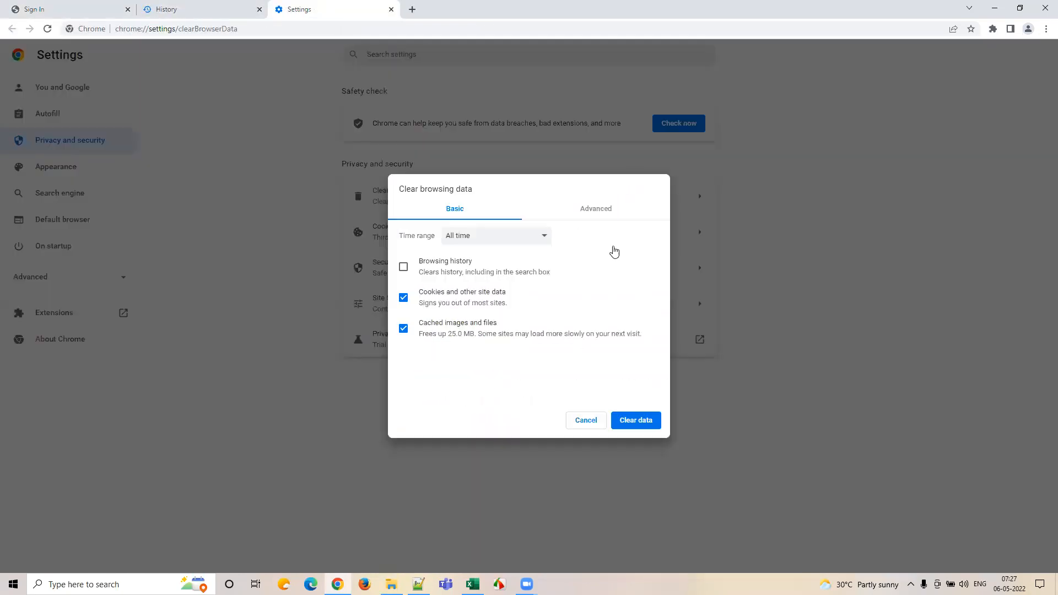
click(623, 423)
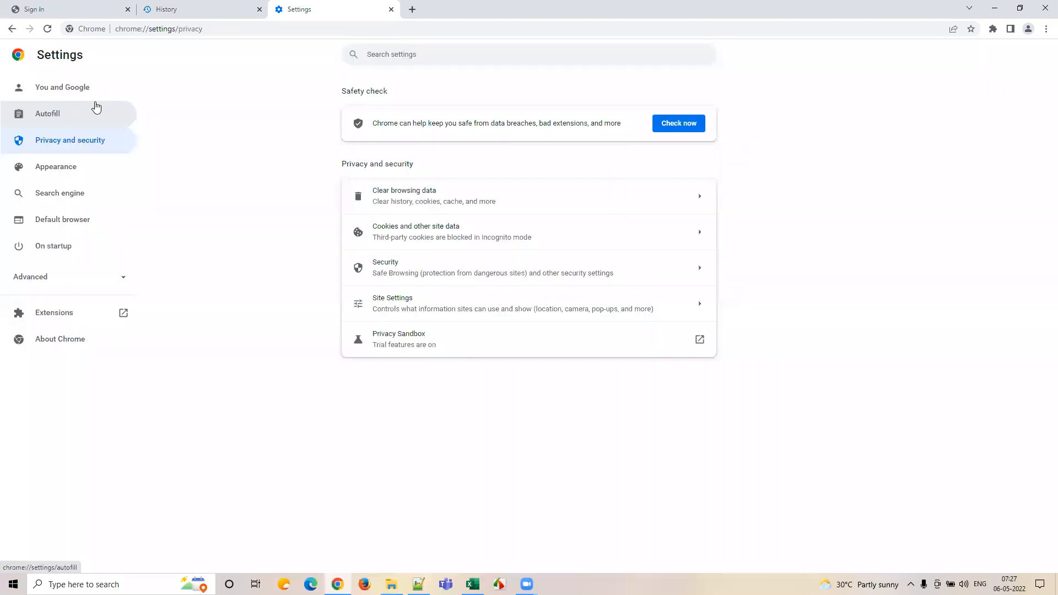
click(255, 16)
click(260, 10)
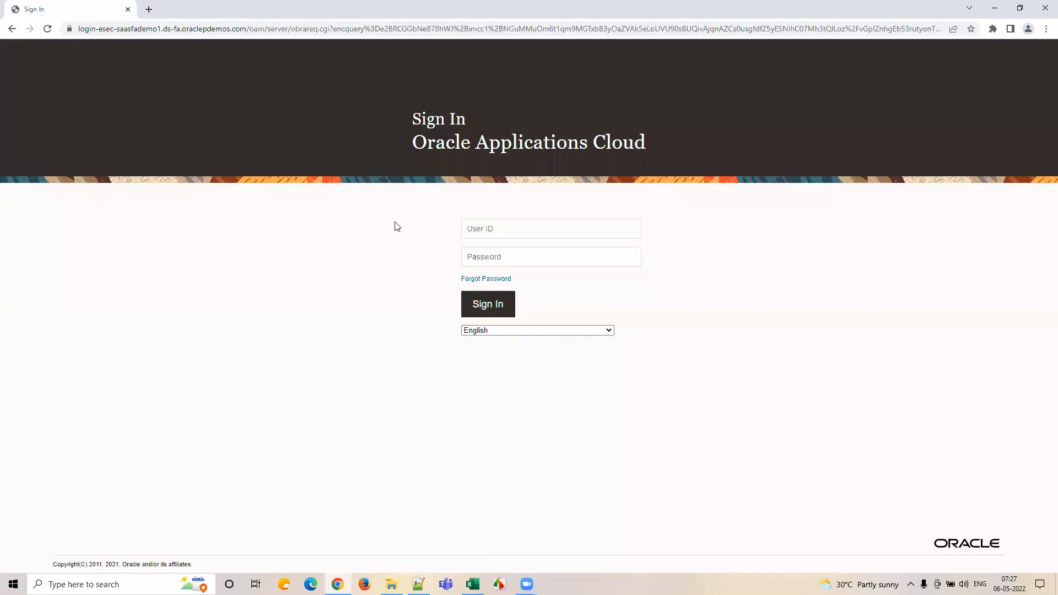
click(503, 227)
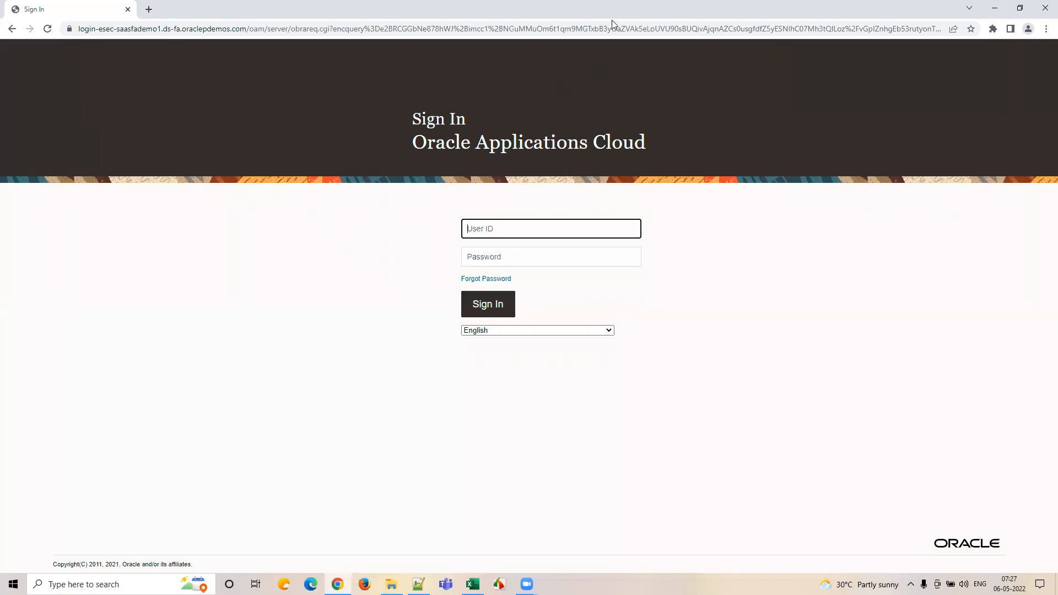
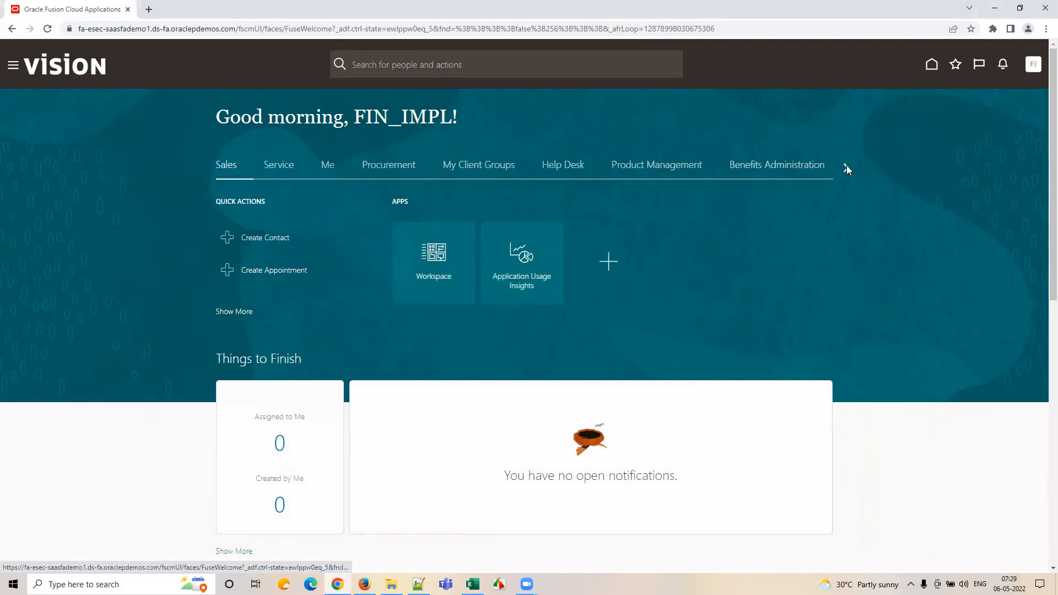
- Open the Journals work area under General Accounting from the home page
click(846, 167)
click(203, 167)
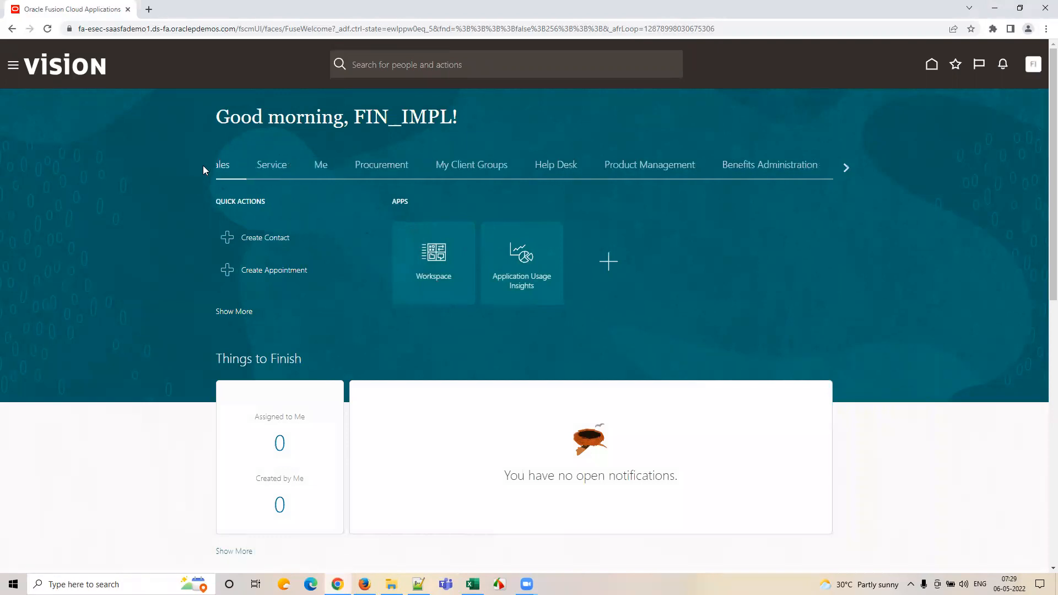
click(847, 167)
click(847, 167)
click(533, 169)
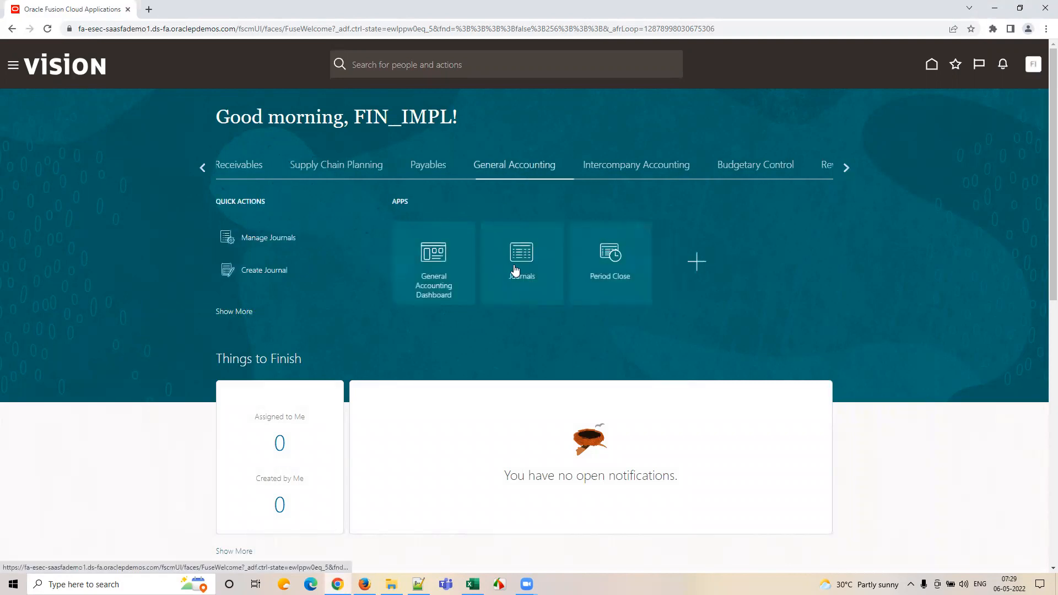
- Switch to the Firefox session and open the Period Close work area under General Accounting
click(365, 585)
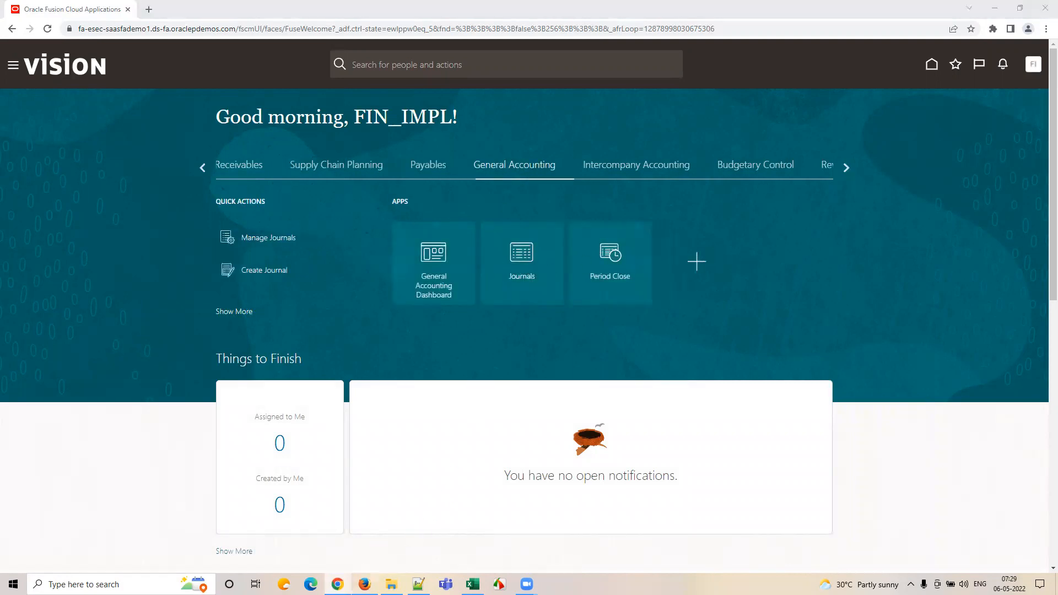
click(845, 168)
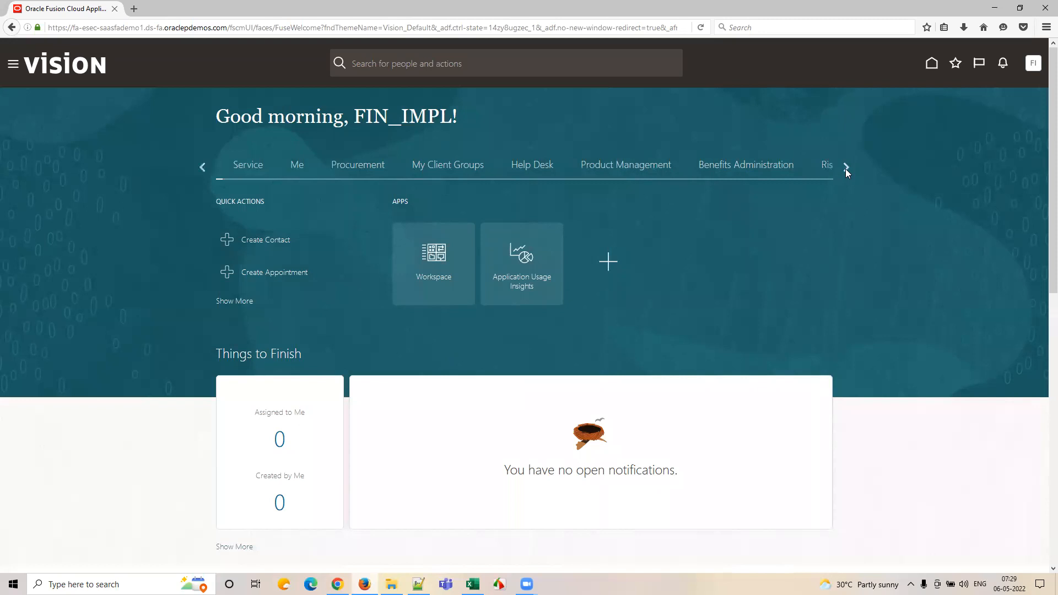
click(846, 168)
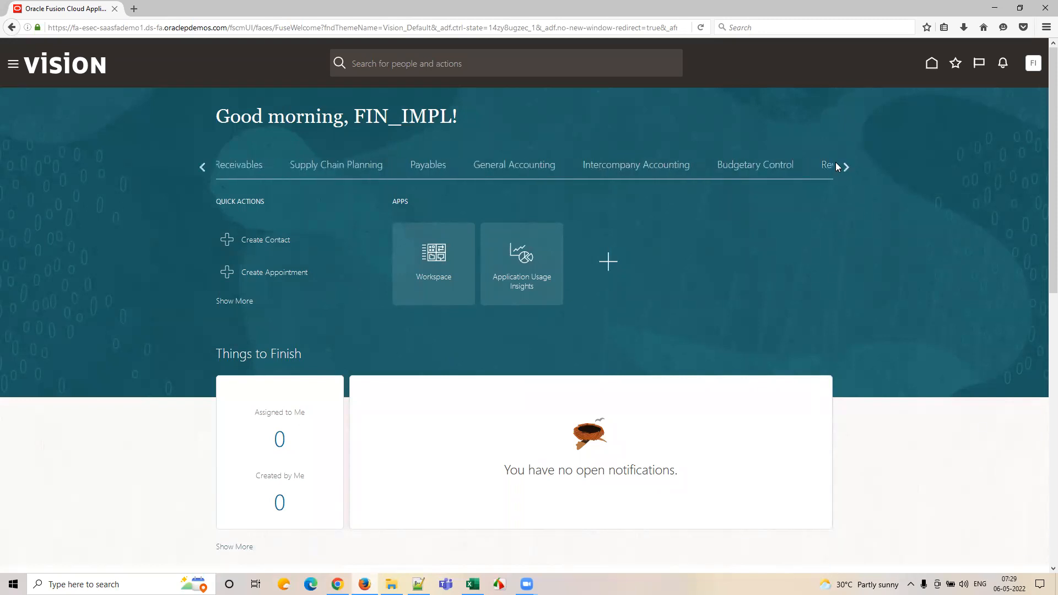
click(528, 170)
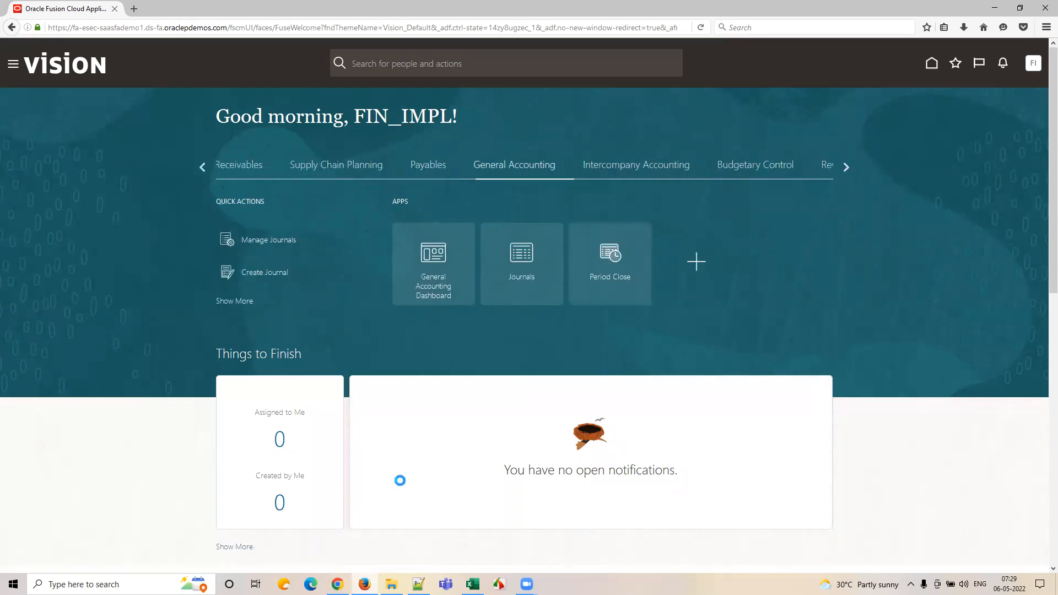
- Compare the data access set area on Chrome's Journals page with the one on Firefox's Period Close page
click(337, 585)
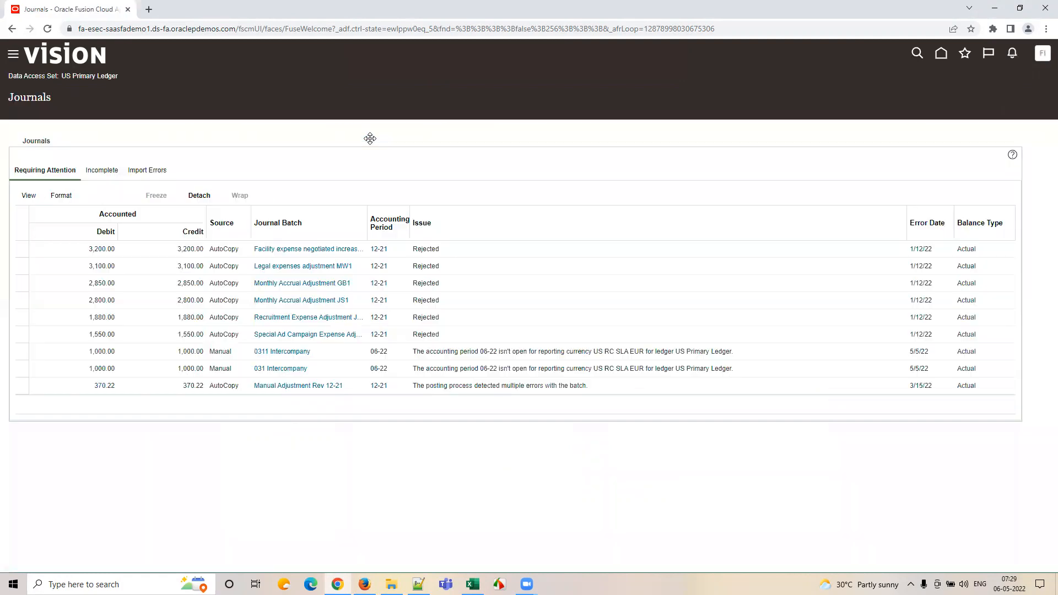
triple_click(123, 75)
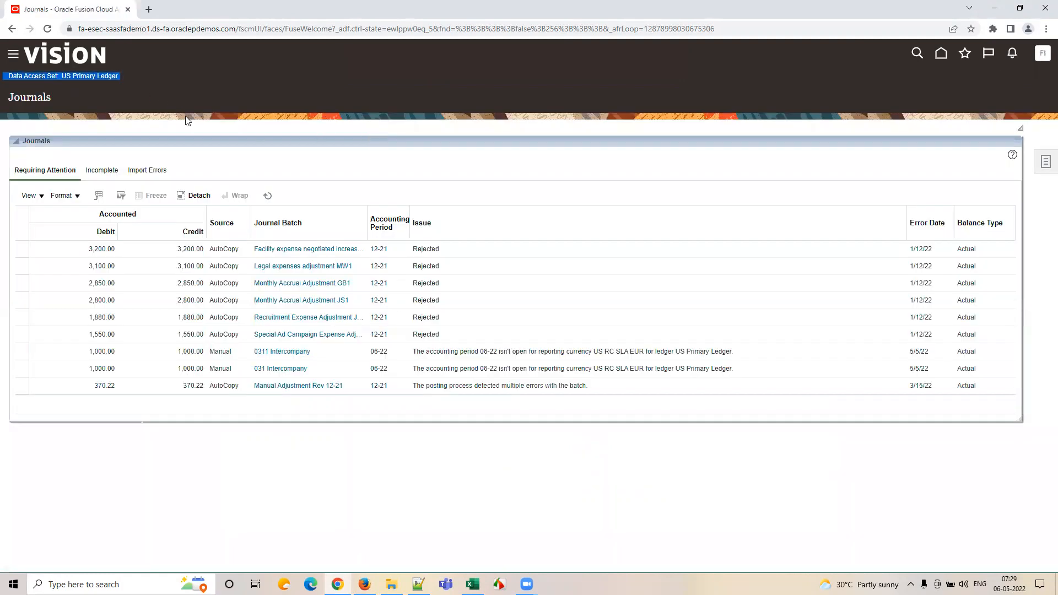
click(364, 585)
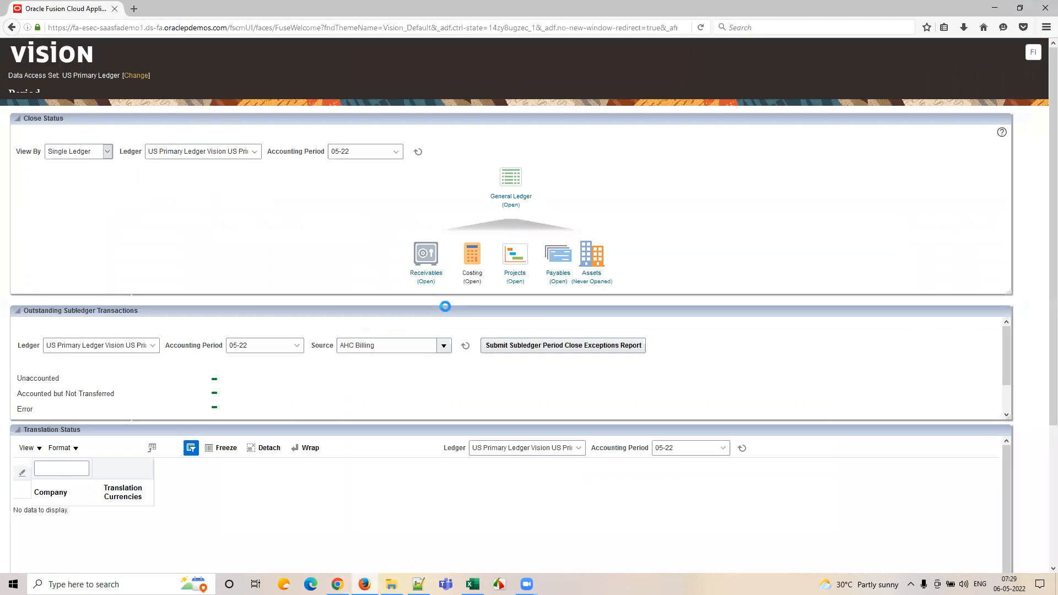
click(337, 584)
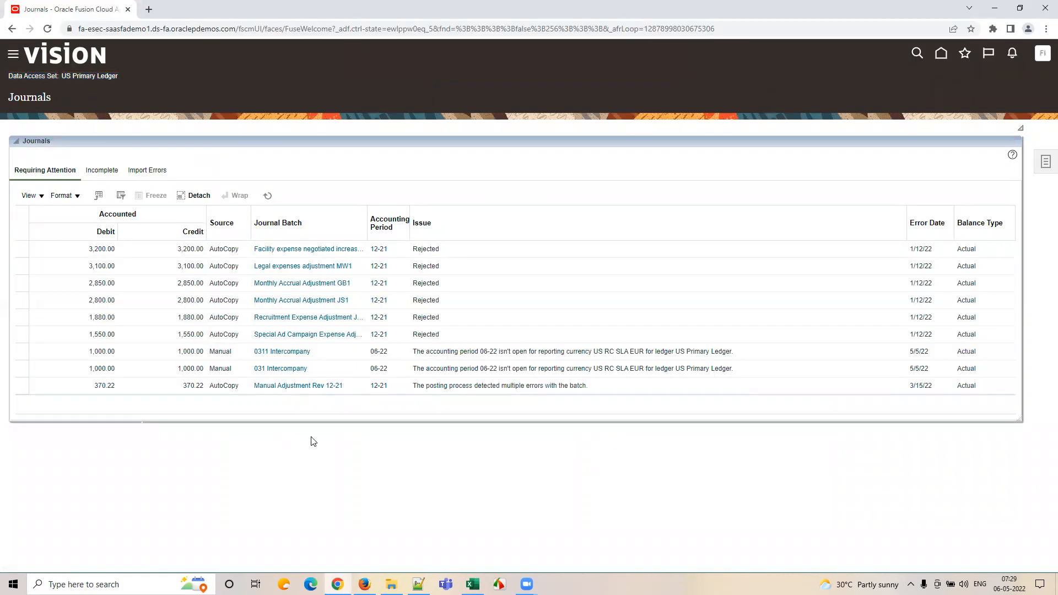
click(364, 585)
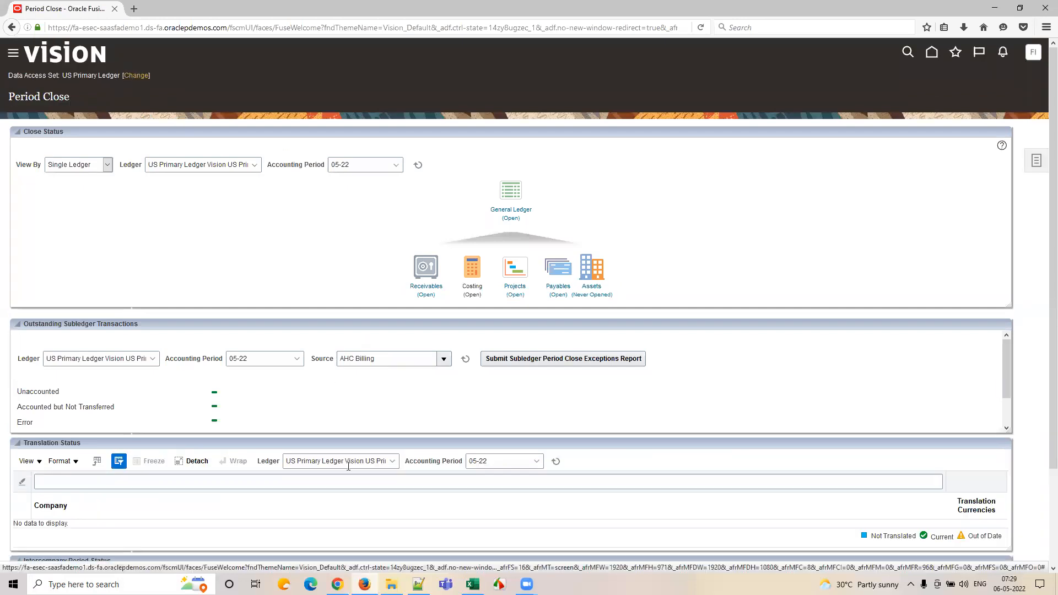
click(337, 584)
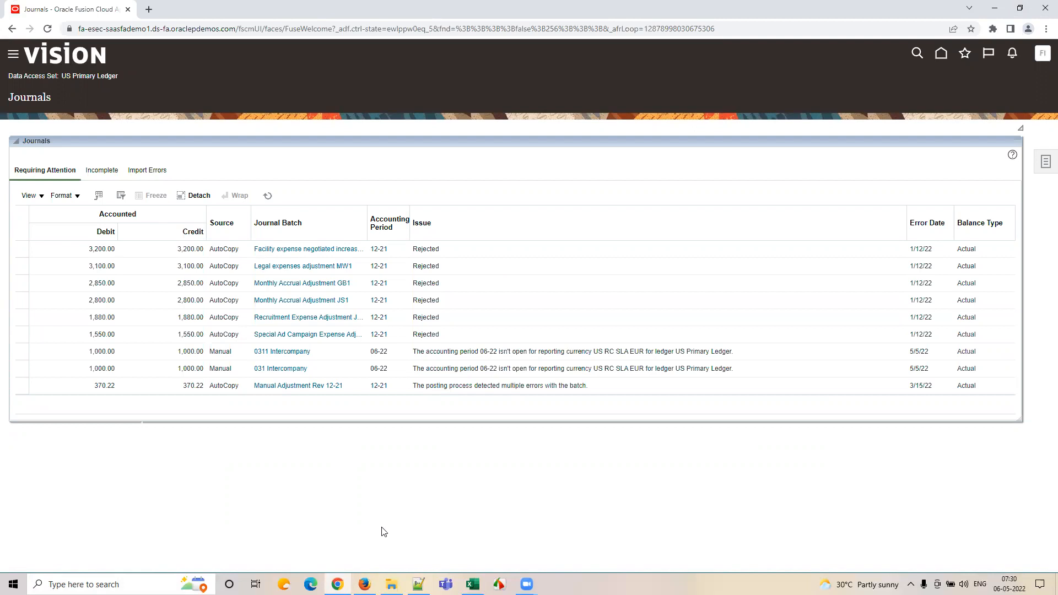
click(364, 584)
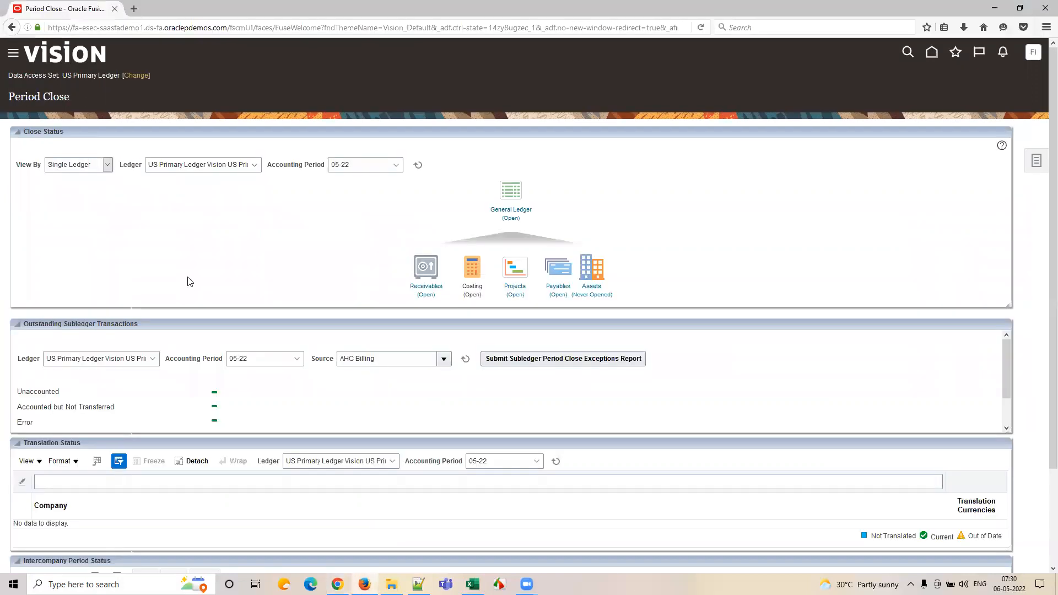
- Change the Period Close data access set to UG_India_Ledger
click(141, 76)
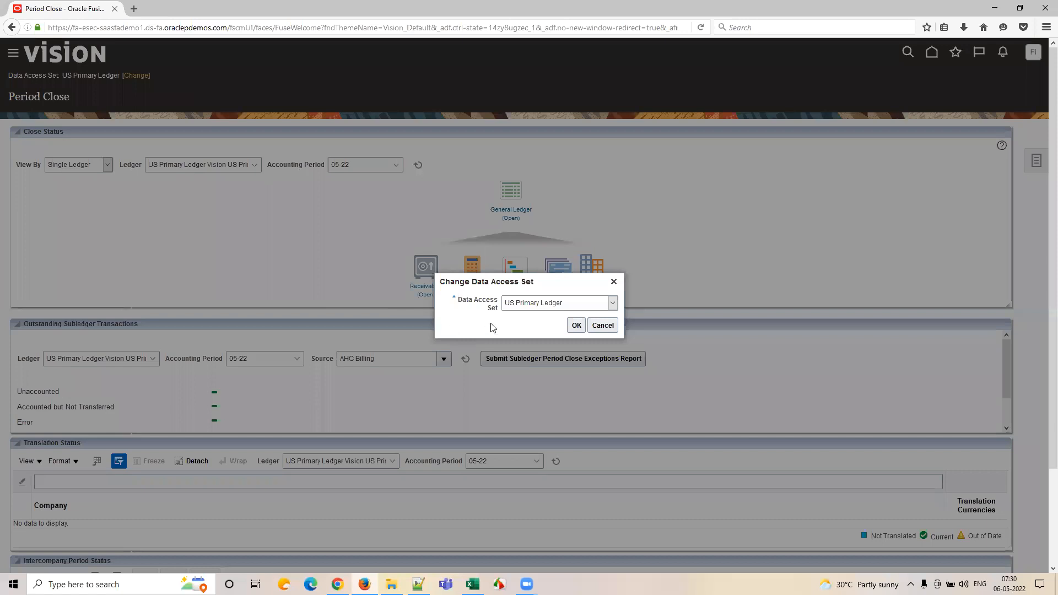
click(523, 307)
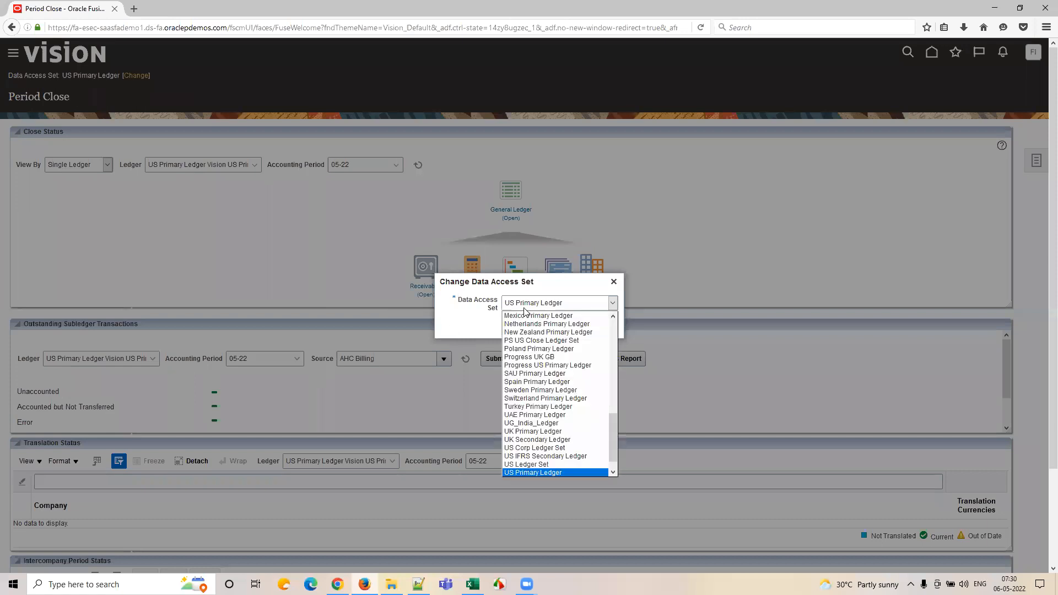
click(524, 423)
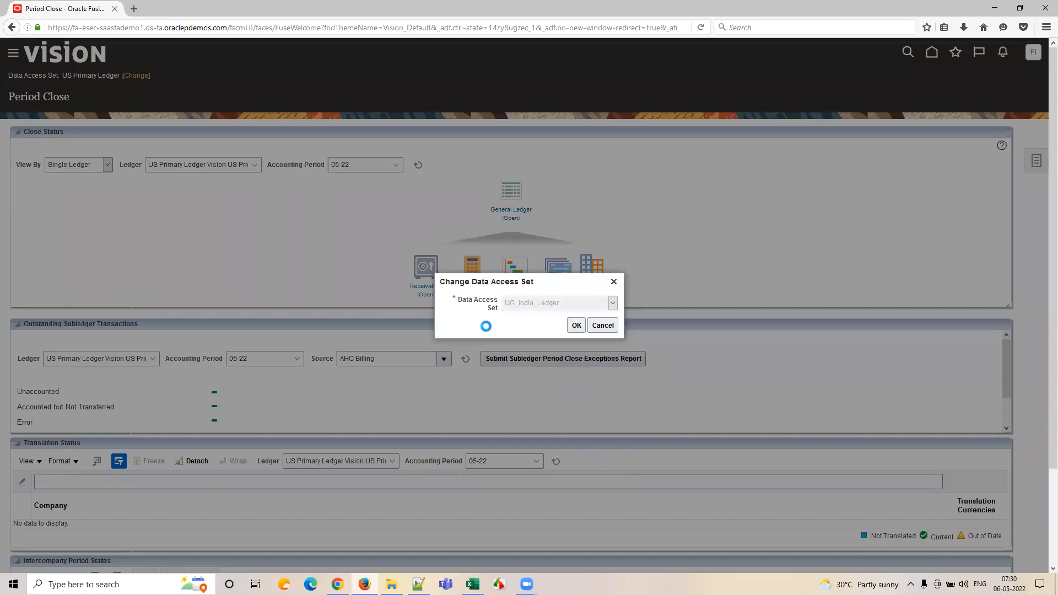
click(577, 325)
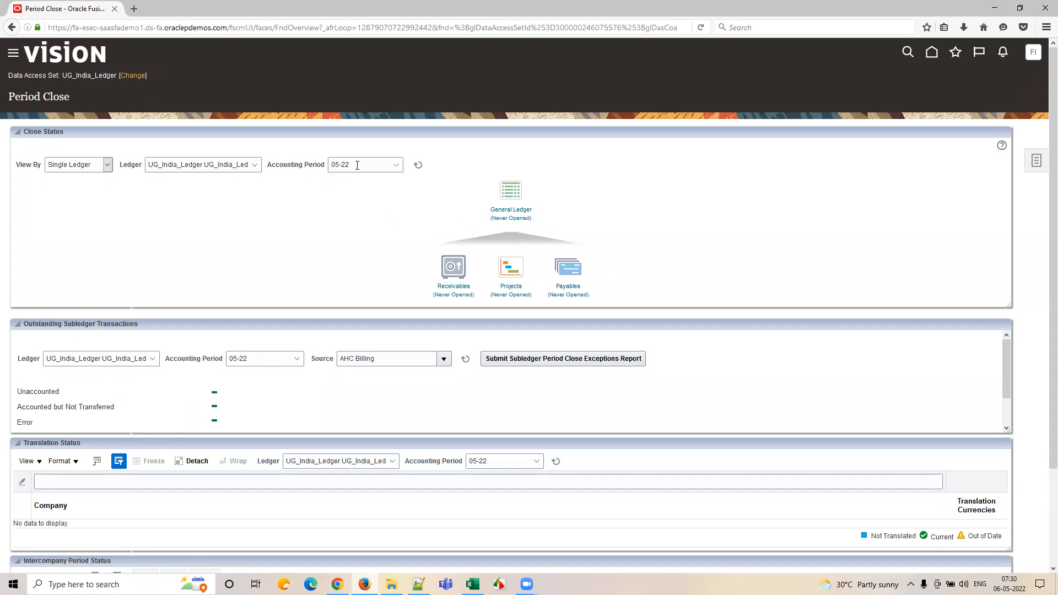
- Set the Close Status accounting period to 01-20
click(396, 165)
drag(401, 188, 403, 210)
click(401, 179)
click(401, 179)
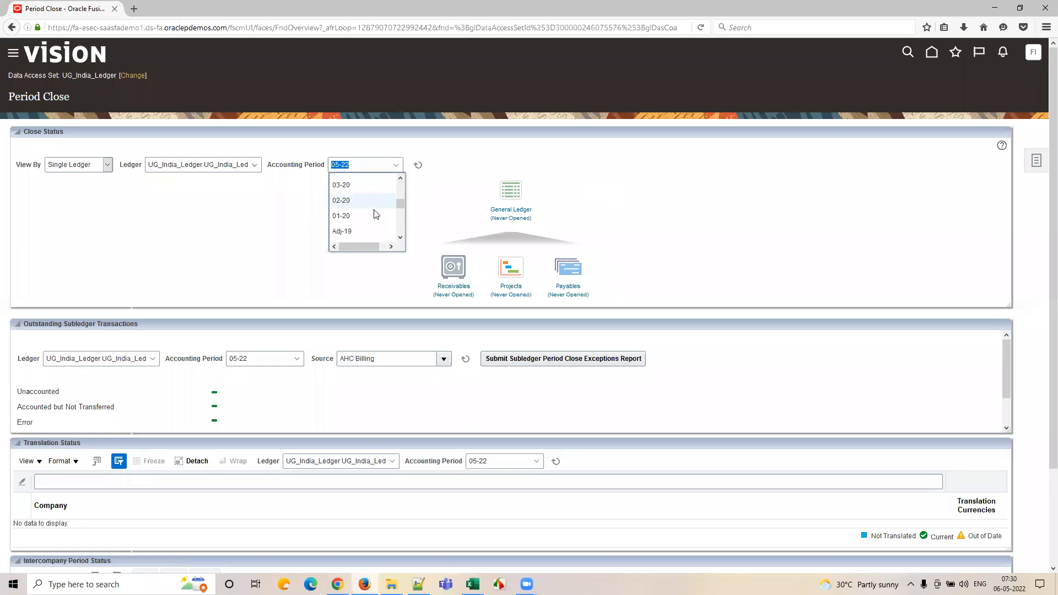
click(369, 213)
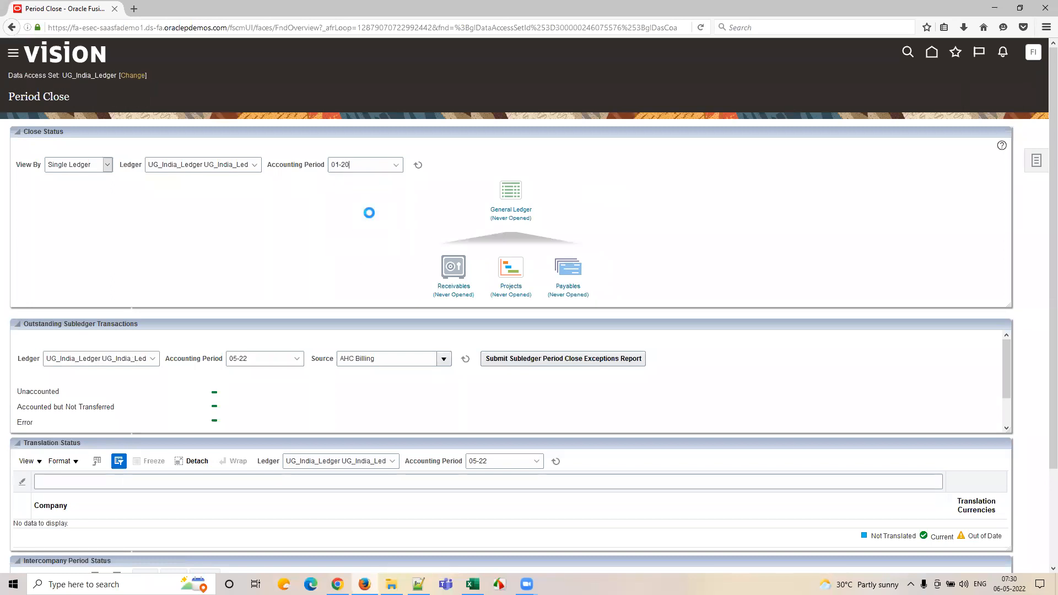
- Set the Close Status accounting period to 01-22 and open the General Ledger accounting period statuses
click(355, 163)
key(BackSpace)
text(2)
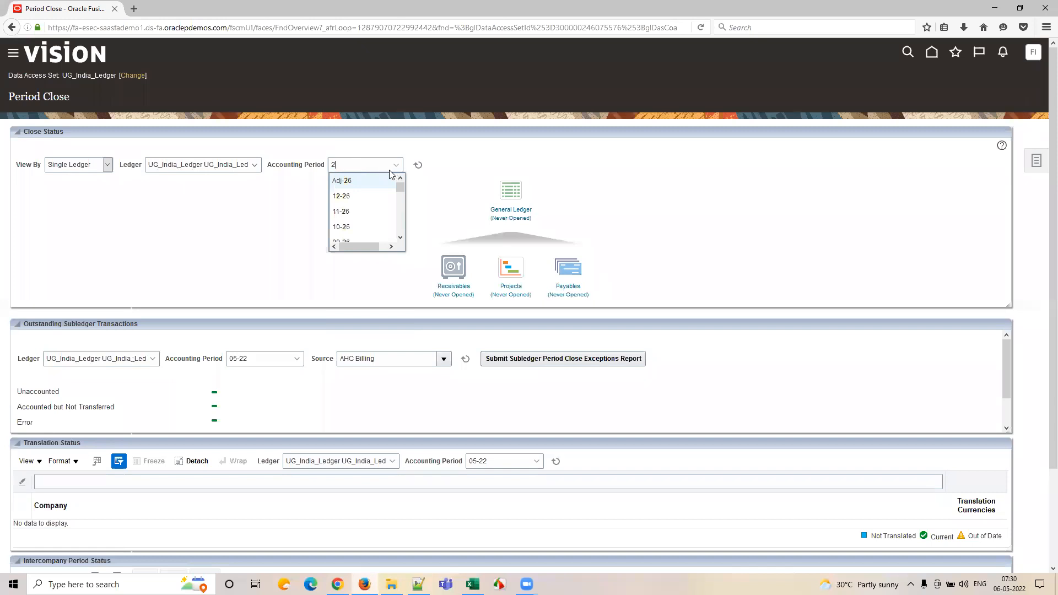
double_click(359, 161)
text(1)
text(01-22)
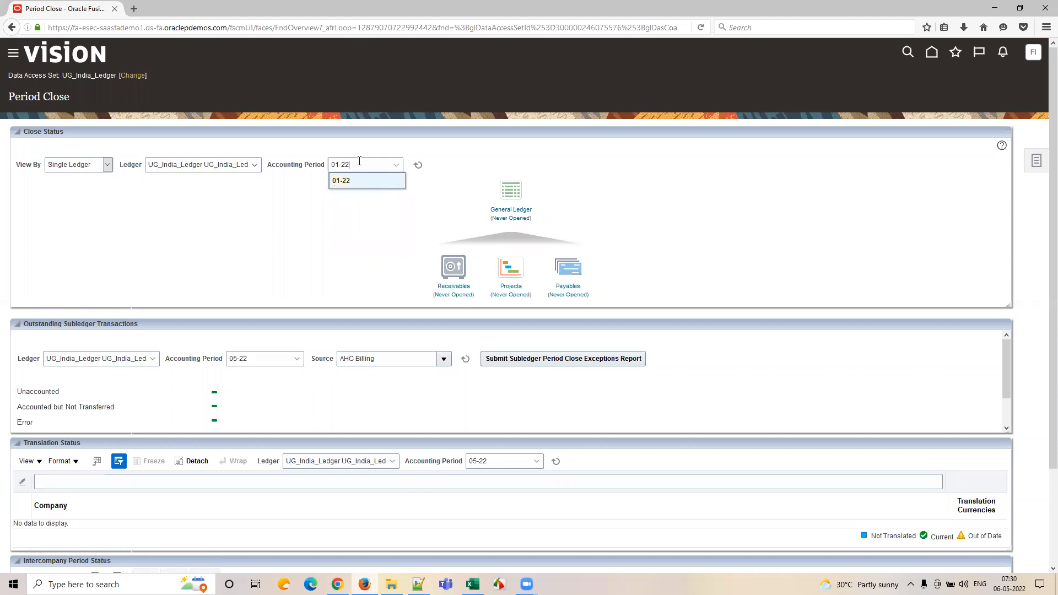
click(365, 180)
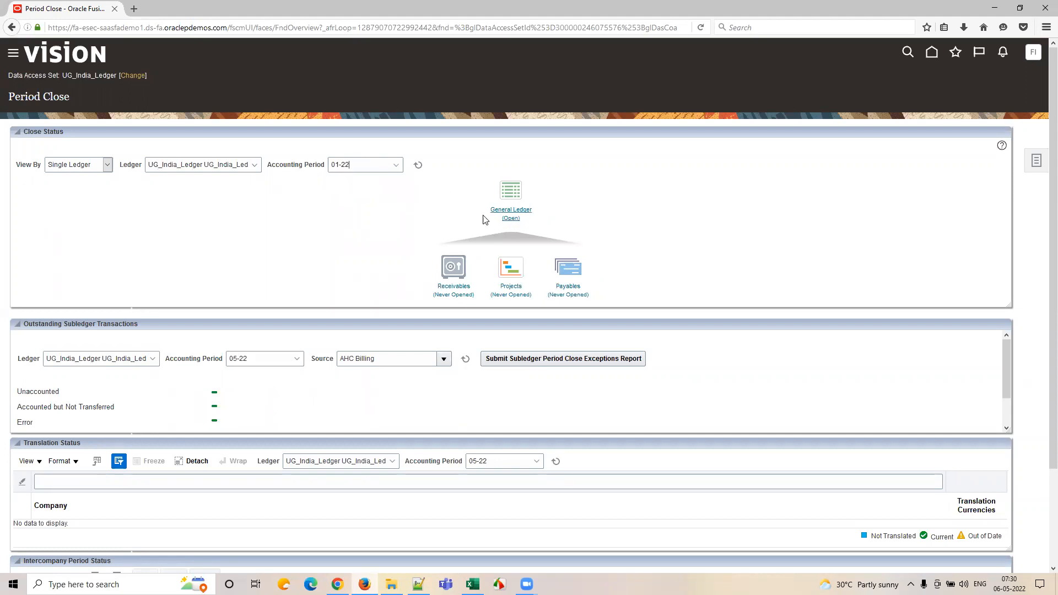
click(513, 205)
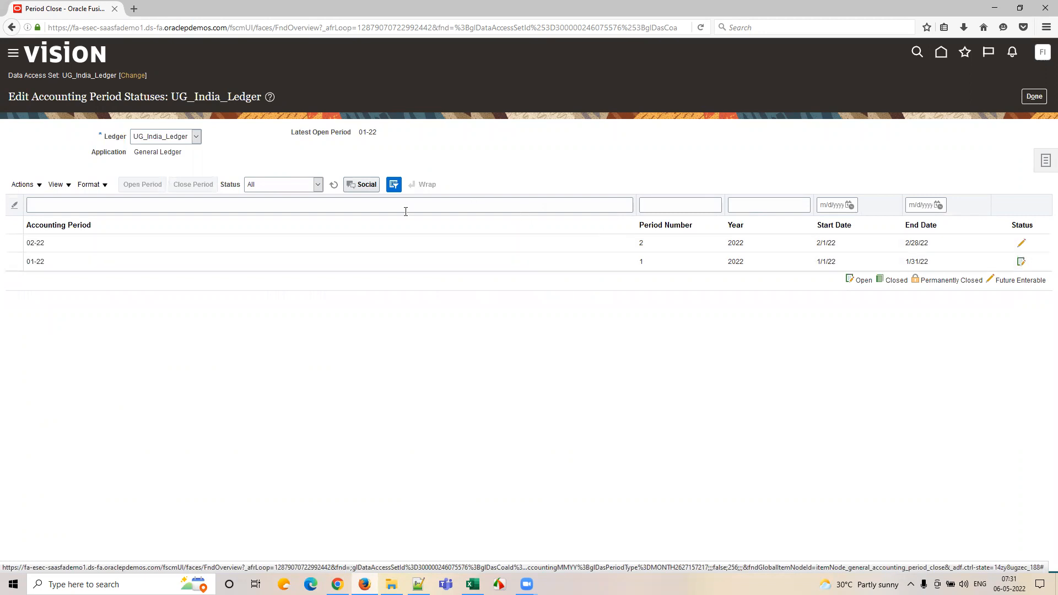
- Open the UG_India_Ledger General Ledger periods up to target period 05-22 and confirm opening the earlier periods
click(139, 262)
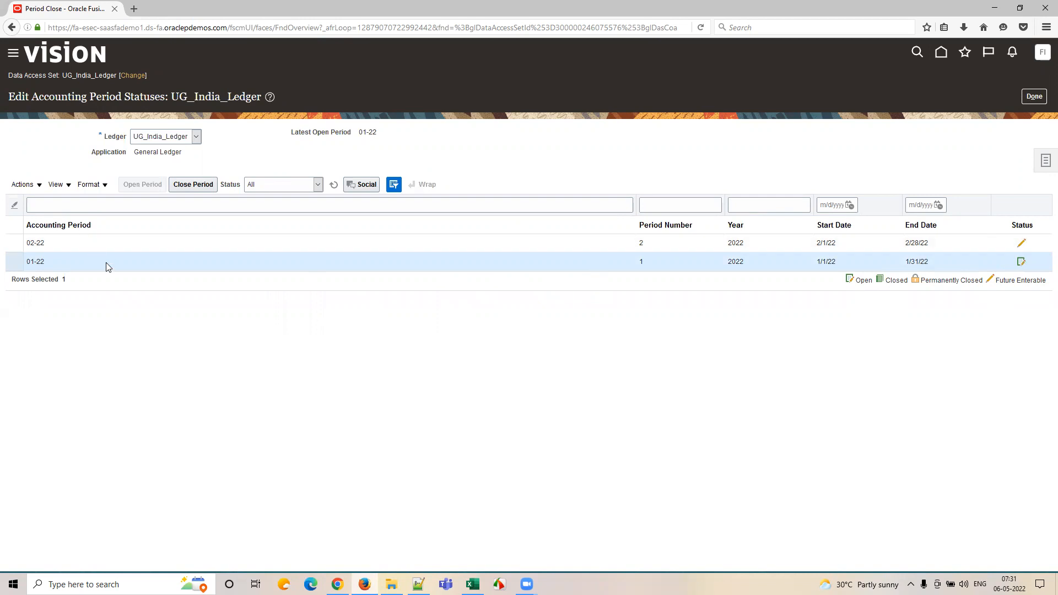
click(33, 186)
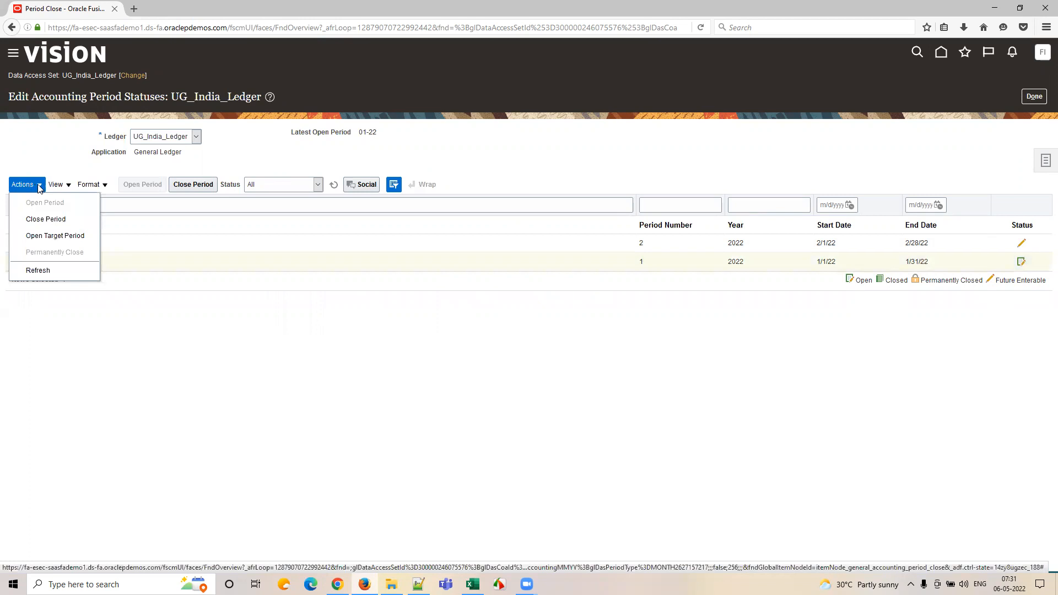
click(50, 236)
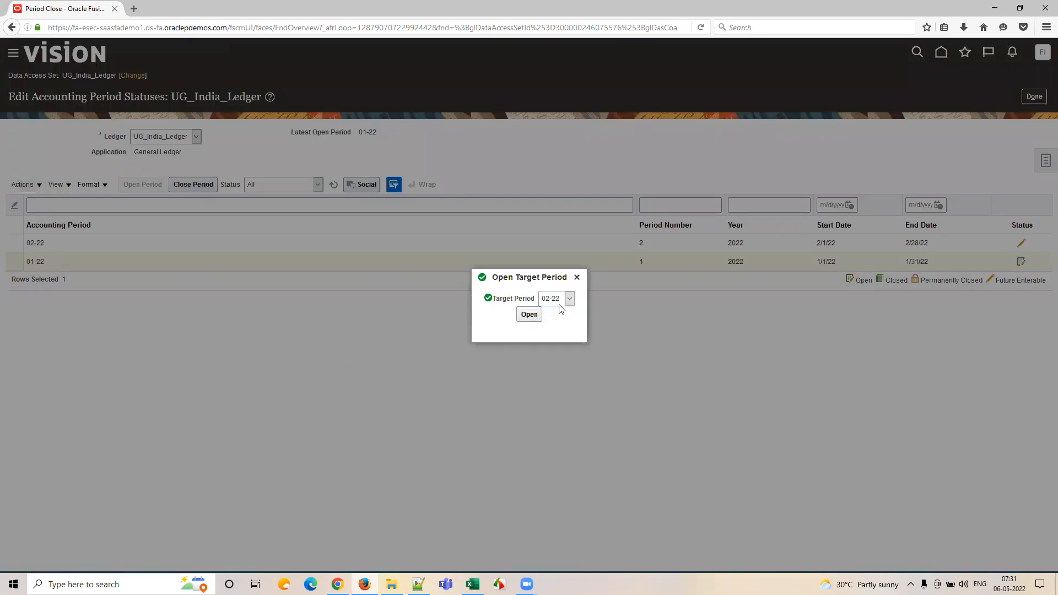
click(561, 307)
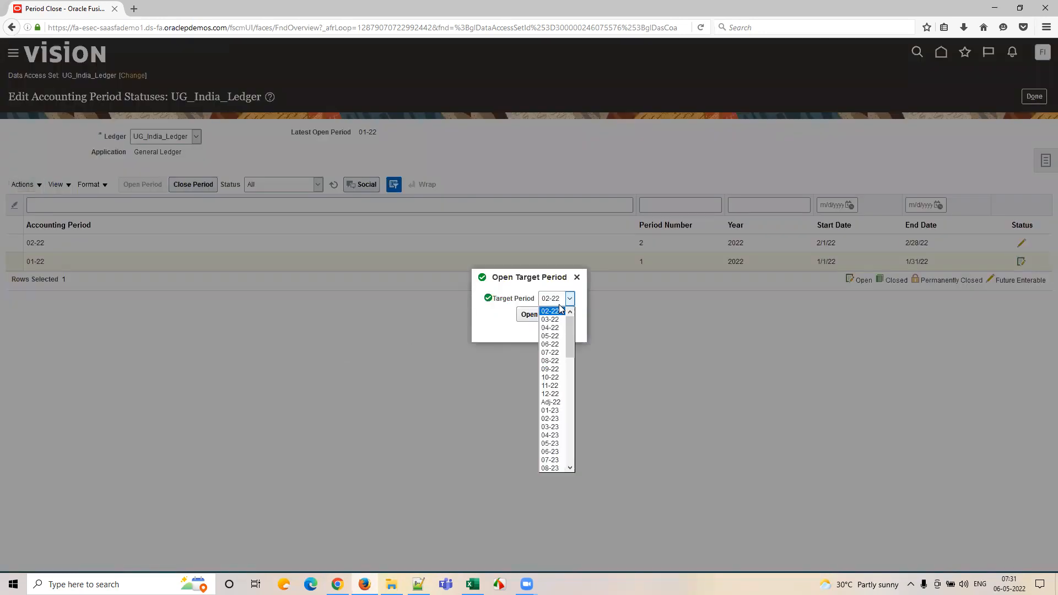
click(554, 336)
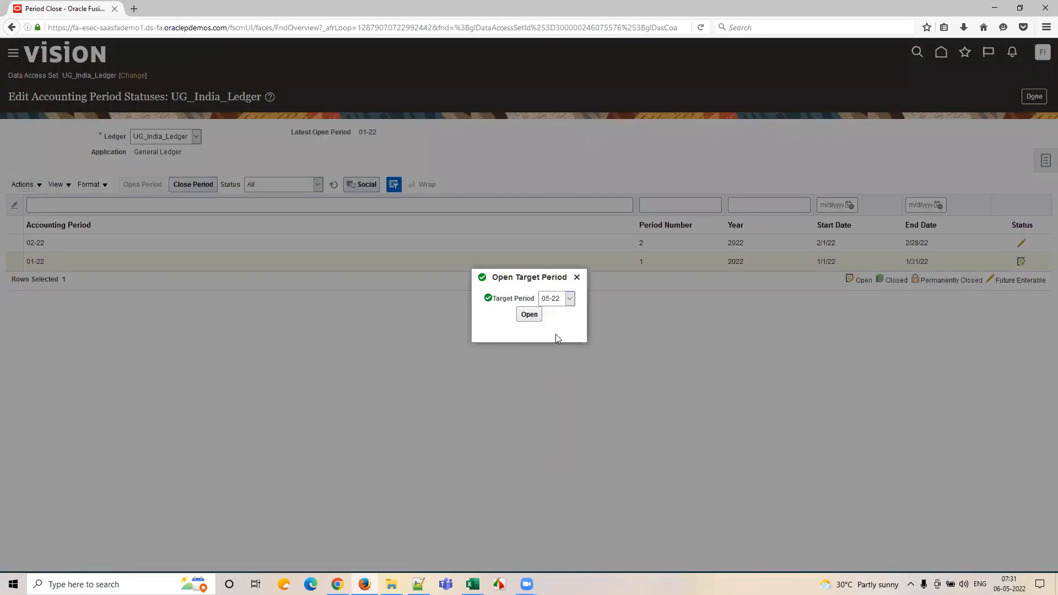
click(529, 315)
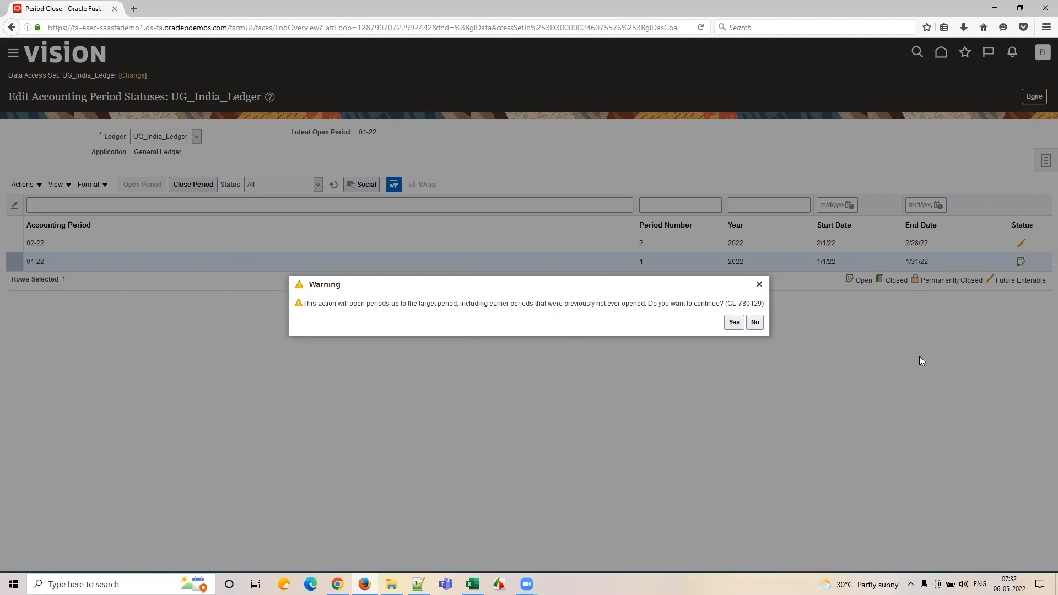
click(734, 322)
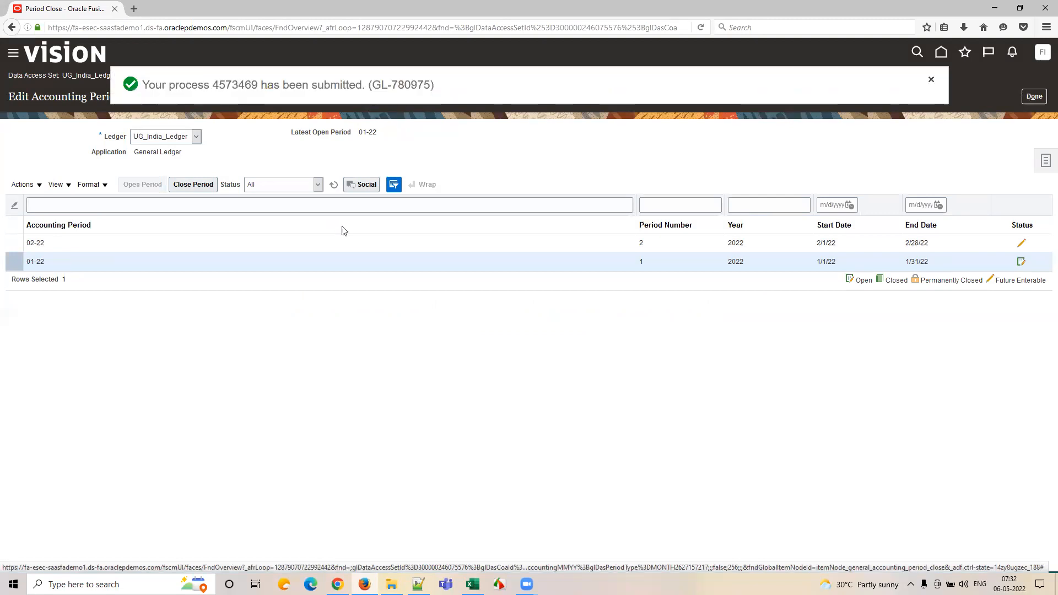
- Refresh the accounting period statuses, inspect the 05-22 and 06-22 periods, and return to the home page
click(335, 188)
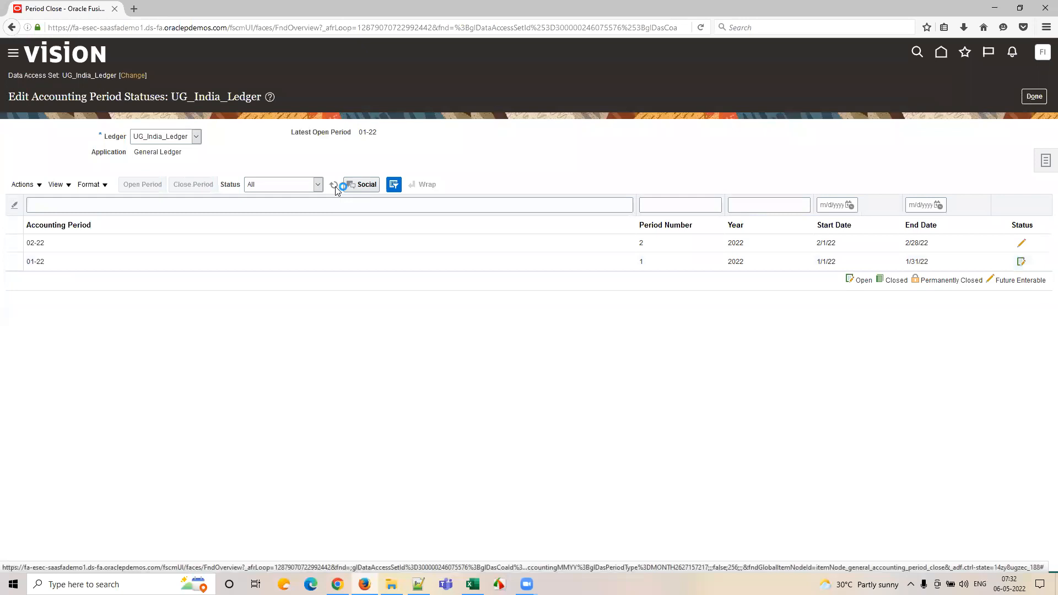
click(334, 187)
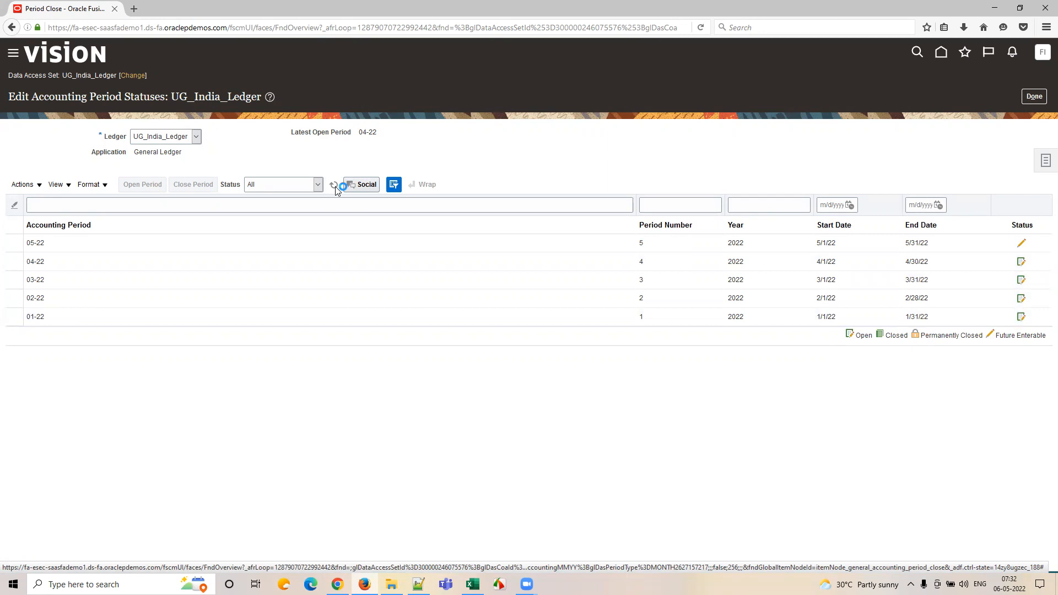
click(335, 186)
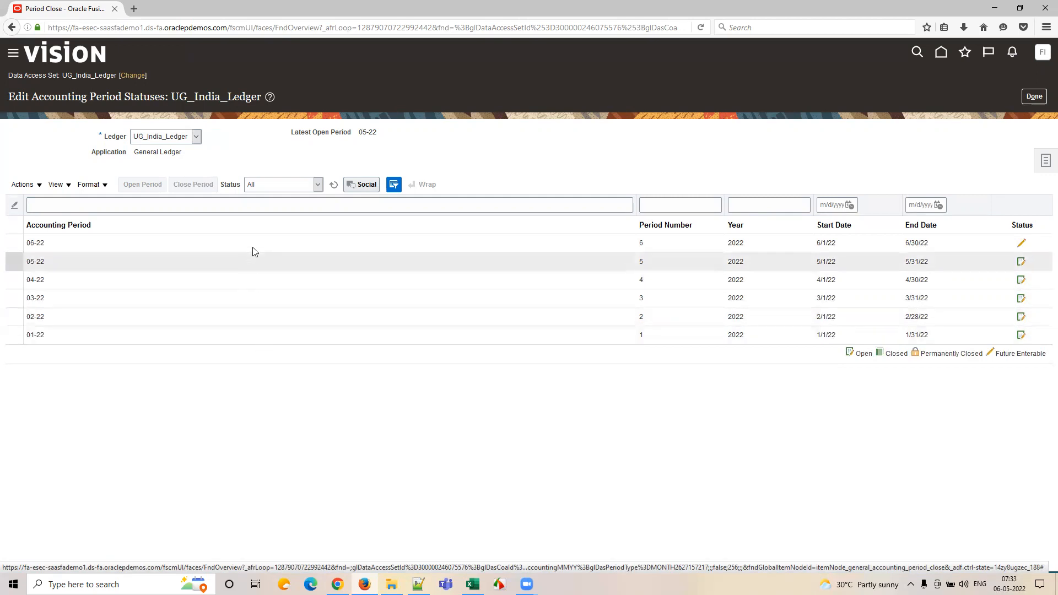
click(251, 265)
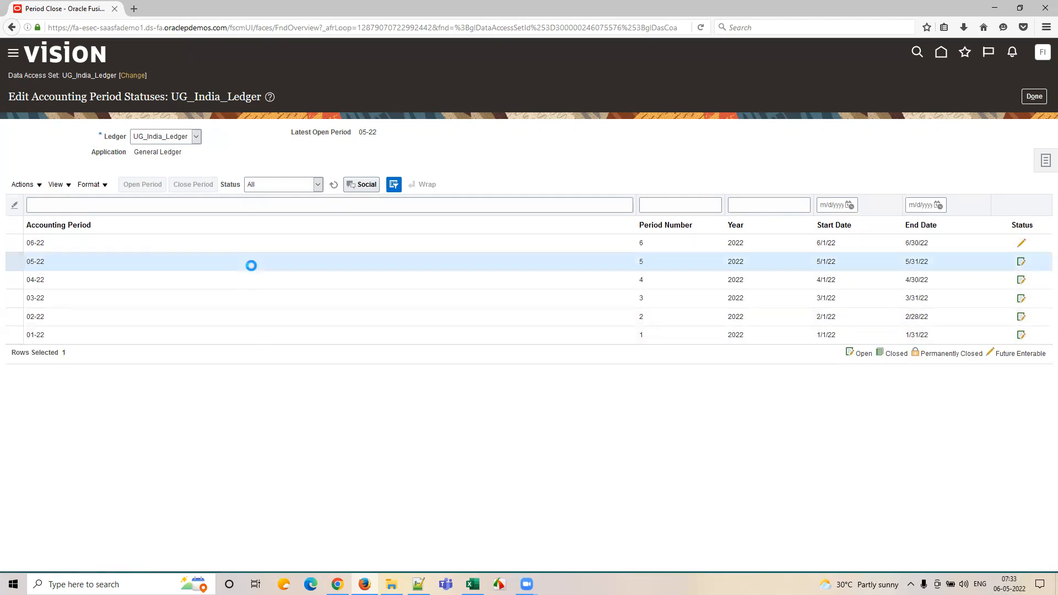
click(189, 241)
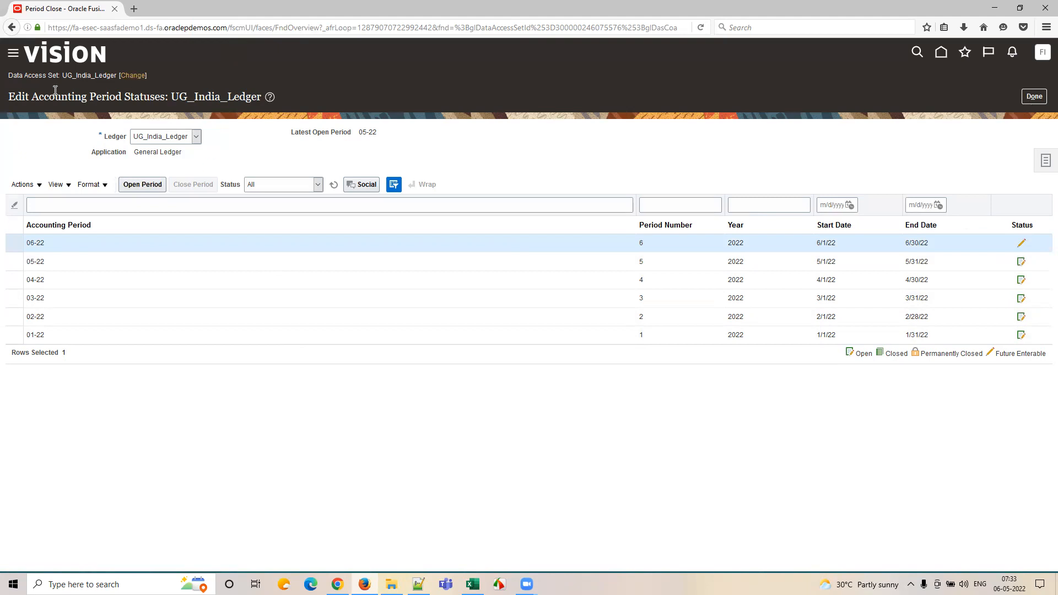
click(64, 60)
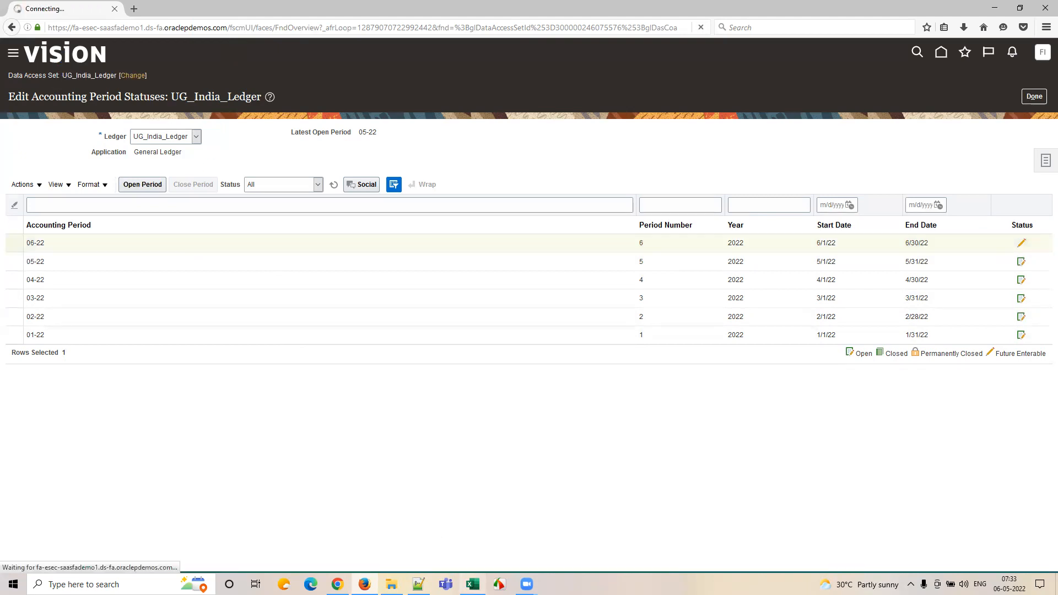
- In the Excel setups list, set the Open First Period status to Completed and select the statuses of both Upload COA tasks
key(alt+Tab)
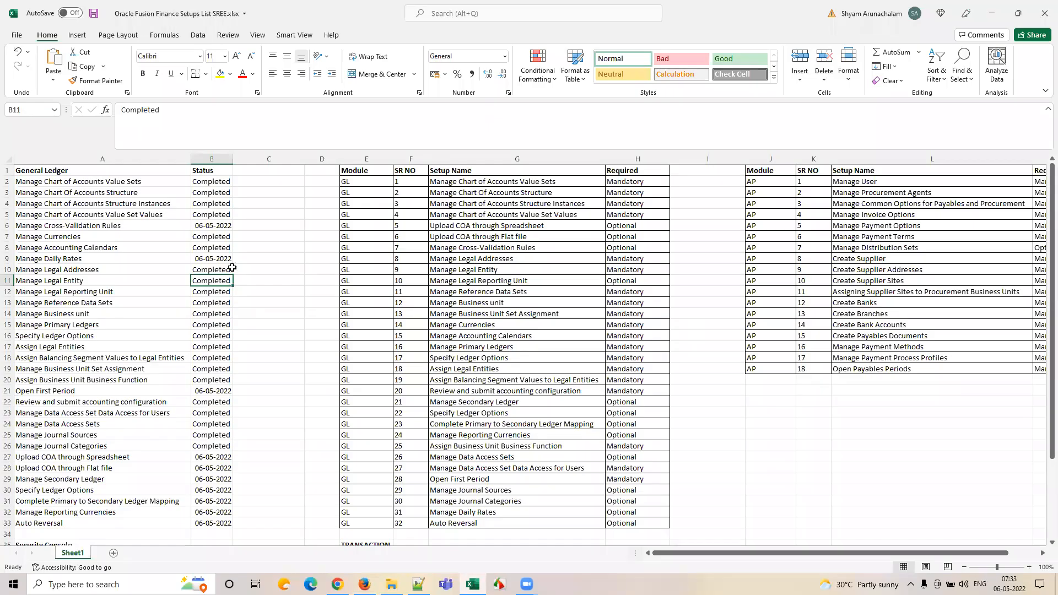
click(213, 391)
text(Completed)
key(Tab)
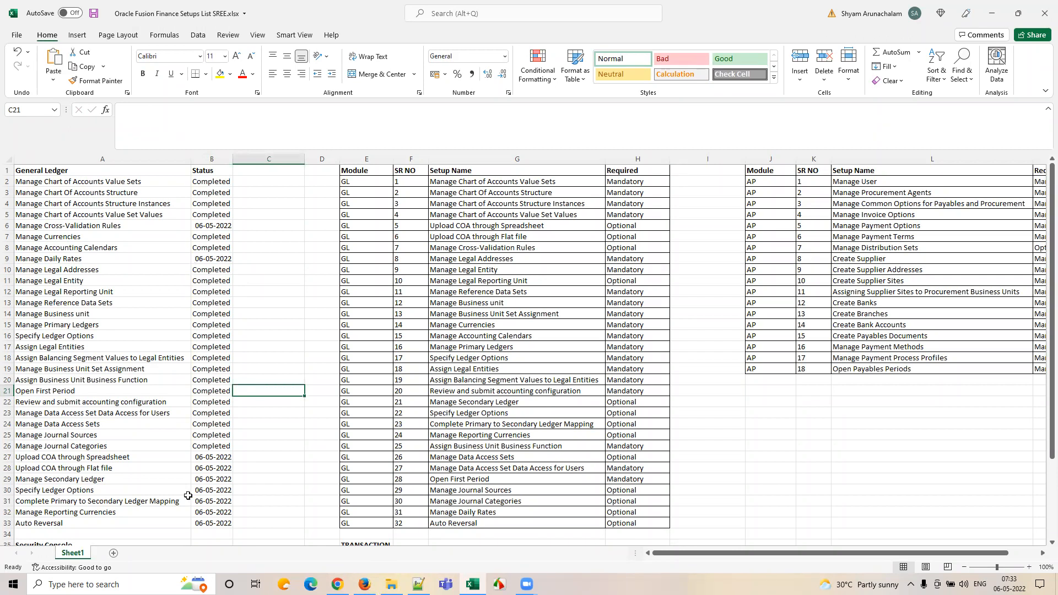
drag(209, 455, 210, 468)
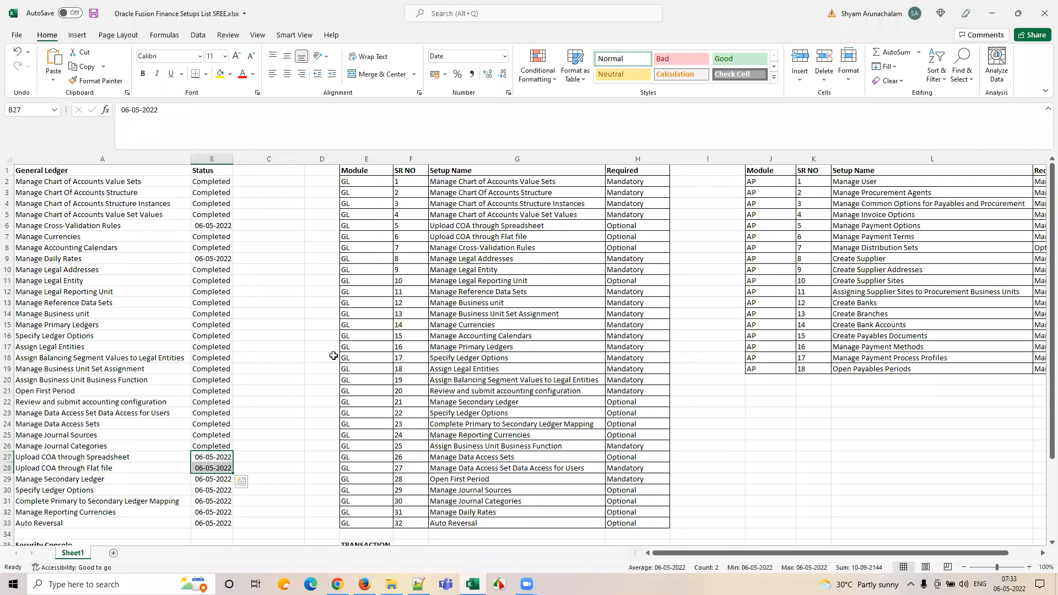
- Switch to Firefox and open Setup and Maintenance from the Oracle Fusion home page
click(338, 585)
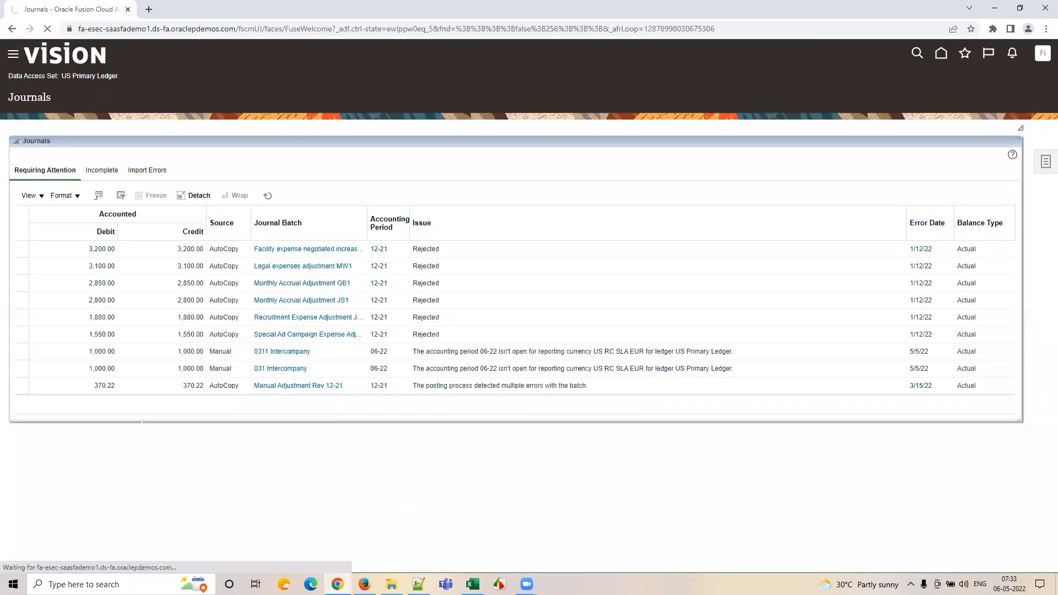
click(364, 585)
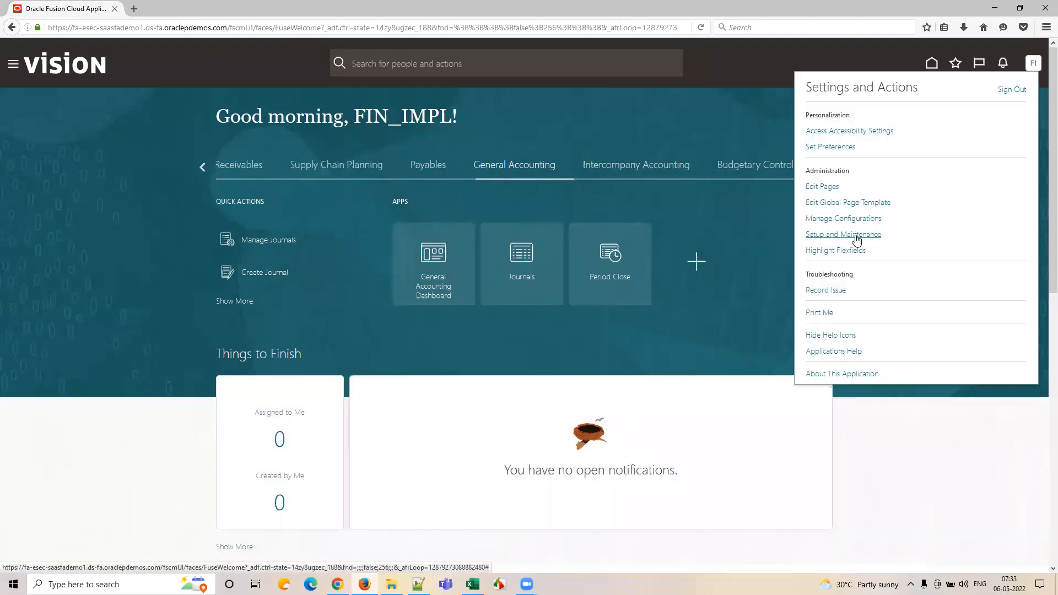
click(857, 237)
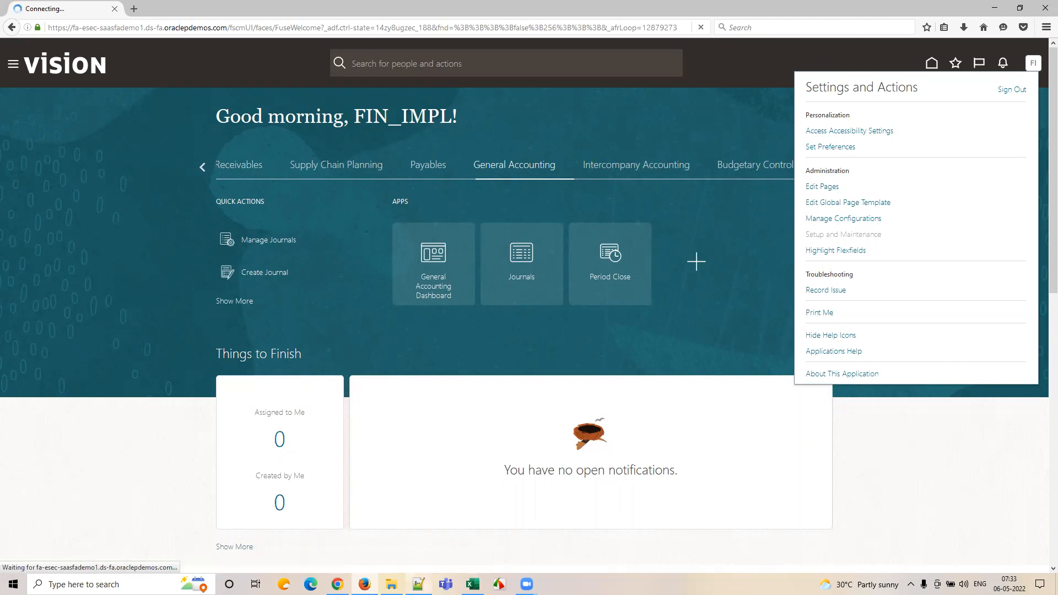
- Open Sample COA Account Upload.xlsm from the Train folder in Excel
click(396, 581)
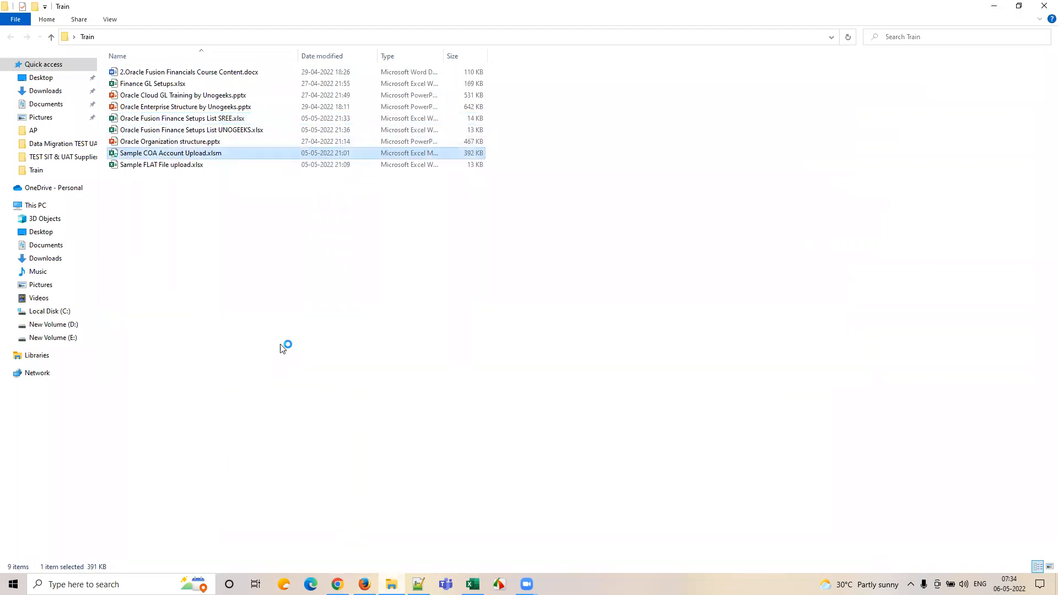
click(473, 584)
- Return to Firefox and change the Setup and Maintenance offering to Financials
click(371, 580)
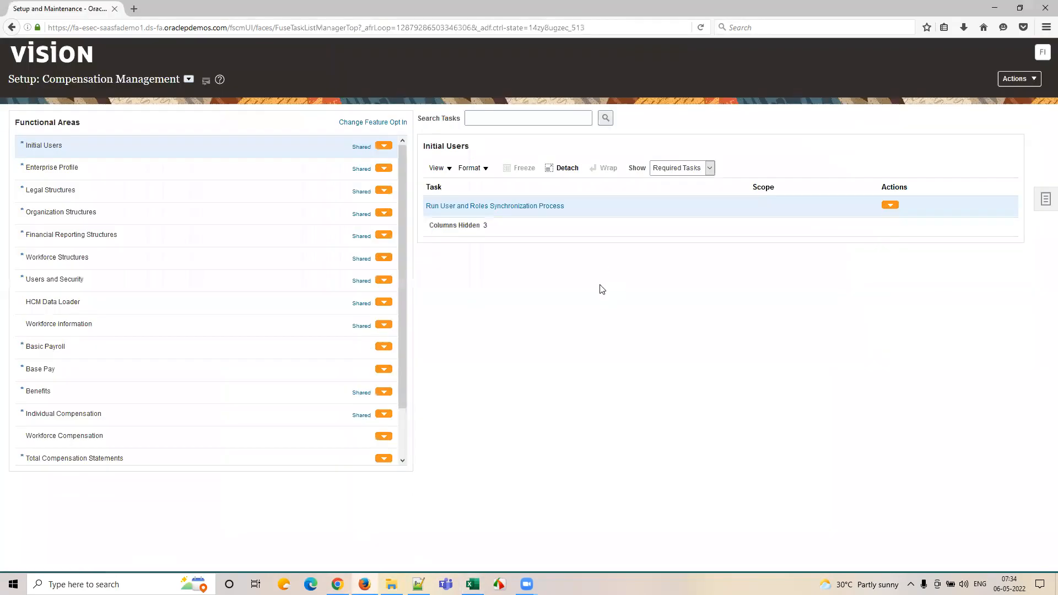
click(189, 79)
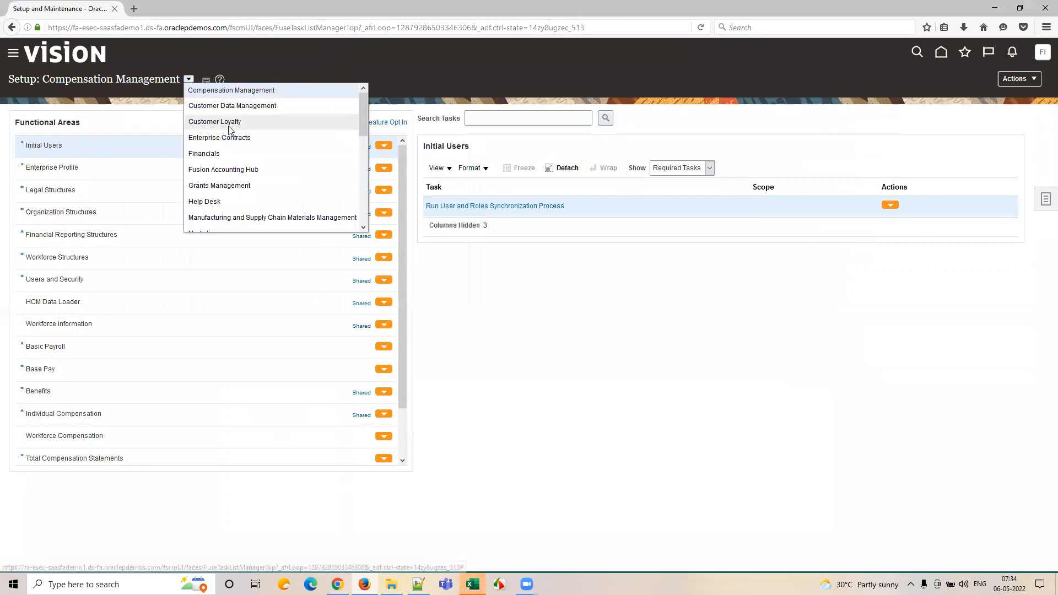
click(249, 150)
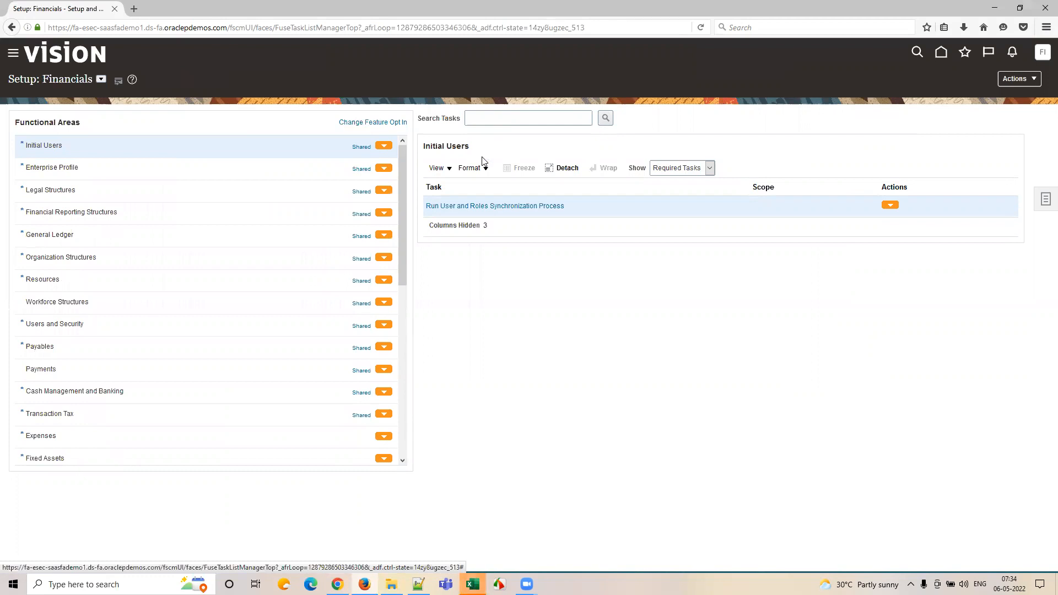
- Switch to Sample COA Account Upload.xlsm in Excel, enable editing, and end the halted macro
key(alt+Tab)
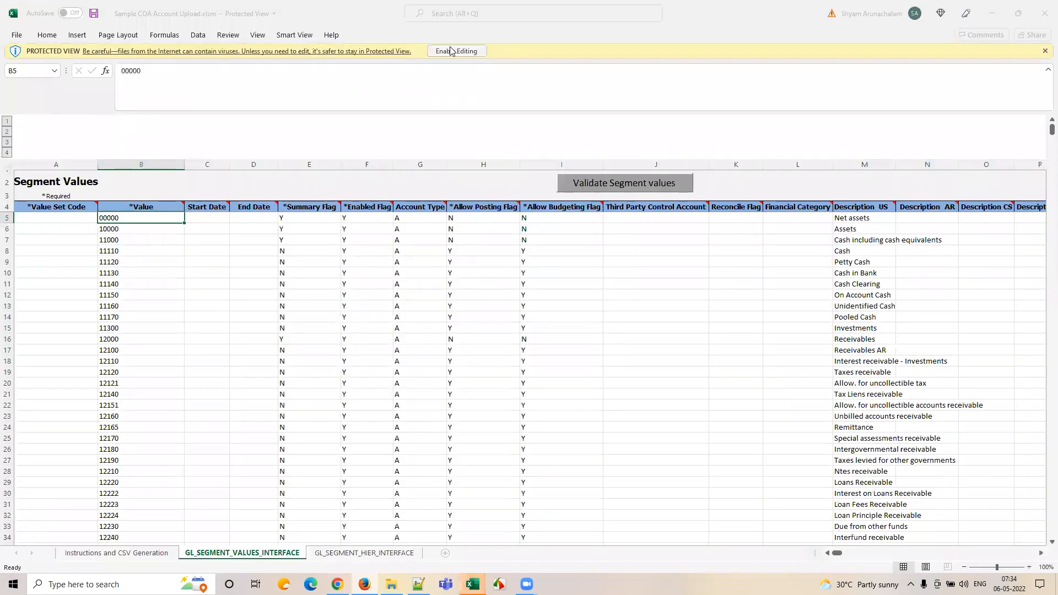
click(457, 53)
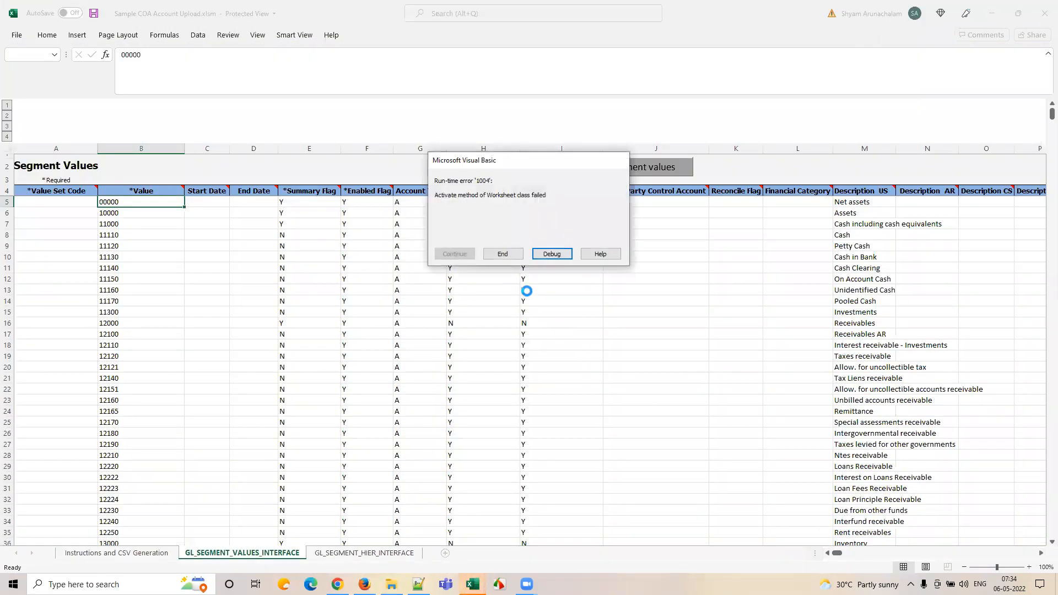
click(502, 257)
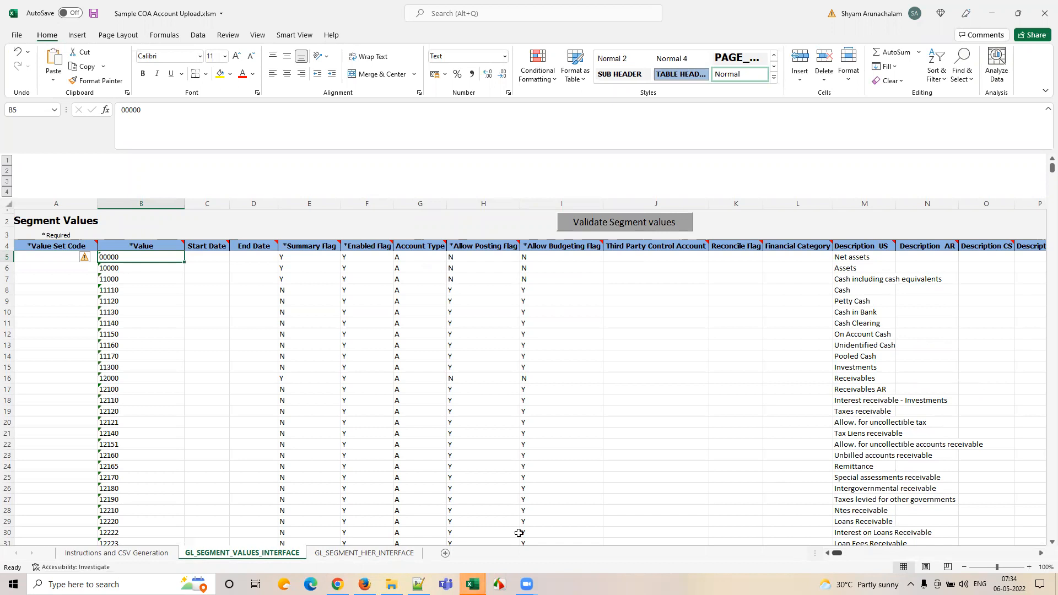
- Consult the General Ledger task list in the finance setups workbook and return to the COA upload workbook
mouse_move(472, 584)
click(414, 532)
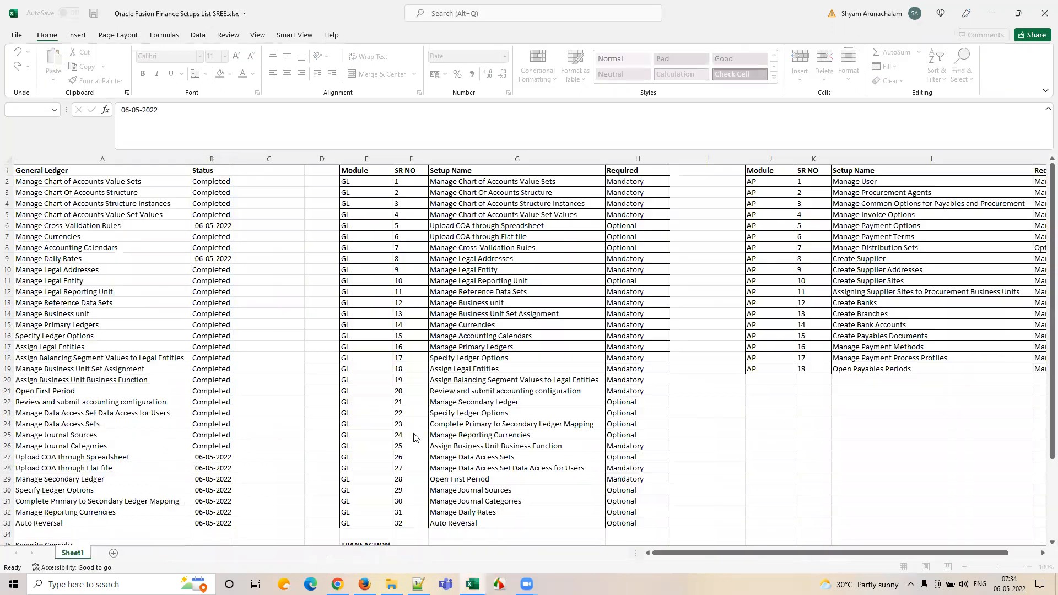
click(548, 540)
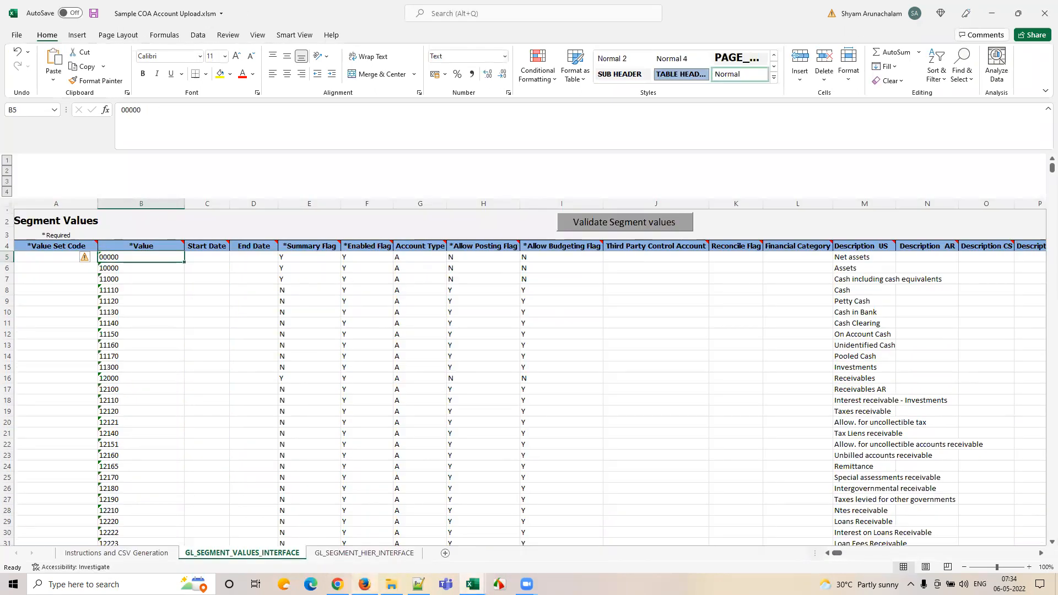
- In Firefox, search the setup tasks for "Chart of accou" and open Manage Chart of Accounts Value Set Values
click(364, 585)
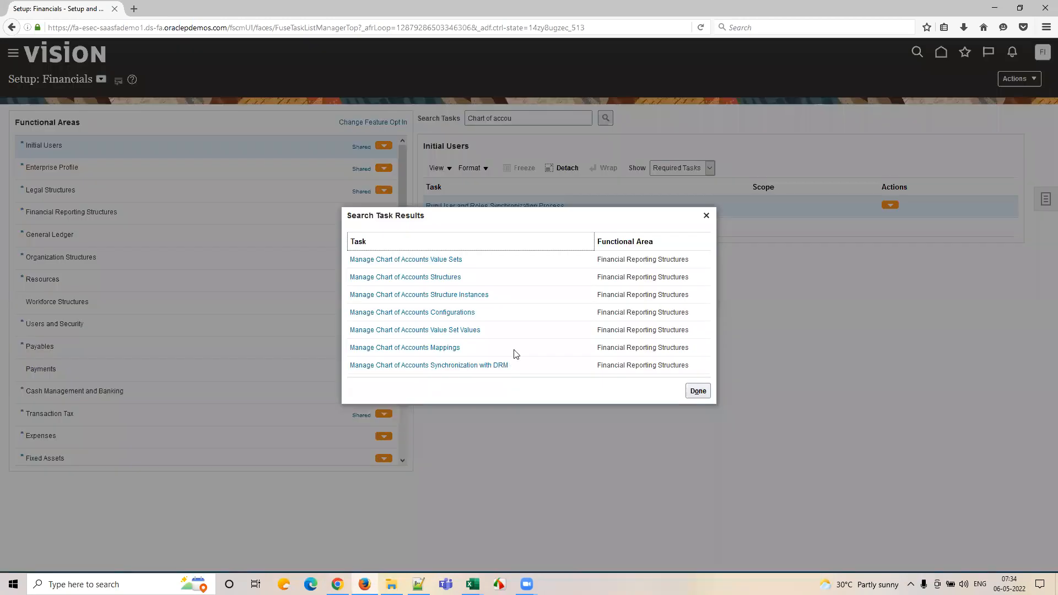
click(452, 331)
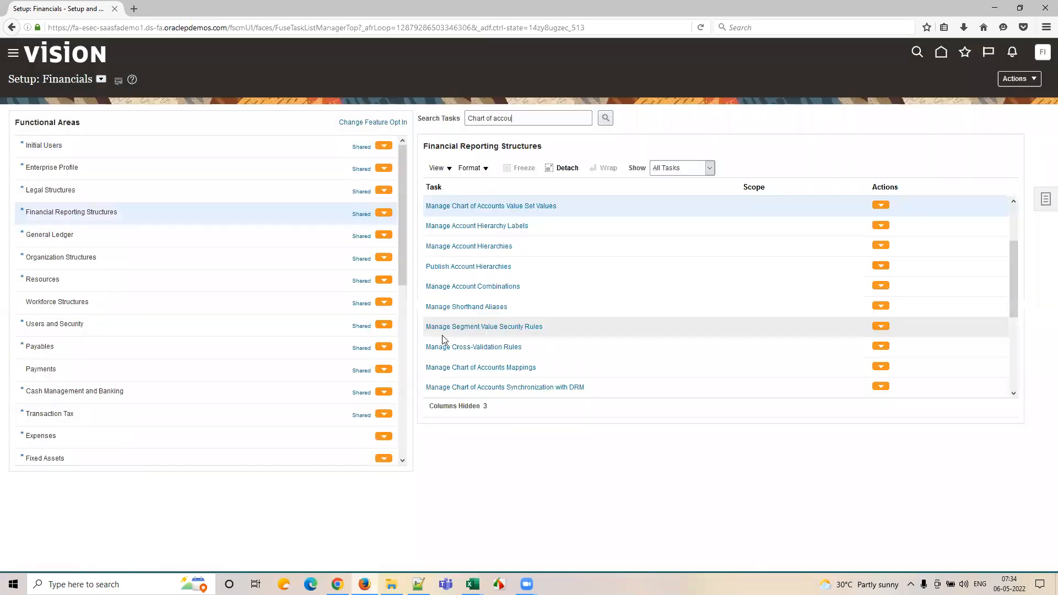
click(484, 206)
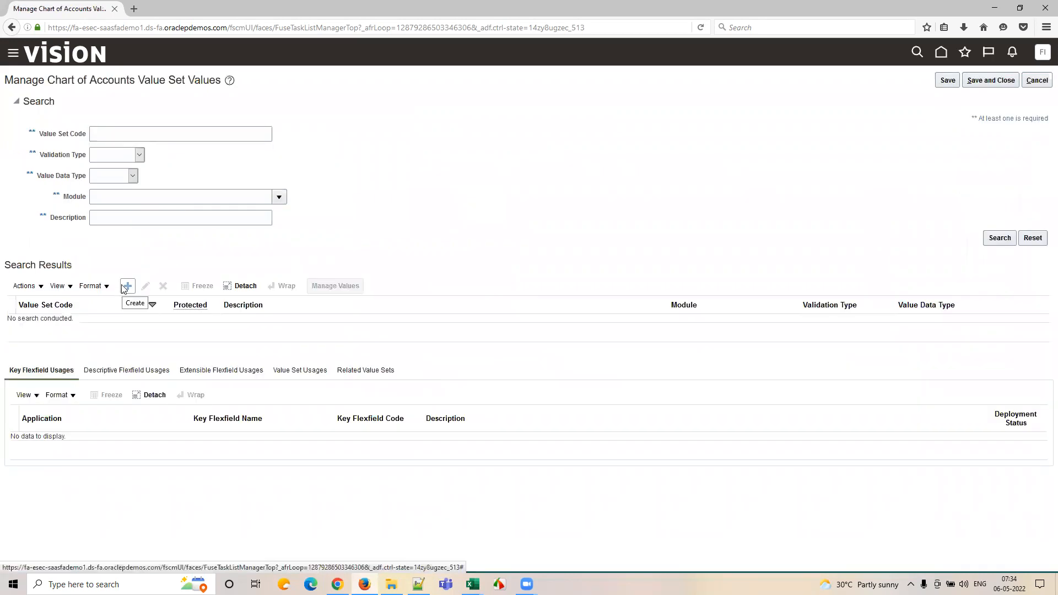
click(127, 287)
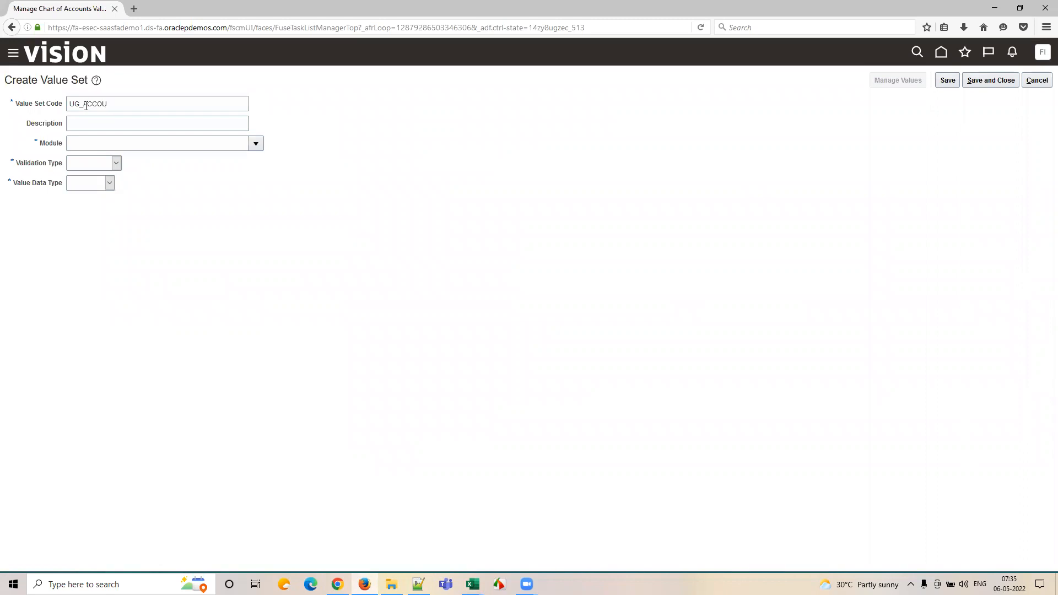
triple_click(86, 106)
key(Tab)
click(1038, 80)
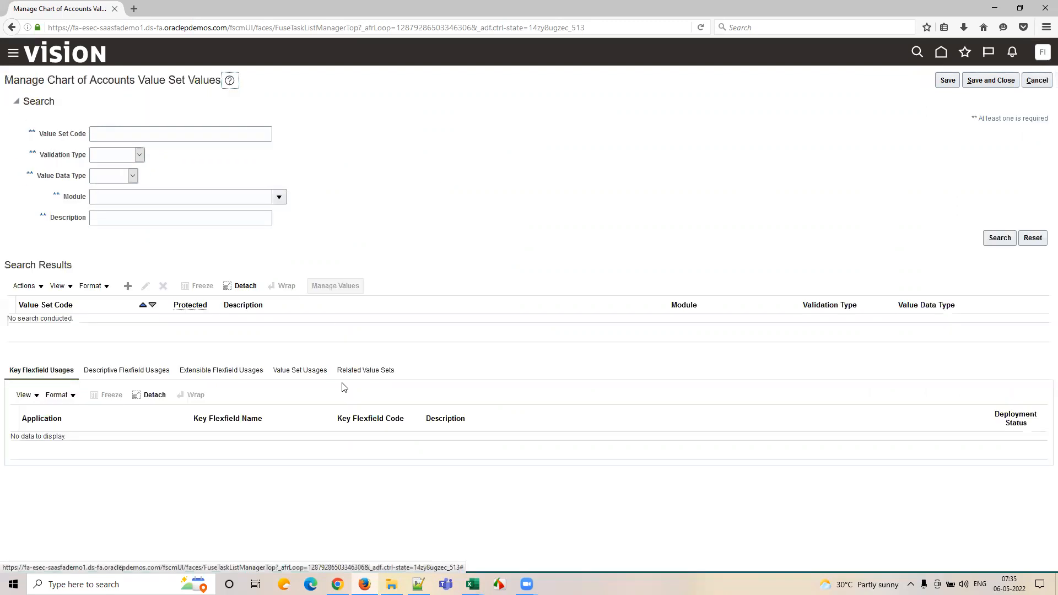
- Return to the COA upload workbook and examine the segment value column headers from Summary Flag to Allow Posting Flag
mouse_move(473, 584)
click(531, 527)
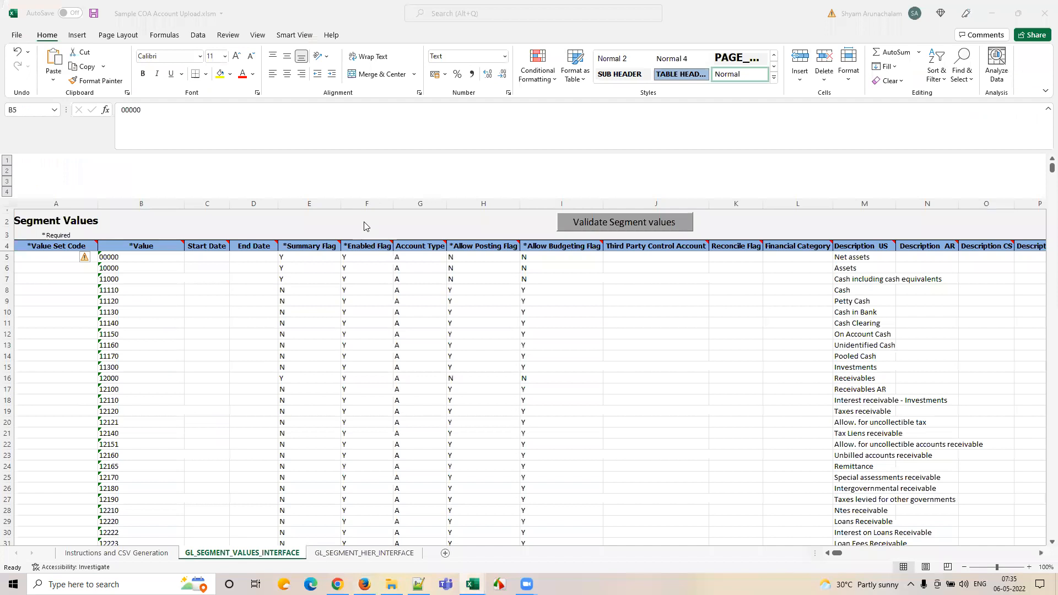
click(297, 249)
key(Right)
key(Right)
key(Right)
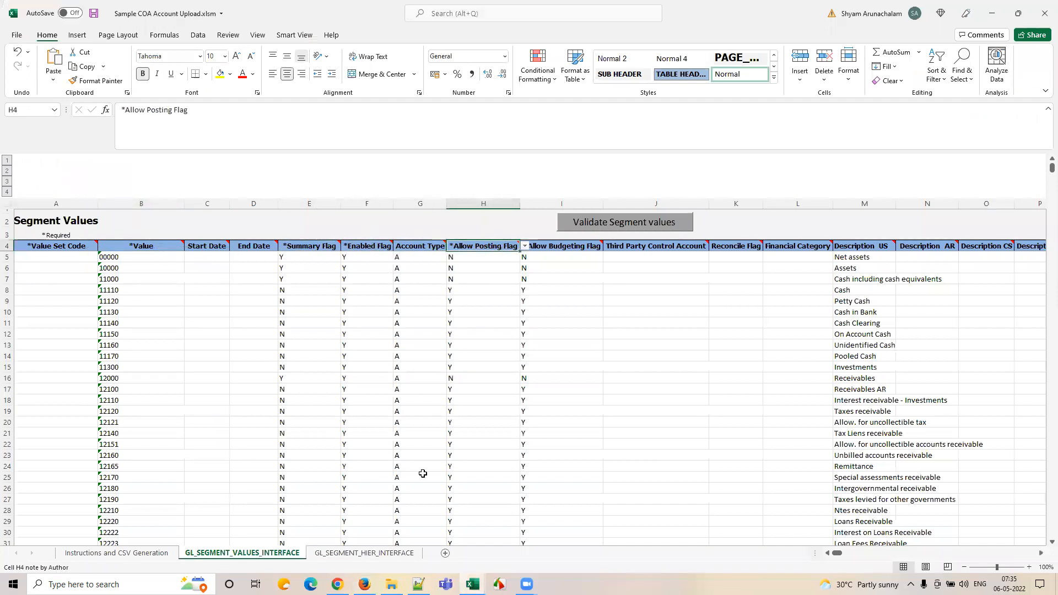
- Switch to Firefox and search the chart of accounts value sets for the value set code "Account%"
click(311, 584)
click(338, 585)
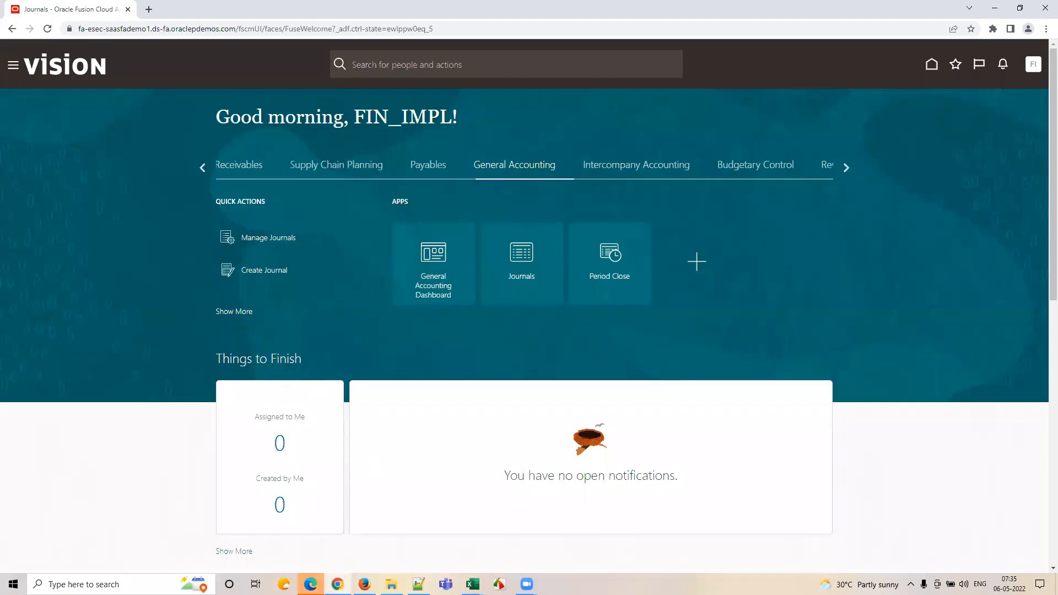
click(365, 585)
click(156, 135)
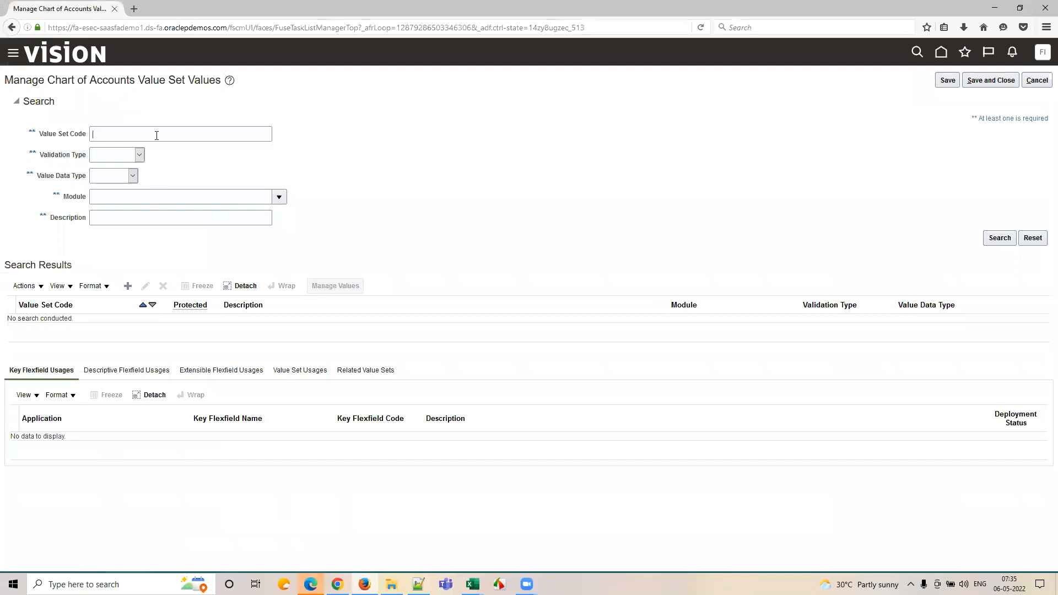
text(Account%)
key(Return)
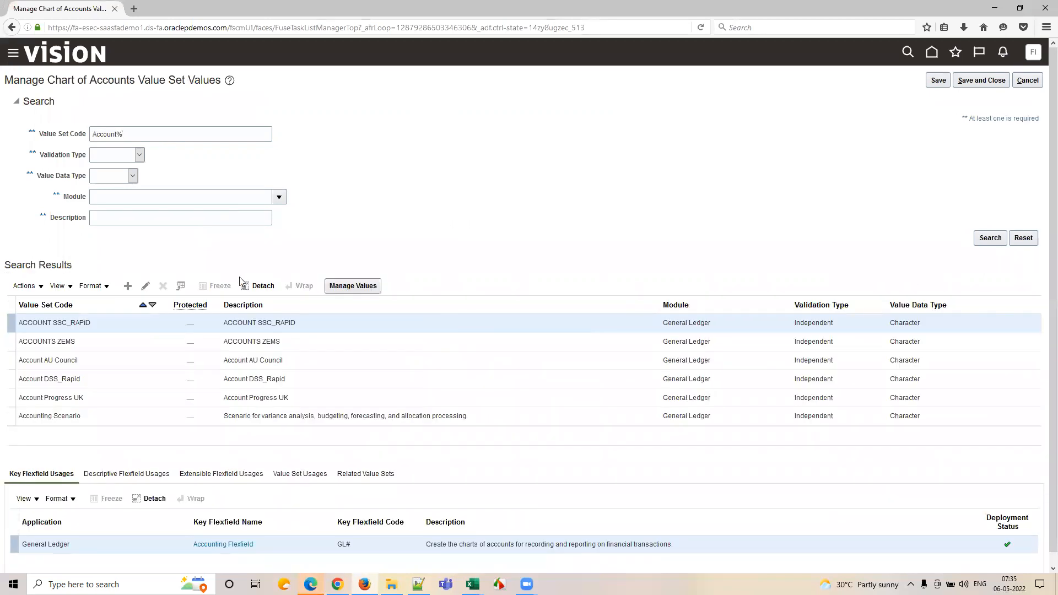
- List all segment values of the ACCOUNT SSC_RAPID value set, close the Edge window, and leave the values page
click(357, 288)
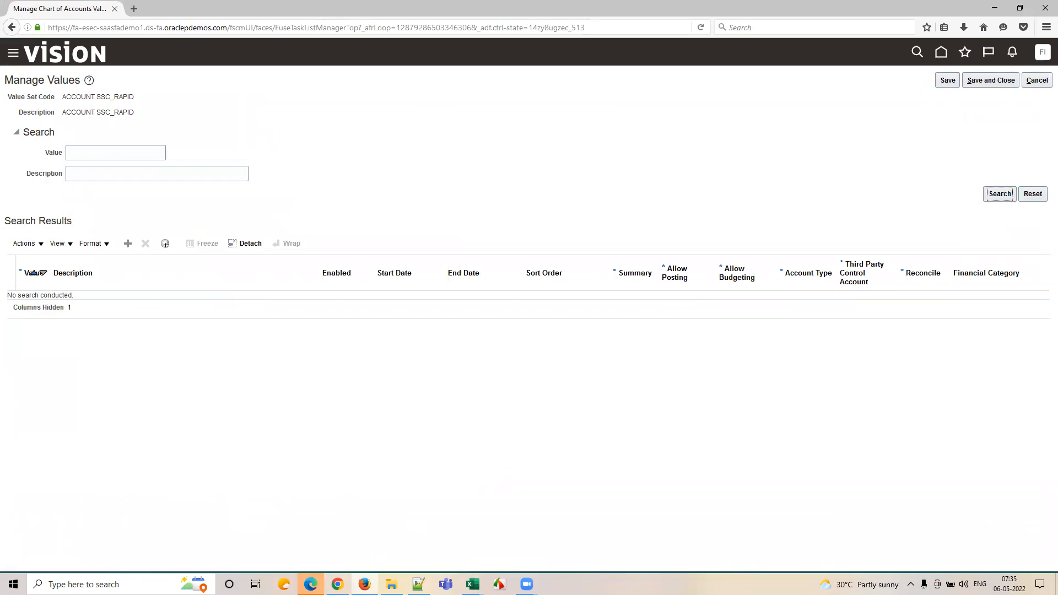
click(311, 584)
click(1044, 7)
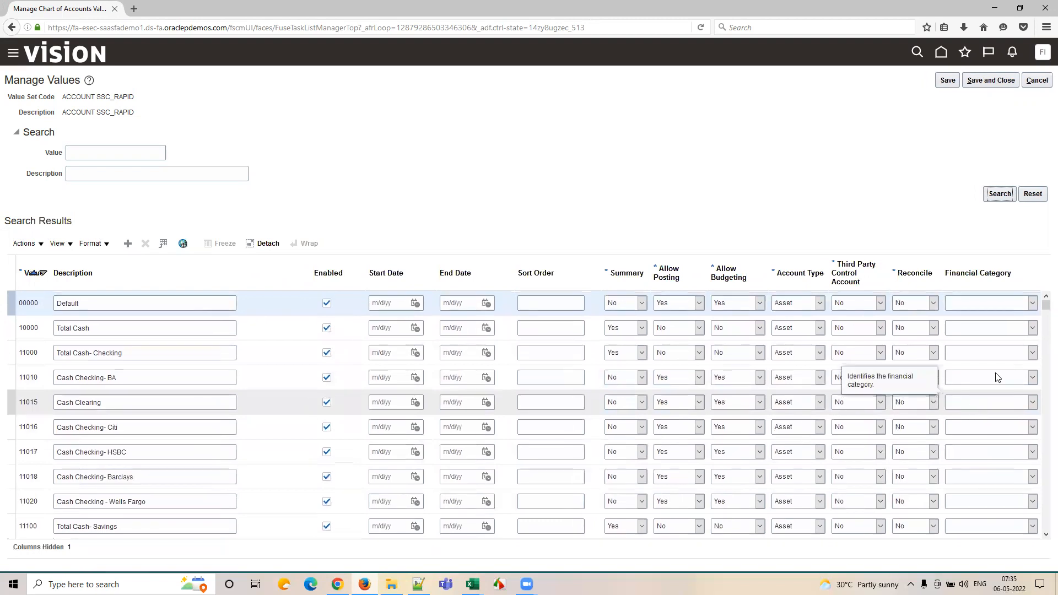
click(1037, 83)
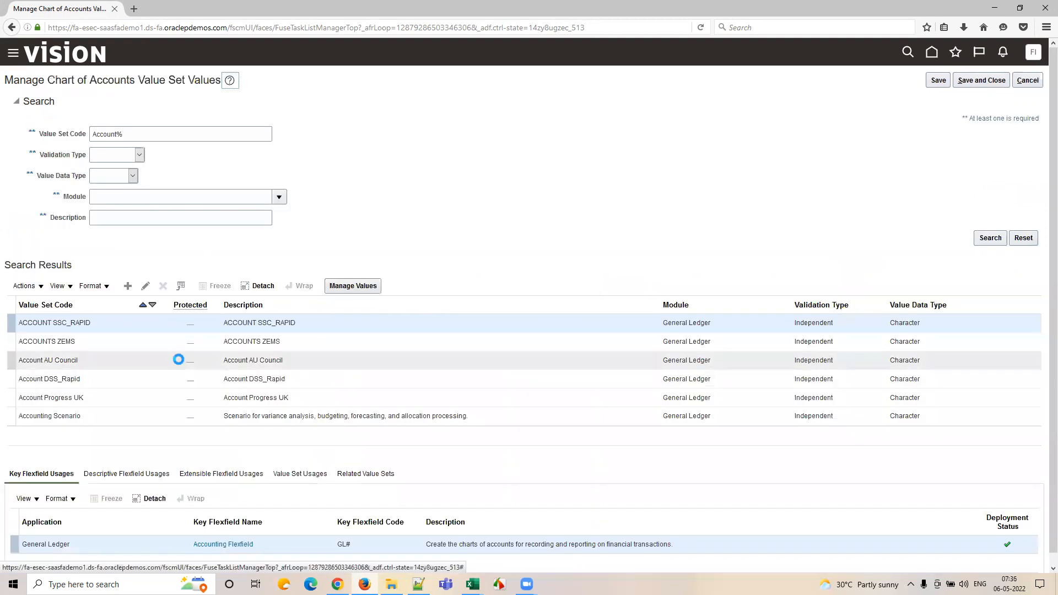
- List all segment values of the Account AU Council value set and return to the value set search
click(178, 359)
click(364, 287)
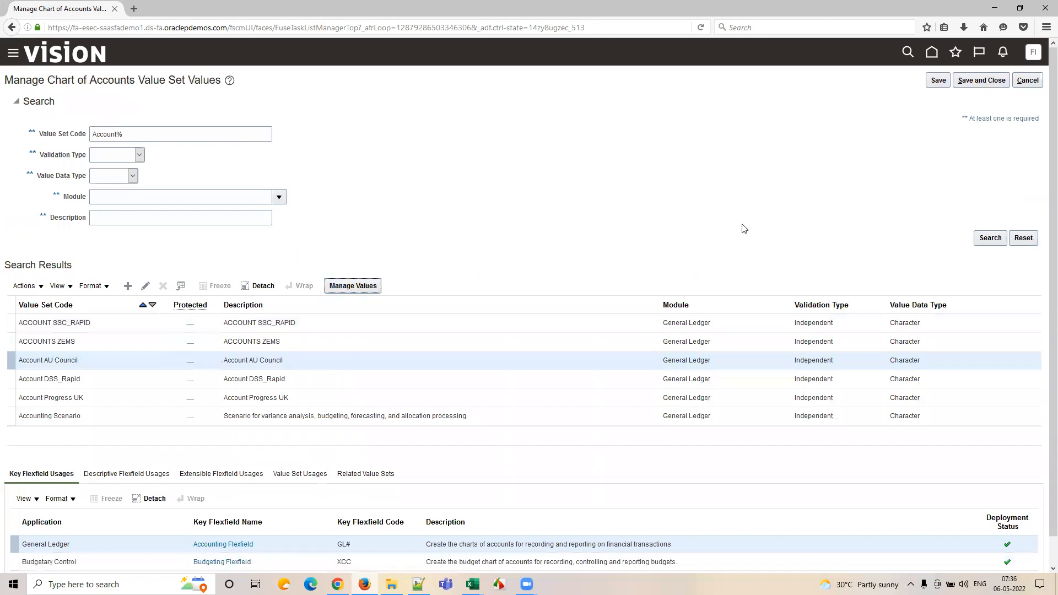
click(1001, 196)
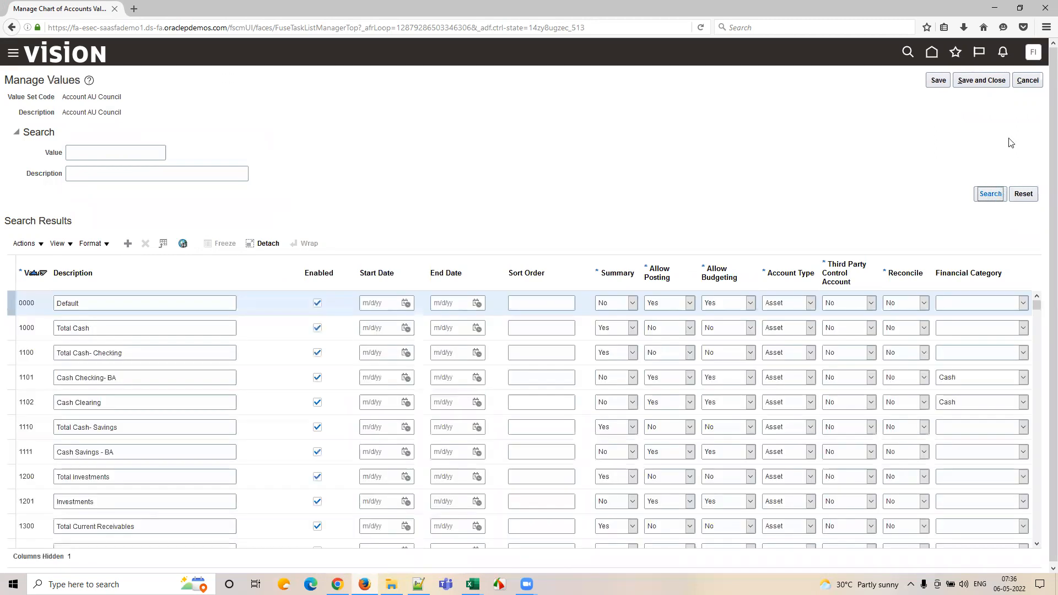
click(1028, 80)
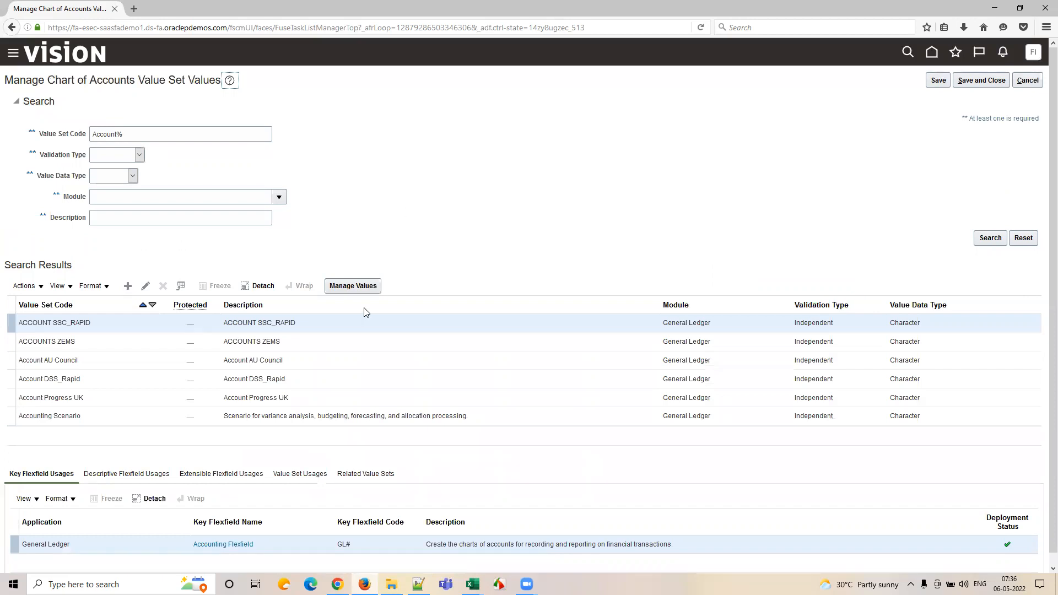
- Reopen the values page of ACCOUNT SSC_RAPID and go to the first Value cell in Sample COA Account Upload.xlsm in Excel
click(354, 289)
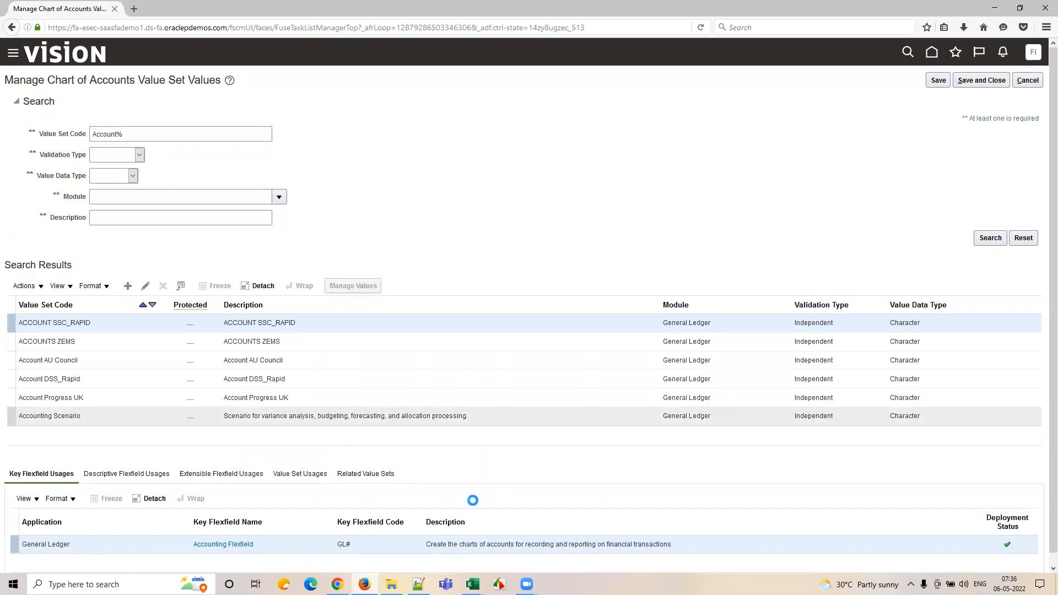
mouse_move(473, 585)
click(490, 493)
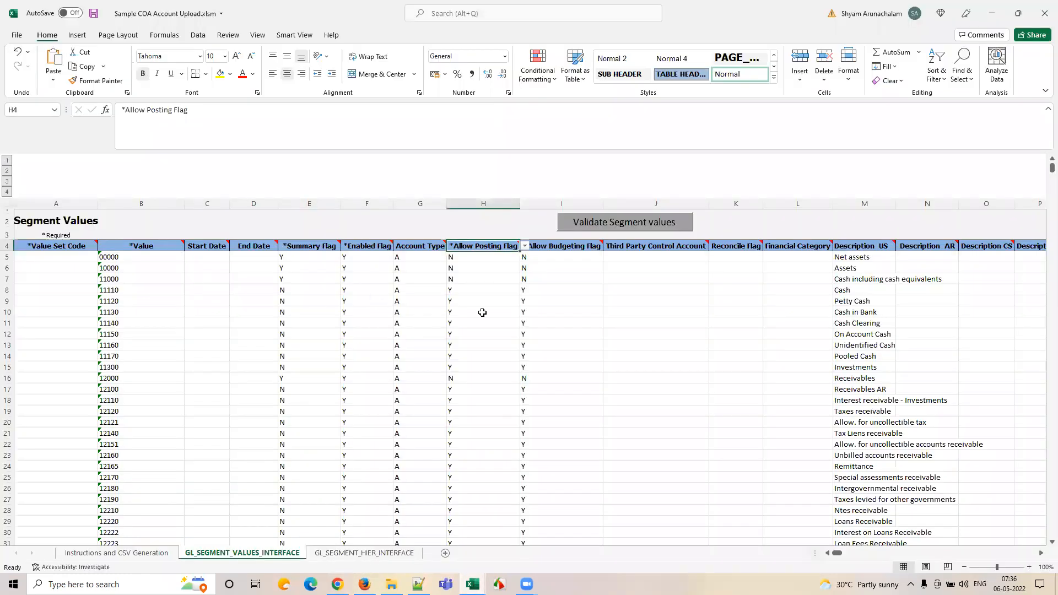
click(113, 259)
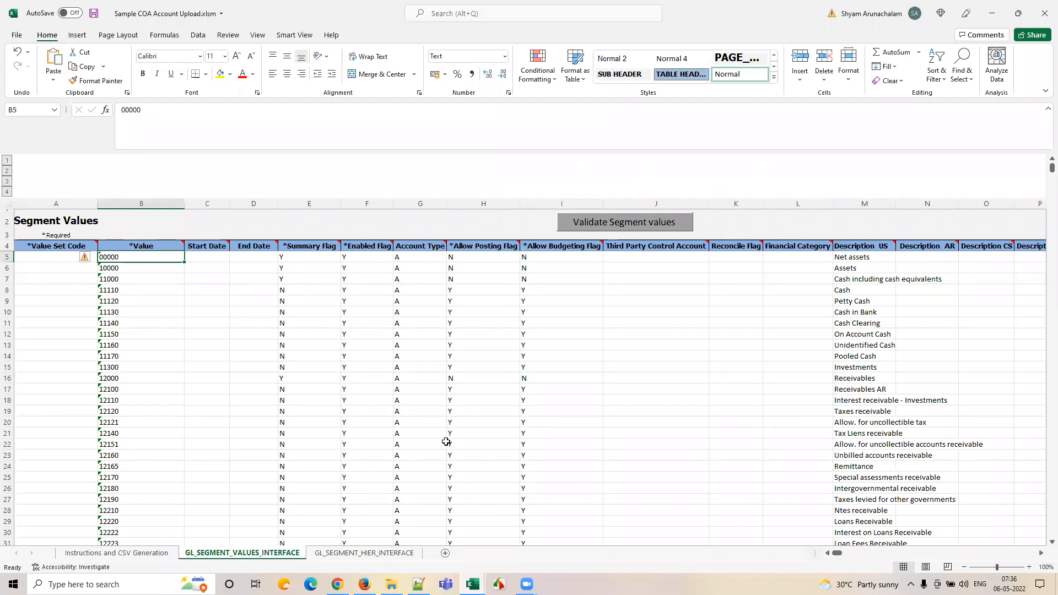
- Switch to Chrome, search the web for "Oracle OER" in a new tab, and open Oracle Enterprise Repository for Oracle Fusion Applications
click(337, 585)
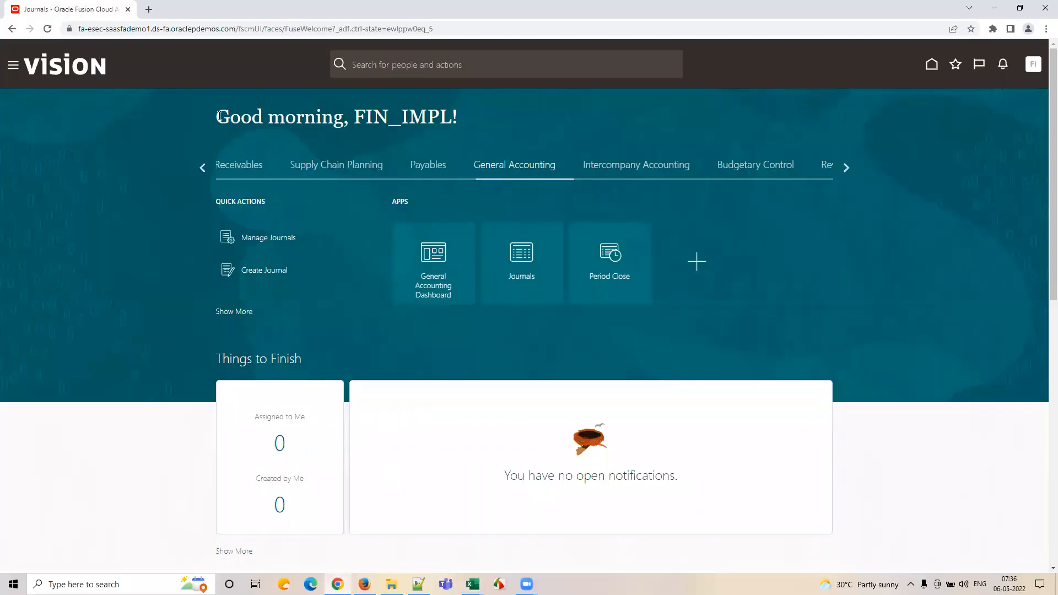
click(149, 9)
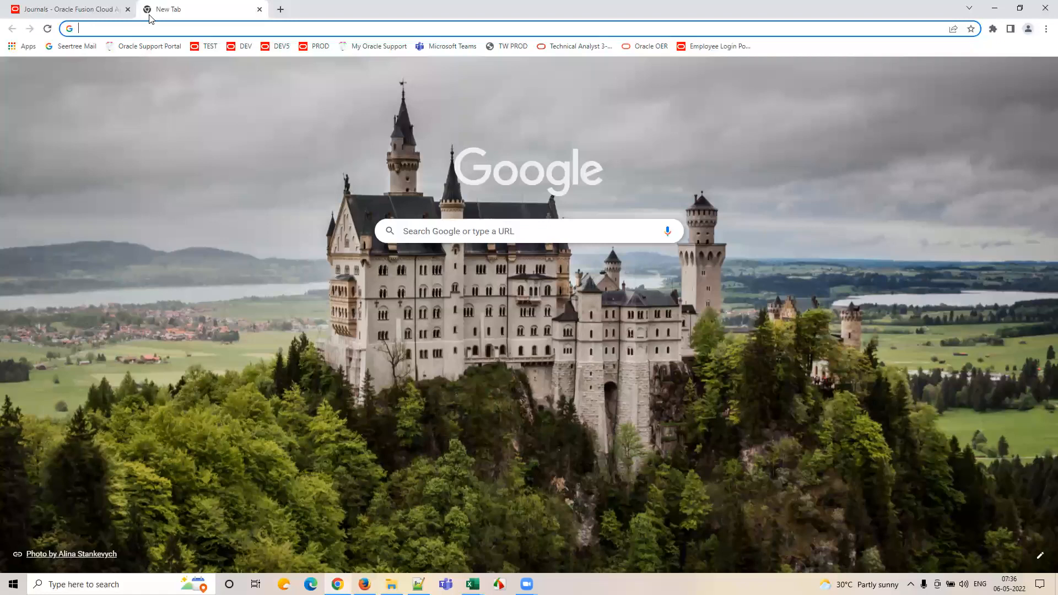
text(Oracle )
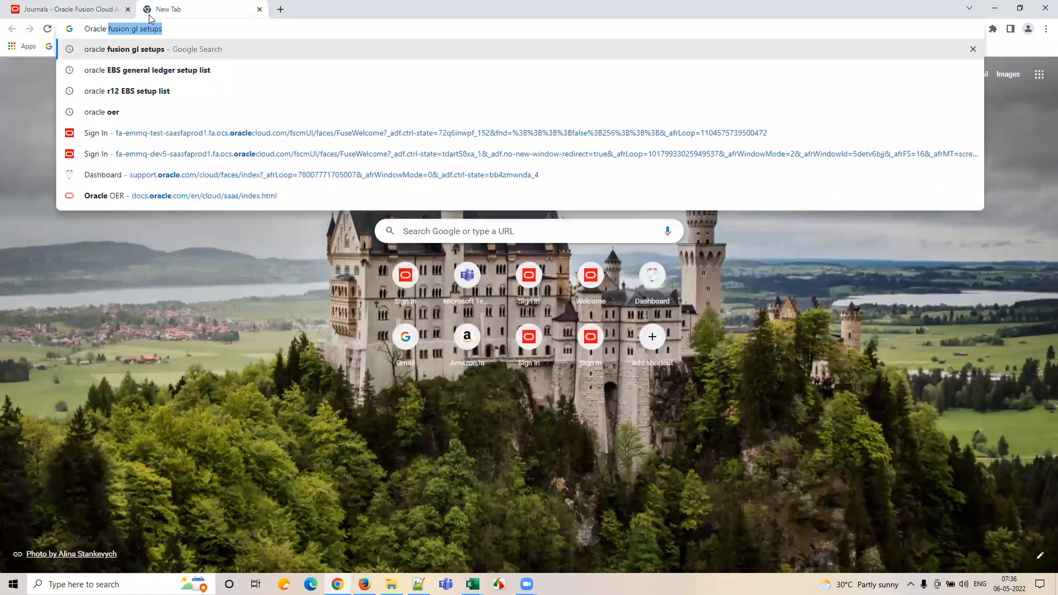
text(OER)
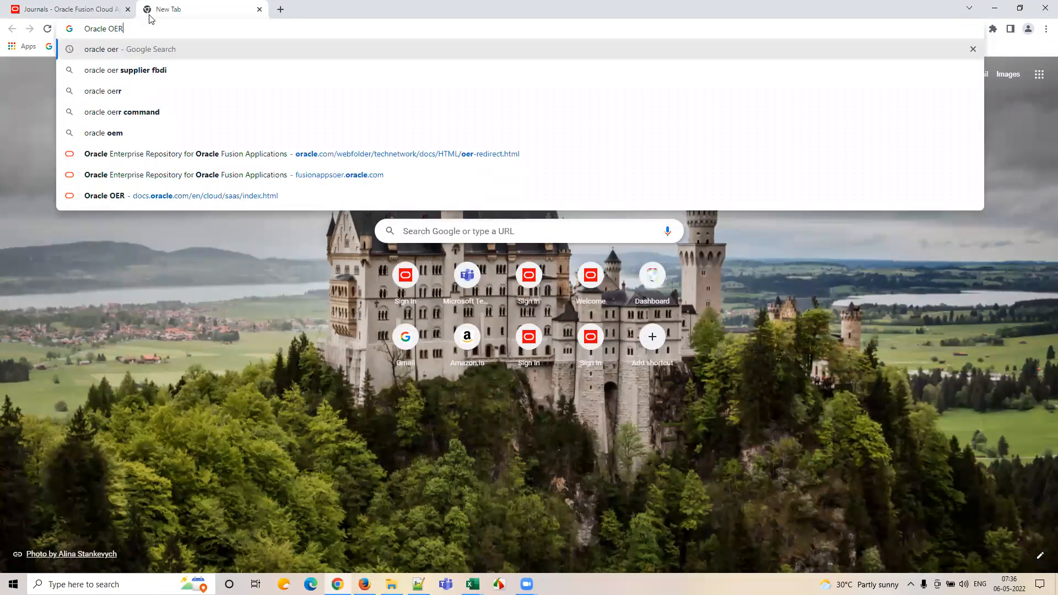
key(Return)
click(173, 165)
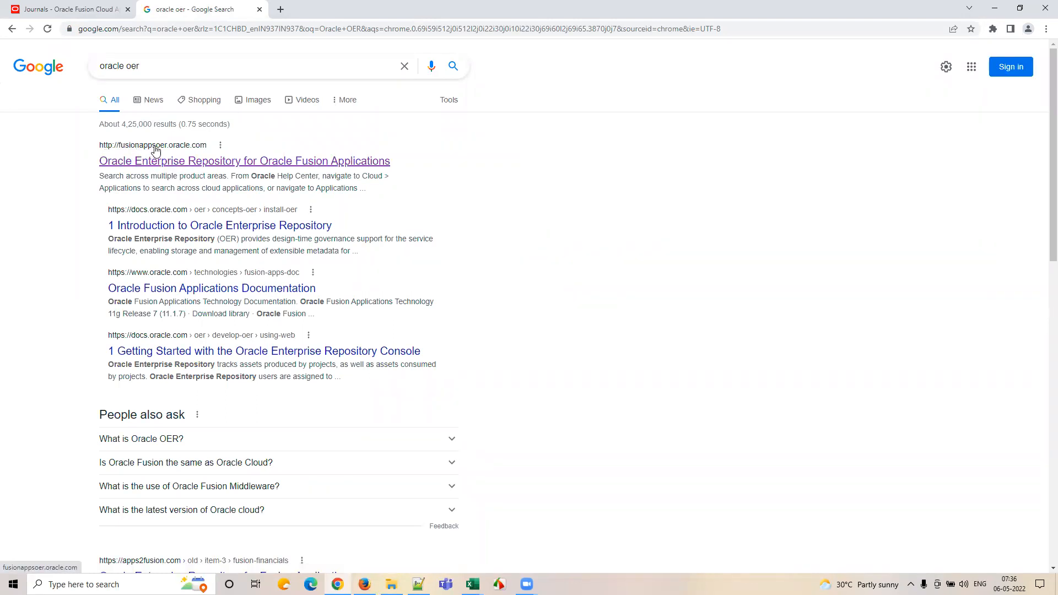
click(383, 161)
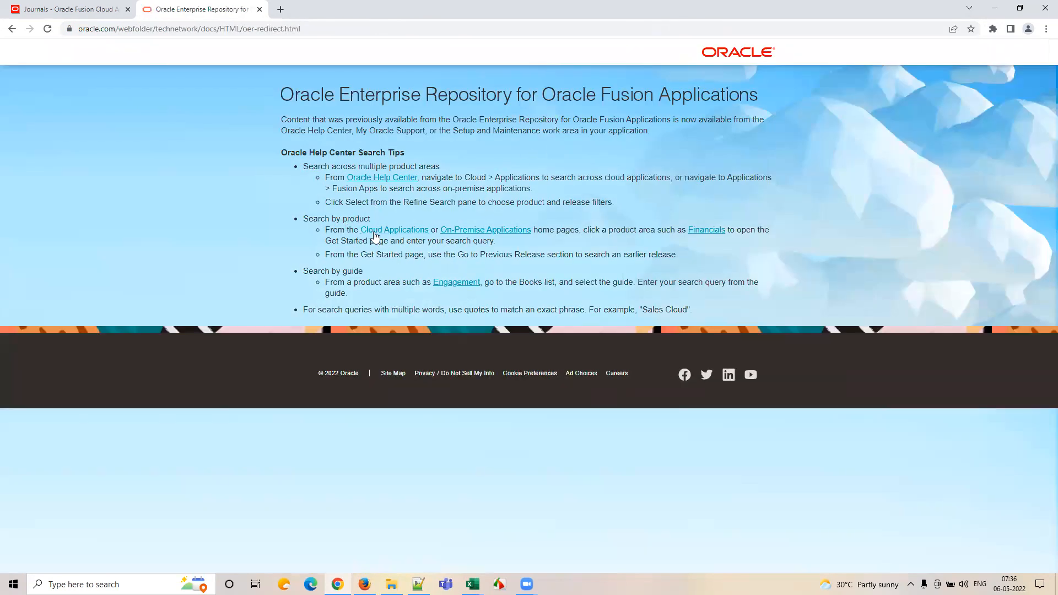
- Follow the Cloud Applications link and open the All Books list for Oracle Financials 22B
click(374, 234)
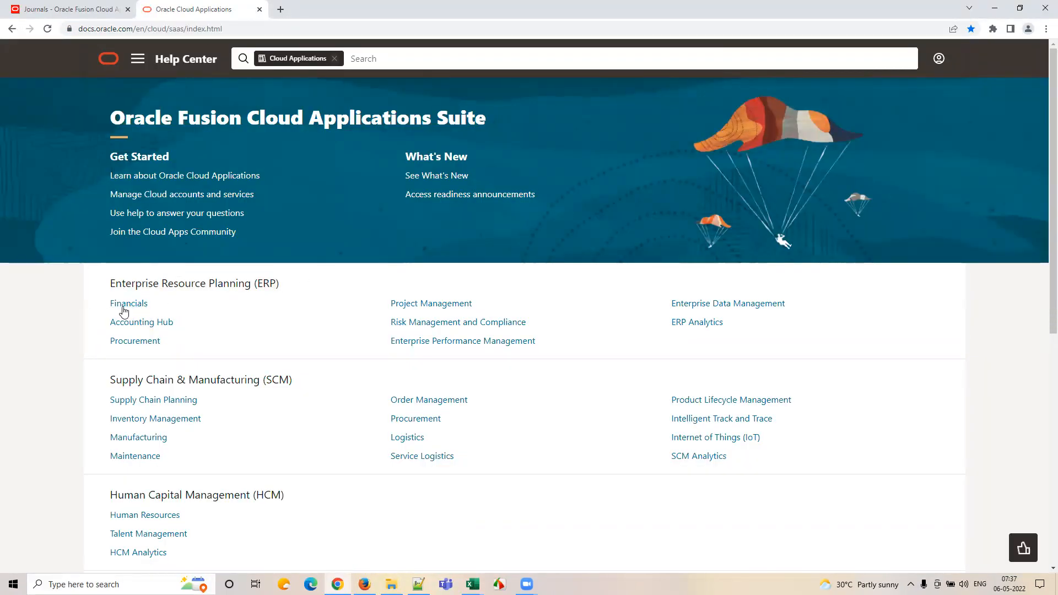
click(132, 304)
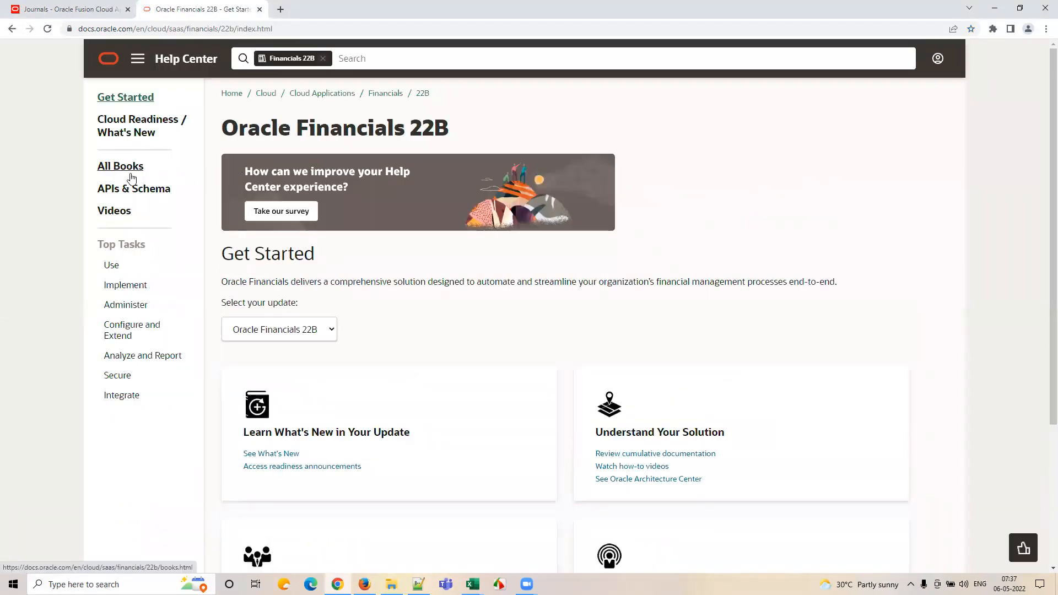
click(108, 168)
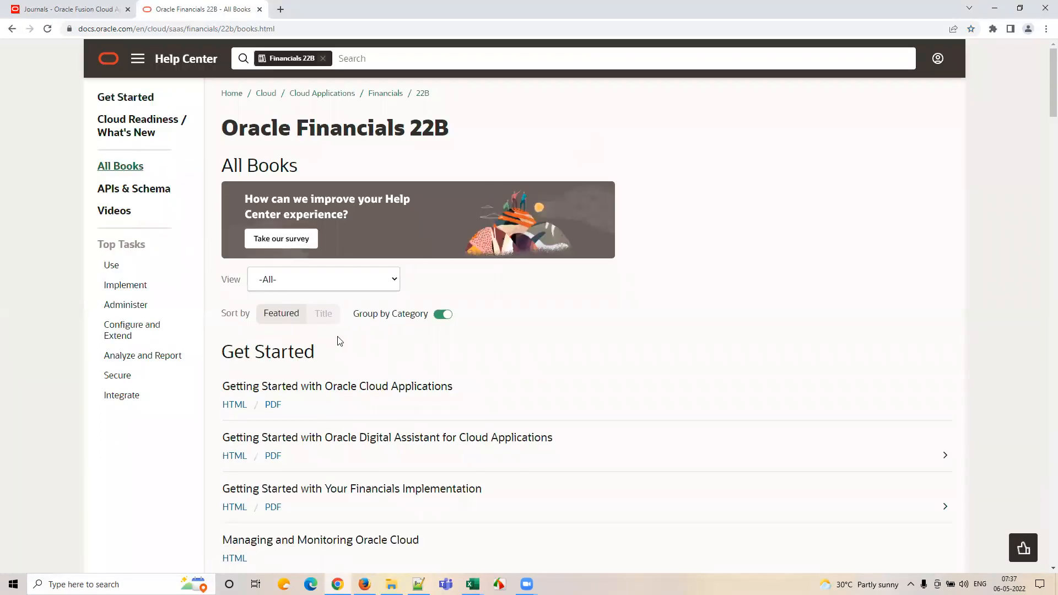
- Open the HTML guide File-Based Data Import (FBDI) for Financials from the Implementation books and select its web address
scroll(392, 349, down, 15)
scroll(395, 348, down, 10)
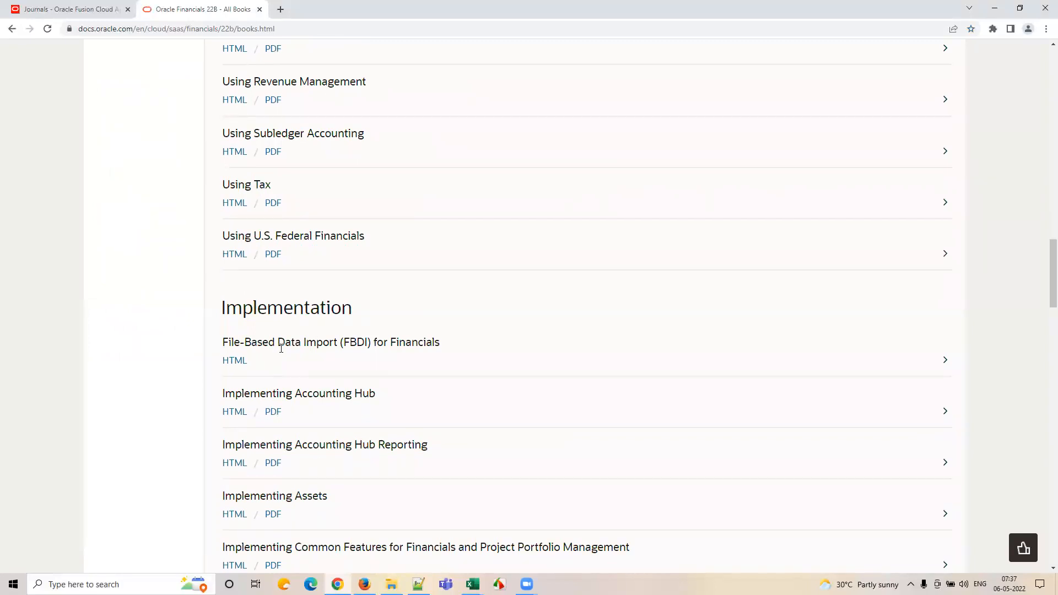
drag(346, 345, 365, 344)
click(359, 344)
click(235, 362)
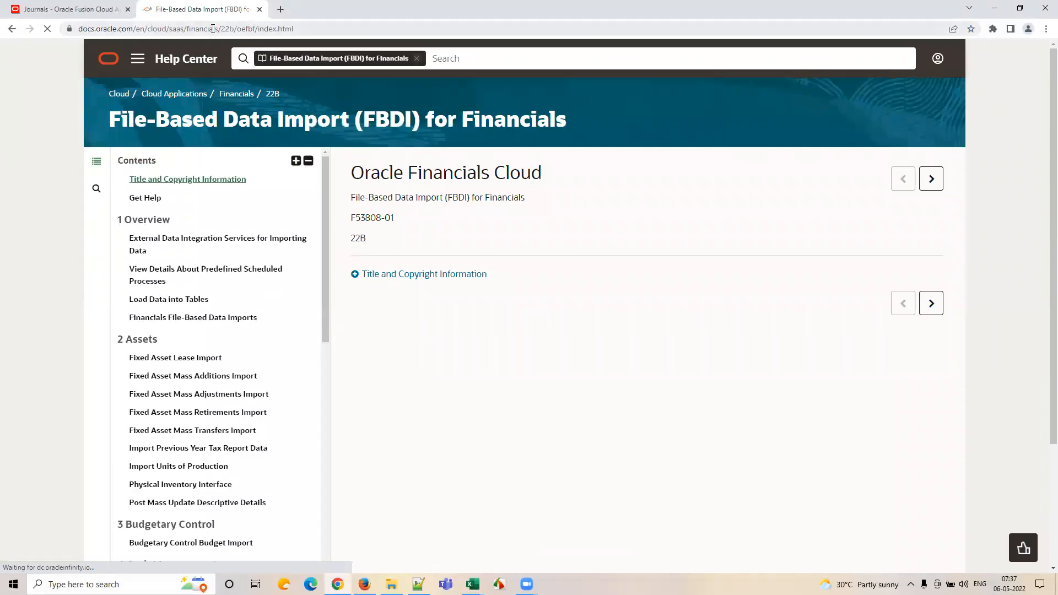
click(213, 30)
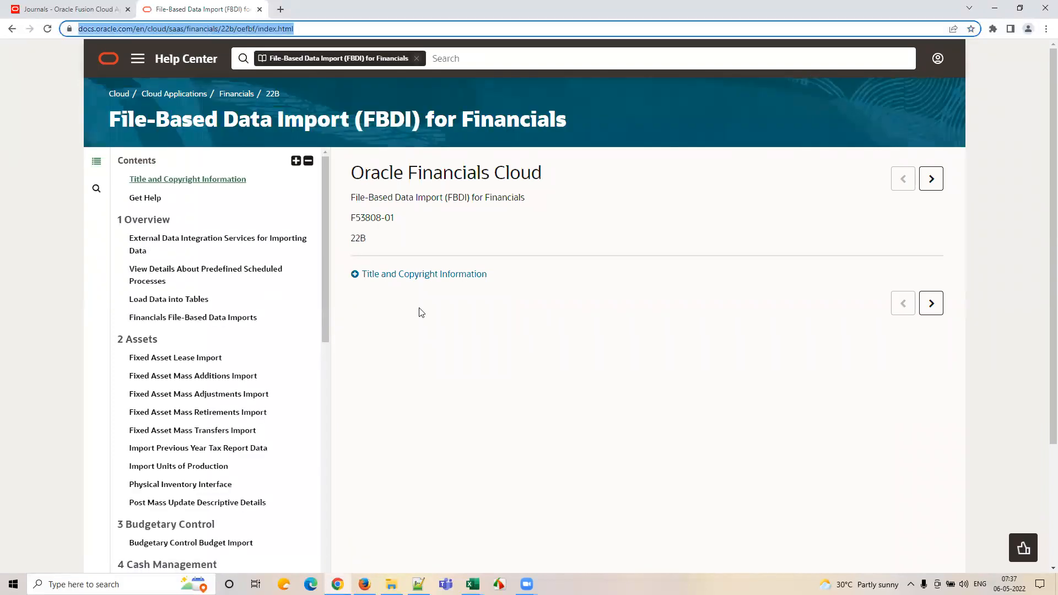
click(511, 29)
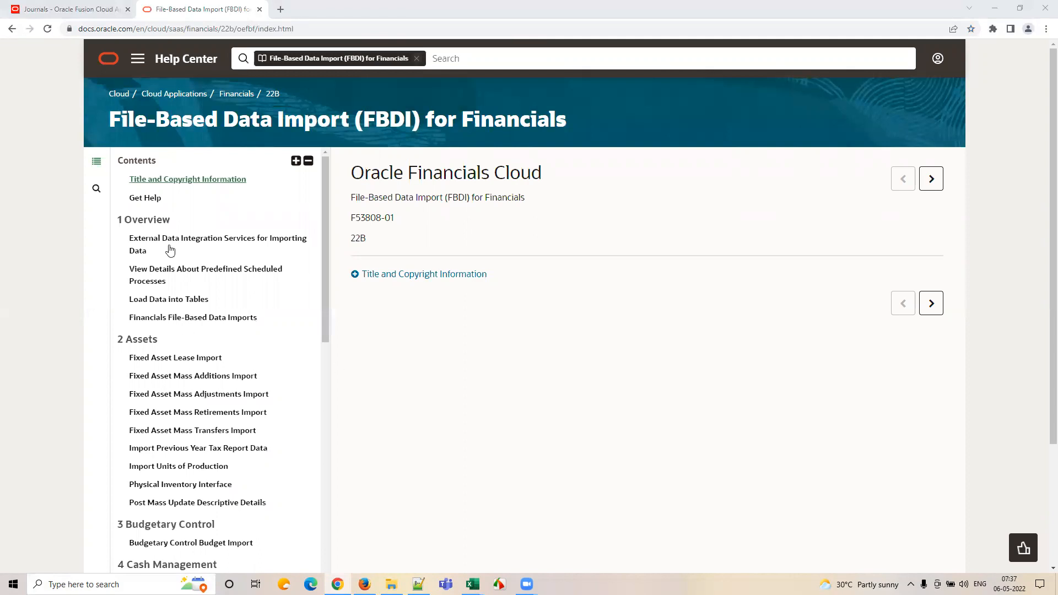
- Open the Import Segment Values and Hierarchies topic in the guide's General Ledger chapter
scroll(289, 314, down, 2)
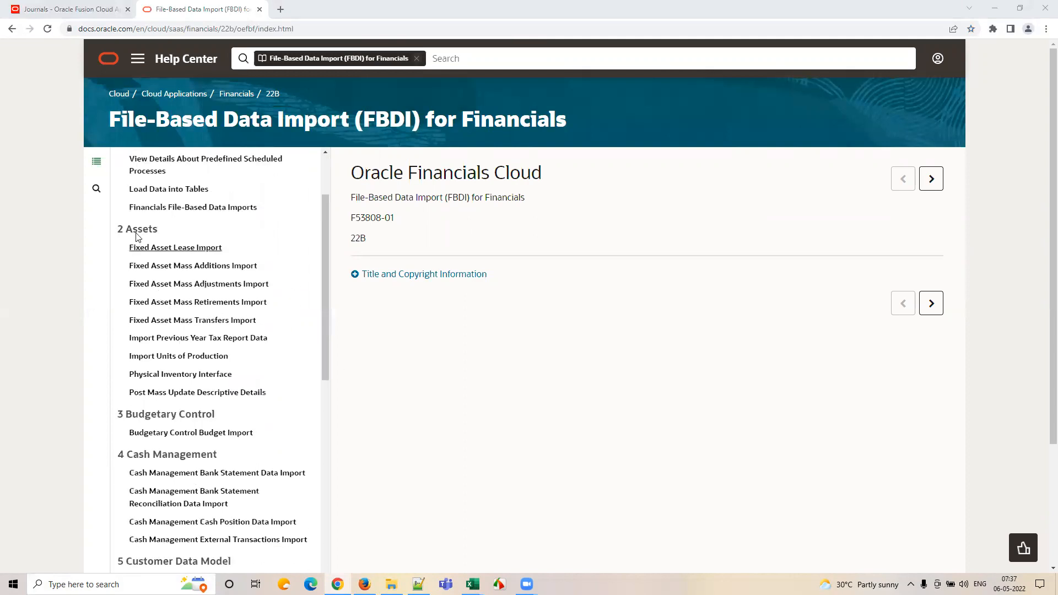
scroll(161, 308, down, 2)
scroll(217, 320, down, 3)
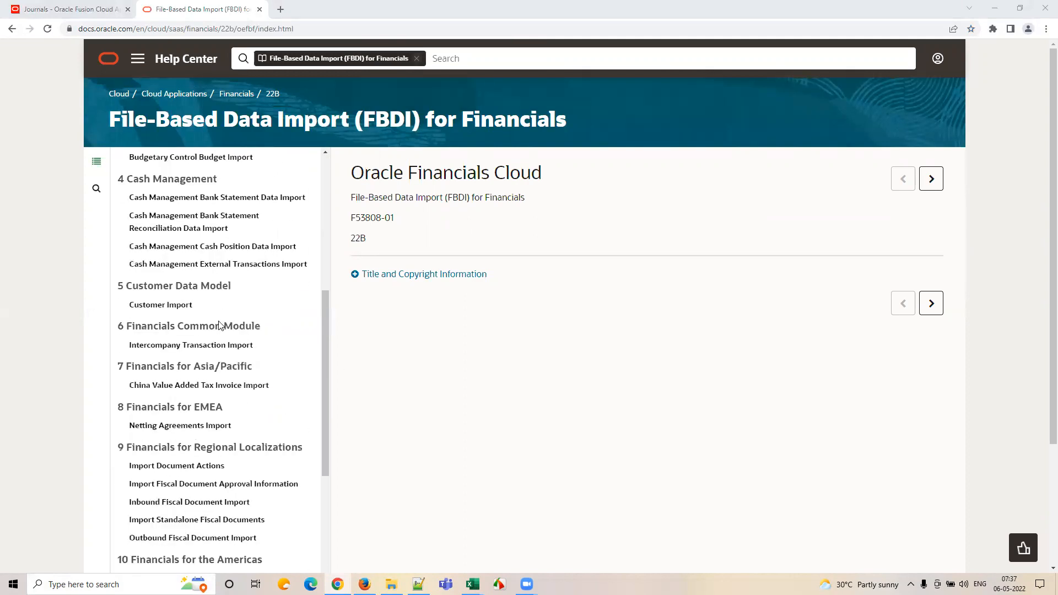
scroll(218, 325, down, 6)
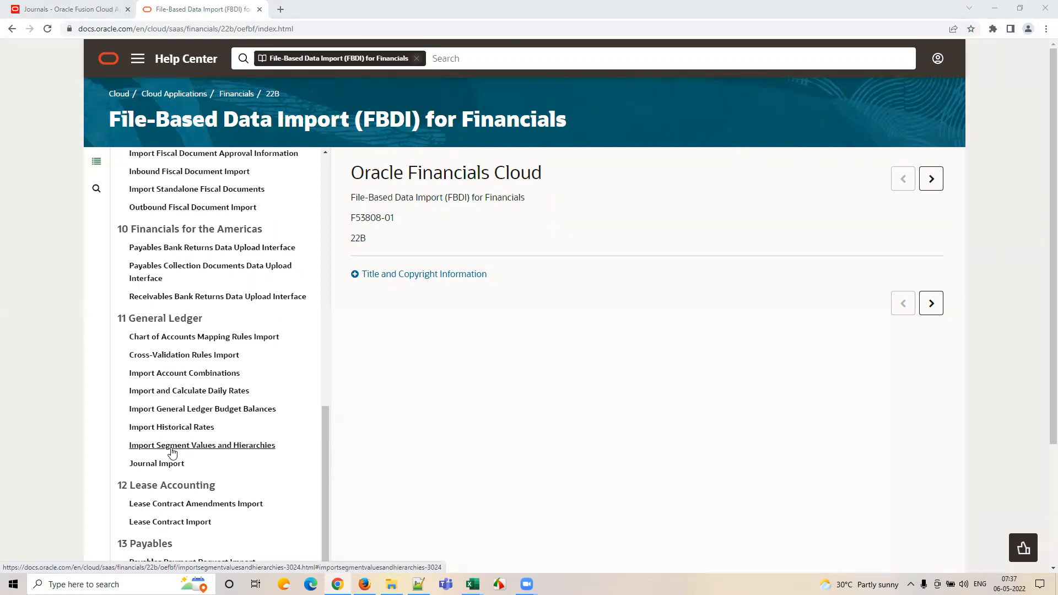
click(212, 449)
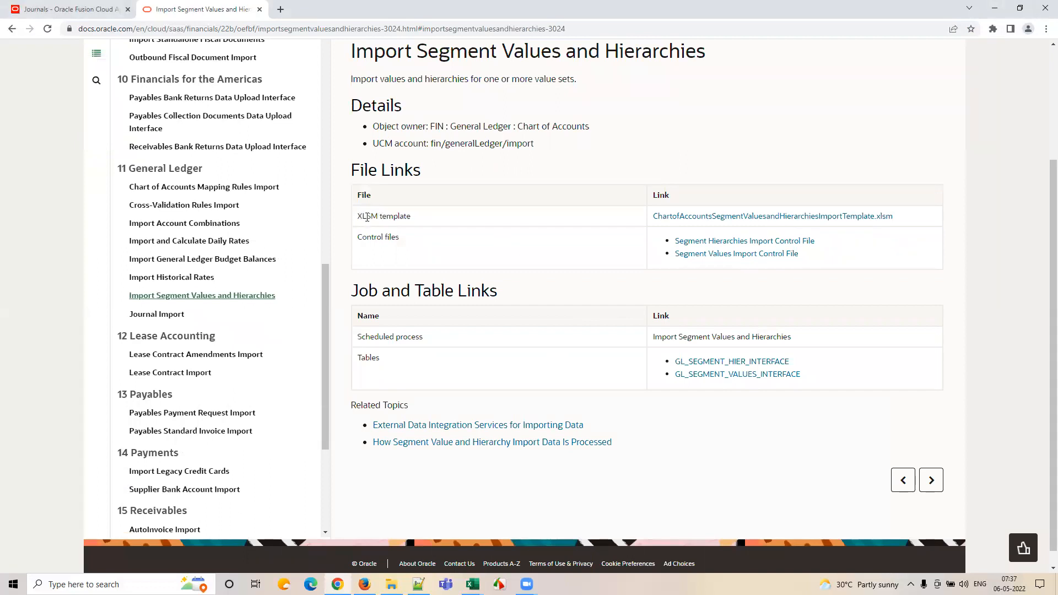
- Examine the scheduled process of the Journal Import topic, and return to Import Segment Values and Hierarchies
click(173, 316)
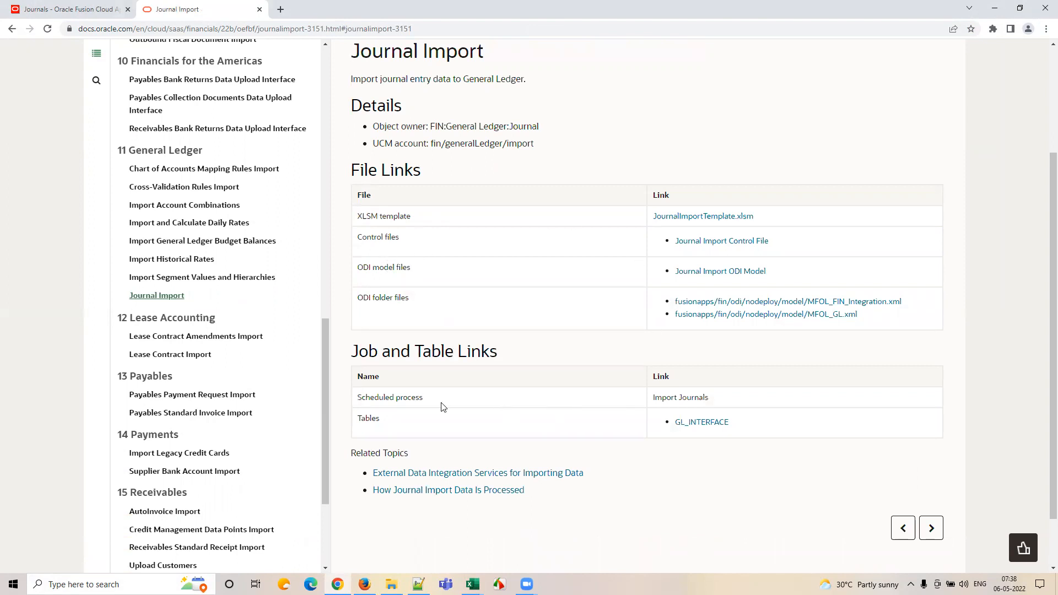
triple_click(369, 397)
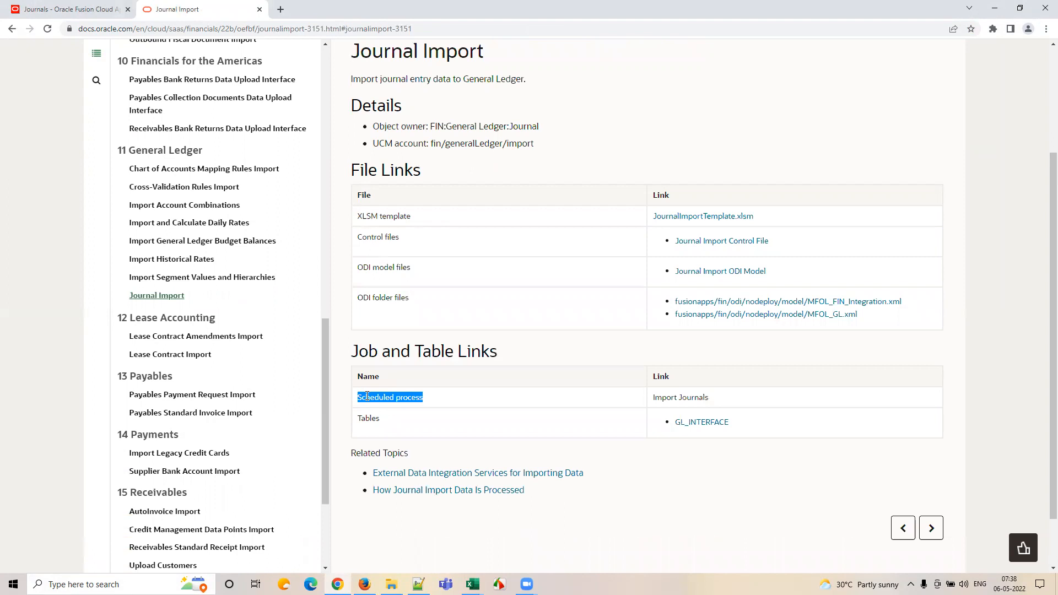
triple_click(673, 397)
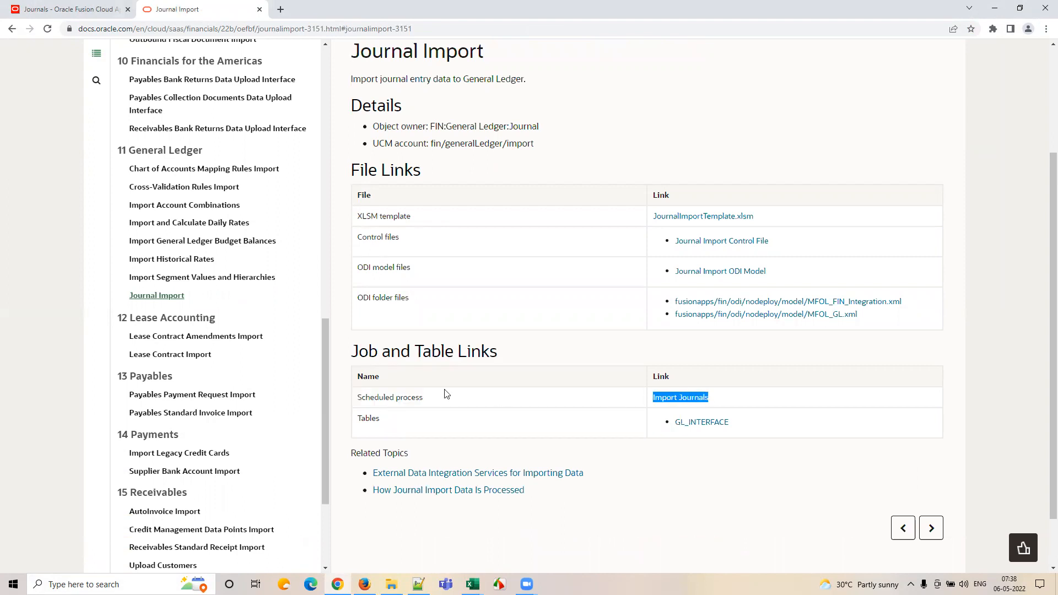
triple_click(397, 398)
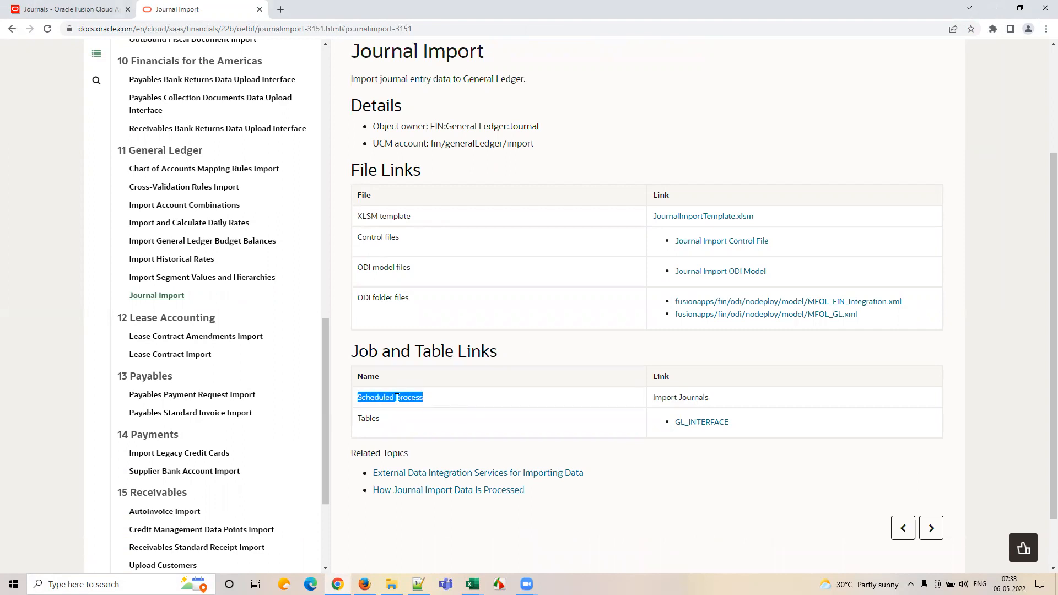
triple_click(679, 398)
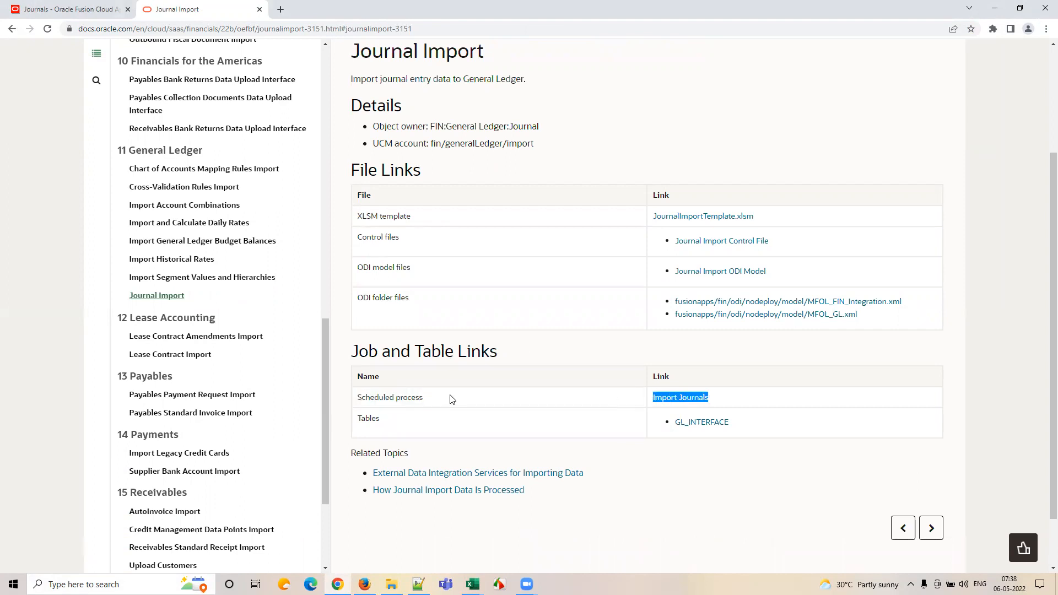
click(182, 278)
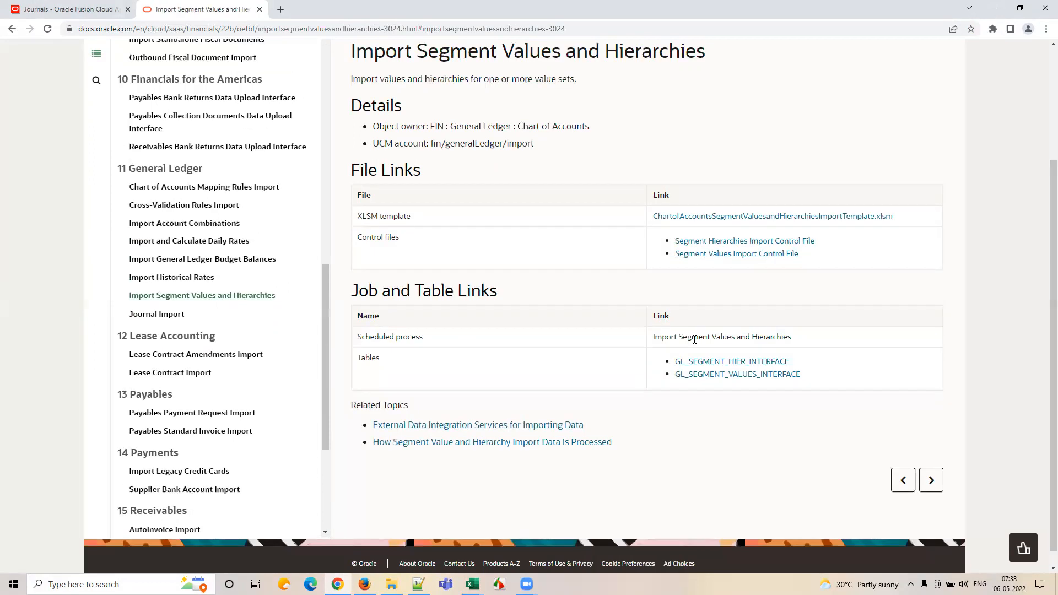
- Highlight the topic's scheduled process name, switch to Sample COA Account Upload.xlsm in Excel, and fit the Description US column to its text
triple_click(694, 340)
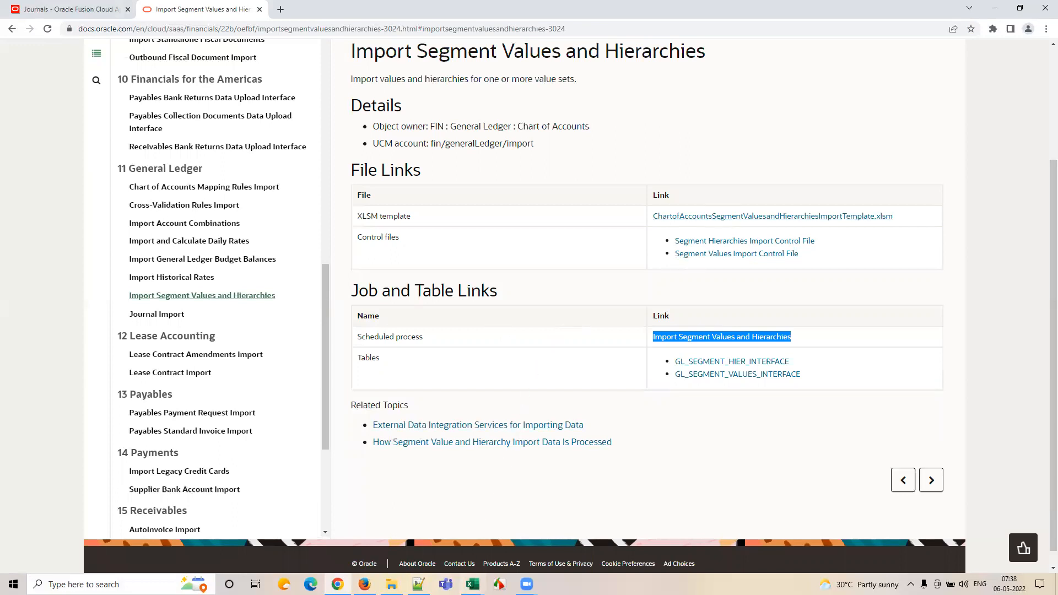
mouse_move(472, 584)
click(528, 545)
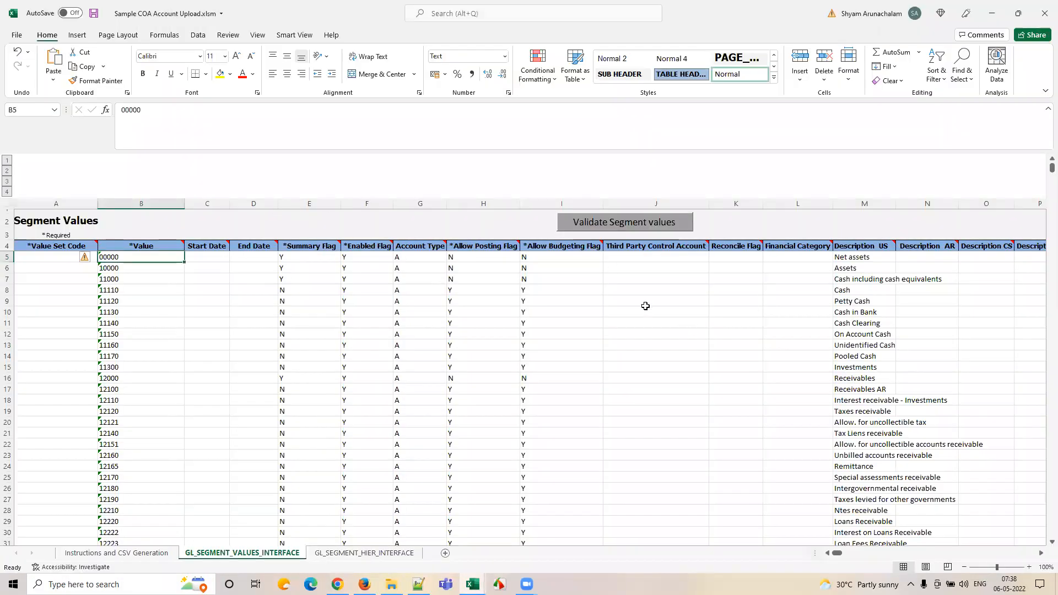
double_click(897, 203)
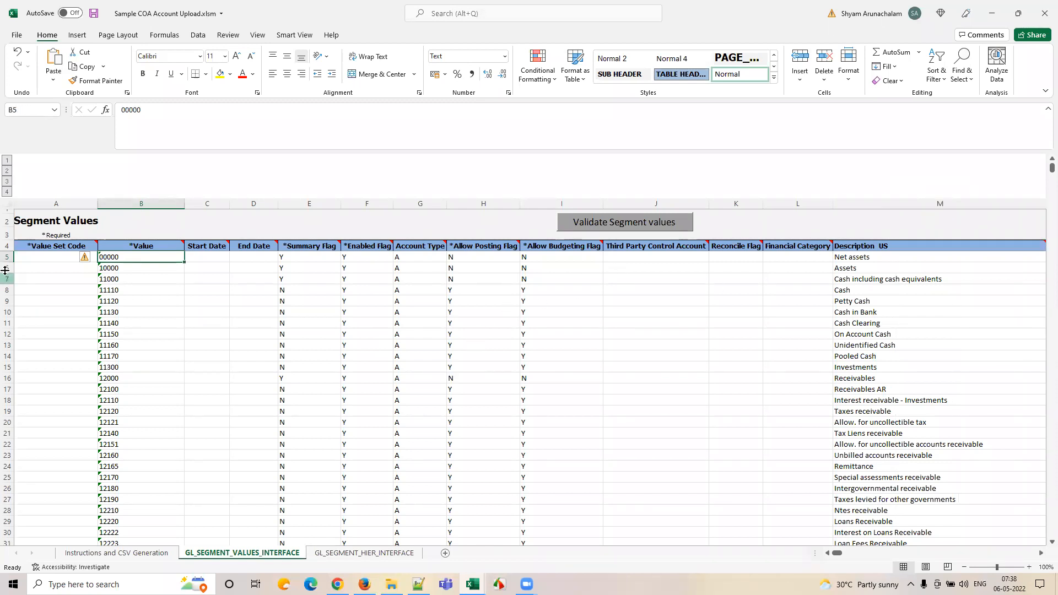
- Check the note on the Value Set Code header and copy the value set code ACCOUNT SSC_RAPID from Firefox's Manage Values page
click(47, 257)
mouse_move(47, 243)
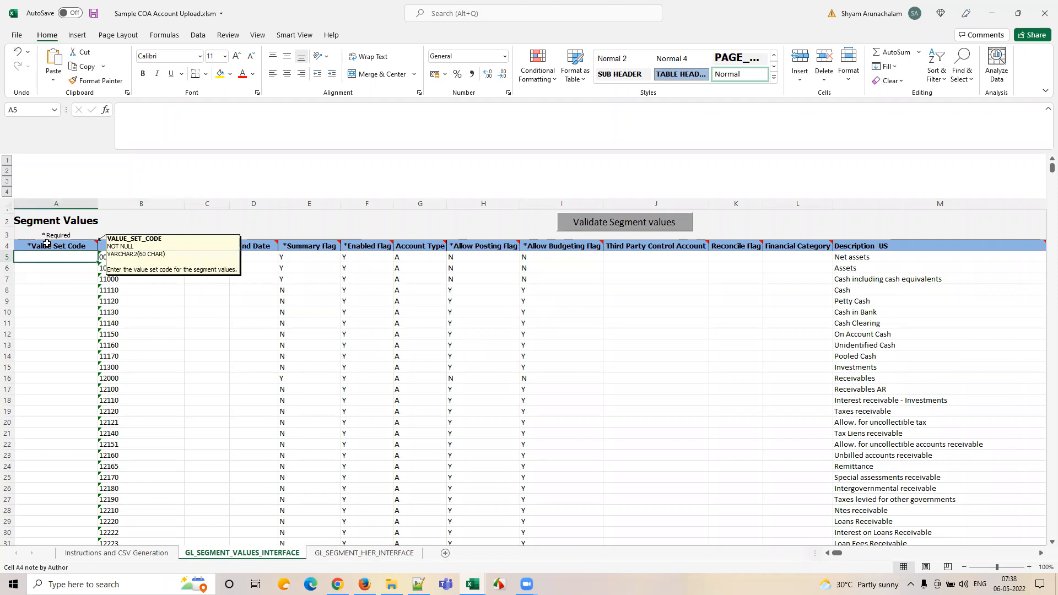
click(337, 584)
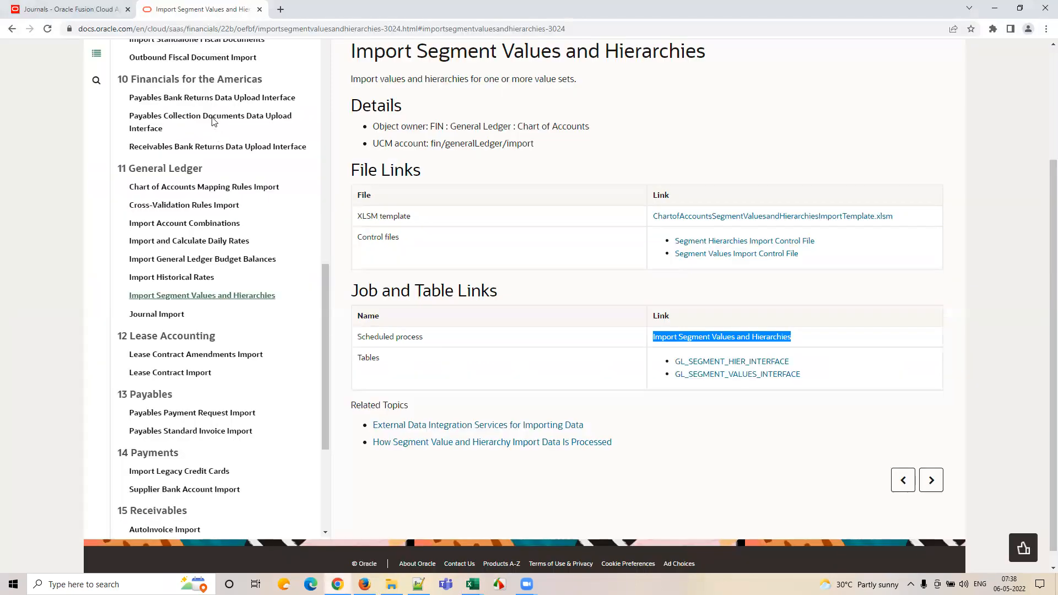
click(364, 585)
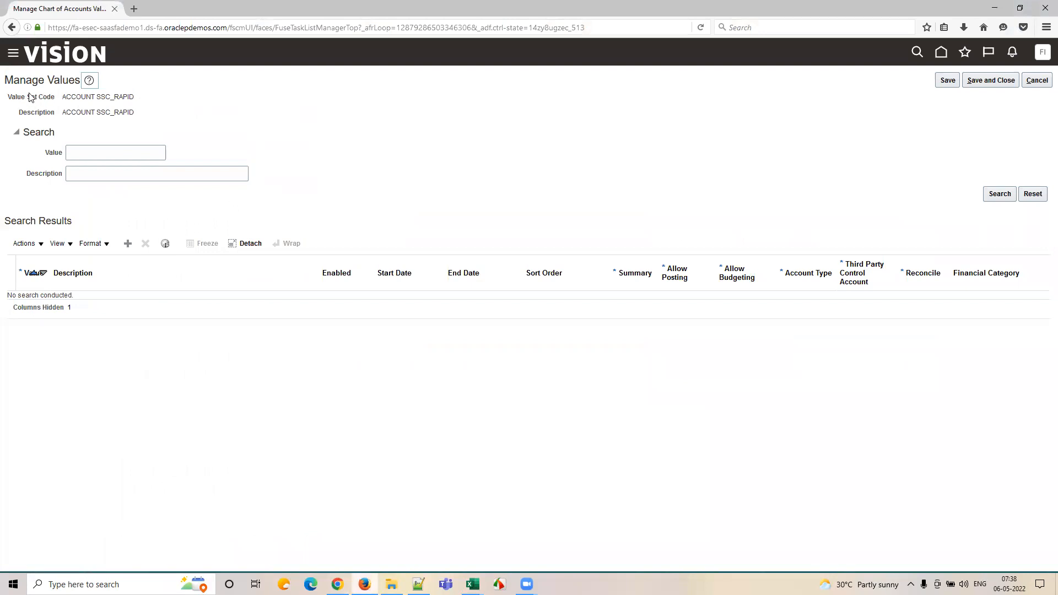
triple_click(81, 96)
key(ctrl+c)
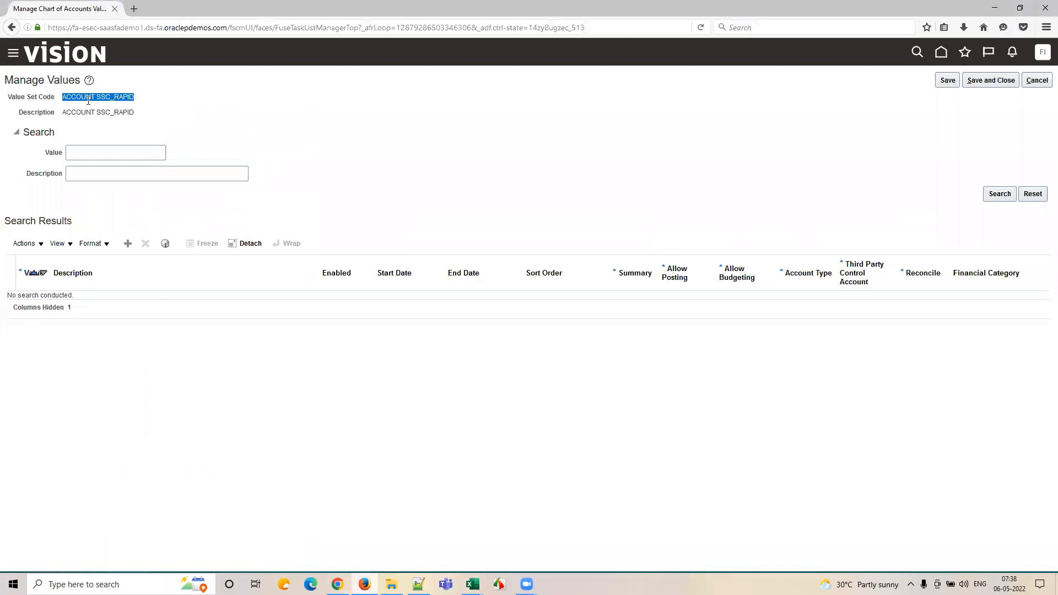
- Back in the Excel workbook, enter ACCOUNT SSC_RAPID in cell A5 and fill it down the Value Set Code column for all listed values
key(alt+Tab)
key(alt+Tab)
click(472, 585)
click(499, 506)
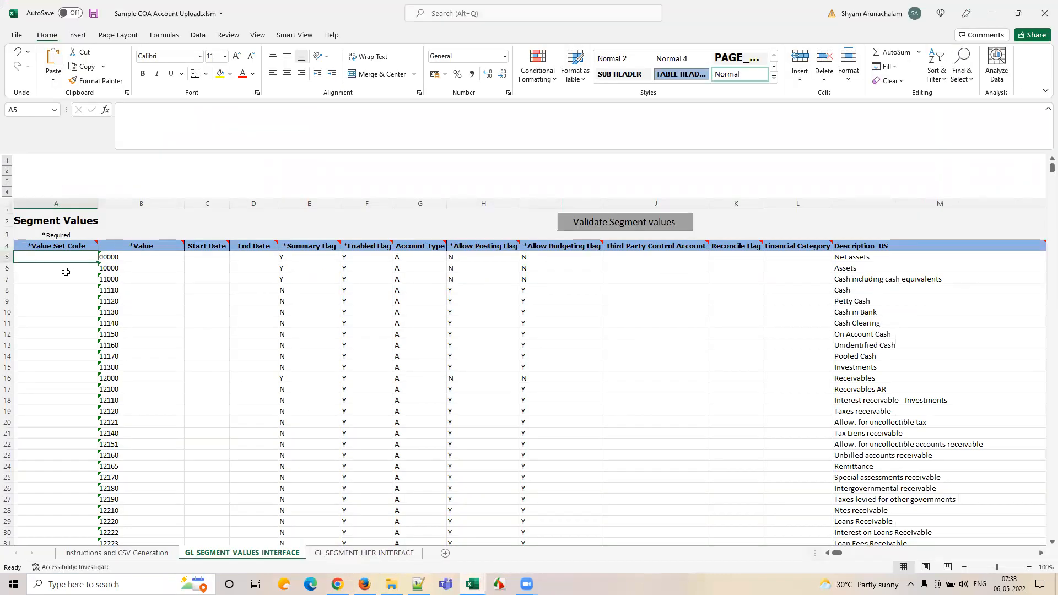
key(F2)
key(ctrl+v)
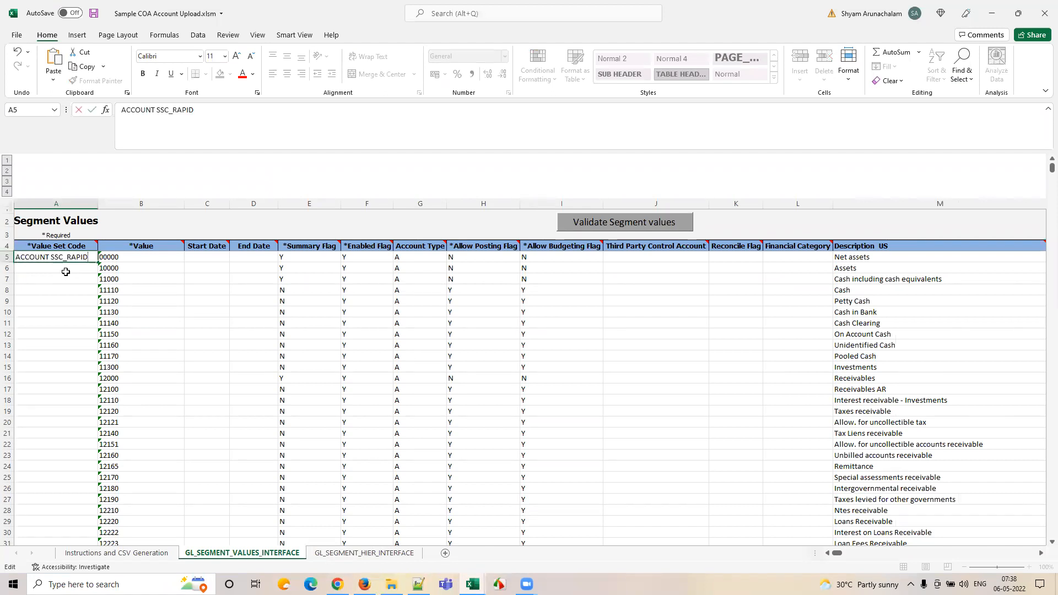
key(Return)
click(93, 260)
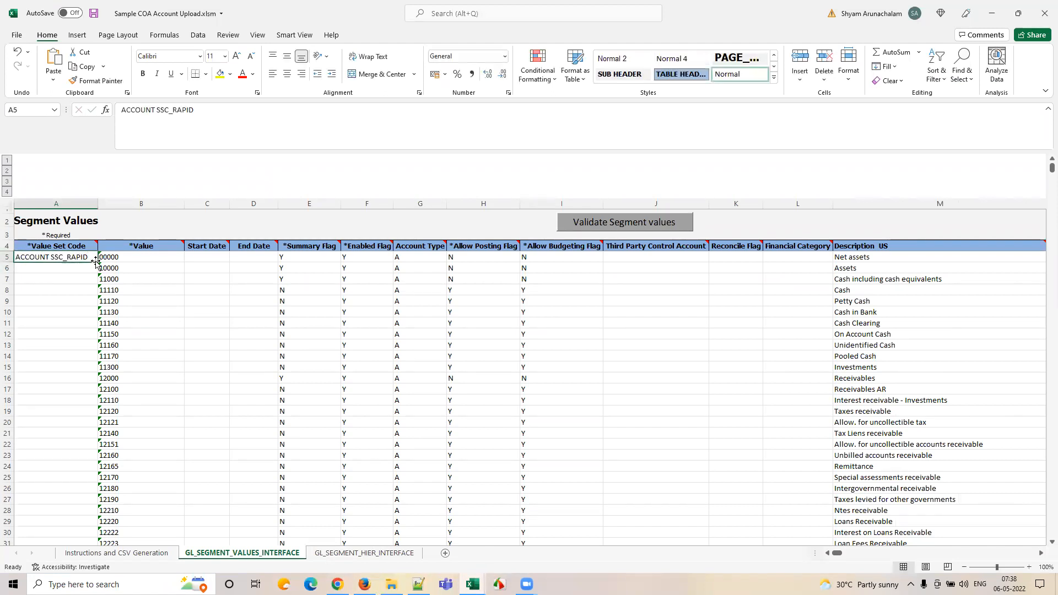
double_click(99, 261)
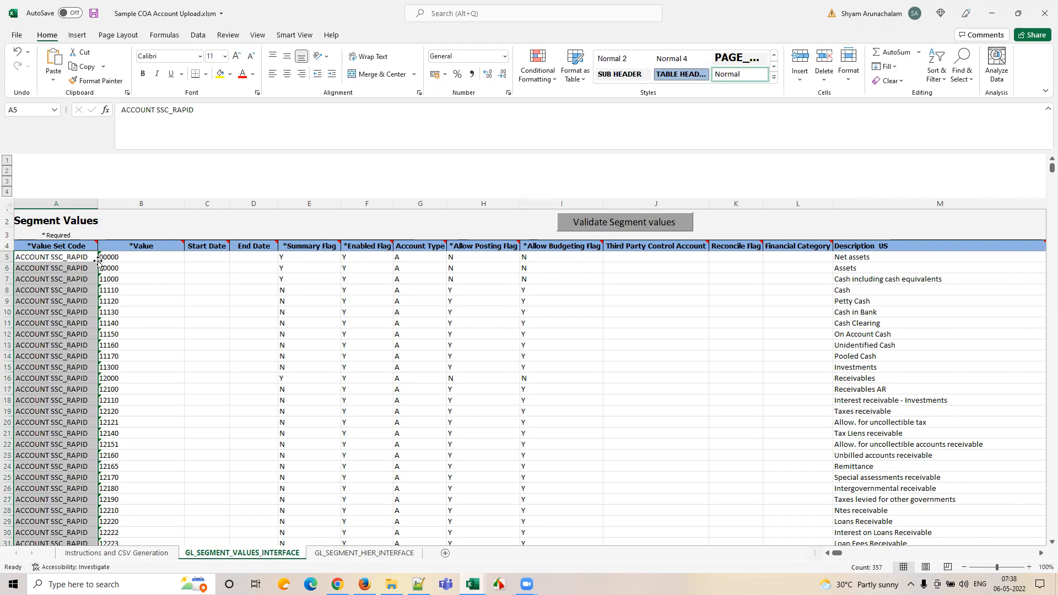
- Examine the first asset account values in the Value column together with their Description US entries
click(121, 310)
click(133, 257)
click(133, 266)
click(134, 280)
click(134, 289)
click(135, 301)
click(143, 256)
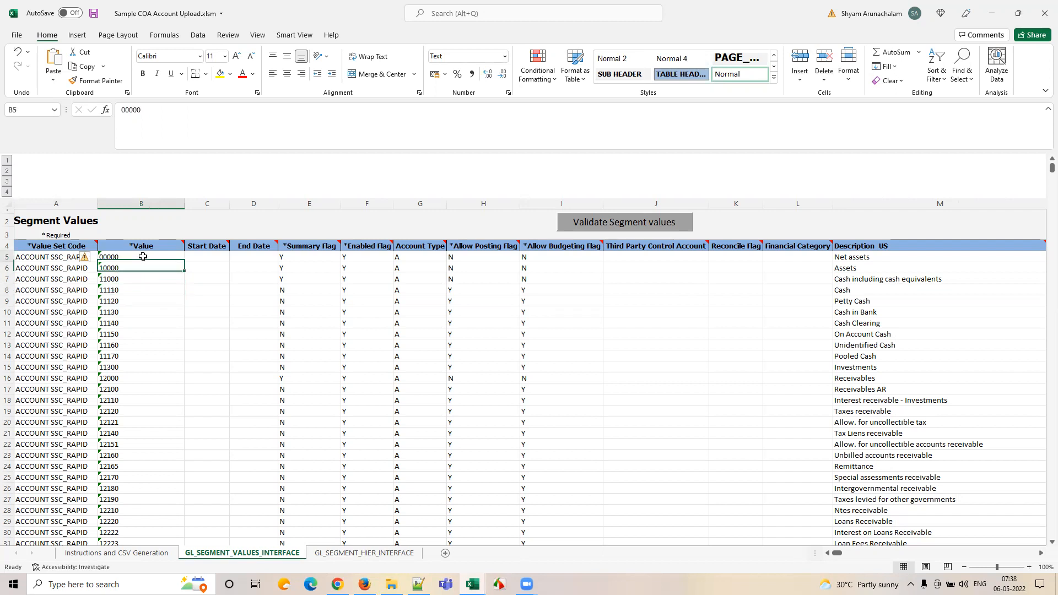
click(863, 256)
click(865, 267)
click(857, 301)
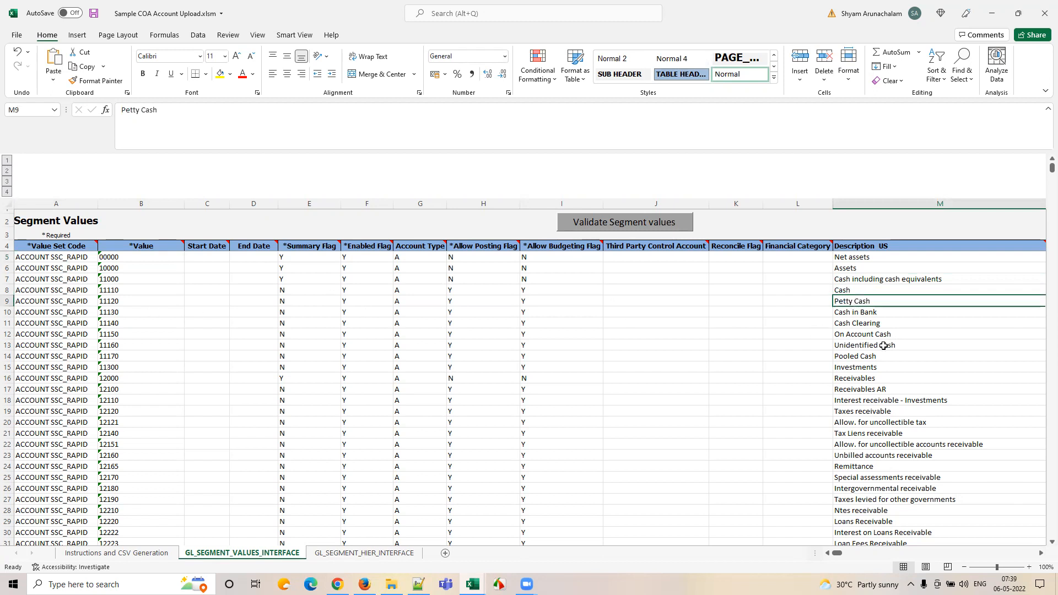
click(855, 314)
click(858, 324)
click(861, 335)
- Review the liability, equity, revenue and expense account values and descriptions, and return to the first data rows
scroll(144, 441, down, 6)
scroll(144, 442, down, 16)
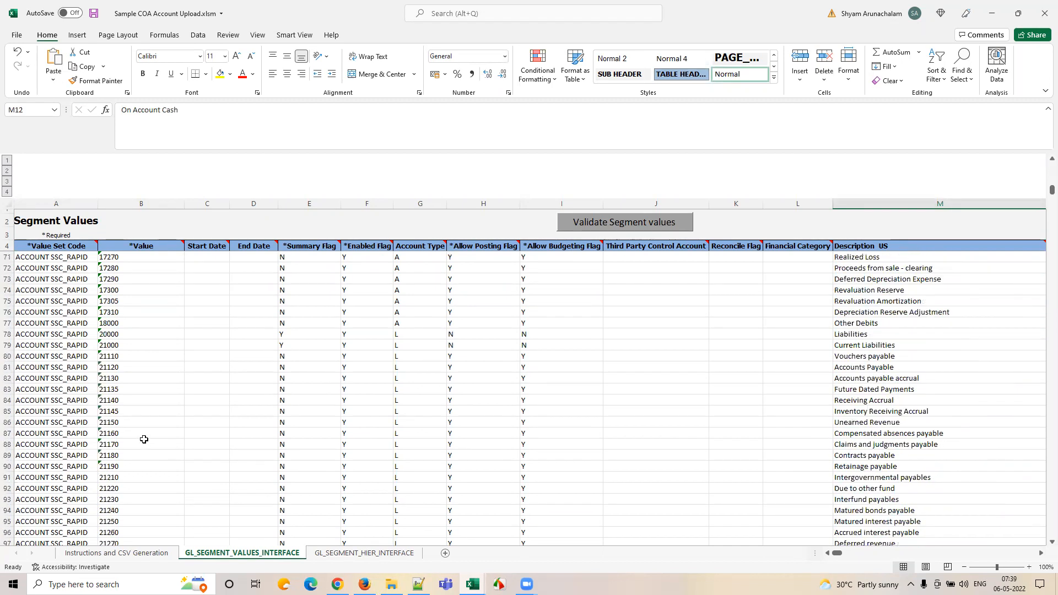
click(863, 347)
click(866, 357)
click(868, 367)
scroll(154, 378, down, 20)
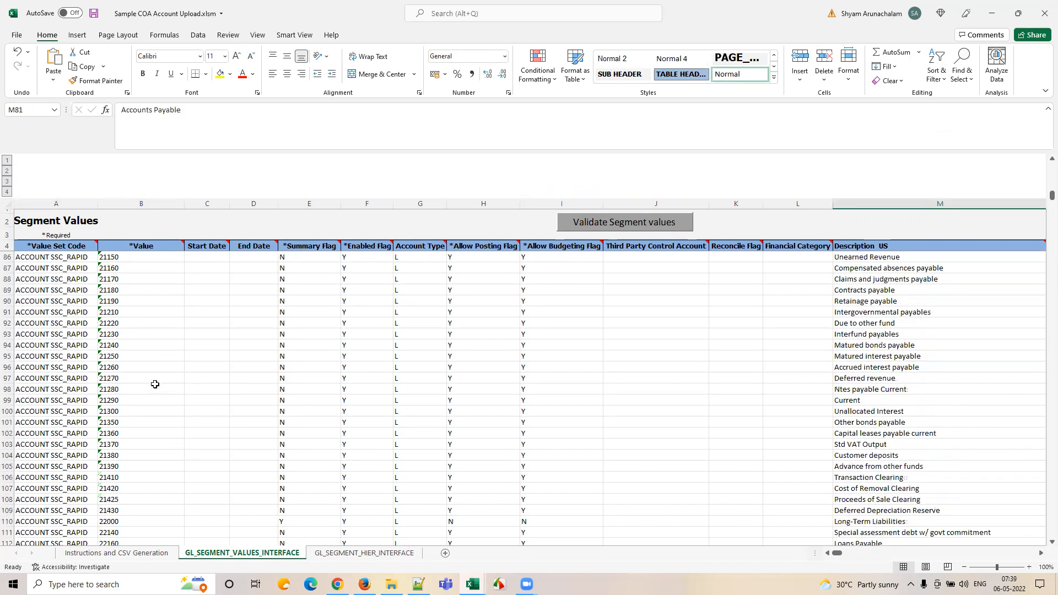
click(156, 377)
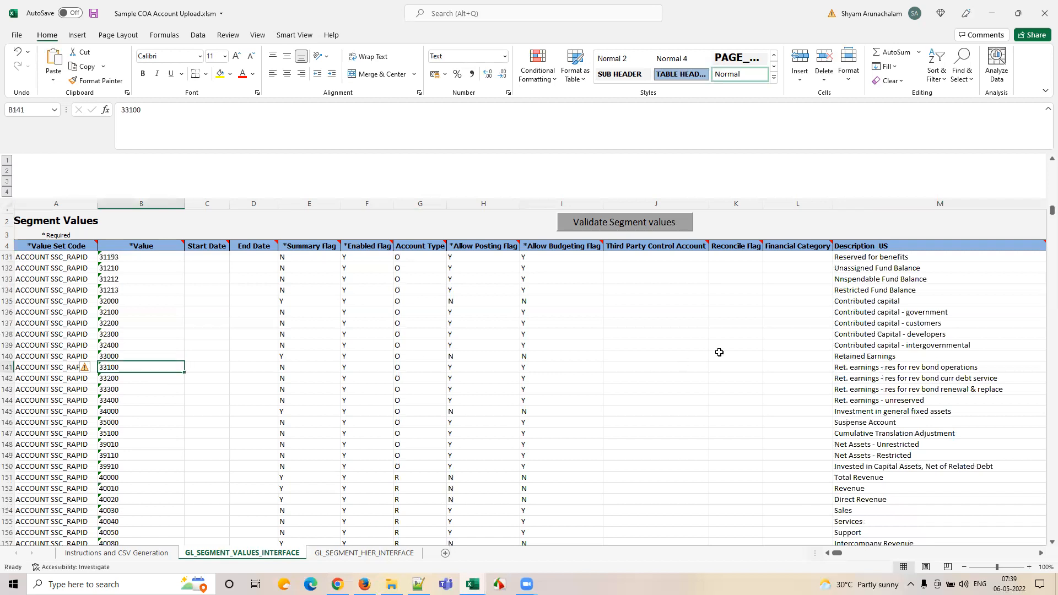
click(865, 377)
scroll(397, 411, down, 2)
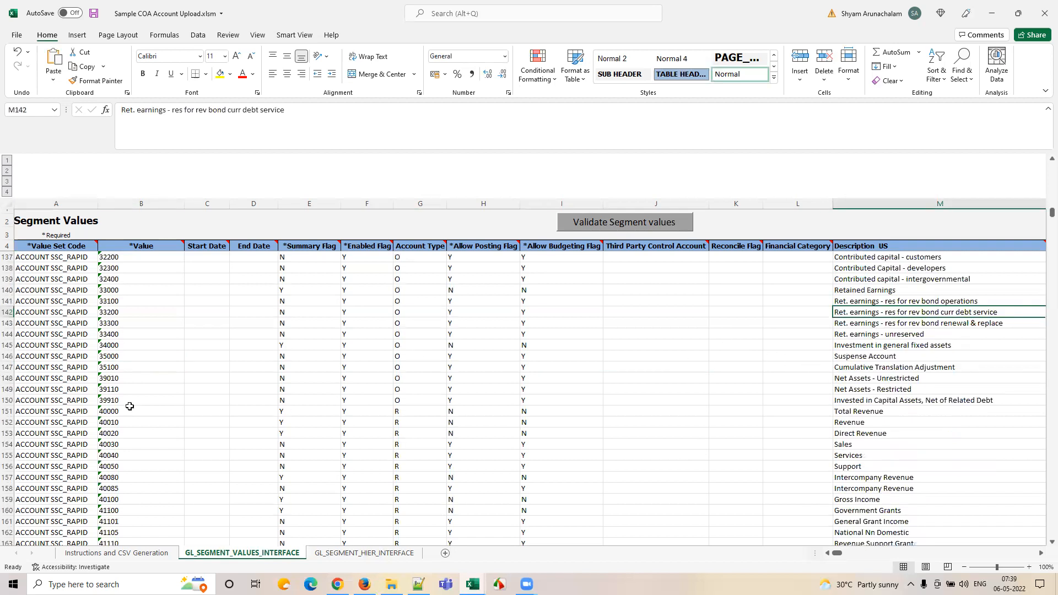
click(126, 407)
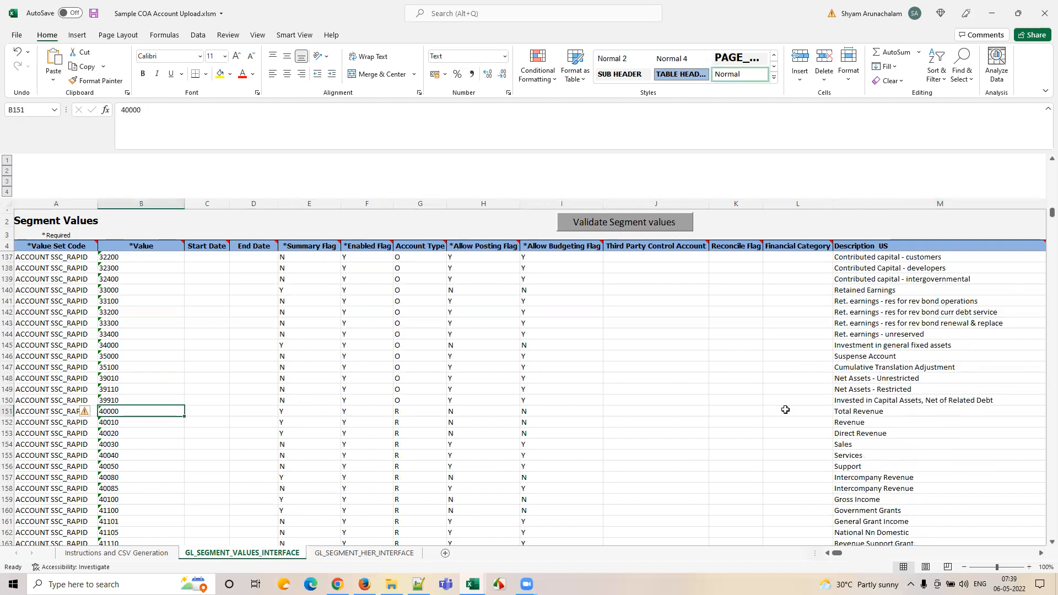
click(891, 433)
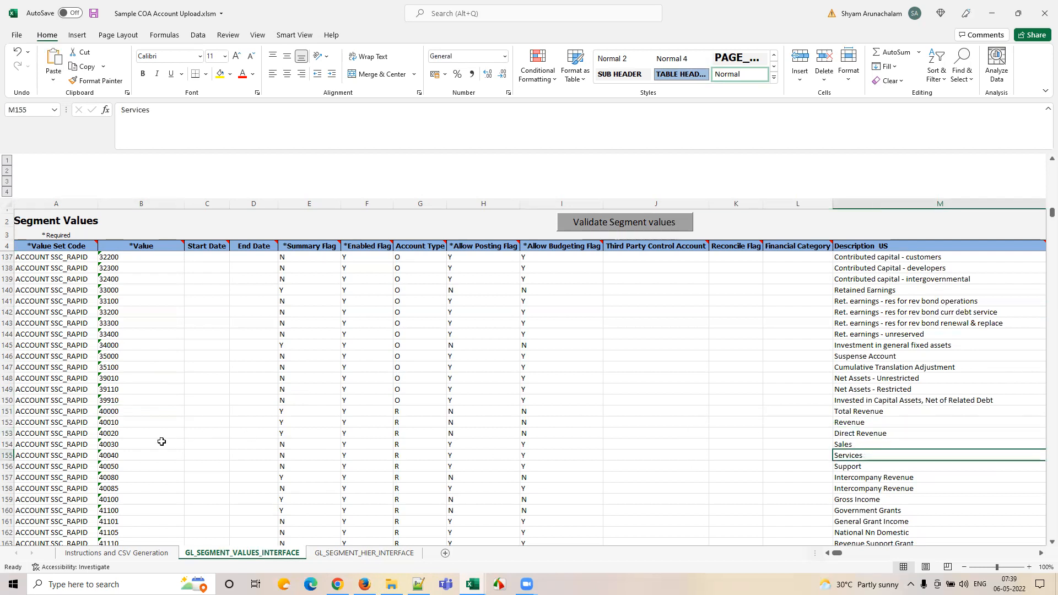
scroll(149, 446, down, 17)
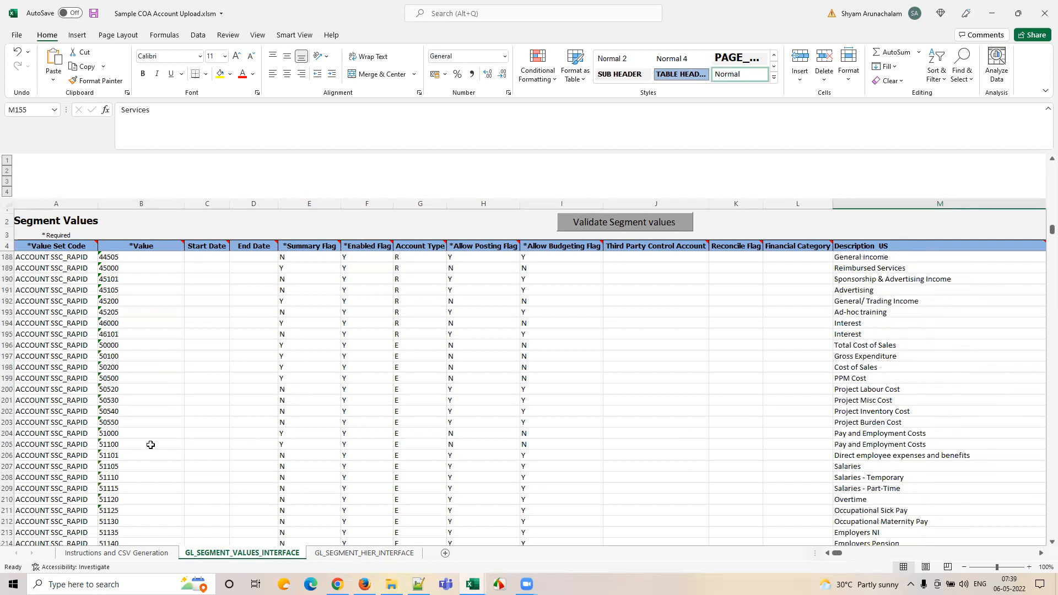
click(151, 444)
click(862, 442)
scroll(181, 425, down, 5)
scroll(176, 422, down, 4)
scroll(171, 425, up, 20)
scroll(165, 430, up, 20)
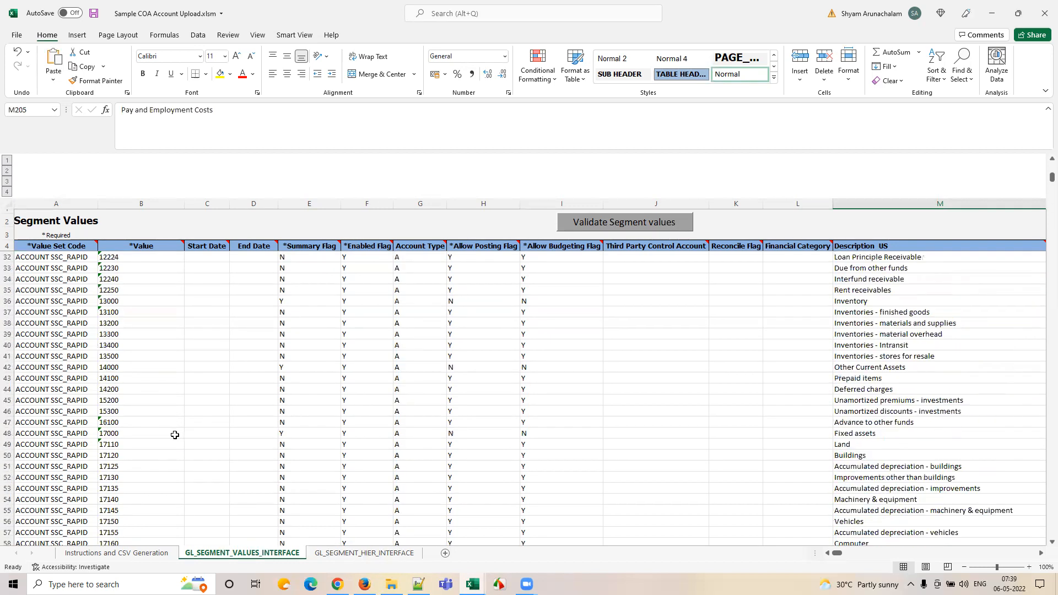
scroll(175, 435, up, 9)
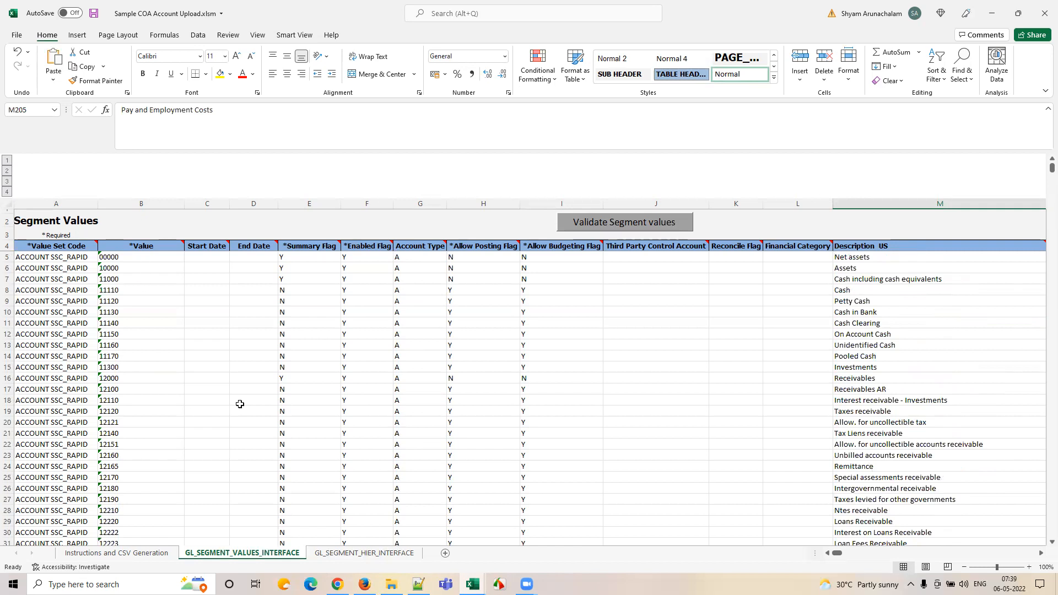
- Add a blank value row on Firefox's Manage Values page for comparison with the upload sheet, and return to the Excel workbook
click(365, 584)
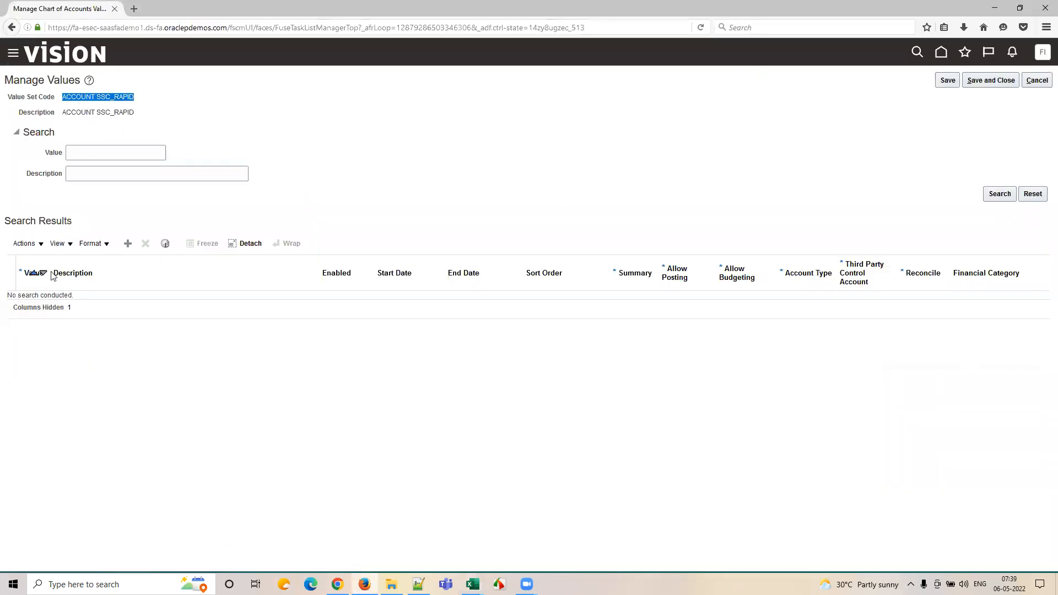
key(alt+Tab)
click(142, 267)
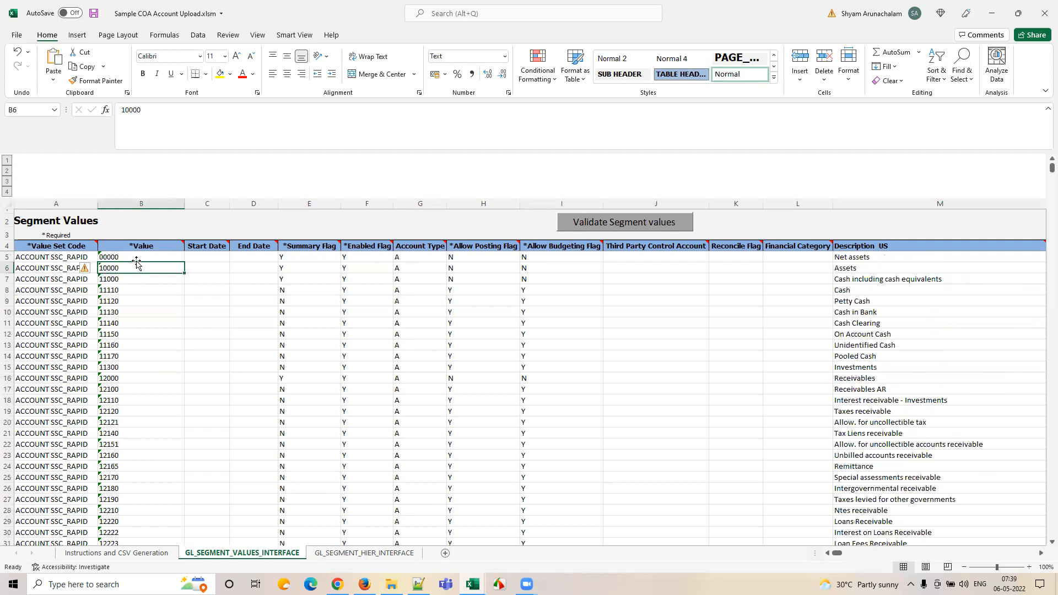
key(alt+Tab)
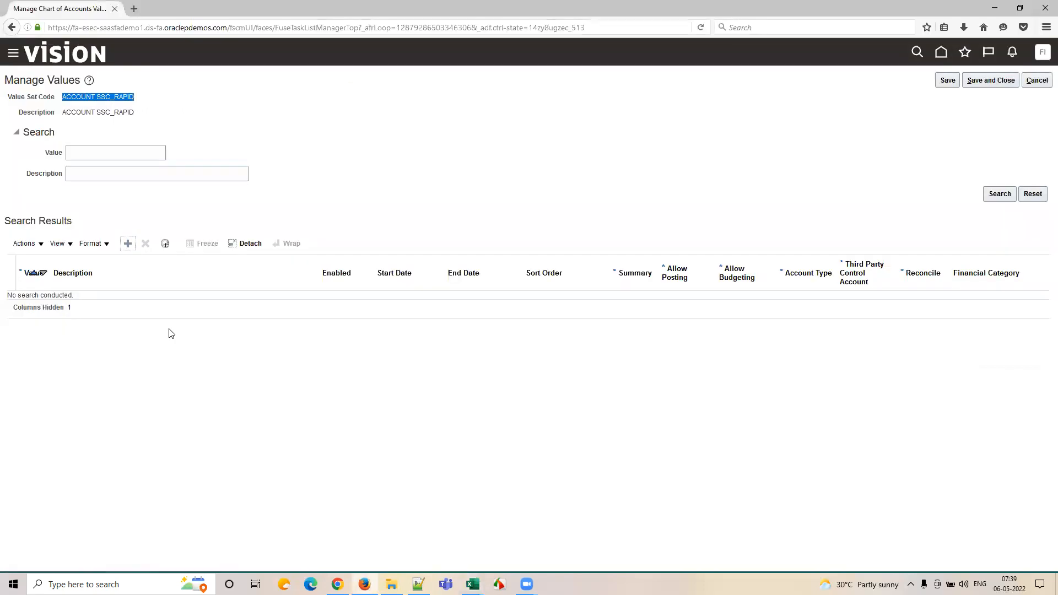
key(alt+Tab)
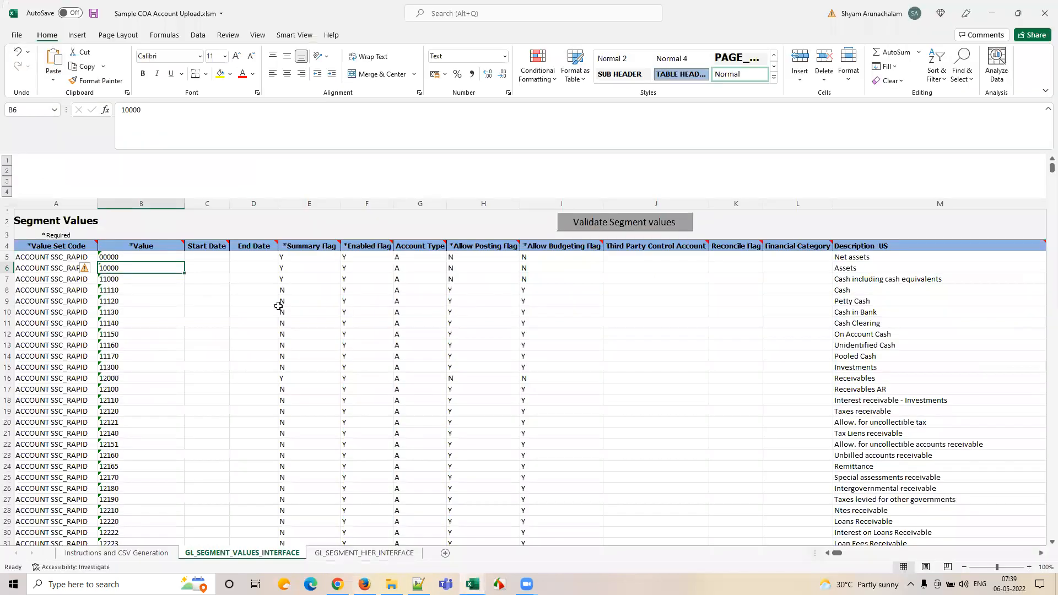
- Examine the language description columns in row 5 from Description US through Description ESA, and return to Description US
click(873, 257)
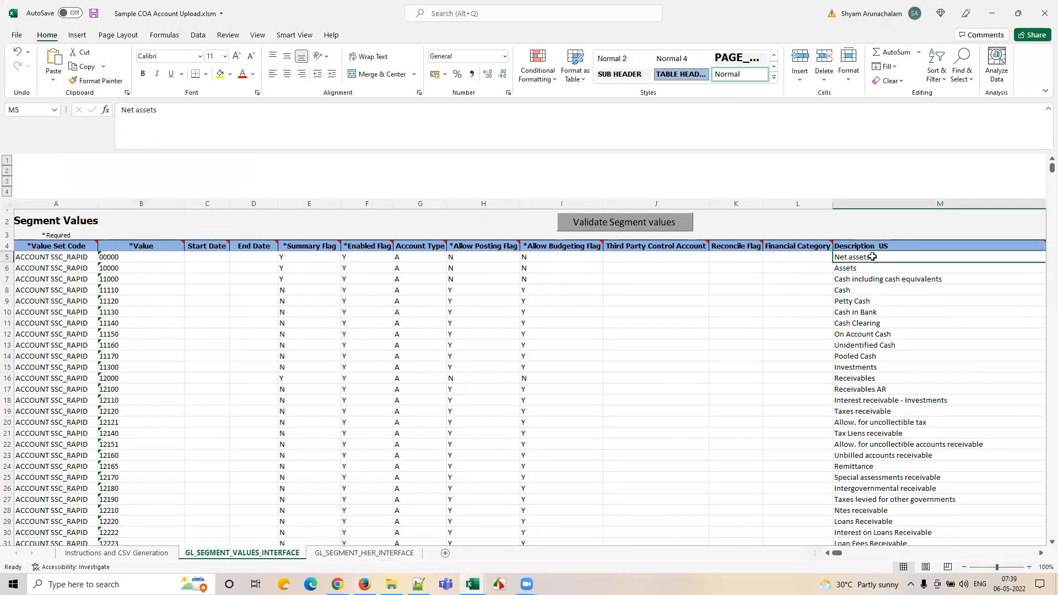
key(Right)
key(Right)
key(Right)
key(Right)
key(Right)
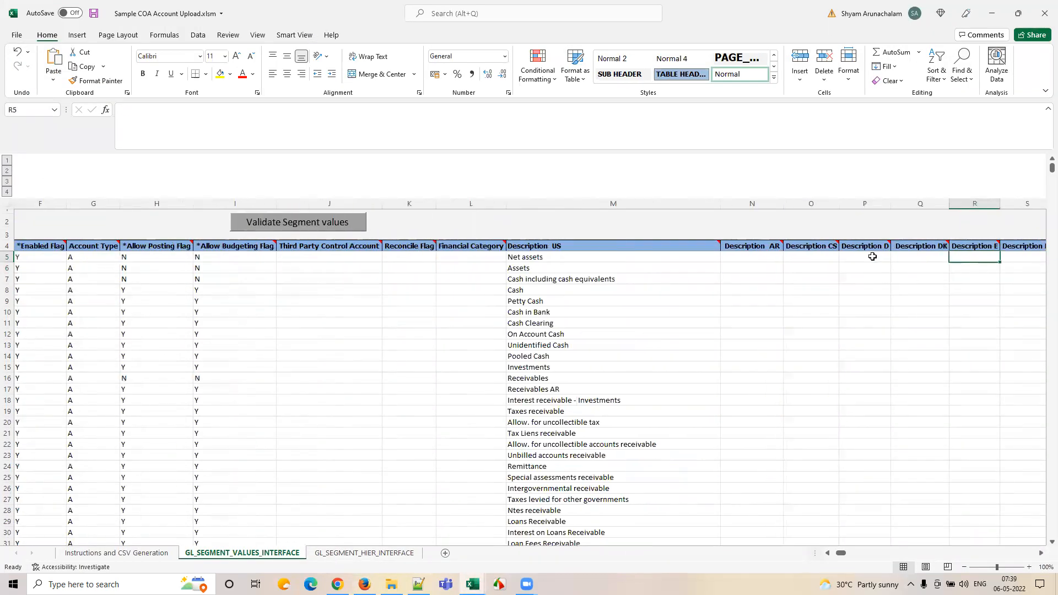
key(Right)
key(Right)
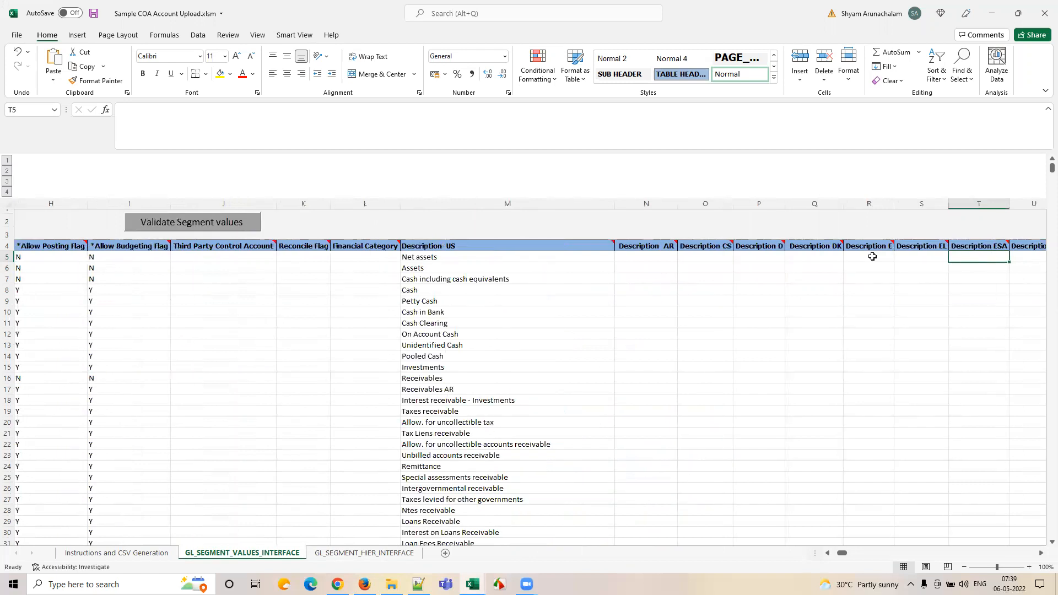
key(Left)
key(Left)
key(Left)
key(Left)
key(Left)
key(Left)
key(Left)
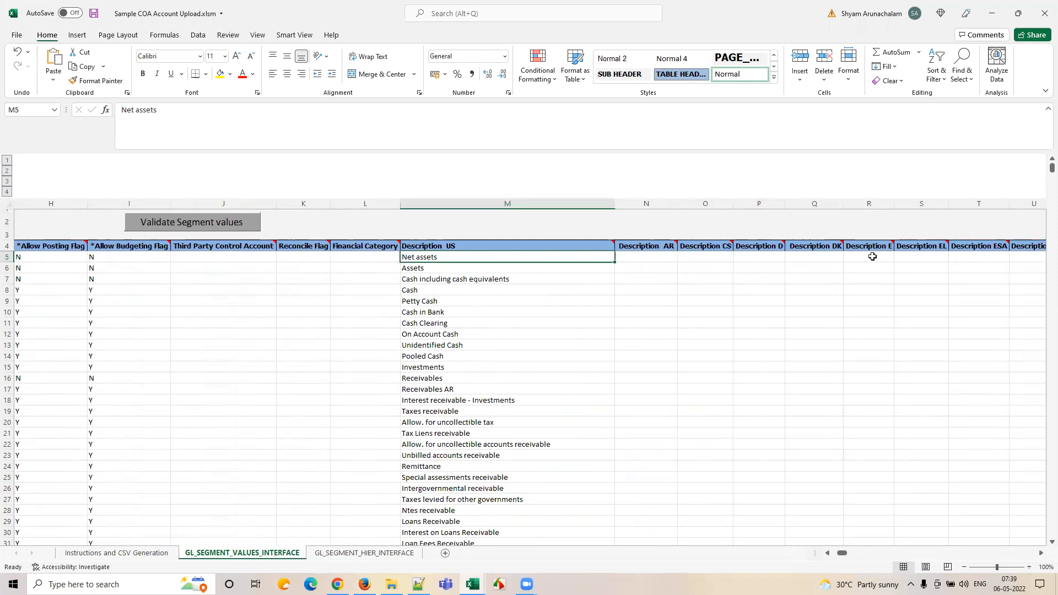
- Review row 5's fields from Description US back through the account type and flag columns to the Value column
key(Up)
key(Down)
key(Left)
key(Left)
key(Left)
key(Left)
key(Left)
key(Left)
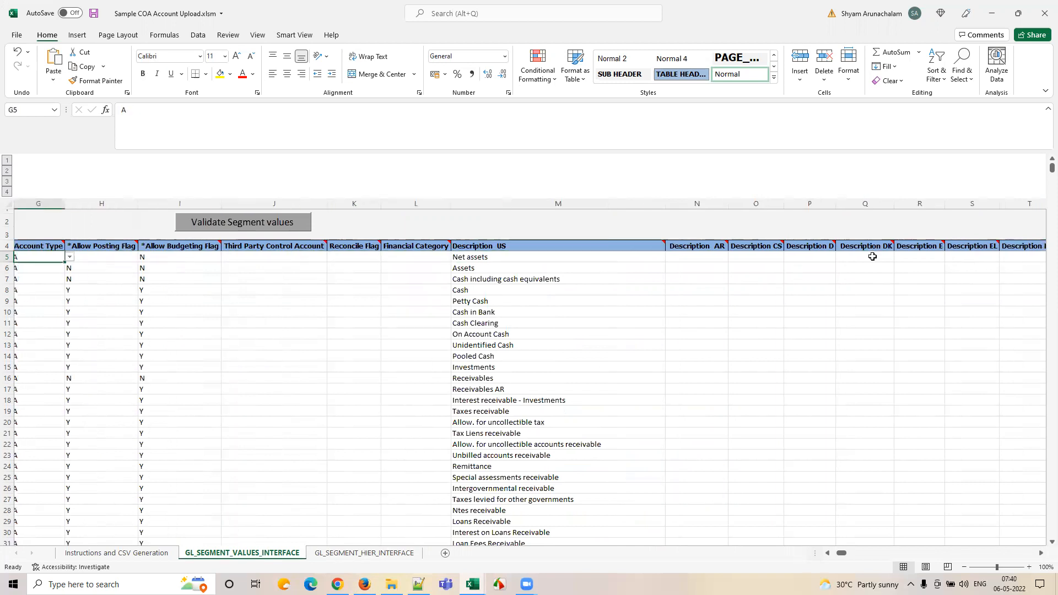
key(Left)
key(Left)
key(Left)
key(Left)
key(Left)
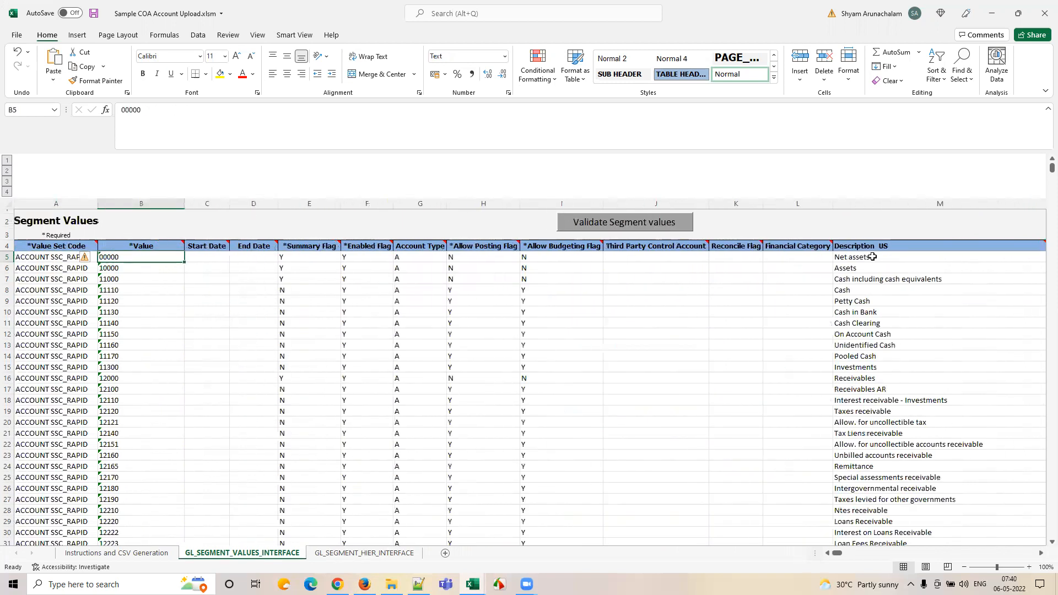
- Compare the Summary Flag column with the new row on the Manage Values page, and list the available options for cell E5
key(alt+Tab)
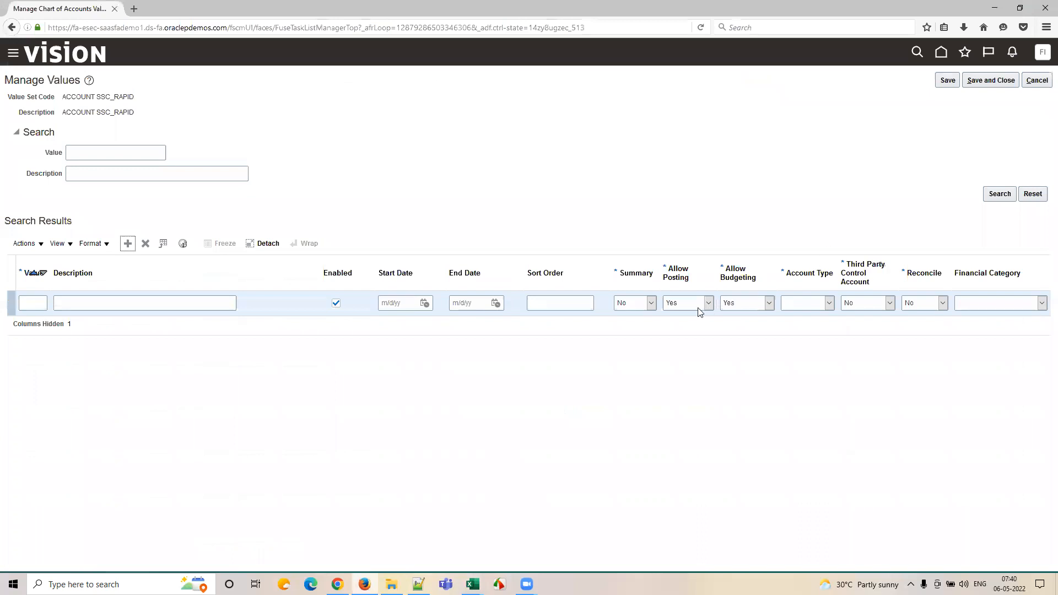
key(alt+Tab)
click(301, 258)
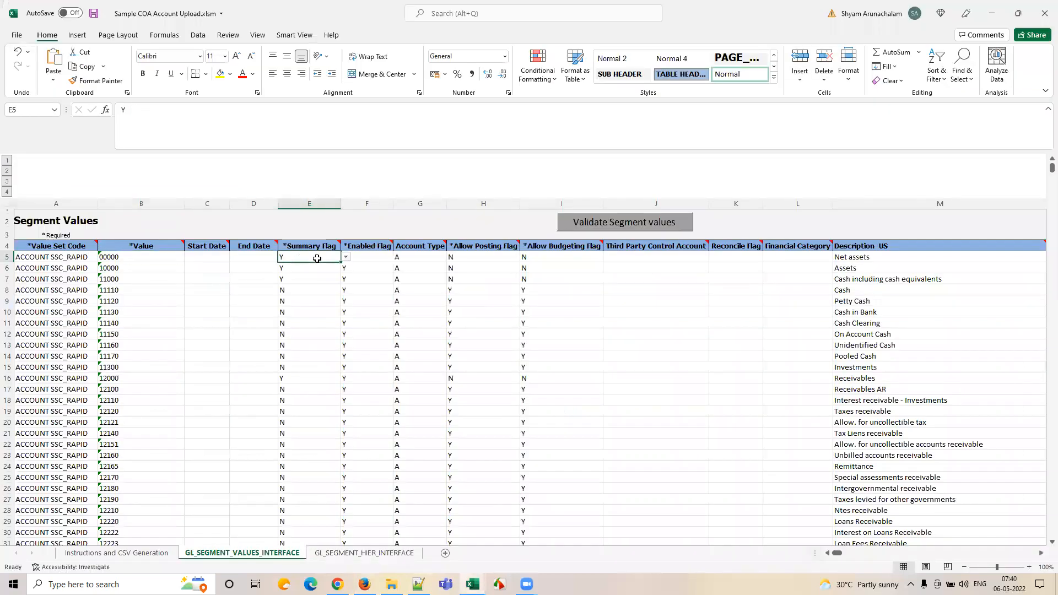
click(346, 258)
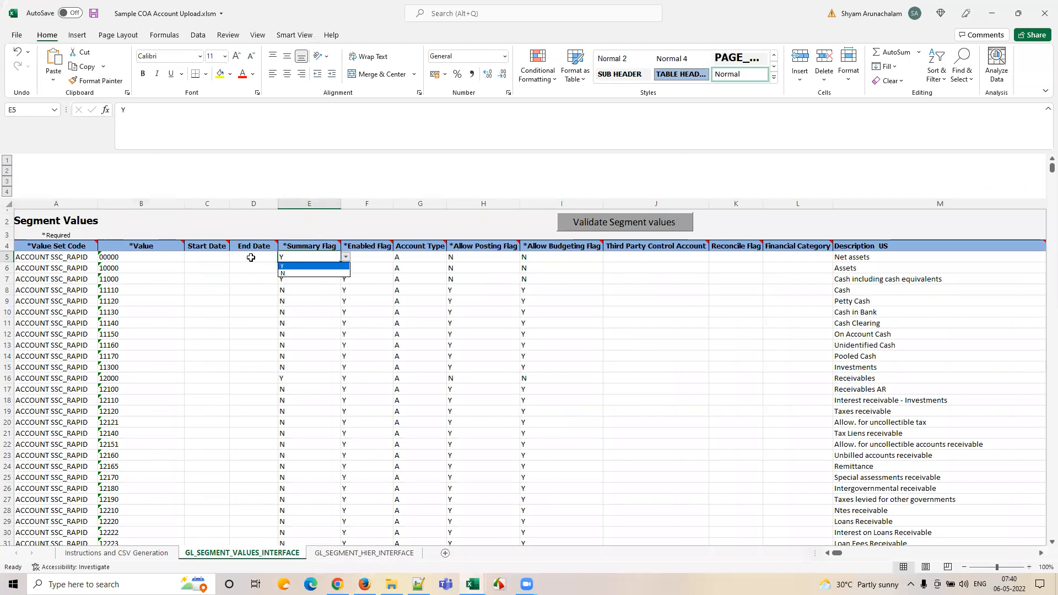
- Dismiss the Summary Flag options and compare the Enabled Flag column with the new row on Firefox's Manage Values page, returning to the workbook
key(Escape)
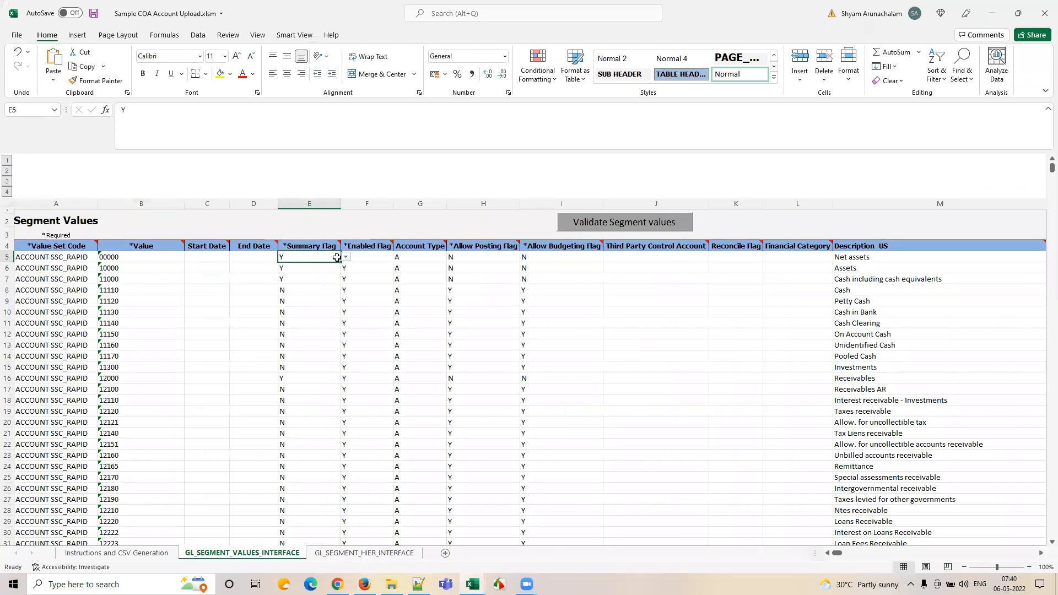
key(alt+Tab)
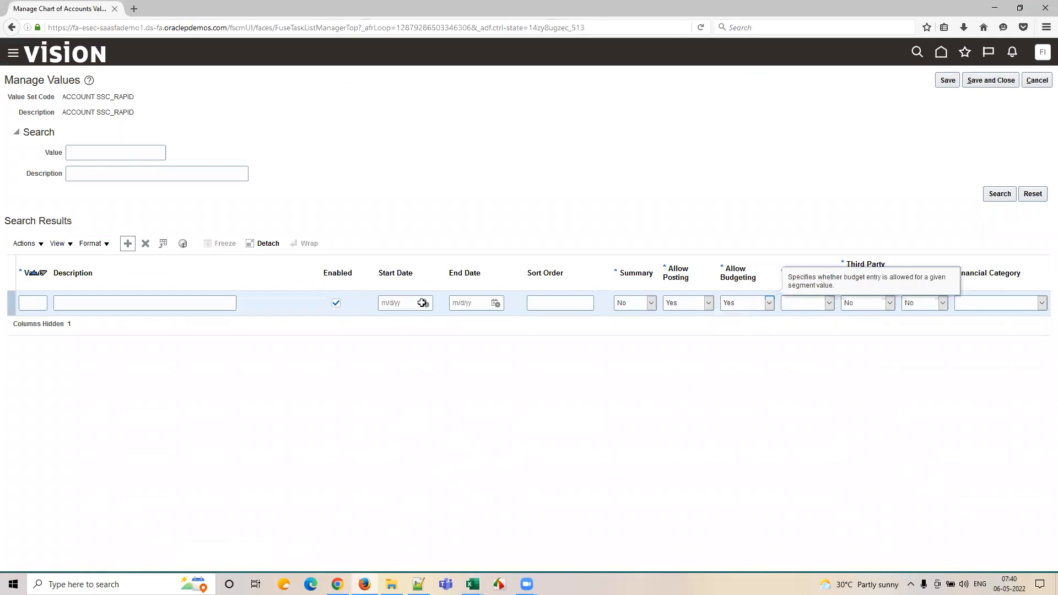
key(alt+Tab)
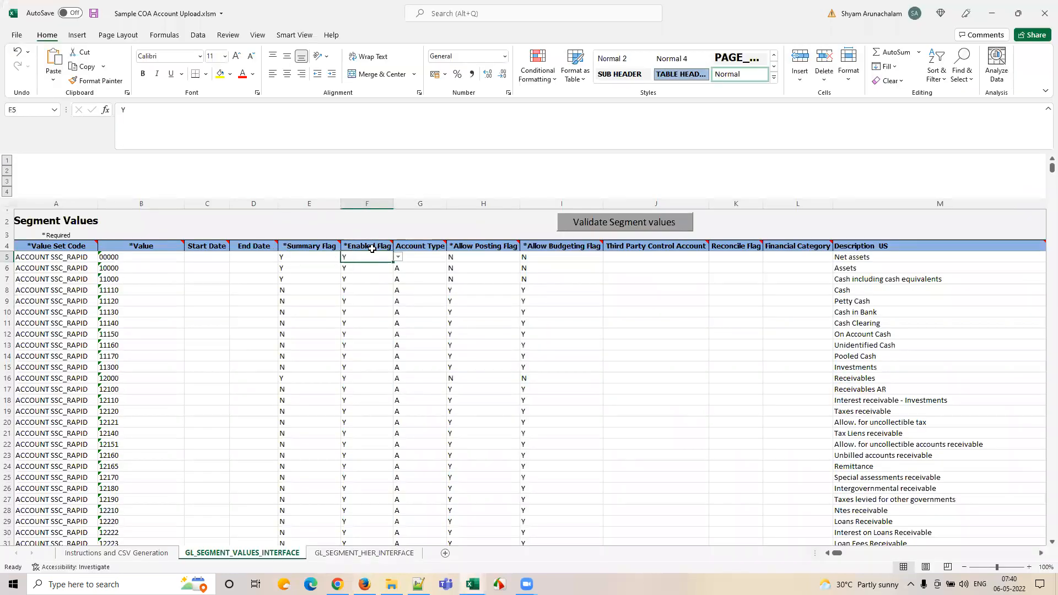
key(alt+Tab)
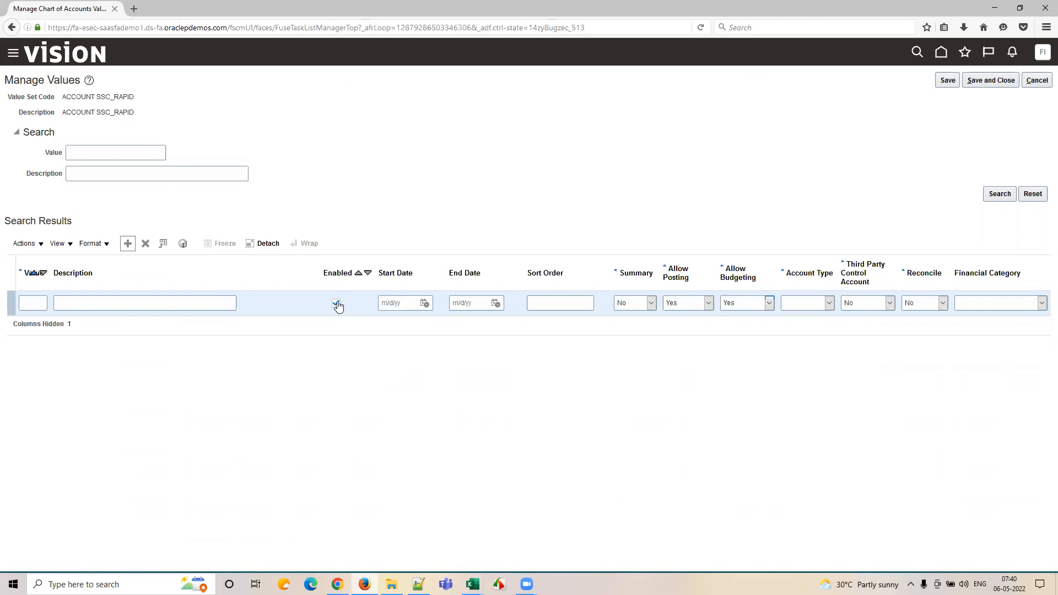
key(alt+Tab)
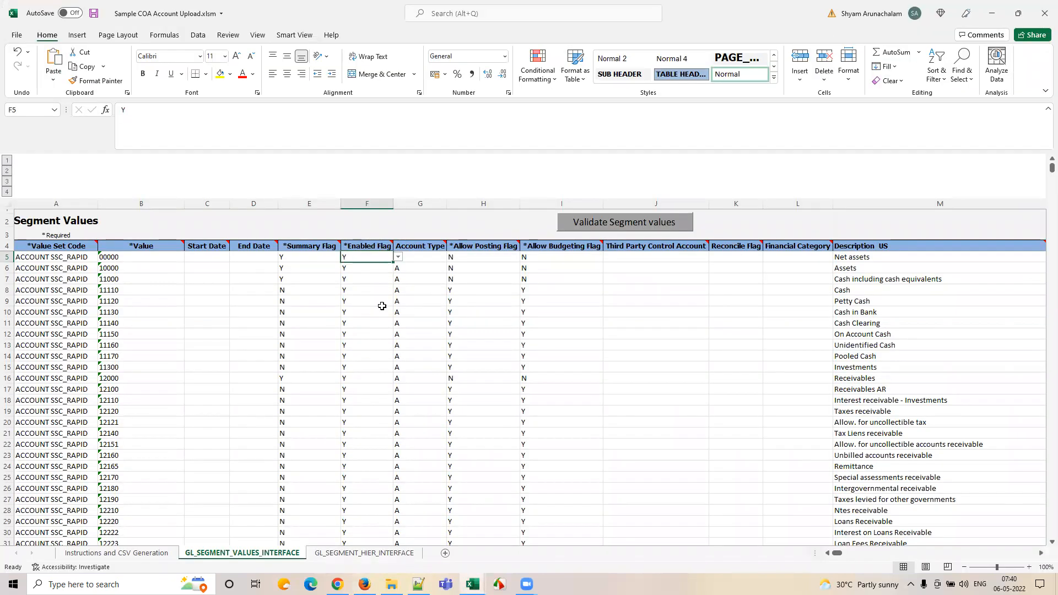
- Examine the Account Type options for cell G5 and compare them with the Account Type field on the Manage Values page
click(422, 258)
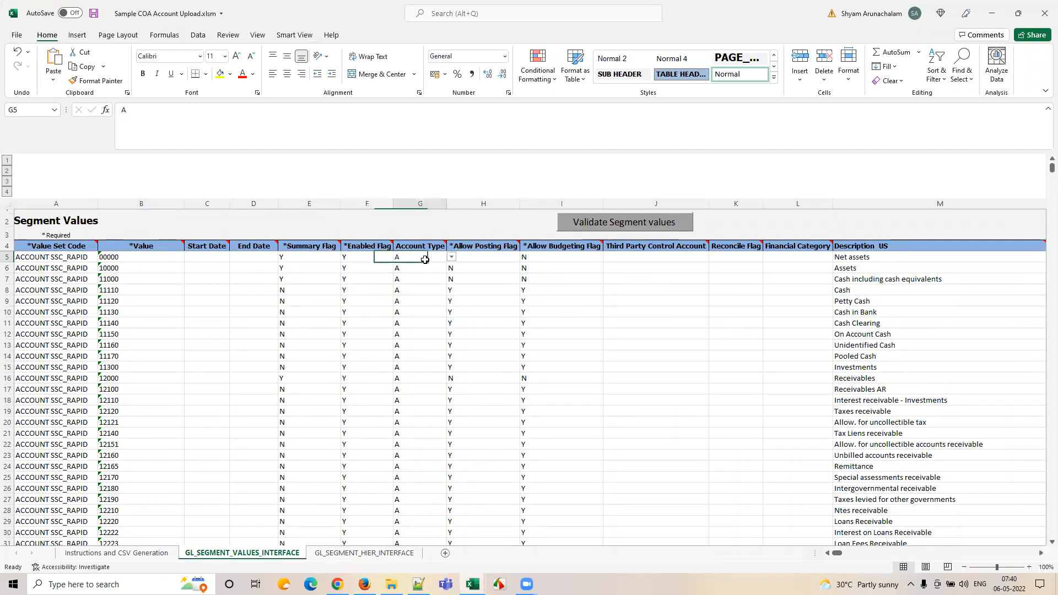
click(453, 257)
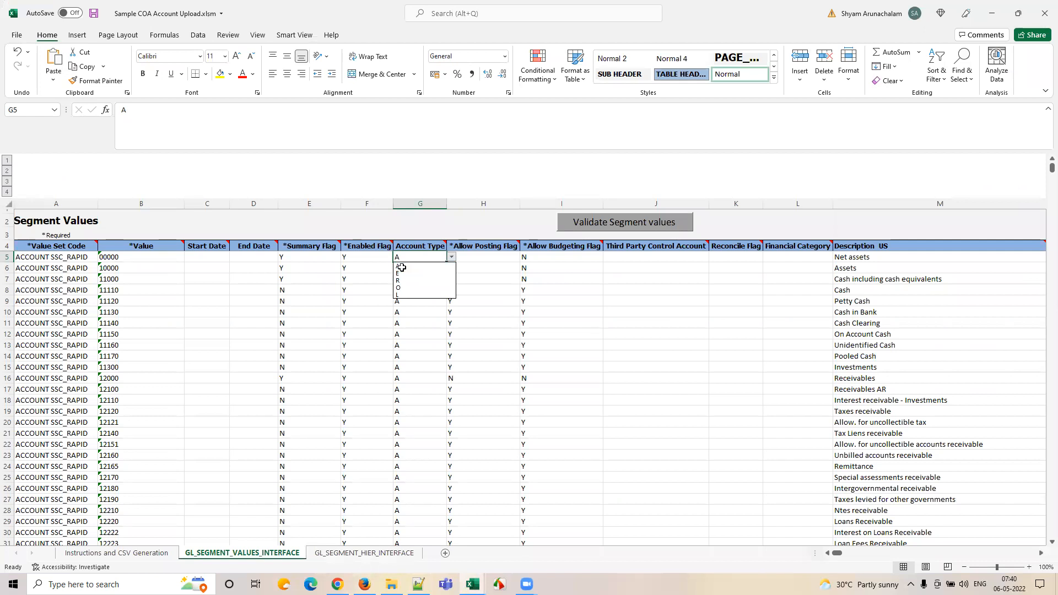
click(414, 306)
key(alt+Tab)
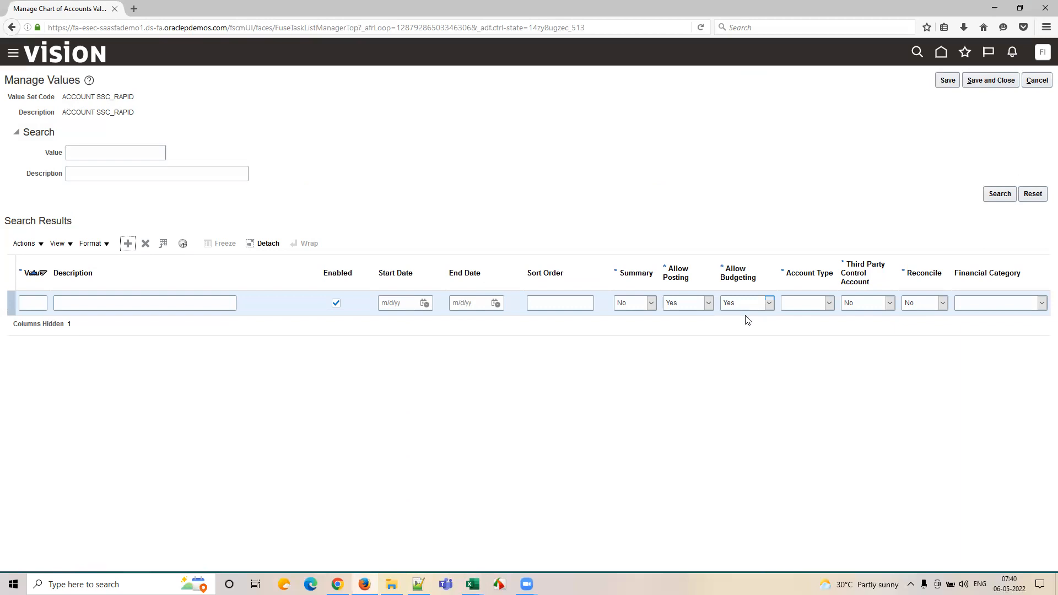
click(796, 306)
key(alt+Tab)
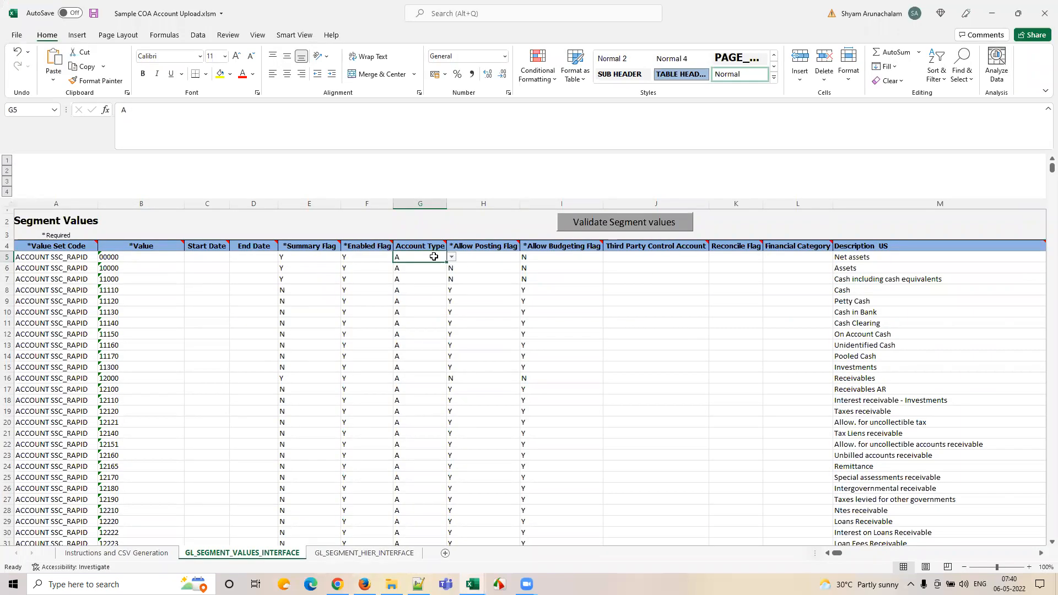
- Compare Allow Posting Flag with the Manage Values page, and review the Allow Budgeting Flag and Description US cells in row 5
click(491, 259)
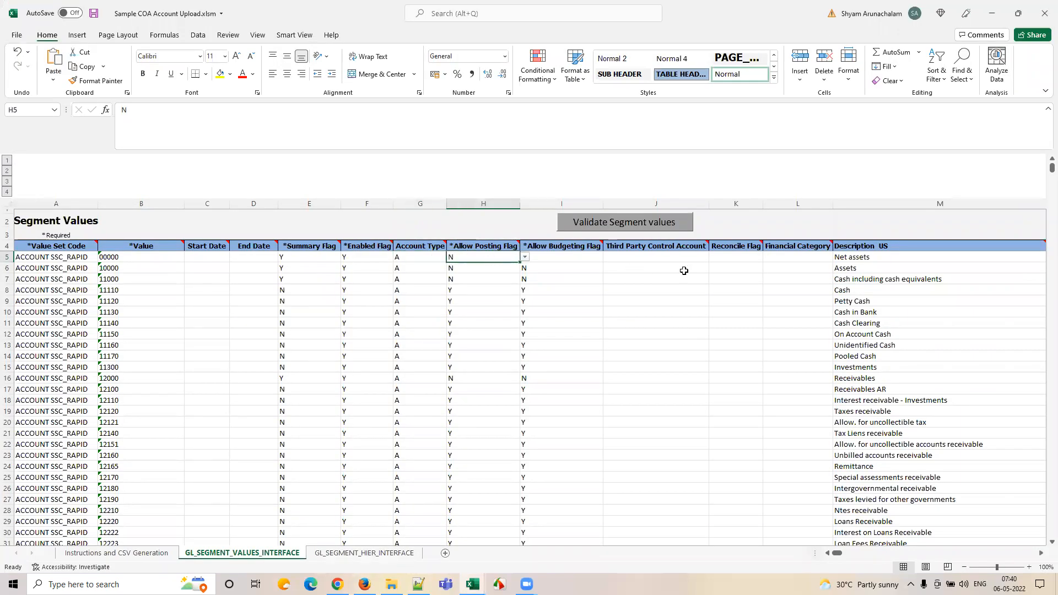
key(alt+Tab)
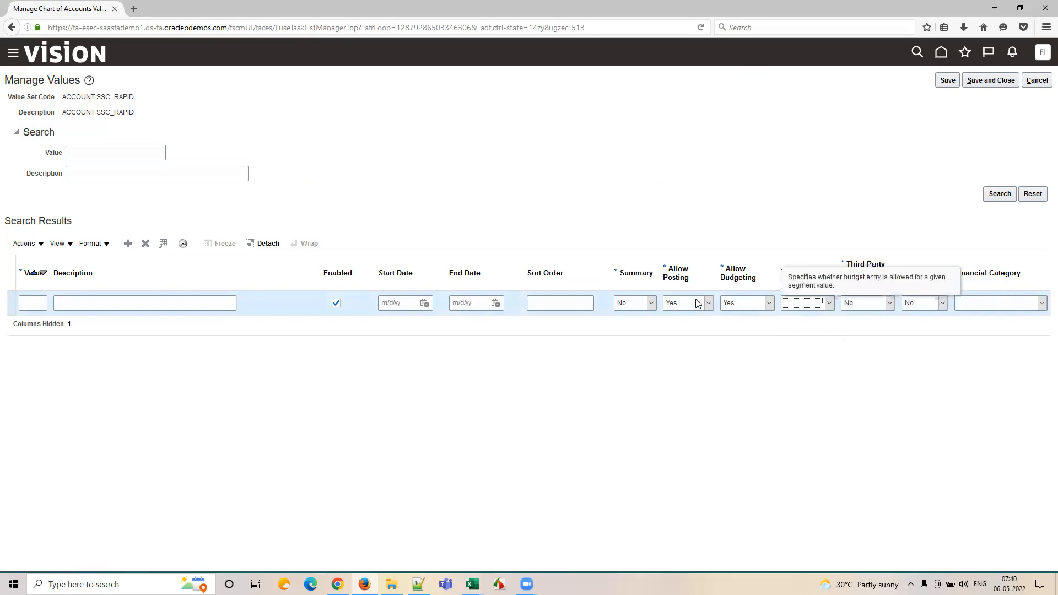
key(alt+Tab)
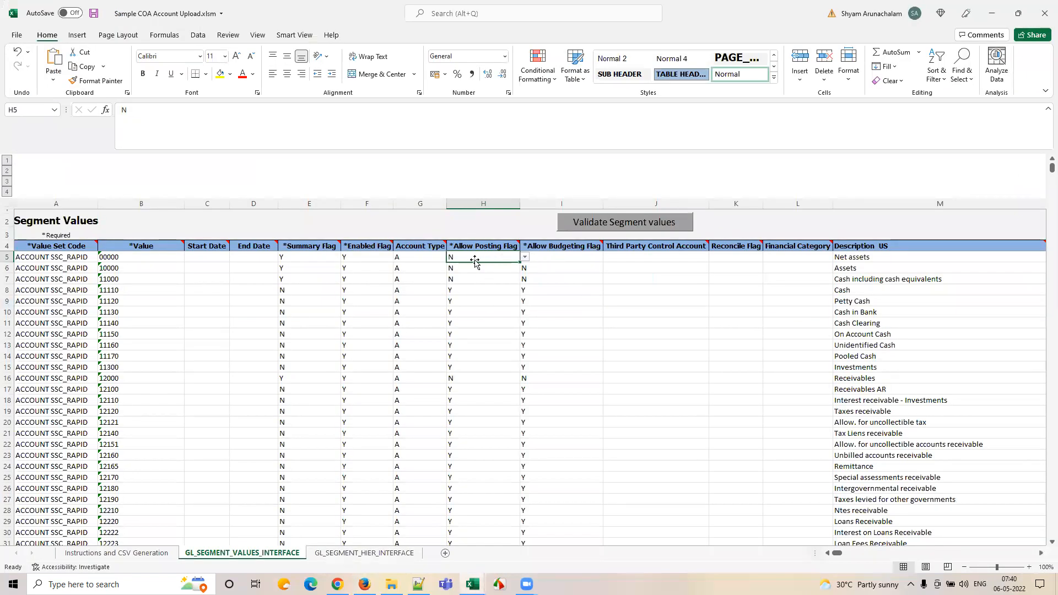
click(550, 257)
click(488, 258)
click(551, 260)
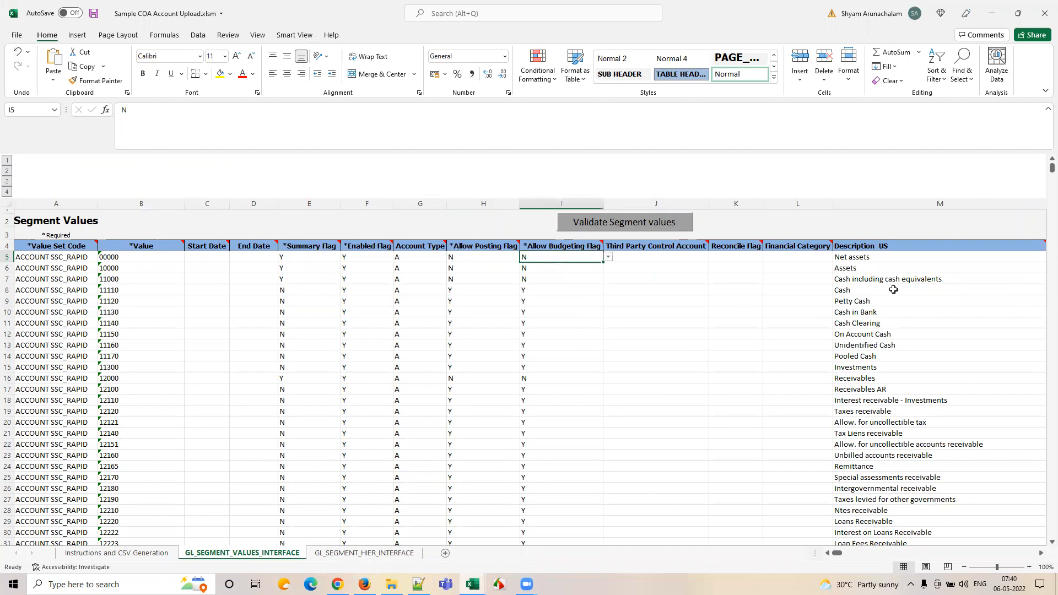
click(881, 259)
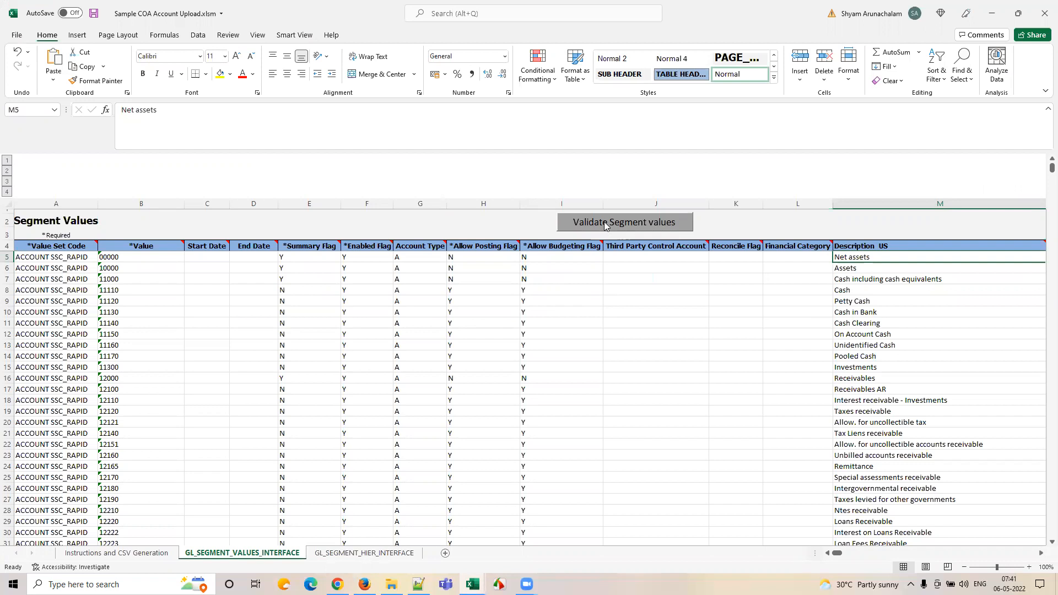
- Validate the segment values, acknowledge the validation result, and go to the Instructions and CSV Generation sheet
click(641, 225)
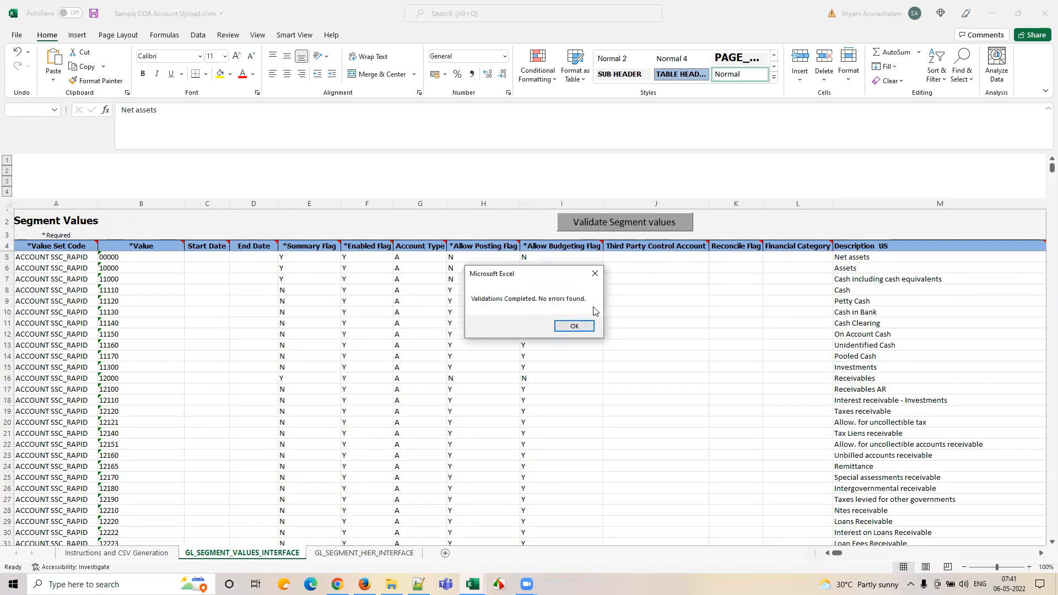
click(575, 326)
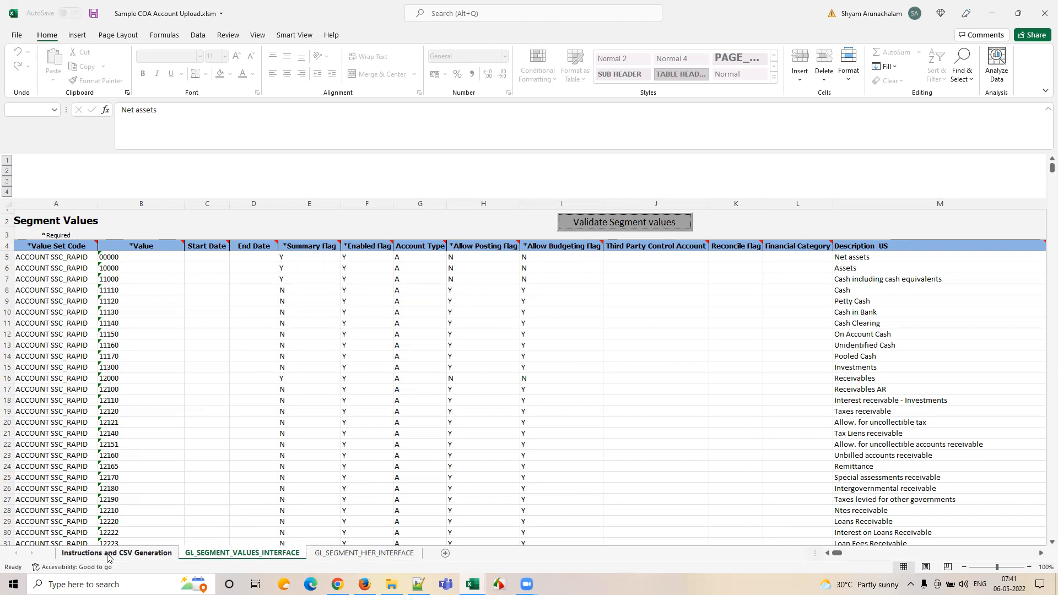
click(150, 554)
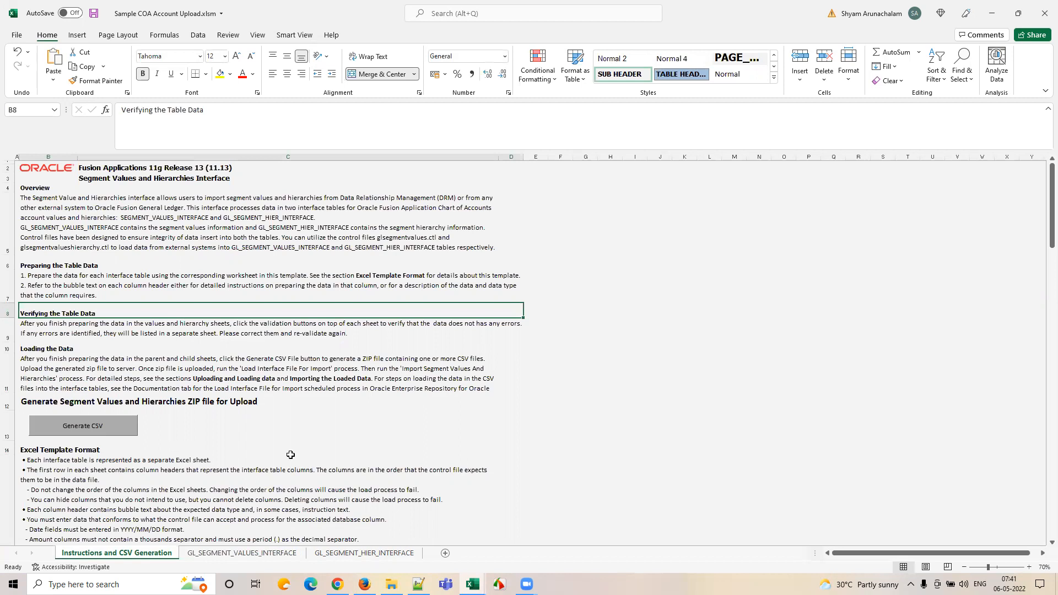
- Switch to the Oracle Fusion Finance Setups List SREE.xlsx workbook and locate Create Journal in spreadsheet among the GL transactions
mouse_move(473, 585)
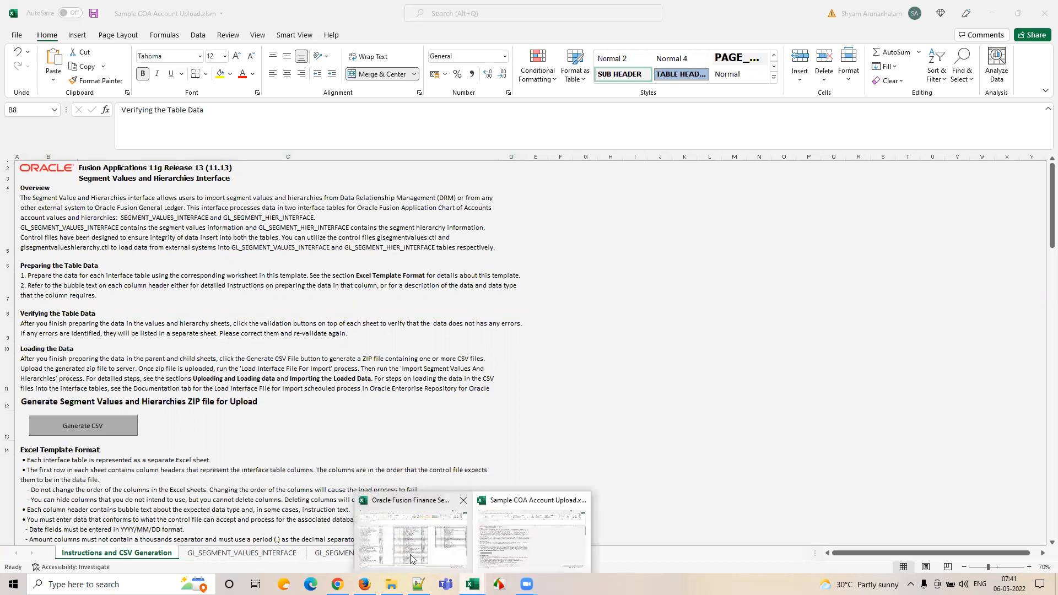
click(410, 558)
scroll(436, 485, down, 6)
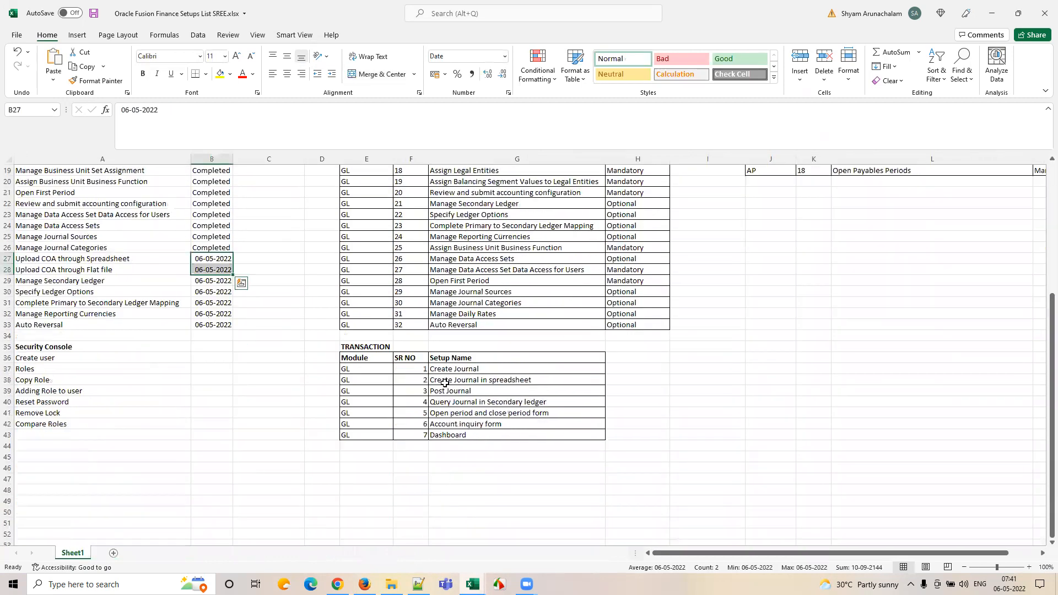
click(449, 380)
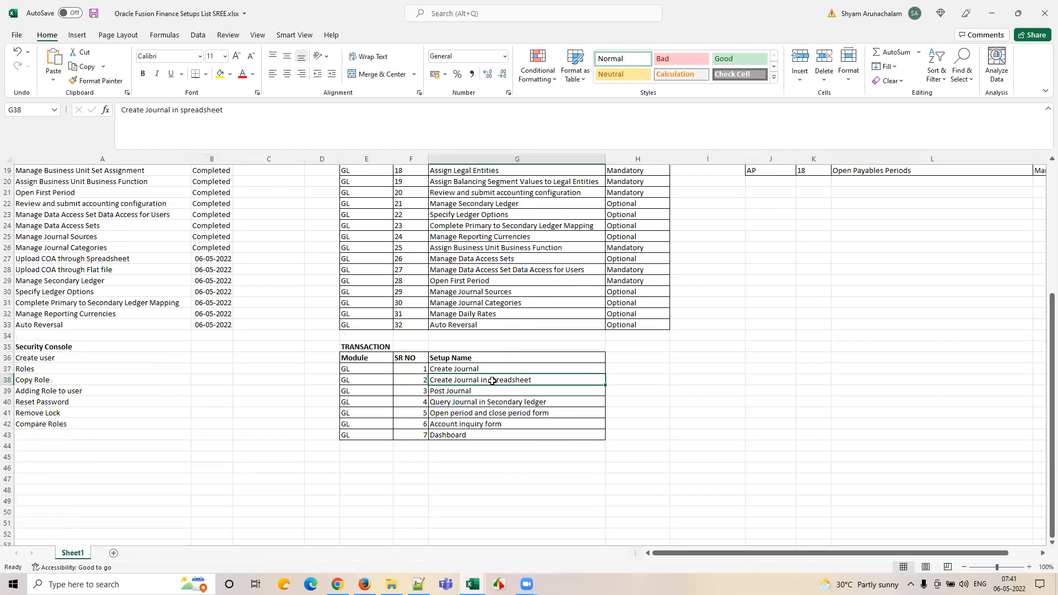
- Switch to the Oracle Fusion Journals page in Chrome and download the template through the Create Journal in Spreadsheet task
click(337, 584)
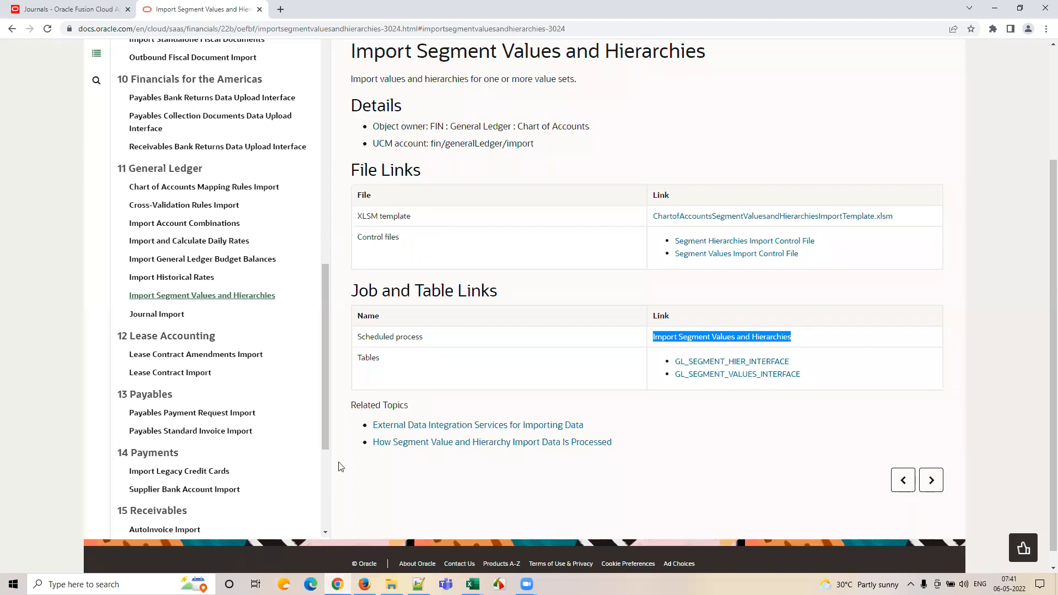
click(65, 9)
click(527, 263)
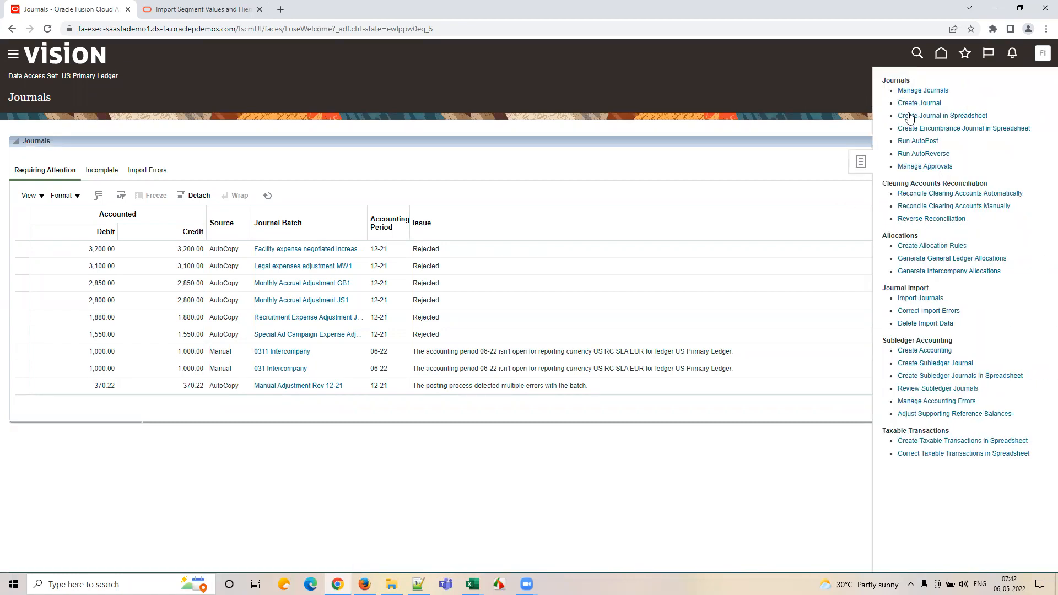
click(917, 117)
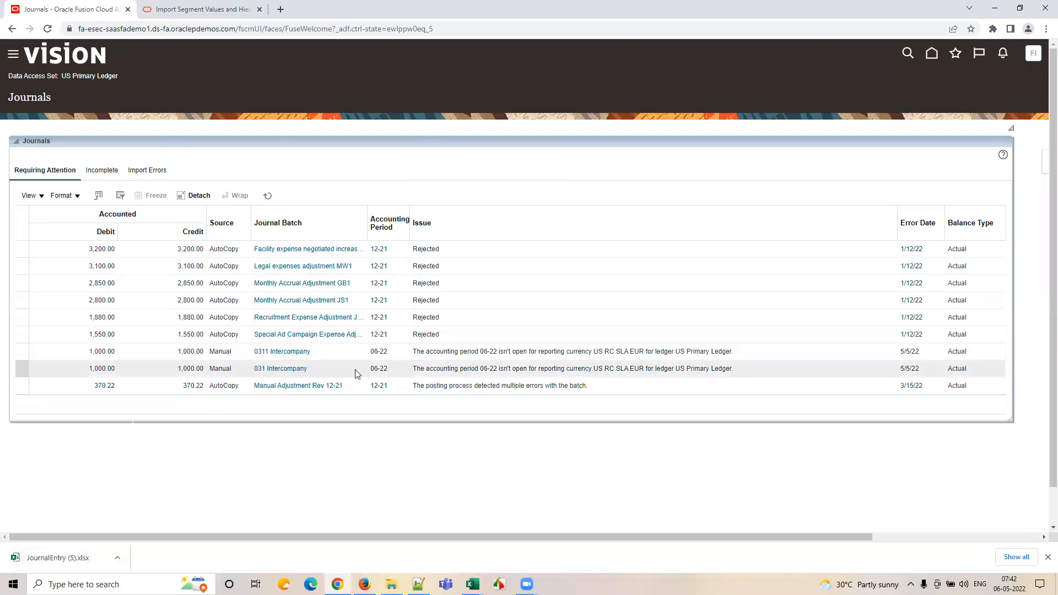
click(1048, 557)
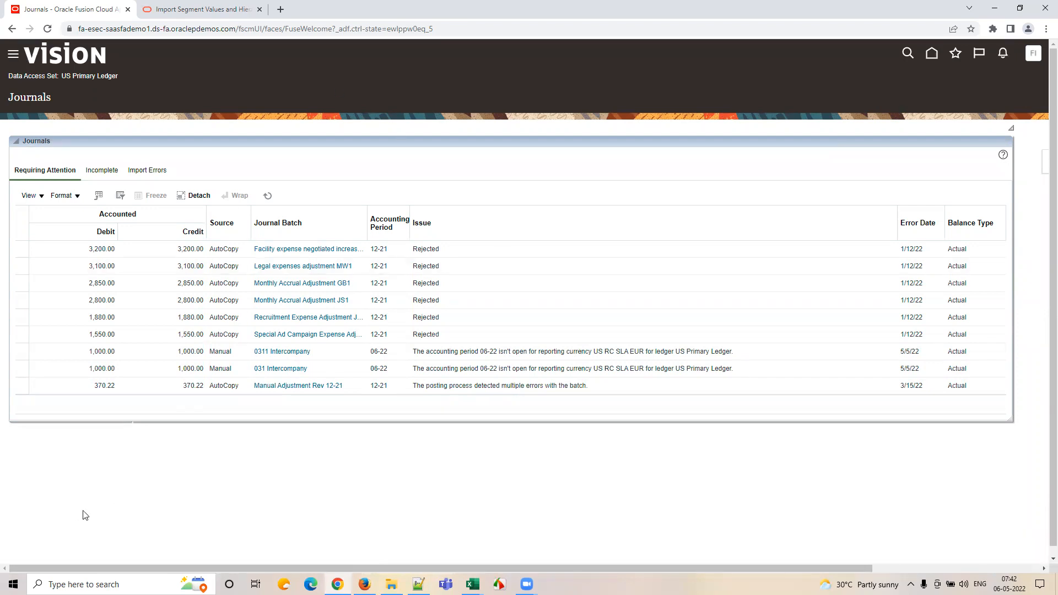
- Generate the CSV from Sample COA Account Upload.xlsm in Excel, saving GlSegmentValuesInterface.csv and the upload ZIP file in Downloads
mouse_move(472, 584)
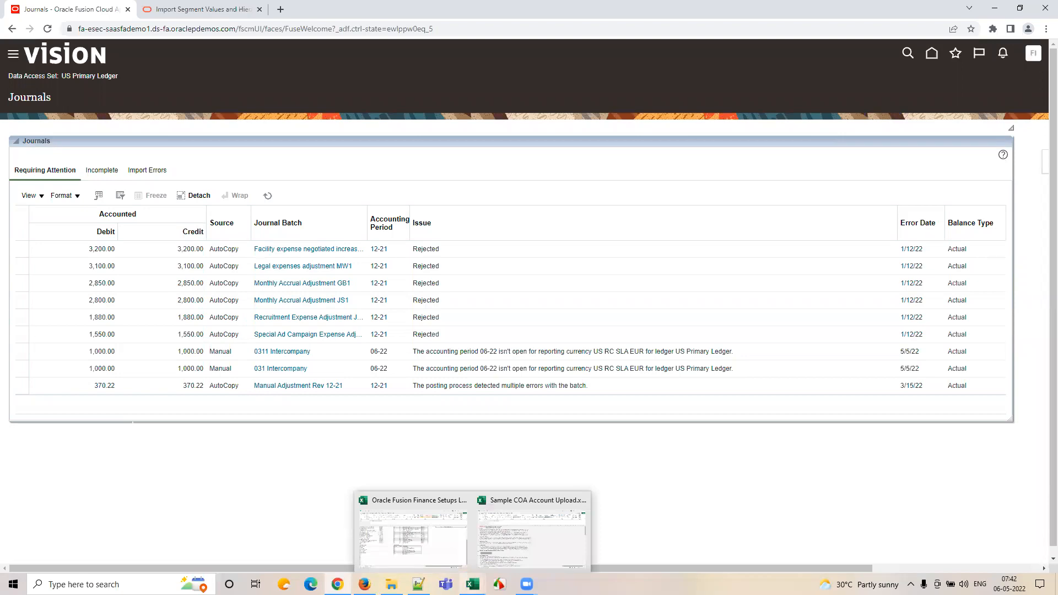
click(532, 529)
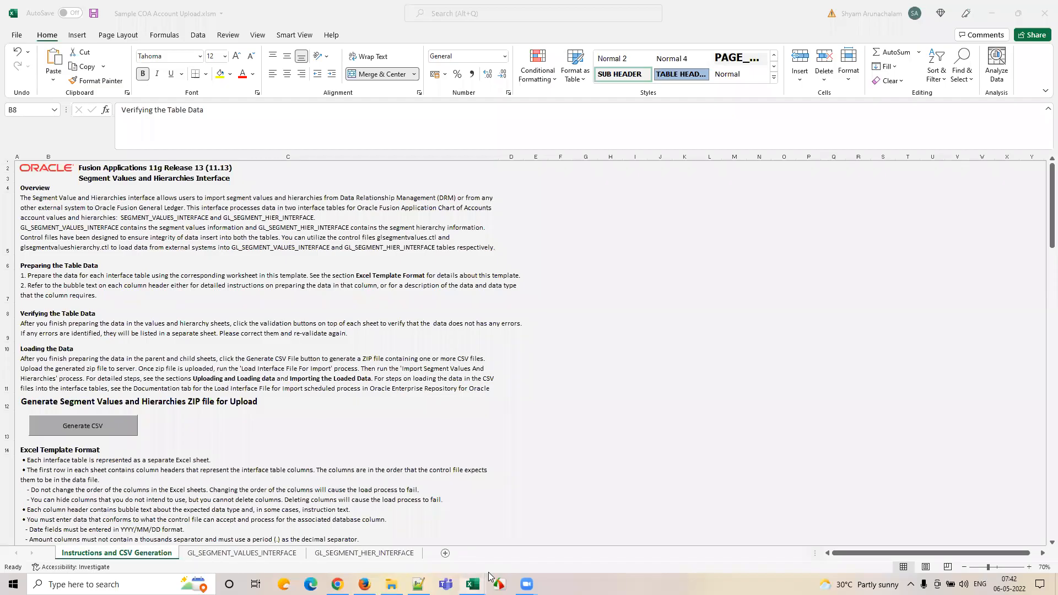
click(112, 428)
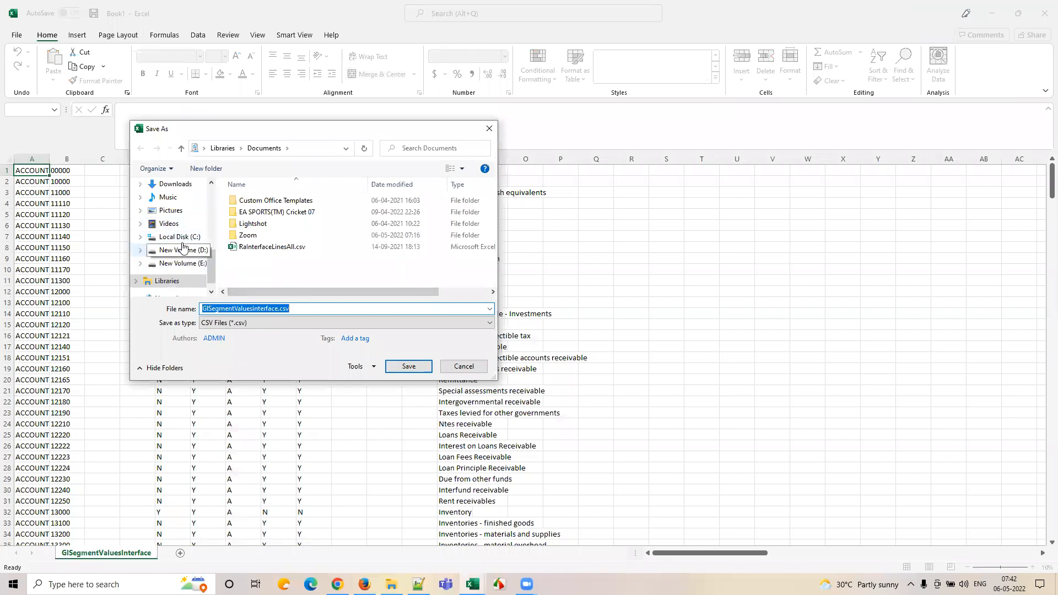
scroll(179, 215, up, 1)
click(179, 215)
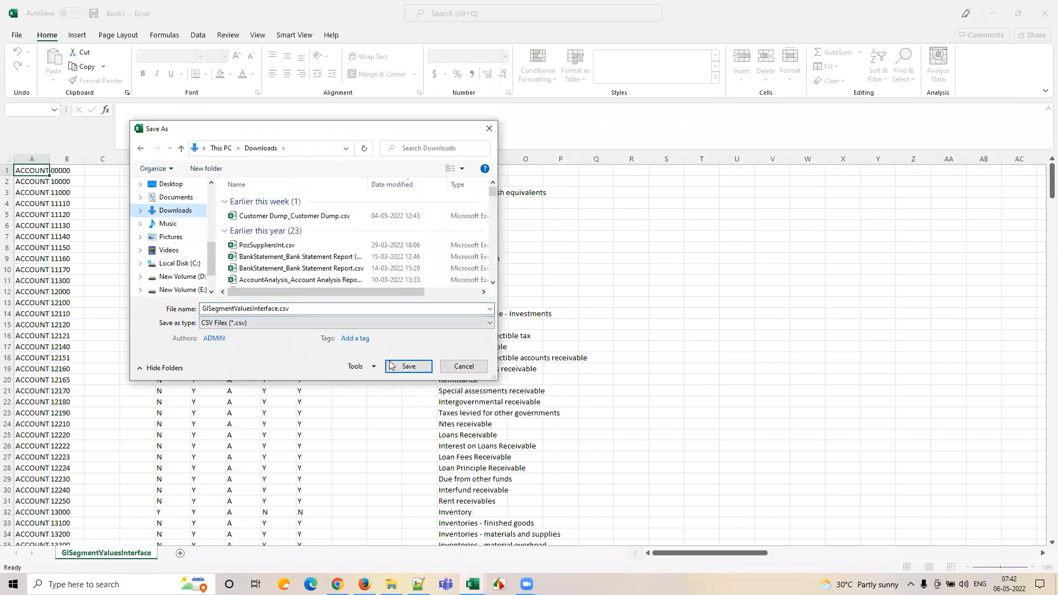
click(411, 368)
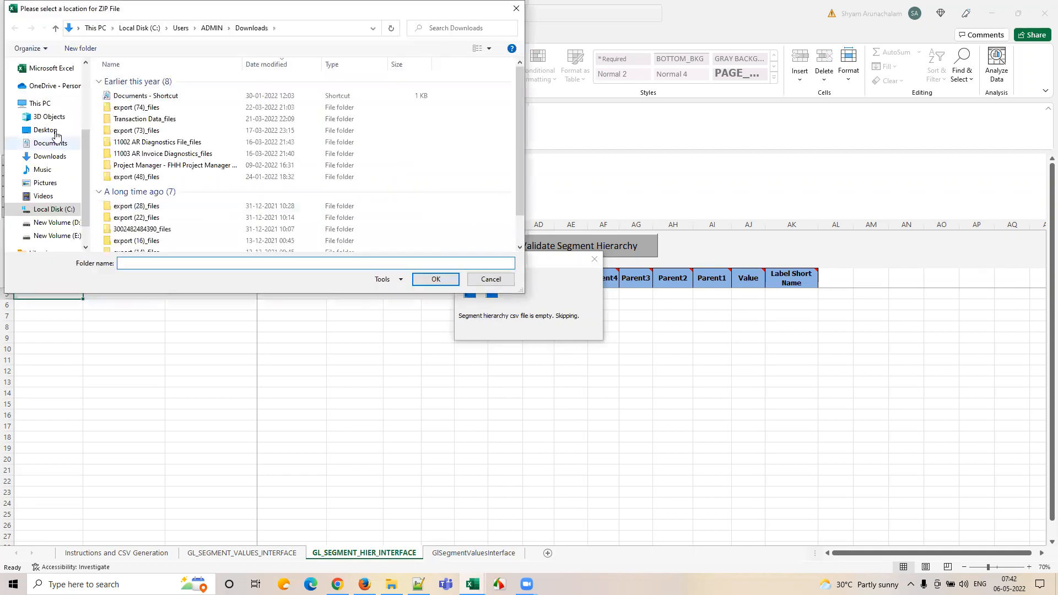
click(49, 156)
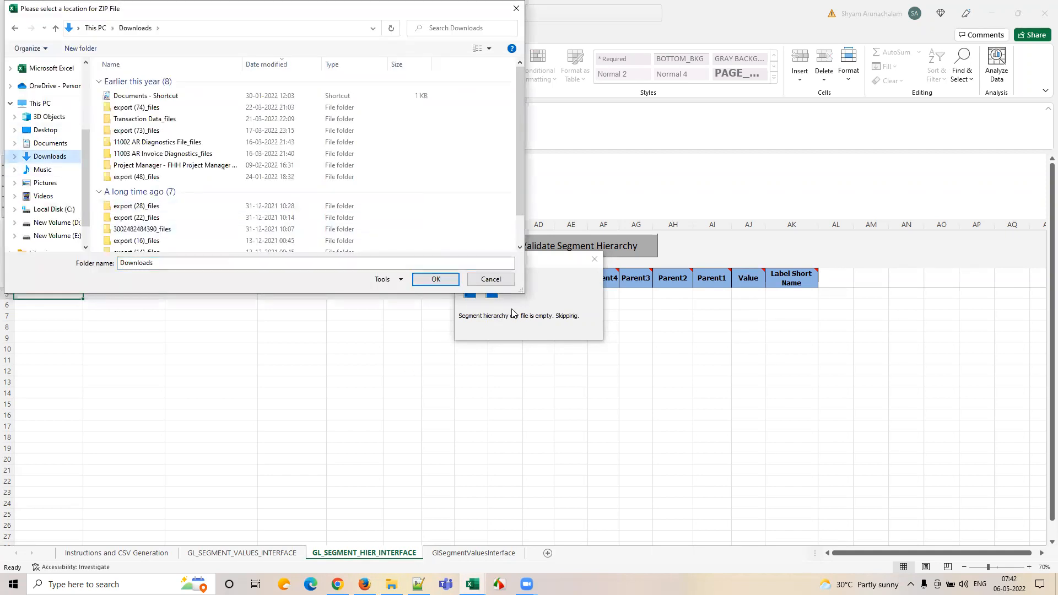
click(436, 279)
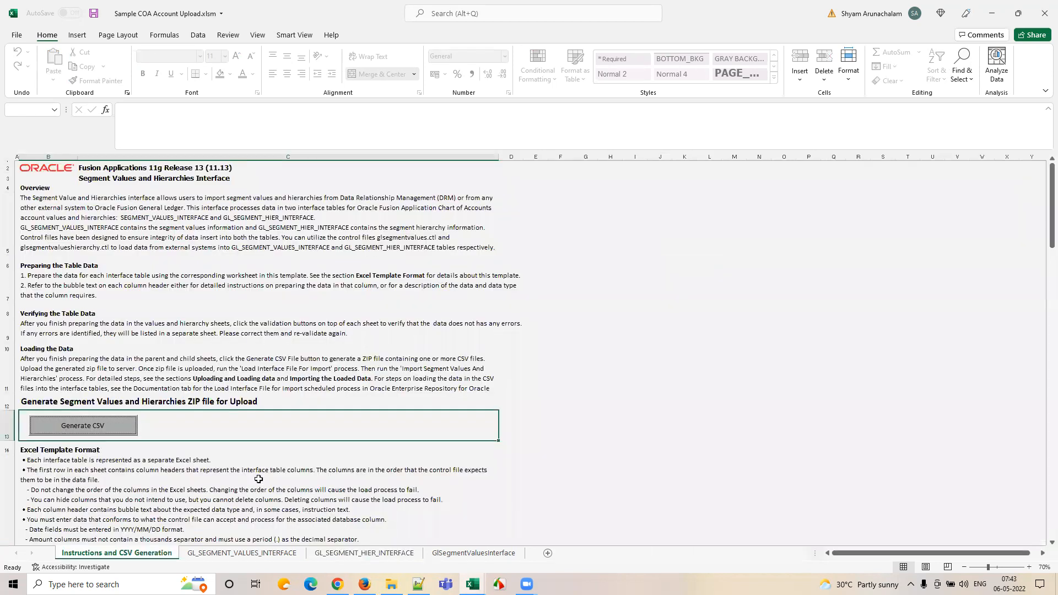
- Open the Downloads folder in a new File Explorer window and select glsegmentvaluesandhierarchy.zip
key(alt+Tab)
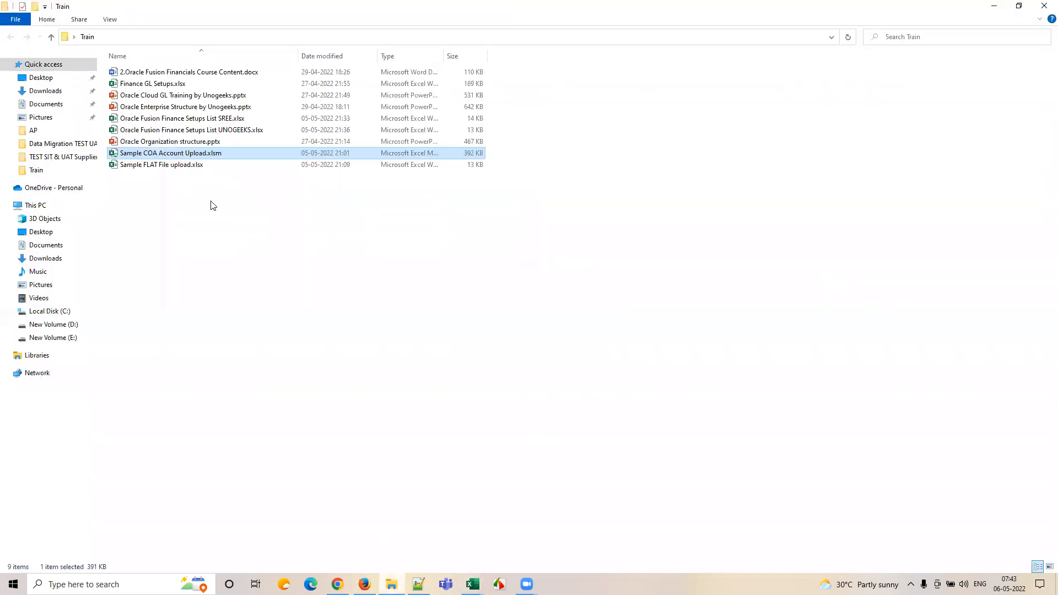
right_click(49, 92)
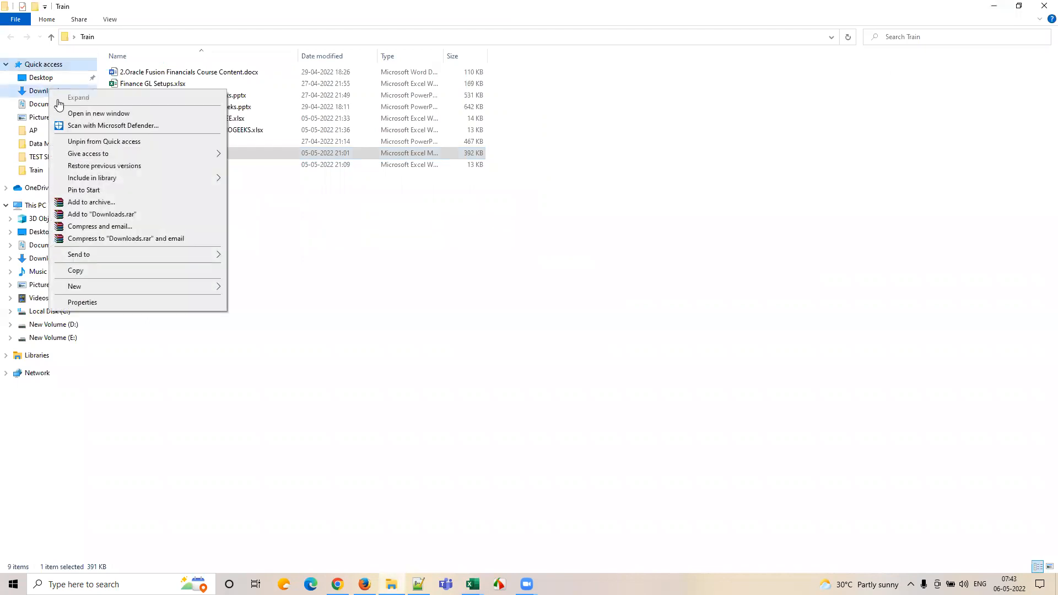
click(66, 113)
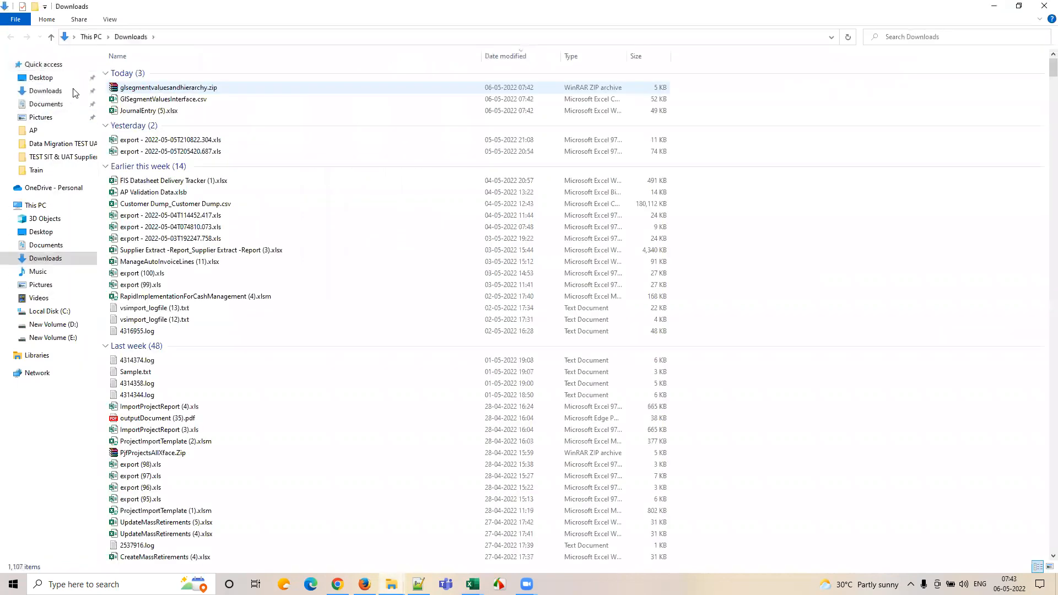
click(141, 91)
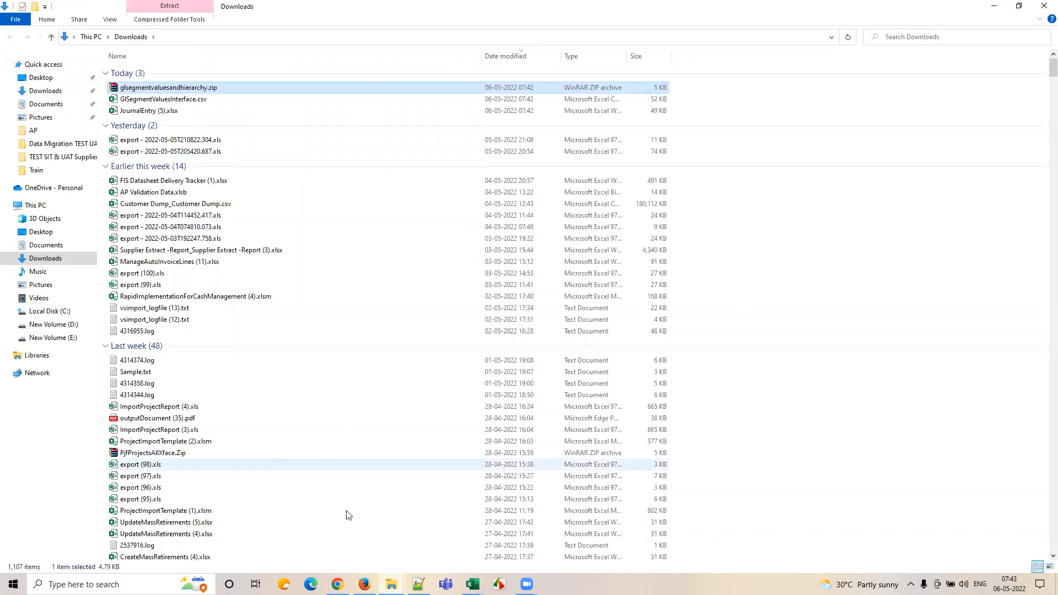
click(337, 585)
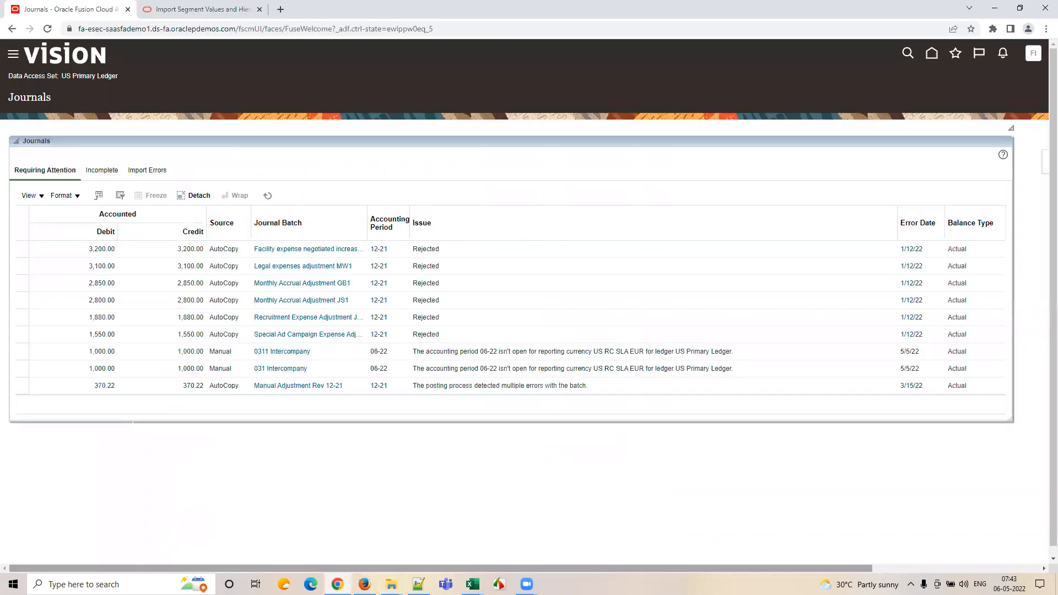
click(473, 584)
click(488, 563)
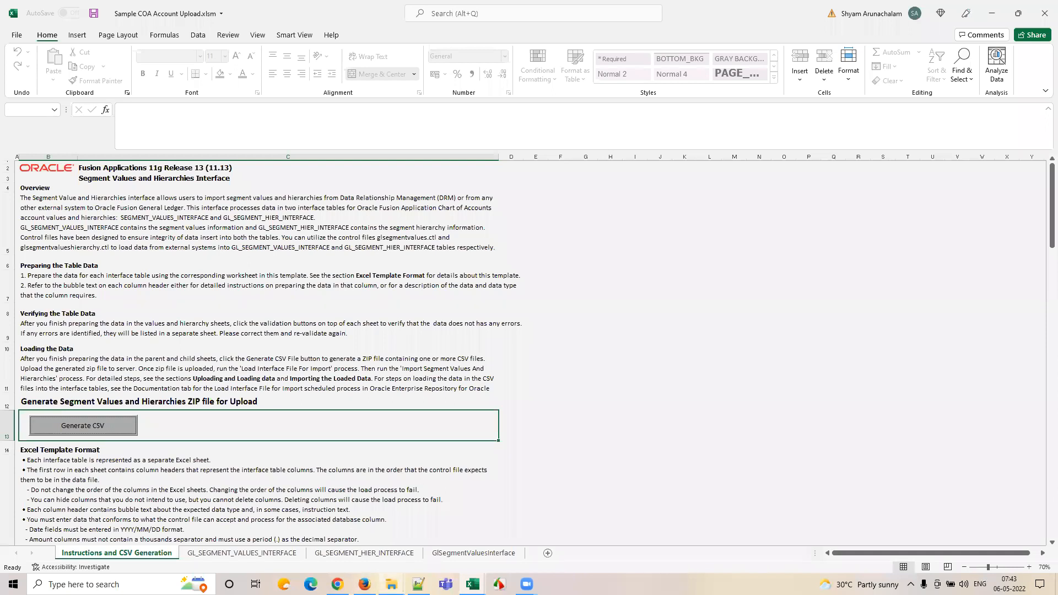
click(391, 584)
click(417, 551)
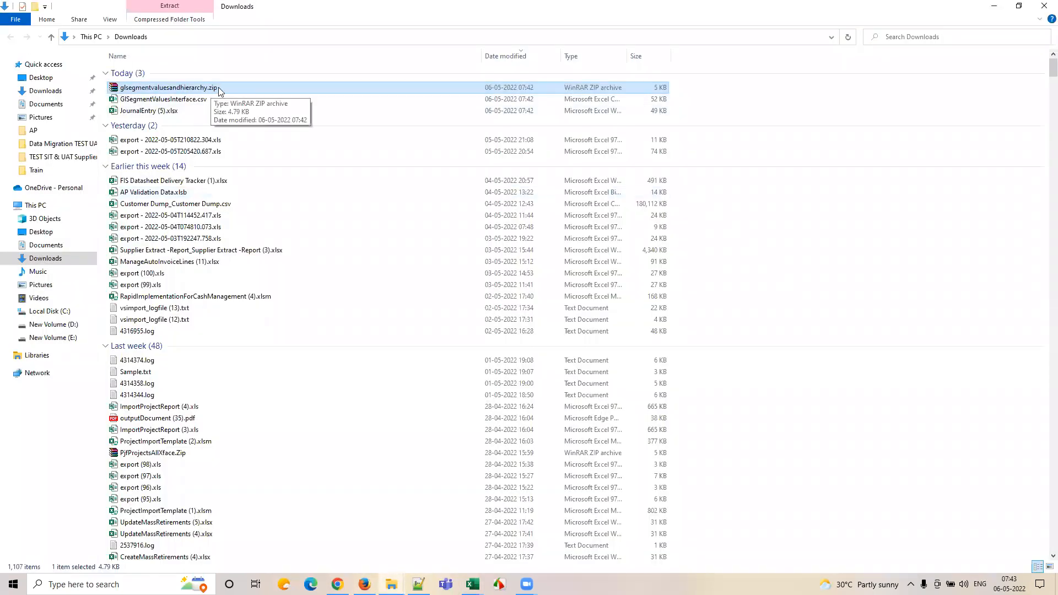
click(337, 584)
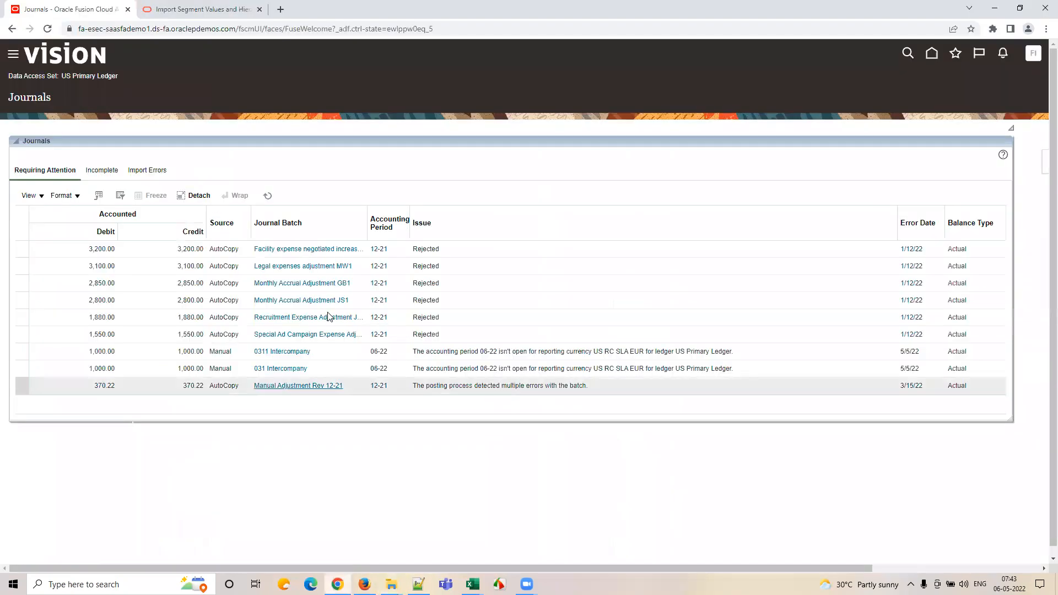
- Switch to Firefox, cancel managing the ACCOUNT SSC_RAPID values, and return to the Oracle Fusion home page
click(365, 585)
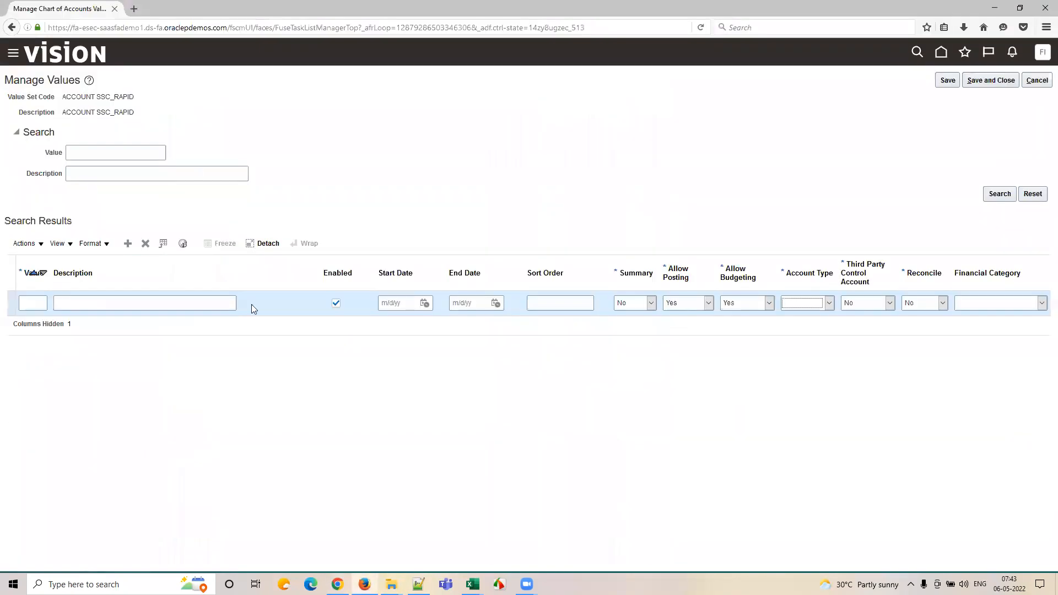
click(1036, 82)
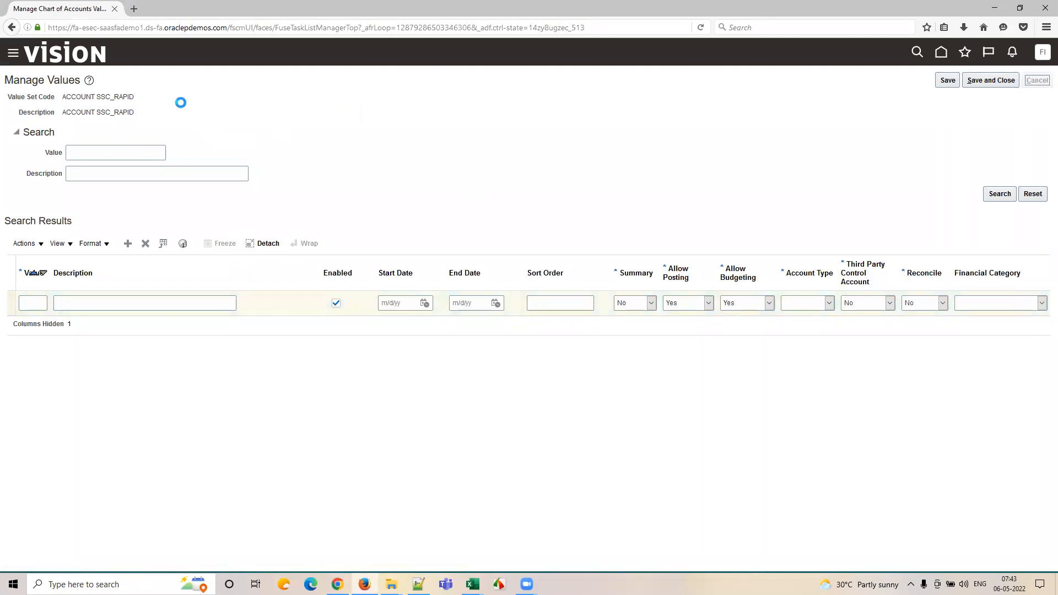
click(69, 52)
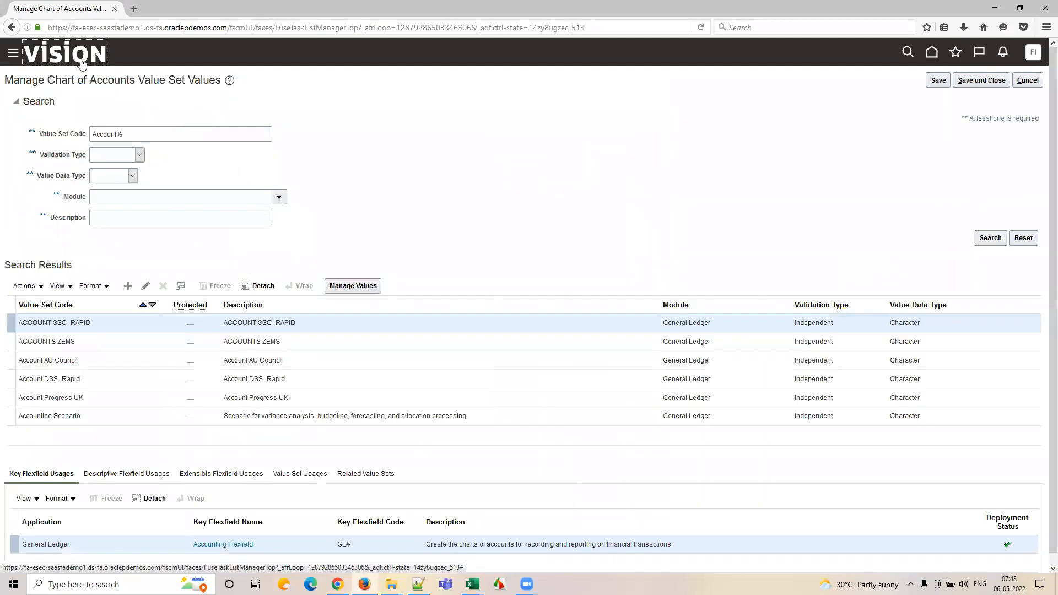
- Switch to the Oracle Fusion Finance Setups List SREE.xlsx workbook in Excel and enter GL_JOURNAL in cell J26
mouse_move(472, 584)
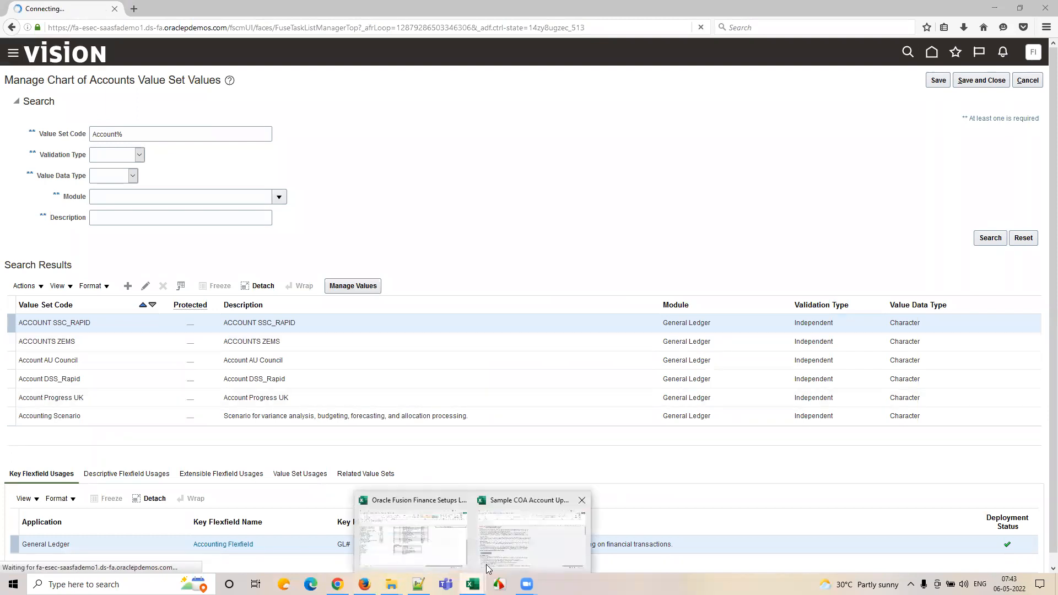
click(414, 528)
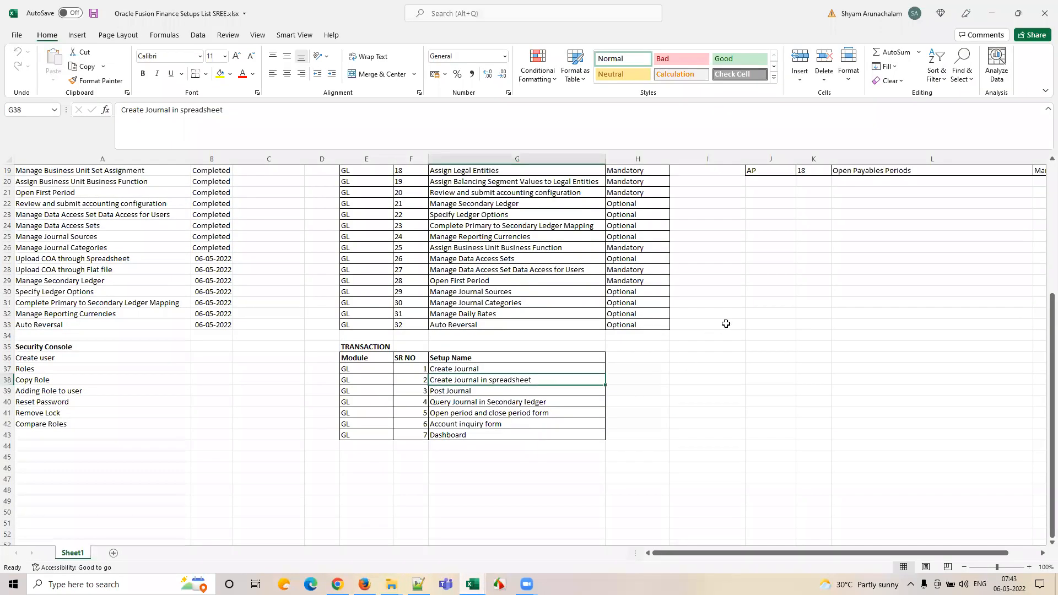
click(772, 306)
click(775, 292)
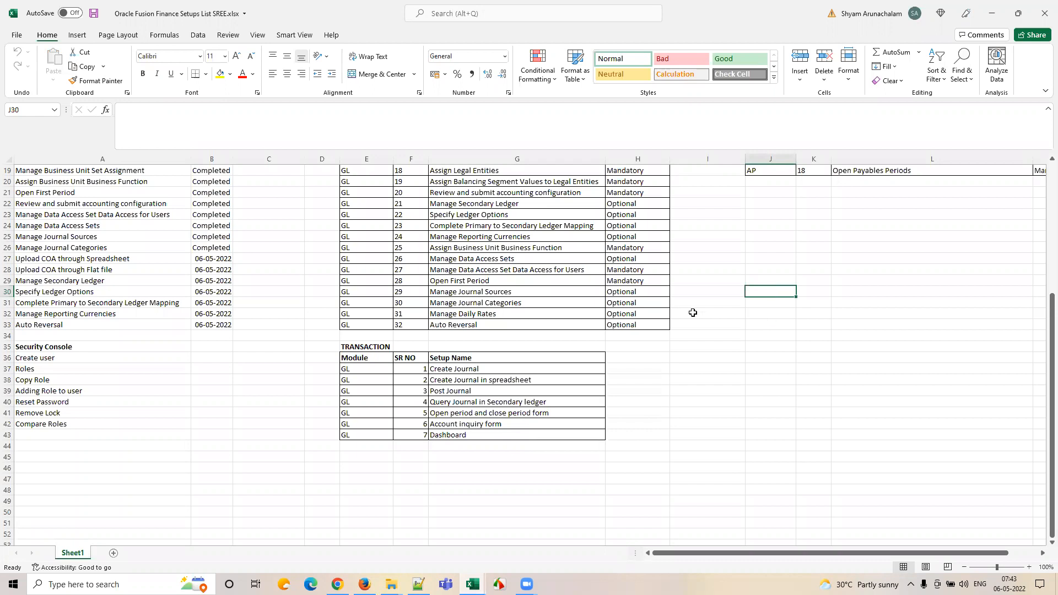
scroll(383, 363, up, 5)
click(774, 410)
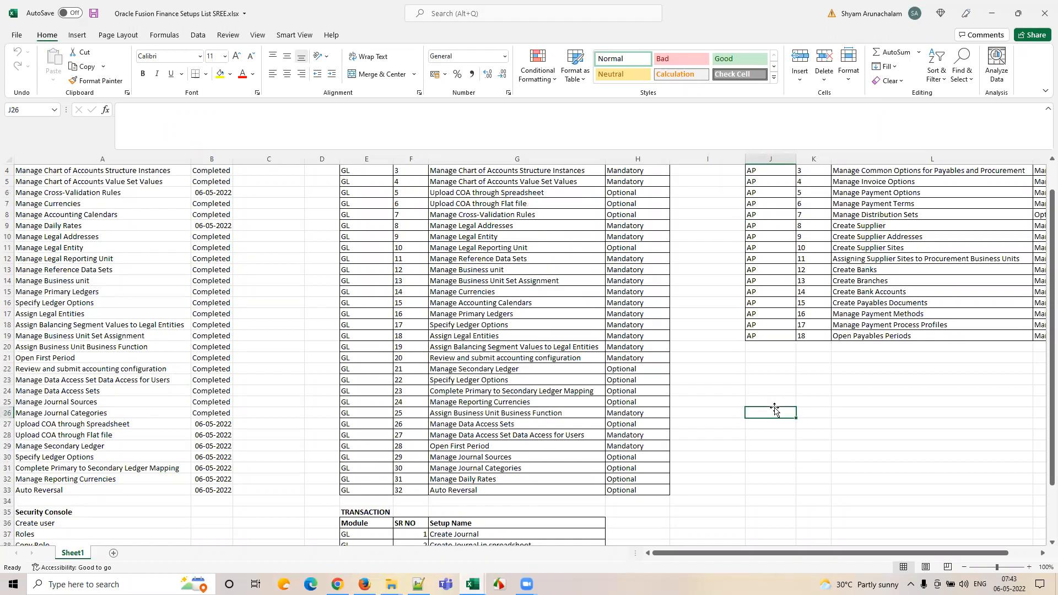
text(GL_JOURNAL)
key(Up)
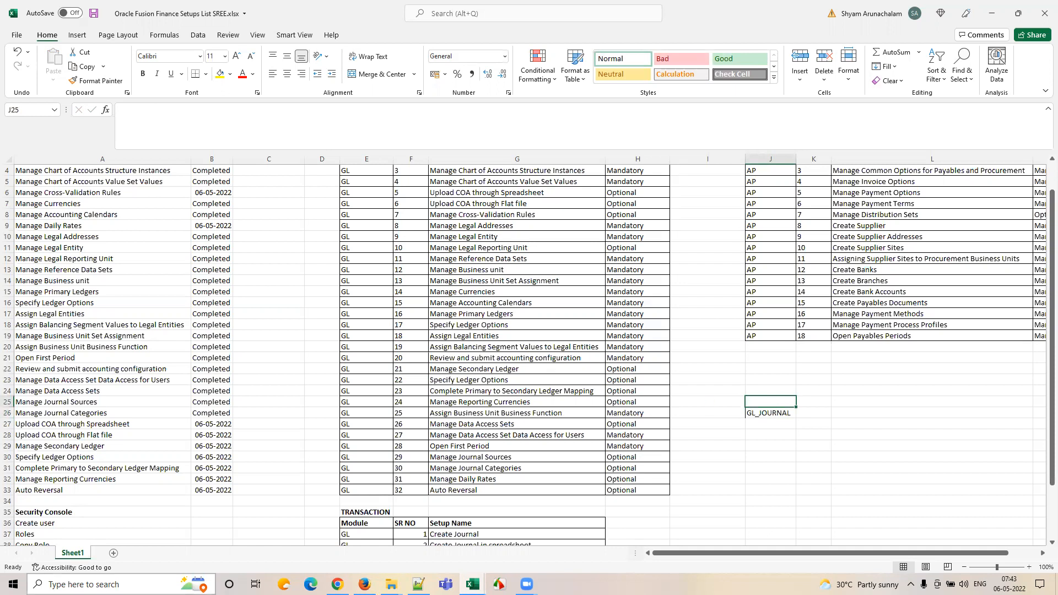
- Copy the table name GL_SEGMENT_HIER_INTERFACE from the Import Segment Values and Hierarchies page in Chrome into cell J25 of the Excel setups list
key(alt+Tab)
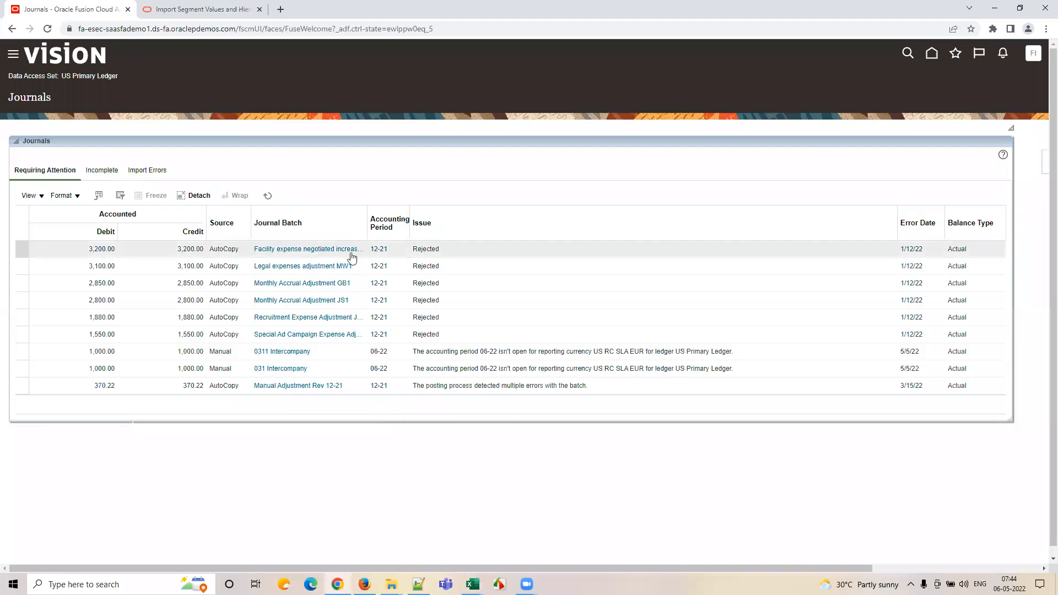
click(211, 7)
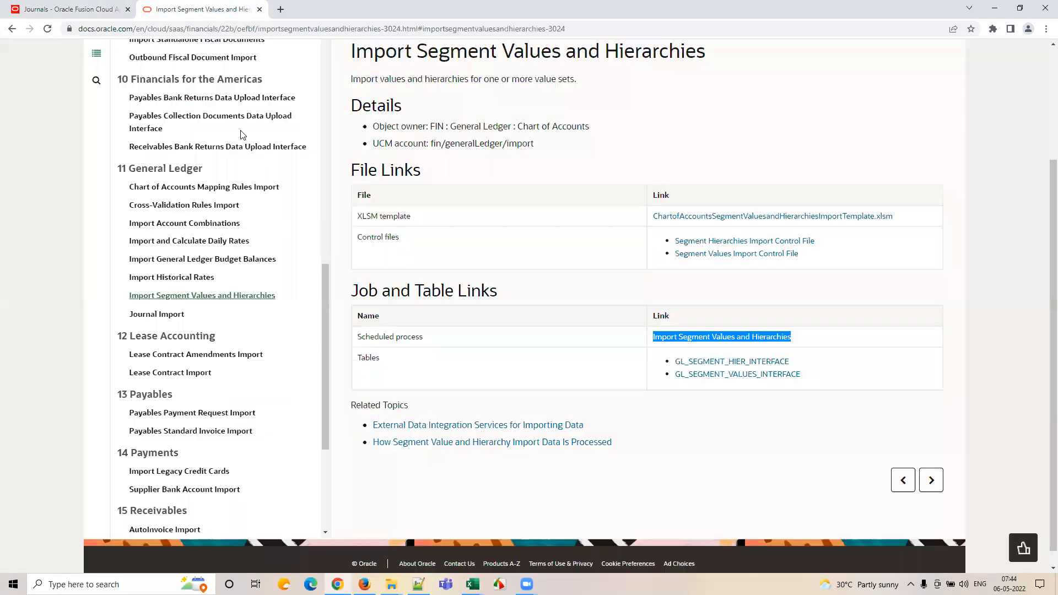
click(574, 358)
drag(802, 364, 674, 364)
key(ctrl+c)
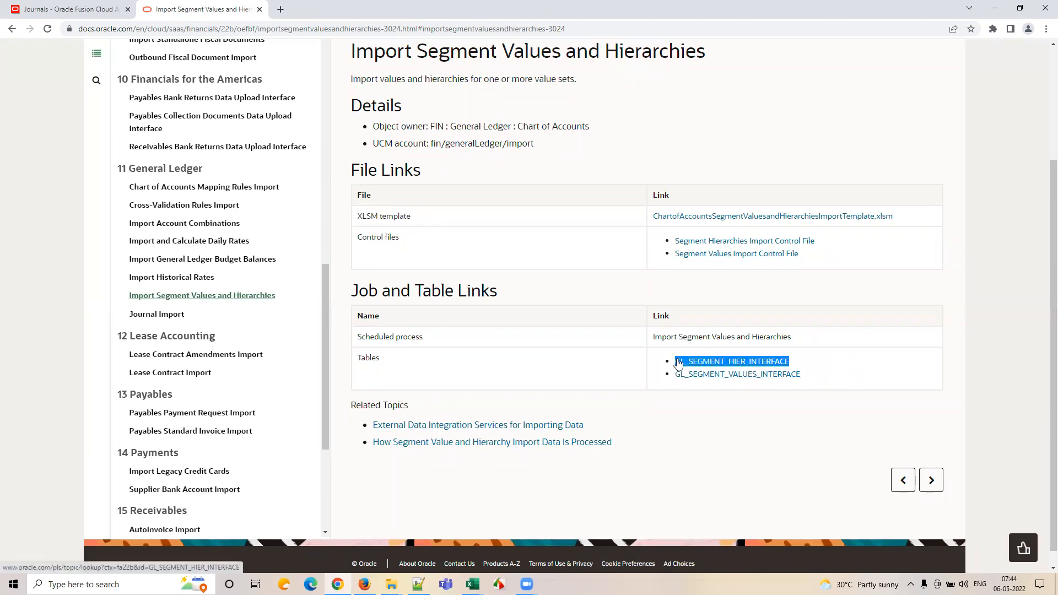
key(alt+Tab)
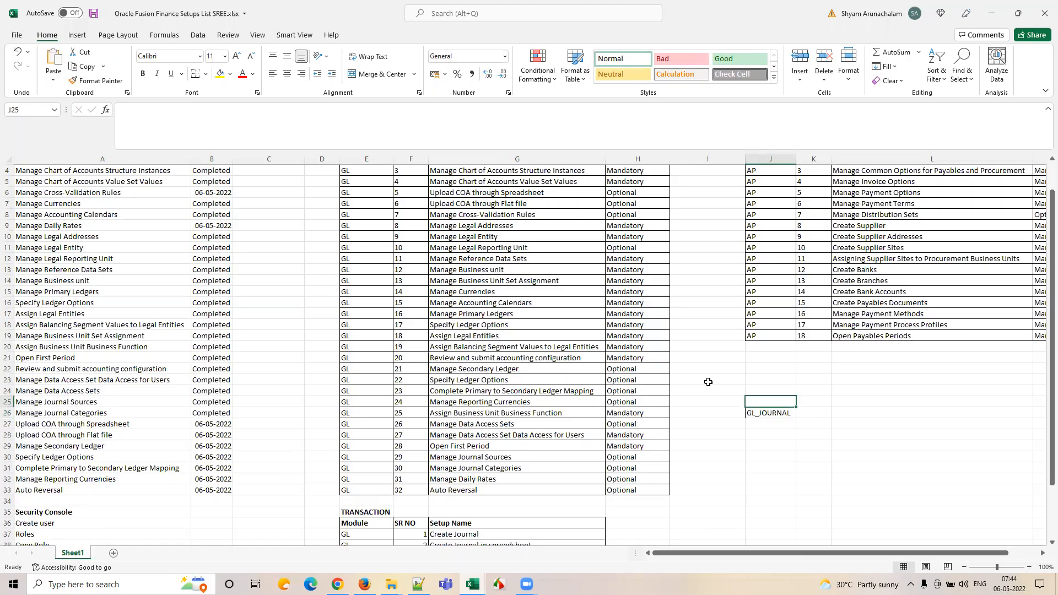
key(F2)
key(ctrl+v)
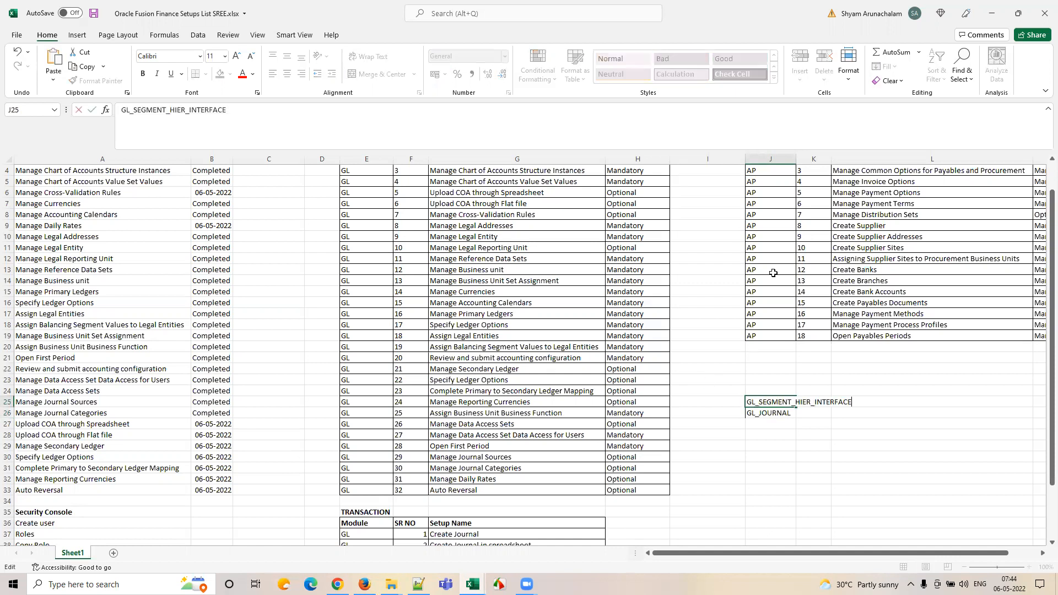
- Widen column J to fit the GL_SEGMENT_HIER_INTERFACE entry
click(798, 161)
click(787, 374)
drag(798, 166, 797, 163)
double_click(794, 162)
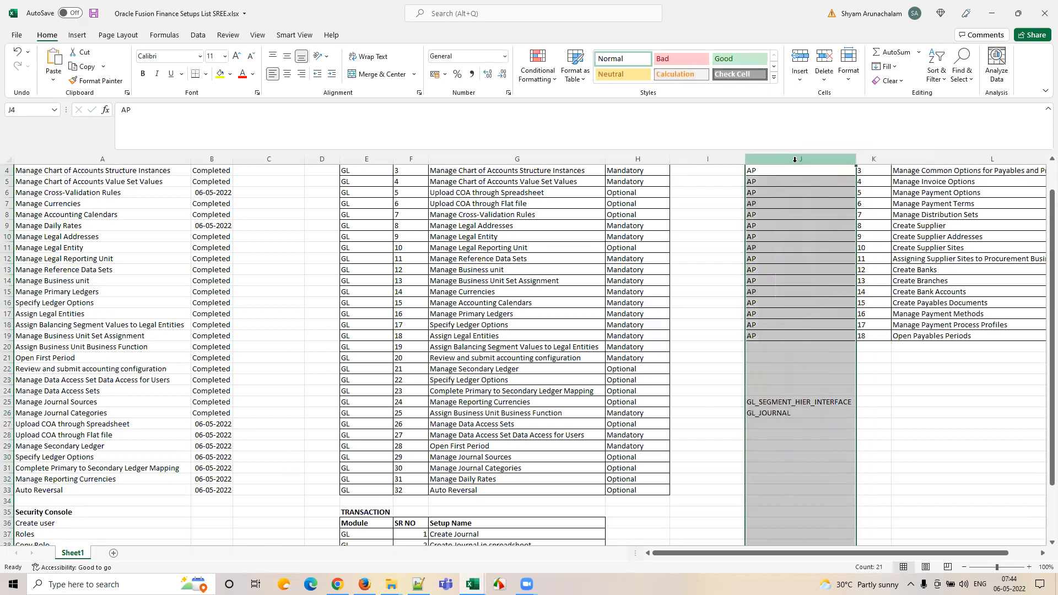
- Label the table names by entering Interface in cell K25 and Base in cell K26
click(771, 413)
click(774, 403)
click(876, 403)
text(Interface)
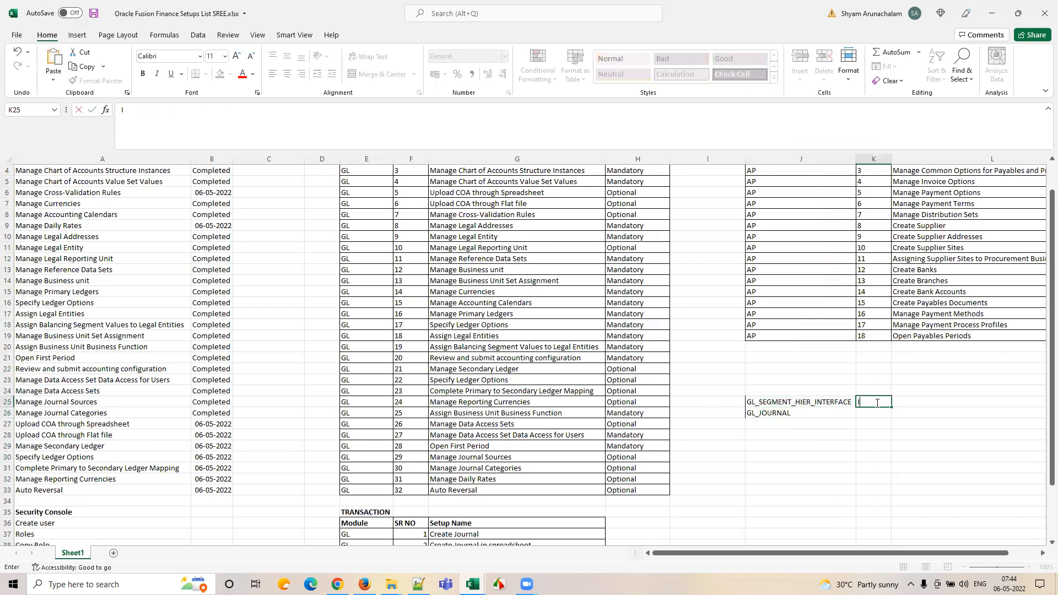
key(Return)
scroll(877, 403, right, 1)
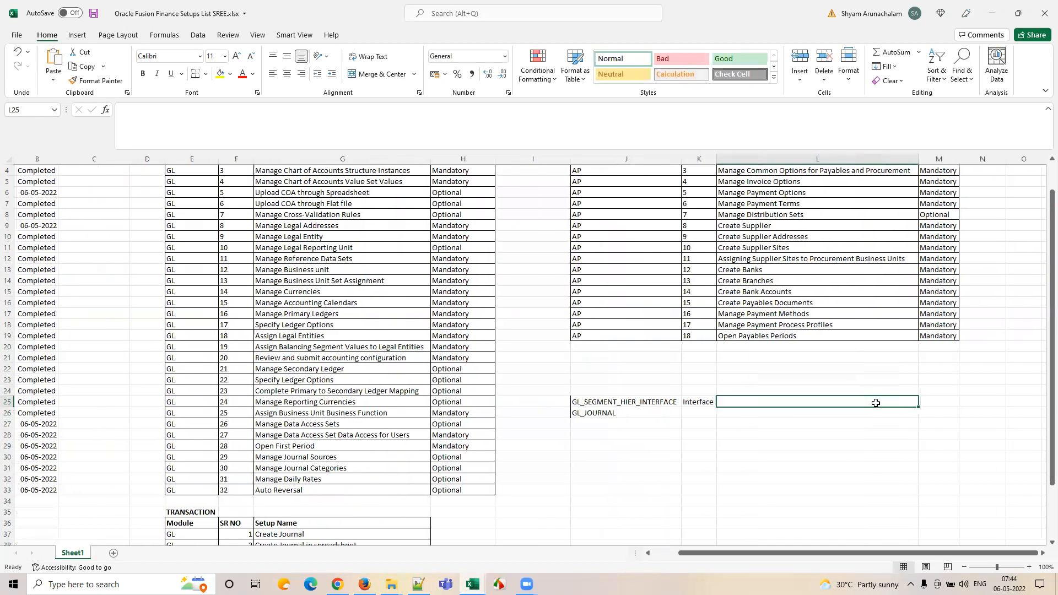
text(Base)
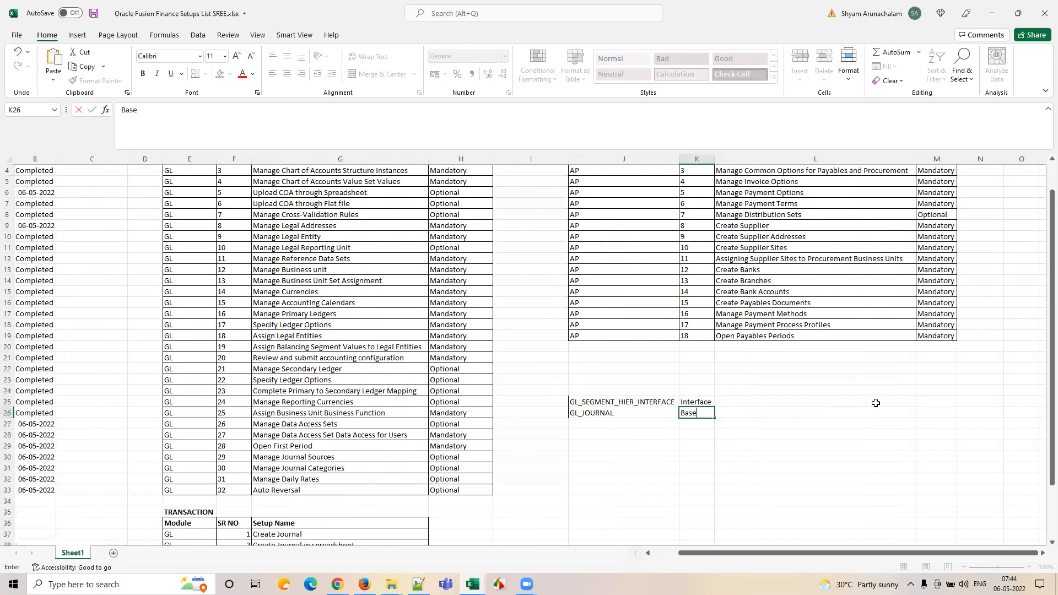
key(Tab)
key(Up)
key(Left)
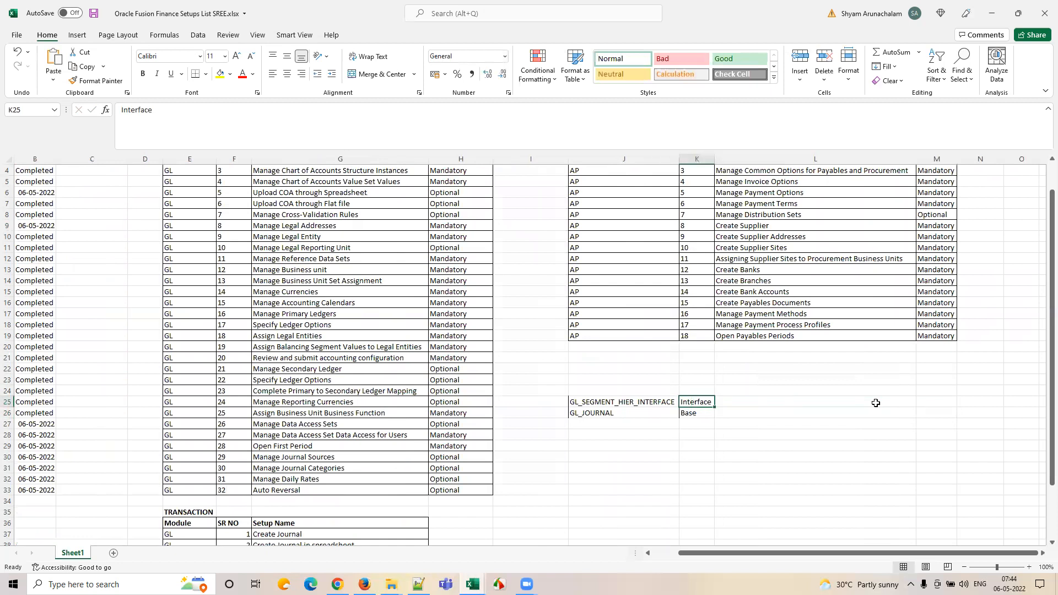
key(Left)
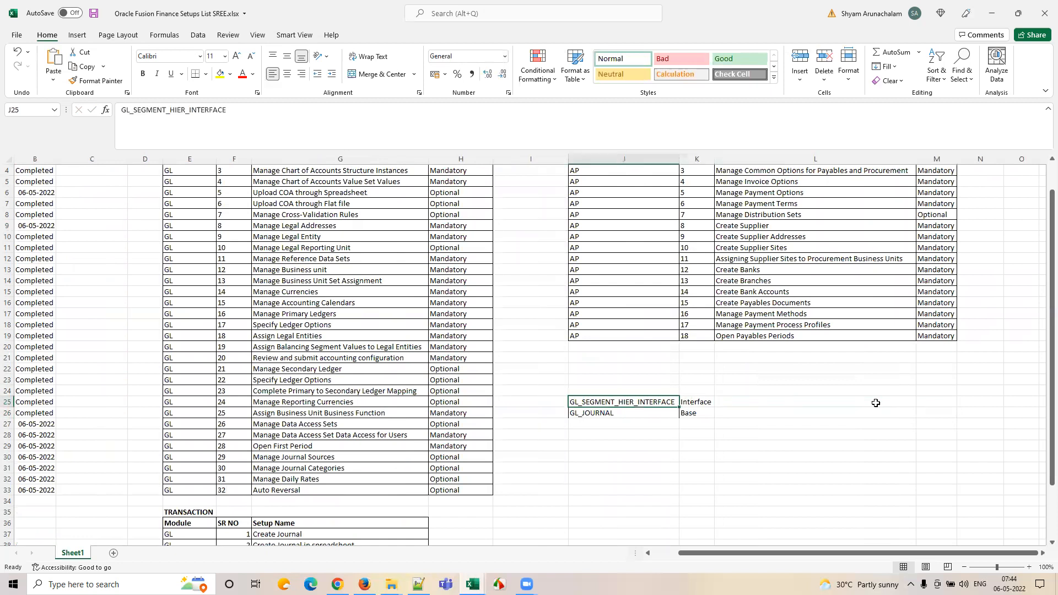
key(Right)
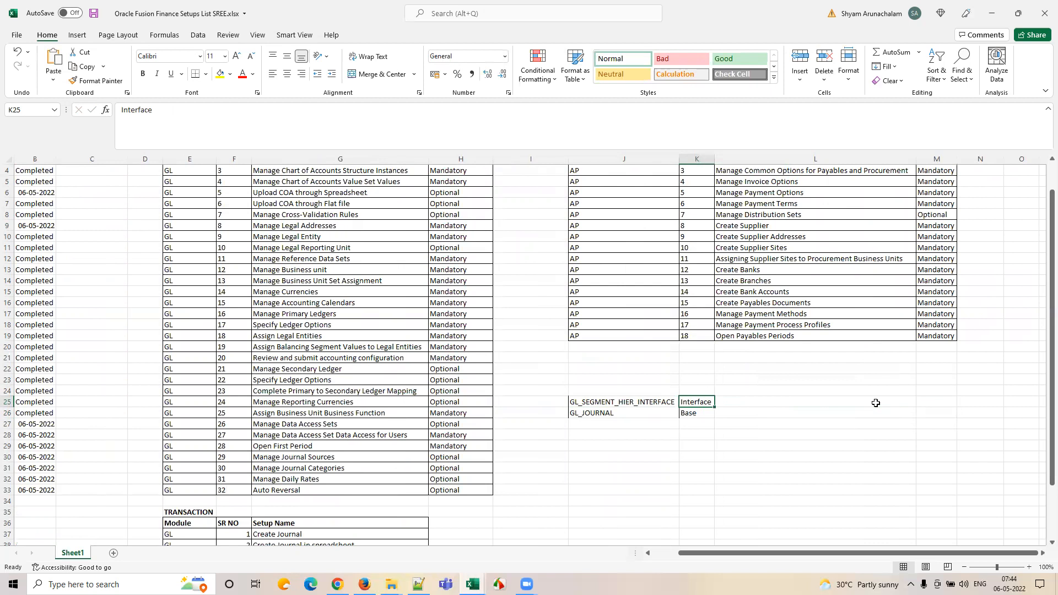
key(Right)
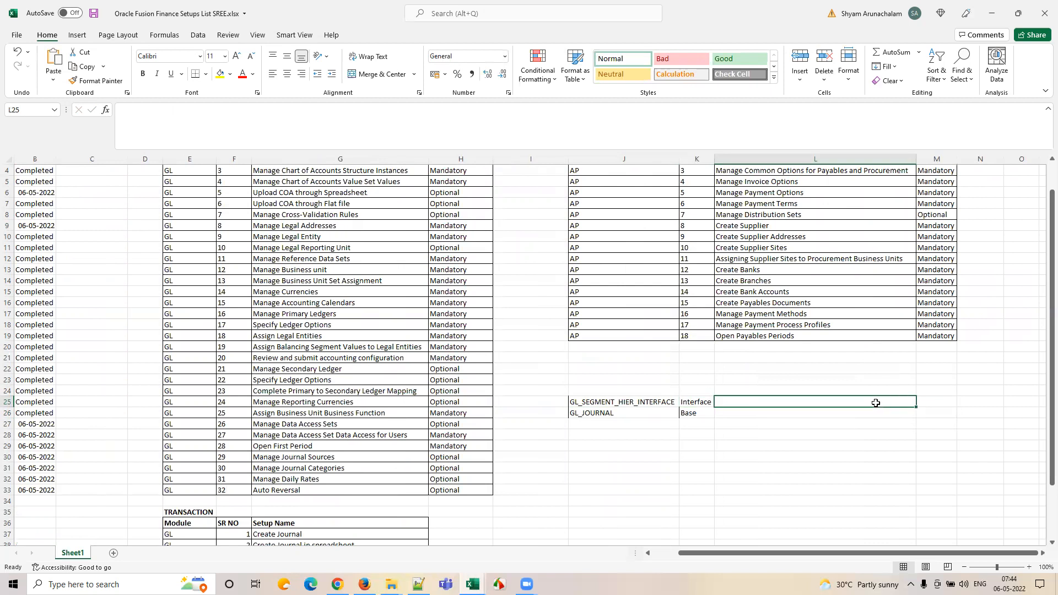
key(Left)
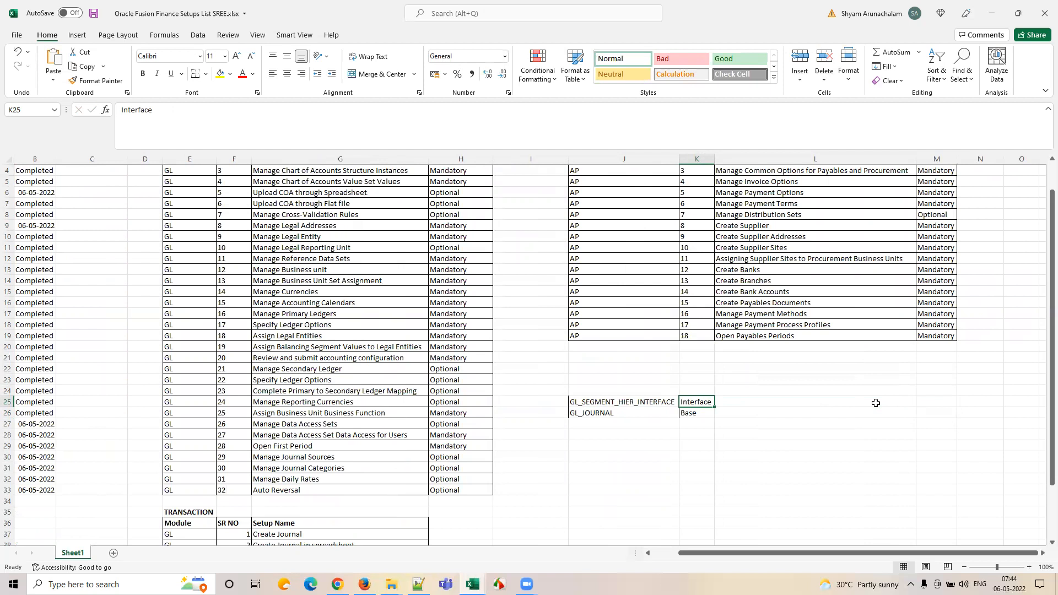
click(876, 403)
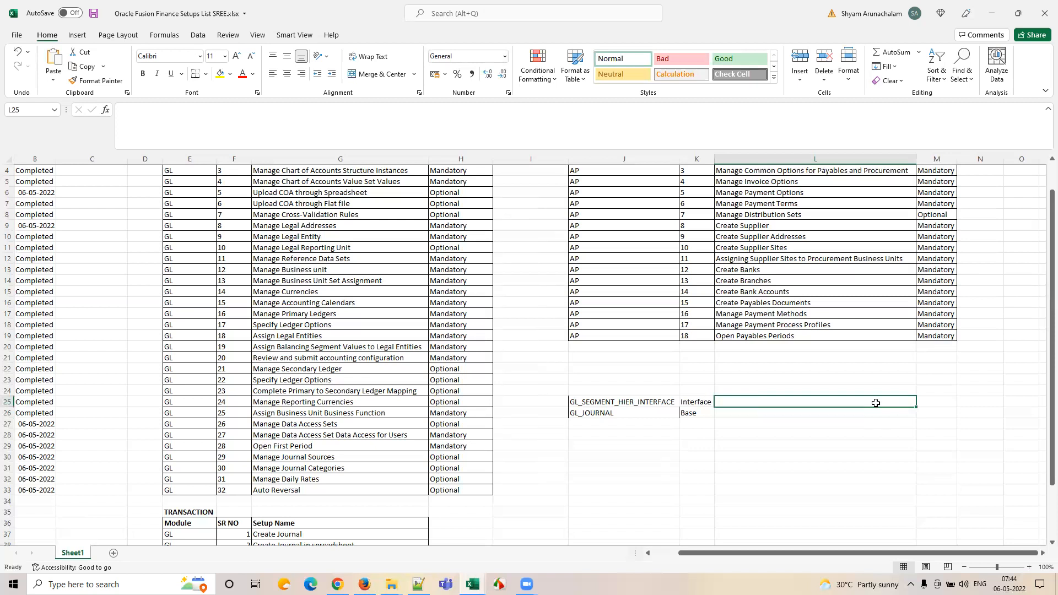
key(Left)
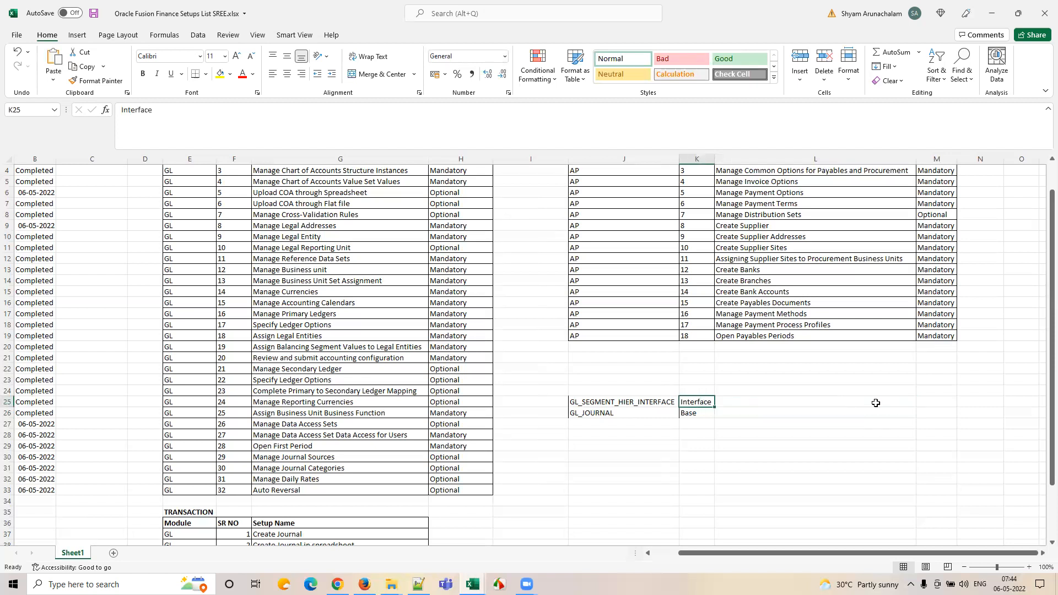
- Switch to the Oracle documentation page in Chrome and highlight the scheduled process name Import Segment Values and Hierarchies
click(365, 585)
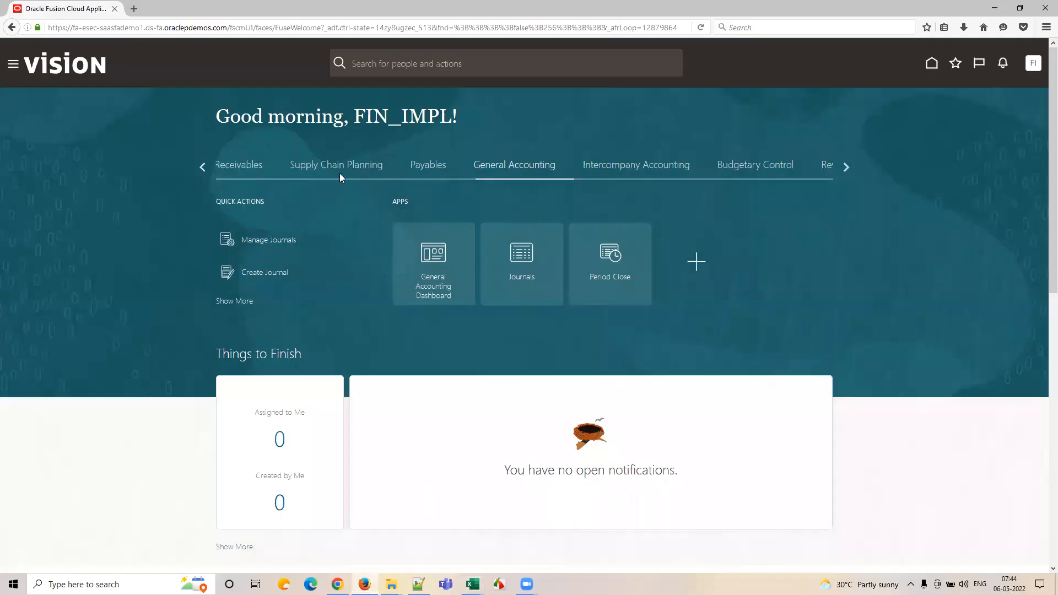
click(337, 584)
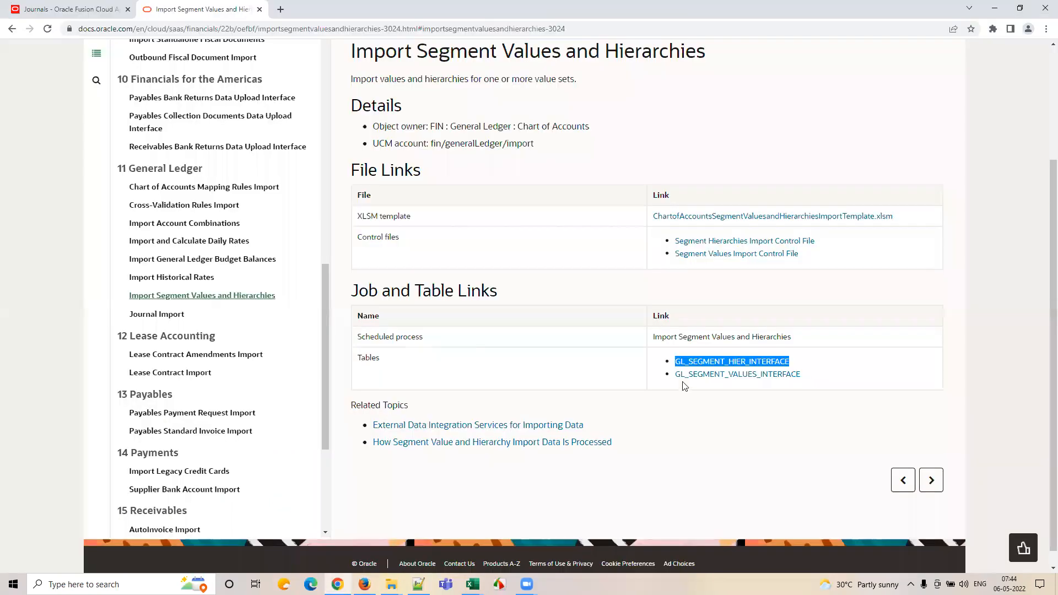
triple_click(677, 336)
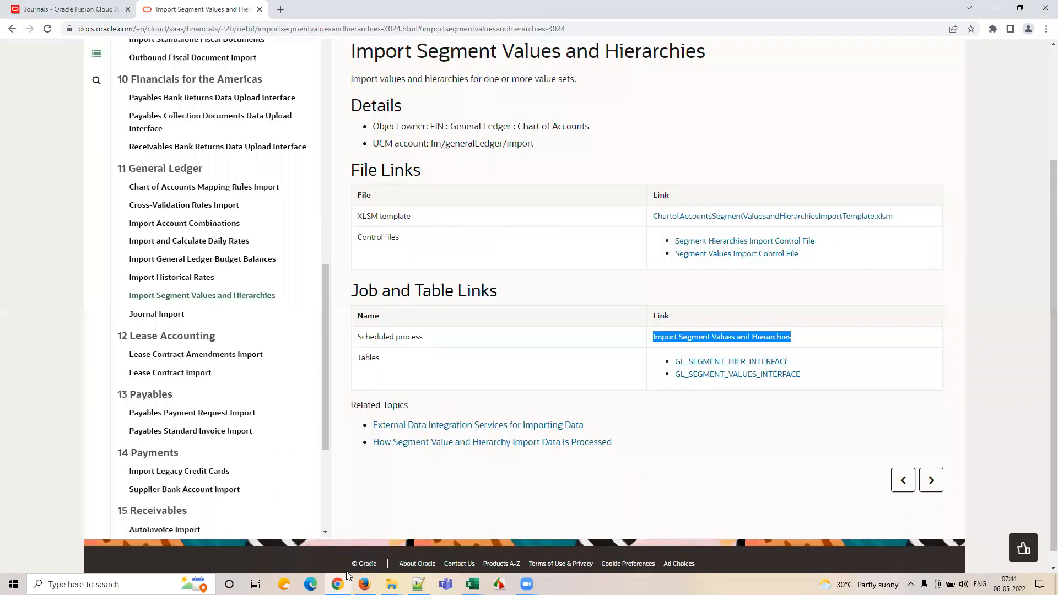
click(365, 585)
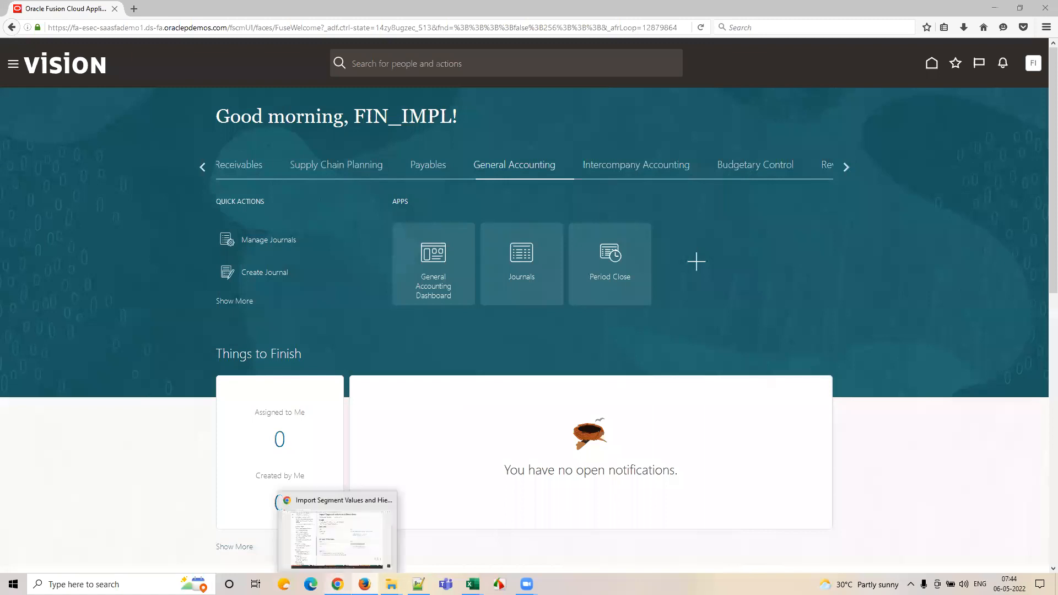
click(337, 584)
- Switch back to the Excel setups list and select the GL_JOURNAL and Base entries in J26:K26
mouse_move(472, 584)
click(451, 542)
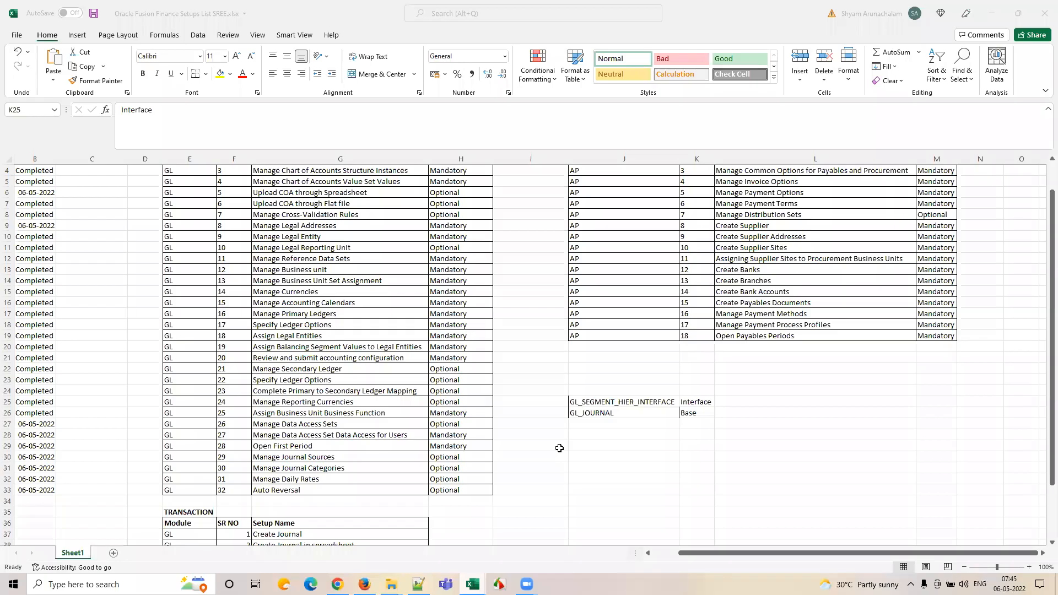
click(626, 401)
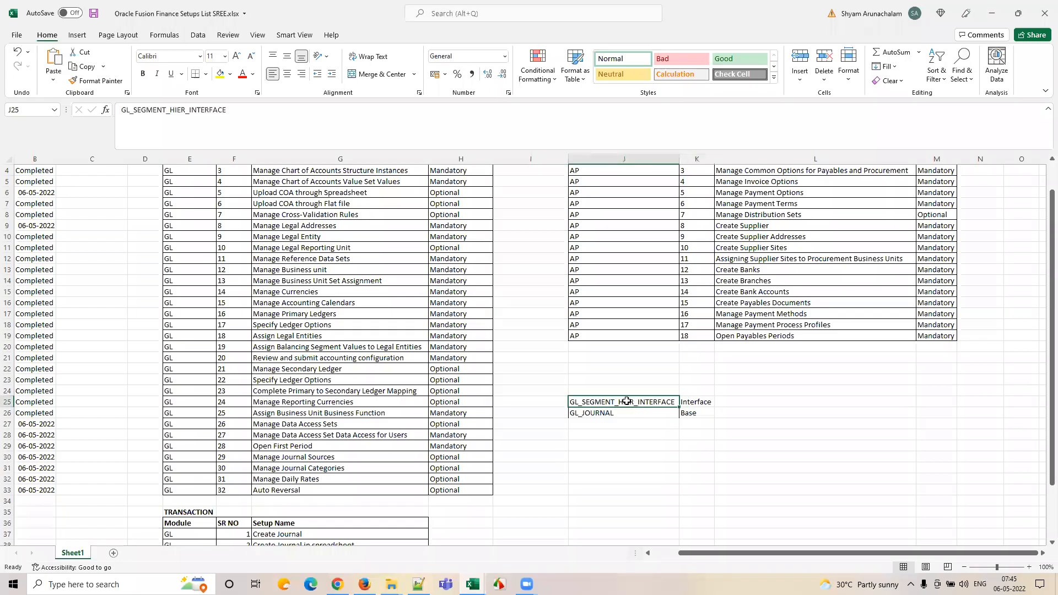
click(627, 414)
key(Right)
click(640, 414)
drag(694, 415, 634, 415)
key(ctrl+c)
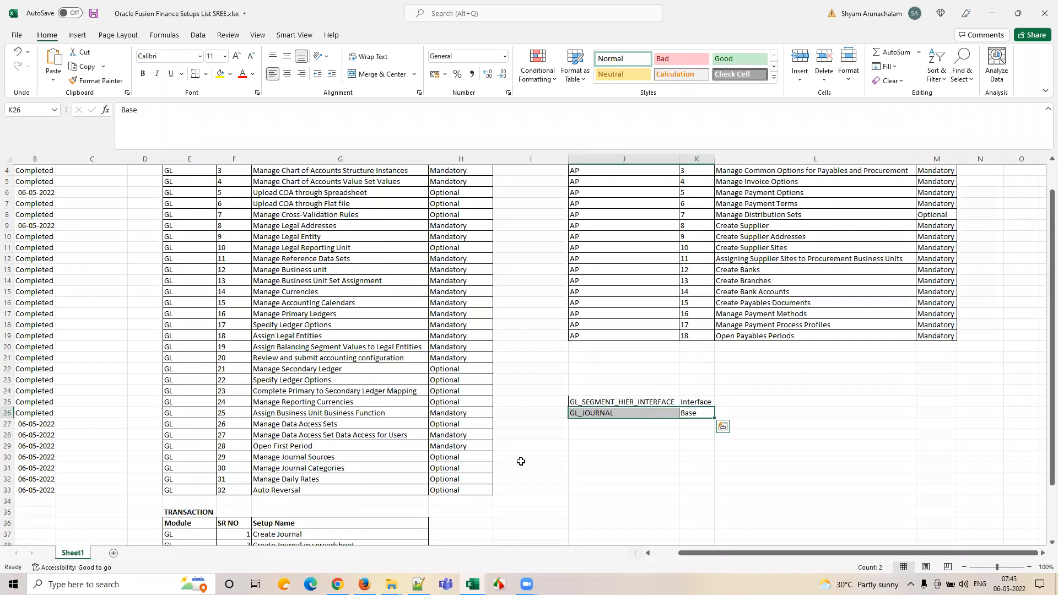
- Look over the Oracle Fusion home page in Firefox, return to the Excel setups list and select the range J25:K29
click(338, 584)
click(364, 585)
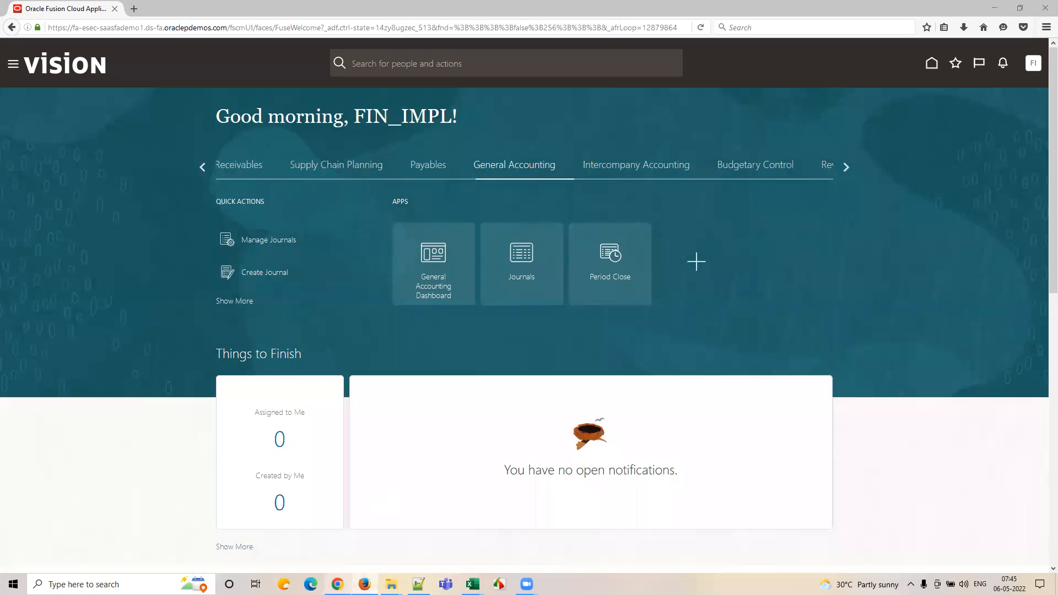
key(alt+Tab)
click(71, 9)
key(alt+Tab)
mouse_move(472, 585)
click(425, 524)
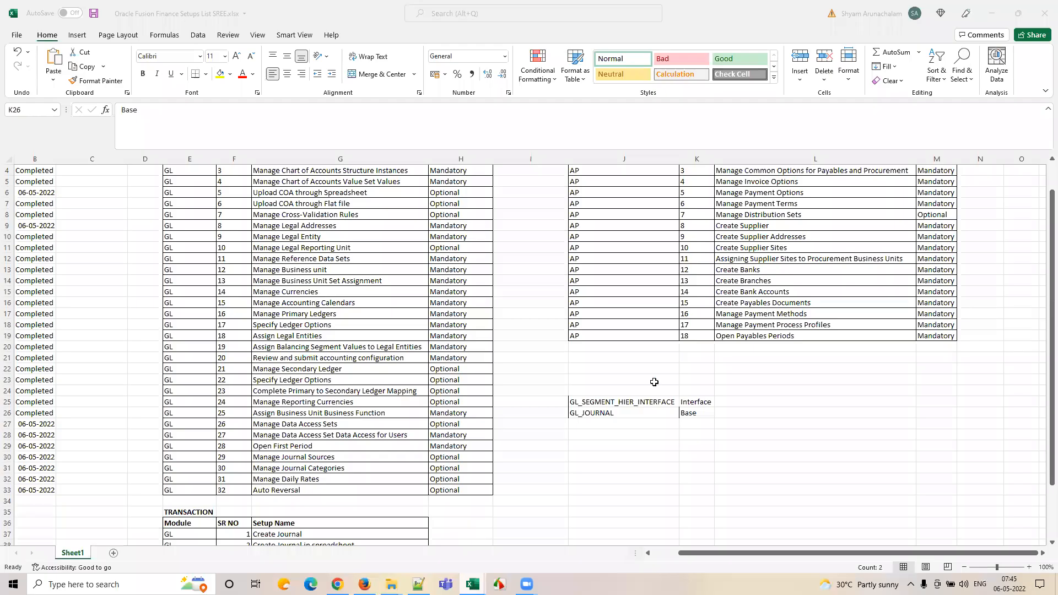
drag(629, 402, 699, 445)
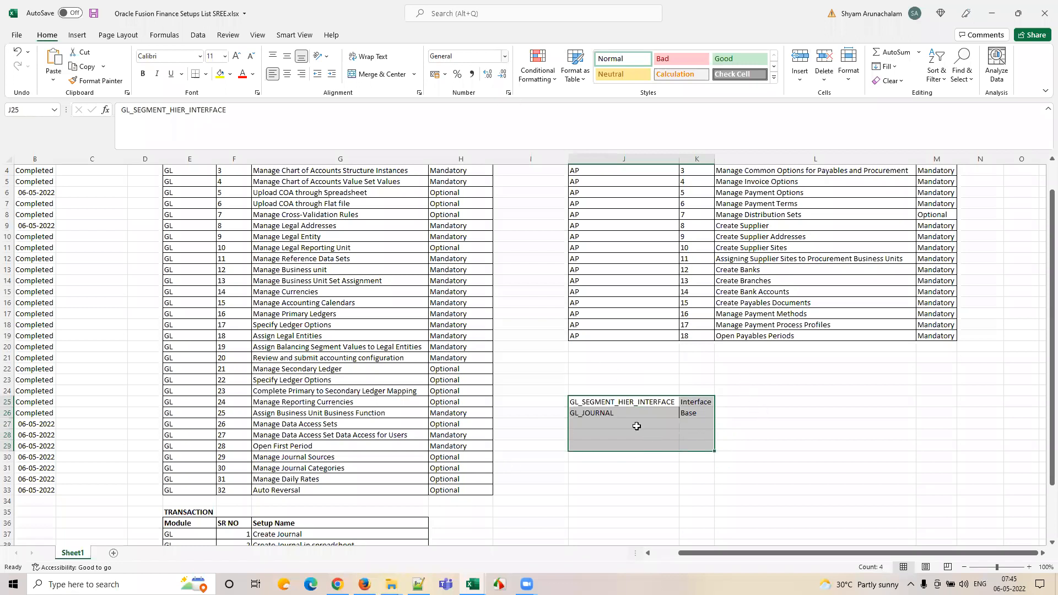
click(537, 162)
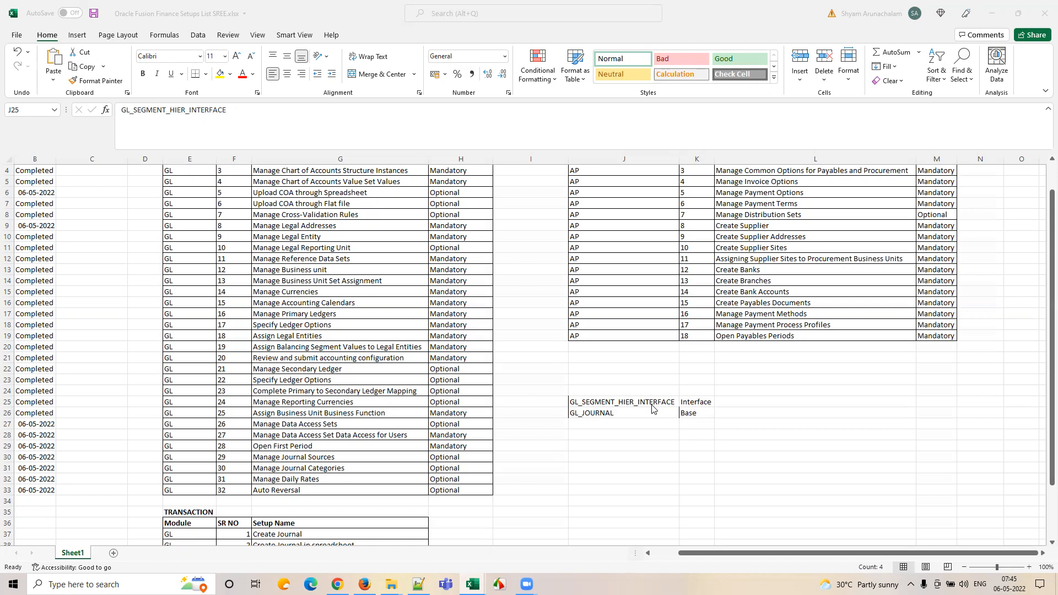
- Select the GL_JOURNAL entry in J26, and the GL_SEGMENT_HIER_INTERFACE and Interface entries in J25:K25
click(635, 415)
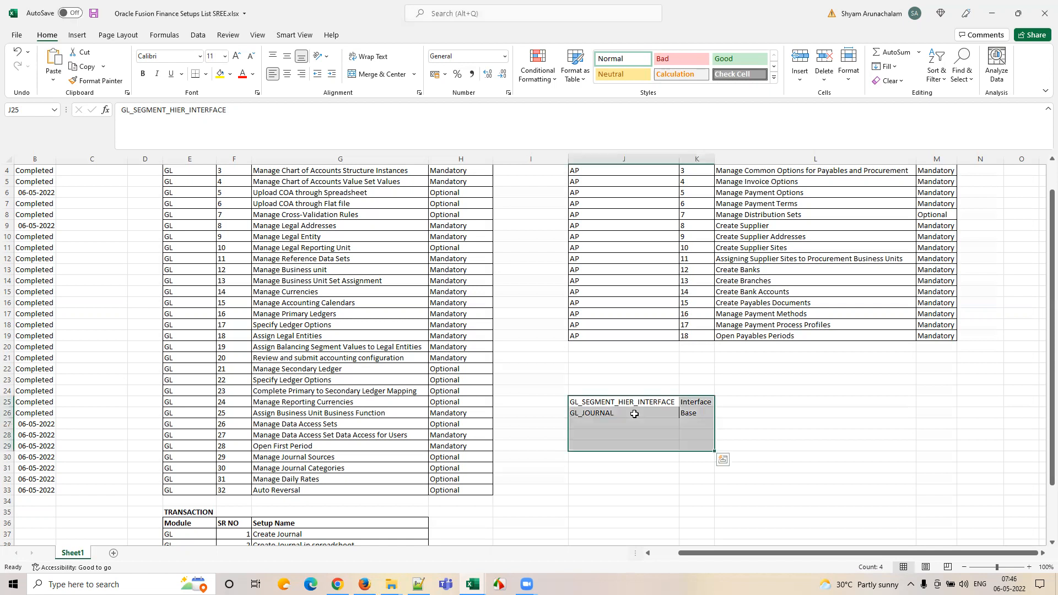
click(635, 414)
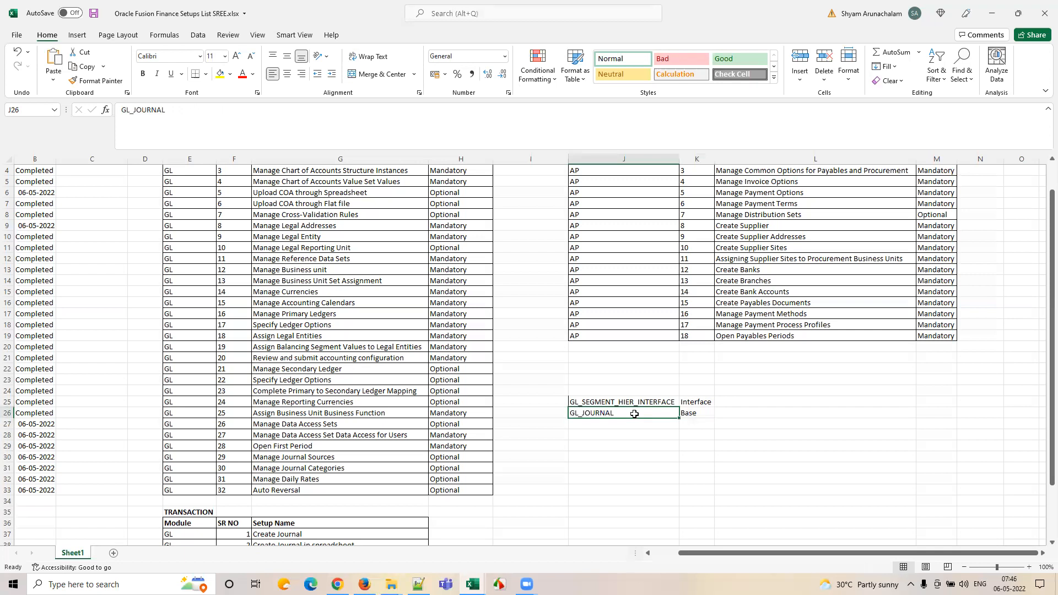
click(710, 415)
drag(638, 405, 688, 403)
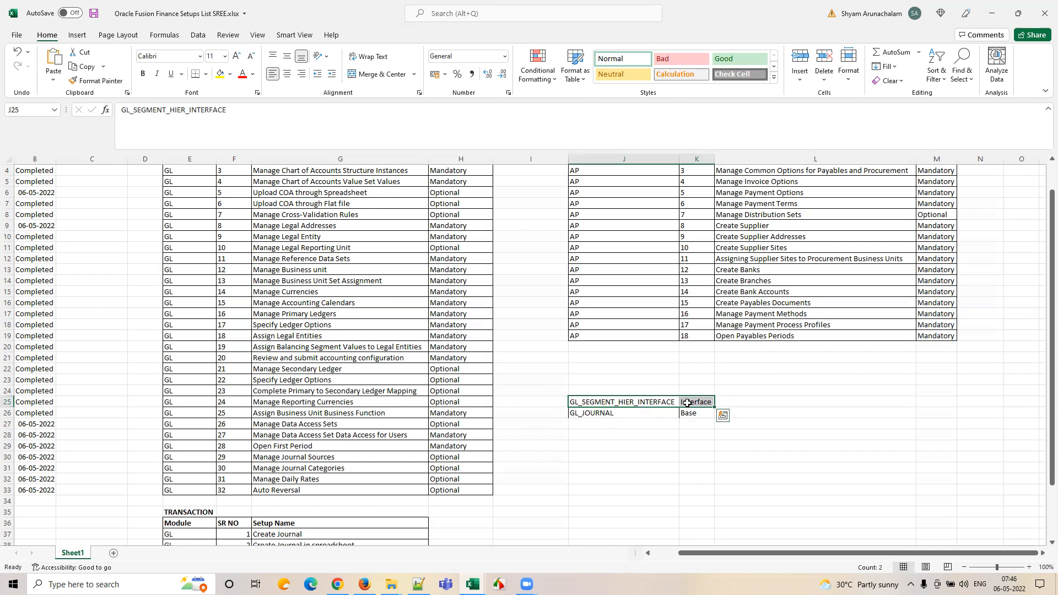
- Switch to the Sample COA Account Upload workbook and show its GL_SEGMENT_VALUES_INTERFACE sheet
click(473, 584)
click(451, 551)
click(473, 584)
click(513, 543)
click(263, 554)
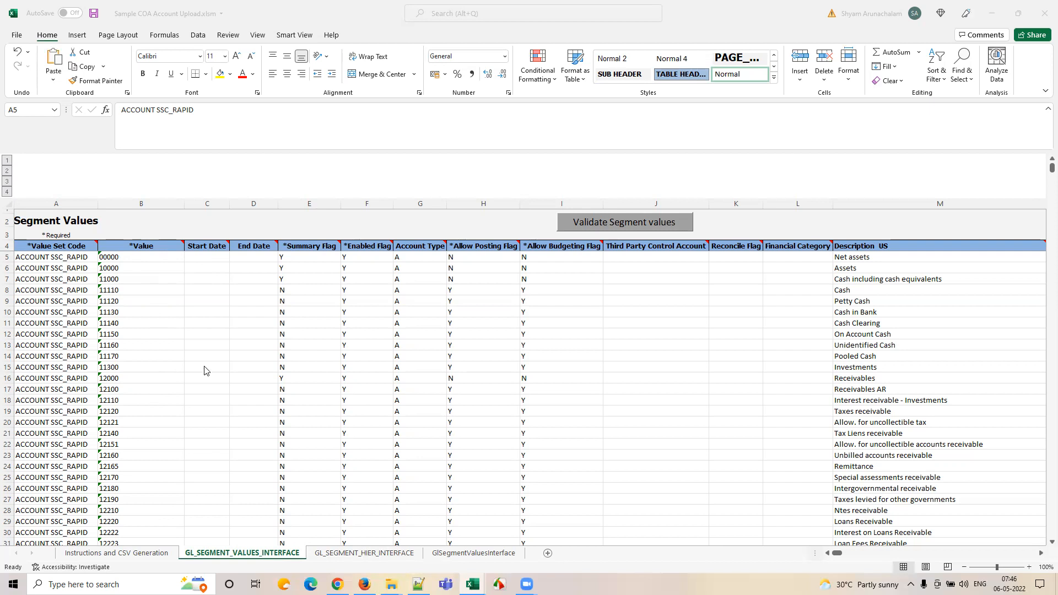
- Return to the Oracle Fusion Finance Setups List workbook and select both table names with their labels in J25:K26
mouse_move(473, 584)
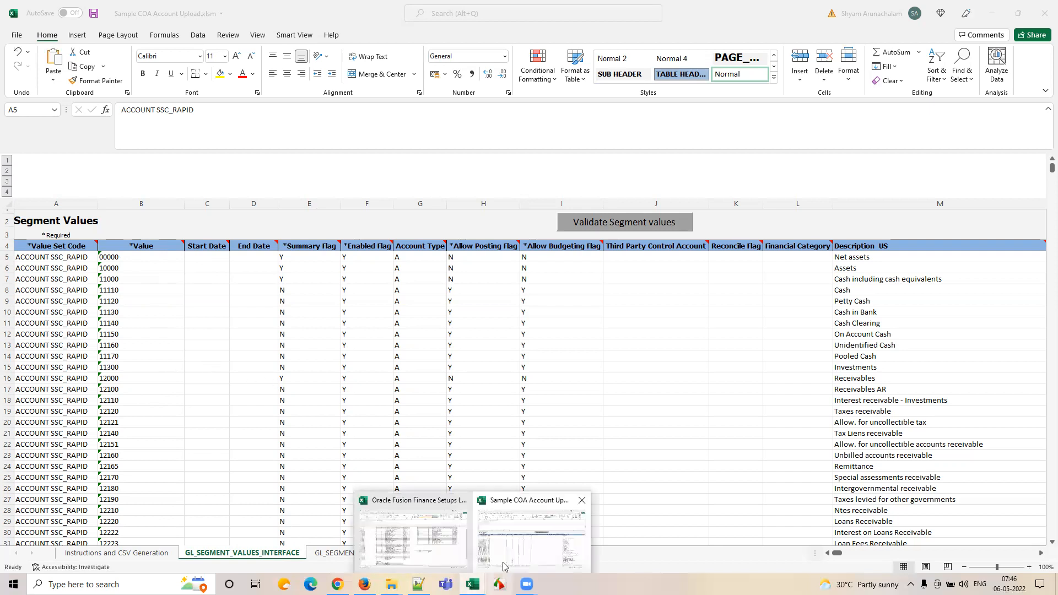
click(455, 554)
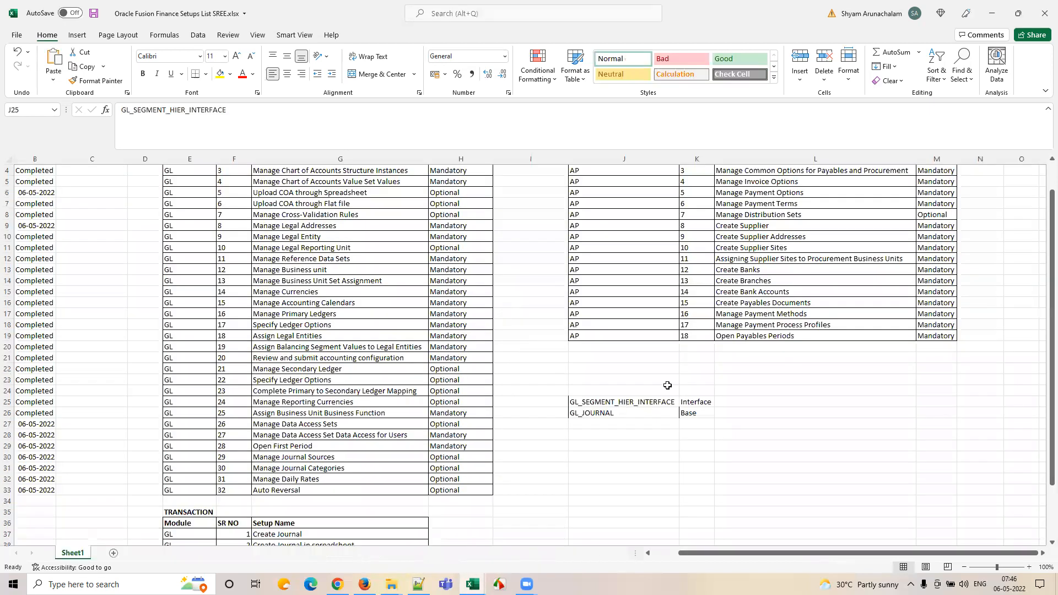
click(605, 415)
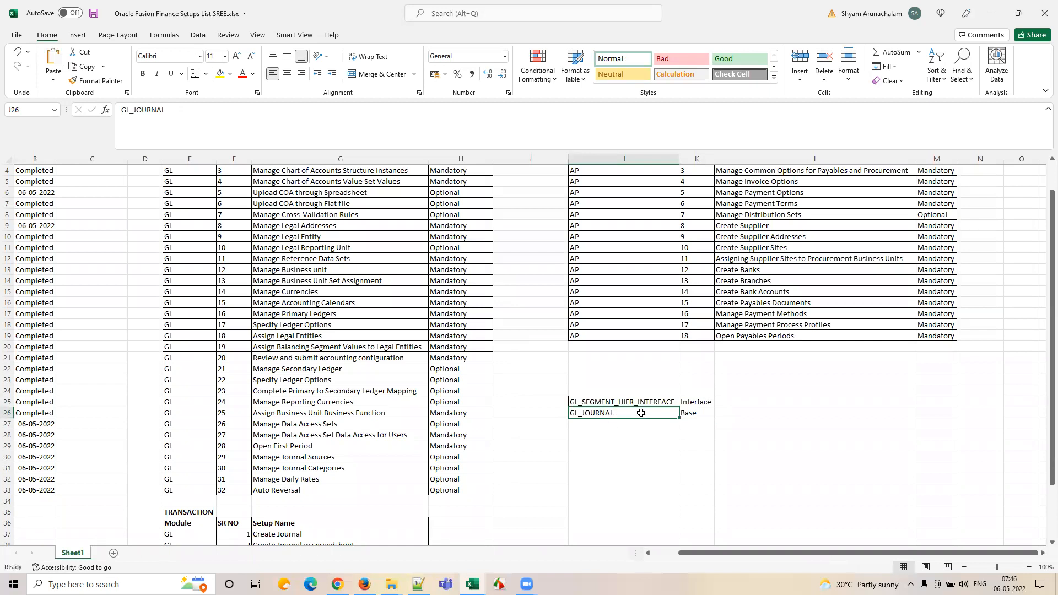
key(ctrl+v)
drag(639, 400, 685, 413)
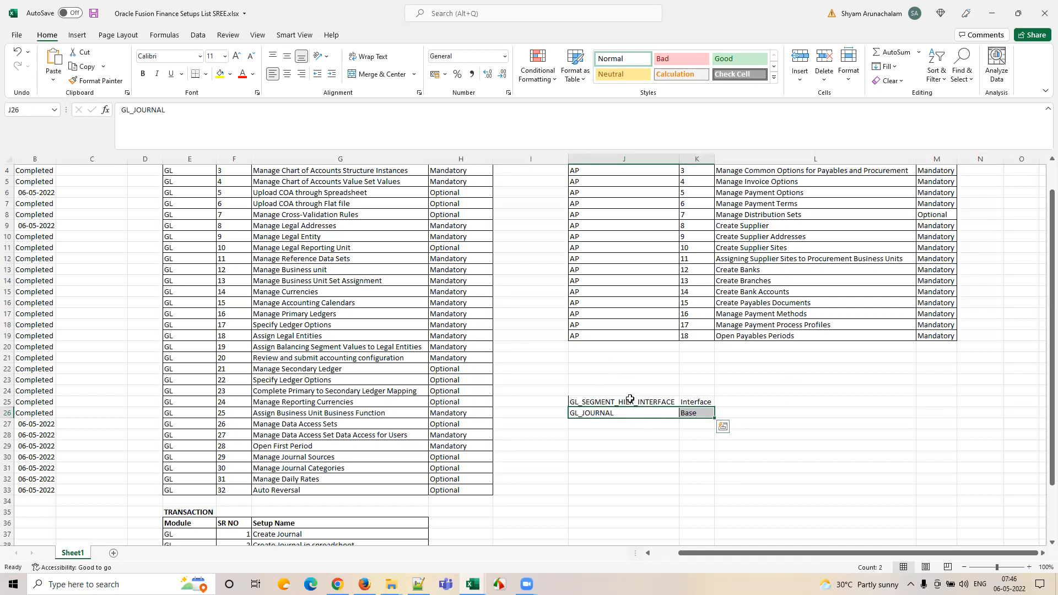
click(631, 402)
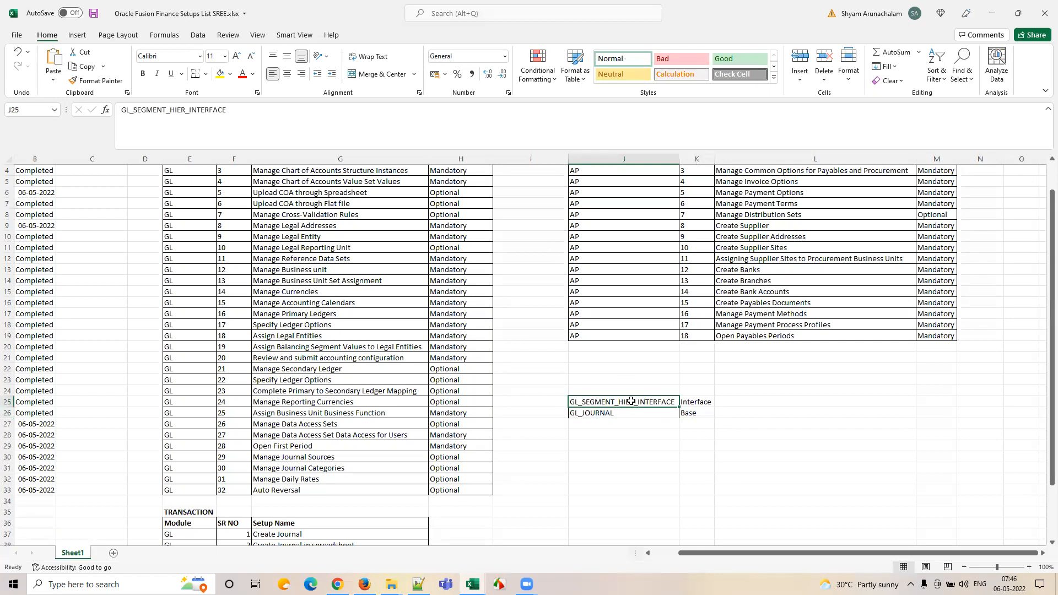
click(638, 413)
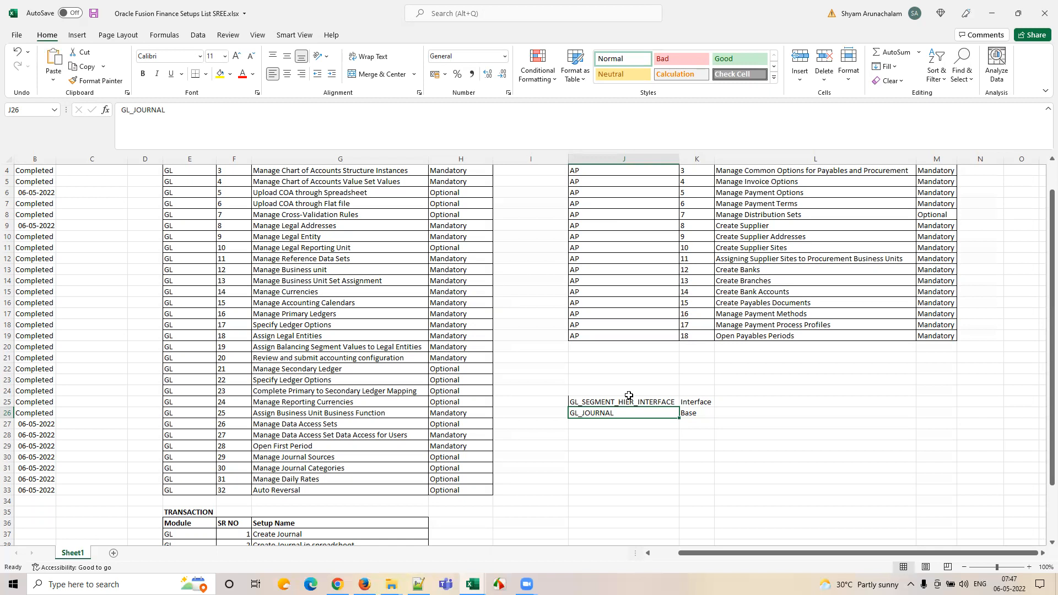
drag(611, 403, 691, 408)
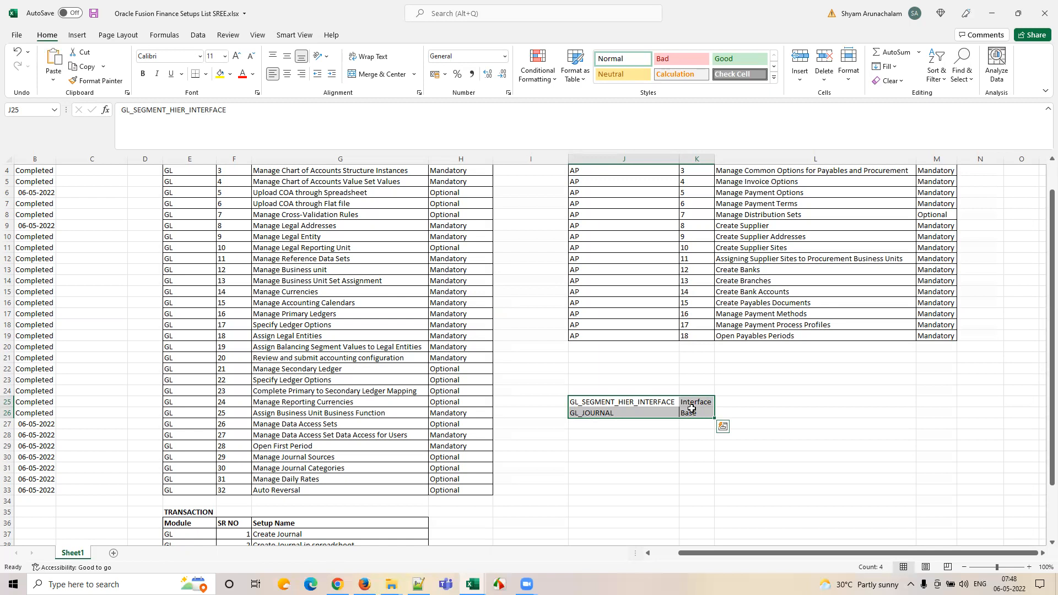
- Switch to the Journals page in Chrome, download and open the journal corrections spreadsheet through Correct Import Errors, and redisplay the task list
click(362, 583)
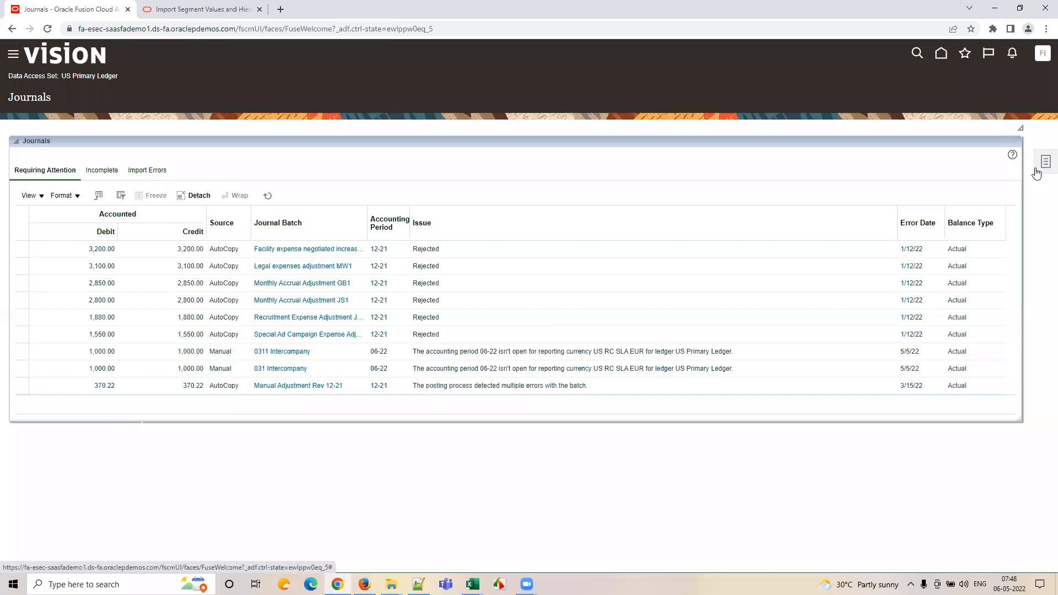
click(1046, 165)
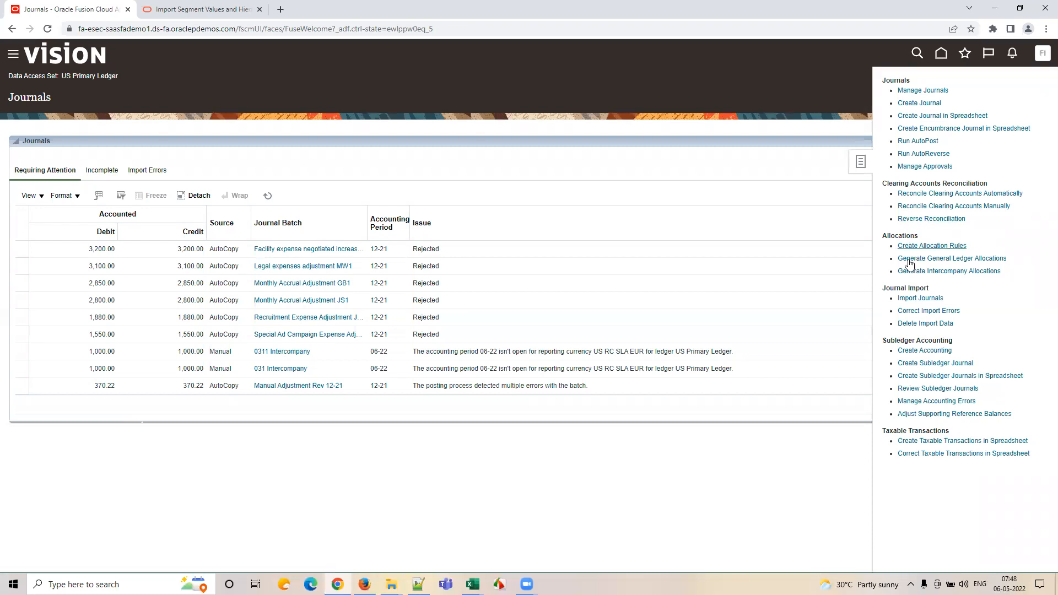
click(932, 313)
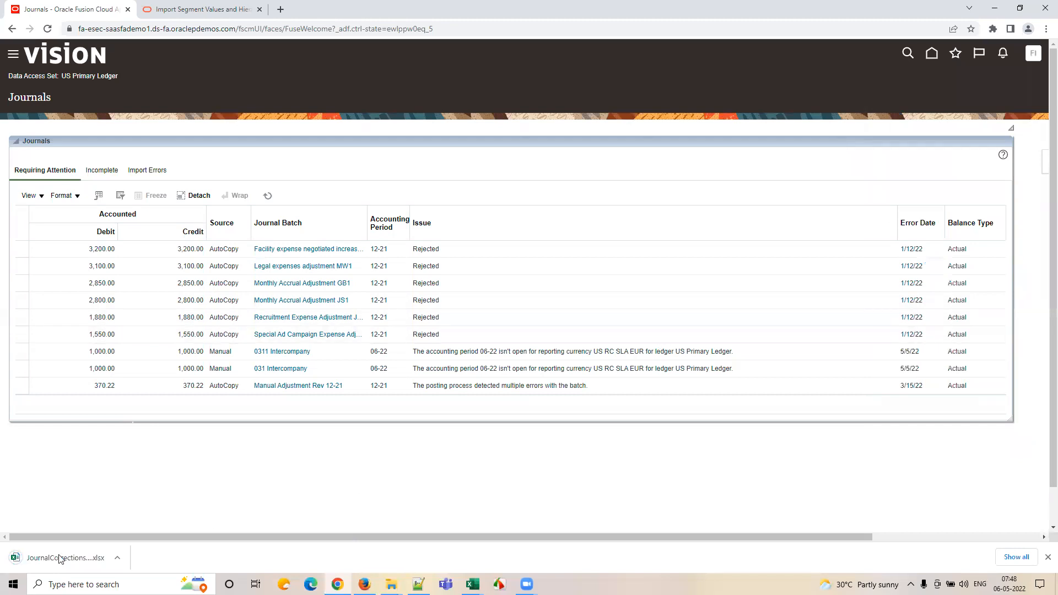
click(48, 562)
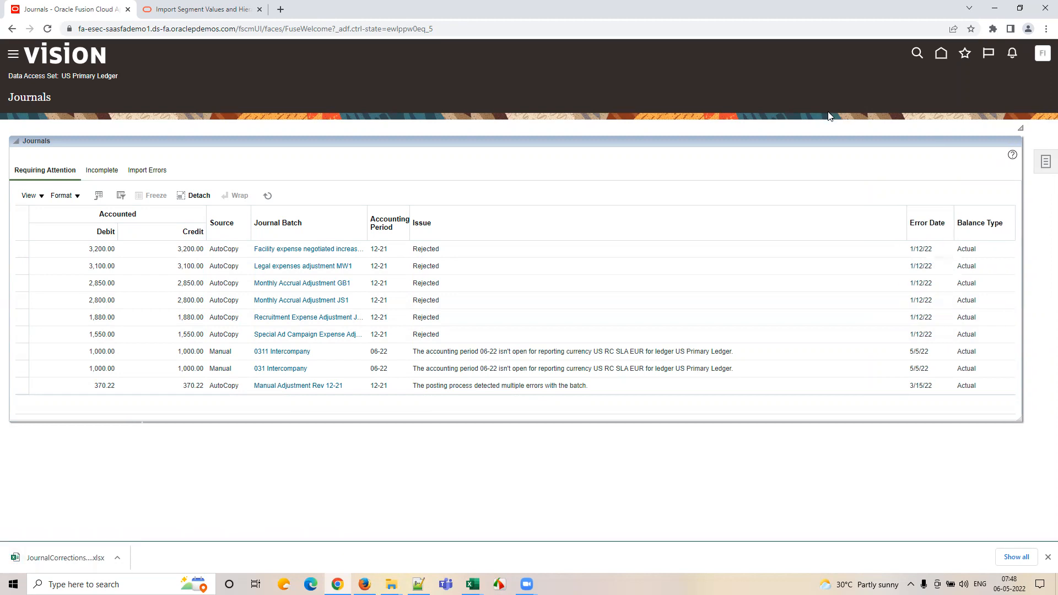
click(1045, 162)
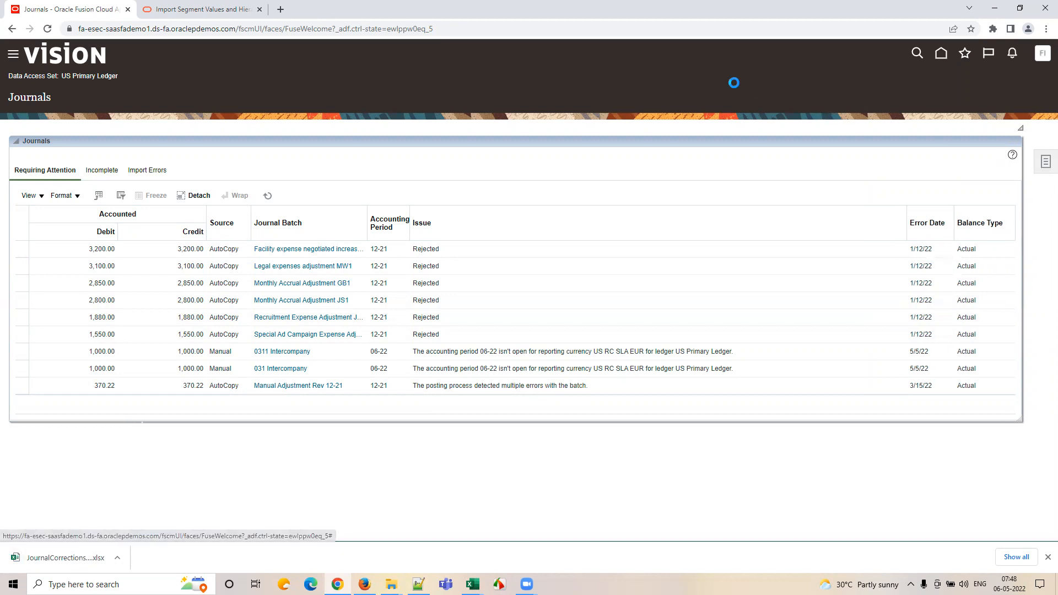
- Switch to the Excel setups list and select the GL_SEGMENT_HIER_INTERFACE entry with its Interface label in J25:K25
mouse_move(472, 584)
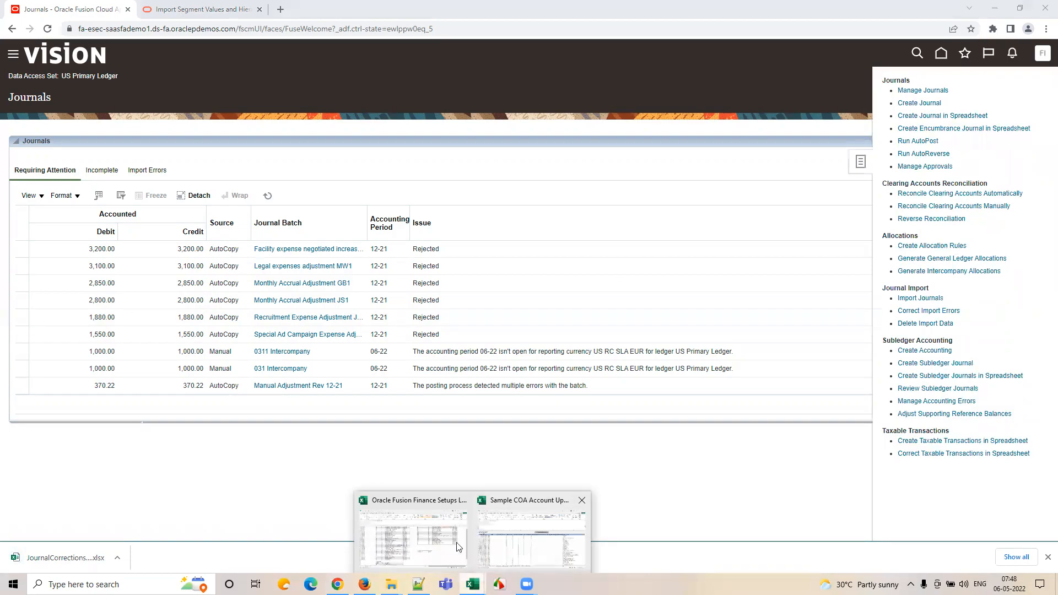
click(430, 524)
click(605, 403)
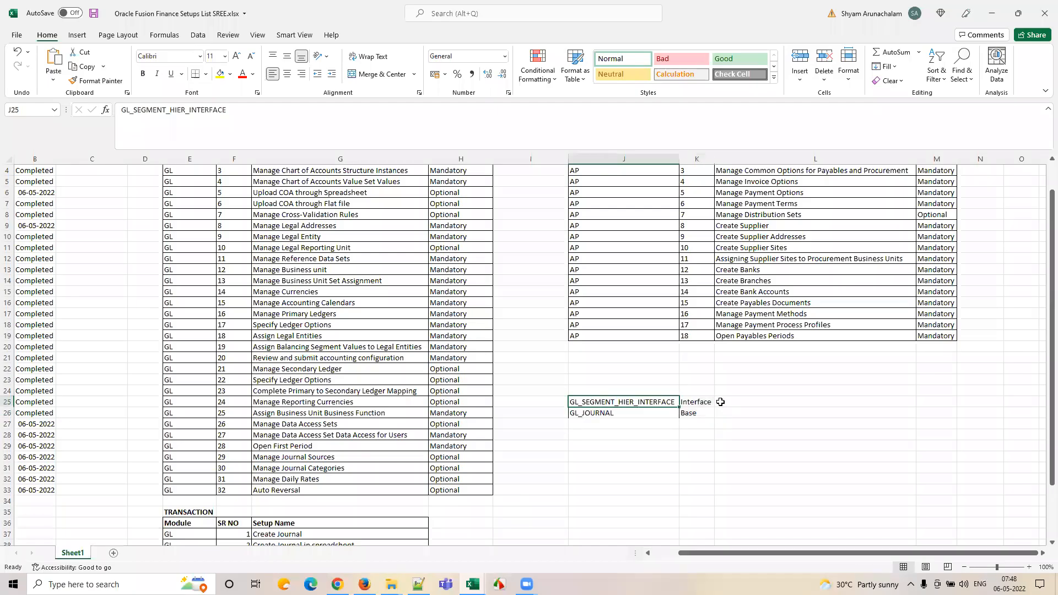
drag(632, 402, 696, 398)
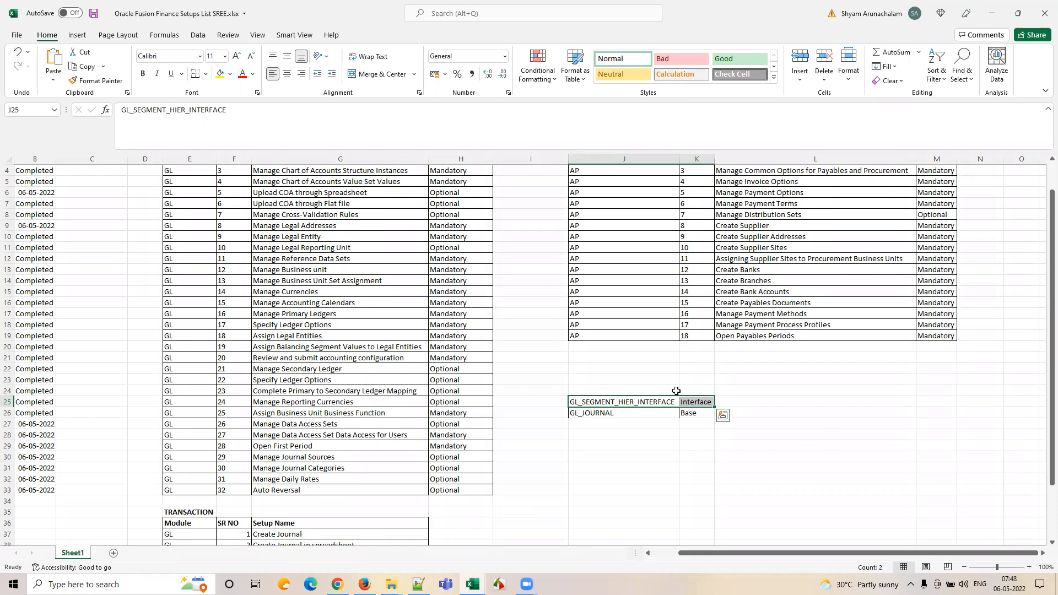
- Check the Sample COA Account Upload workbook, return to the setups list, and select the GL_JOURNAL row and the empty cell L26 beside it
mouse_move(473, 582)
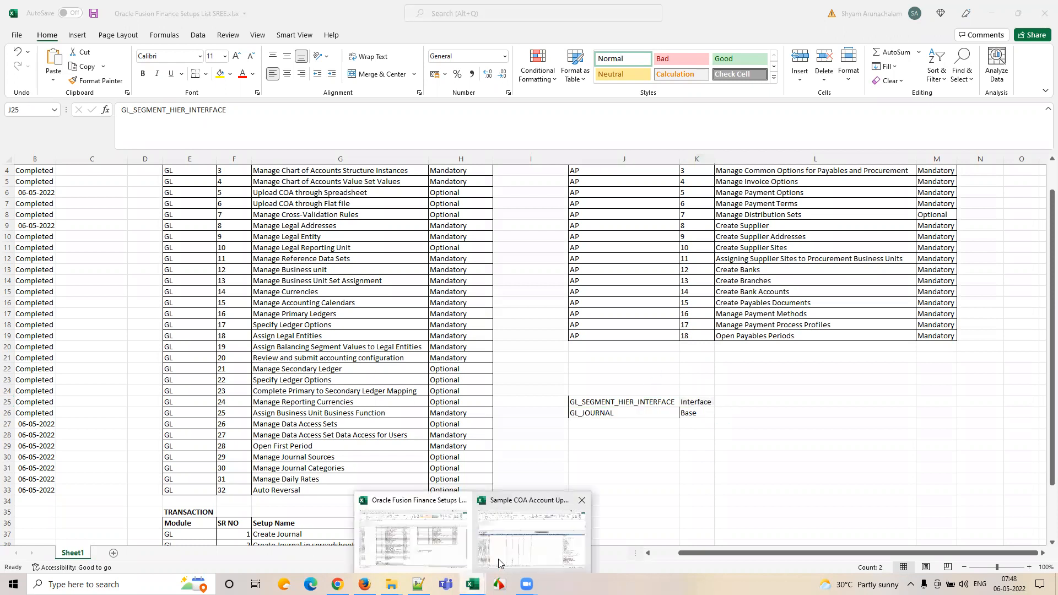
click(494, 501)
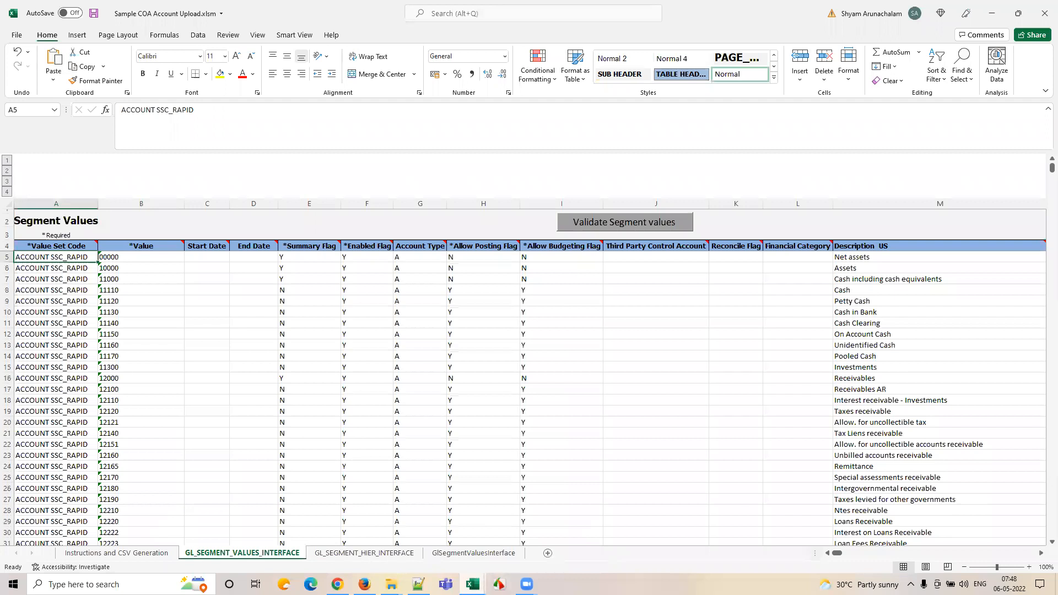
click(473, 584)
click(439, 562)
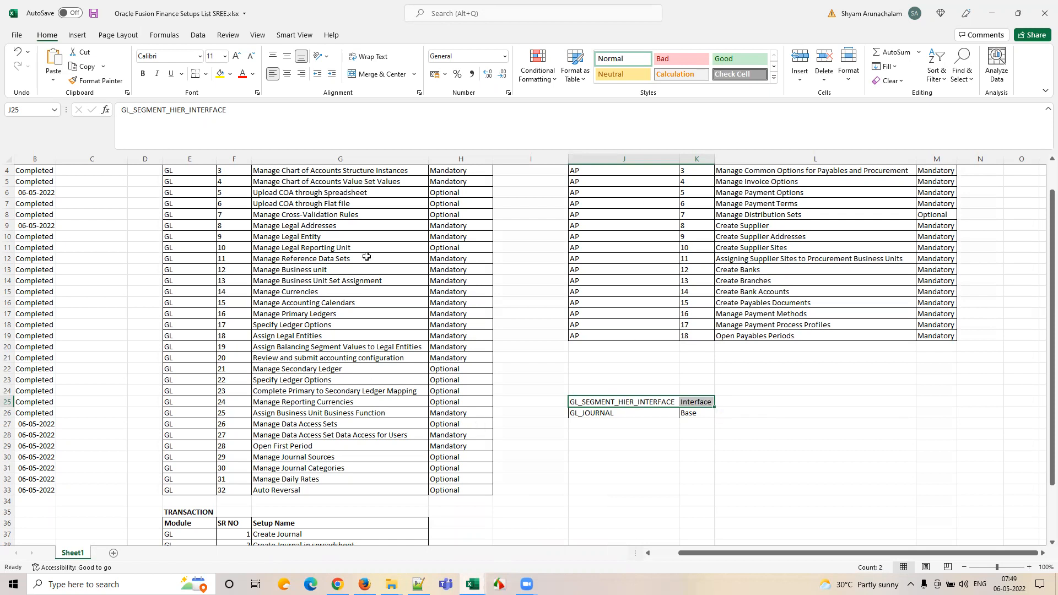
click(745, 402)
drag(644, 417, 665, 415)
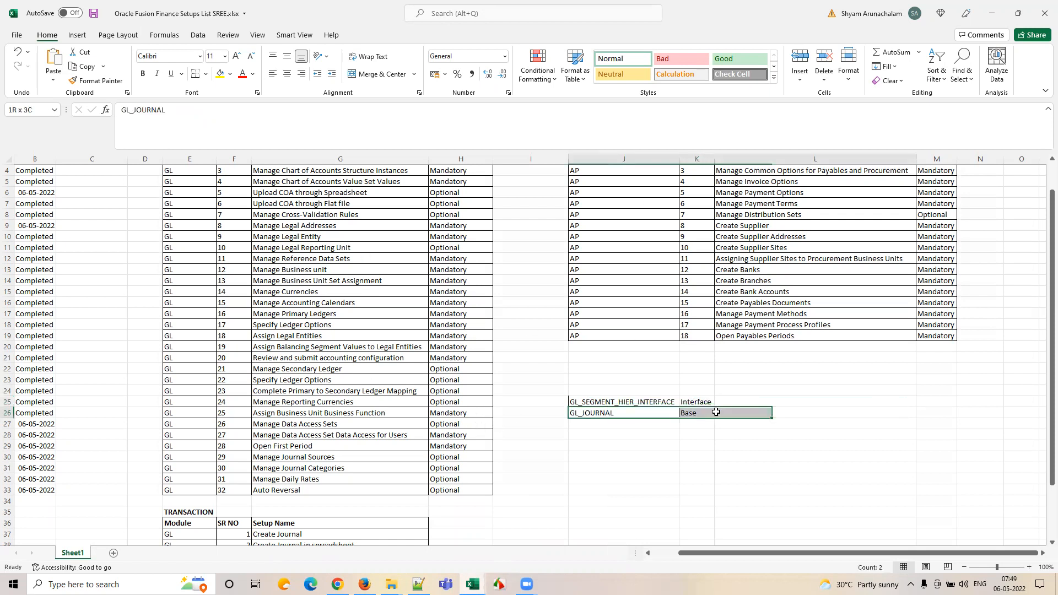
click(749, 416)
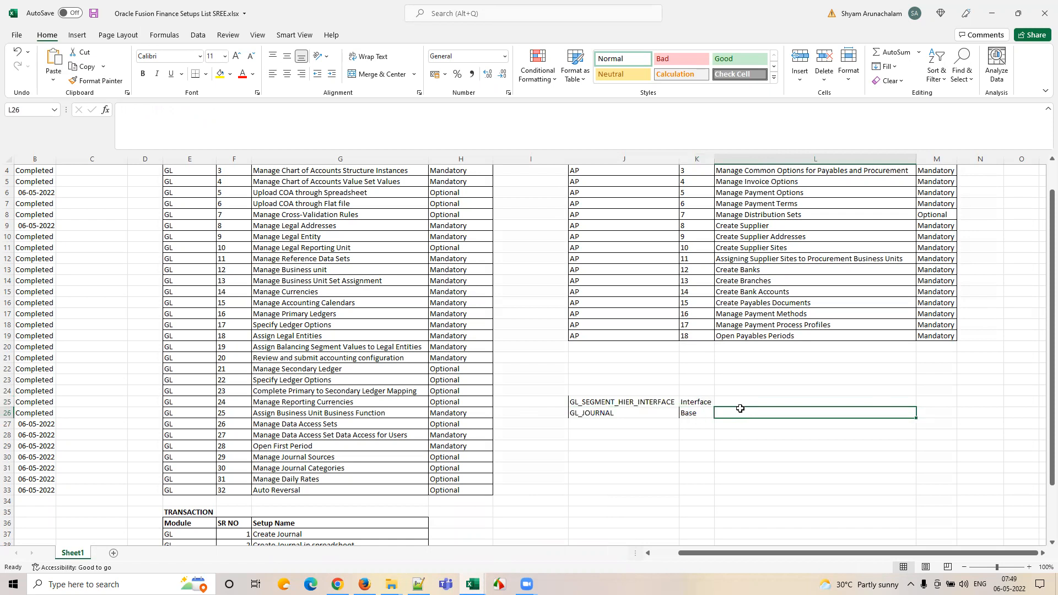
- Switch to the Sample COA Account Upload workbook and select the first Summary Flag value in cell E5
click(338, 584)
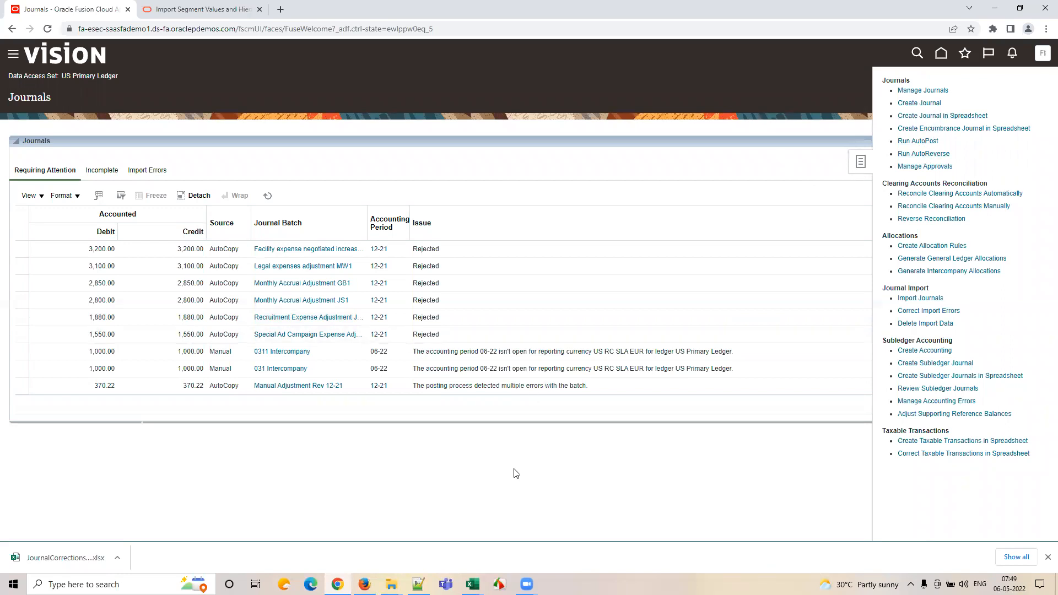
mouse_move(473, 584)
click(526, 545)
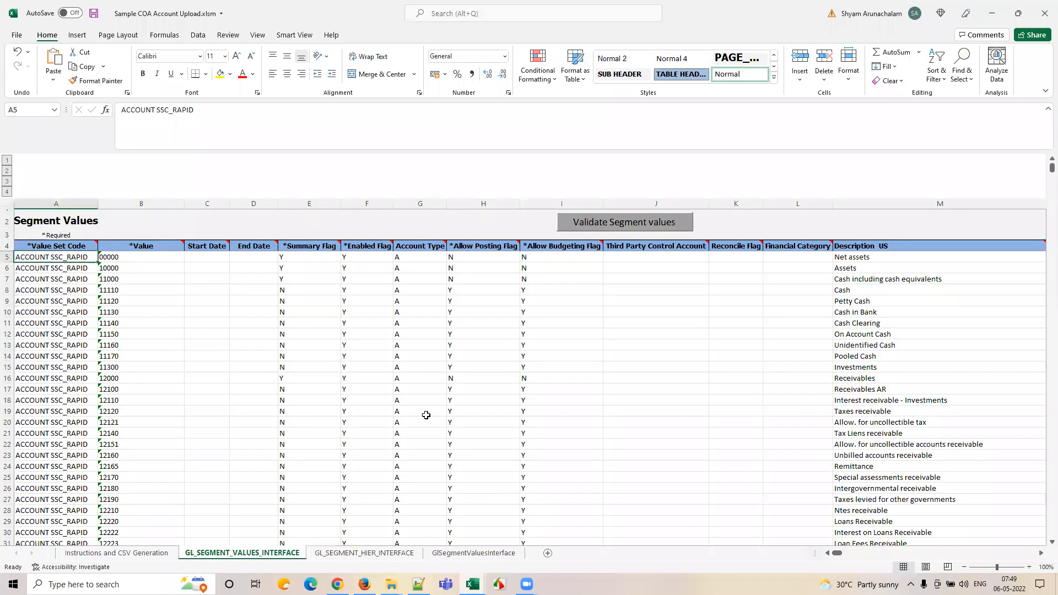
click(303, 279)
click(301, 258)
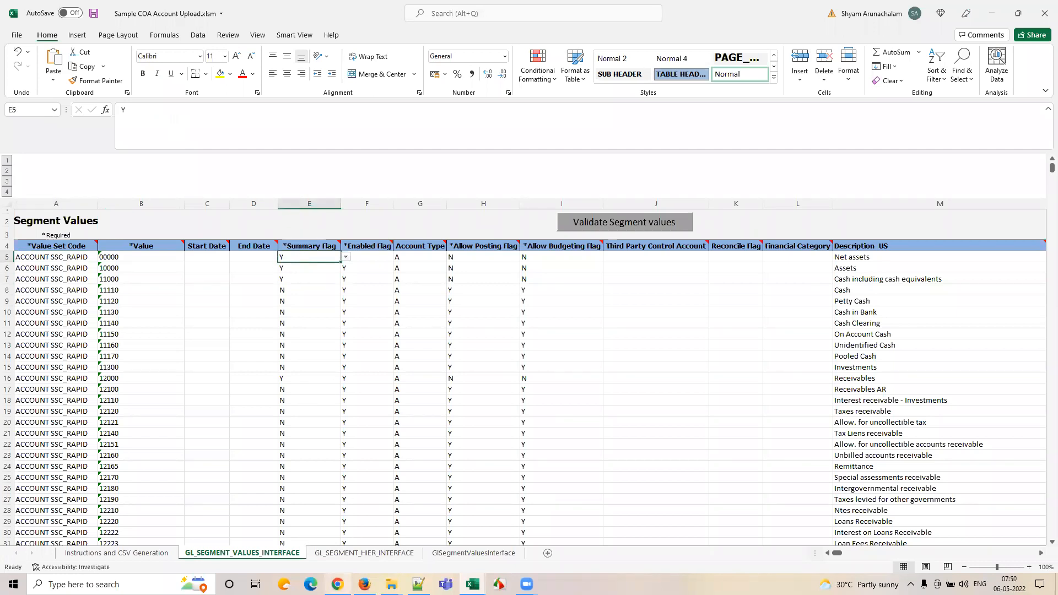
- Switch to the Journals page in Chrome, dismiss the downloads bar and collapse the task list
click(337, 584)
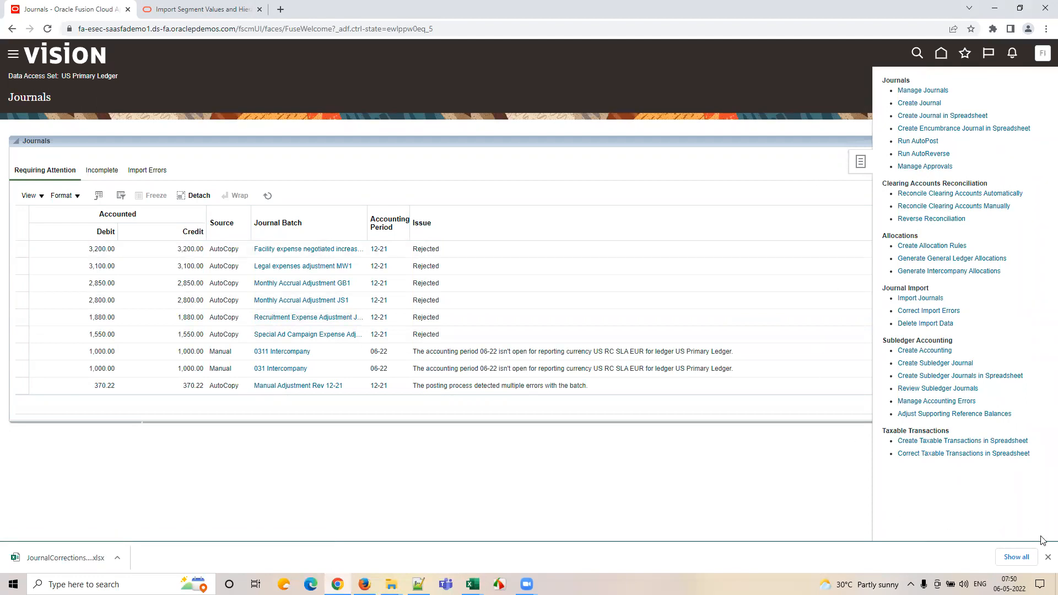
click(1048, 557)
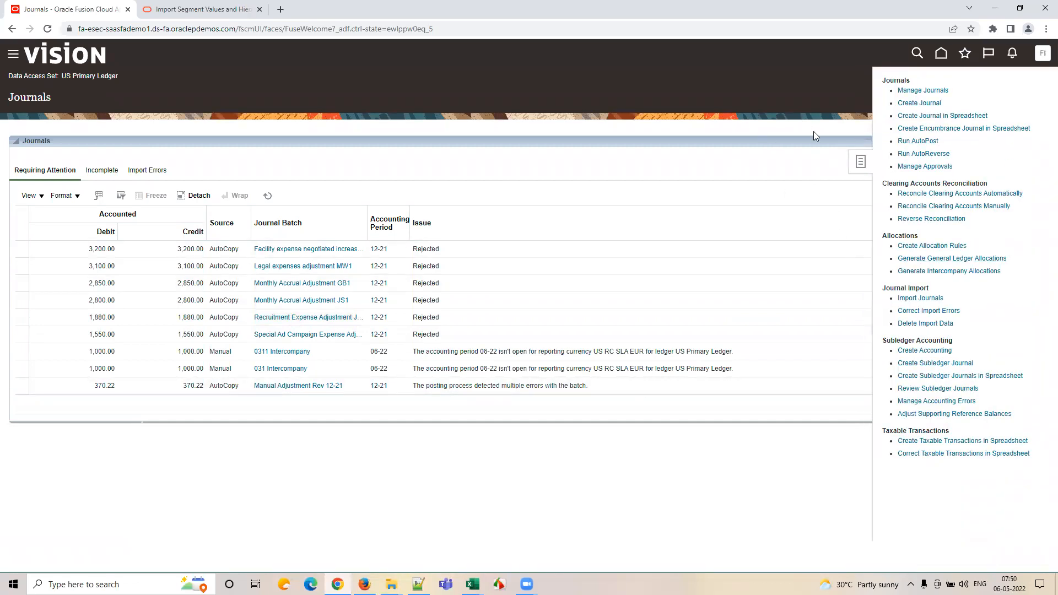
click(853, 170)
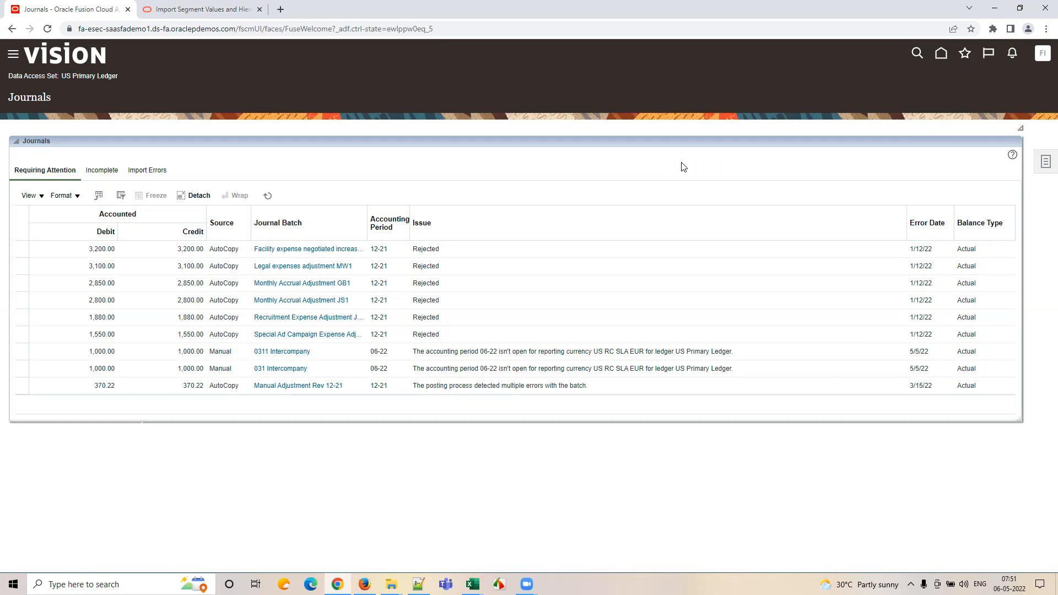
- Switch to the Oracle Fusion home page in Firefox
click(474, 582)
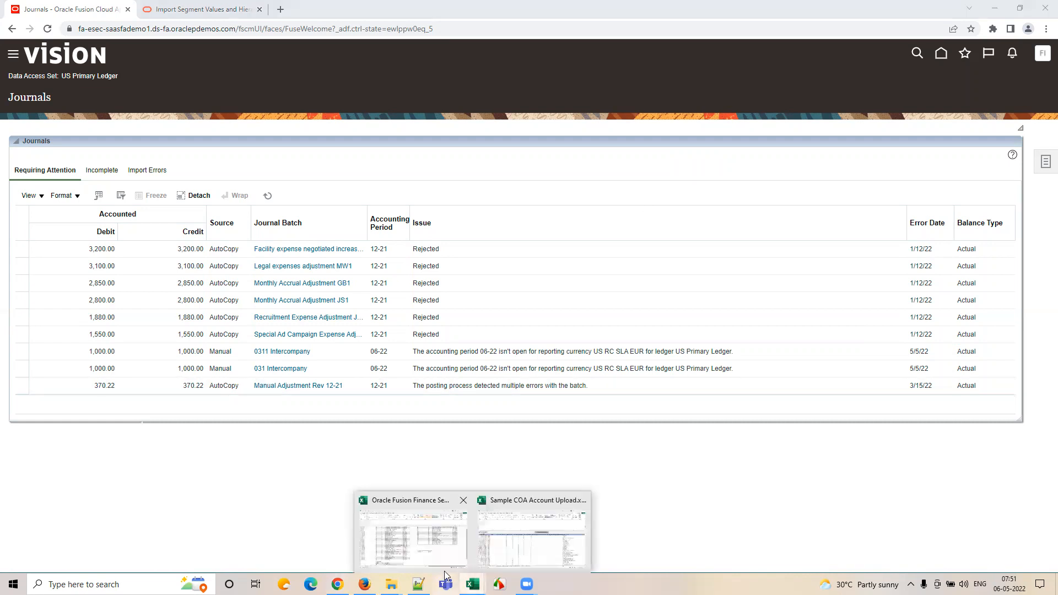
click(302, 401)
click(365, 584)
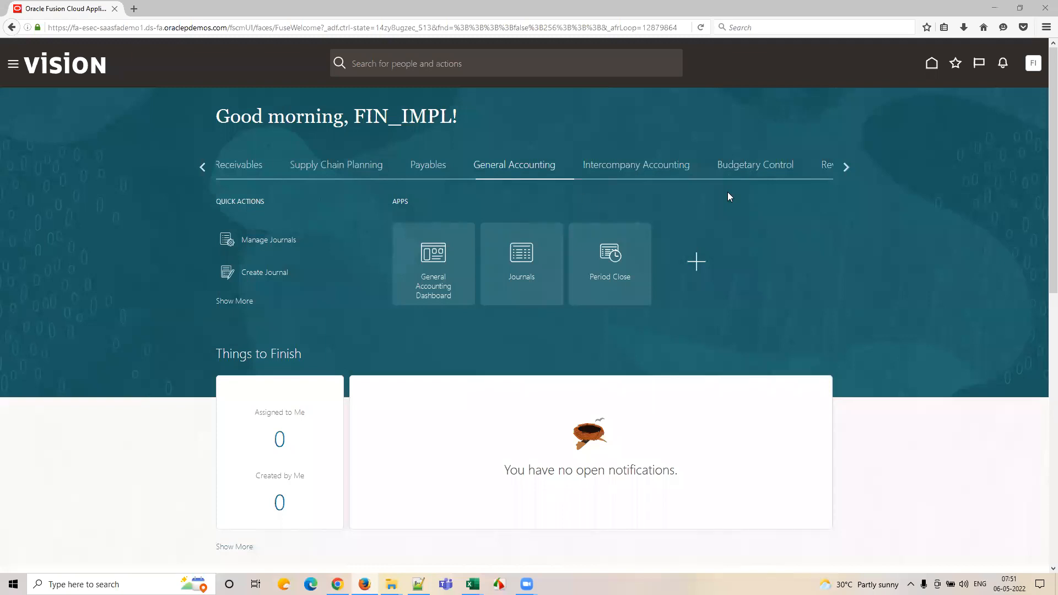
- Open File Import and Export from the Tools group and start a new file upload
click(848, 167)
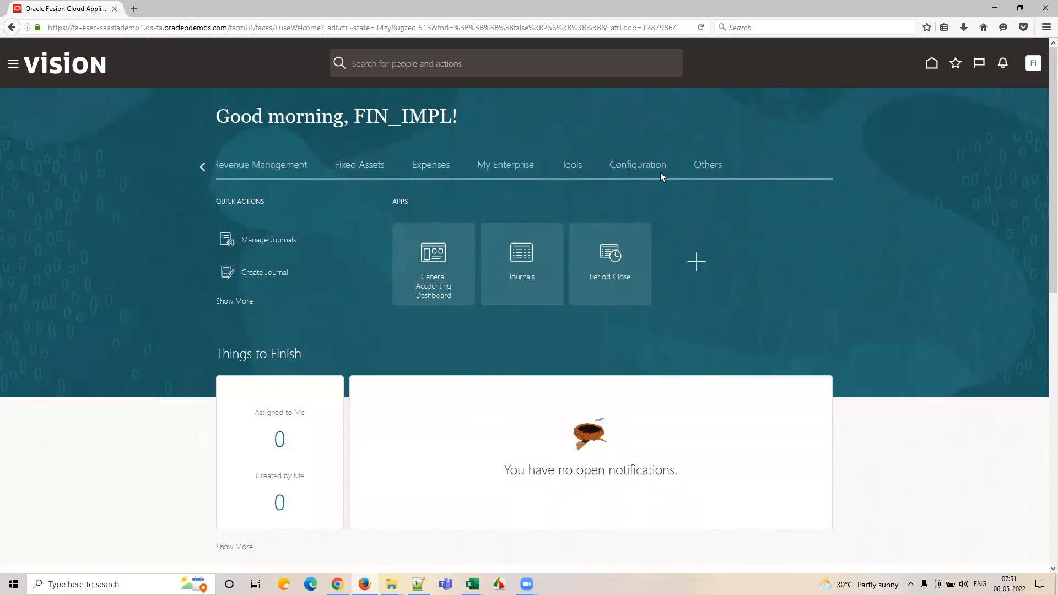
click(553, 164)
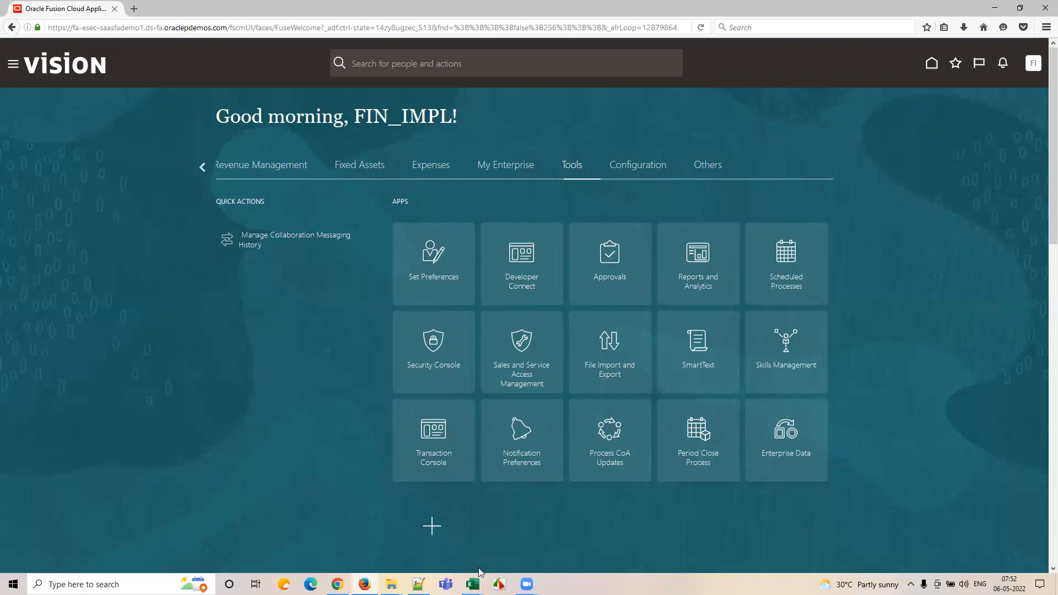
click(473, 584)
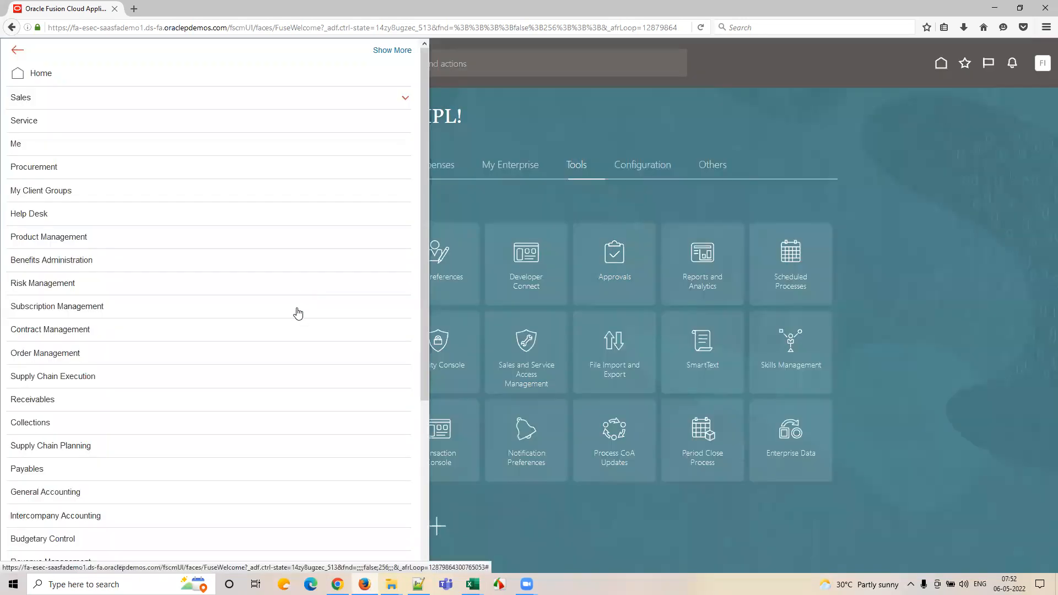
scroll(299, 298, down, 4)
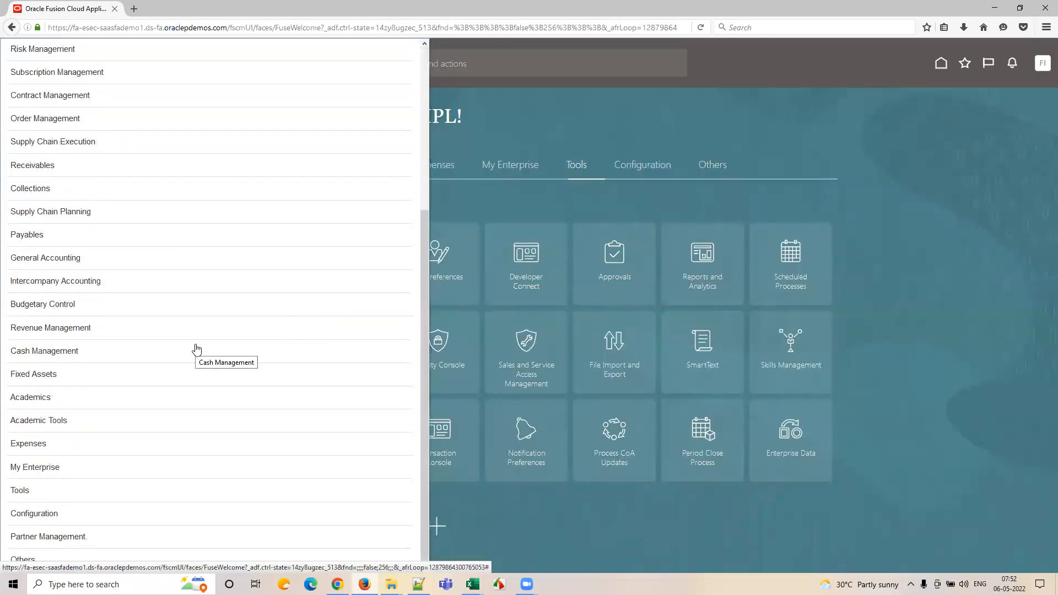
click(114, 492)
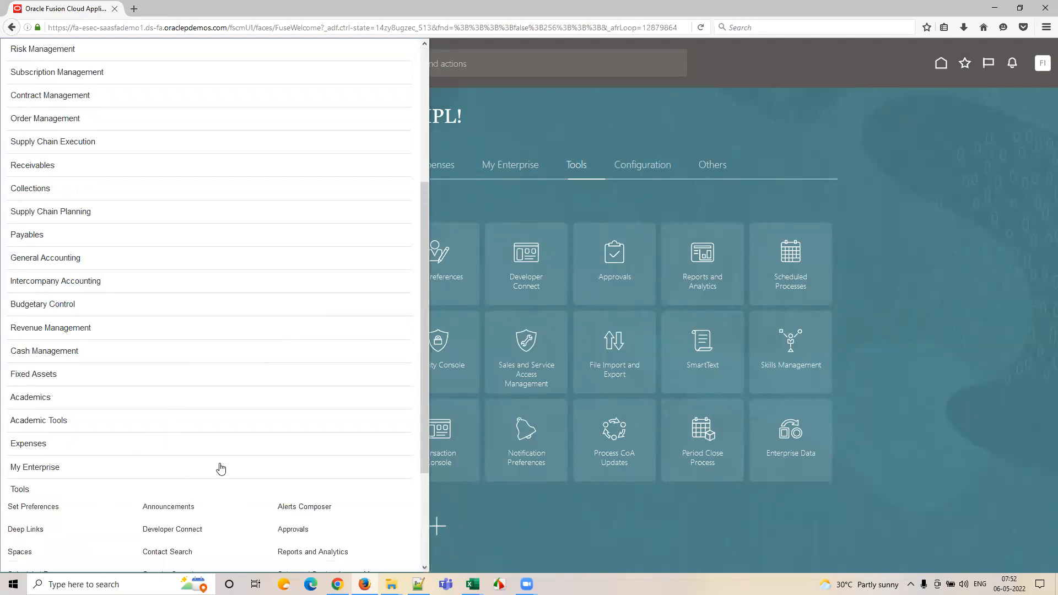
scroll(220, 467, down, 3)
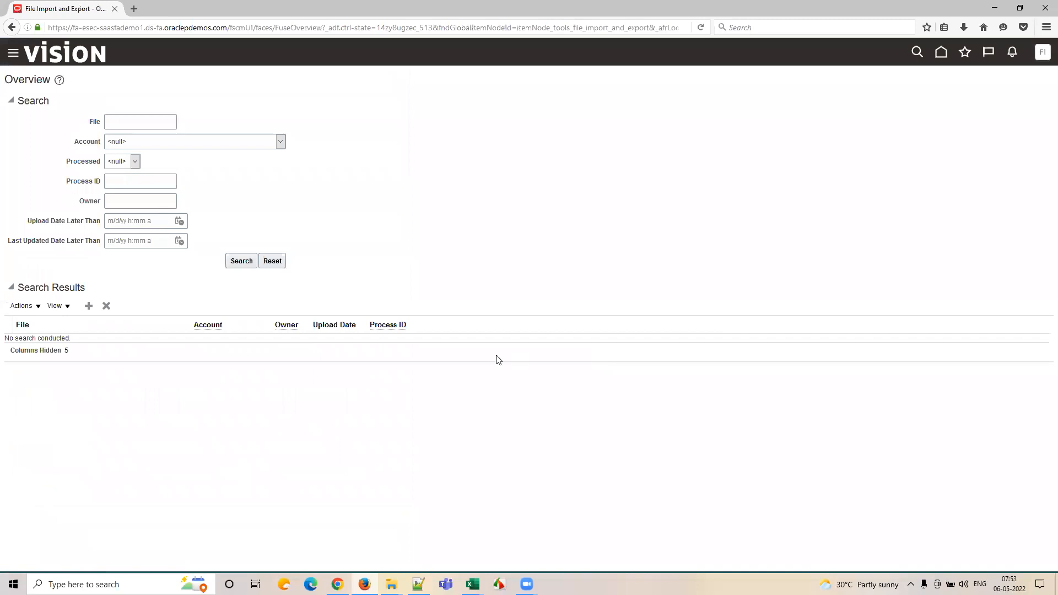
click(89, 306)
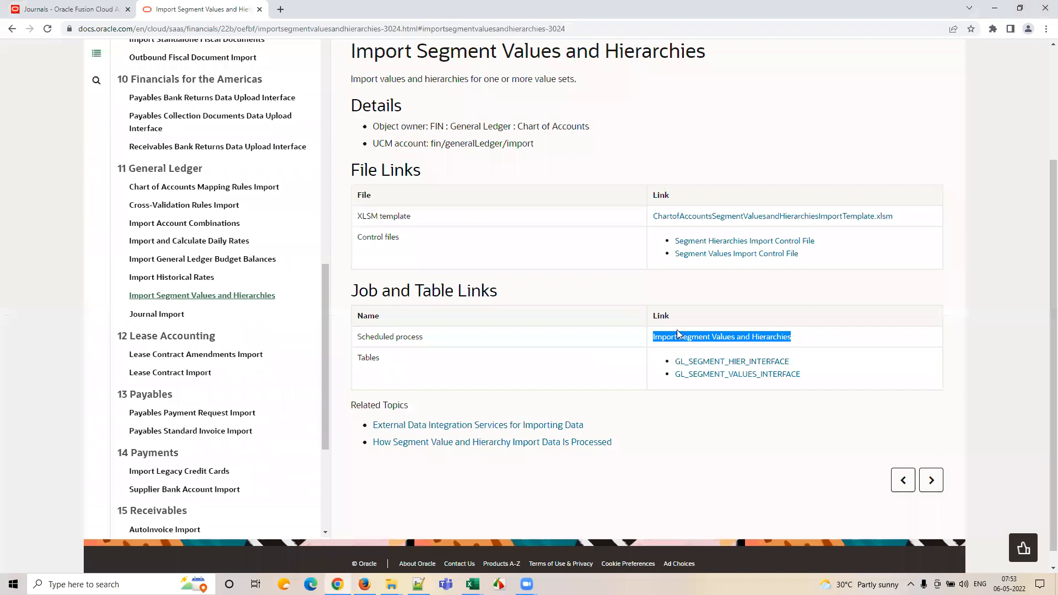
- Look up the UCM account in Chrome on the Import Segment Values and Hierarchies page, then return to the upload in Firefox
click(692, 430)
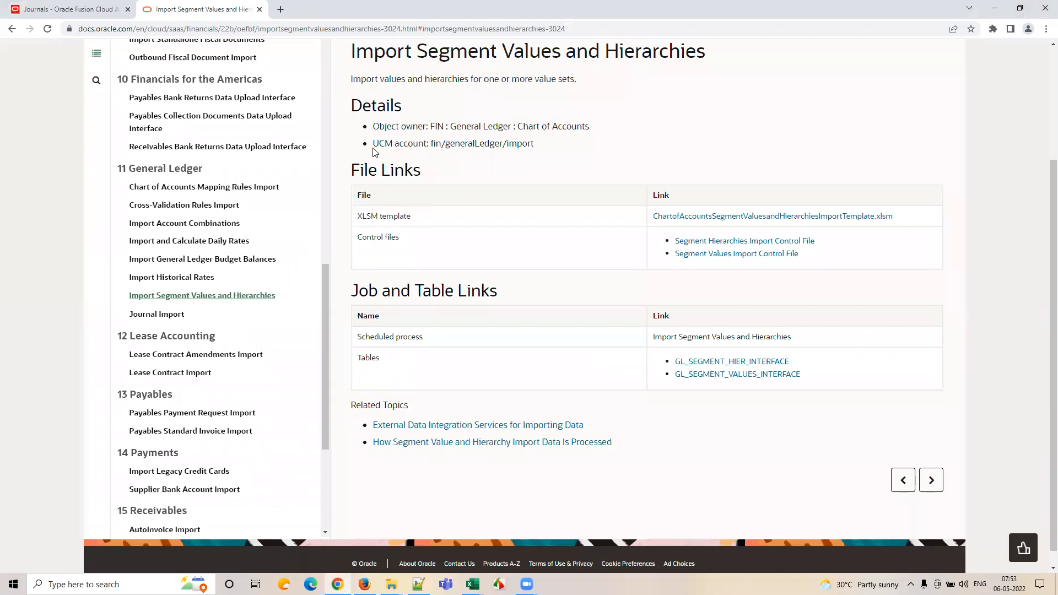
drag(374, 145, 548, 150)
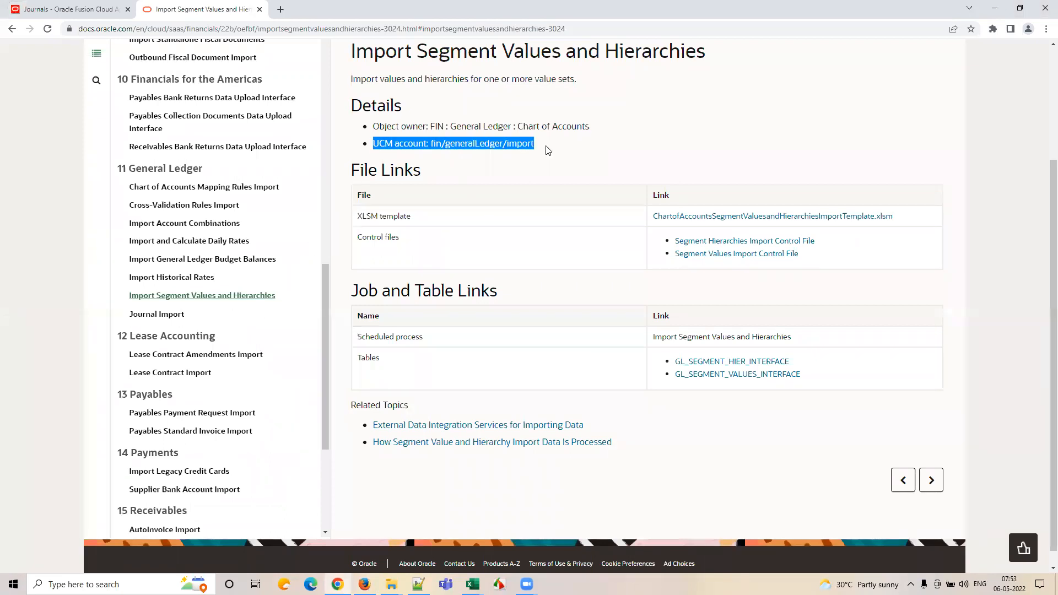
click(432, 143)
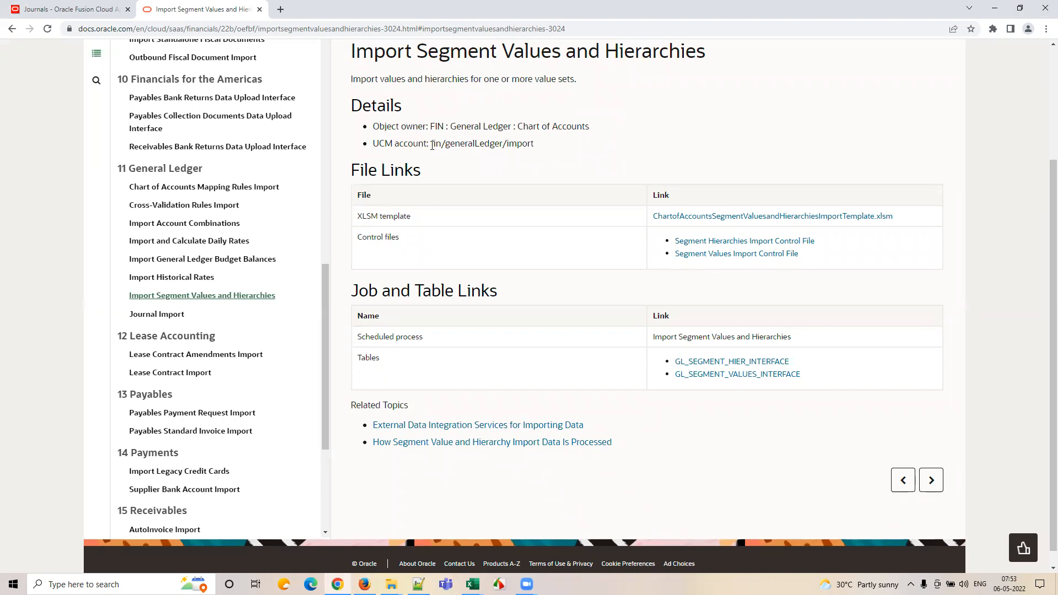
drag(432, 145, 540, 150)
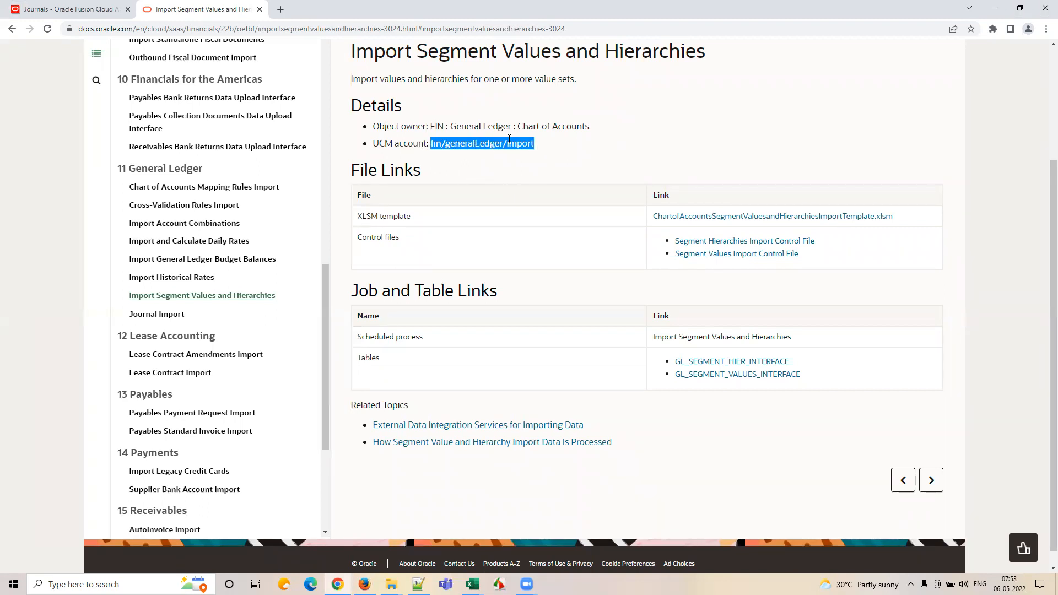
click(364, 584)
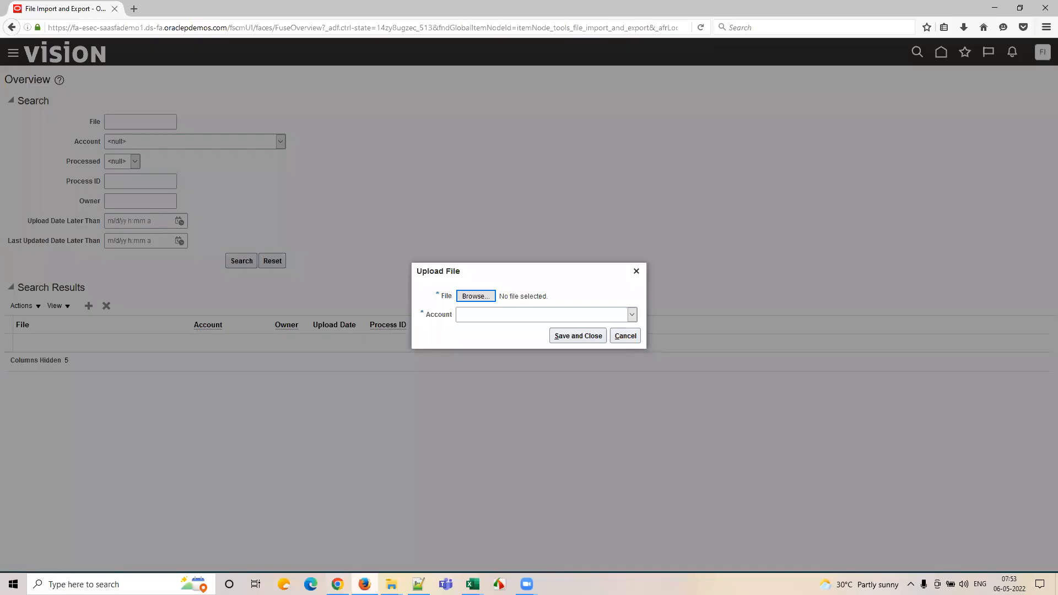
- Choose glsegmentvaluesandhierarchy.zip from the Downloads folder as the file to upload
click(482, 299)
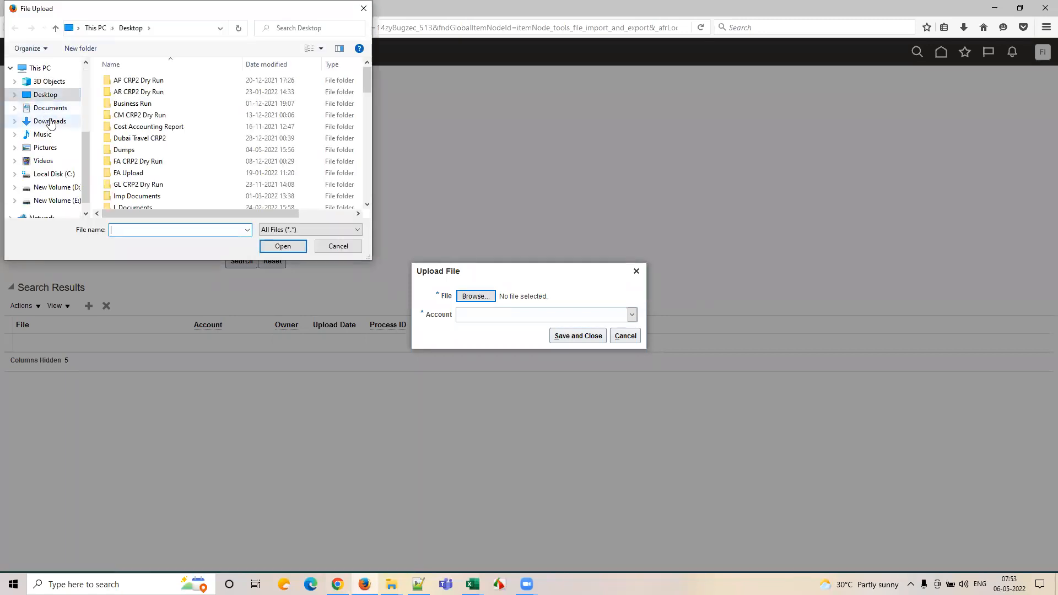
click(49, 121)
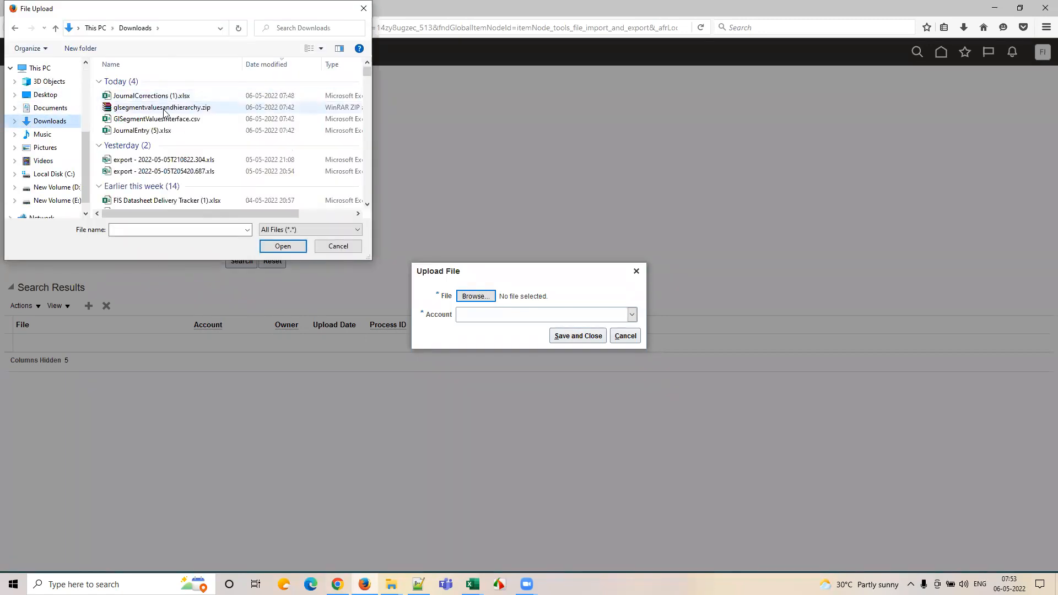
click(164, 109)
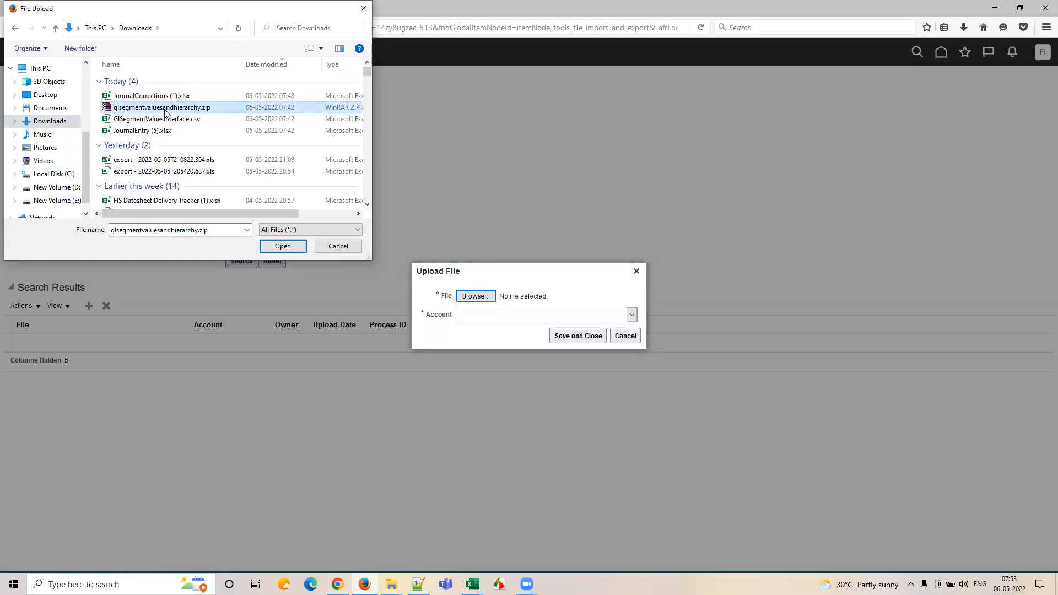
click(282, 247)
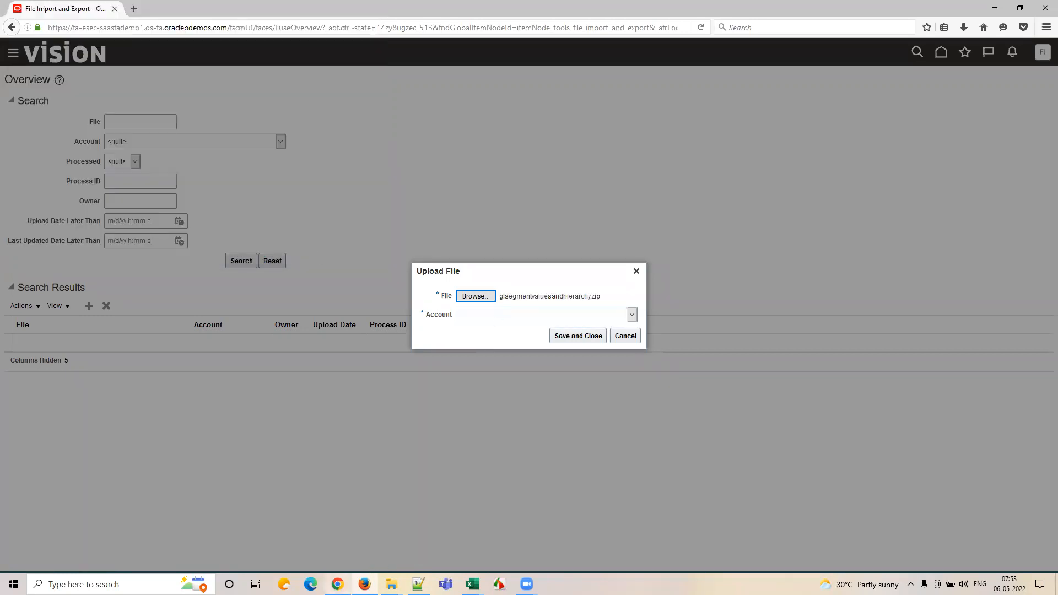
- Set the upload account to fin/generalLedger/import, and save the file upload
click(338, 584)
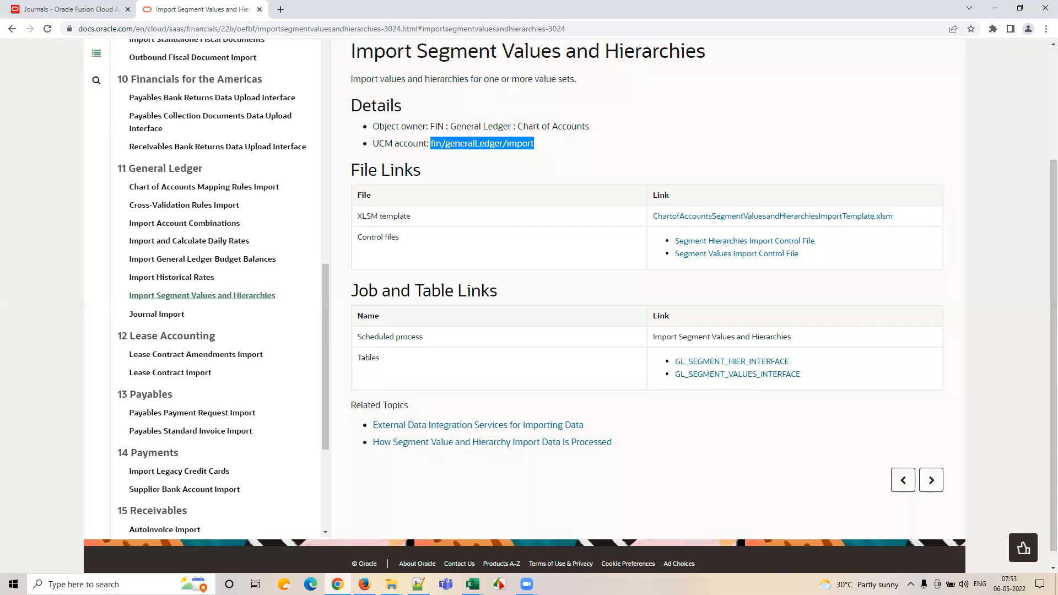
click(365, 585)
click(491, 315)
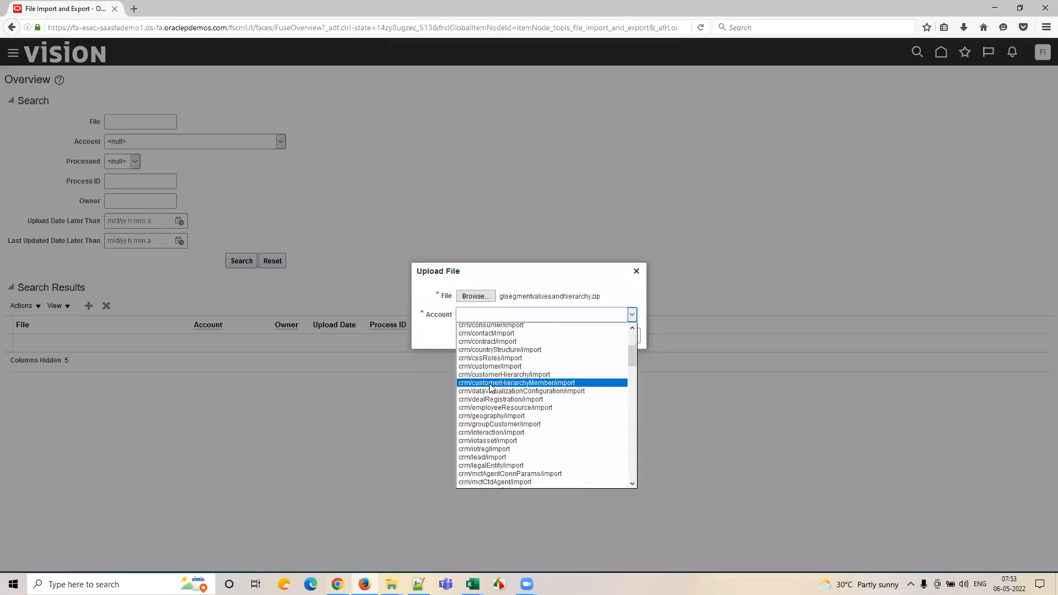
scroll(505, 380, down, 15)
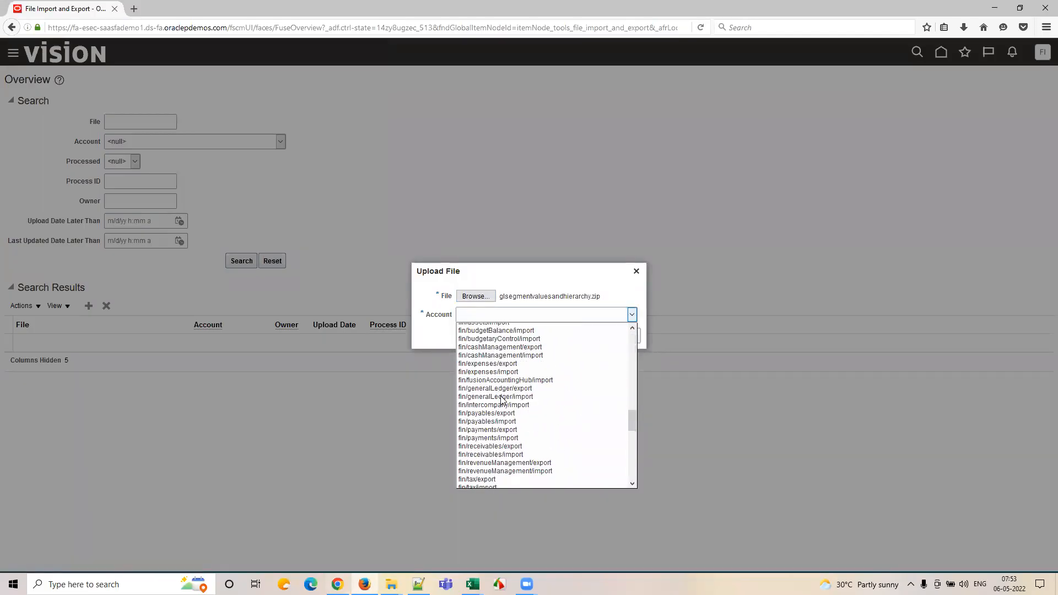
click(498, 397)
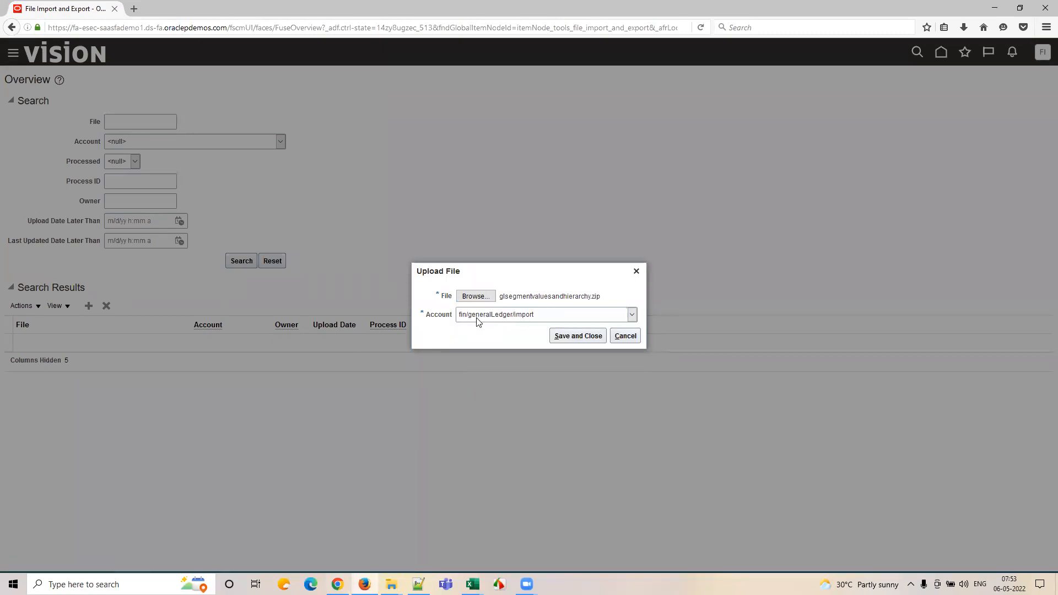
click(572, 342)
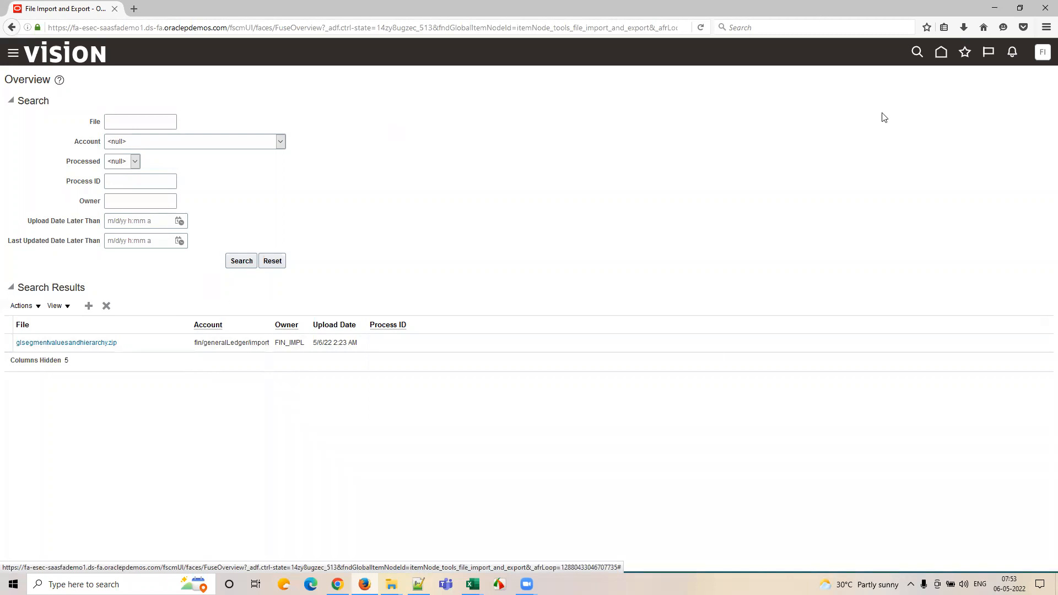
- Return to the home page and show the Tools apps
click(84, 55)
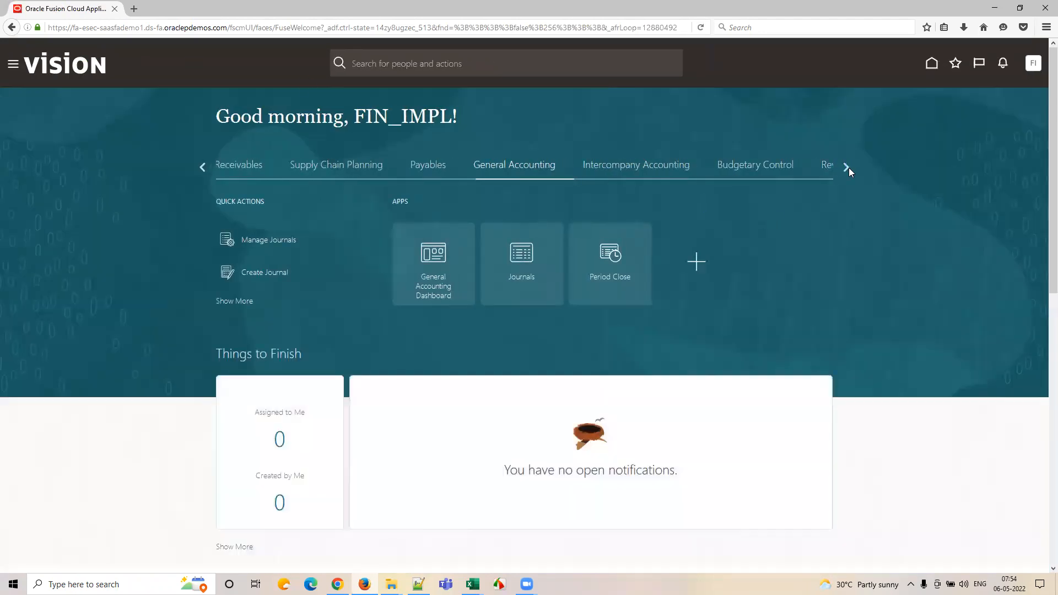
click(847, 167)
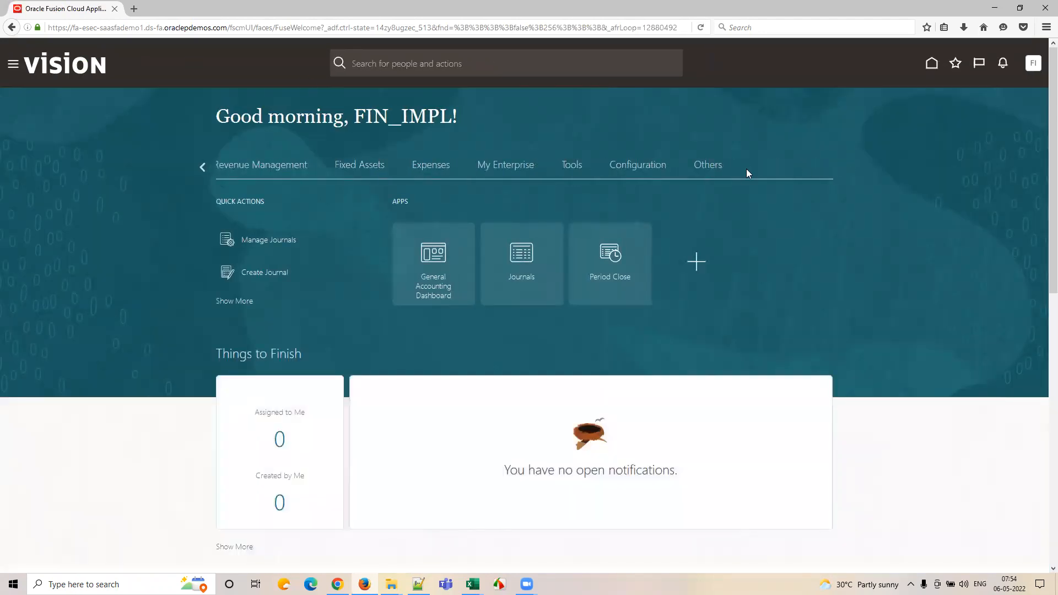
click(573, 170)
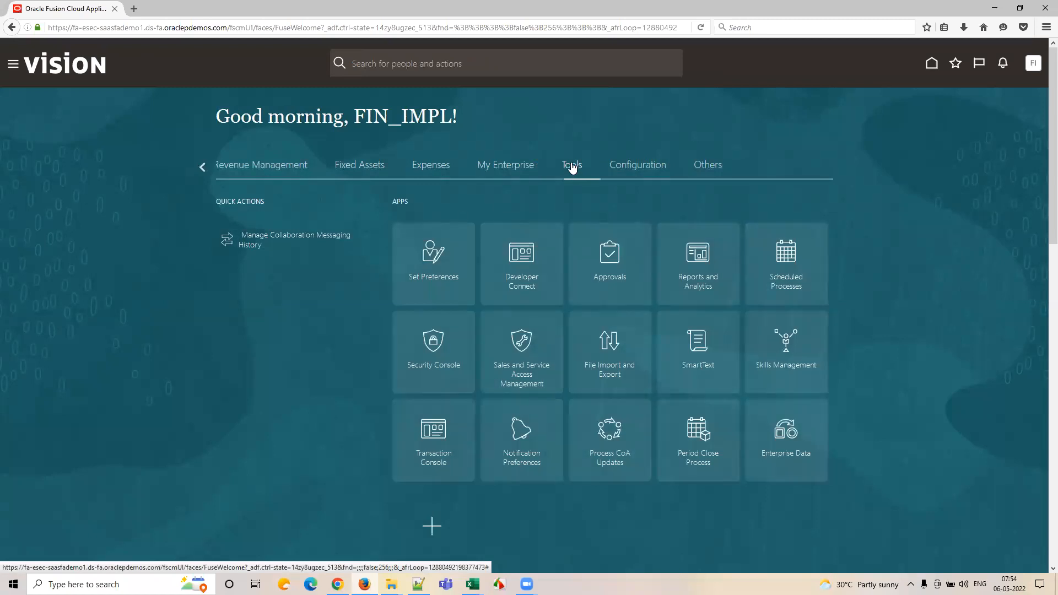
- Check the Payables Standard Invoice Import and Journal Import documentation pages in Chrome, and return to Oracle Fusion in Firefox
key(alt+Tab)
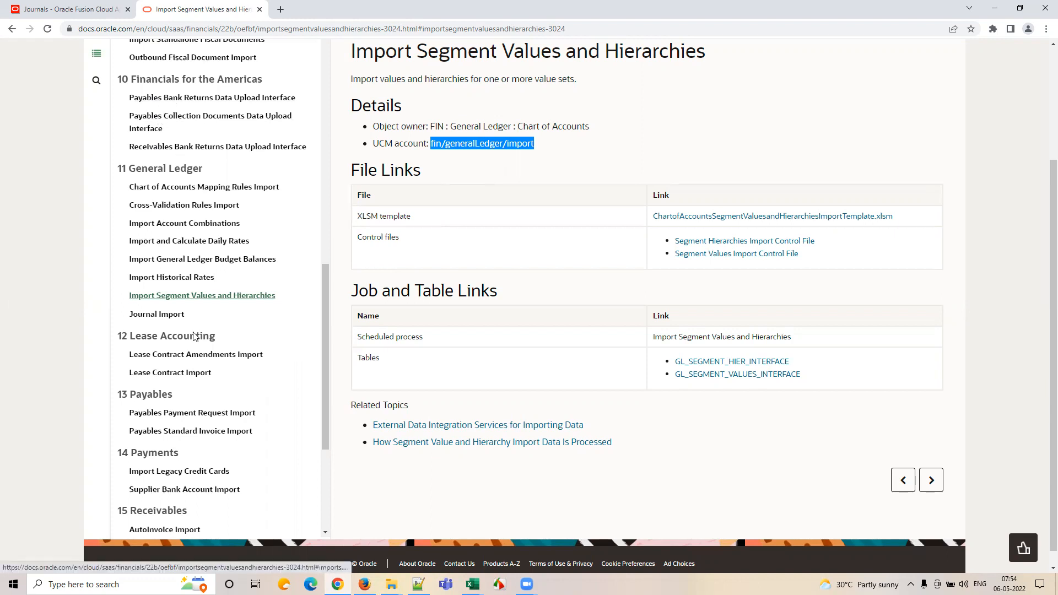
scroll(176, 220, up, 2)
scroll(177, 331, down, 3)
click(177, 380)
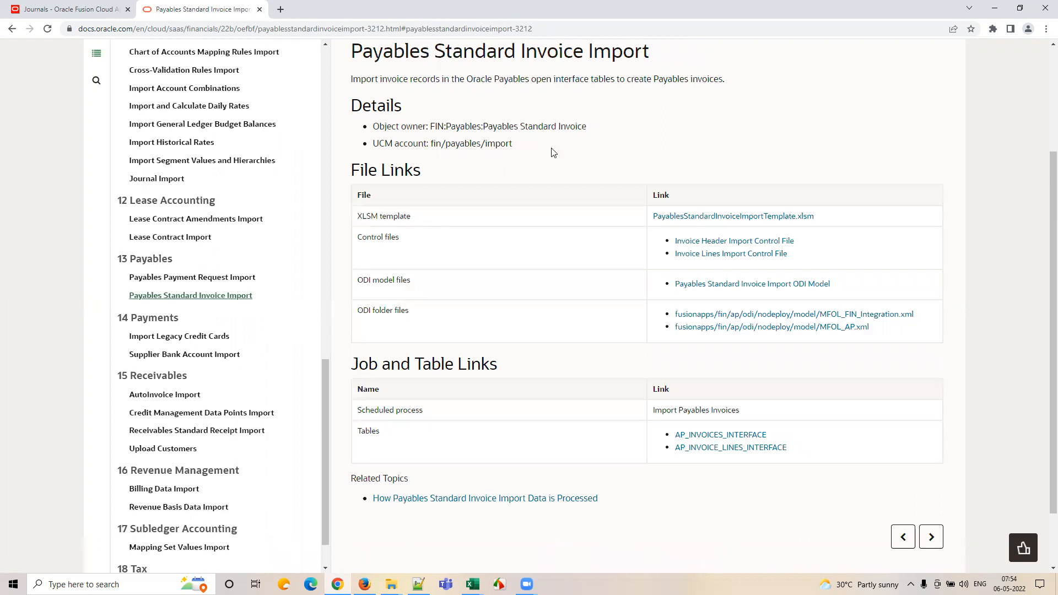
click(172, 180)
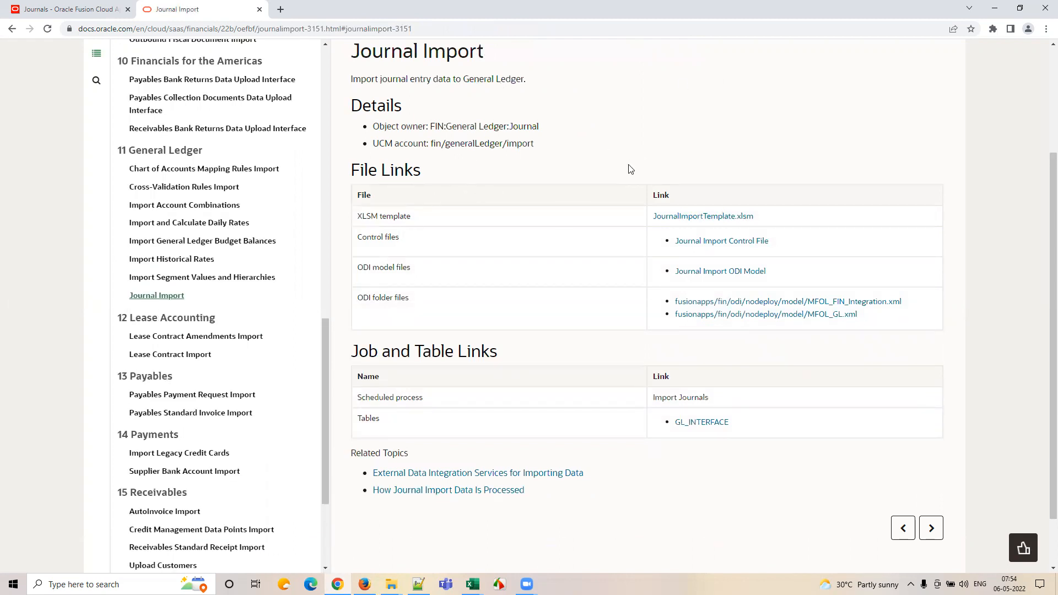
click(364, 585)
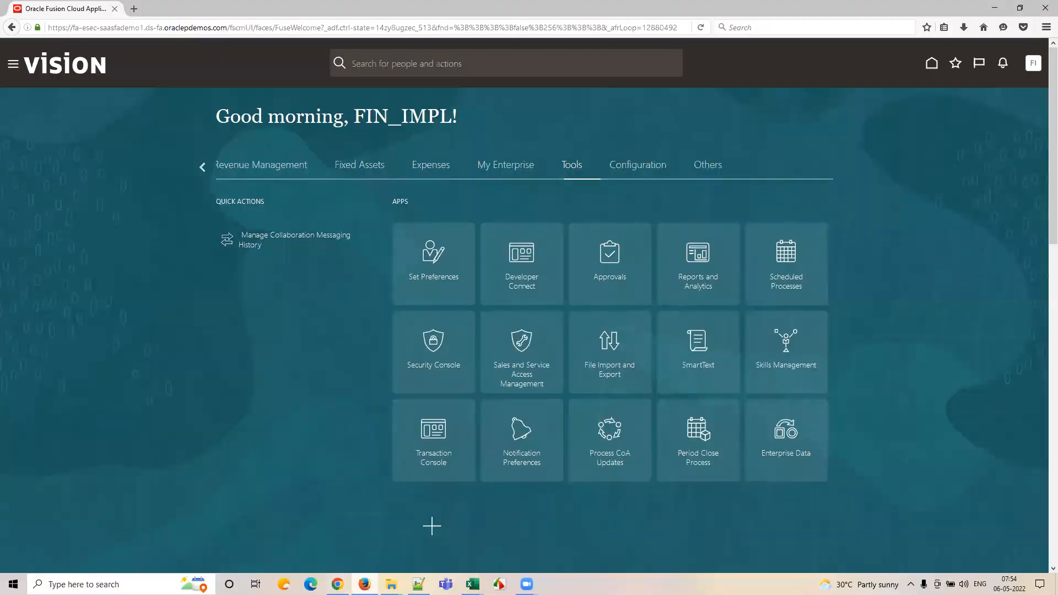
- Open File Import and Export and search for files uploaded under the account fin/generalLedger/import
click(623, 367)
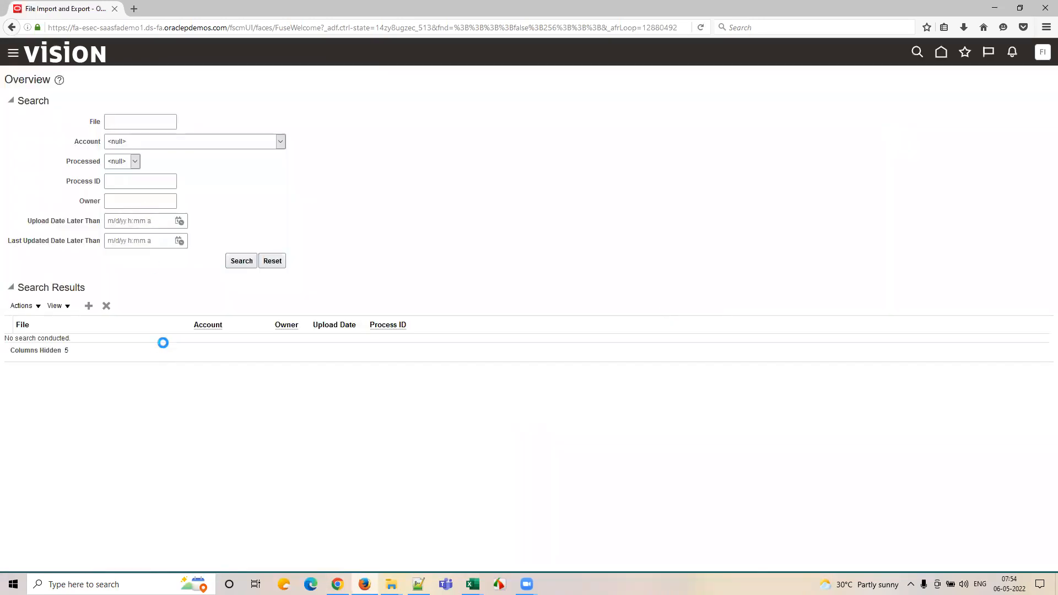
click(120, 145)
click(161, 319)
click(156, 147)
scroll(165, 232, down, 15)
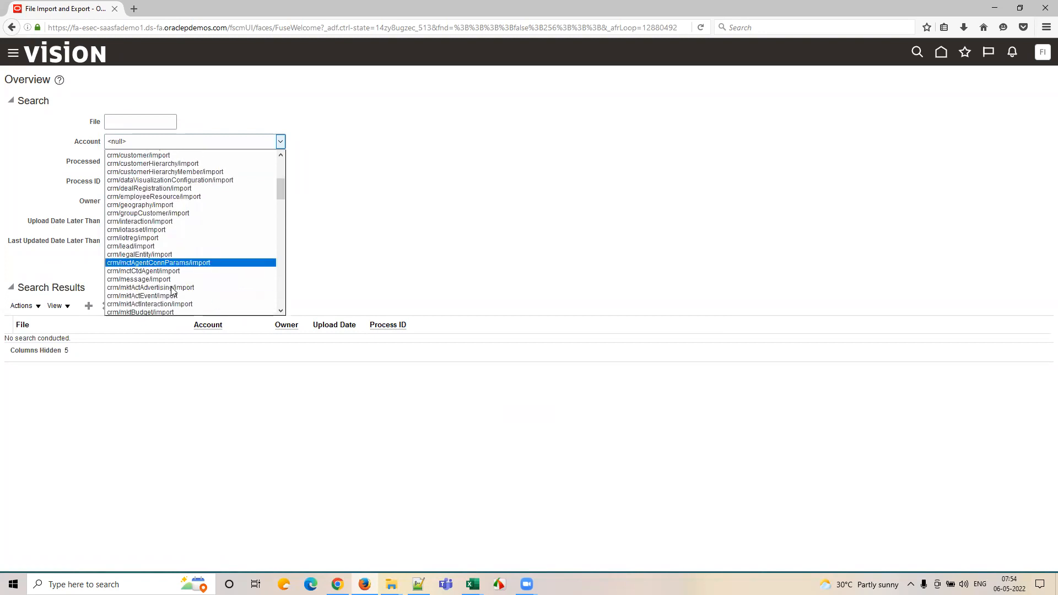
scroll(170, 298, down, 10)
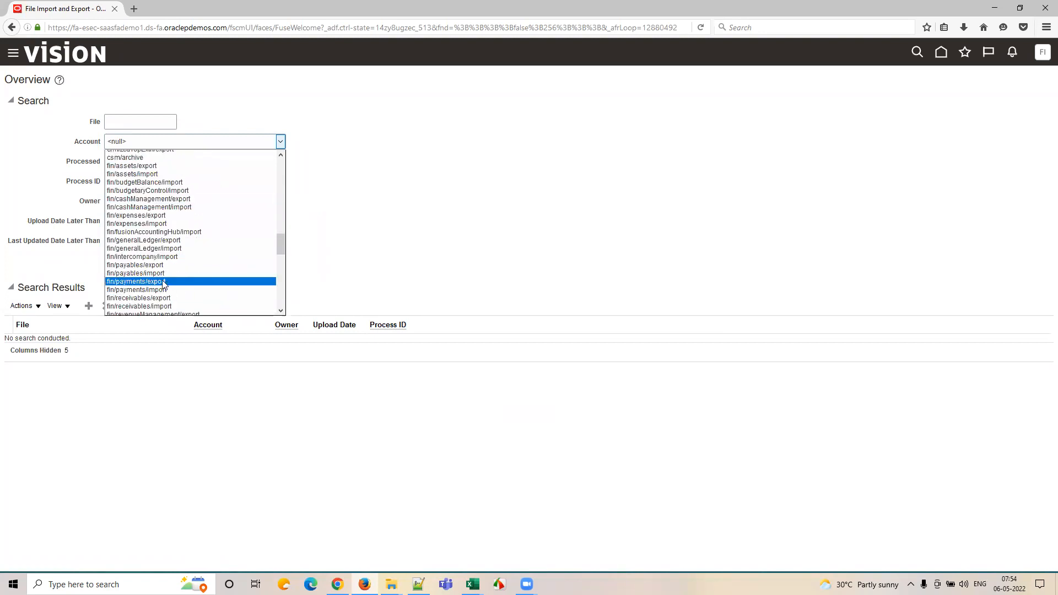
click(148, 248)
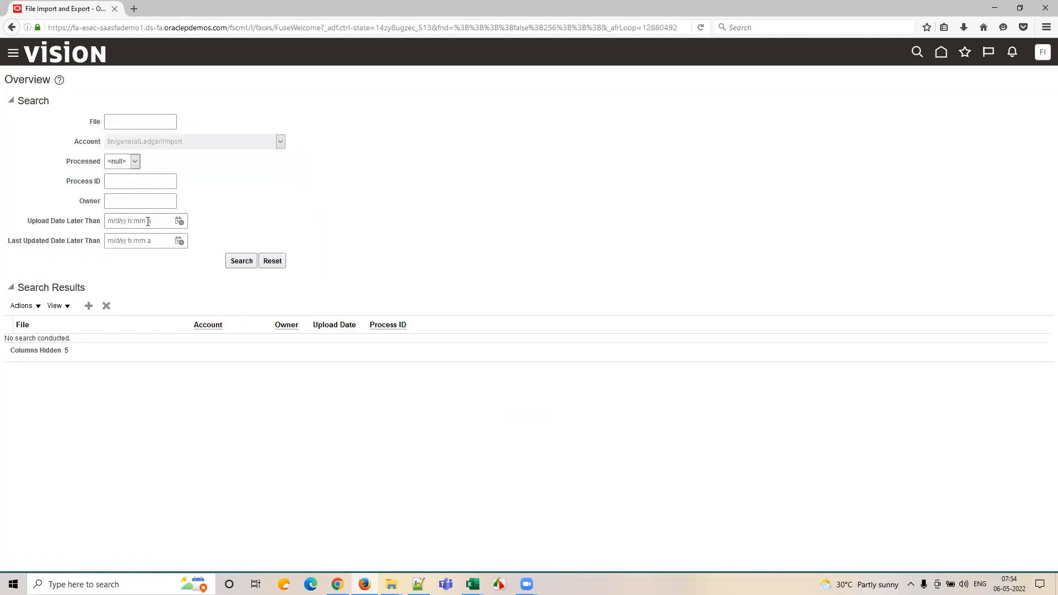
click(241, 259)
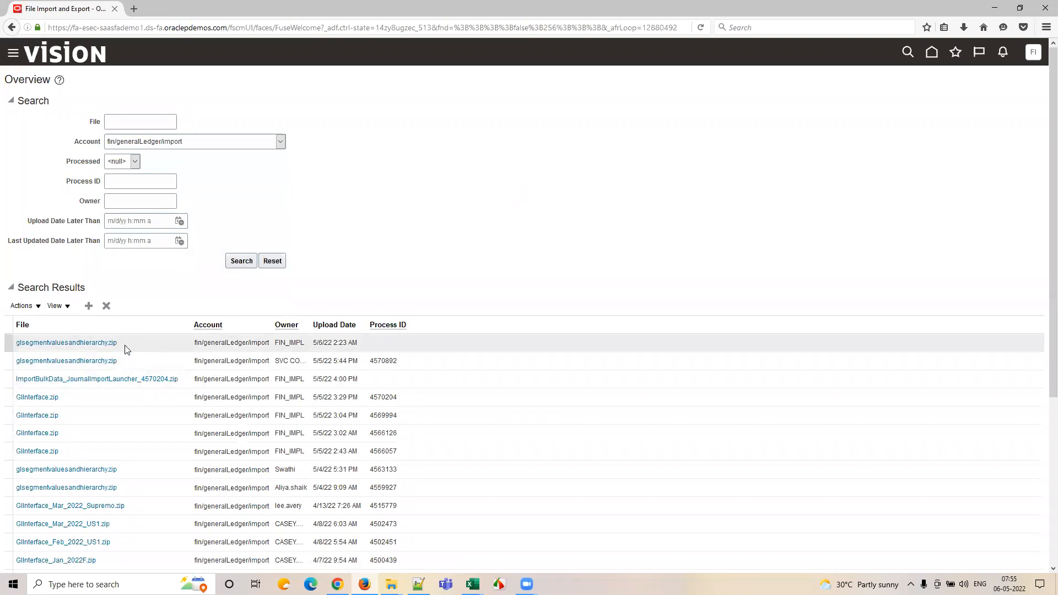
- Select the most recently uploaded glsegmentvaluesandhierarchy.zip in the search results
scroll(1042, 367, down, 5)
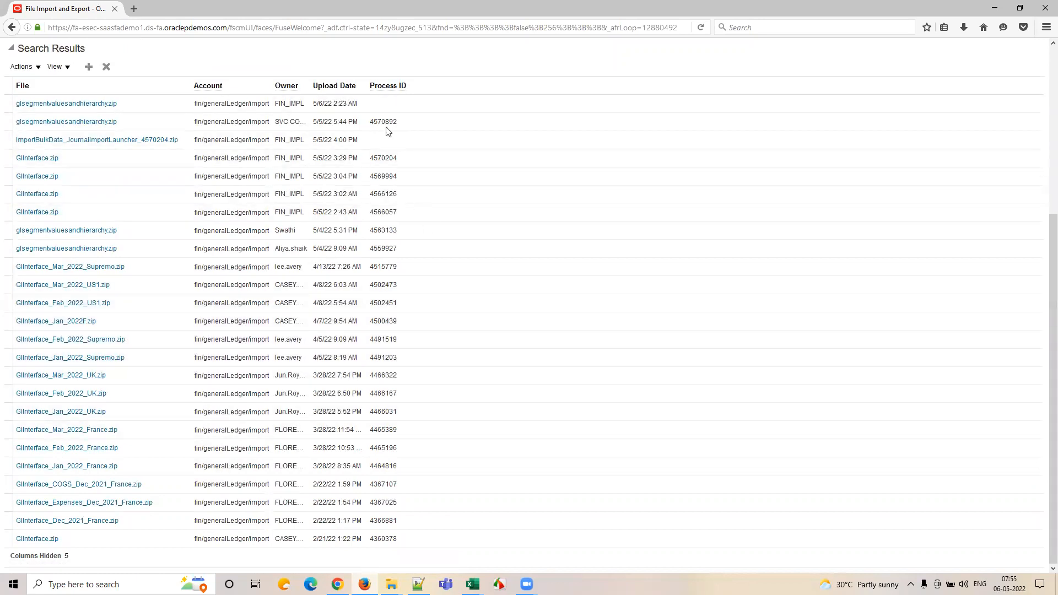
click(176, 105)
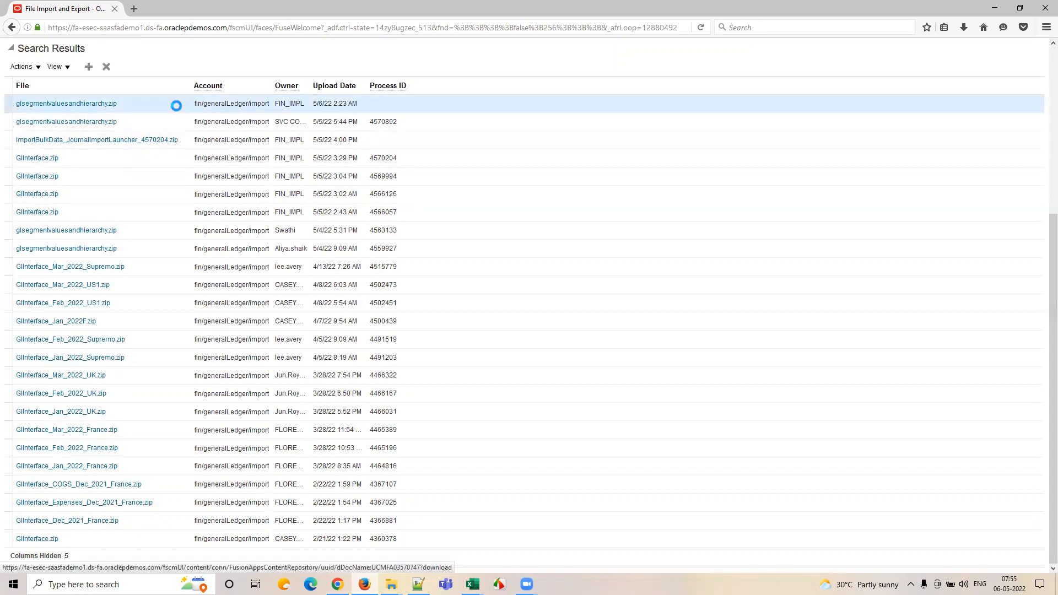
- Compare the two latest glsegmentvaluesandhierarchy.zip uploads in the results, and open Scheduled Processes from the home page
click(421, 121)
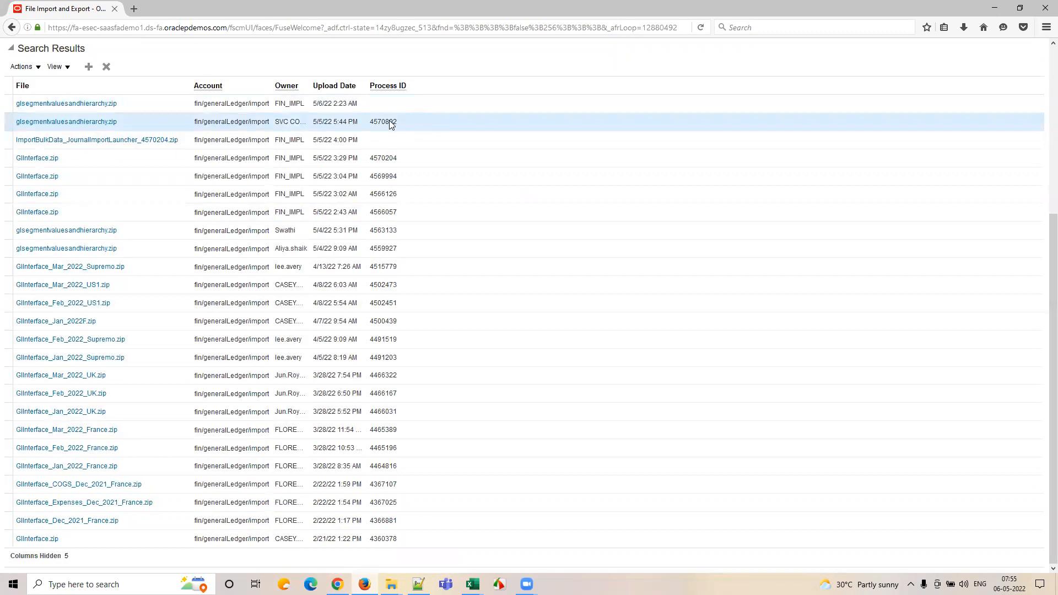
click(176, 106)
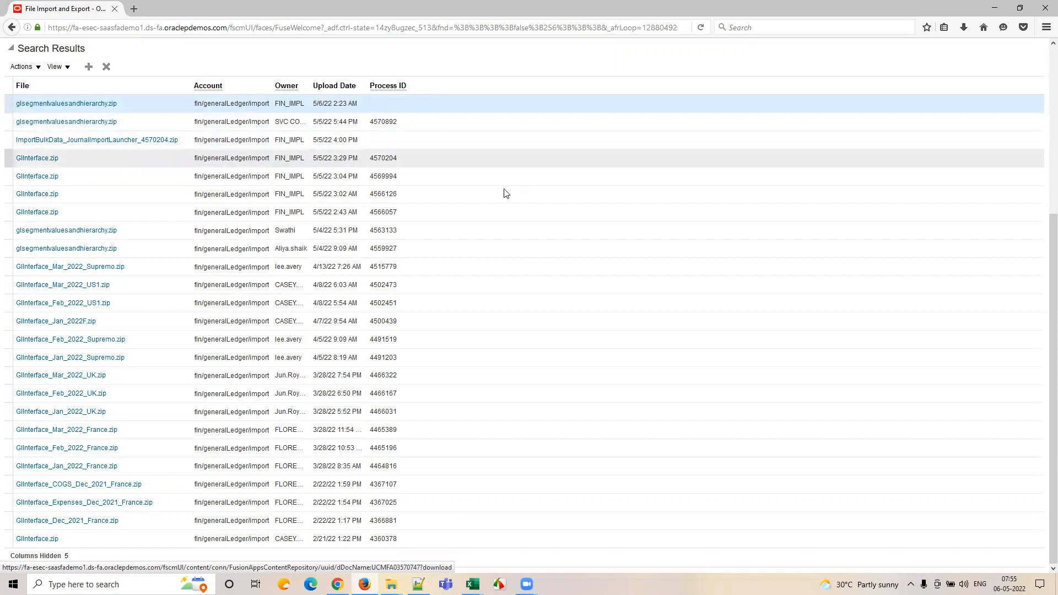
scroll(607, 342, up, 3)
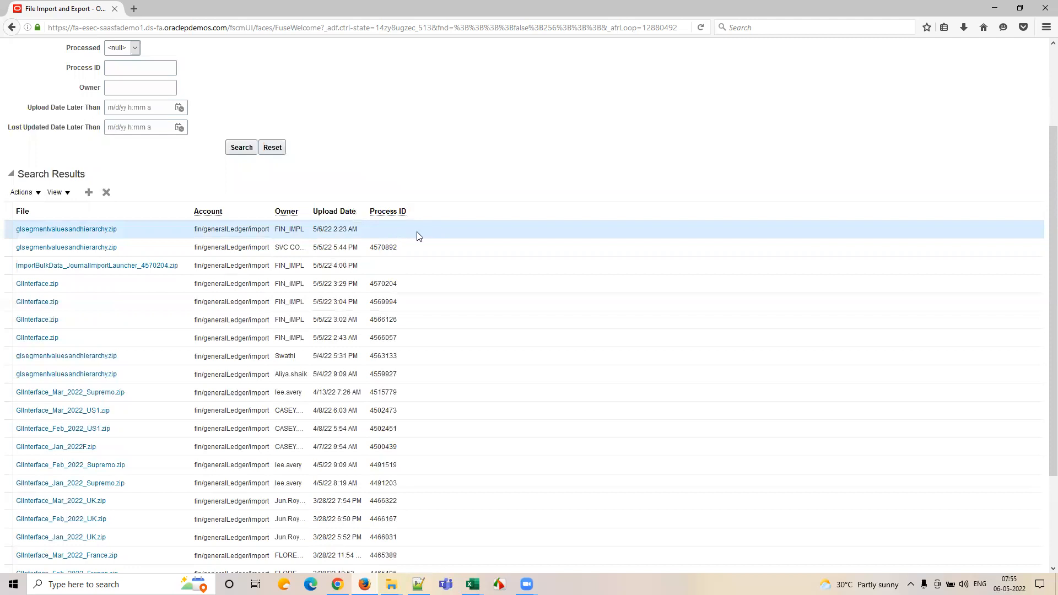
scroll(428, 224, up, 3)
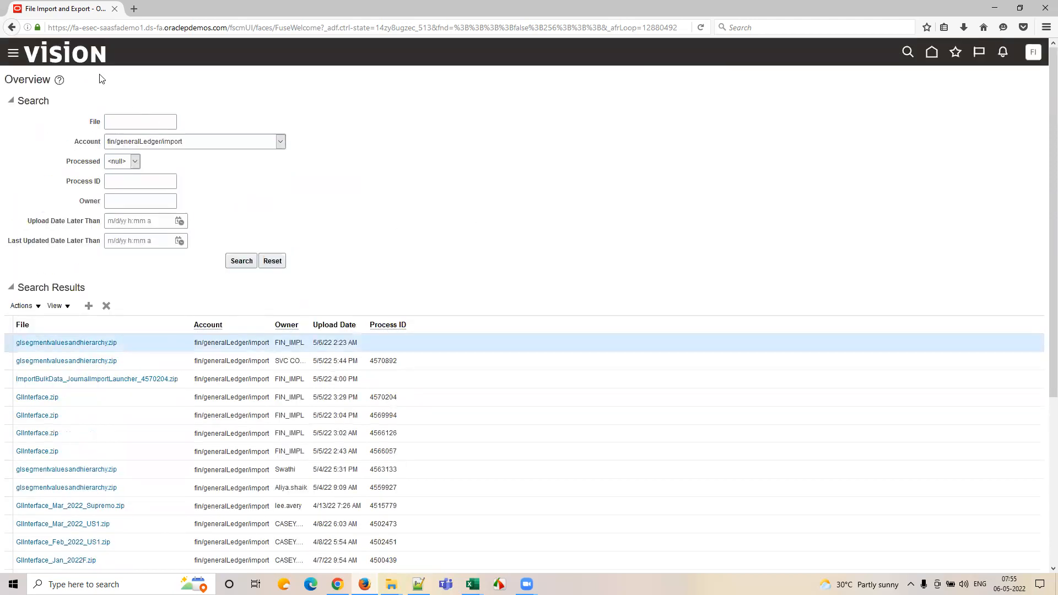
click(84, 53)
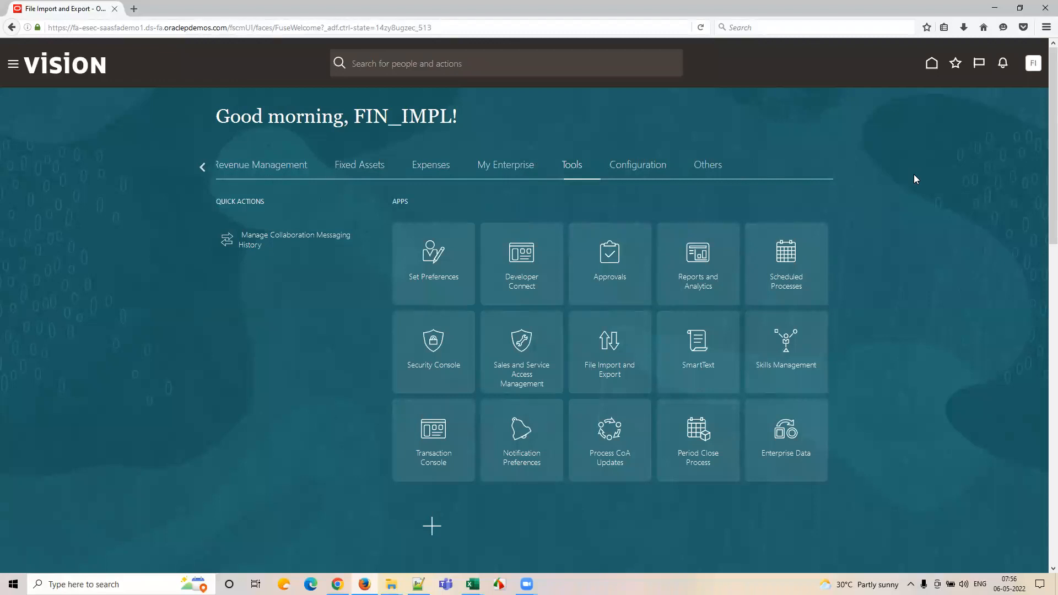
click(797, 279)
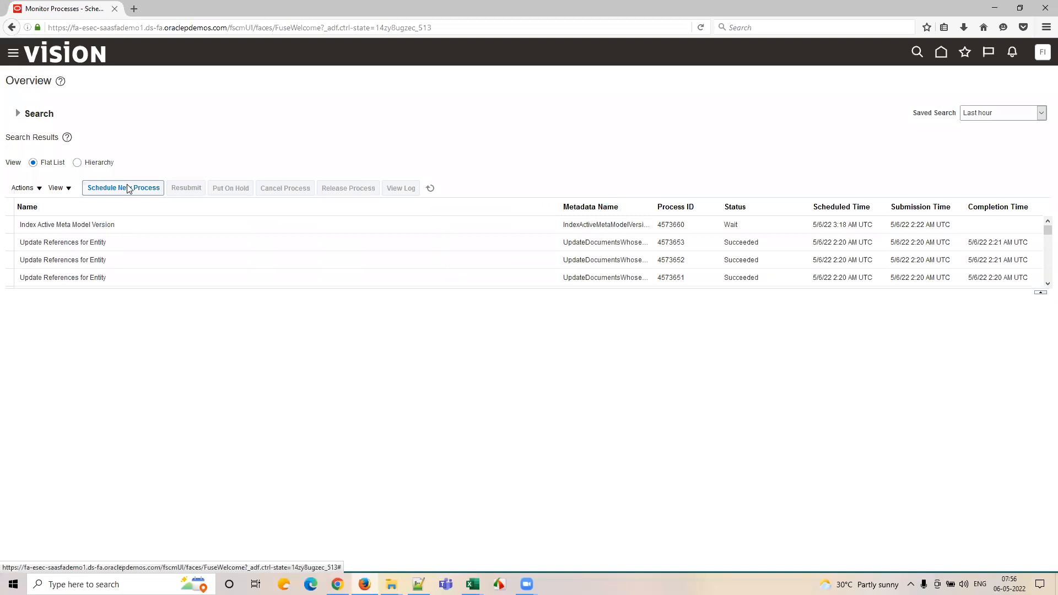
- Start scheduling a new process of type Job and begin entering its name with Load In
click(128, 188)
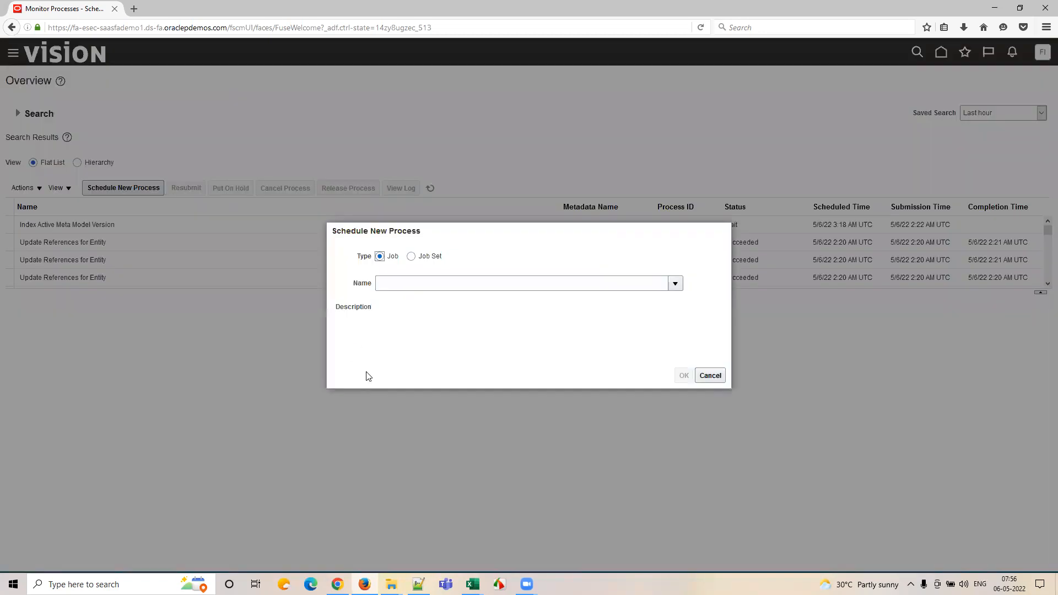
click(397, 290)
text(Load)
- Check the setup list in the Oracle Fusion Finance Setups List workbook in Excel, and return to Oracle Fusion in Firefox
mouse_move(472, 584)
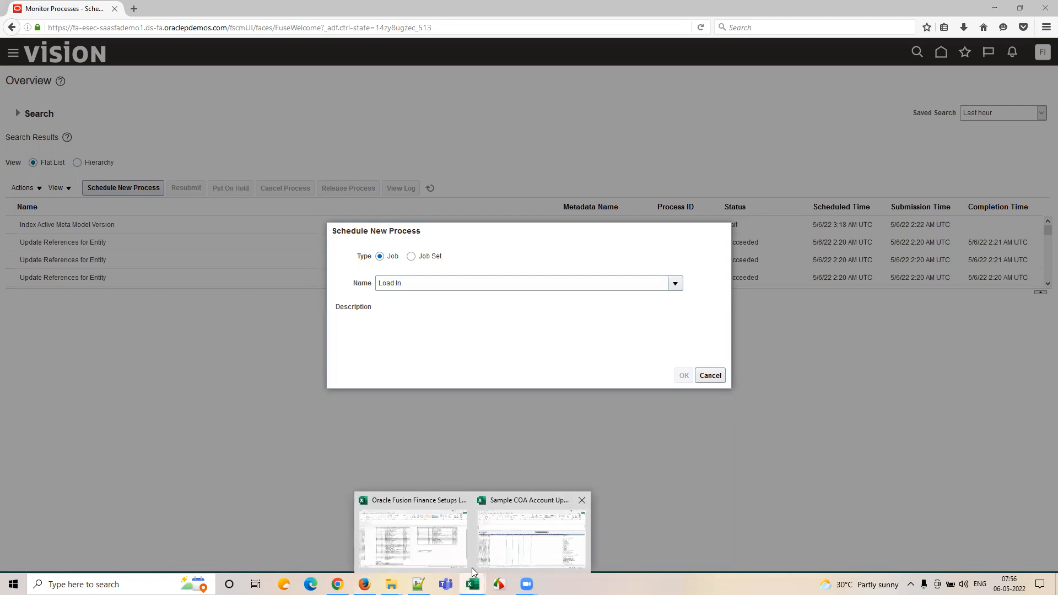
click(414, 526)
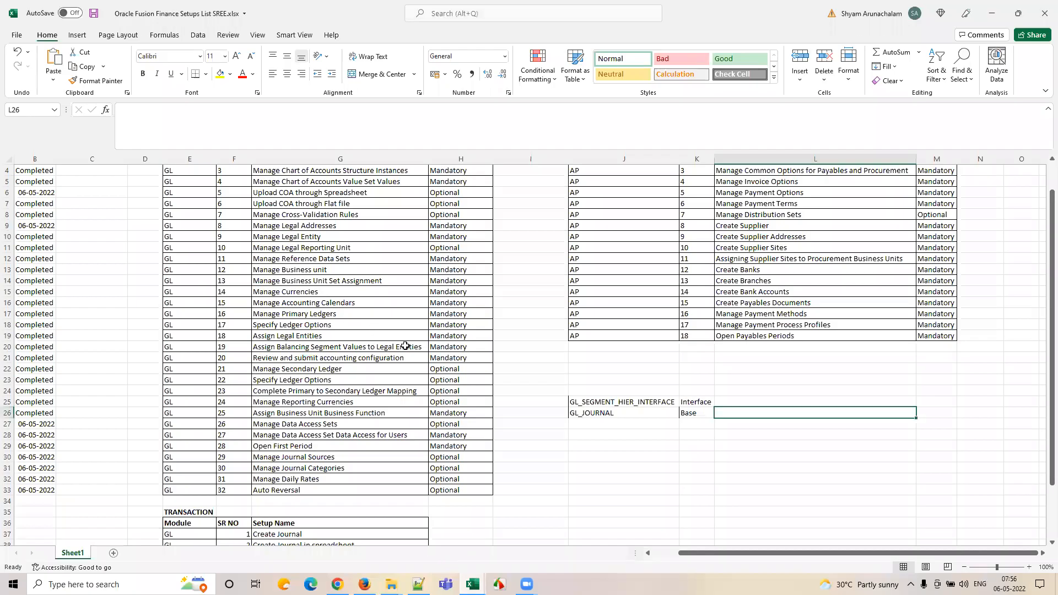
drag(690, 553, 595, 554)
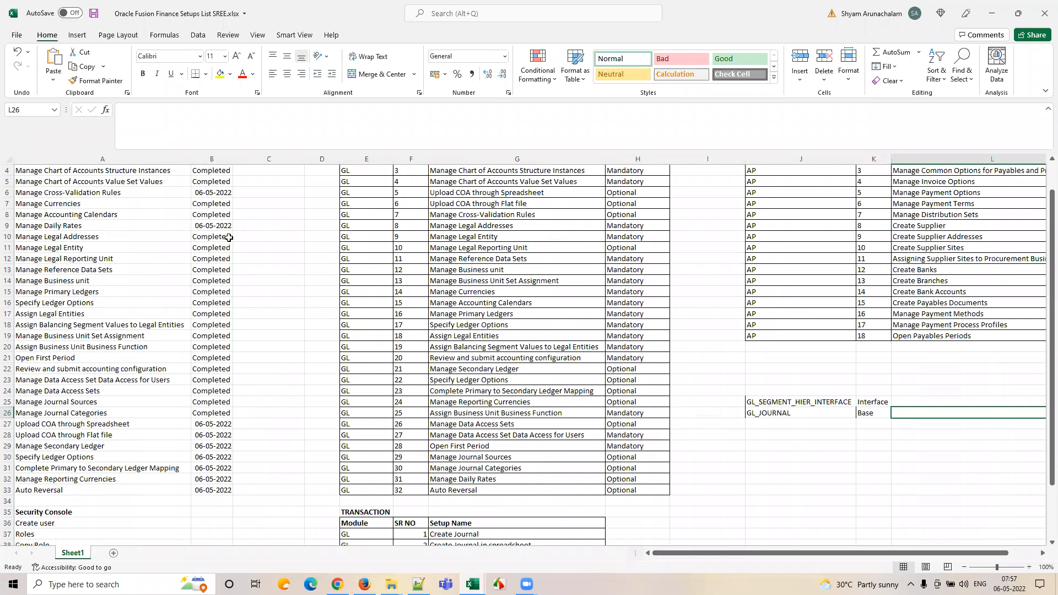
click(365, 585)
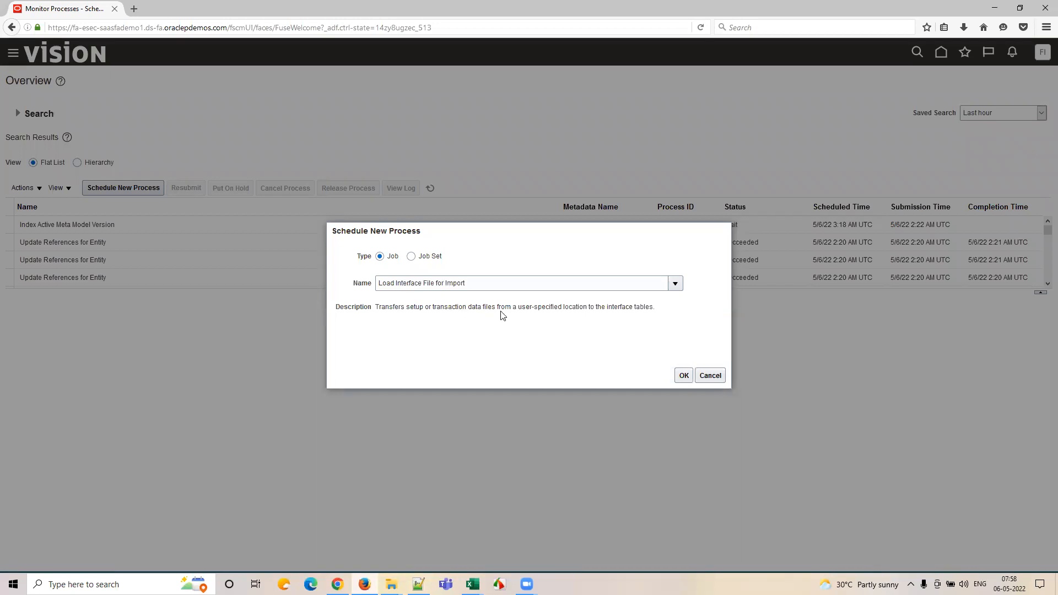
- Confirm the Load Interface File for Import job, and copy the scheduled process name Import Journals from the Journal Import documentation in Chrome
click(683, 376)
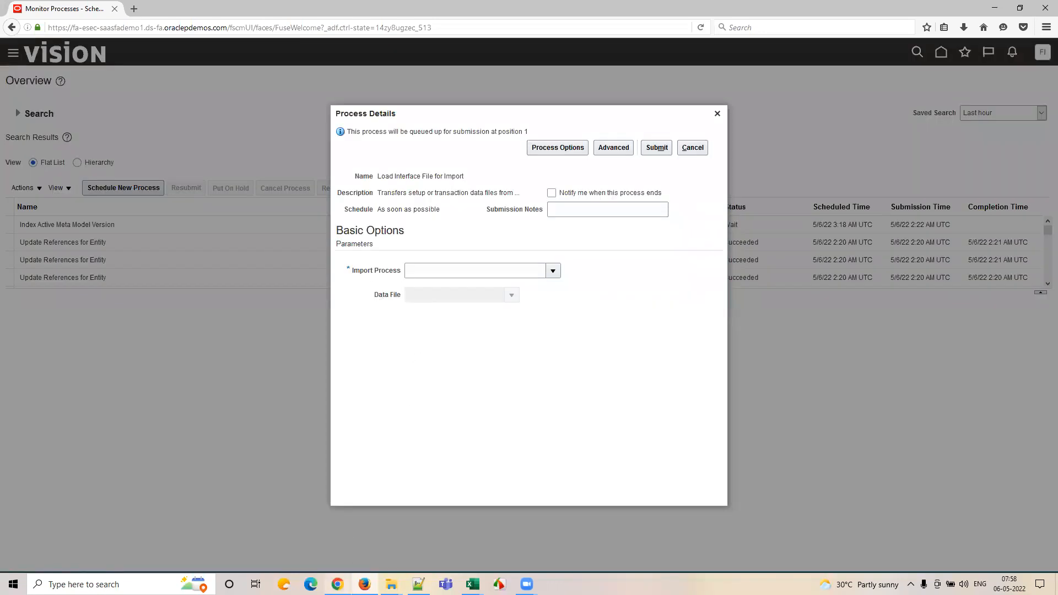
click(337, 584)
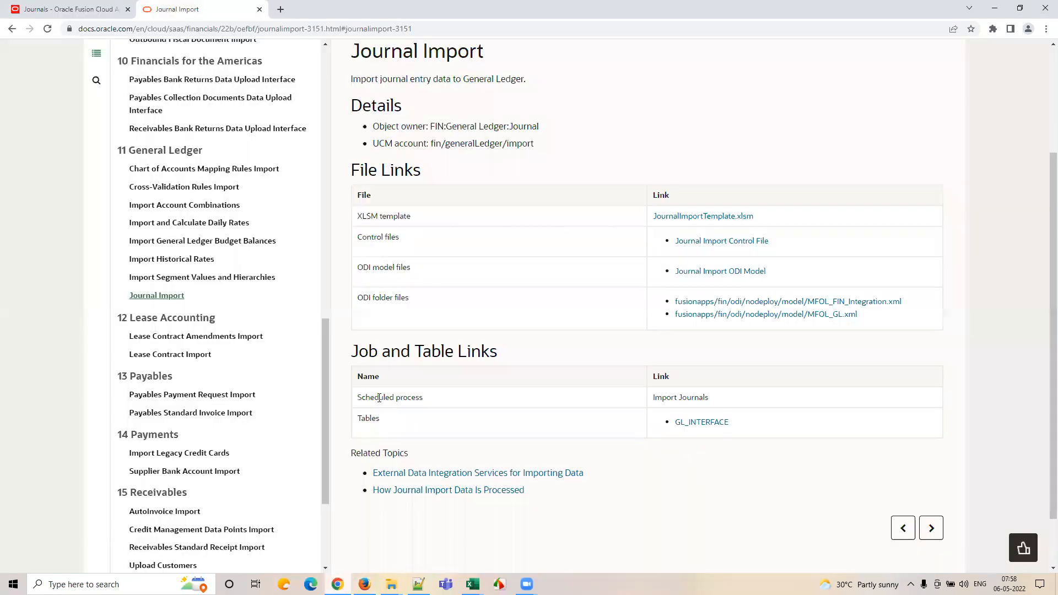
triple_click(668, 400)
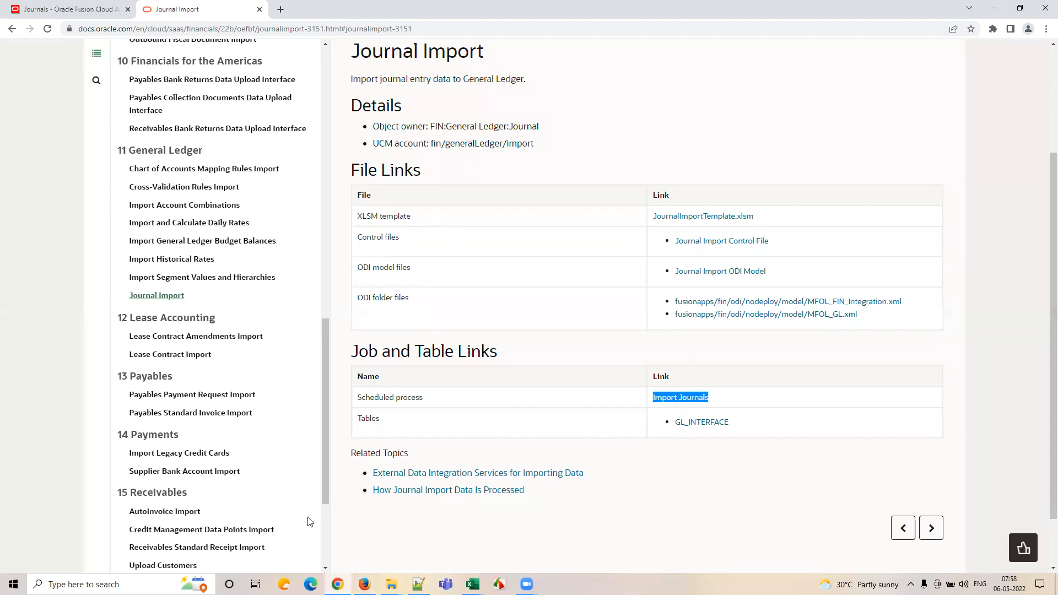
right_click(682, 400)
click(684, 407)
- Back in Firefox, set the Import Process parameter to the General Ledger process Import Journals, looking it up by the copied name
click(364, 585)
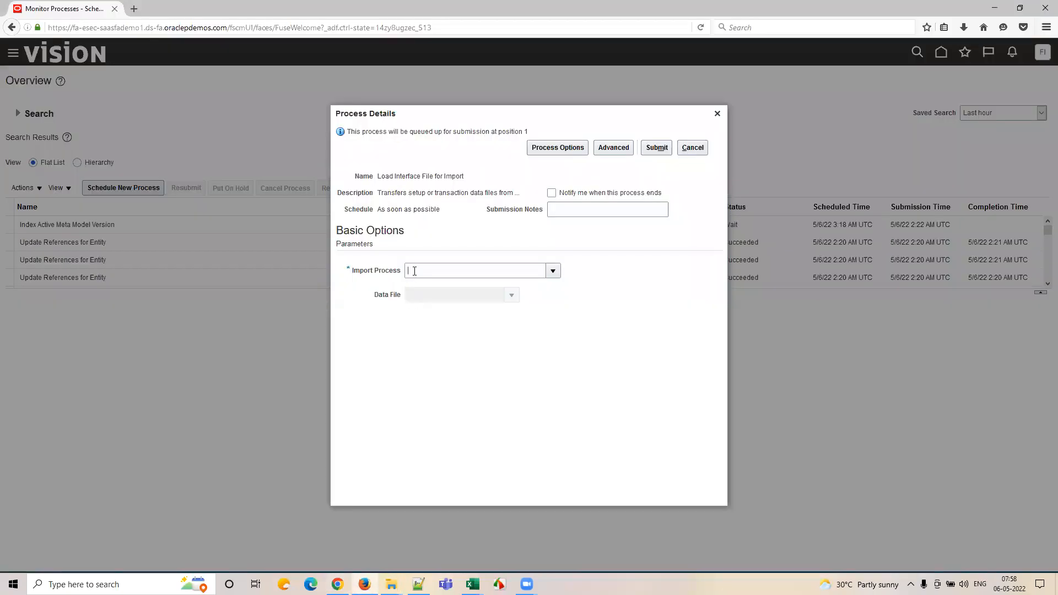
key(ctrl+v)
key(Tab)
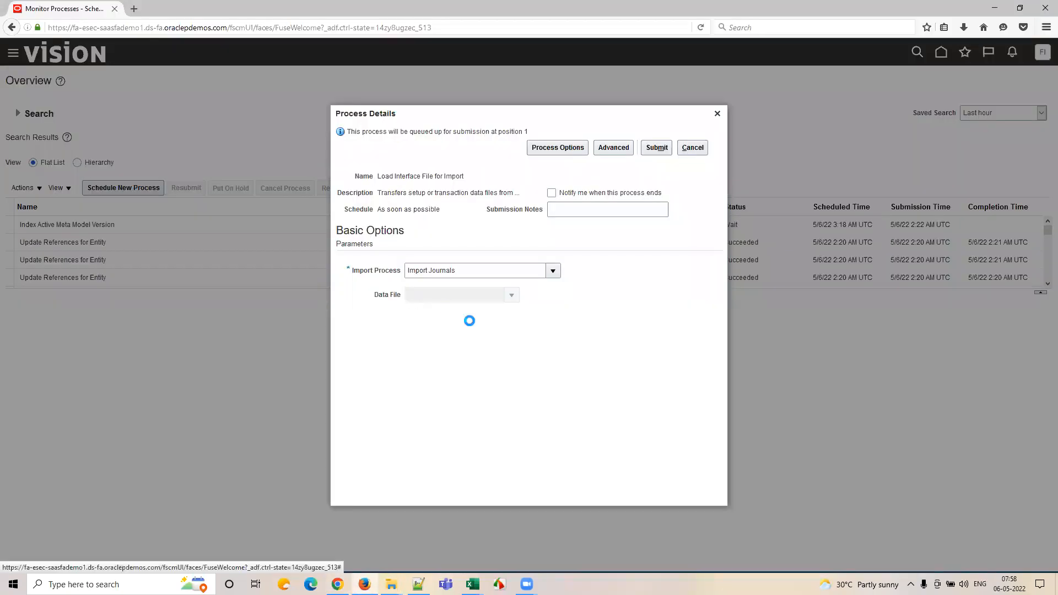
drag(483, 274, 406, 272)
click(556, 271)
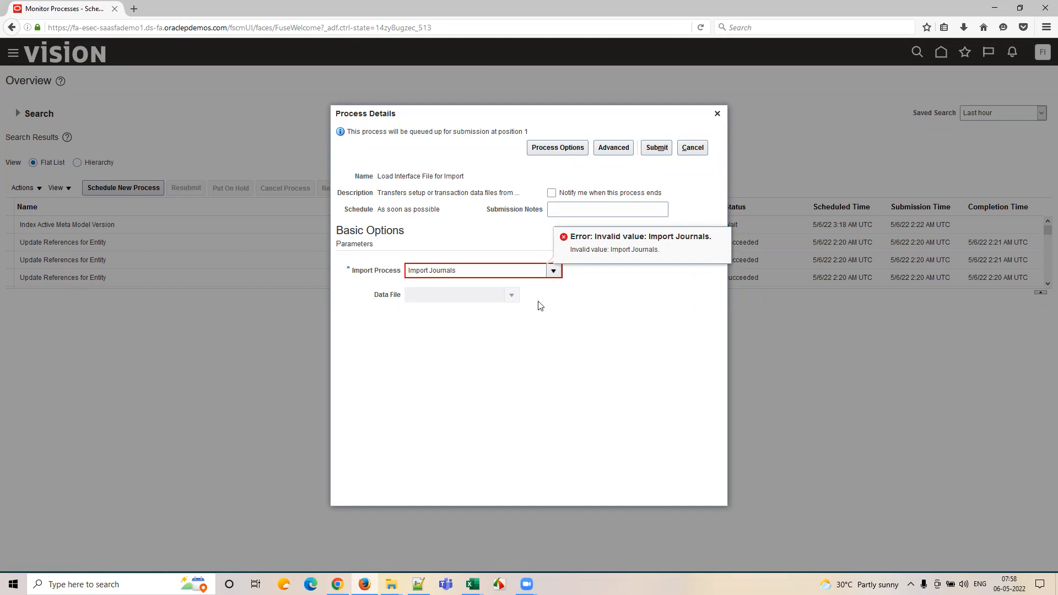
click(426, 457)
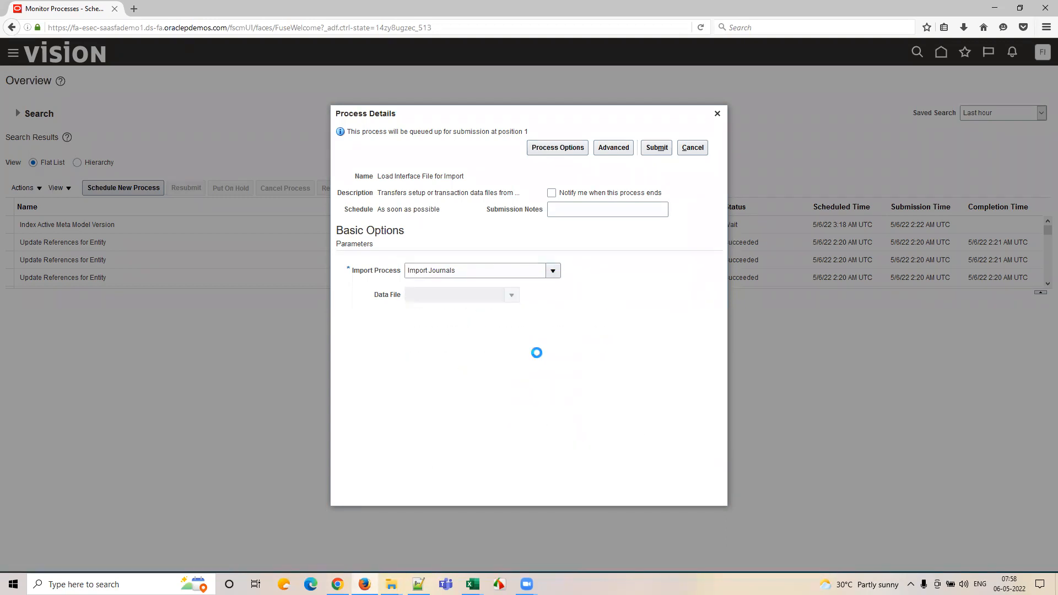
click(618, 312)
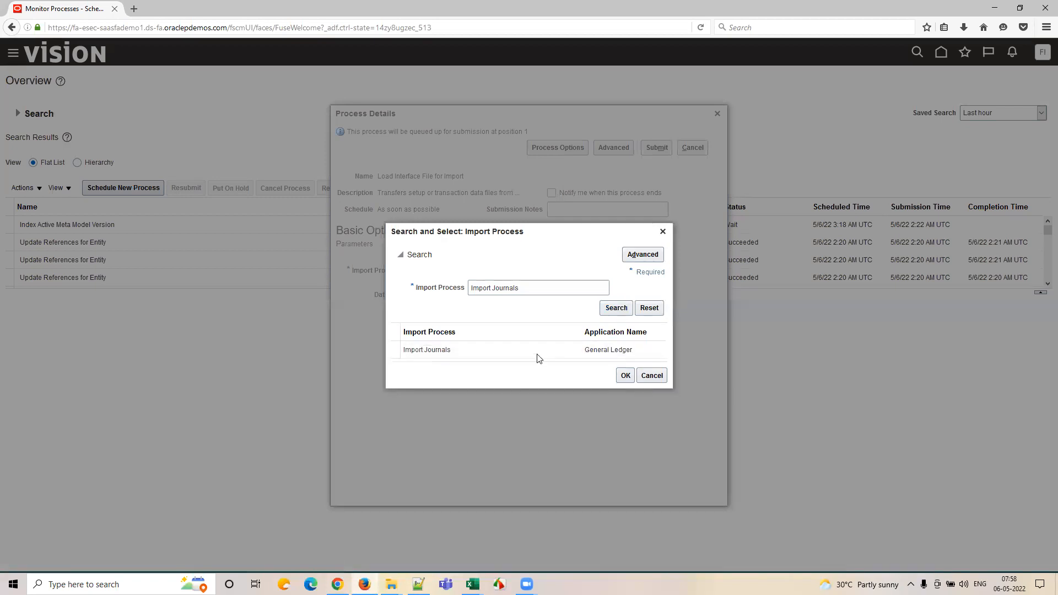
click(543, 358)
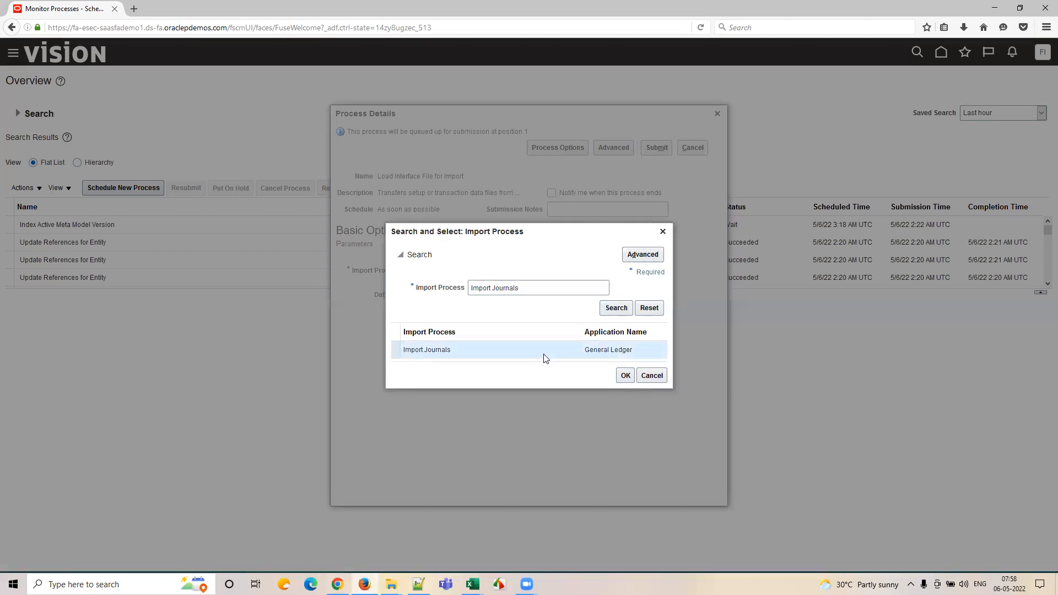
click(626, 377)
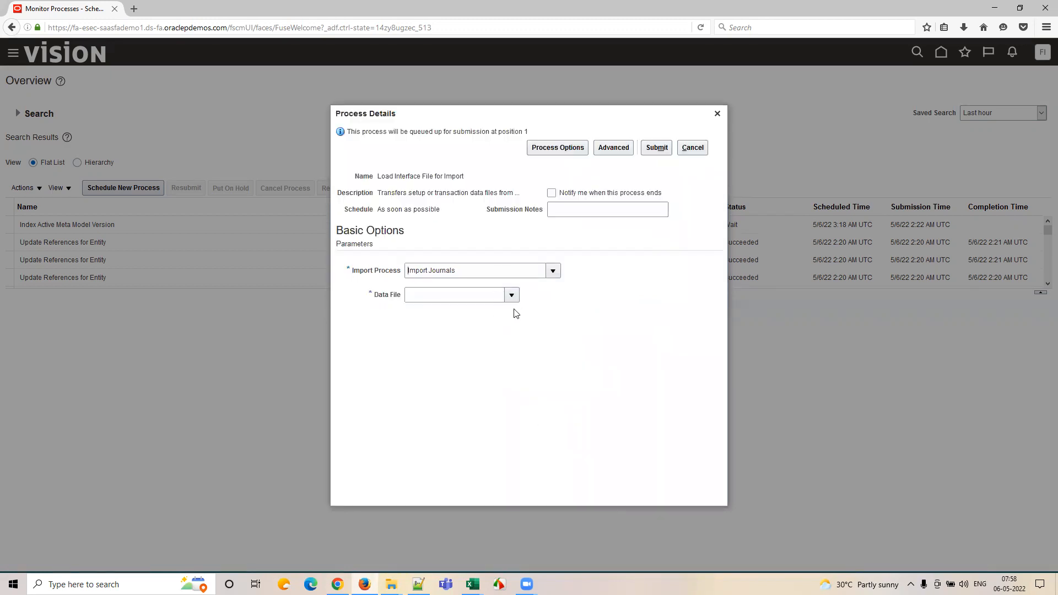
- Choose the newest glsegmentvaluesandhierarchy.zip as the data file, submit the process, and close its details
click(511, 295)
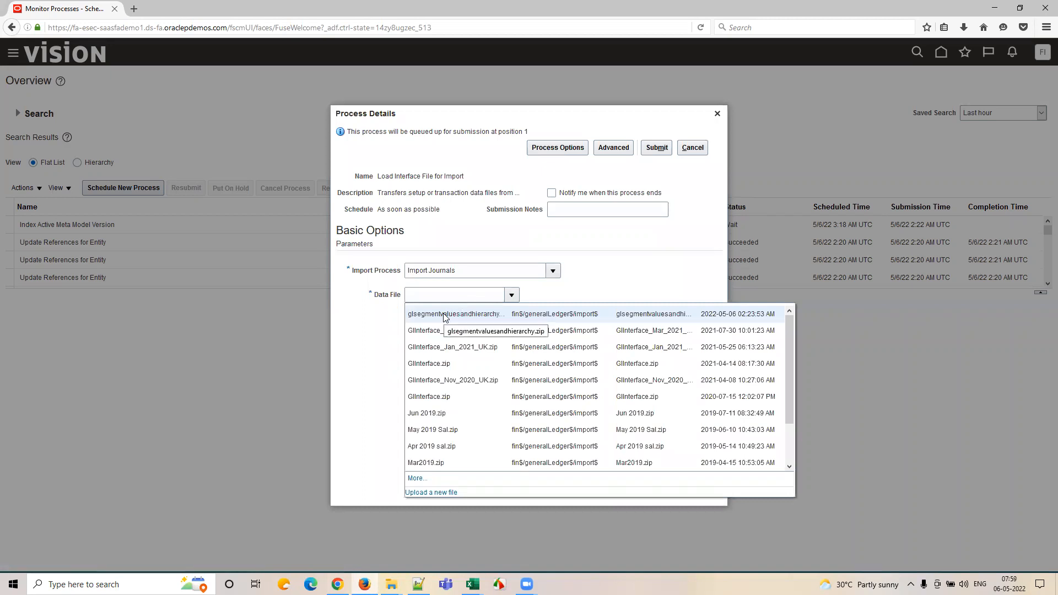
click(723, 318)
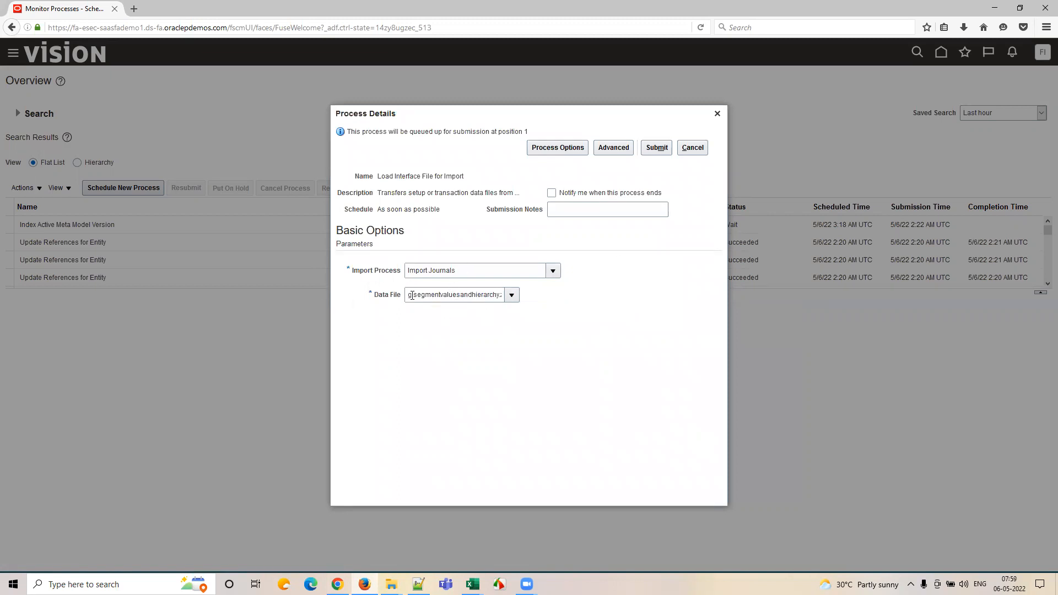
click(660, 152)
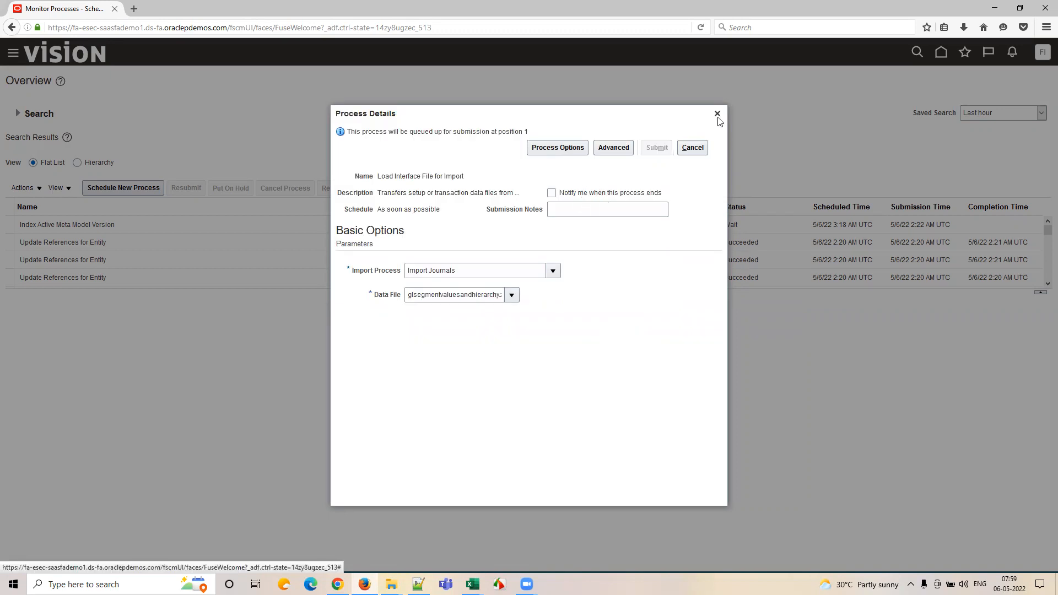
click(718, 114)
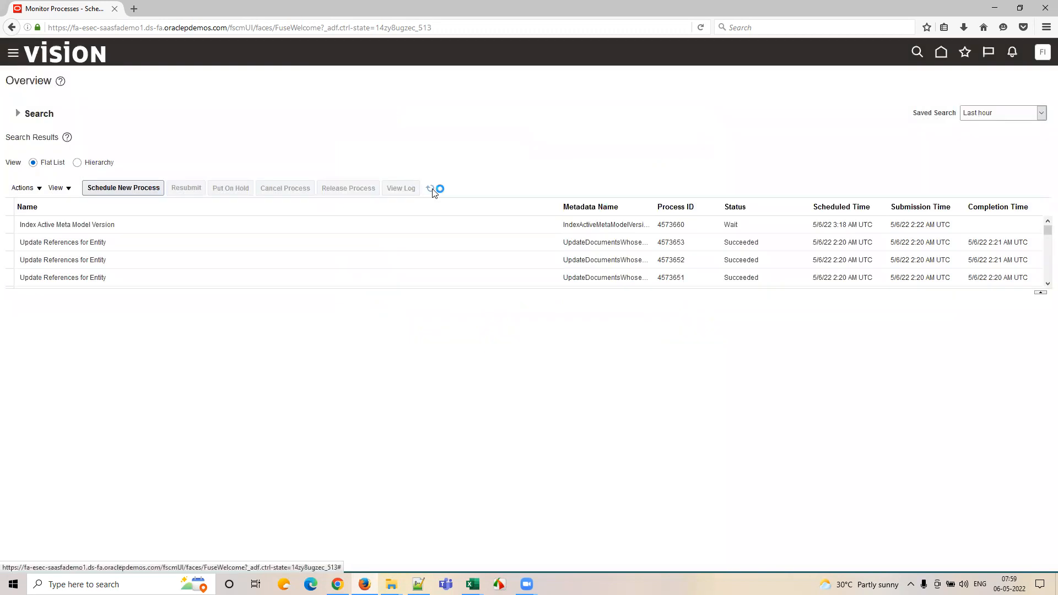
- Enlarge the scheduled process list and refresh it repeatedly to follow the status of the file transfer and load jobs
click(431, 189)
drag(466, 292, 465, 424)
click(432, 189)
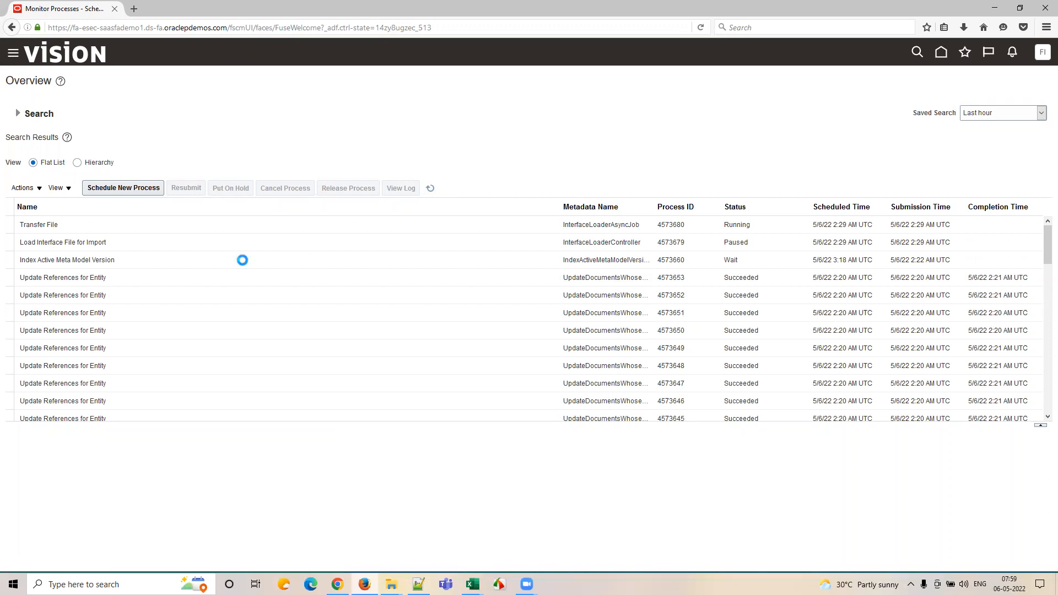
click(82, 224)
click(432, 188)
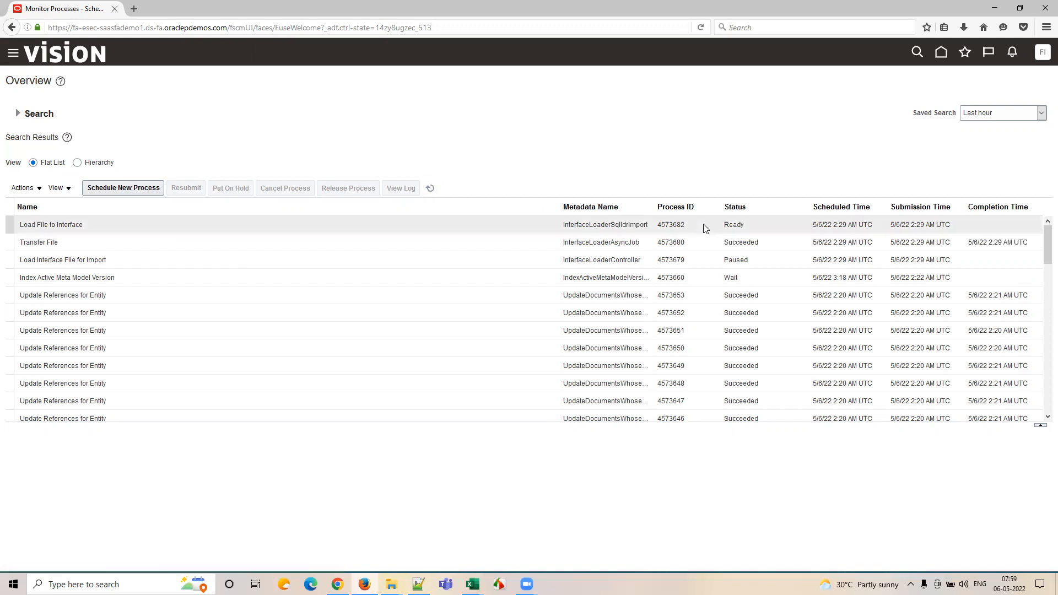
click(434, 189)
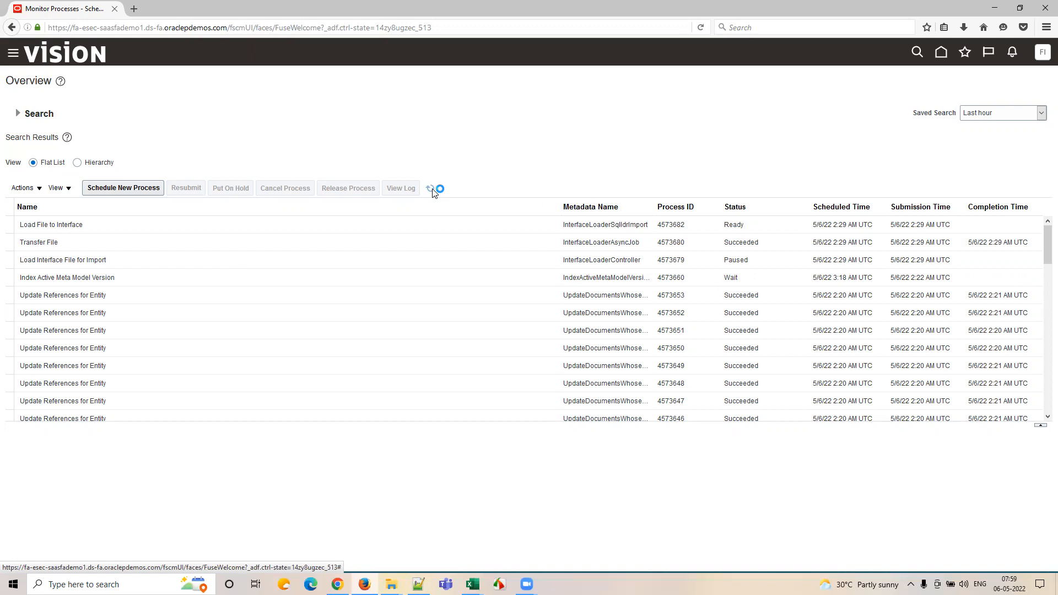
click(432, 189)
click(431, 189)
click(432, 190)
click(432, 190)
click(432, 190)
click(432, 190)
- Open the Load File to Interface process's attachment 4573682_bad.txt in Notepad, review its account rows, and close it
click(436, 229)
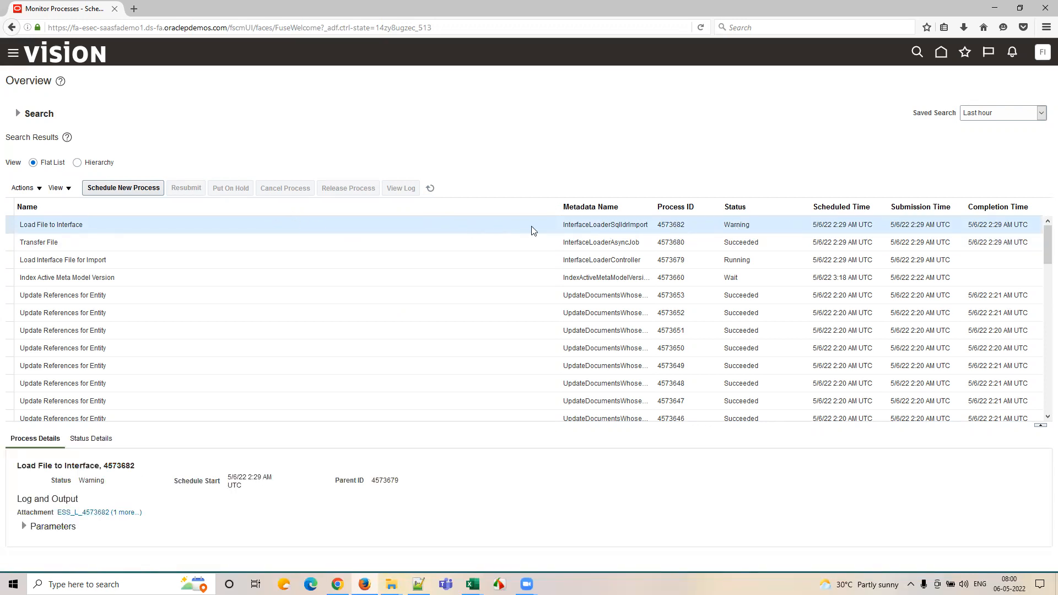
click(117, 515)
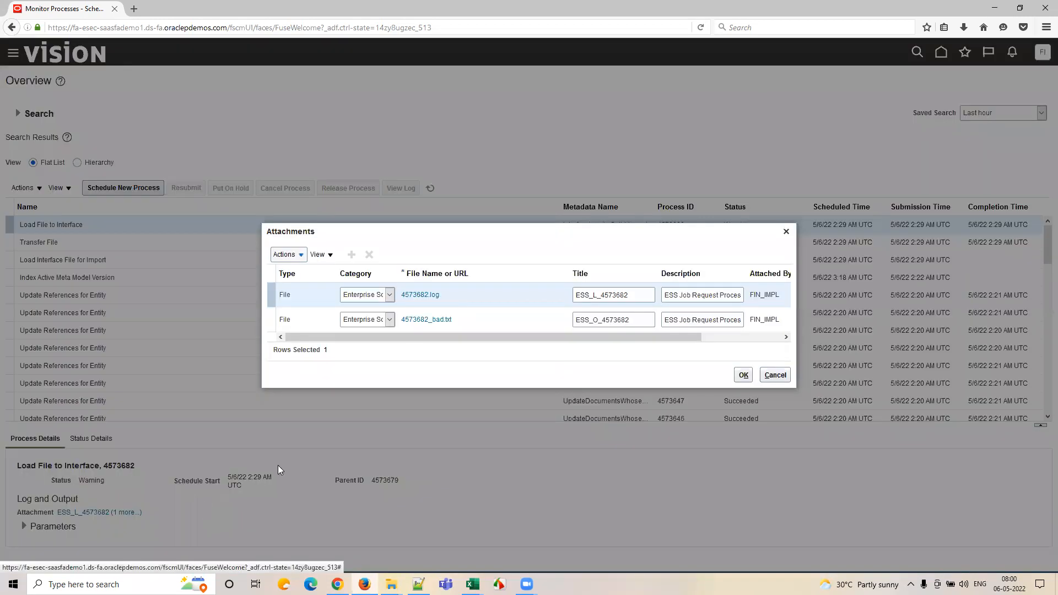
click(452, 319)
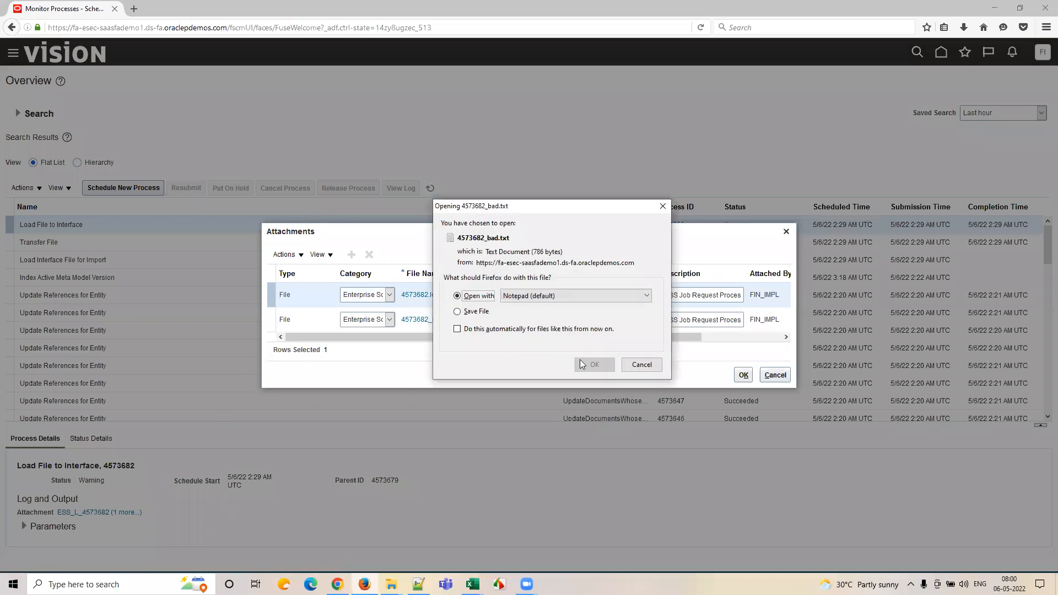
click(589, 364)
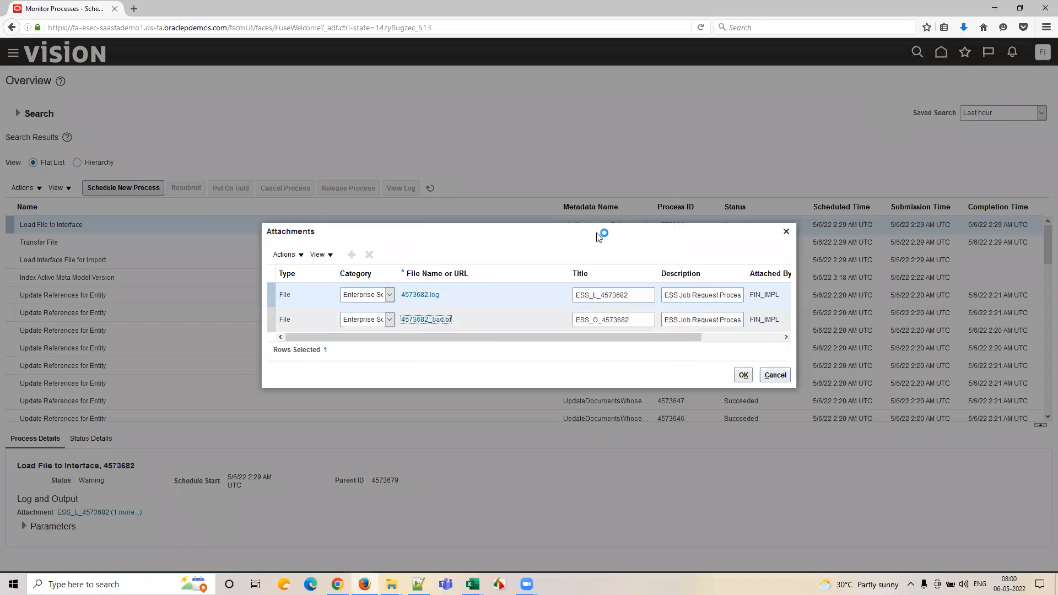
click(285, 96)
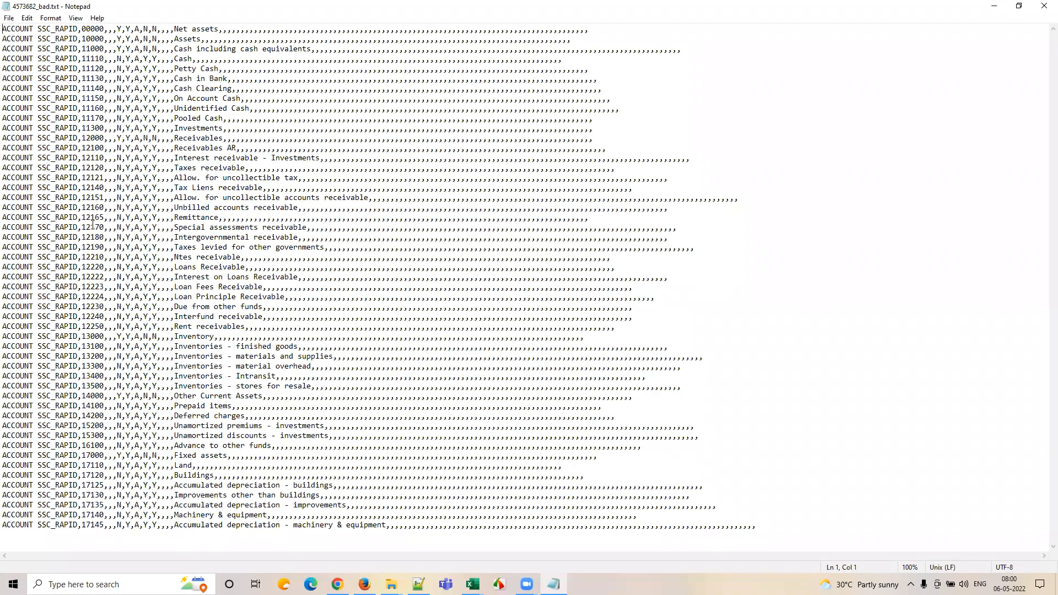
drag(4, 30, 783, 528)
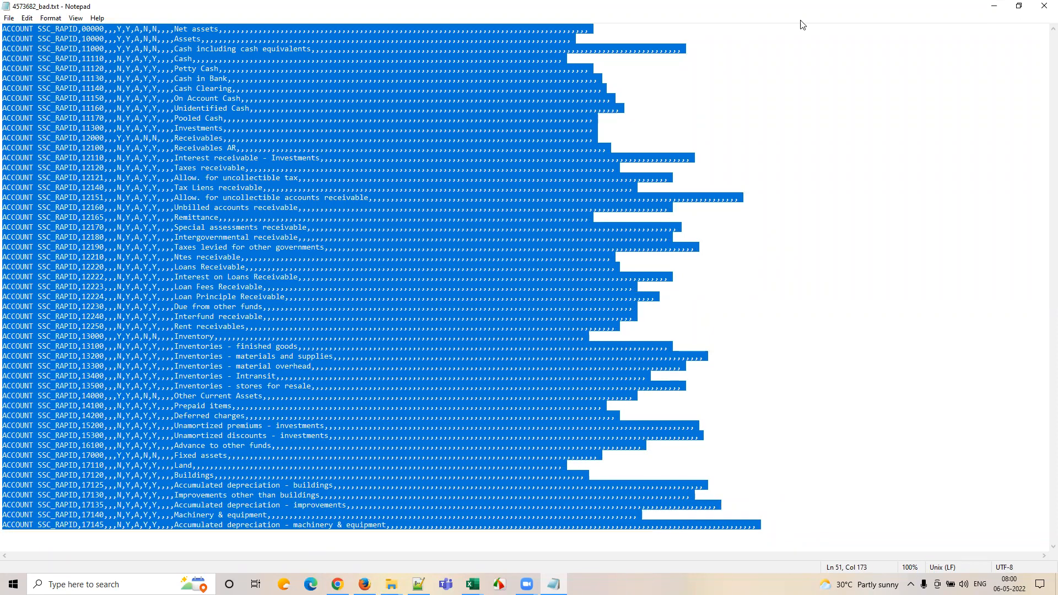
click(1045, 7)
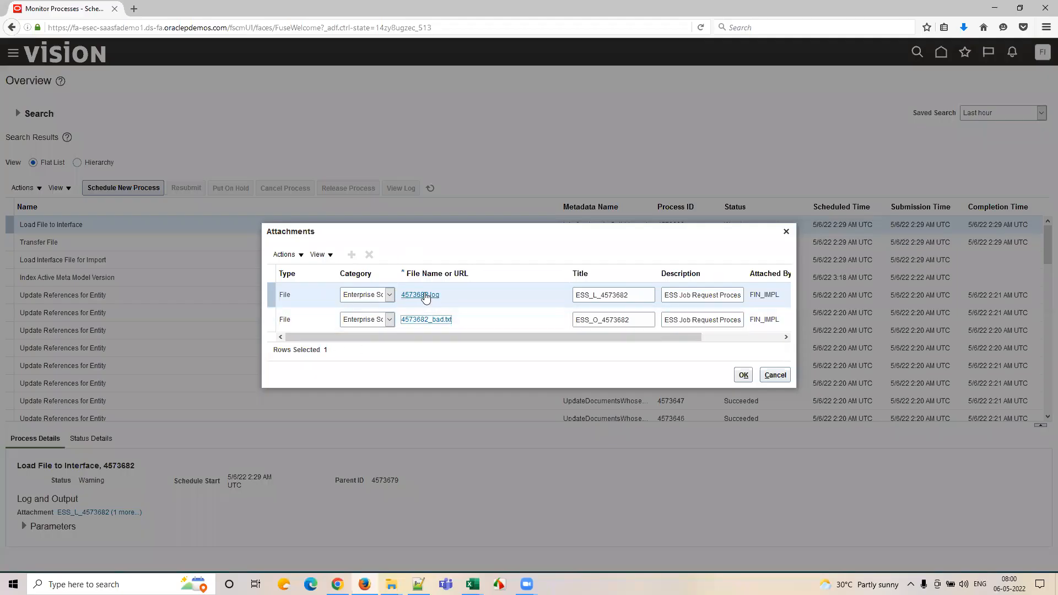
- Open the attachment 4573682.log in Notepad, enlarge it, and read through to the errors reported for the rejected records
click(422, 295)
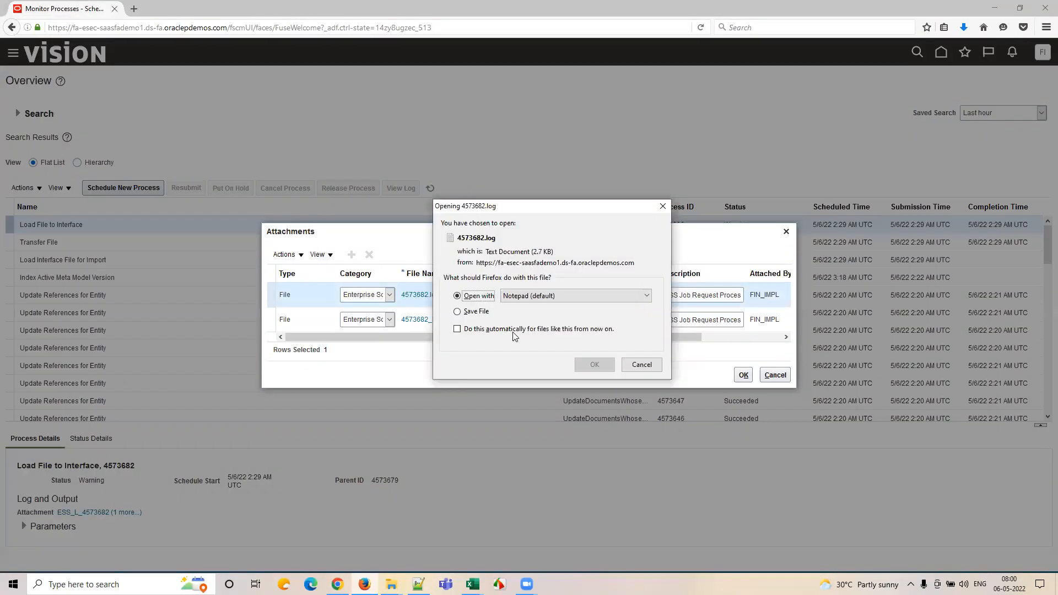
click(592, 366)
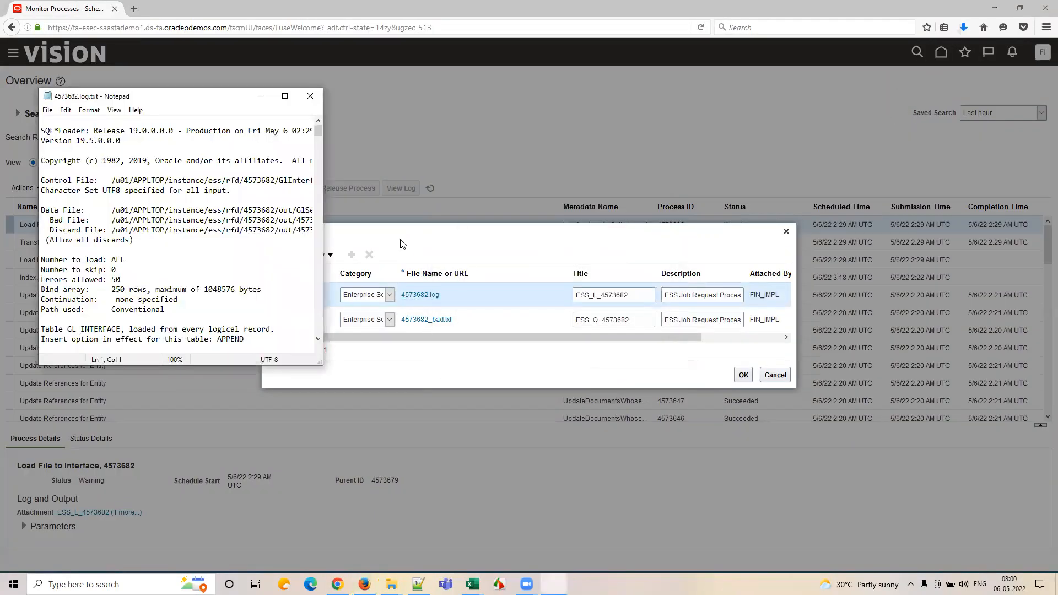
click(295, 91)
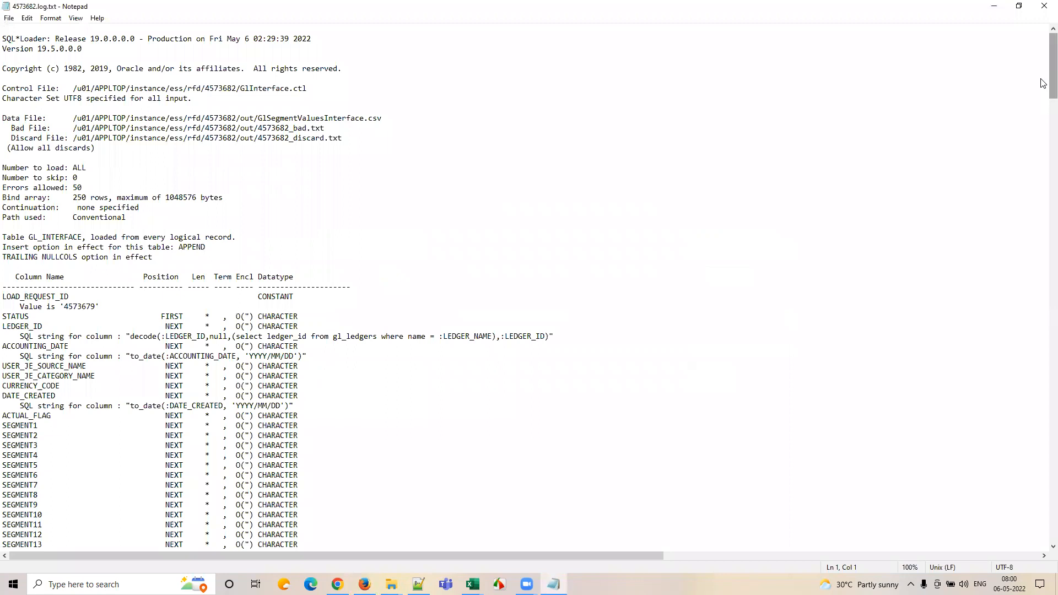
drag(1043, 83, 1043, 241)
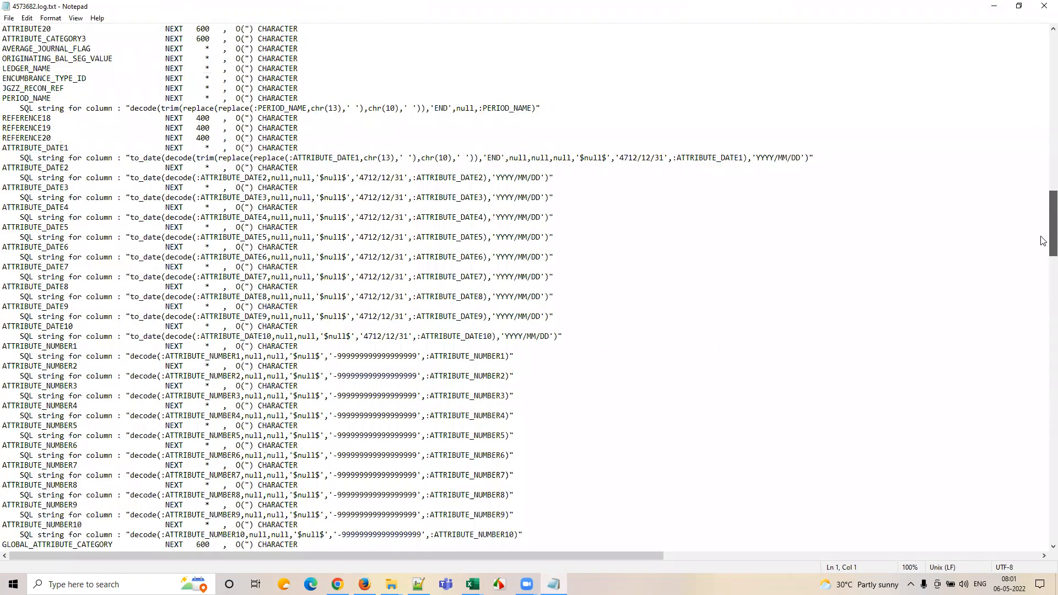
drag(1043, 241, 1029, 366)
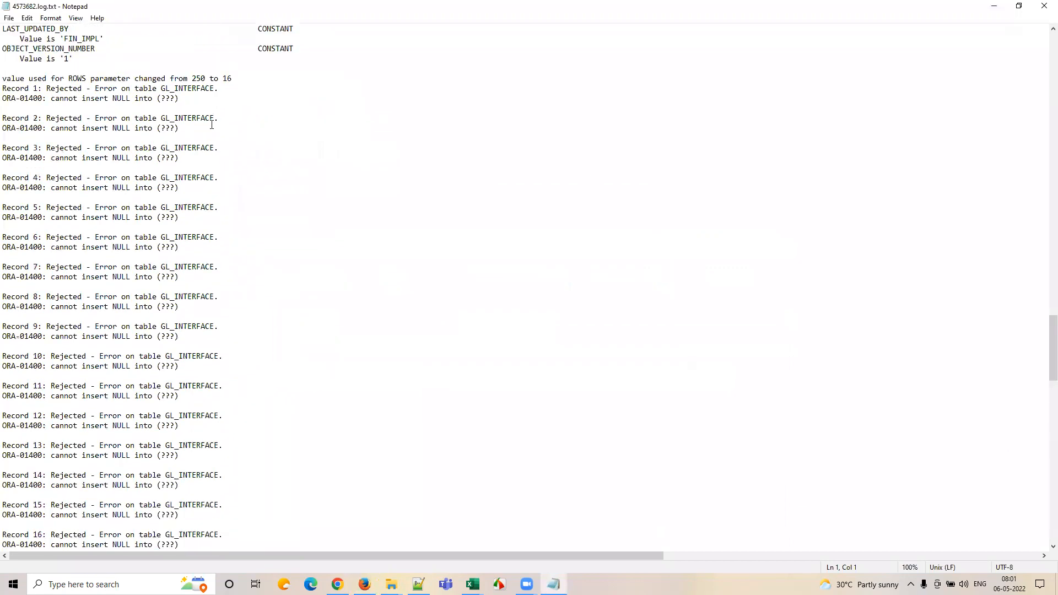
drag(96, 90, 233, 91)
drag(52, 99, 179, 99)
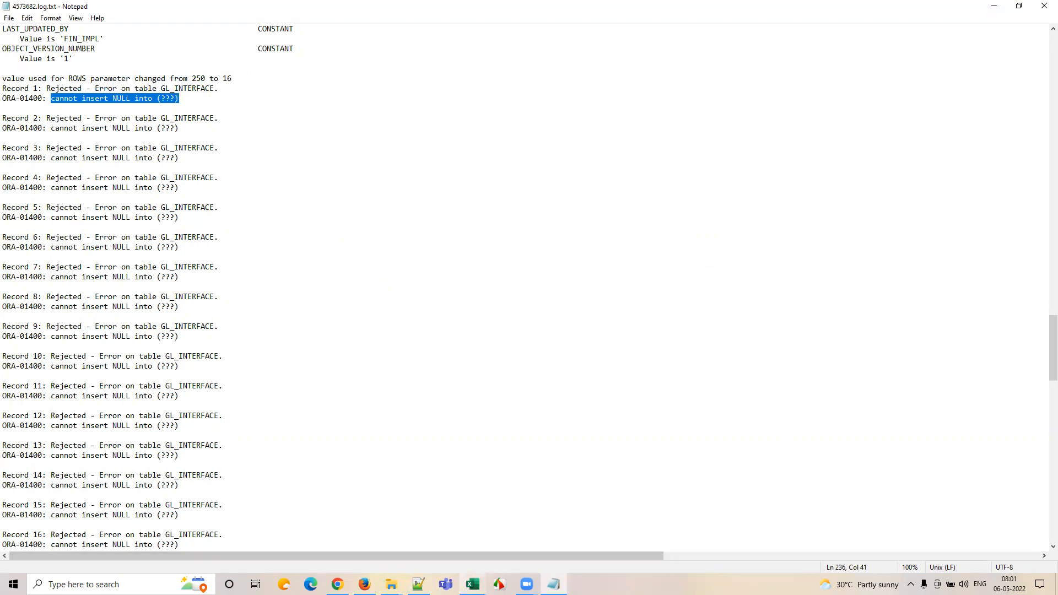
- Switch to Sample COA Account Upload.xlsm in Excel and examine row 5 of GL_SEGMENT_VALUES_INTERFACE across all columns, ending at its first cell
mouse_move(473, 584)
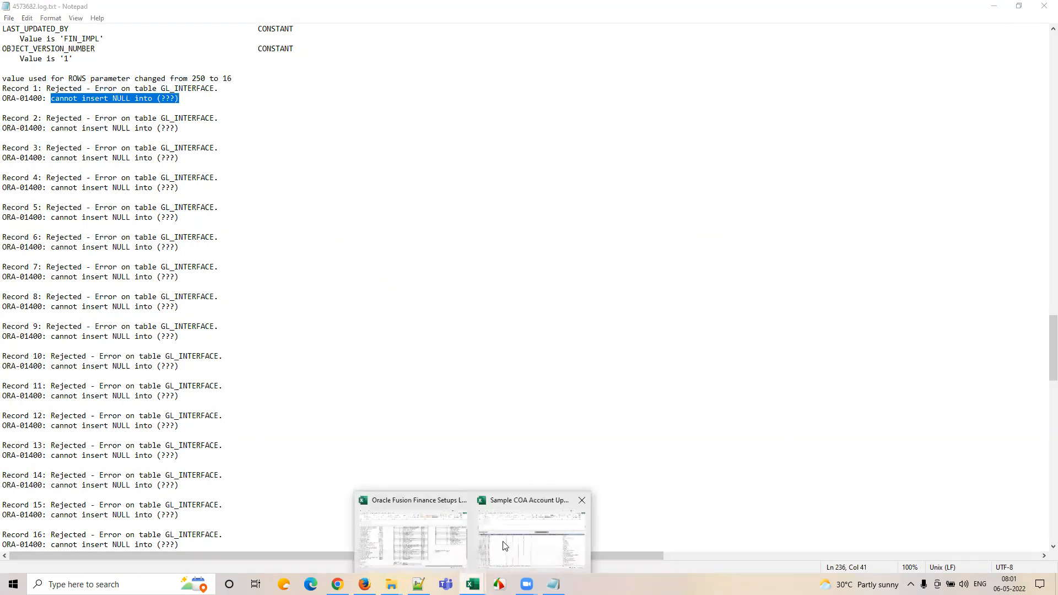
click(532, 538)
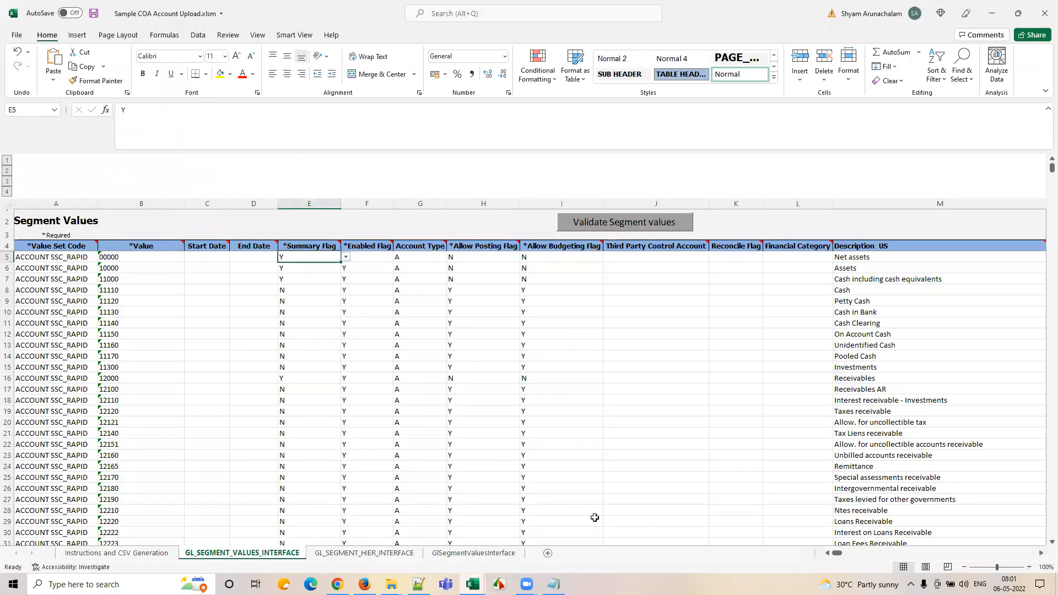
drag(838, 554, 838, 554)
click(154, 257)
key(Right)
key(Right)
key(Right)
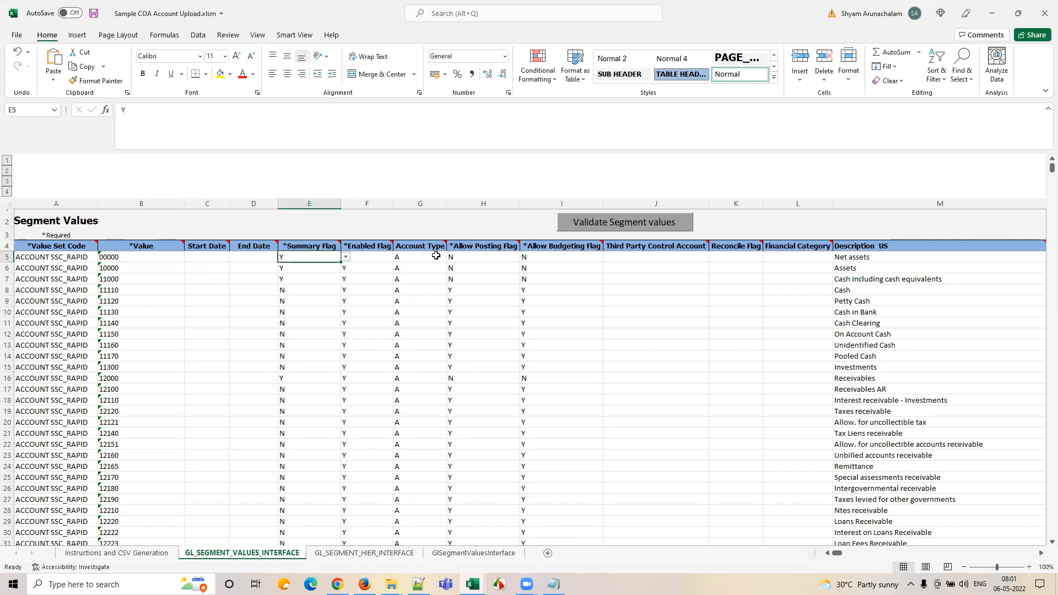
key(Right)
key(Right)
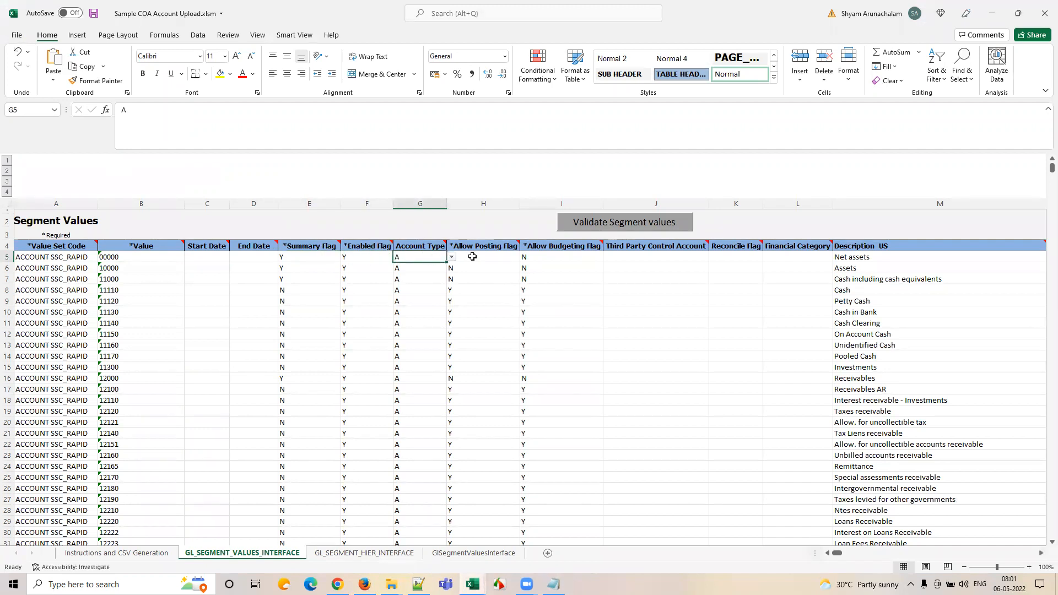
key(Right)
key(Right)
key(Right)
key(Right)
key(Right)
key(Right)
key(Right)
key(Right)
key(Right)
key(Right)
key(Right)
key(Right)
key(Right)
key(Right)
key(Right)
key(Right)
key(Right)
key(Right)
key(Right)
key(Right)
key(Right)
key(Right)
key(Right)
key(Right)
key(Right)
key(Right)
key(Right)
key(Right)
key(Right)
key(Right)
key(Right)
key(Right)
key(Right)
key(Right)
key(Right)
key(Right)
key(Right)
key(Right)
key(Right)
key(Right)
key(Right)
key(Right)
key(Right)
key(Right)
key(Right)
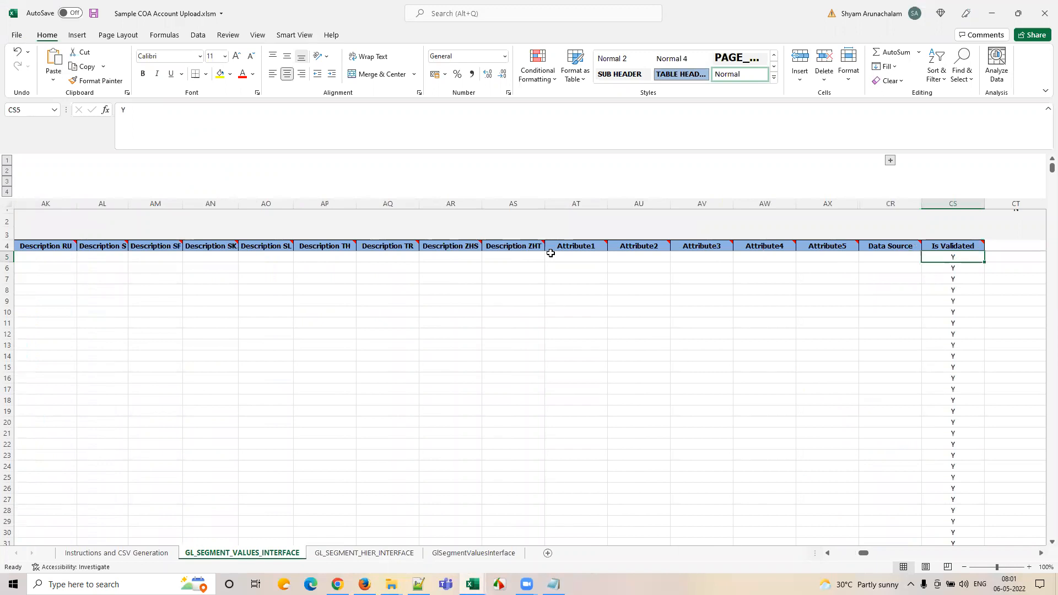
key(ctrl+Left)
key(ctrl+Left)
key(ctrl+Left)
key(ctrl+Left)
key(ctrl+Left)
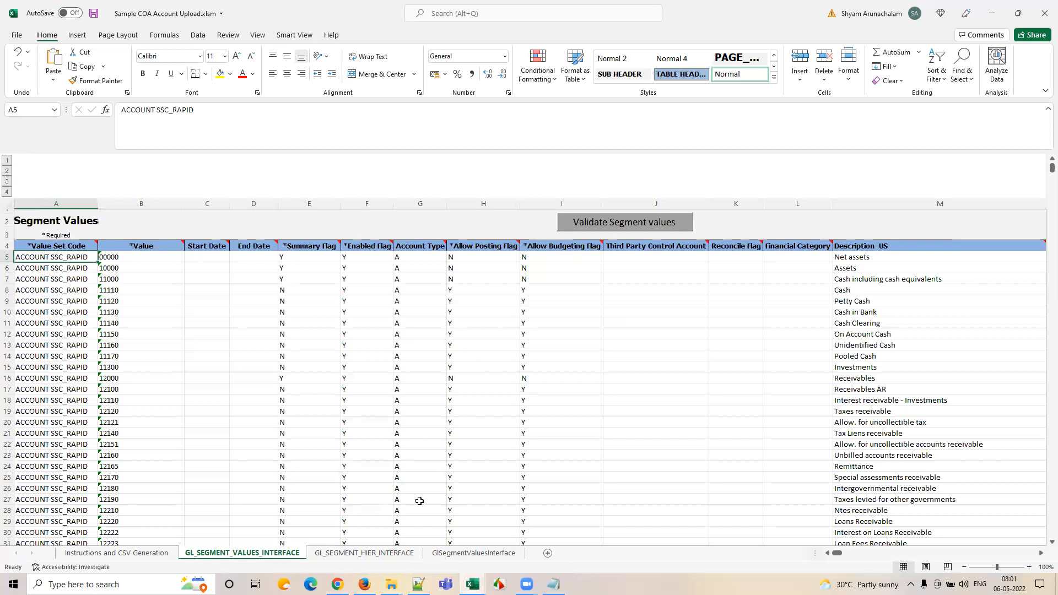
- Switch to the Oracle documentation in Chrome and copy the scheduled process name from the Import Segment Values and Hierarchies page
mouse_move(338, 584)
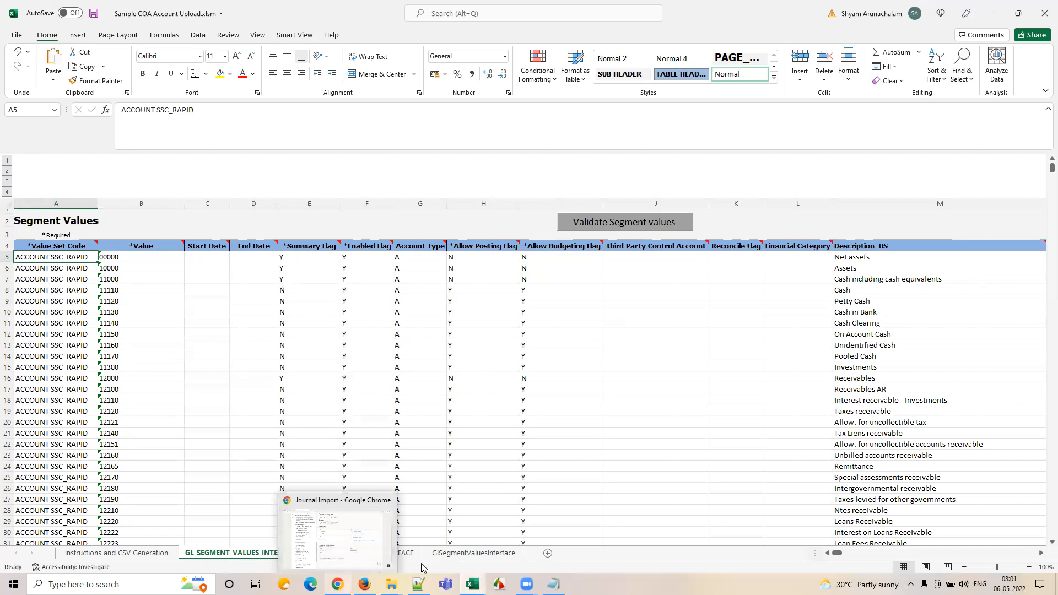
click(337, 584)
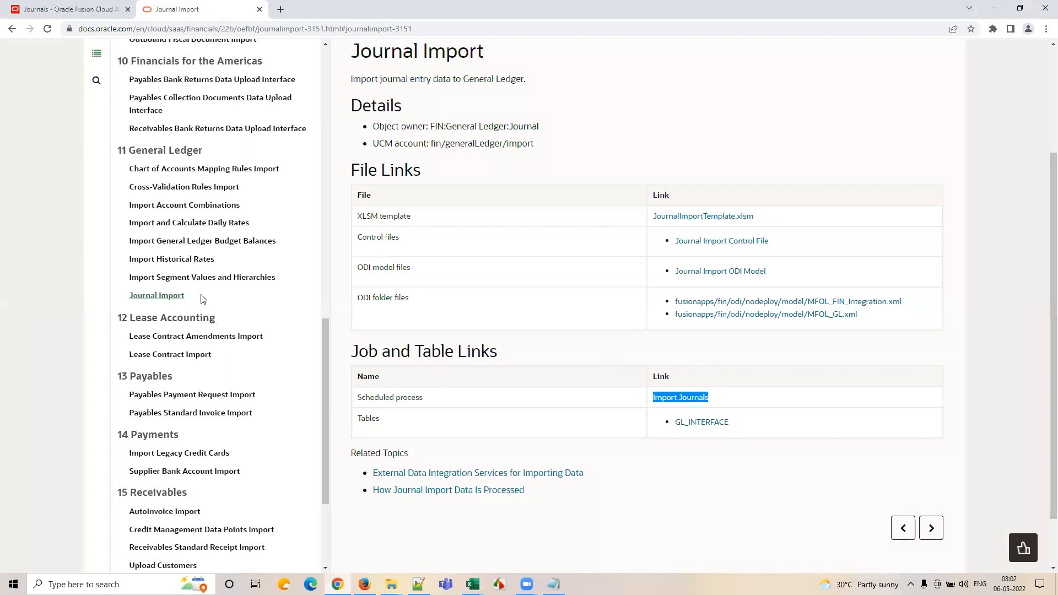
click(188, 279)
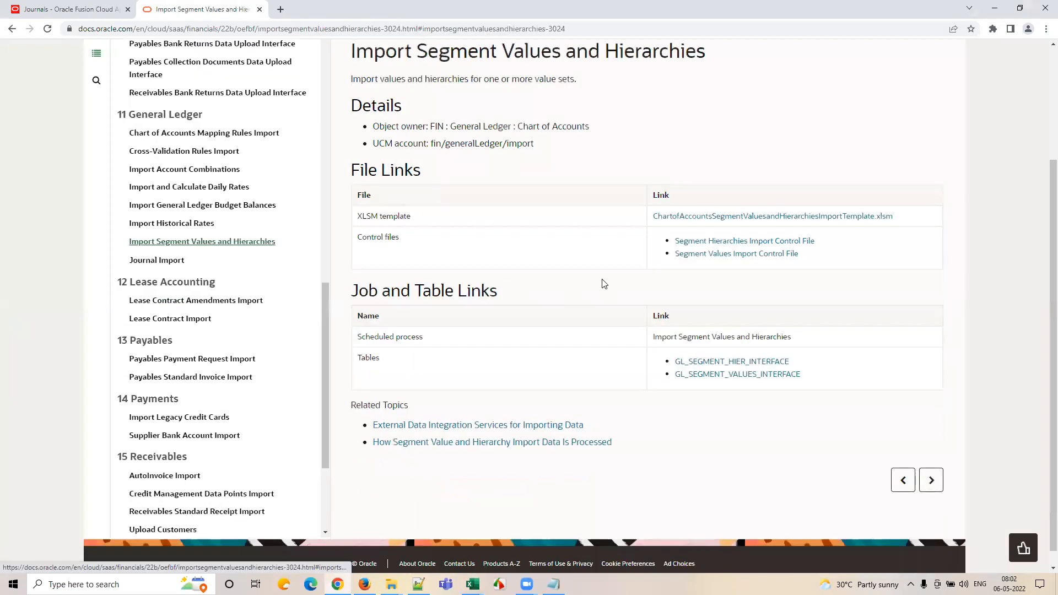
triple_click(700, 335)
key(ctrl+c)
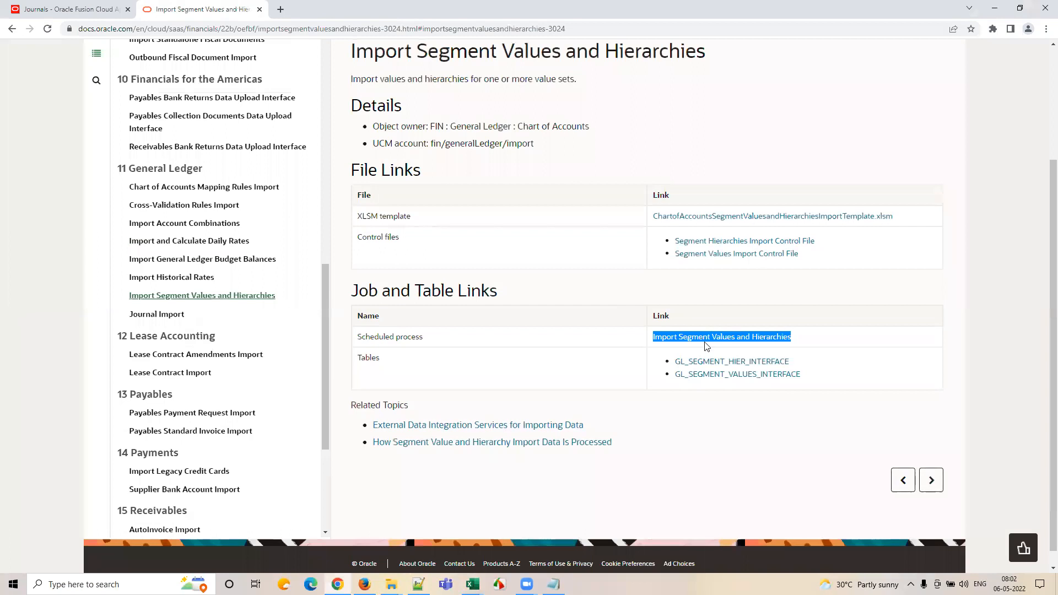
- Back in Firefox, start Load Interface File for Import and set its Import Process to Import Segment Values and Hierarchies using the copied name
click(364, 585)
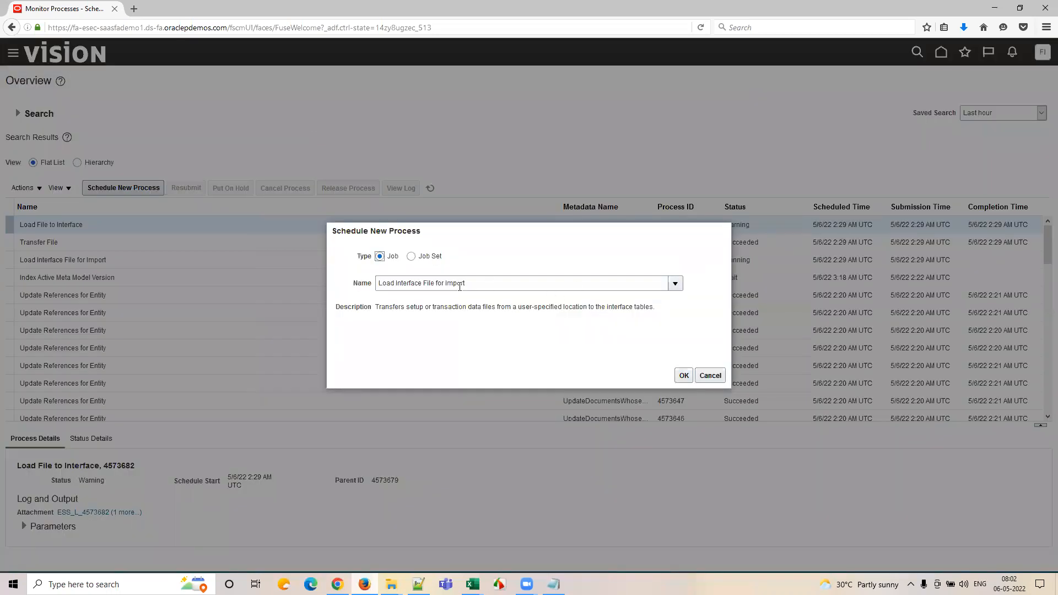
click(684, 376)
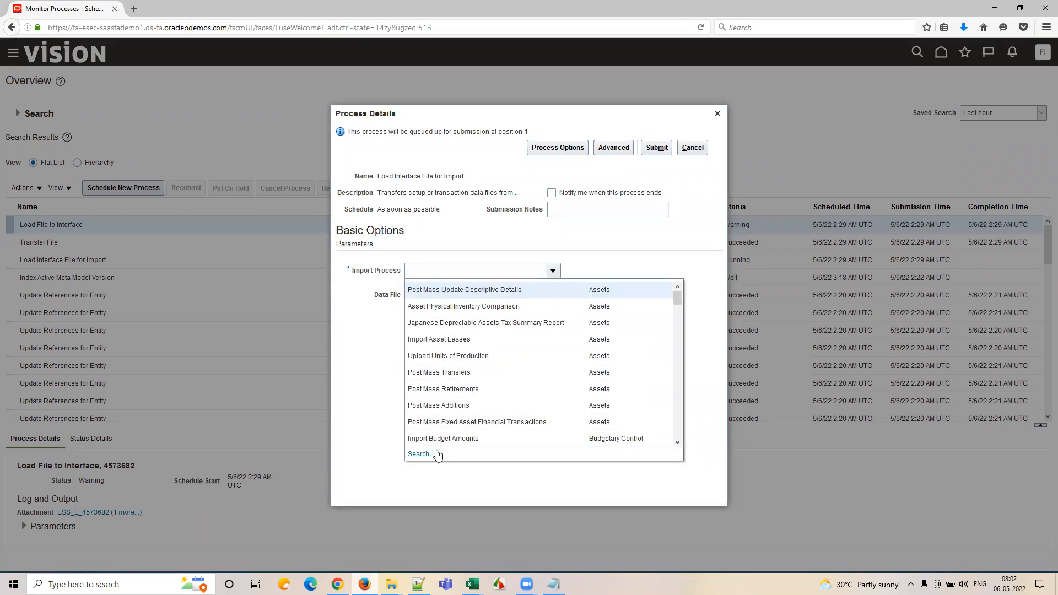
click(421, 454)
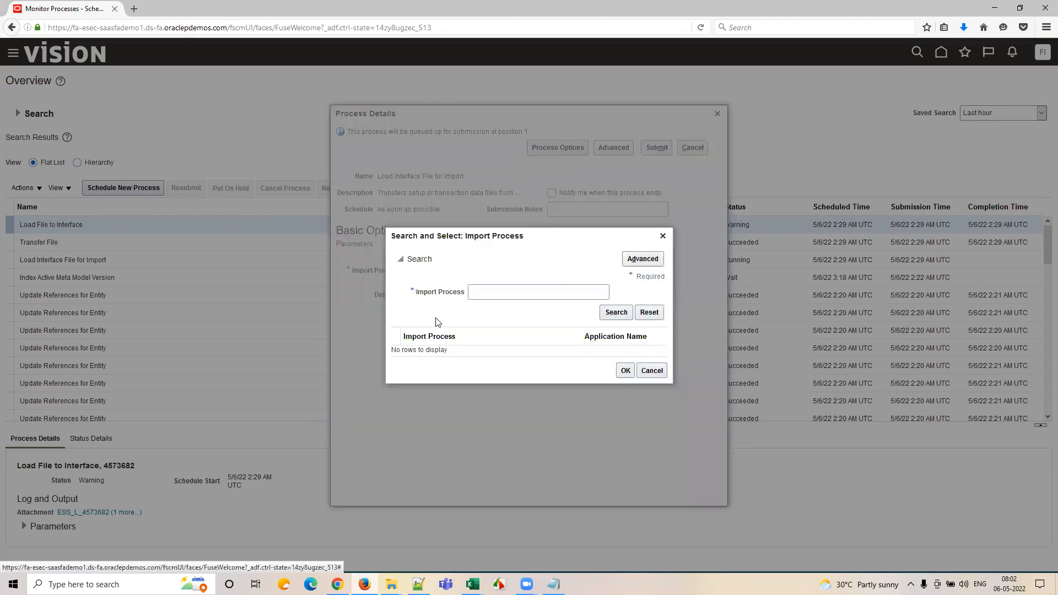
click(492, 297)
key(ctrl+v)
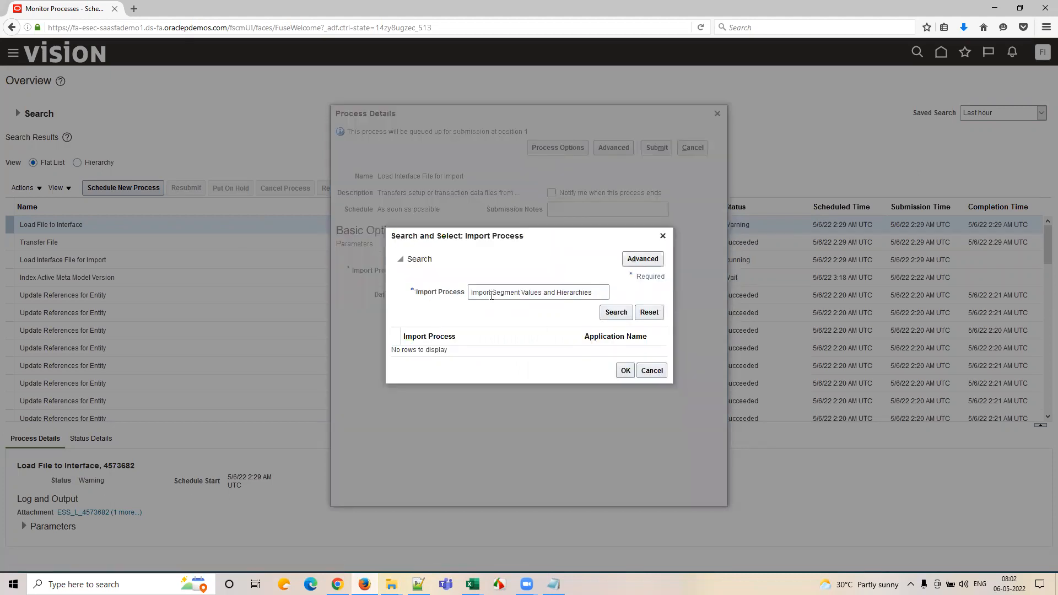
click(576, 348)
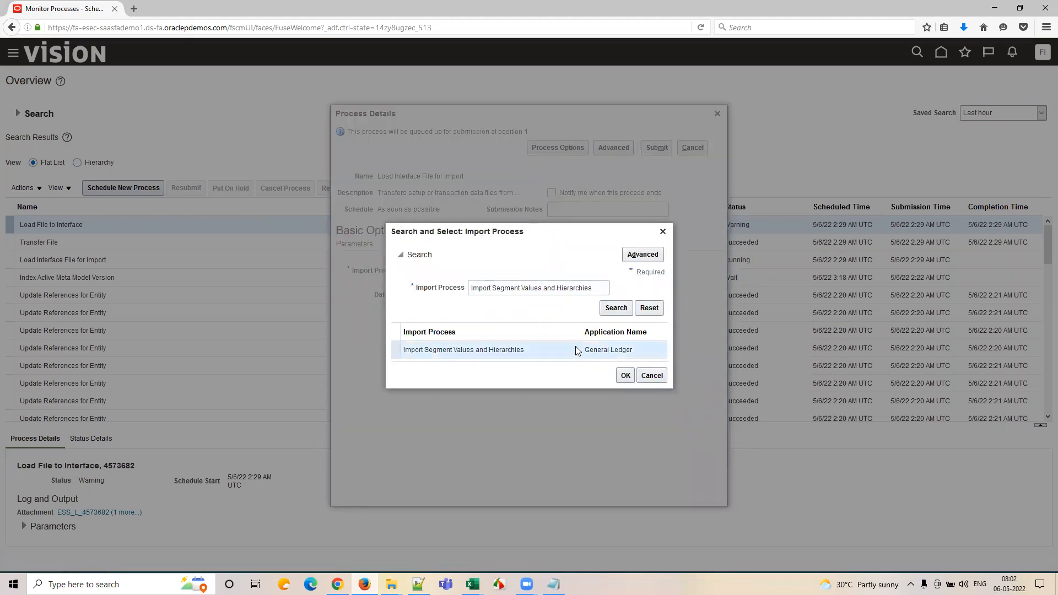
click(624, 377)
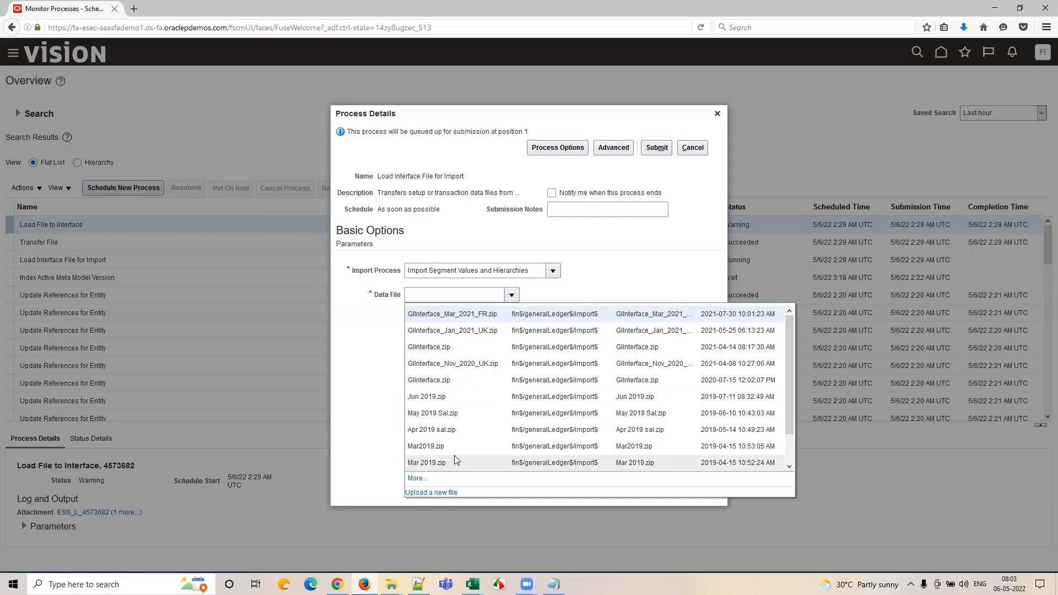
- Upload glsegmentvaluesandhierarchy.zip from Downloads as a new data file, submit the process, and refresh the process list
click(437, 494)
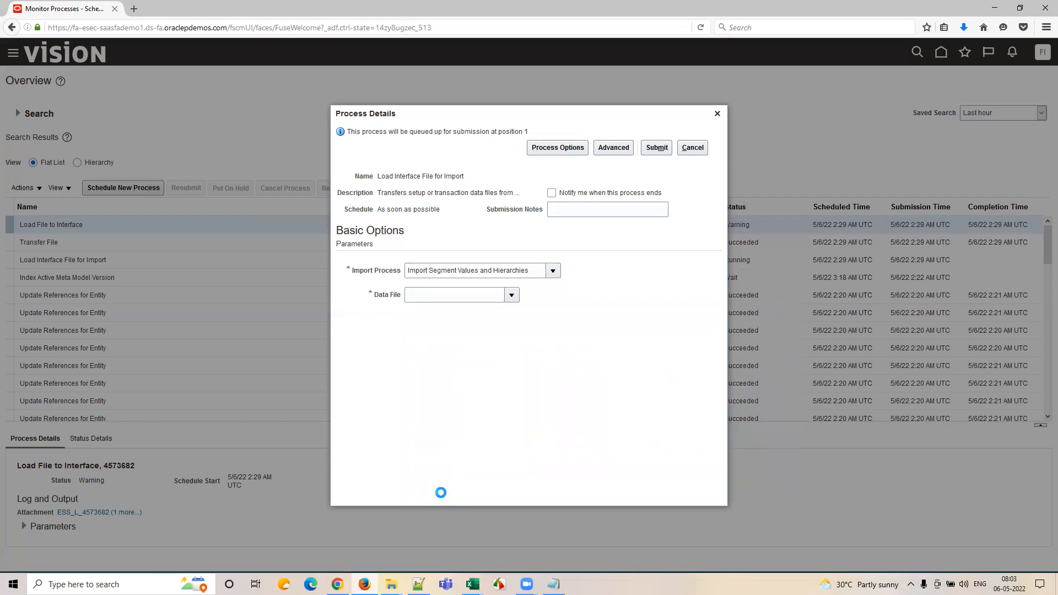
click(502, 305)
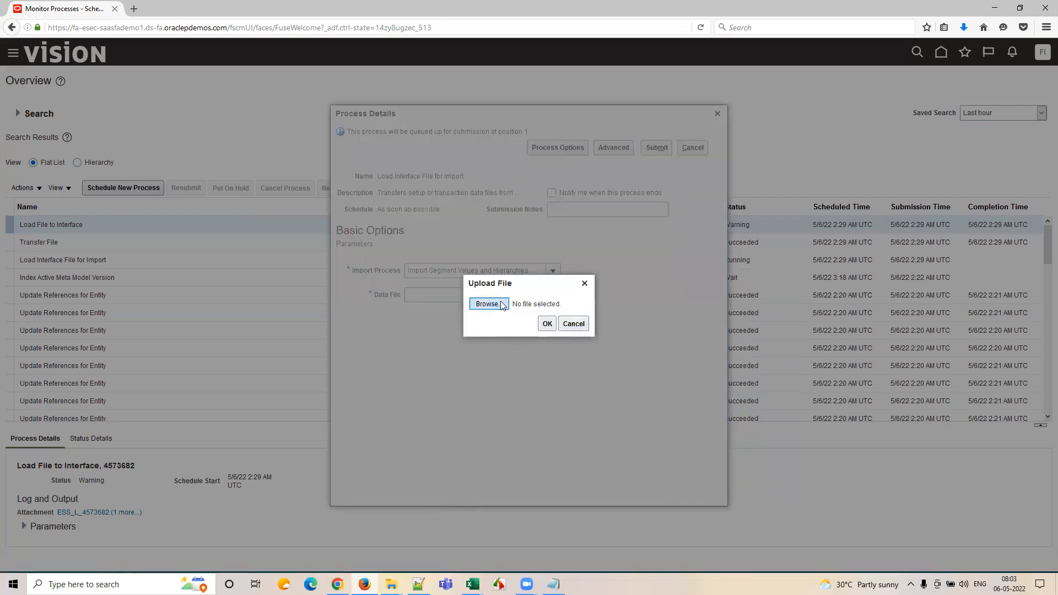
click(161, 107)
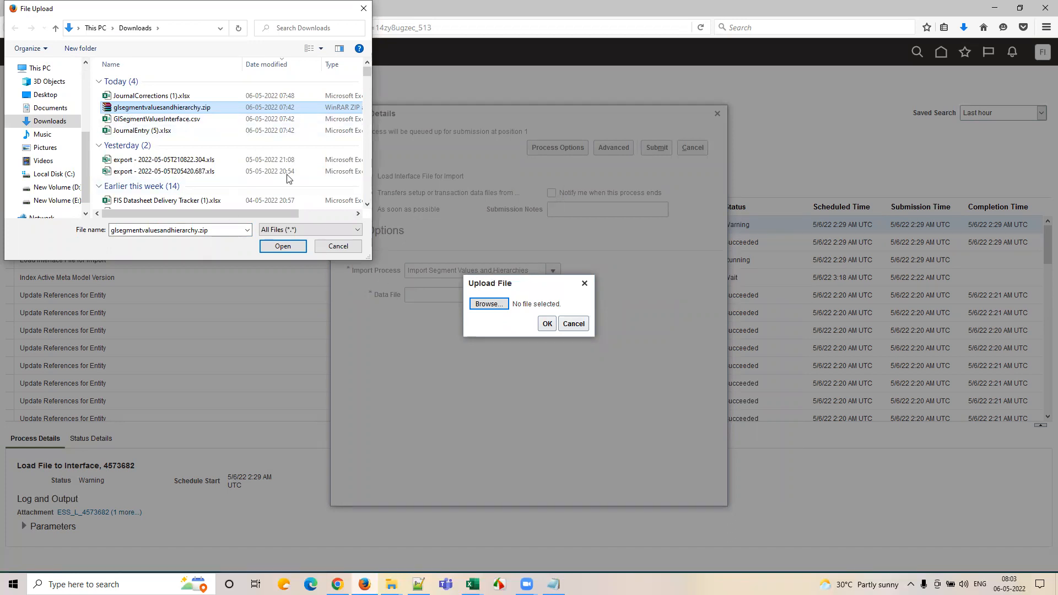
click(283, 246)
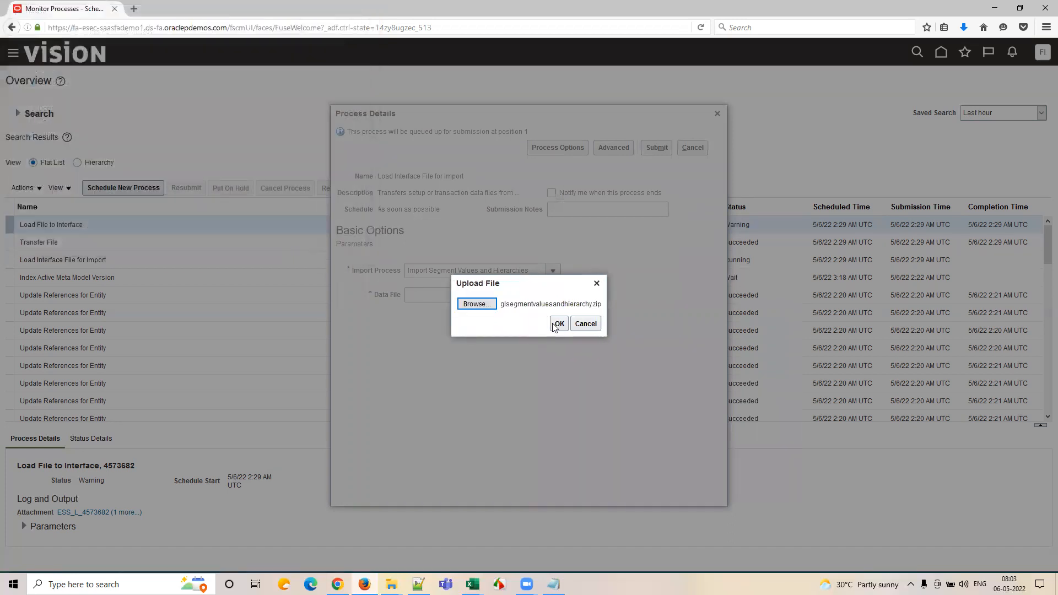
click(558, 324)
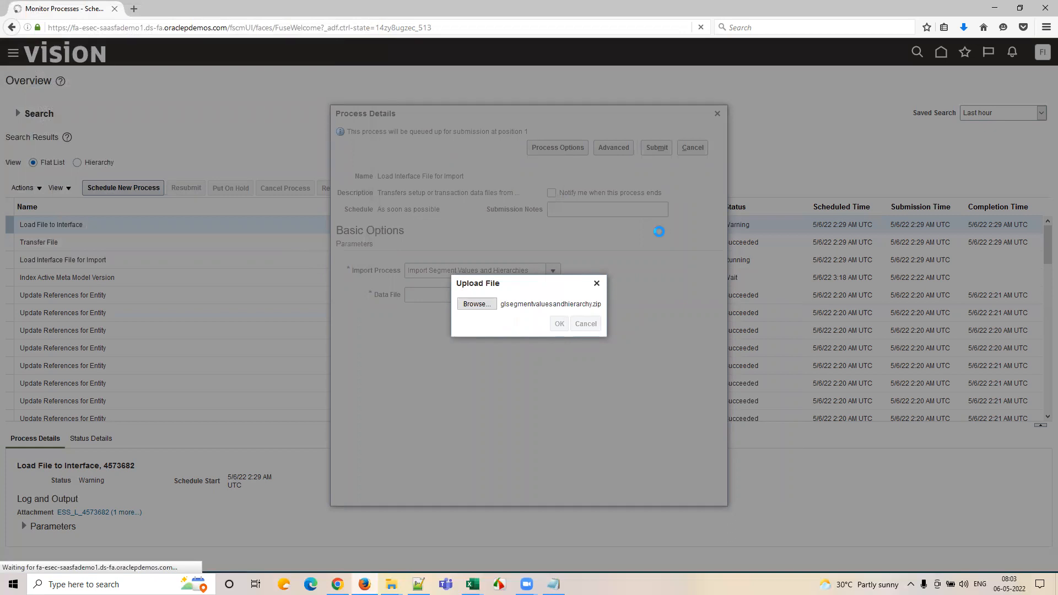
click(657, 148)
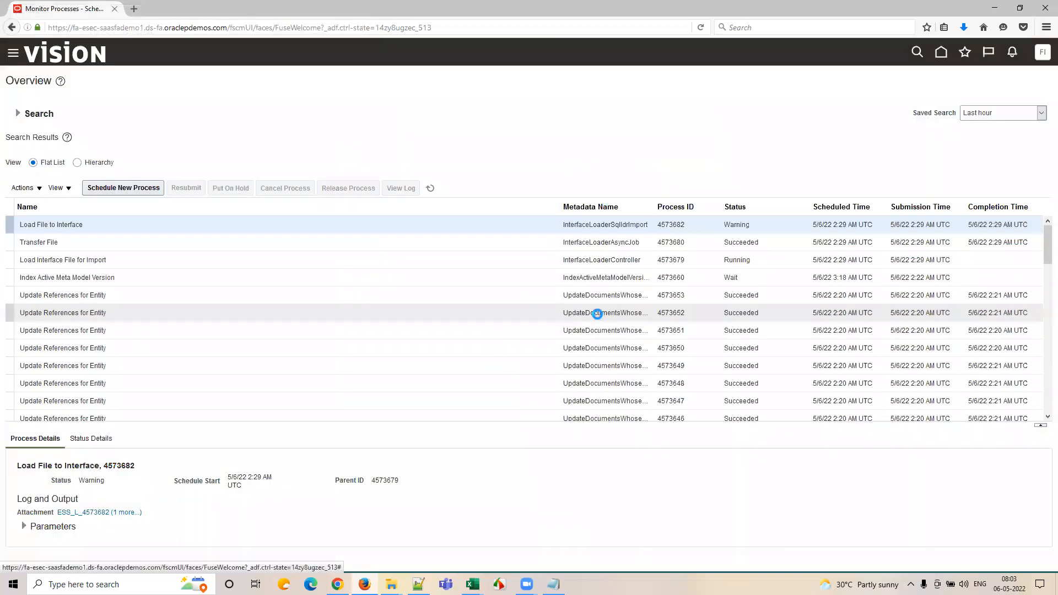
click(430, 188)
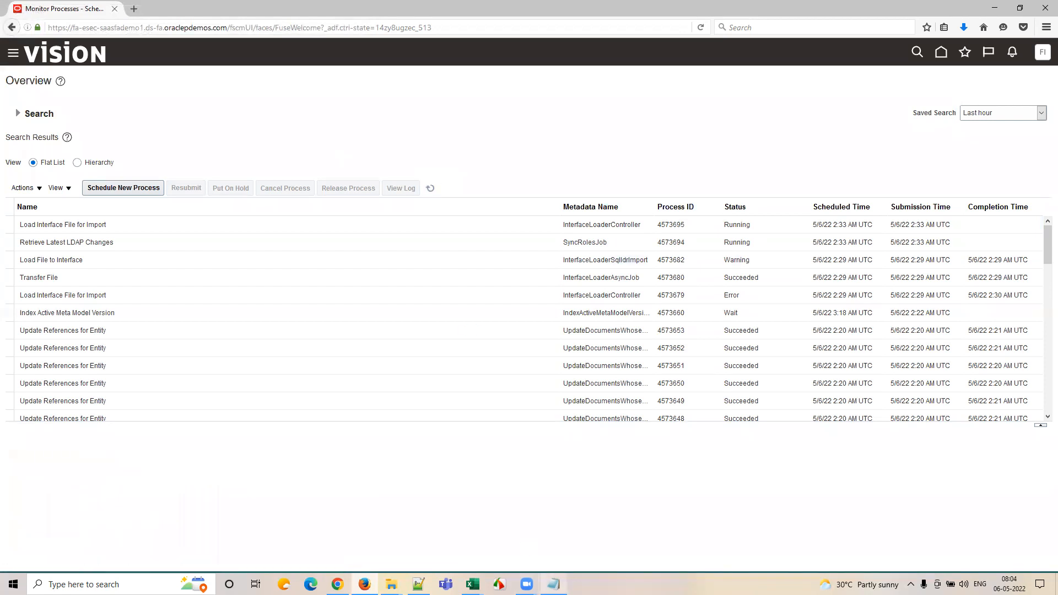
- Re-examine the first rejected record's error in the Notepad log, close the log, and refresh the scheduled process list
click(554, 585)
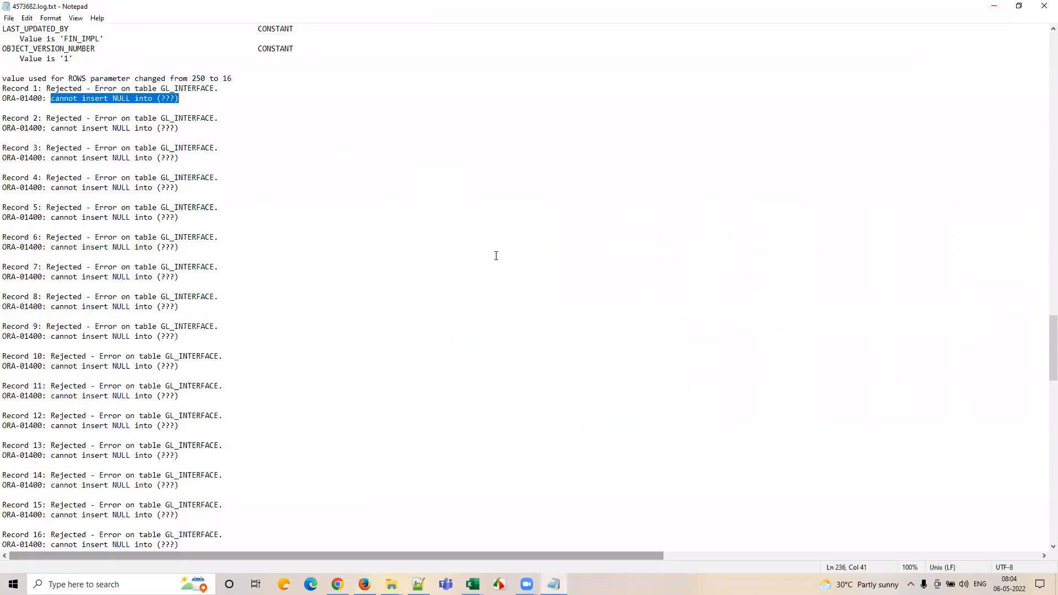
click(191, 100)
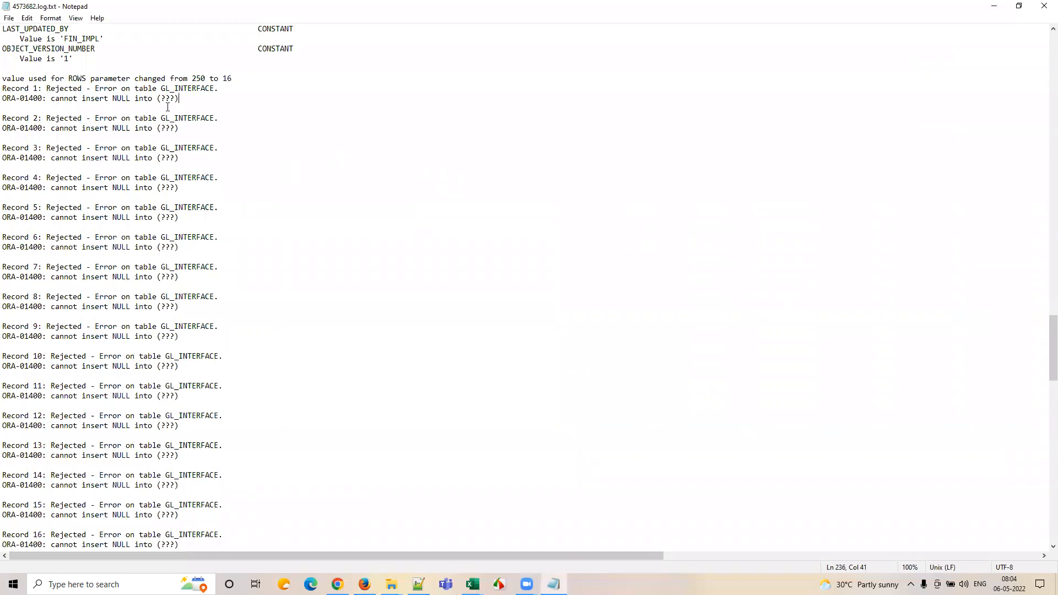
scroll(146, 103, up, 3)
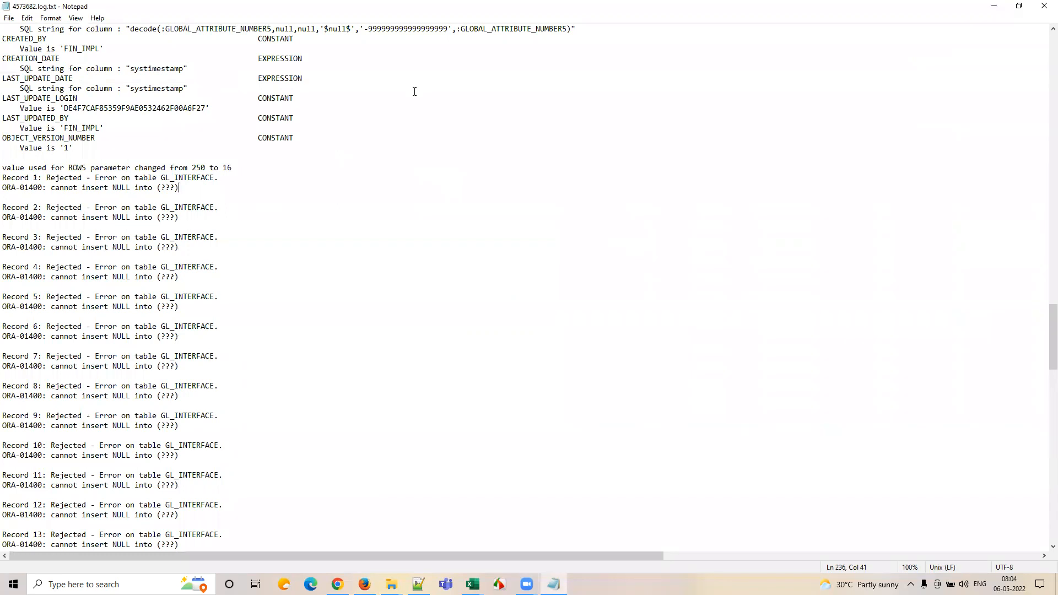
drag(51, 188, 184, 192)
click(186, 191)
shift+click(52, 191)
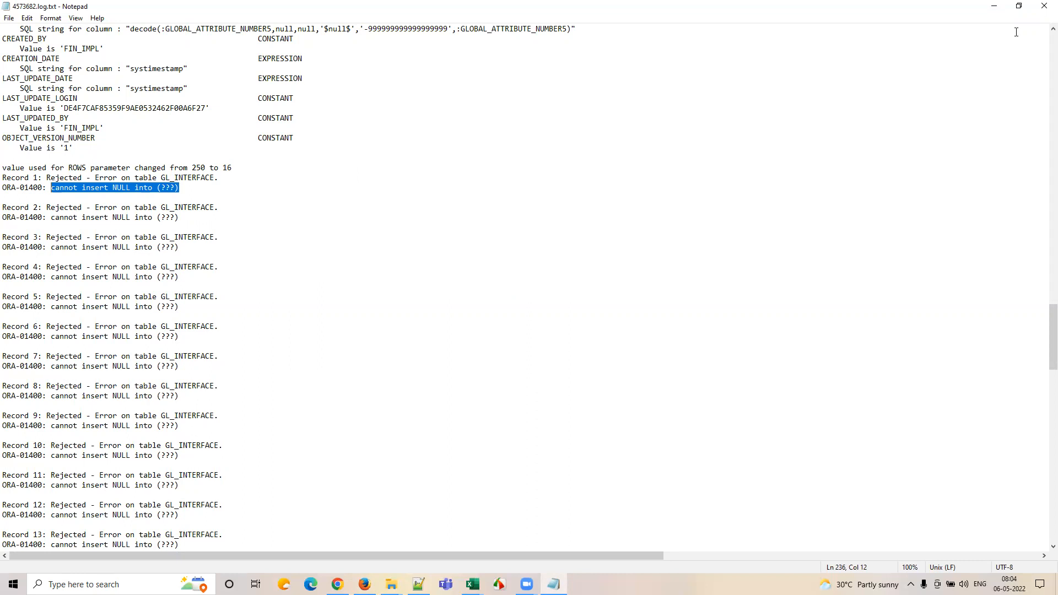
click(1045, 5)
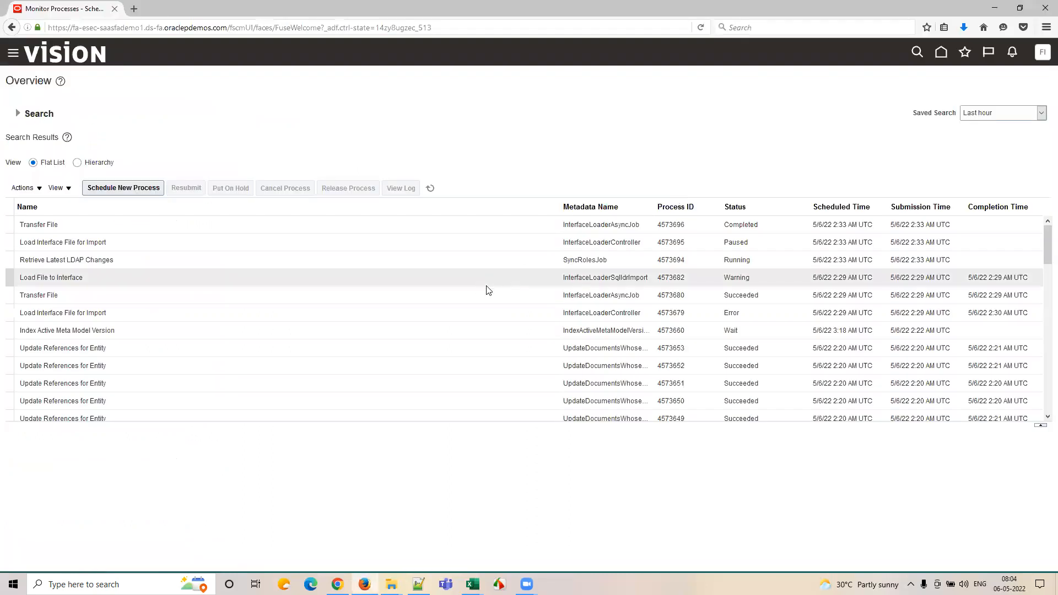
click(434, 190)
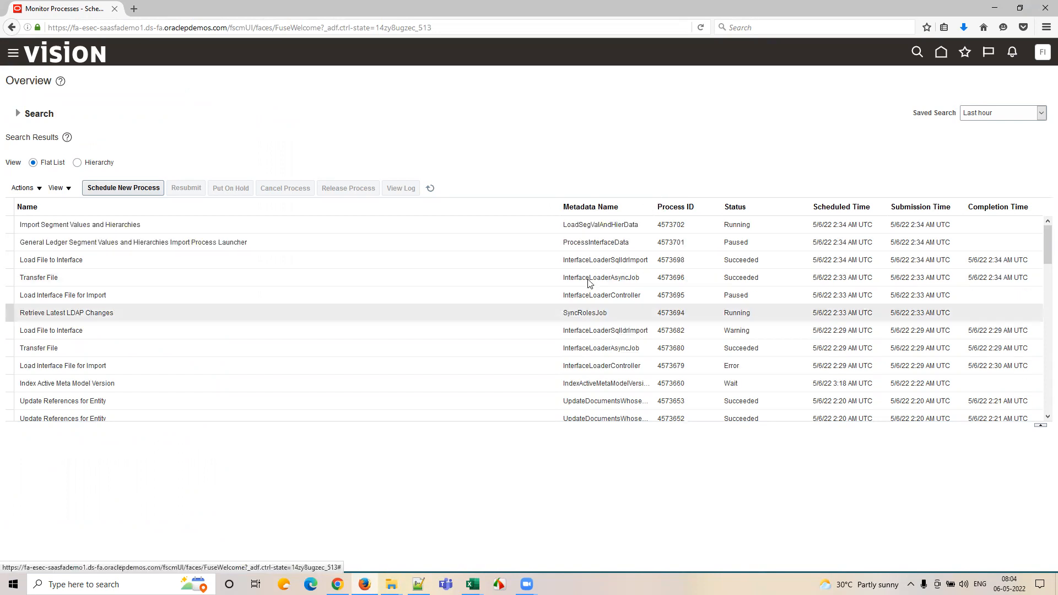
- Refresh the scheduled process list repeatedly and inspect the details of Import Segment Values and Hierarchies and its related load processes
click(430, 190)
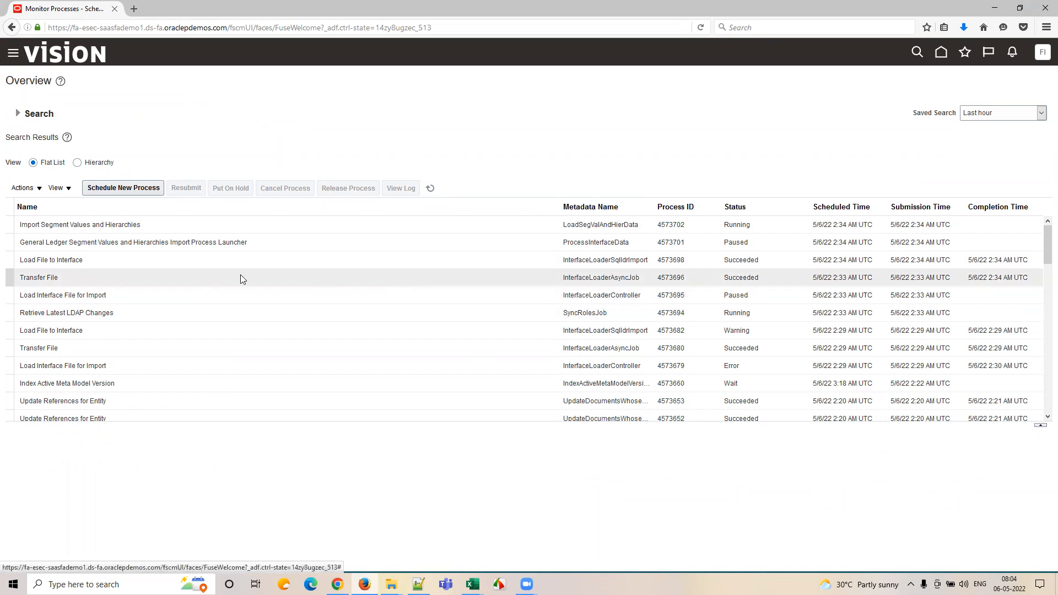
click(154, 265)
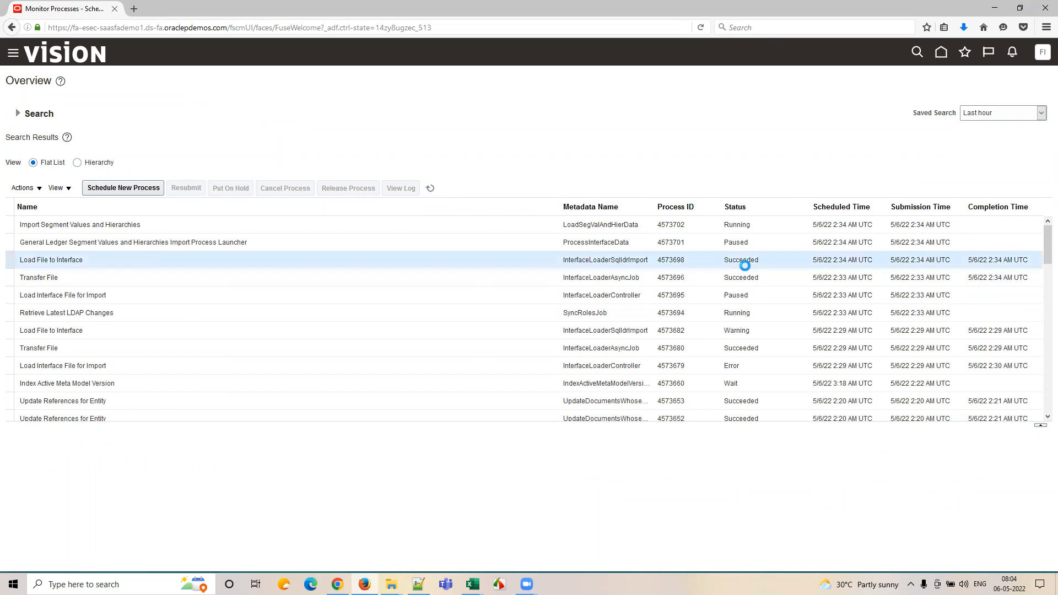
click(188, 226)
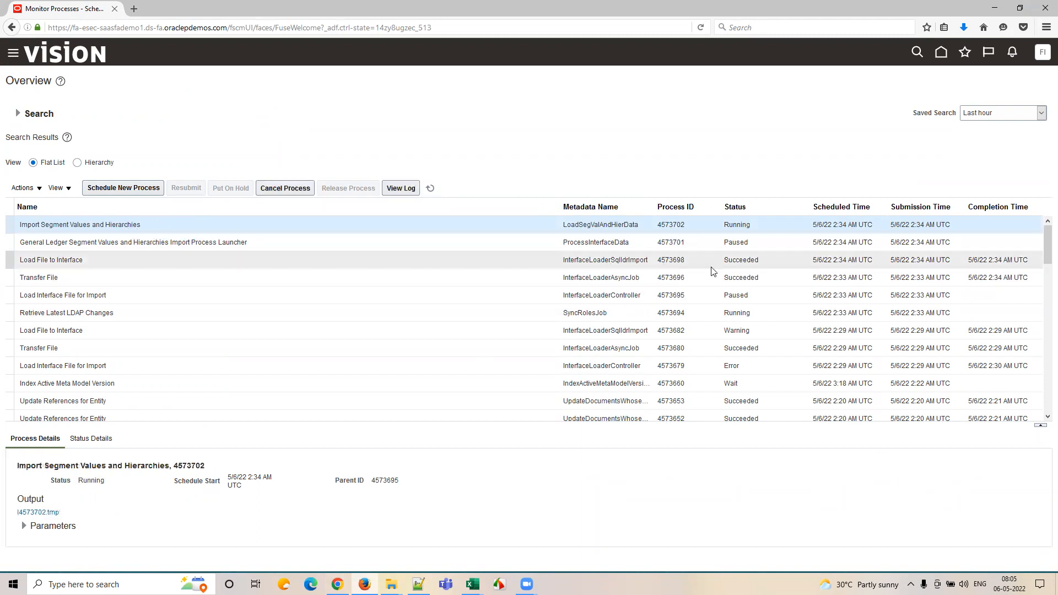
click(430, 185)
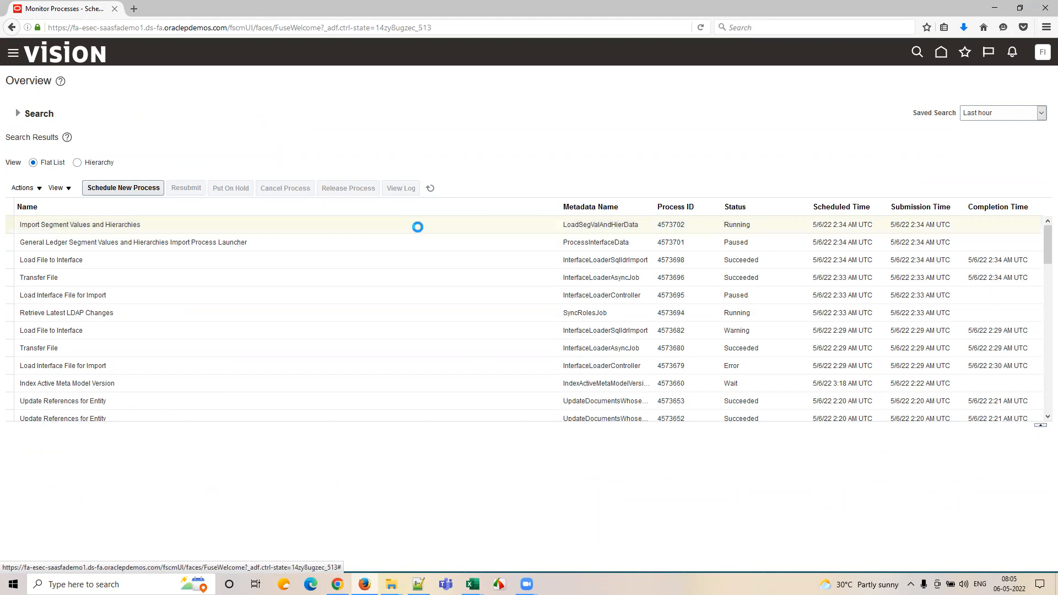
click(429, 190)
click(431, 189)
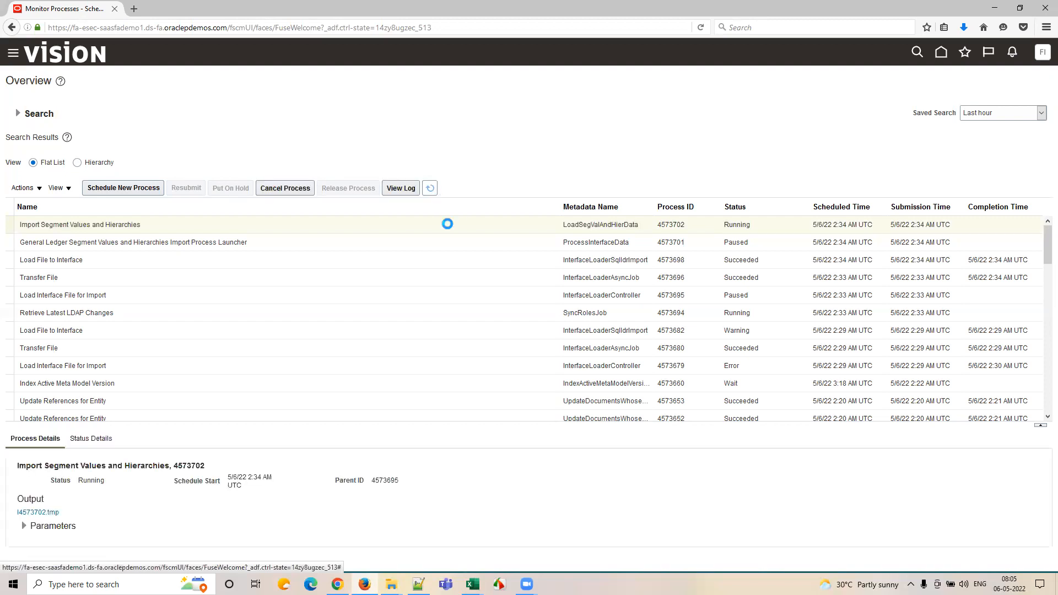
click(435, 259)
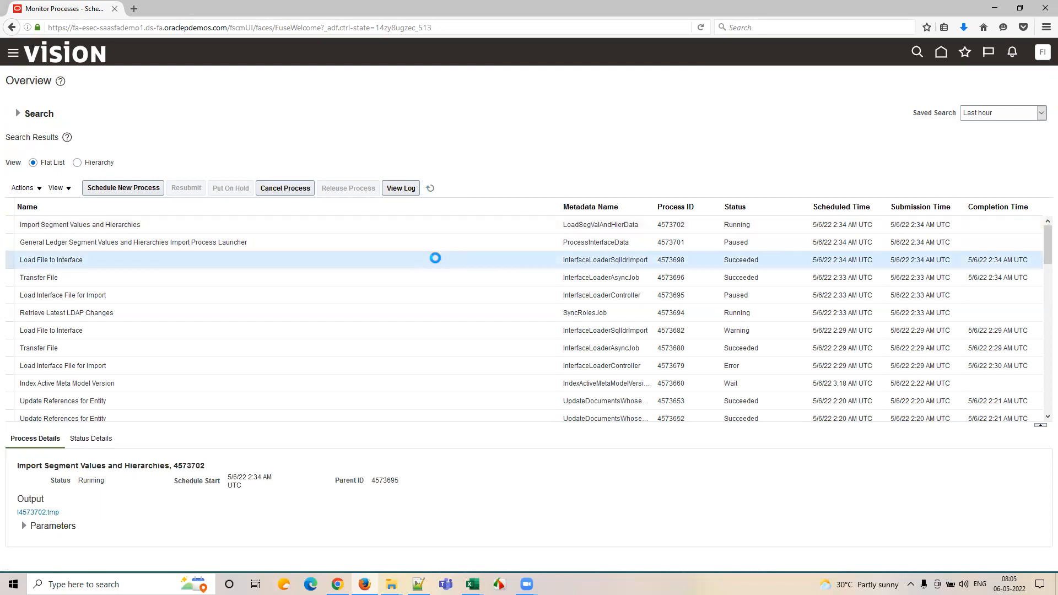
click(221, 296)
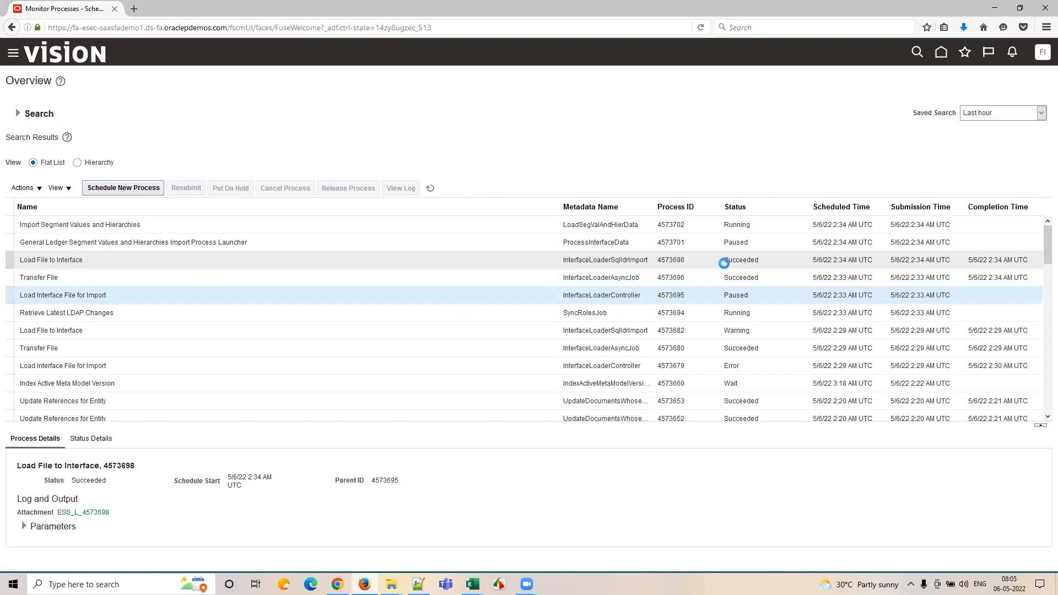
click(386, 223)
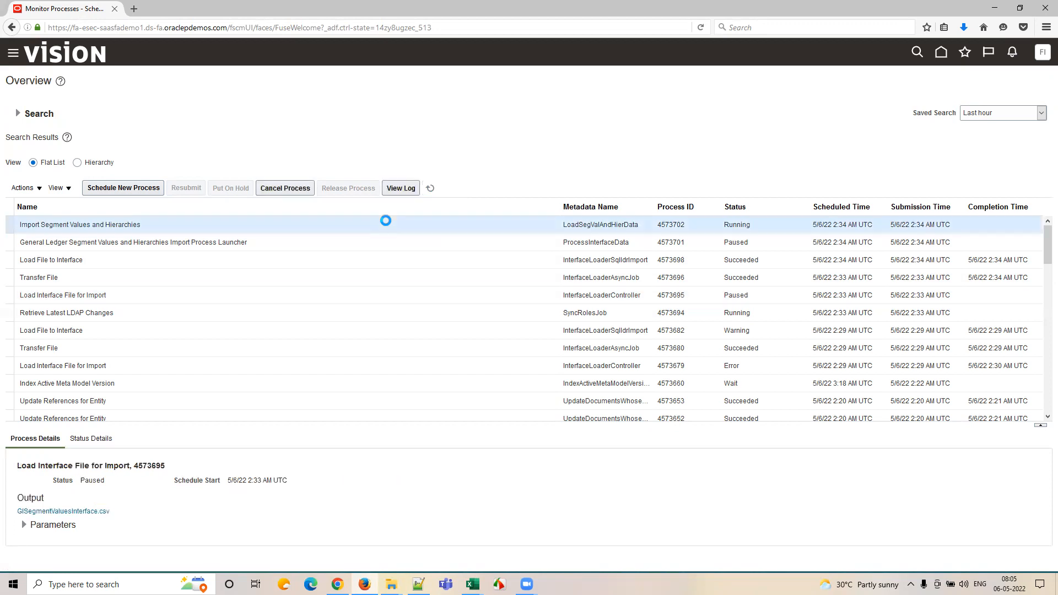
click(431, 188)
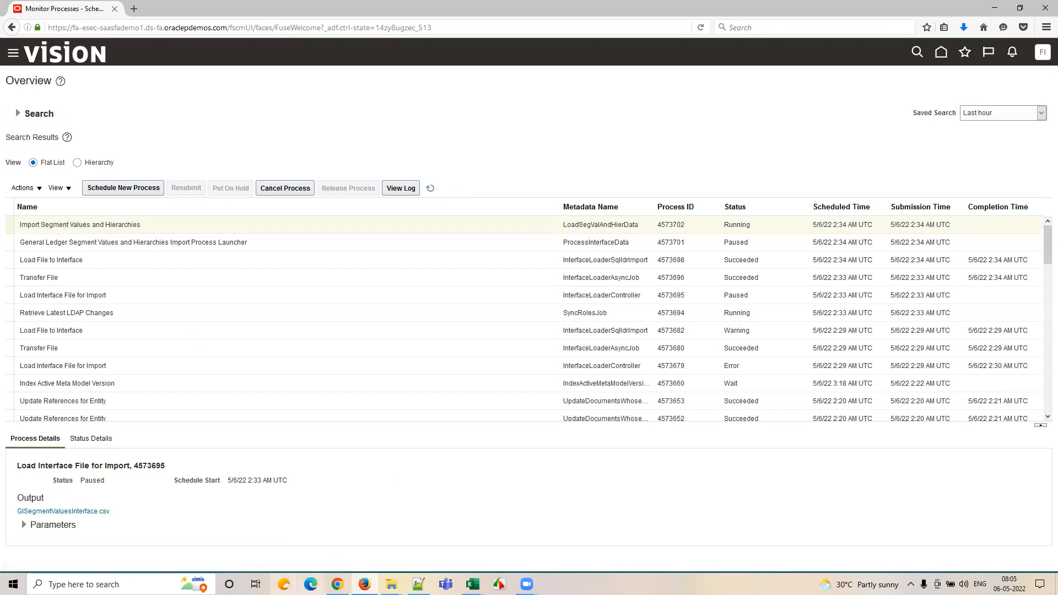
- Check the scheduled process name on the Import Segment Values and Hierarchies documentation page in Chrome, and return to the process list in Firefox
key(alt+Tab)
click(622, 340)
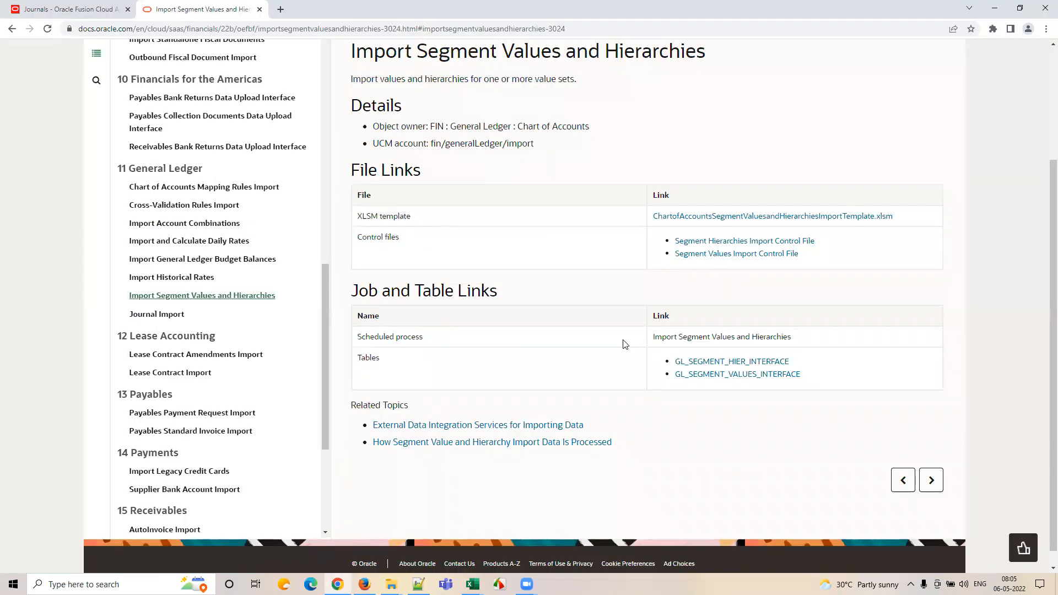
drag(653, 336, 800, 338)
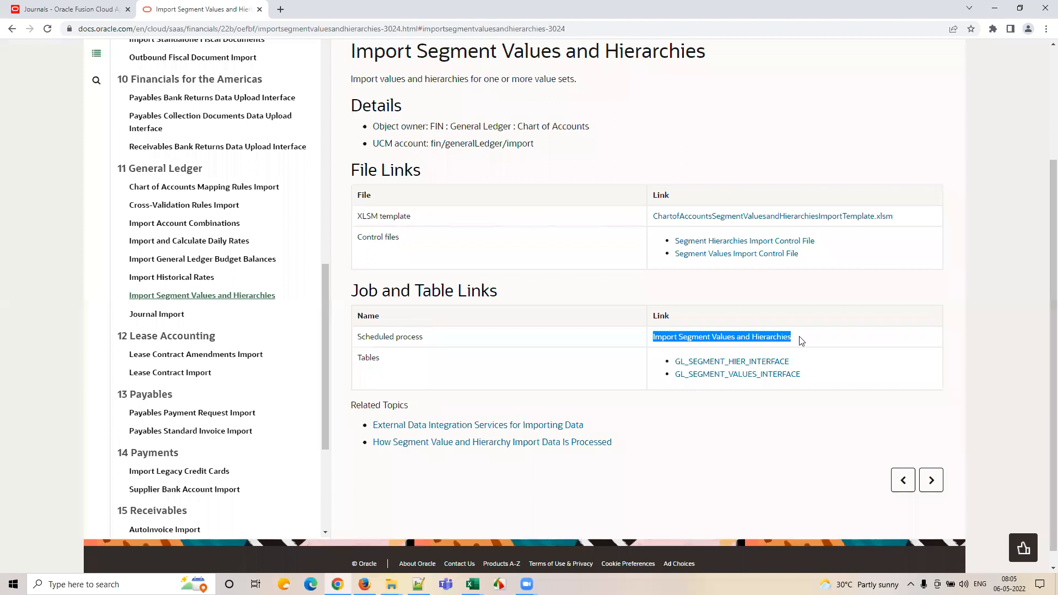
click(365, 584)
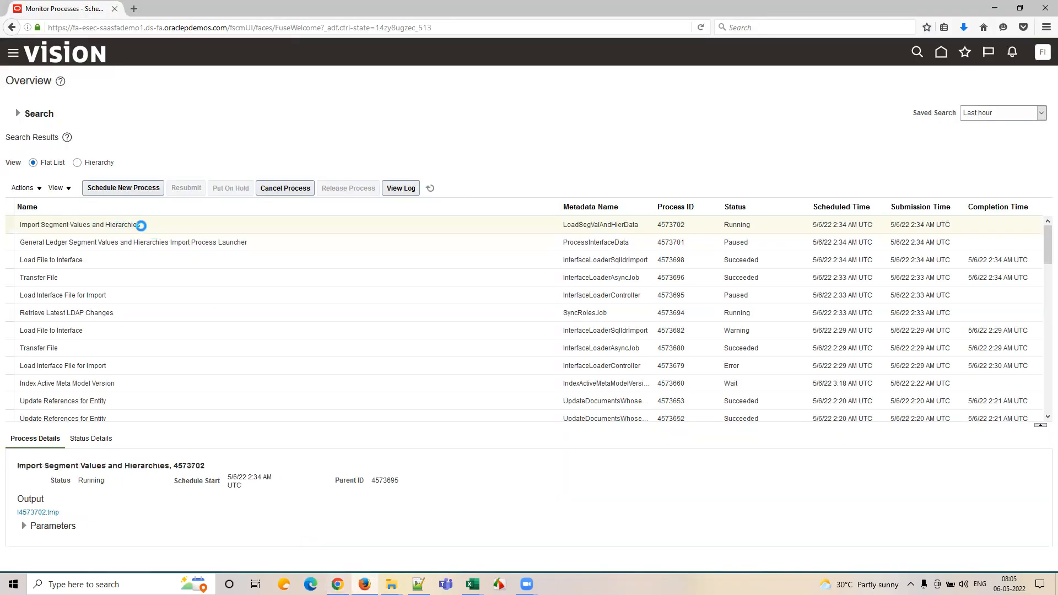
- Keep refreshing the scheduled process list to monitor the import's status, dismissing any server connection message
click(432, 188)
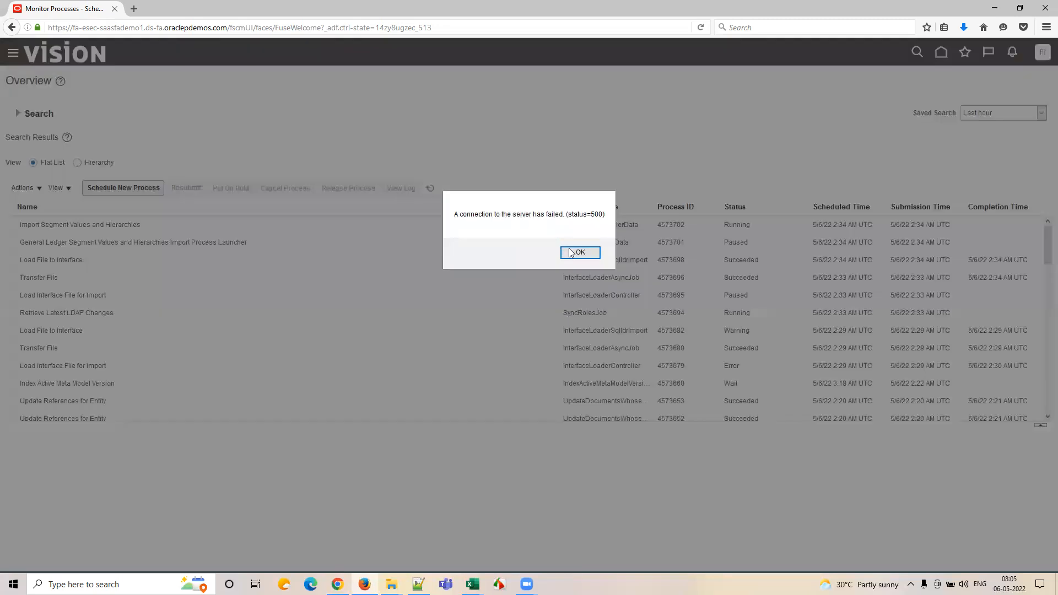
click(571, 253)
click(432, 189)
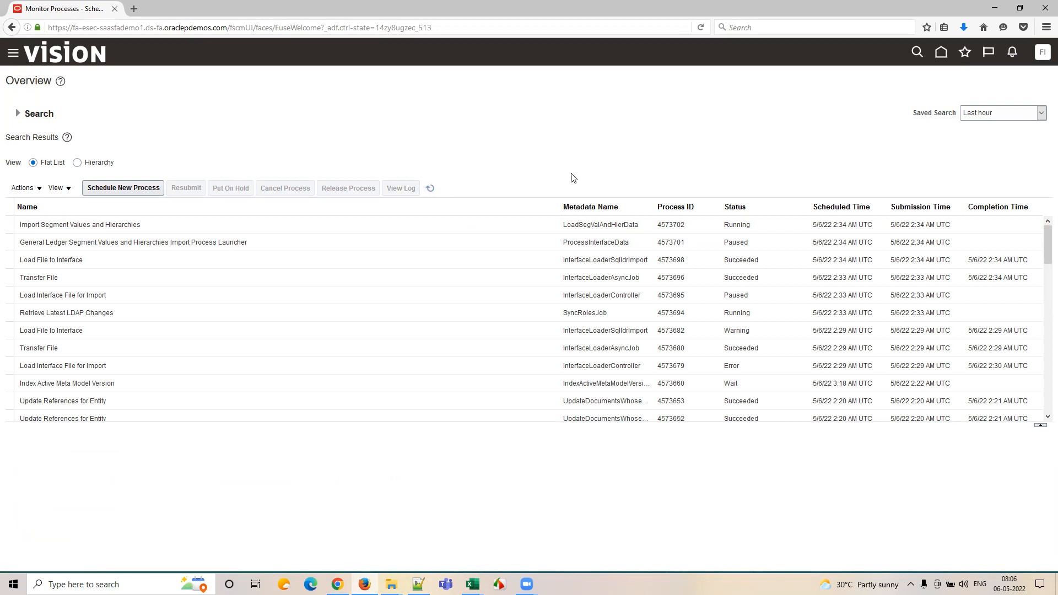
click(430, 189)
click(62, 53)
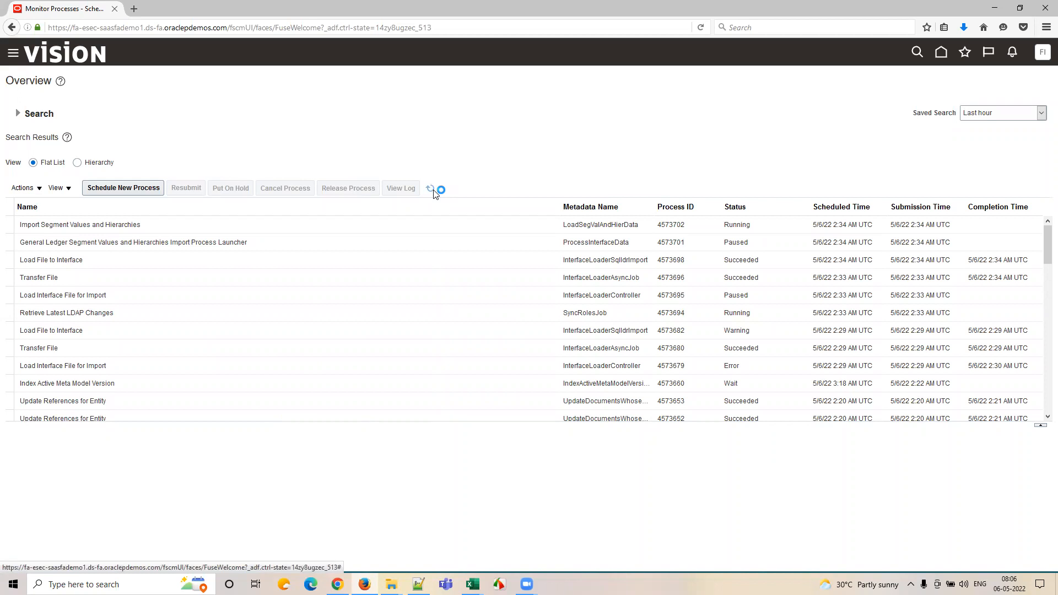
click(431, 189)
click(431, 189)
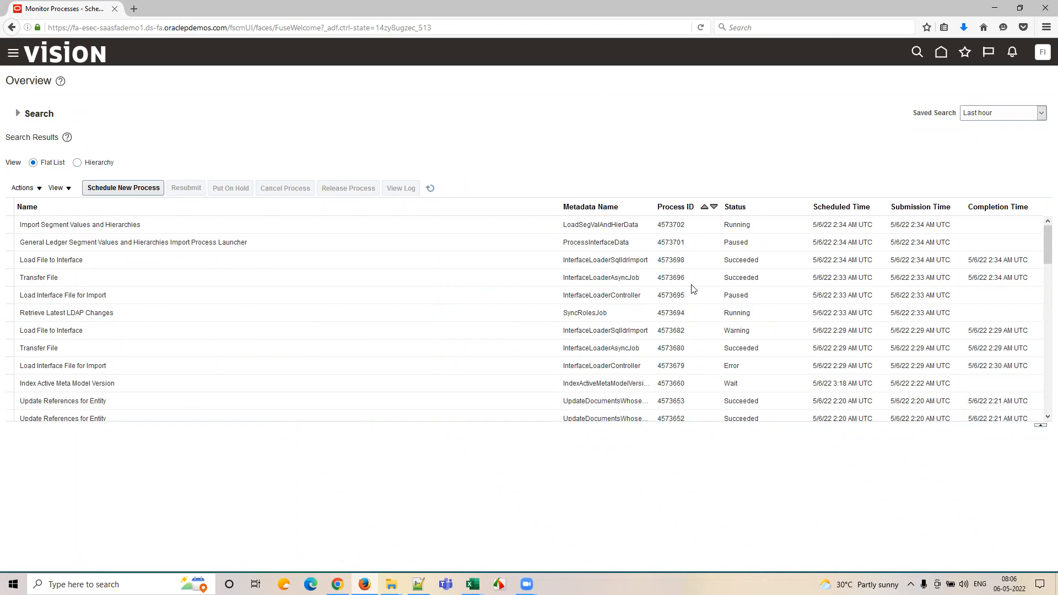
click(431, 188)
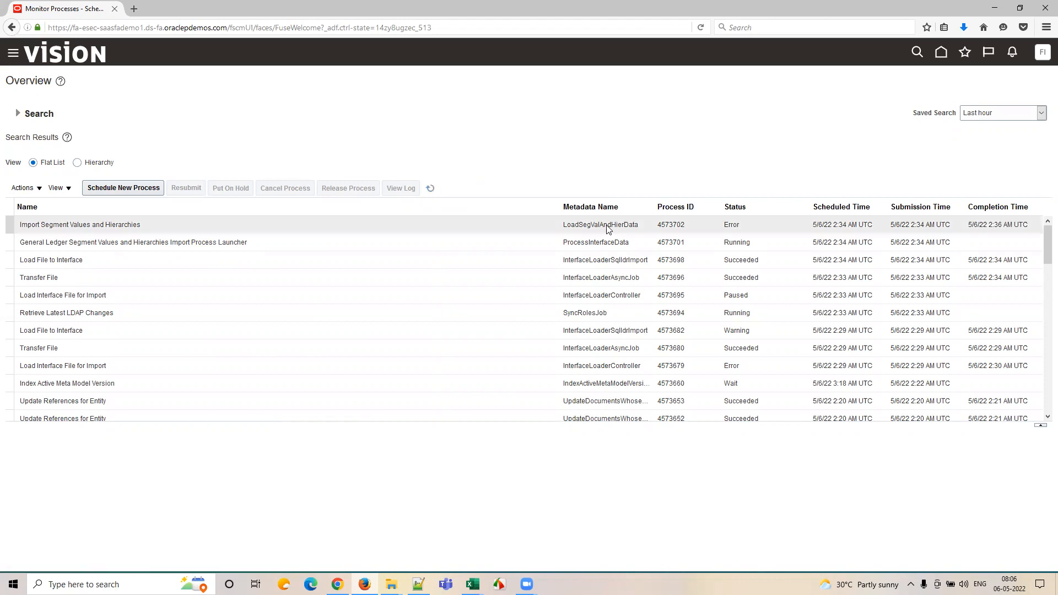
- Open the 4573702.txt attachment of Import Segment Values and Hierarchies in Notepad, examine the values that failed validation, and minimize it
click(403, 225)
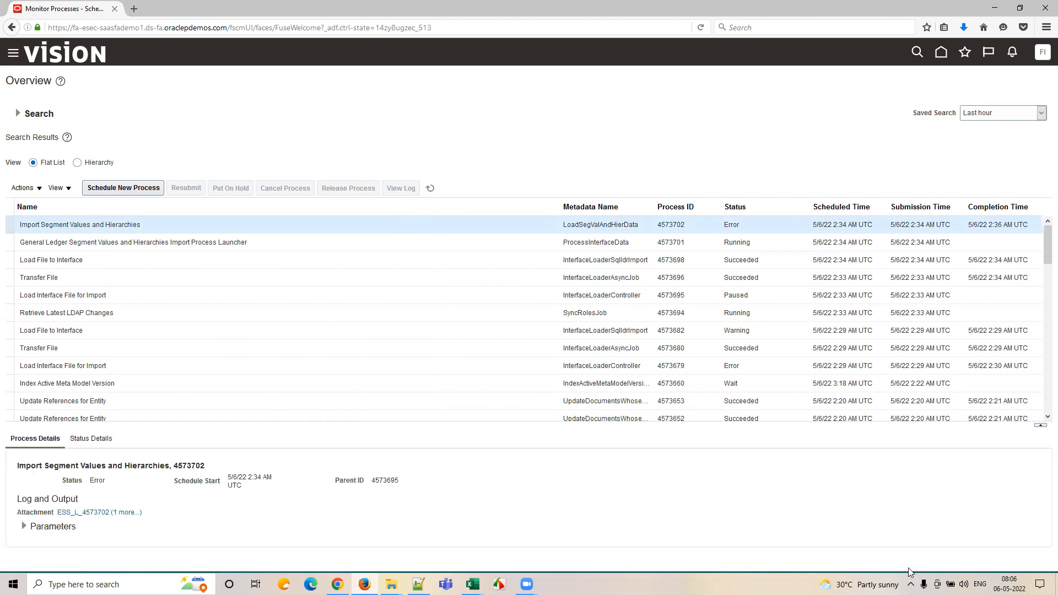
click(127, 513)
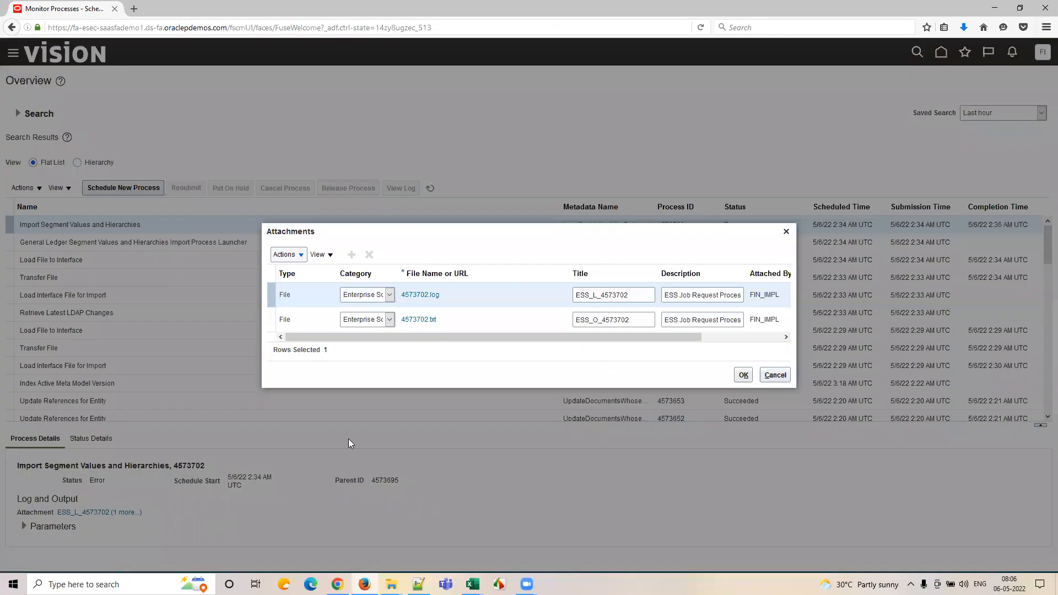
click(419, 320)
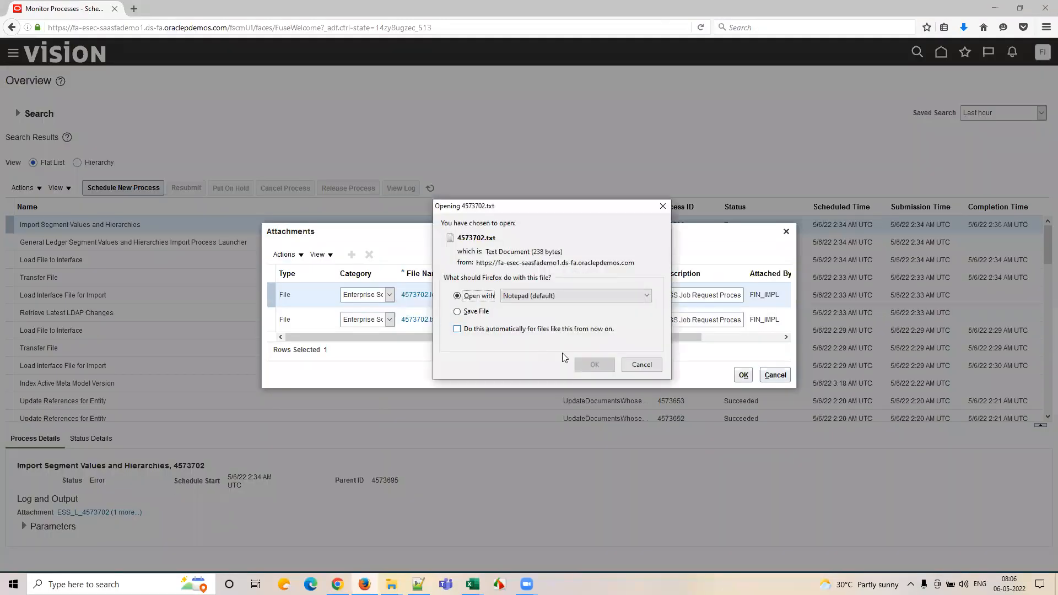
click(594, 364)
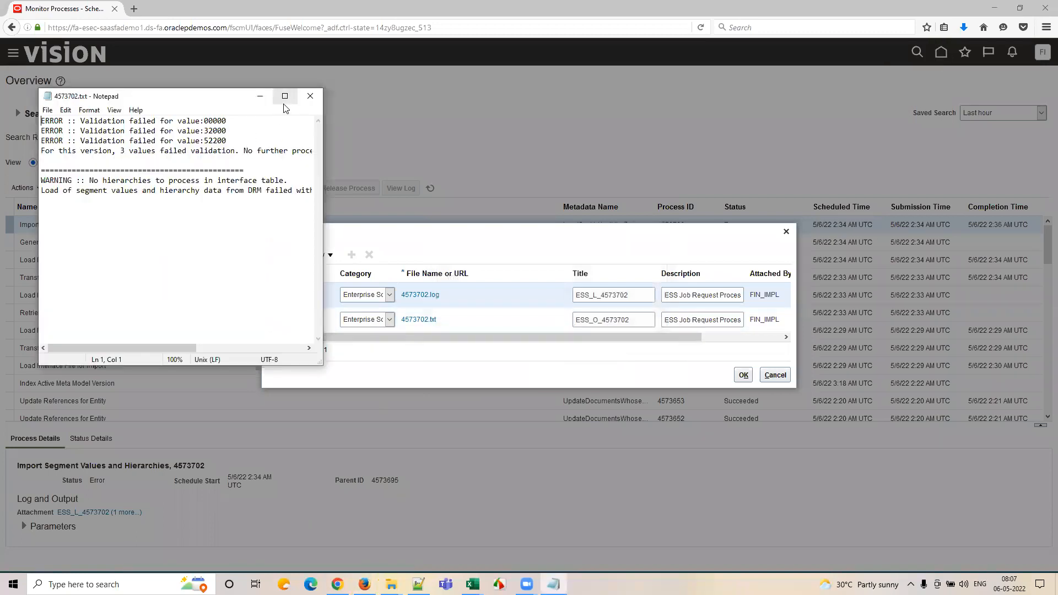
double_click(220, 122)
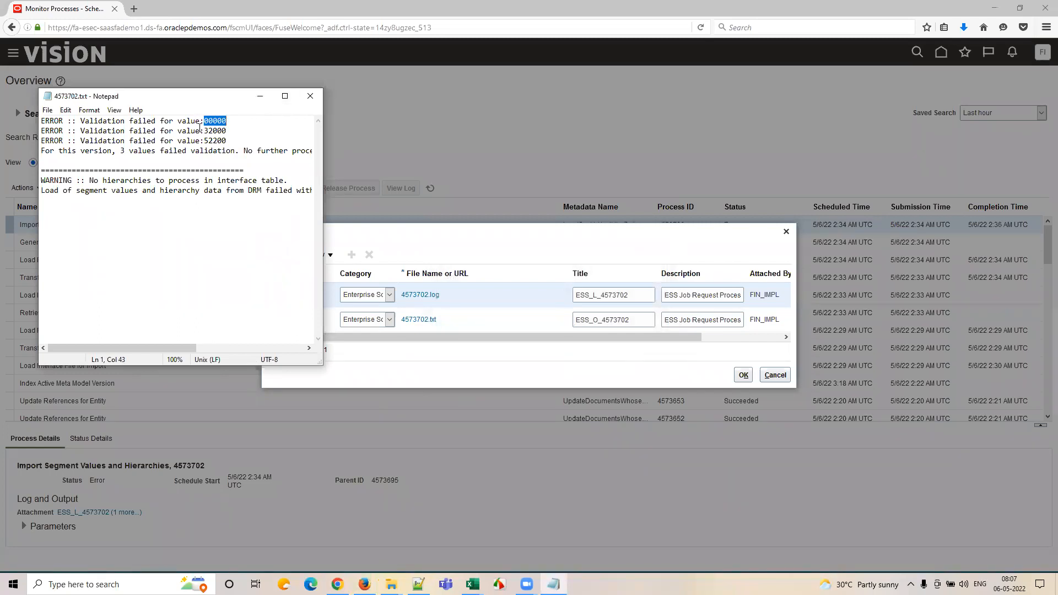
double_click(215, 131)
double_click(215, 141)
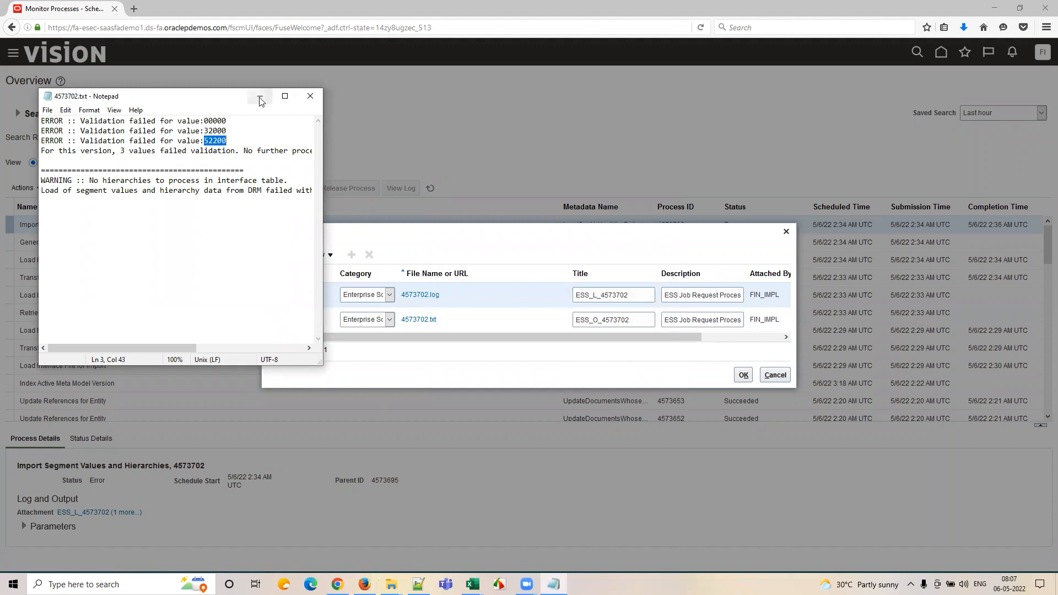
click(260, 100)
- Open the 4573702.log attachment in a maximized Notepad window and examine the errors and the number of values to be inserted
click(419, 296)
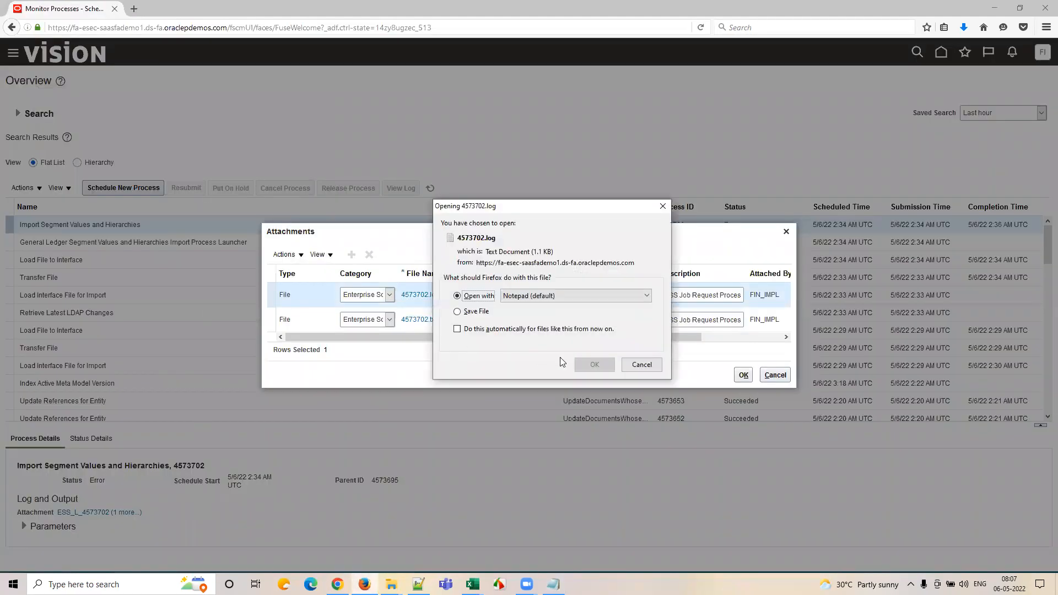
click(588, 364)
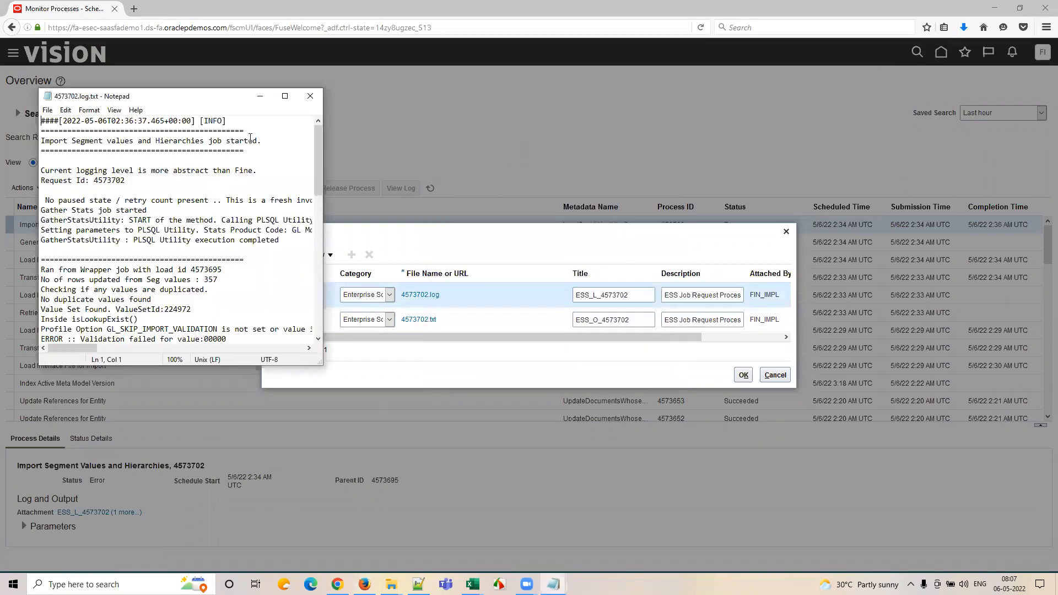
click(285, 96)
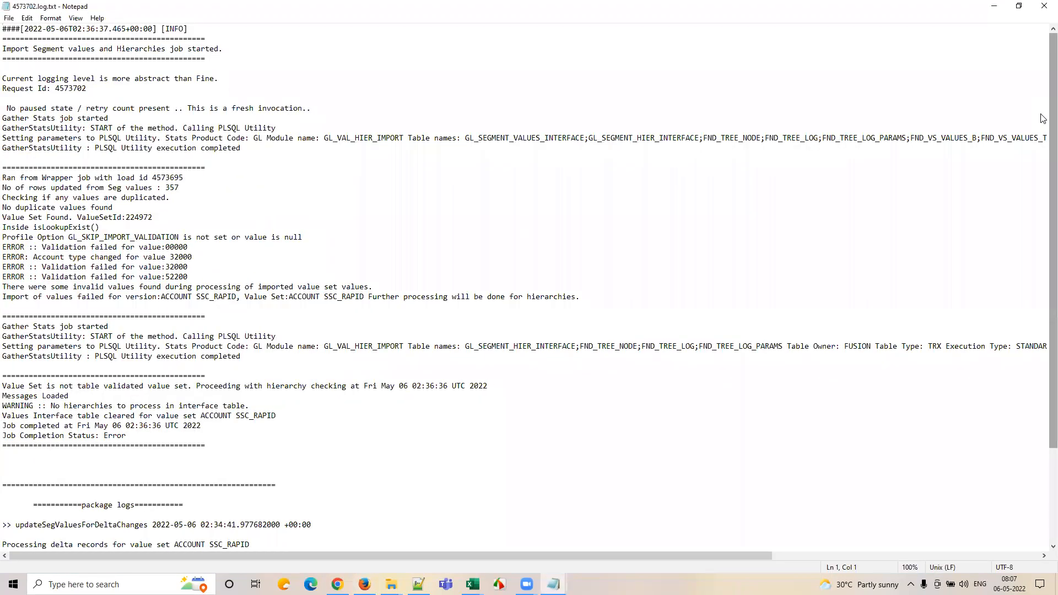
scroll(1042, 118, down, 4)
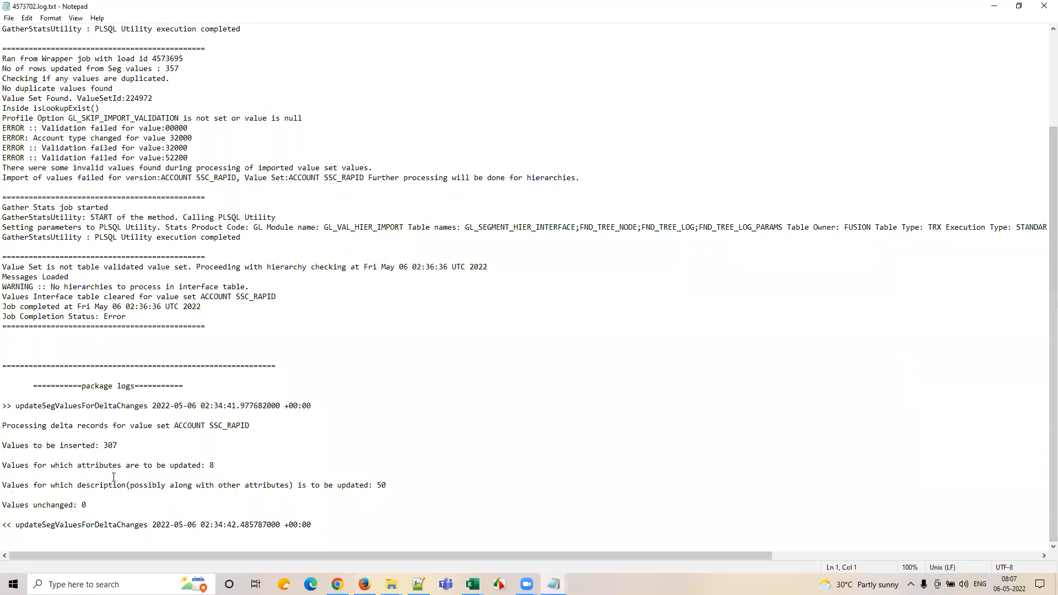
drag(103, 448, 118, 448)
- Switch to the Sample COA Account Upload workbook in Excel and select all entries in the Value column to check their count
mouse_move(473, 585)
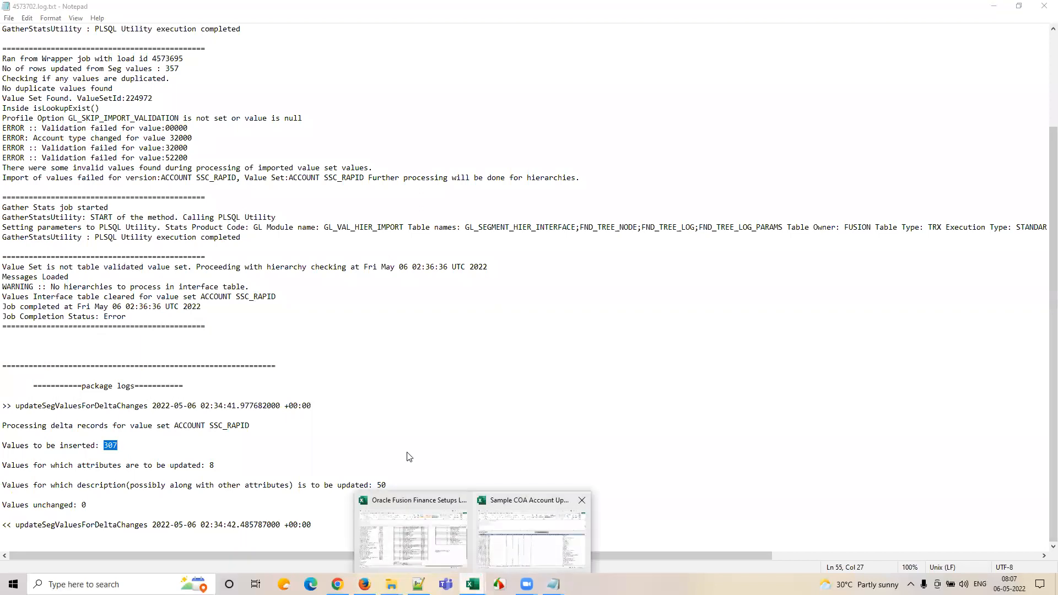
click(515, 552)
mouse_move(129, 250)
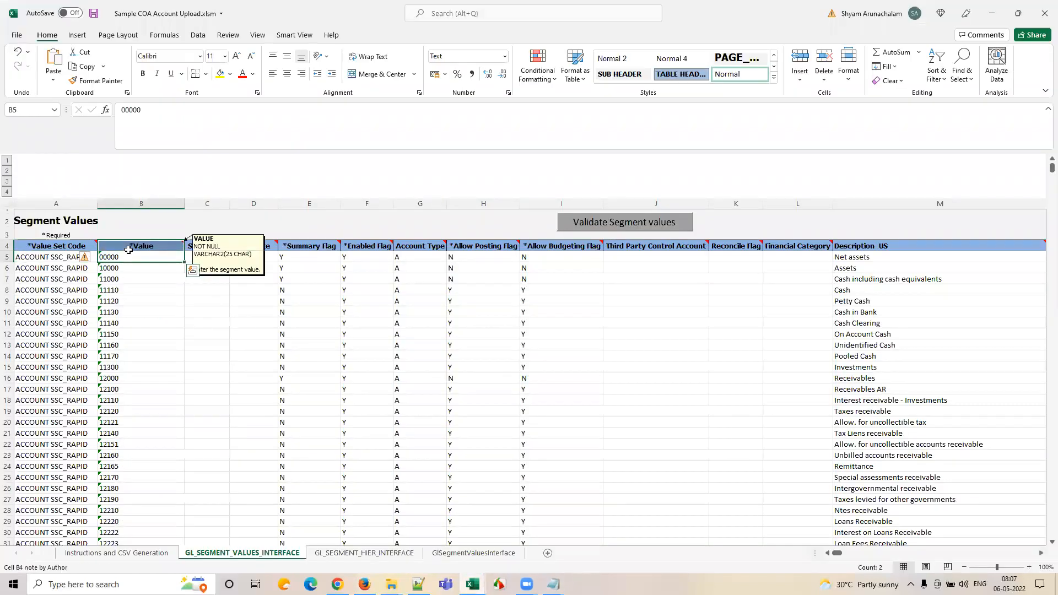
key(ctrl+shift+Down)
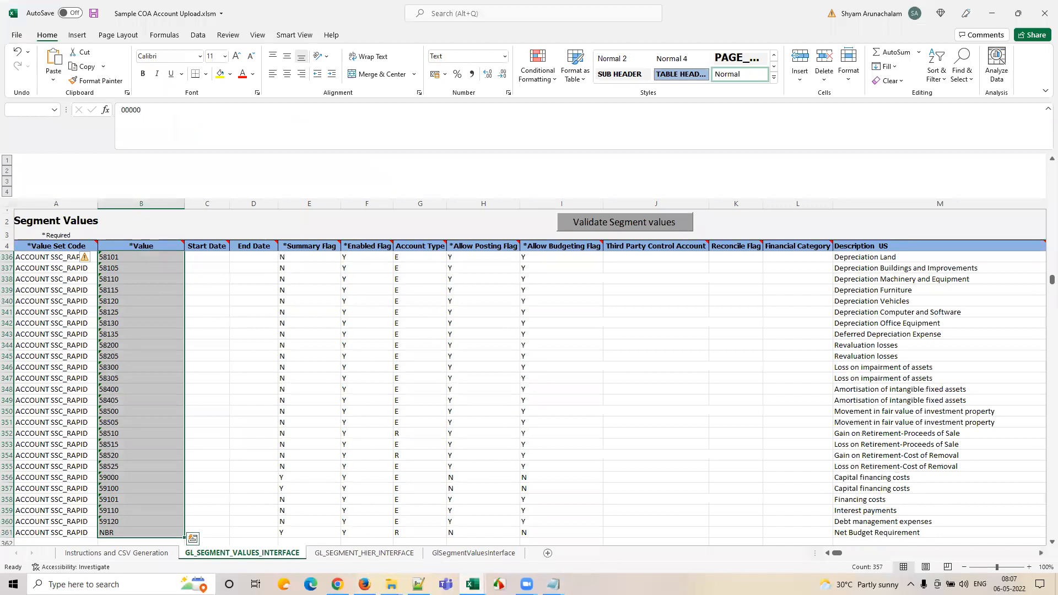
- Return to the 4573702.log file in Notepad and review the description update count and the validation errors
mouse_move(554, 584)
click(575, 551)
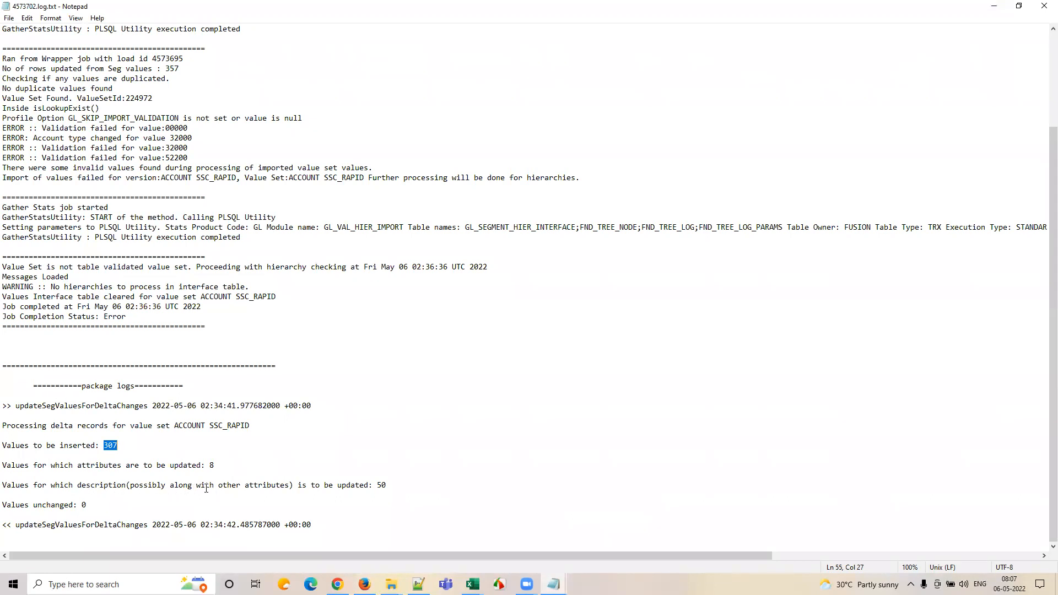
double_click(380, 486)
scroll(220, 338, up, 4)
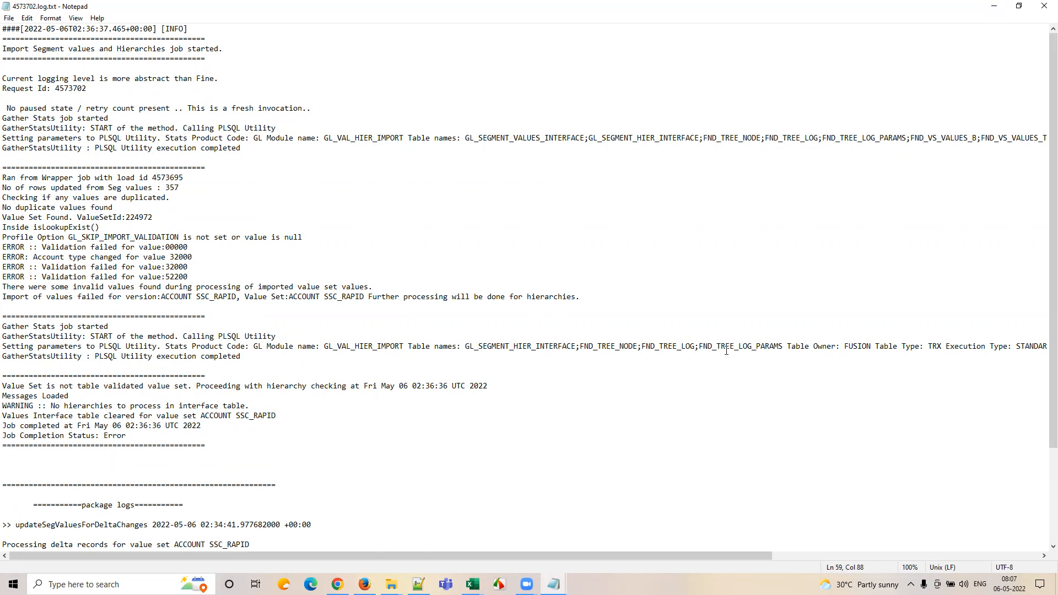
drag(600, 556, 634, 556)
- Switch to the Sample COA Account Upload workbook in Excel and review the first row's Value Set Code and Value entries
click(472, 585)
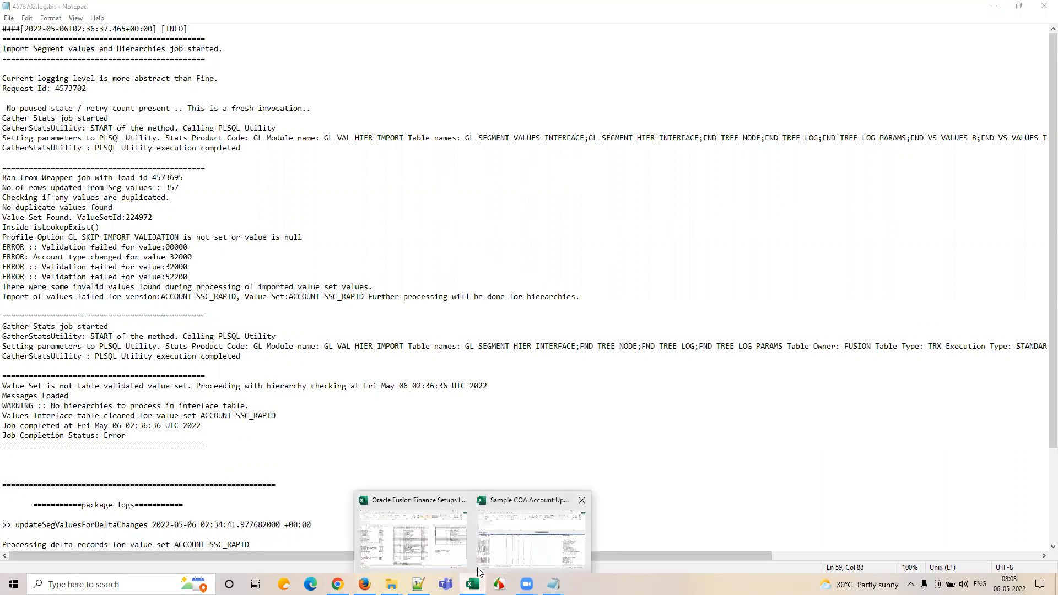
click(526, 550)
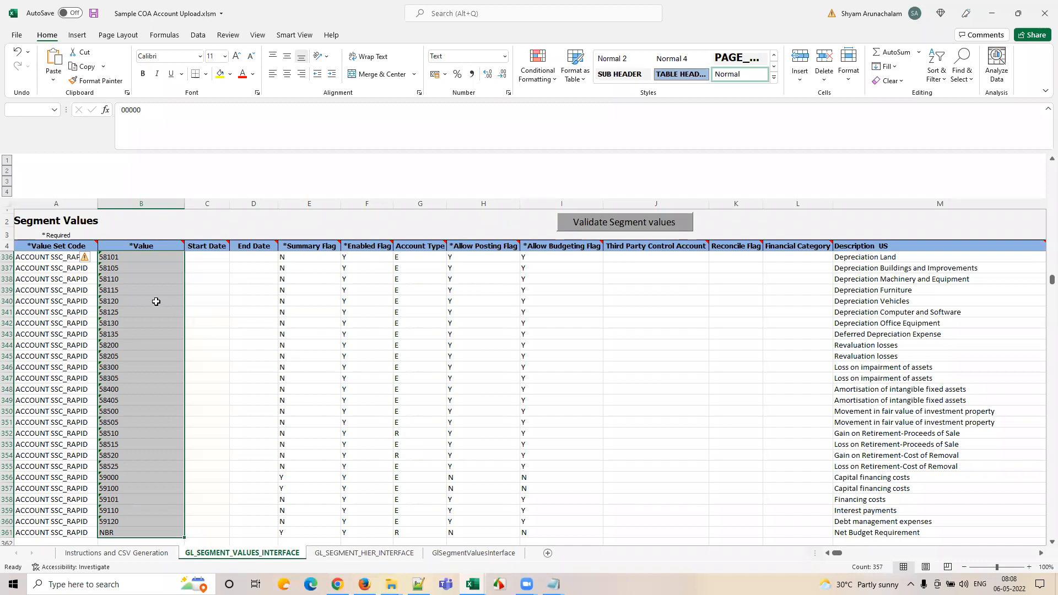
scroll(153, 344, up, 10)
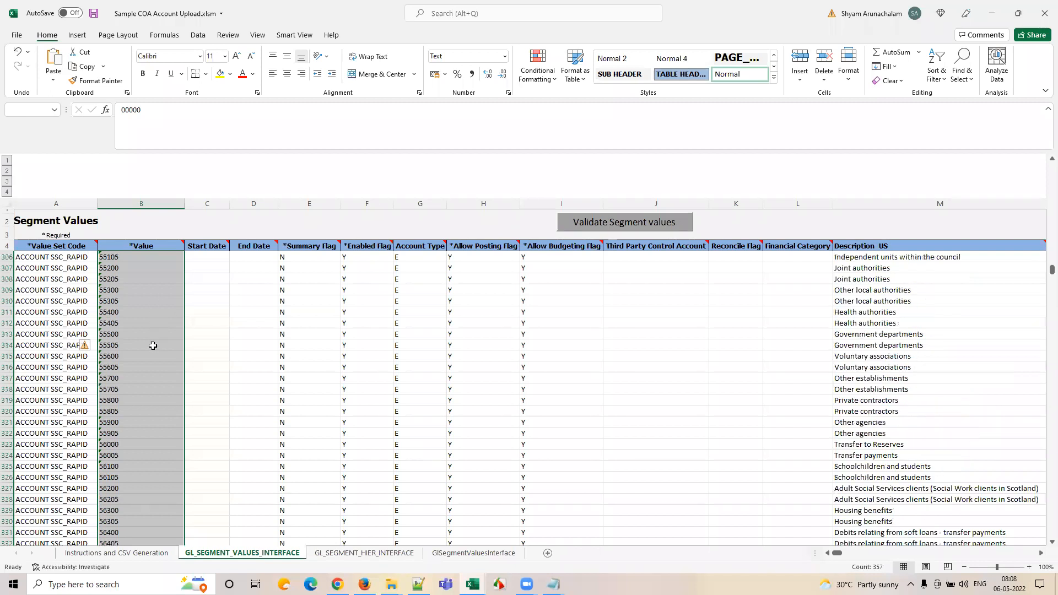
click(154, 344)
key(ctrl+Up)
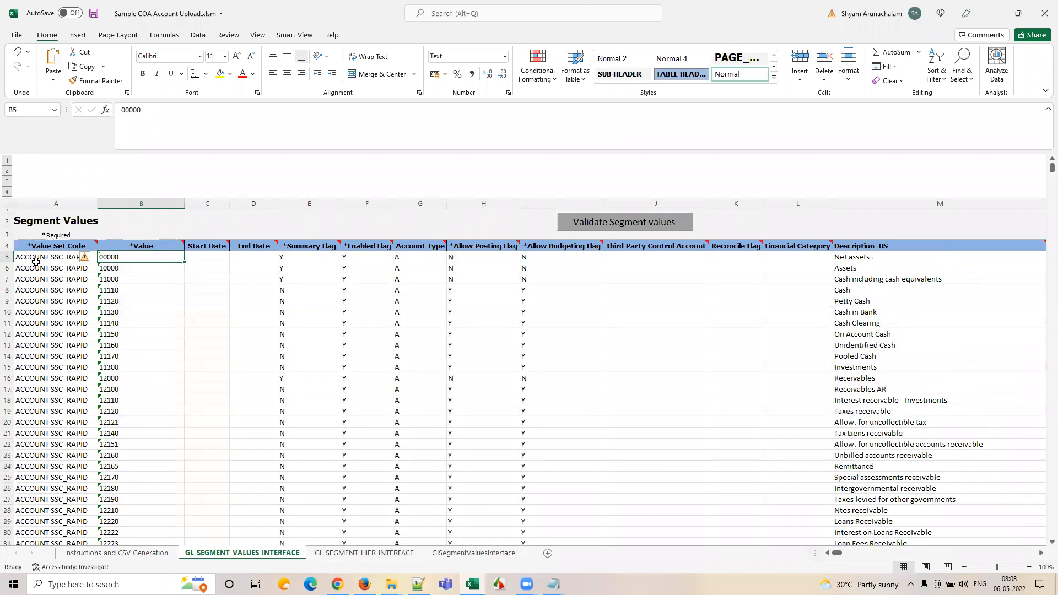
click(37, 260)
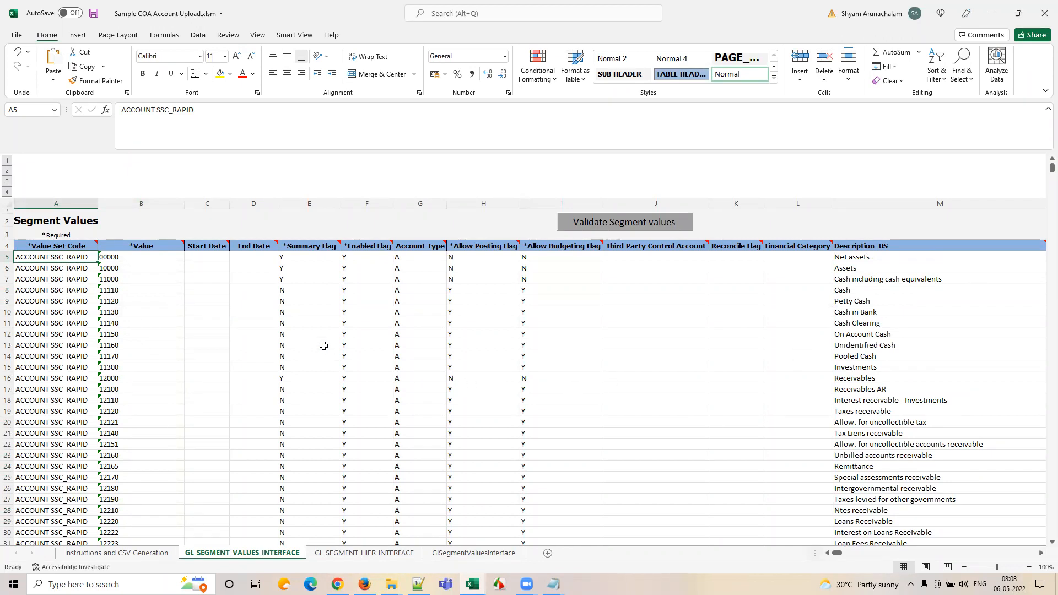
click(129, 260)
- Check the Import Segment Values and Hierarchies documentation page in Chrome against the workbook and review the values in B5:B15
click(337, 584)
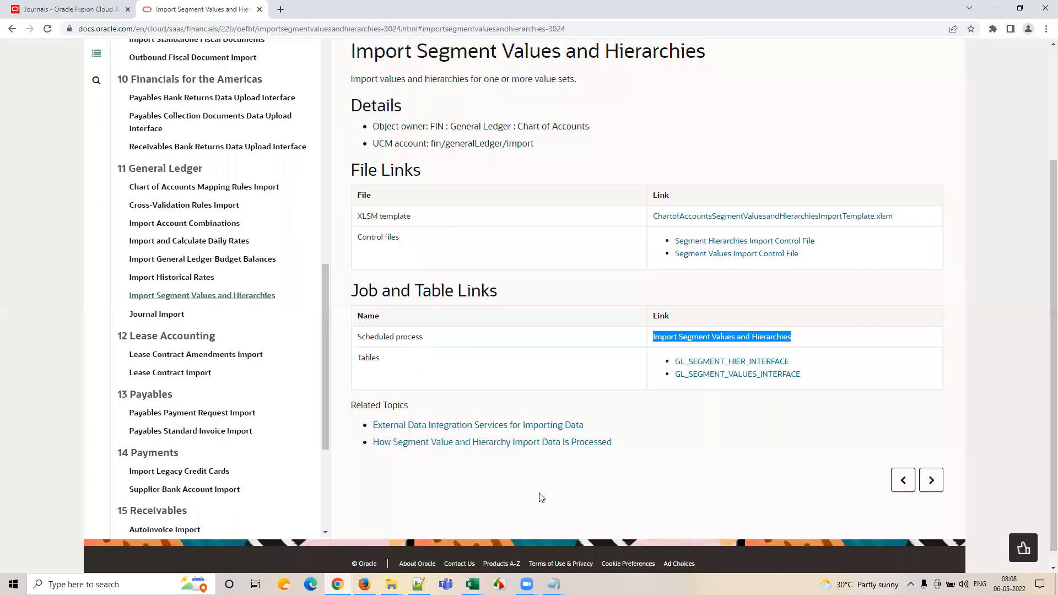
click(472, 585)
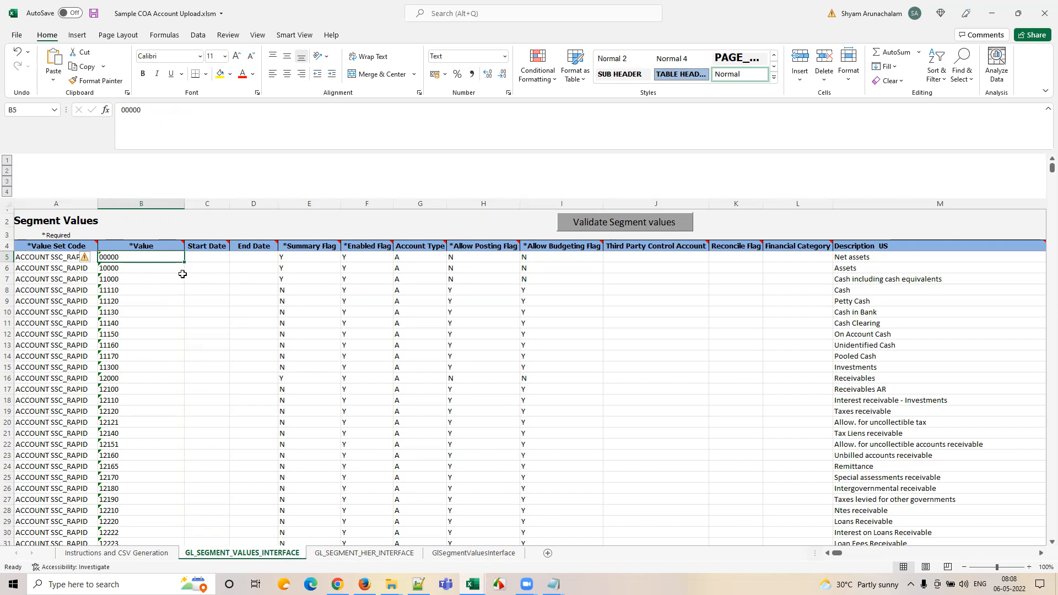
click(41, 258)
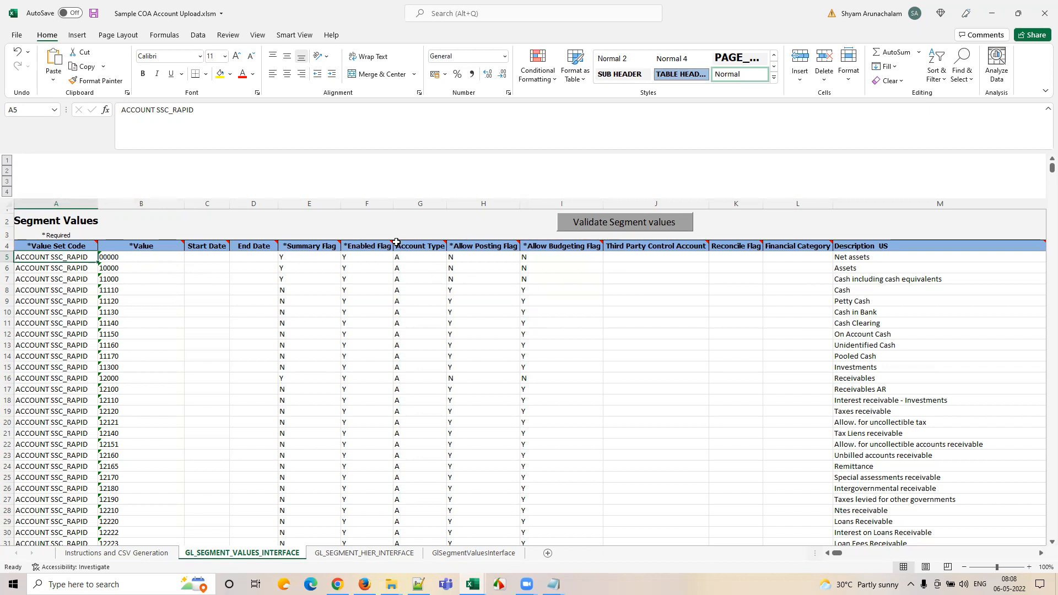
click(337, 584)
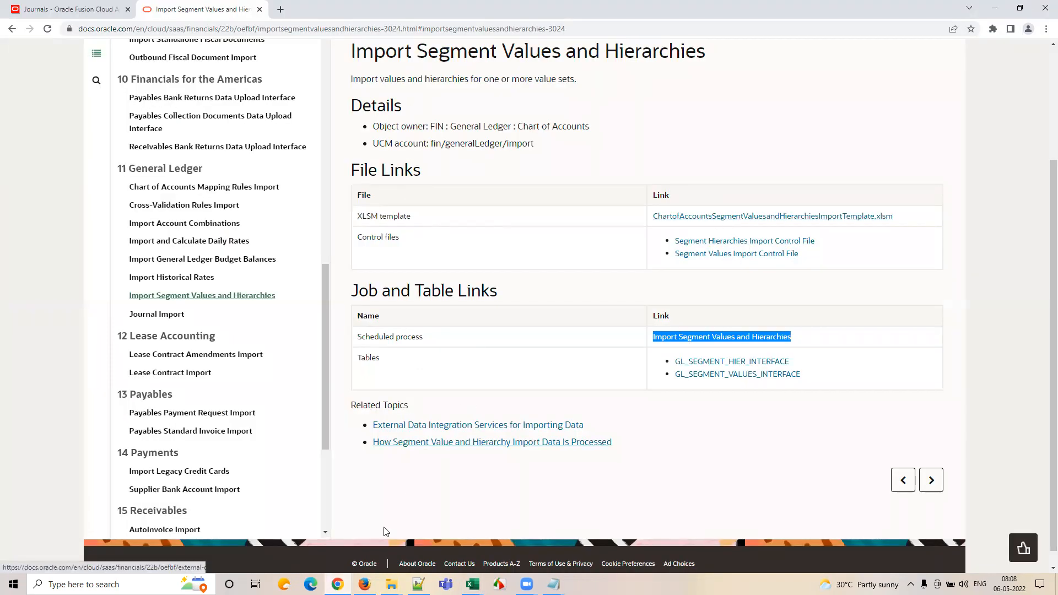
click(472, 584)
click(508, 548)
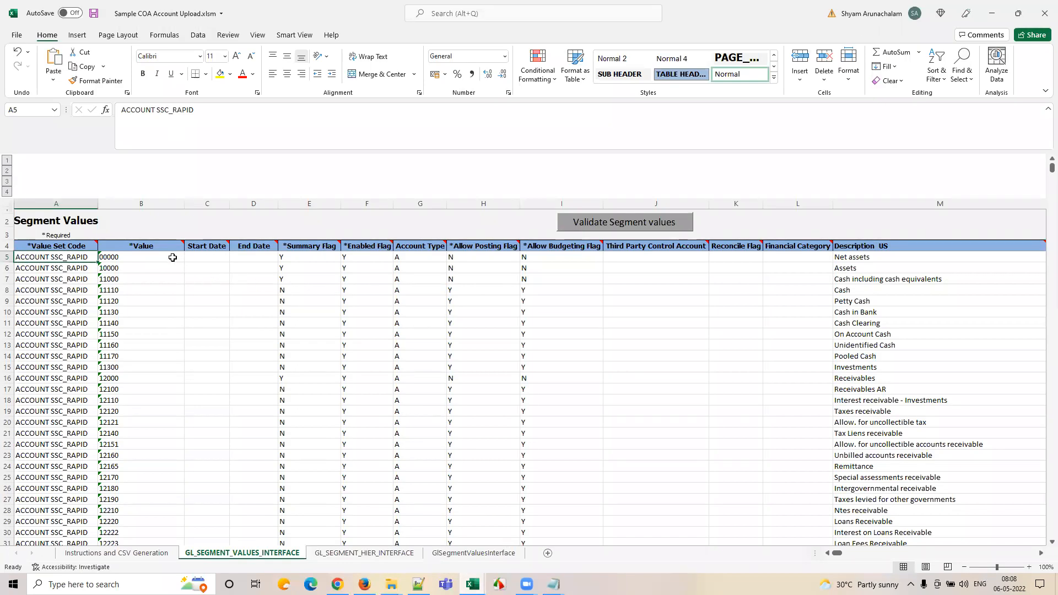
drag(172, 258, 171, 364)
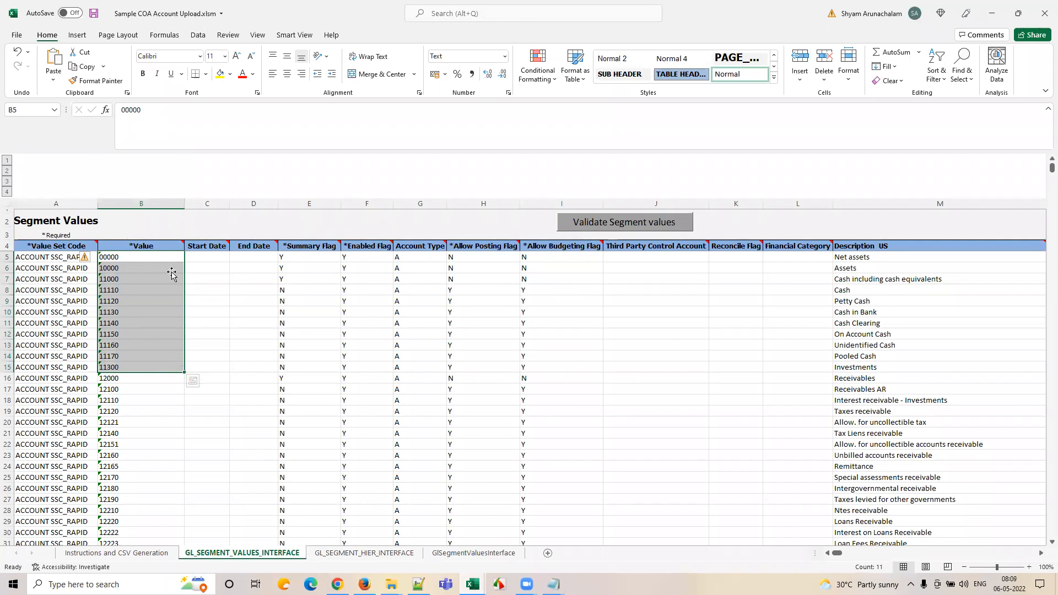
click(239, 269)
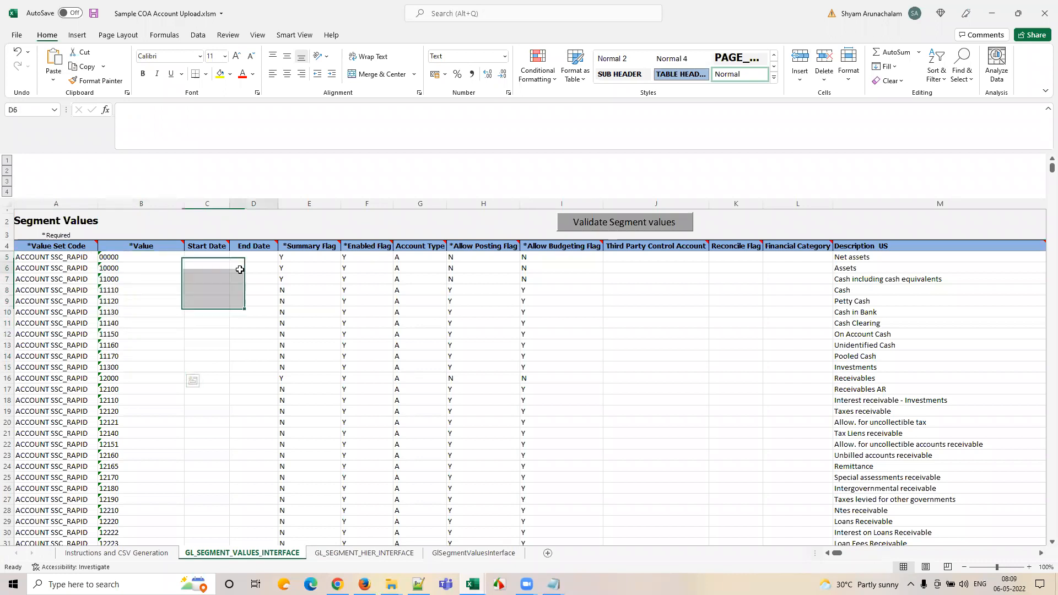
- Close the Sample COA Account Upload workbook, saving its changes
click(1045, 13)
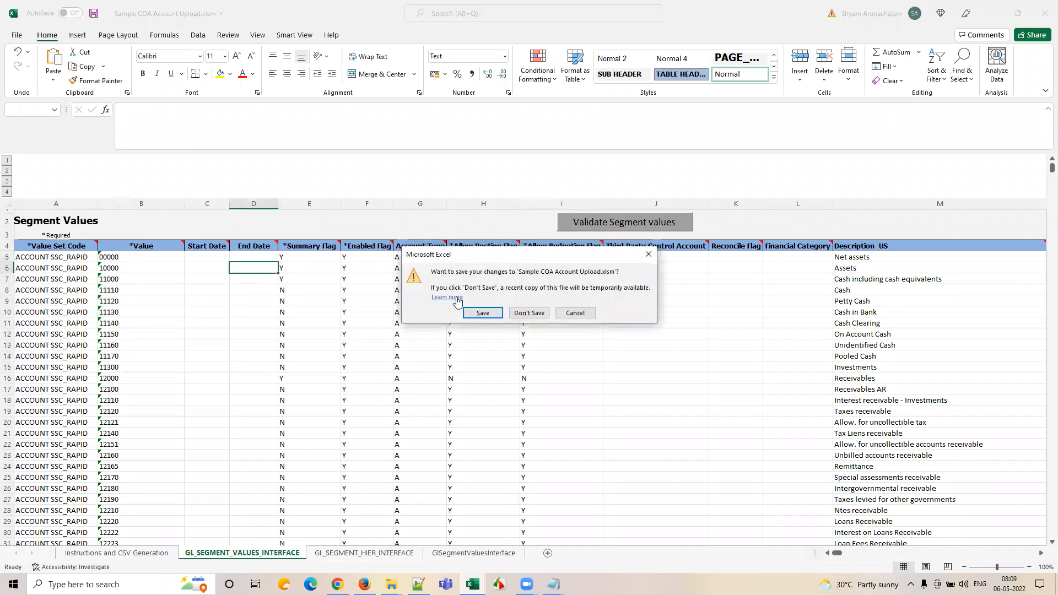
click(480, 309)
click(520, 326)
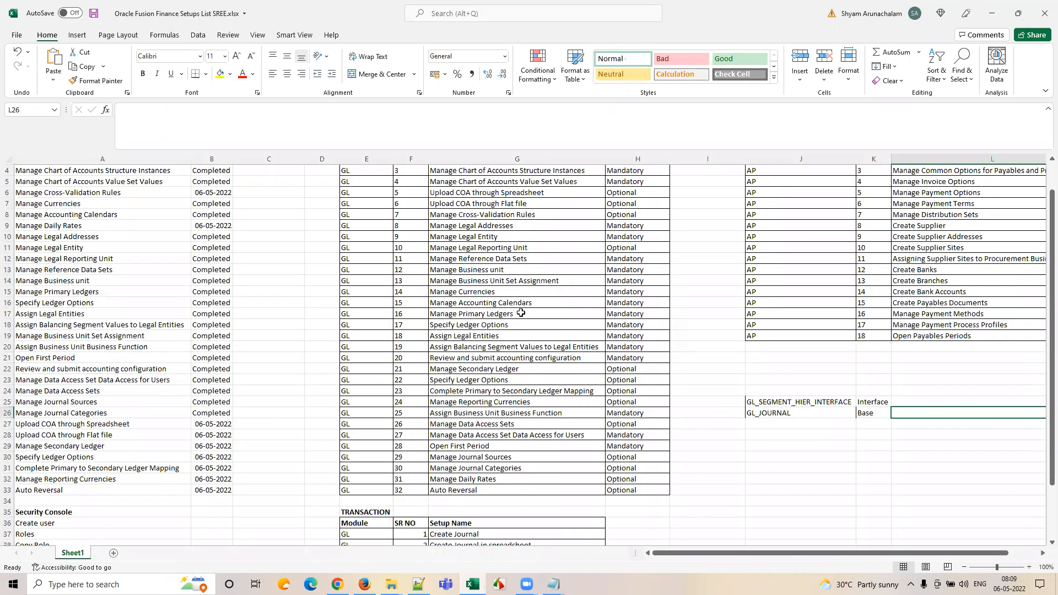
scroll(521, 304, up, 1)
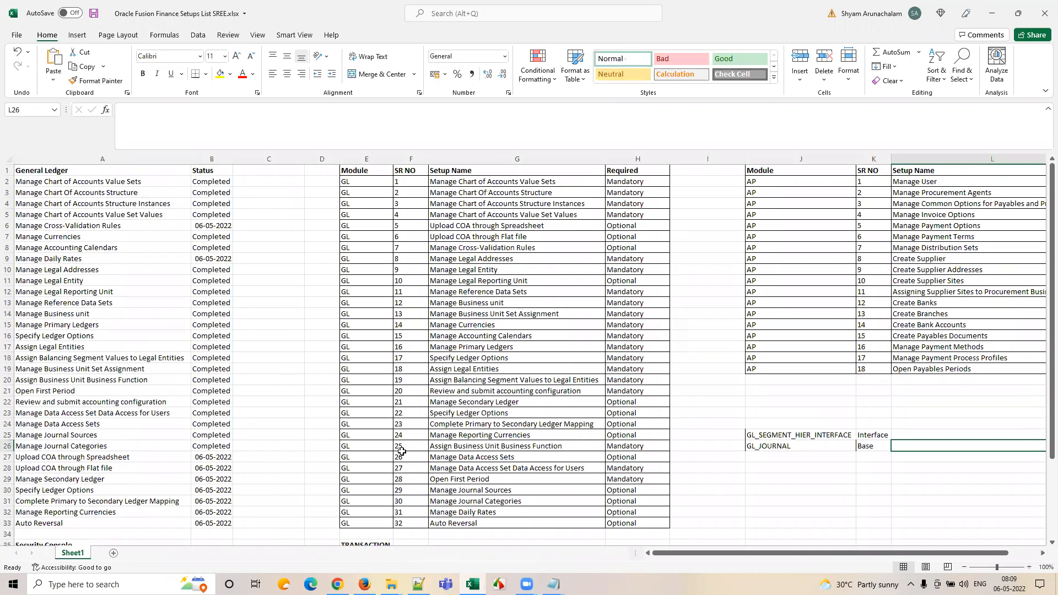
- Switch to Firefox, dismiss the job's attachments to return to the Oracle Fusion home page, and close the 4573702.log.txt file in Notepad
click(338, 584)
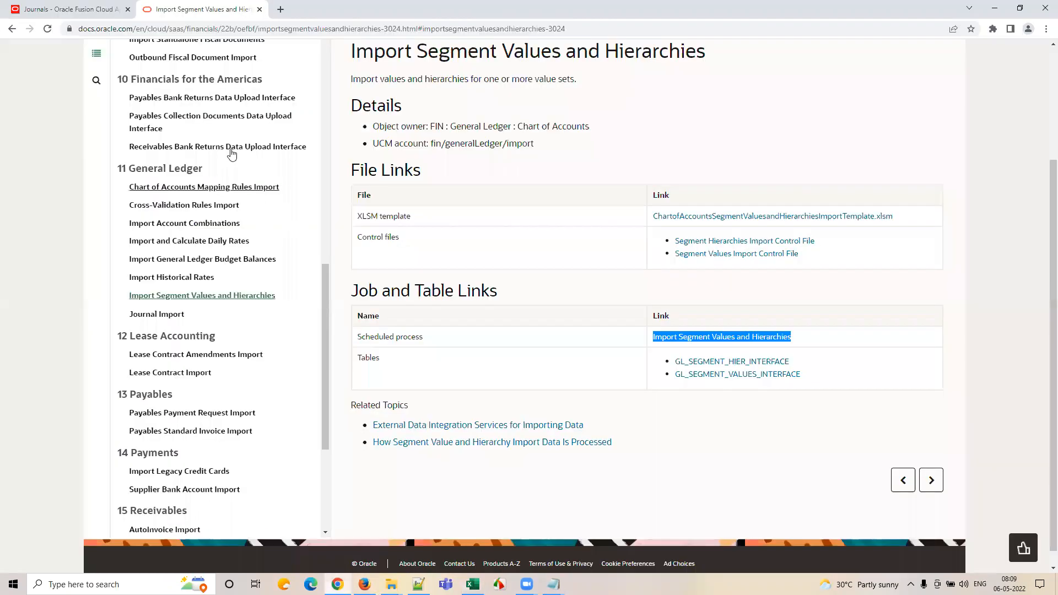
click(365, 584)
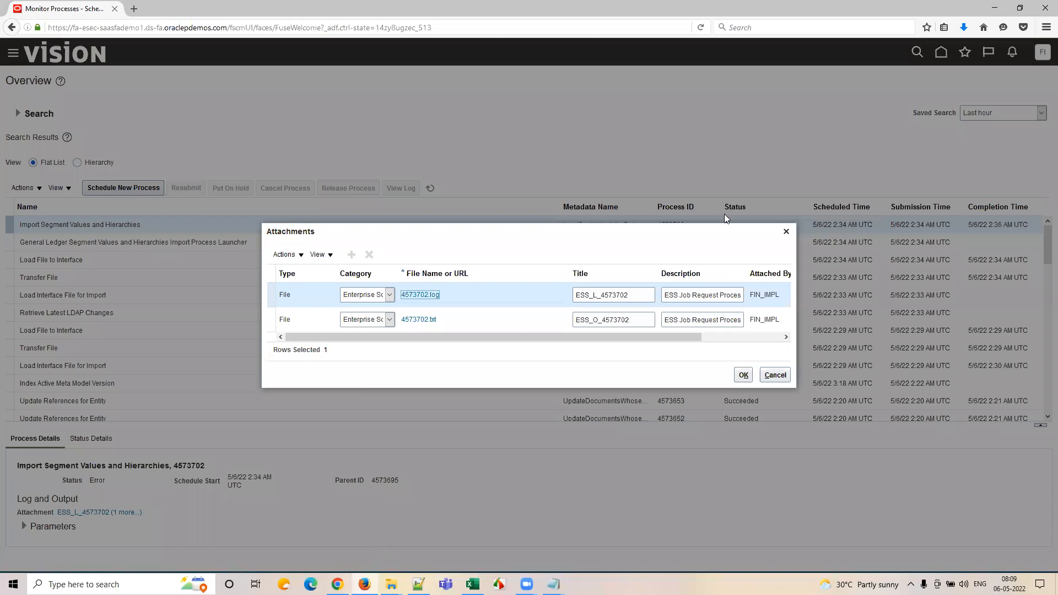
click(787, 231)
click(91, 65)
mouse_move(554, 584)
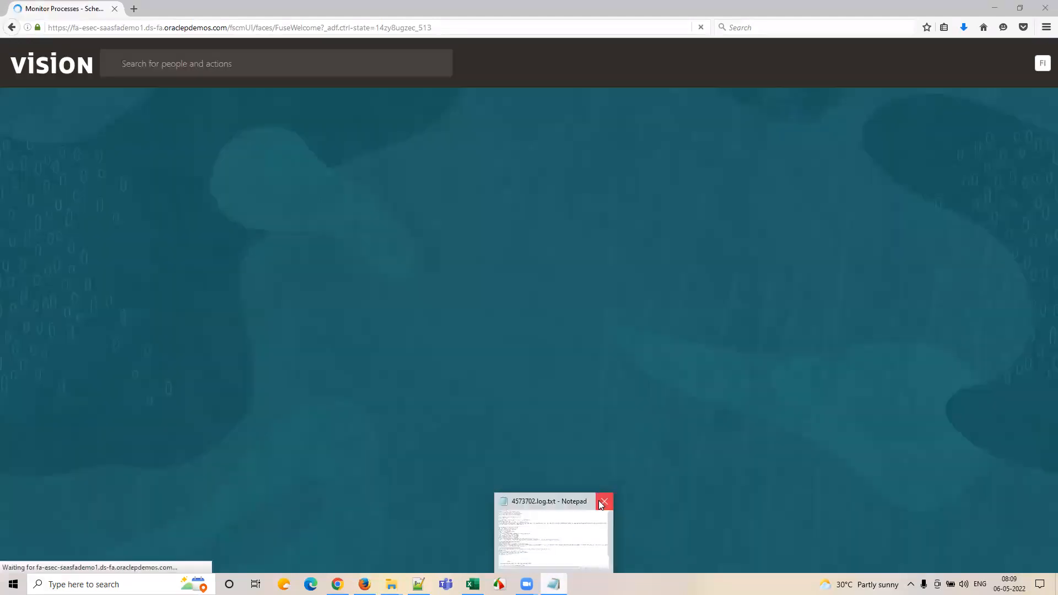
click(605, 502)
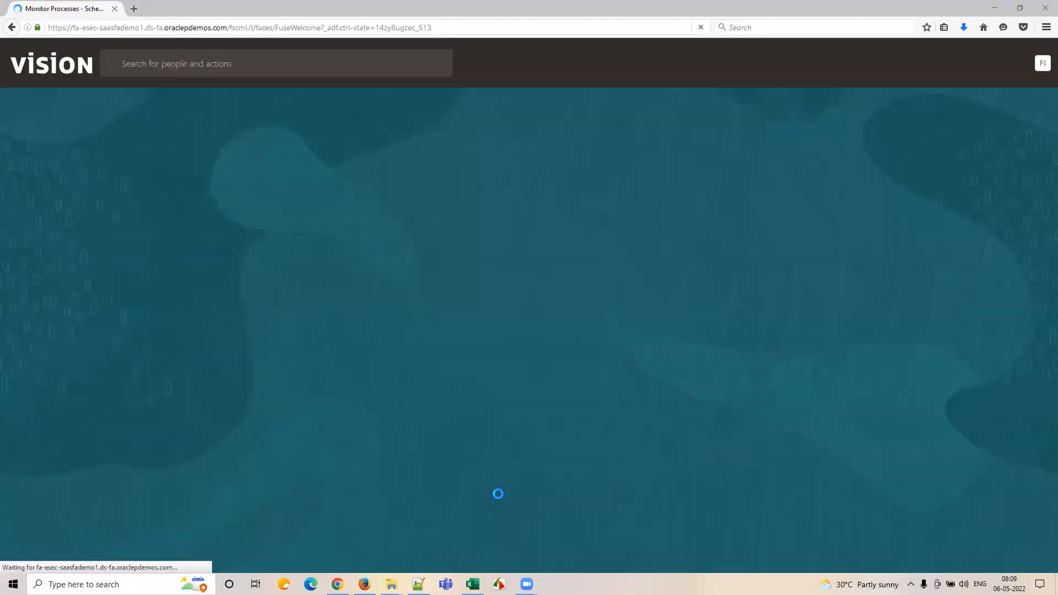
- Open Sample FLAT File upload.xlsx from the Train folder in Excel
click(473, 584)
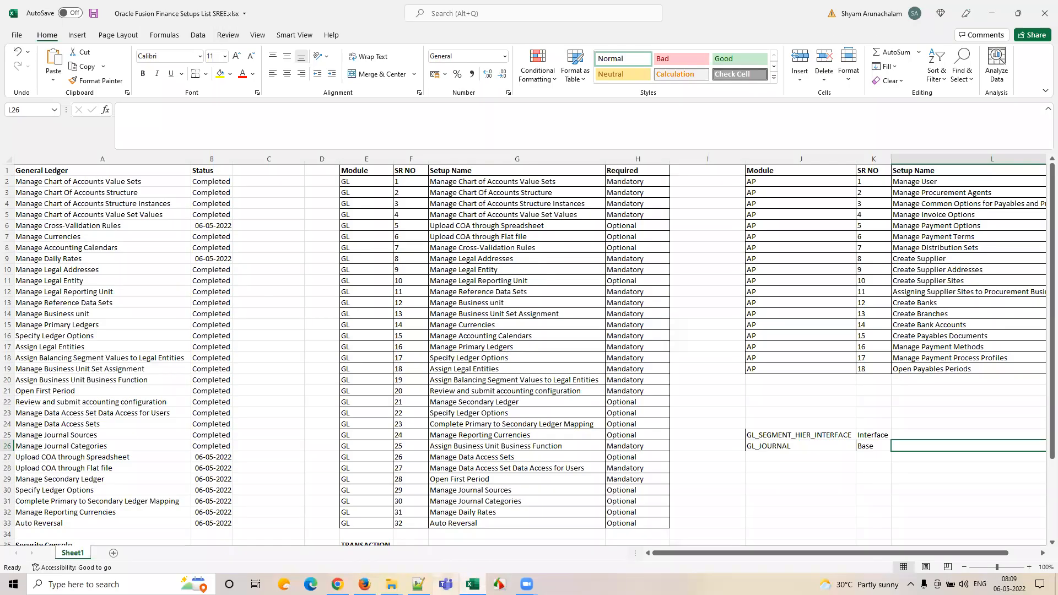
mouse_move(392, 582)
click(357, 536)
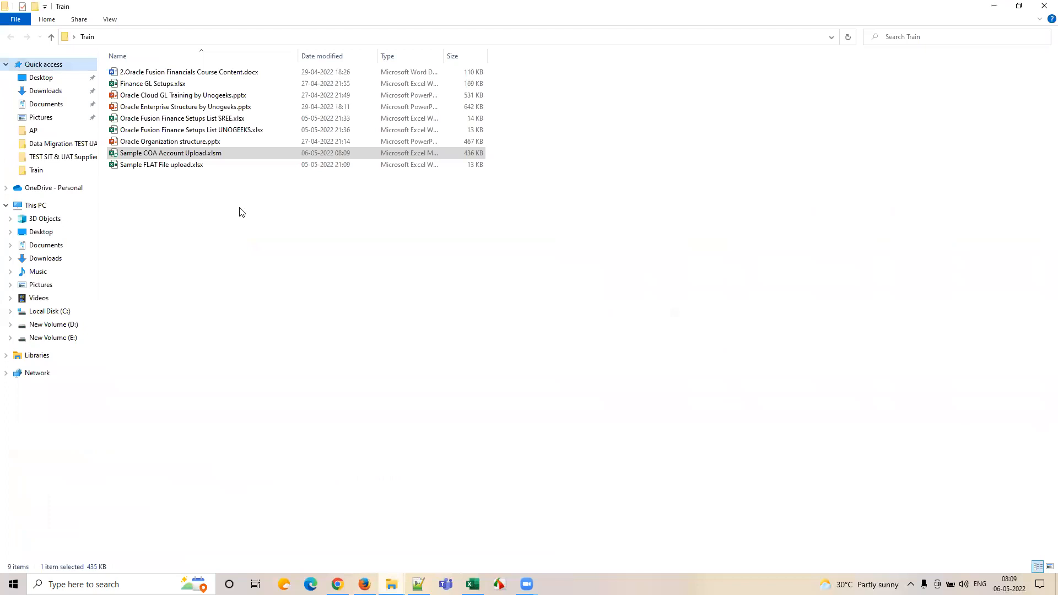
double_click(188, 165)
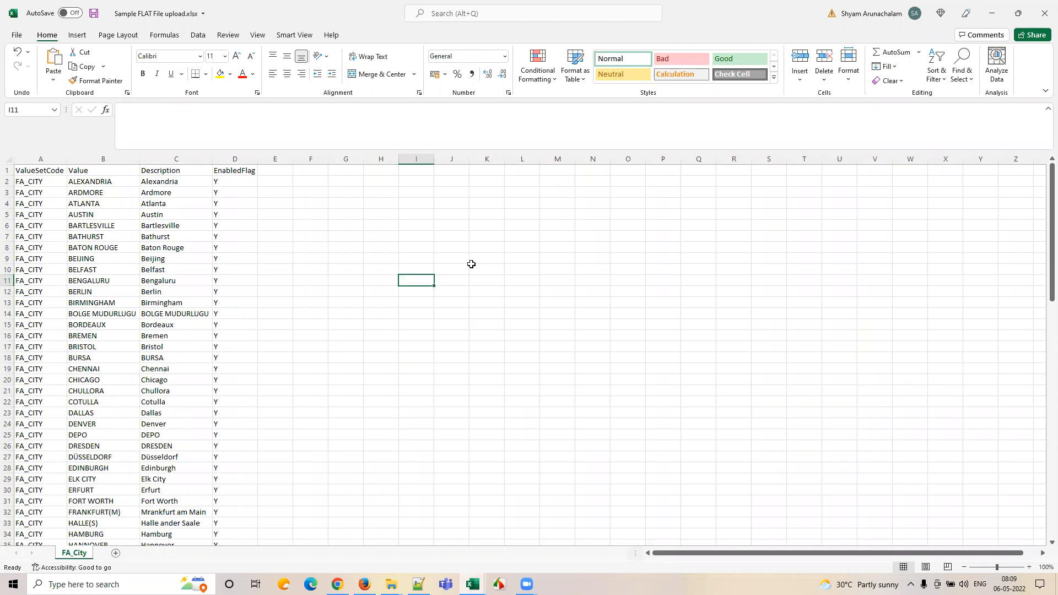
- Enter a pipe character as the sample delimiter in cell I11 of the FA_City sheet and inspect the cell
text(|)
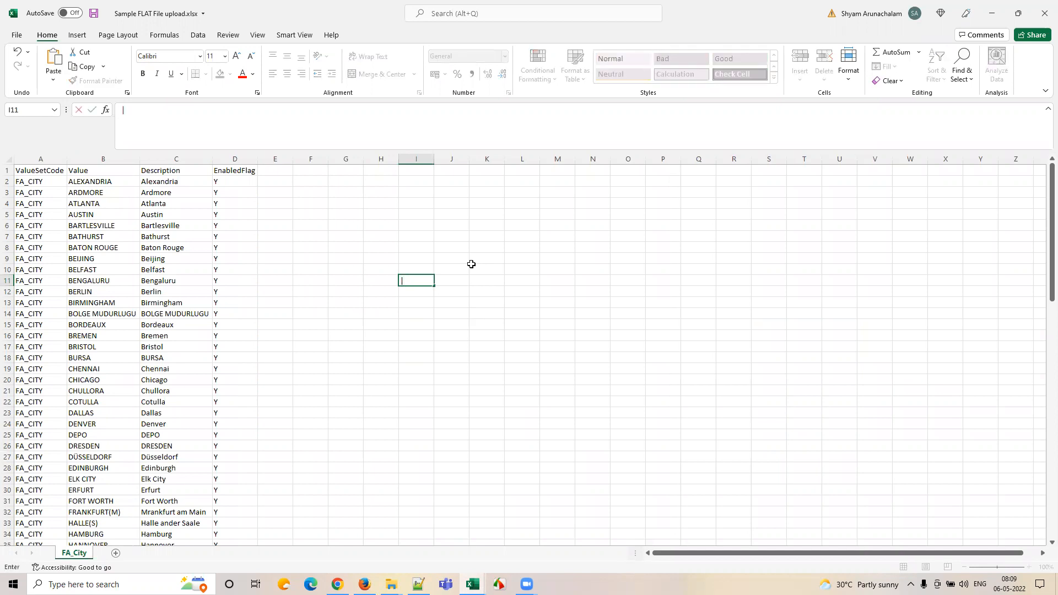
click(430, 326)
click(419, 286)
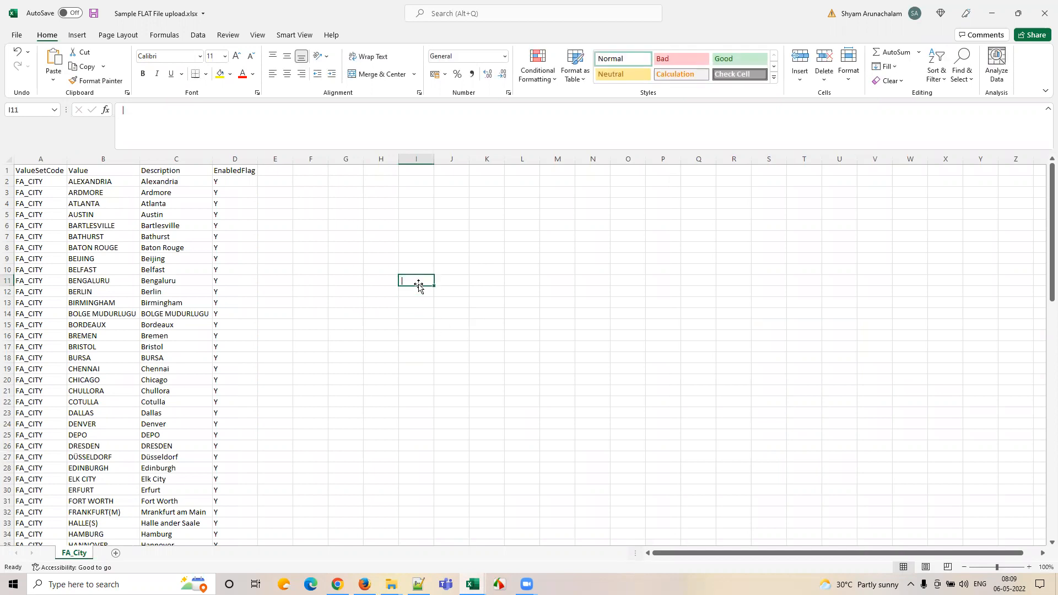
click(415, 295)
click(414, 280)
click(418, 310)
click(415, 283)
double_click(420, 281)
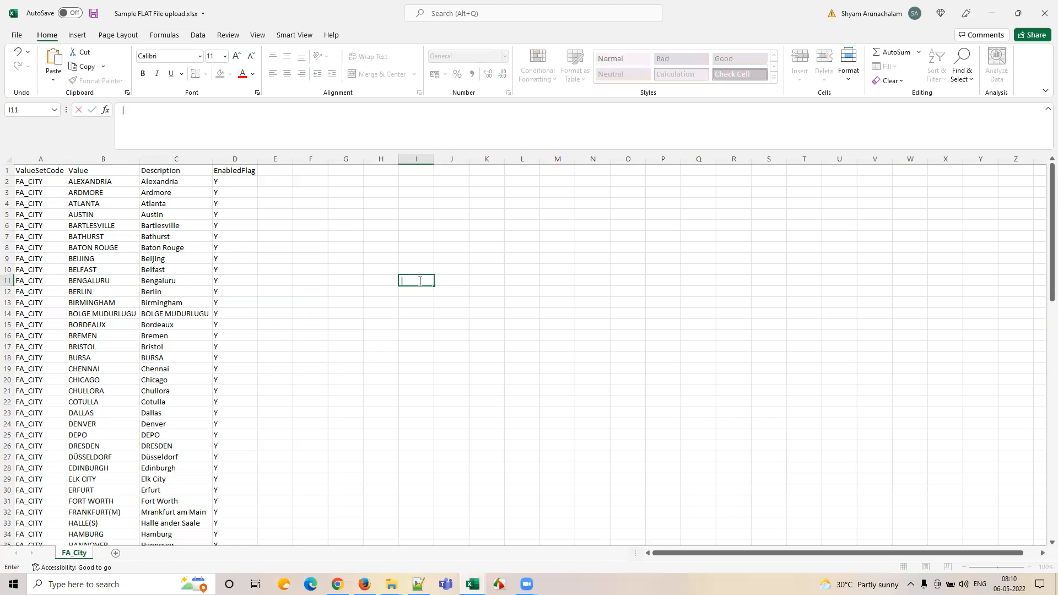
- Clear the pipe character from cell I11 of the FA_City sheet
click(379, 299)
click(413, 288)
click(414, 284)
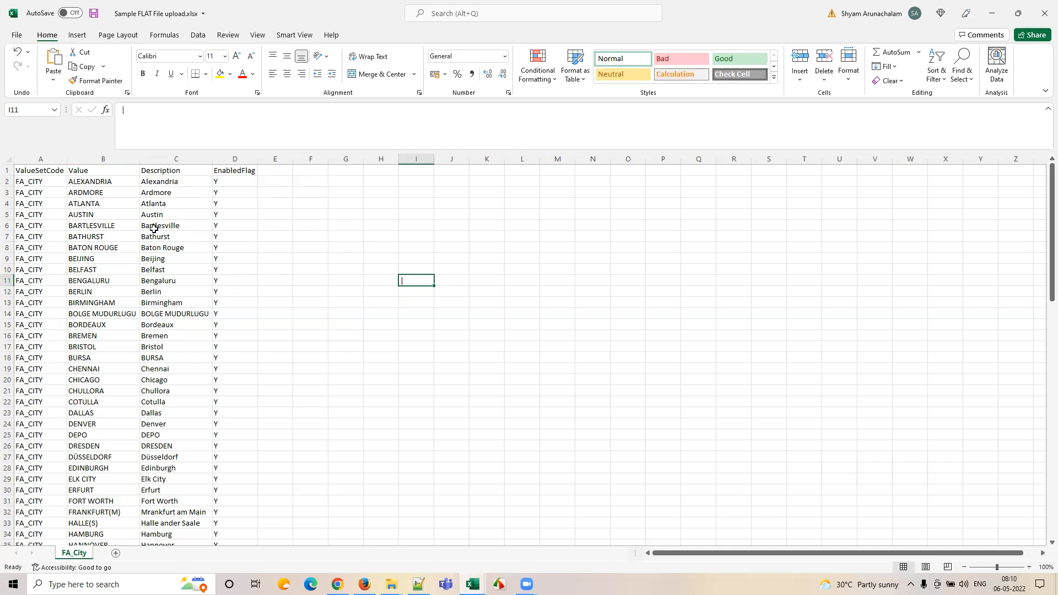
click(412, 291)
click(403, 282)
click(401, 240)
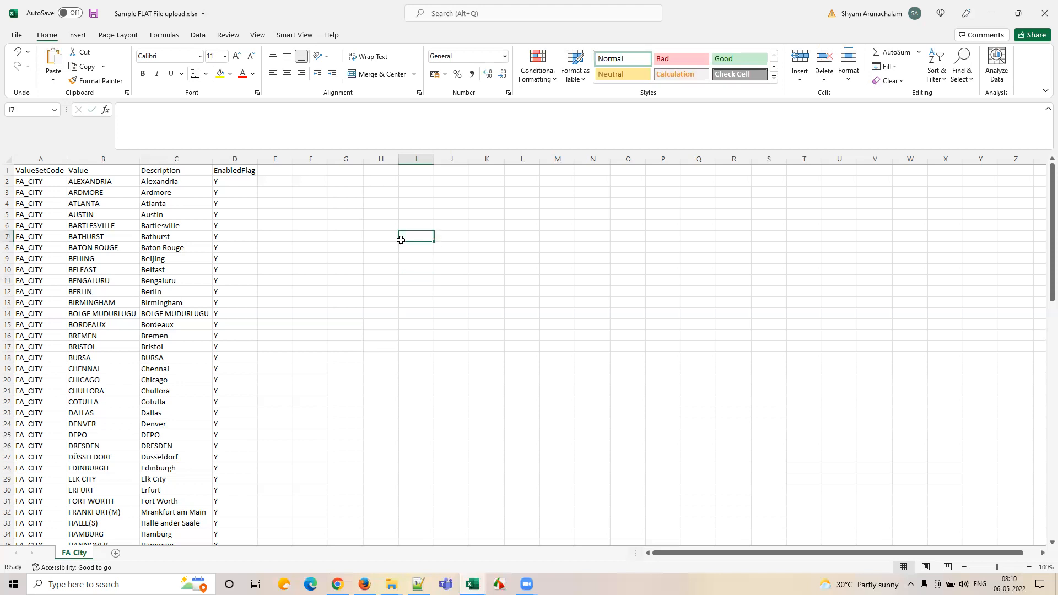
- Close the Sample FLAT File upload and Oracle Fusion Finance Setups List SREE workbooks, saving the changes in both
click(1045, 14)
click(484, 306)
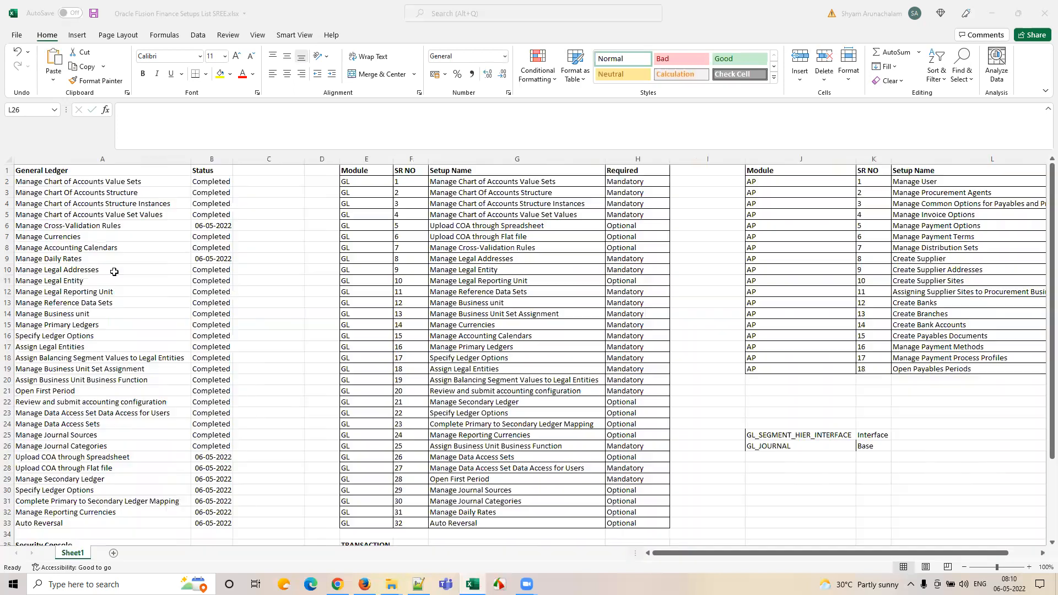
click(1045, 13)
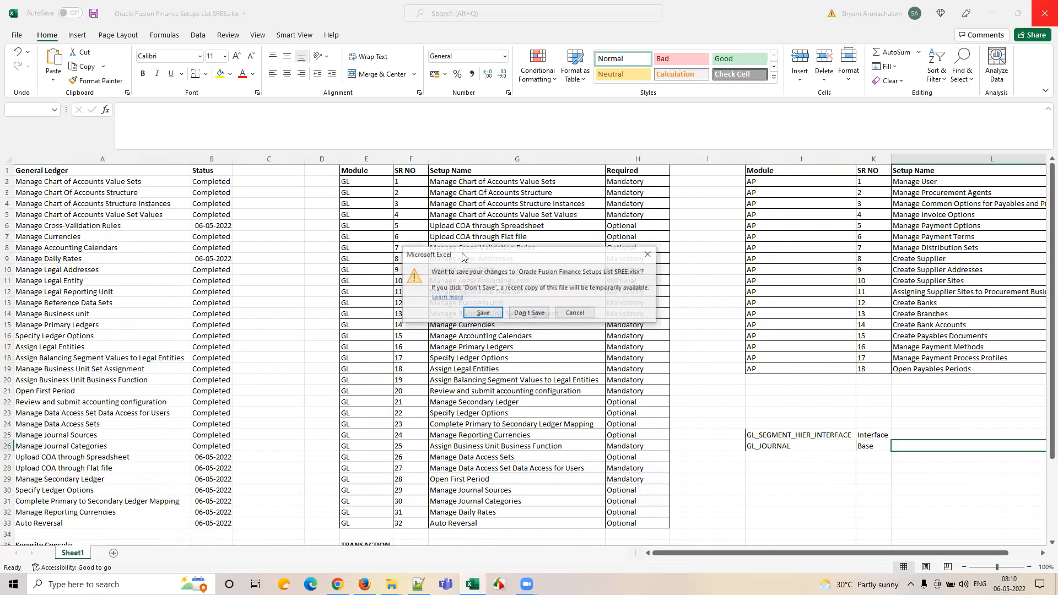
click(483, 313)
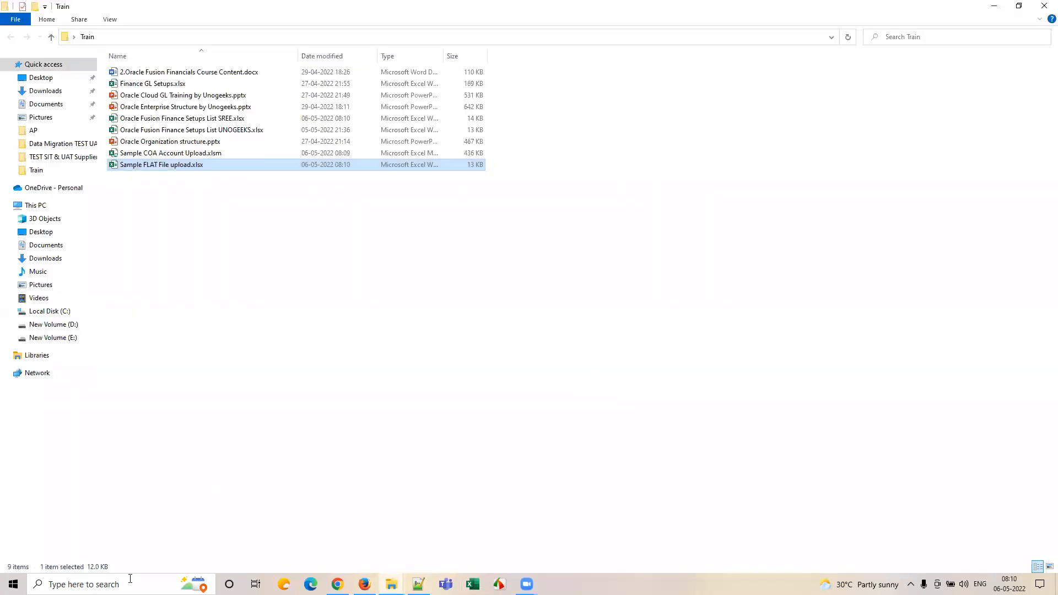
- Search Windows for the date and time settings and open the Region dialog for changing date, time and number formats
click(130, 583)
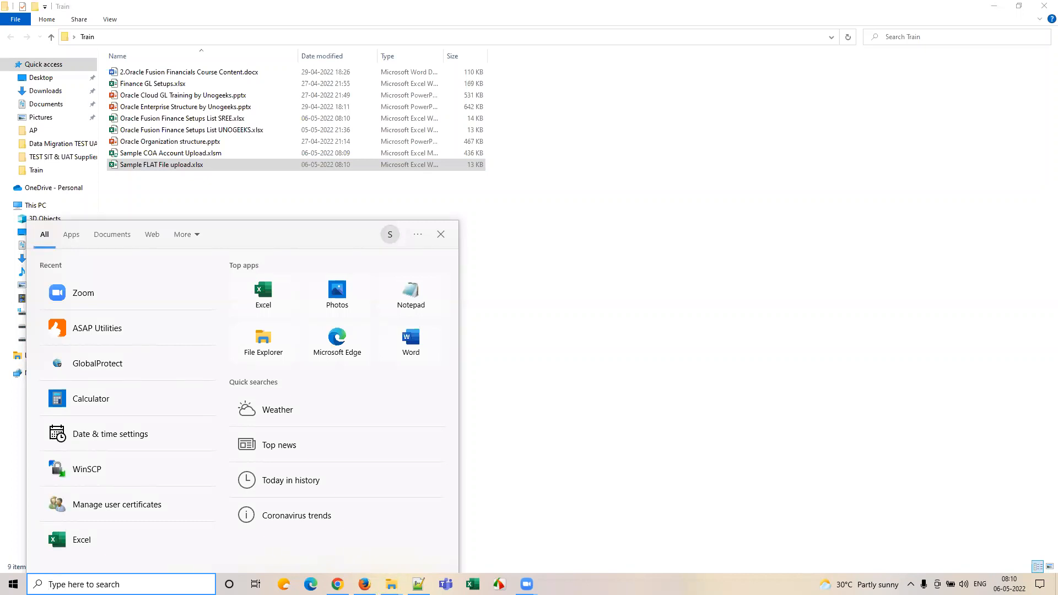
text(t)
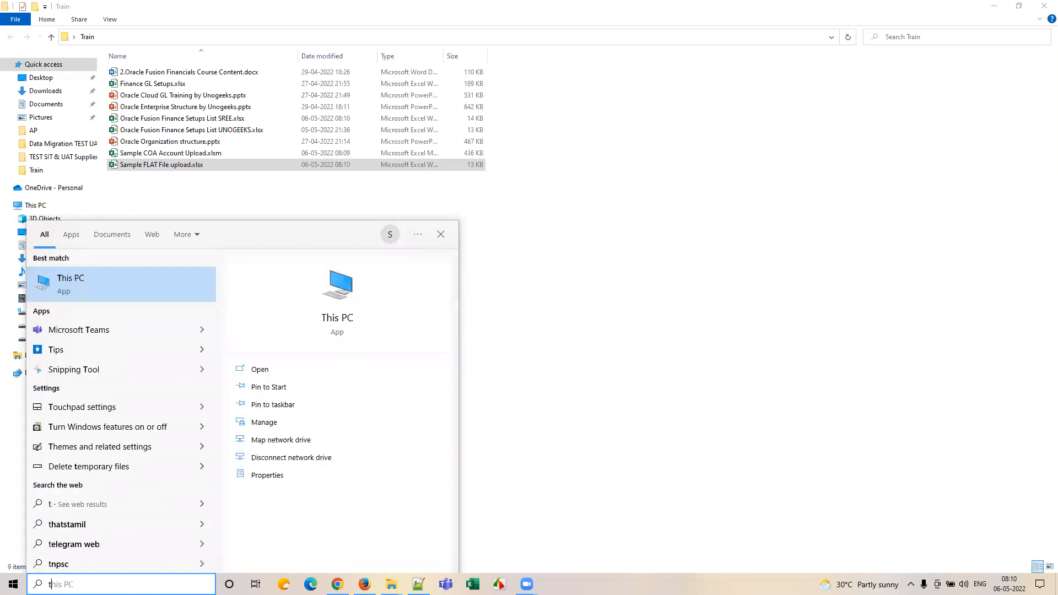
text(ime)
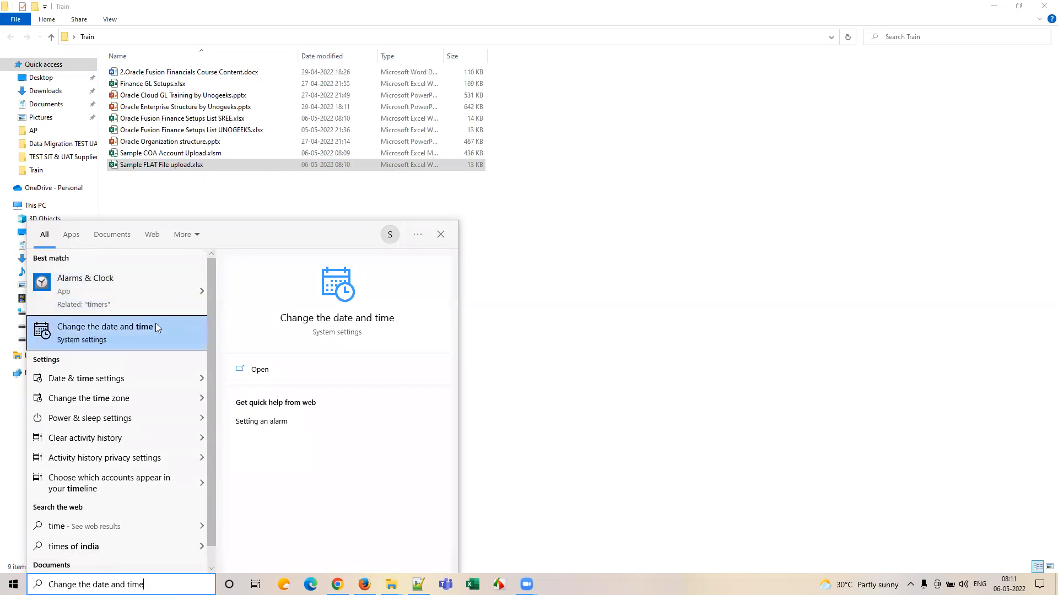
click(129, 331)
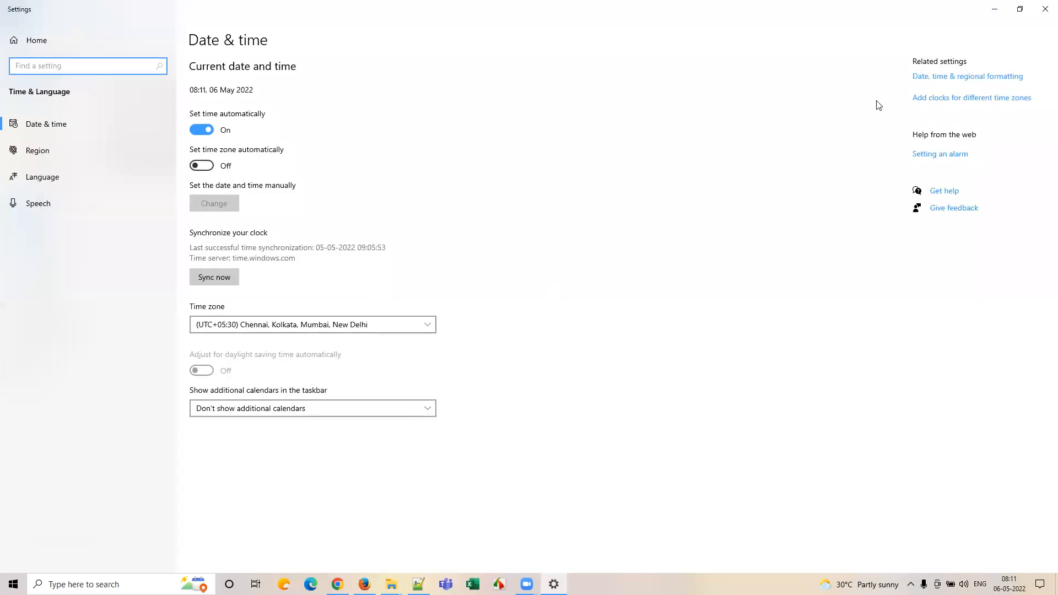
click(949, 82)
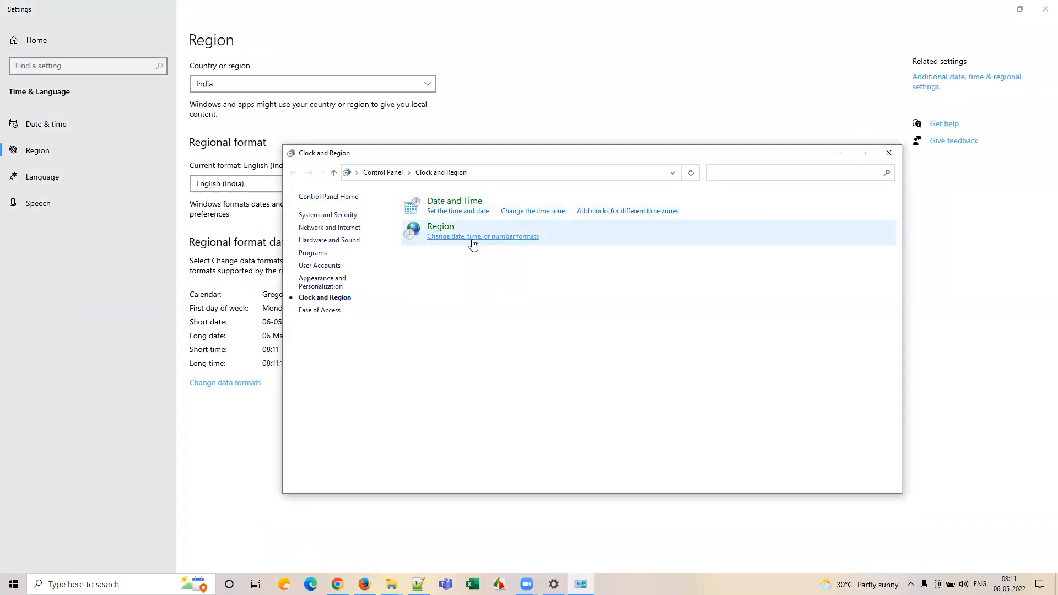
click(530, 237)
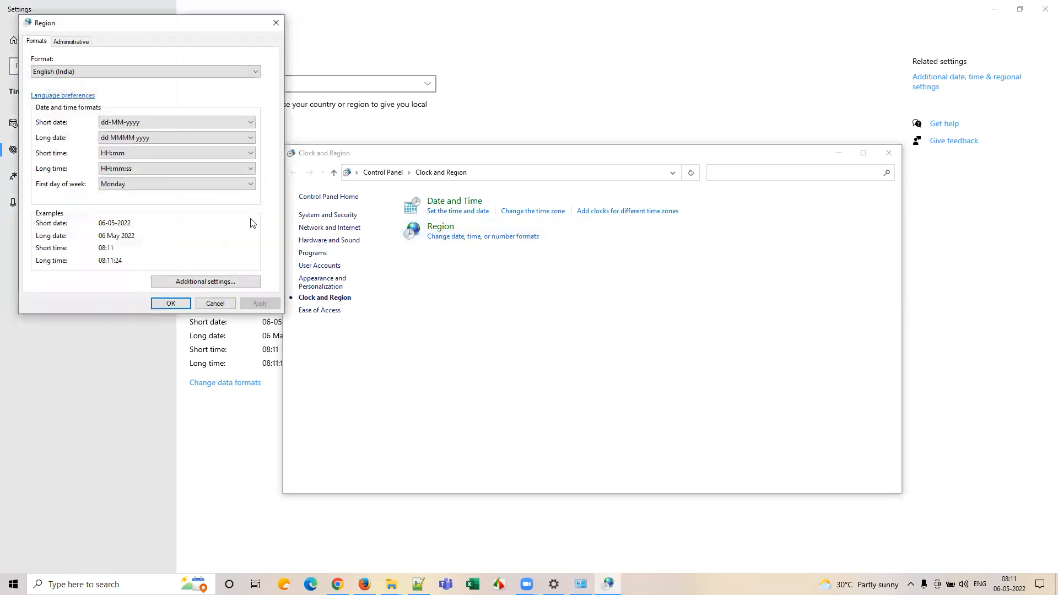
- Set the Windows list separator to a pipe character in the additional number format settings, confirm, and close the Clock and Region window
click(193, 282)
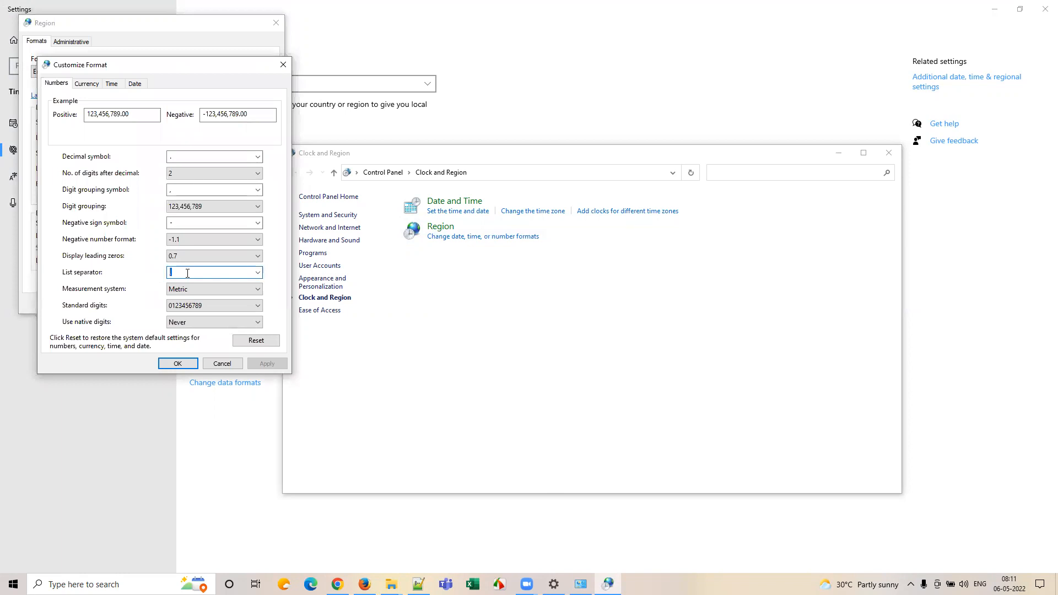
key(BackSpace)
click(177, 364)
click(257, 305)
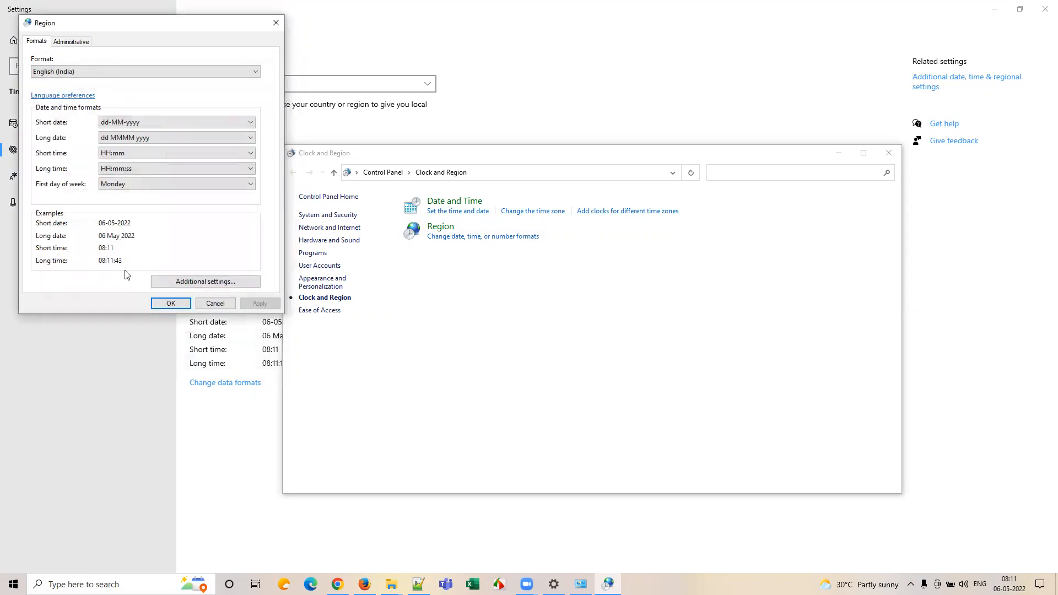
click(164, 303)
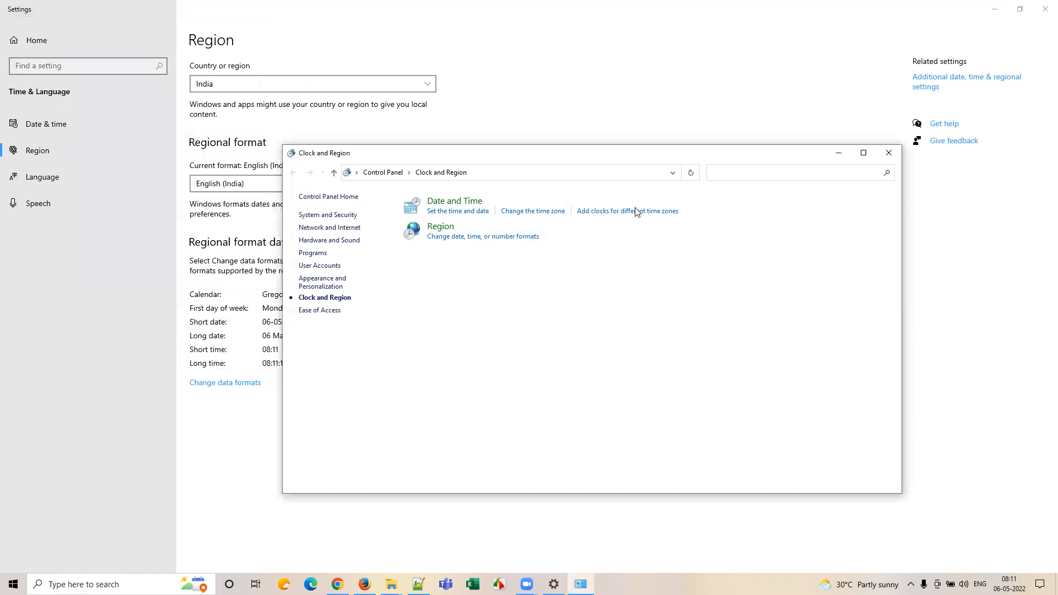
click(890, 153)
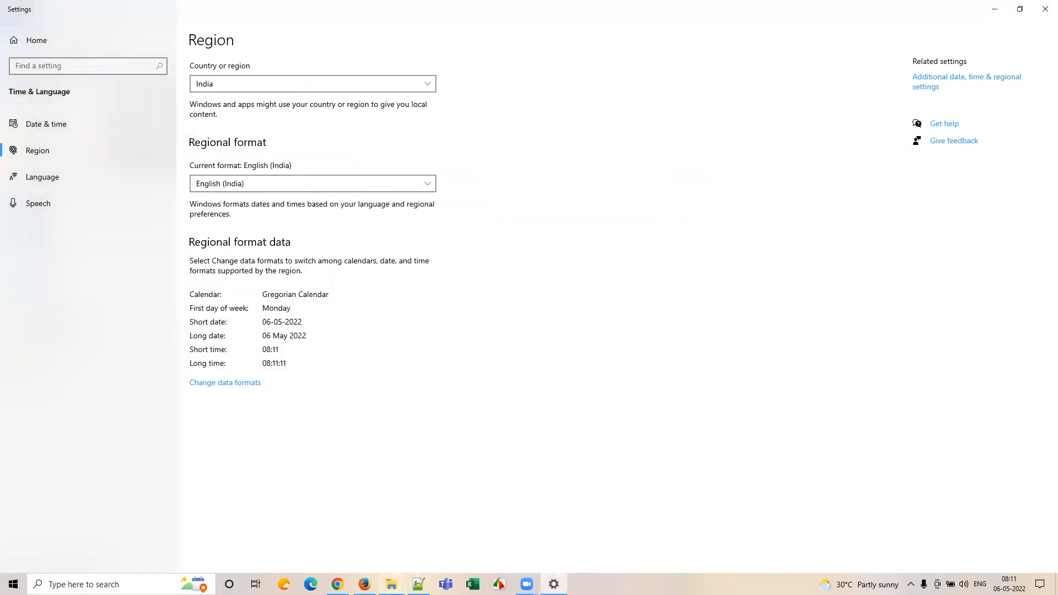
mouse_move(392, 584)
click(368, 554)
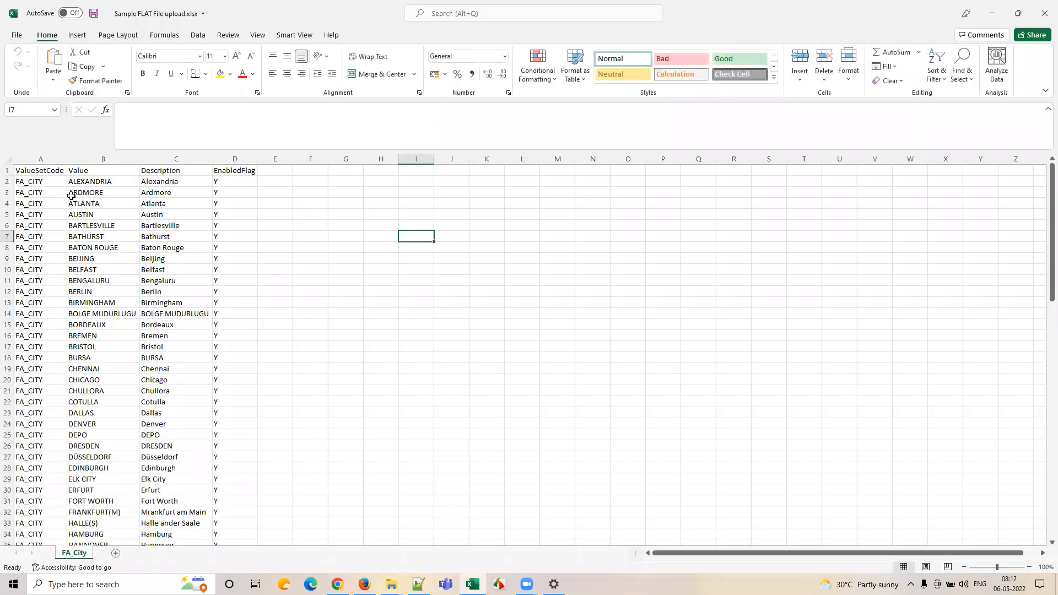
click(16, 36)
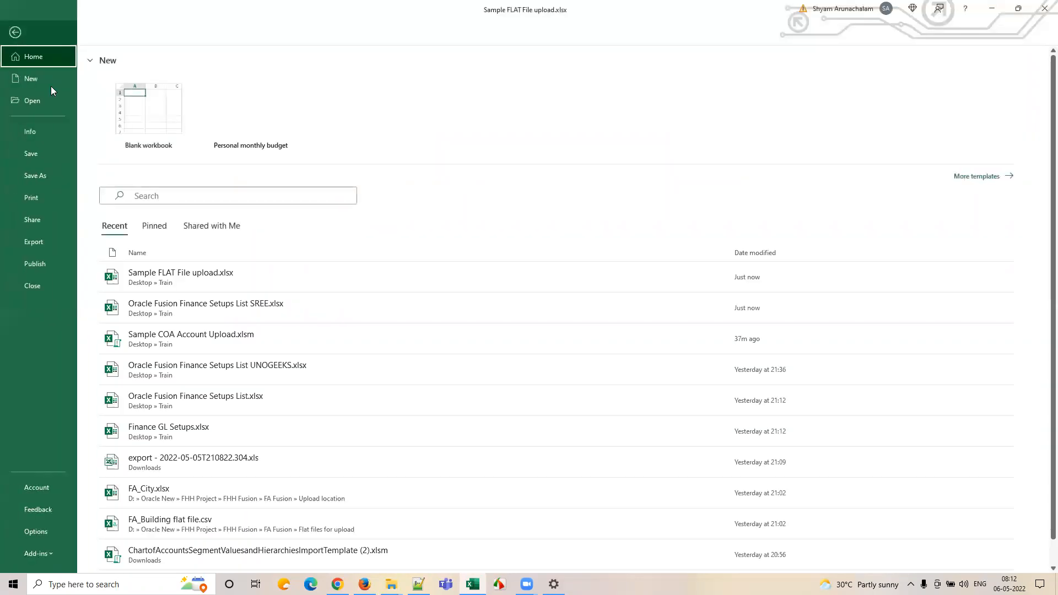
click(53, 177)
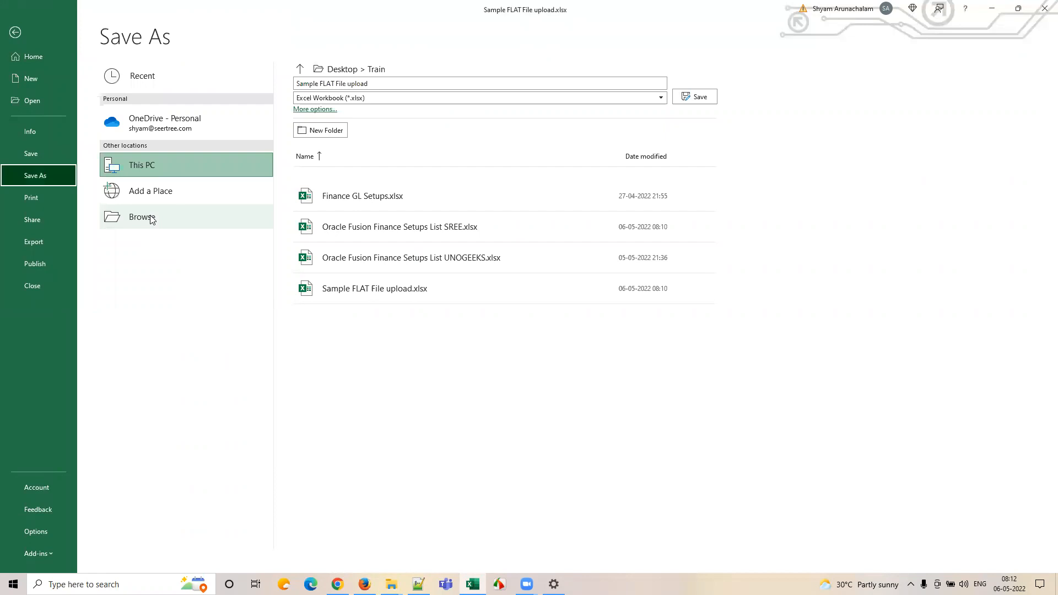
key(Escape)
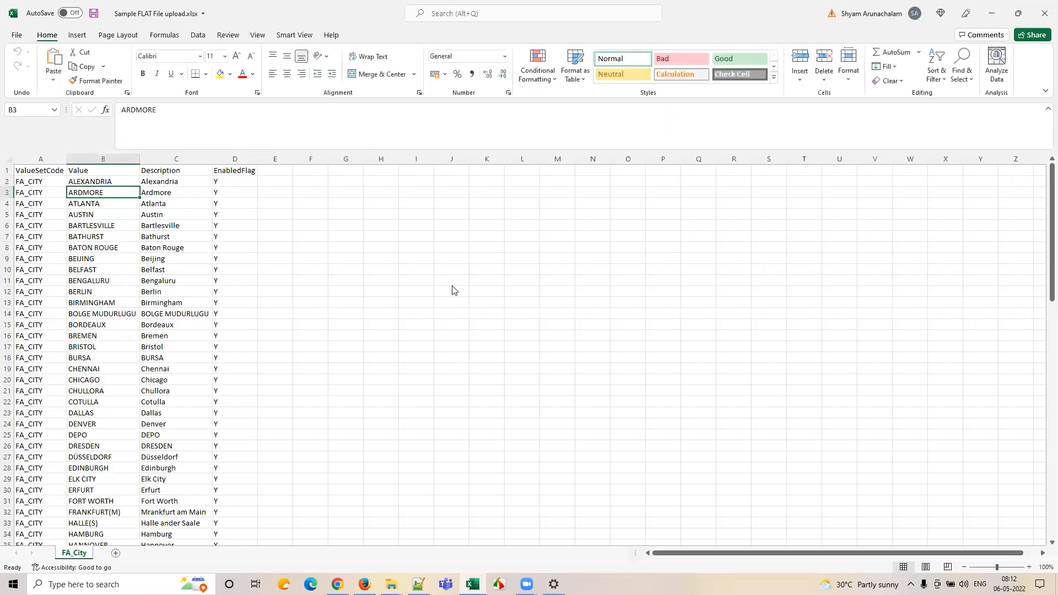
key(alt+F4)
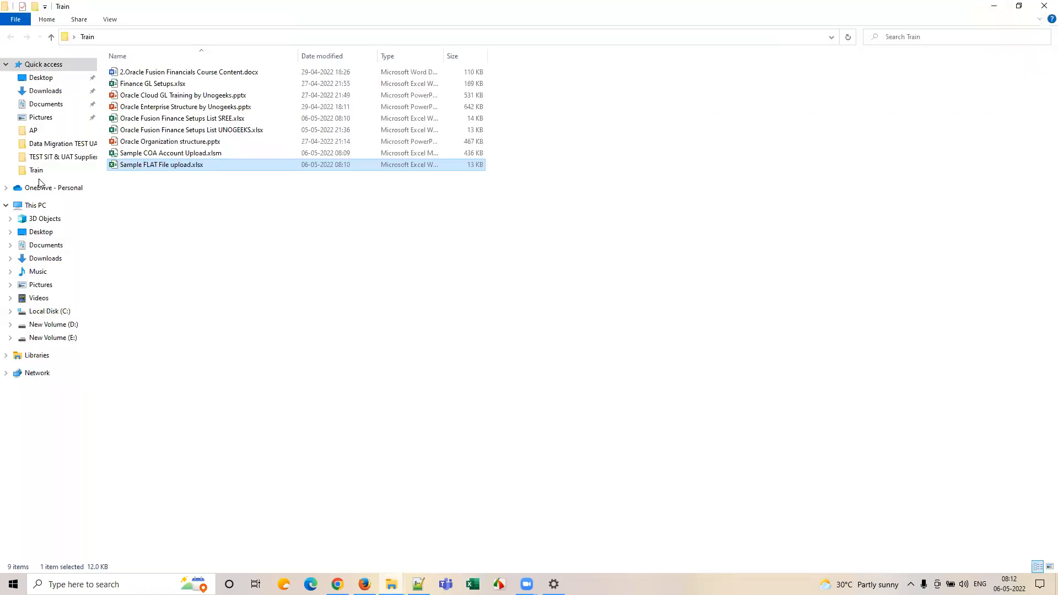
- Open Sample FLAT File upload.xlsx from the Train folder, and switch to Oracle Fusion in Chrome to open Setup and Maintenance
double_click(172, 168)
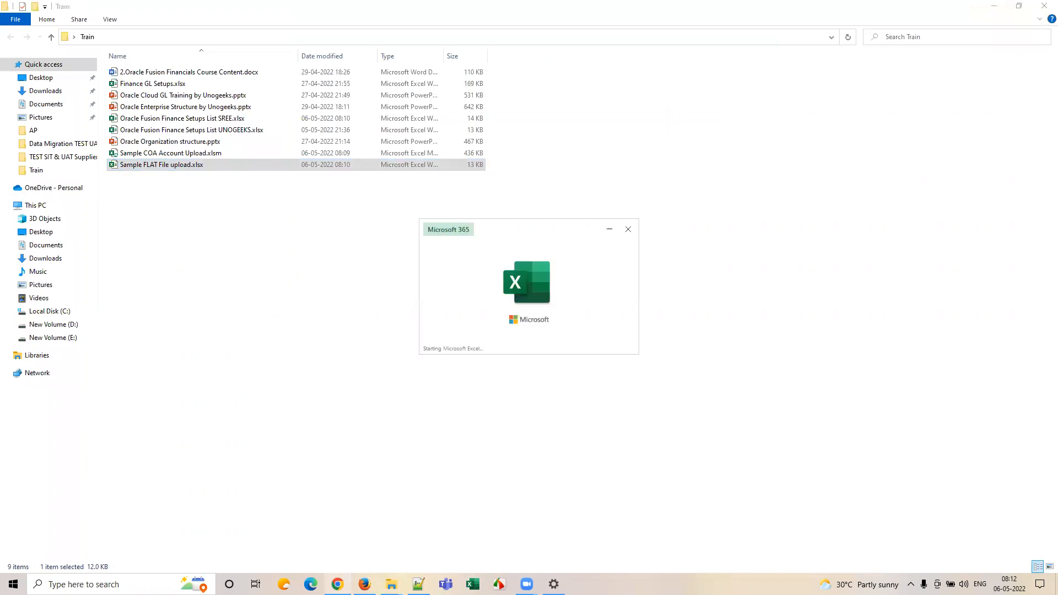
click(338, 585)
click(71, 8)
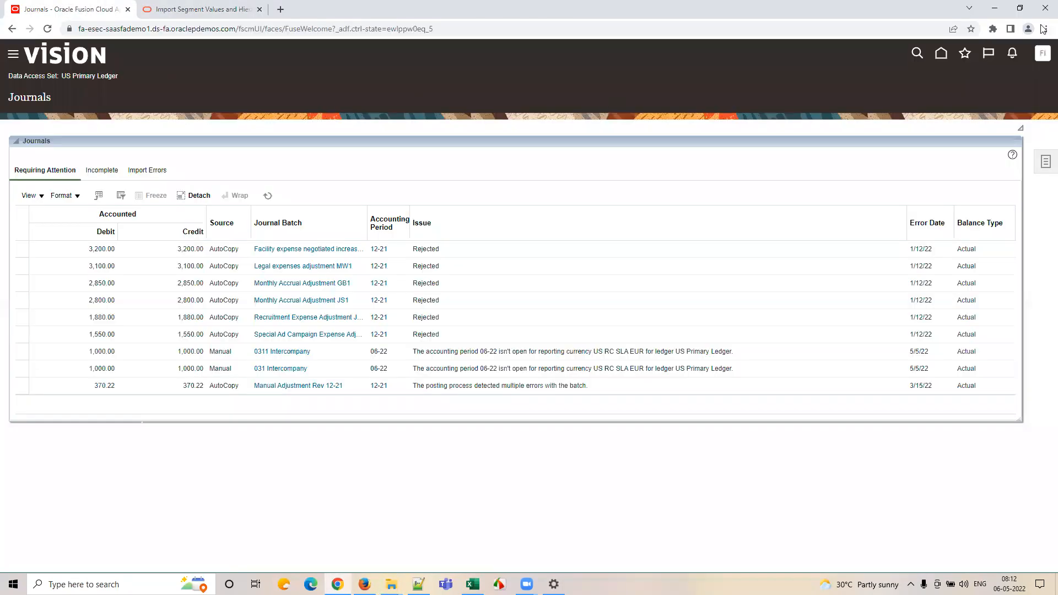
click(1041, 56)
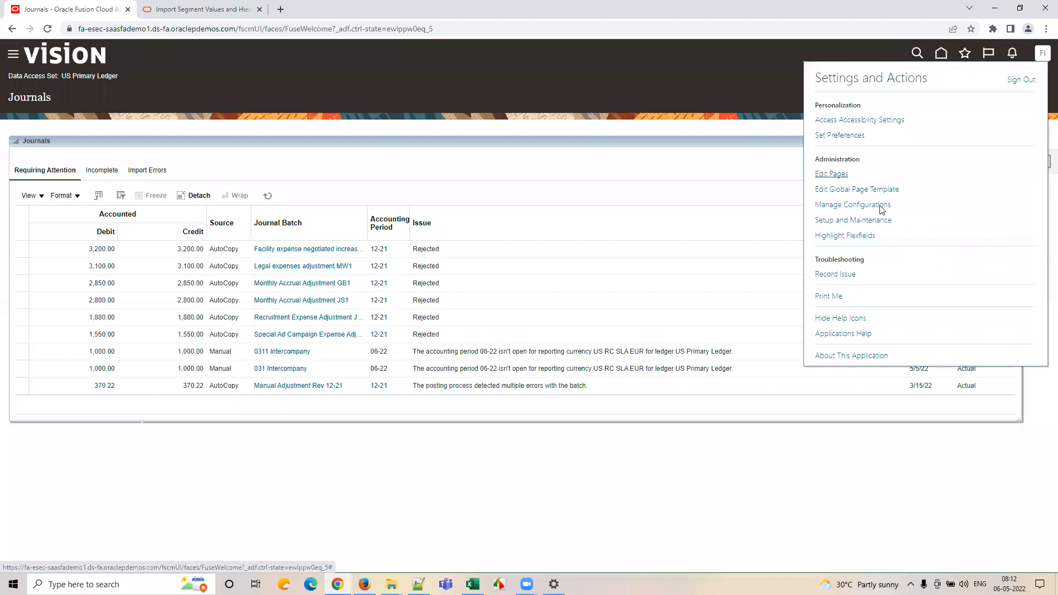
click(853, 222)
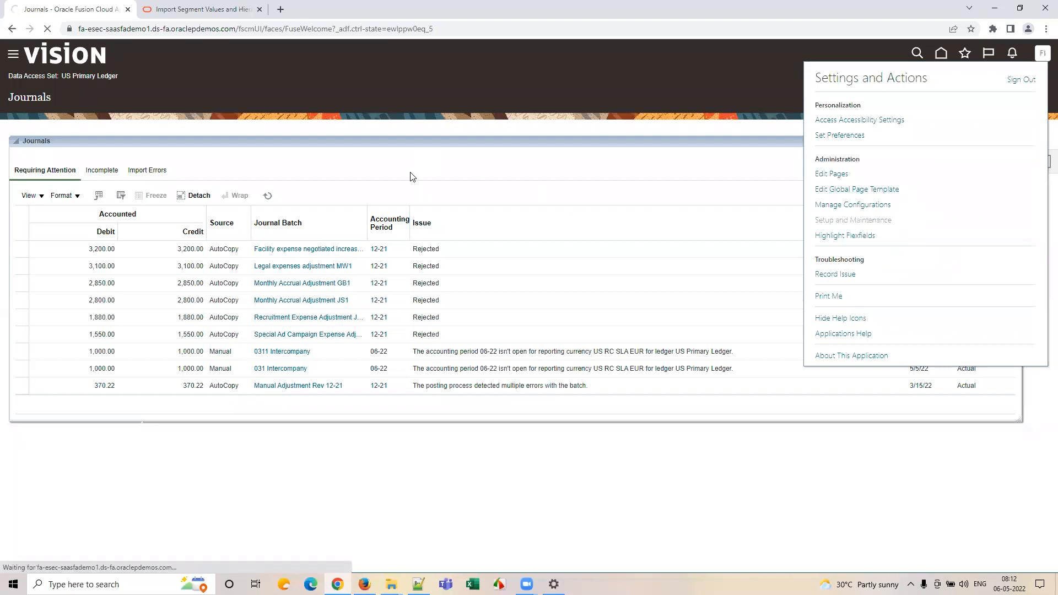
key(alt+Tab)
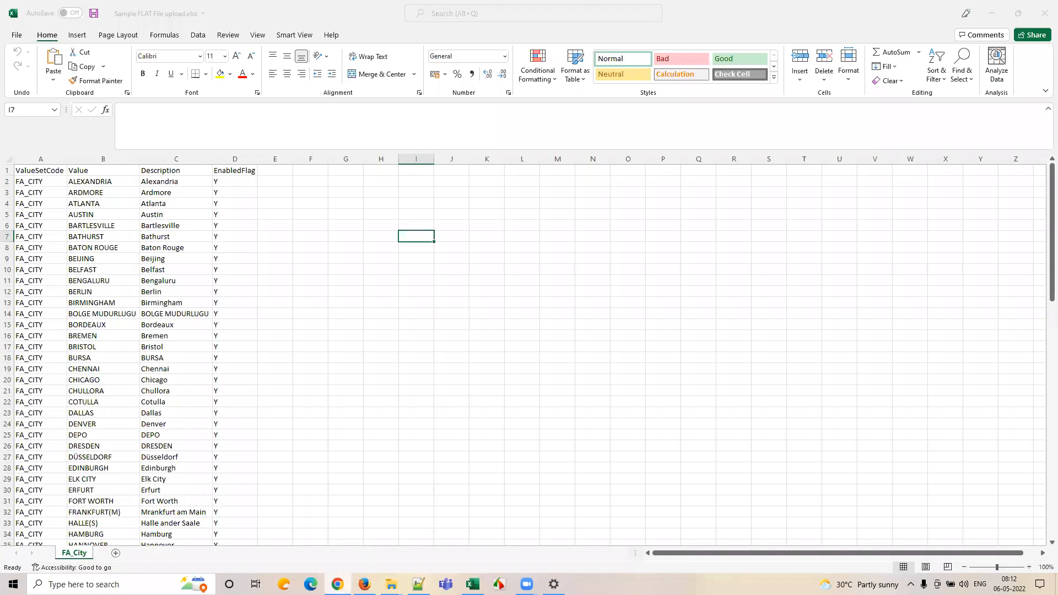
click(364, 584)
click(338, 585)
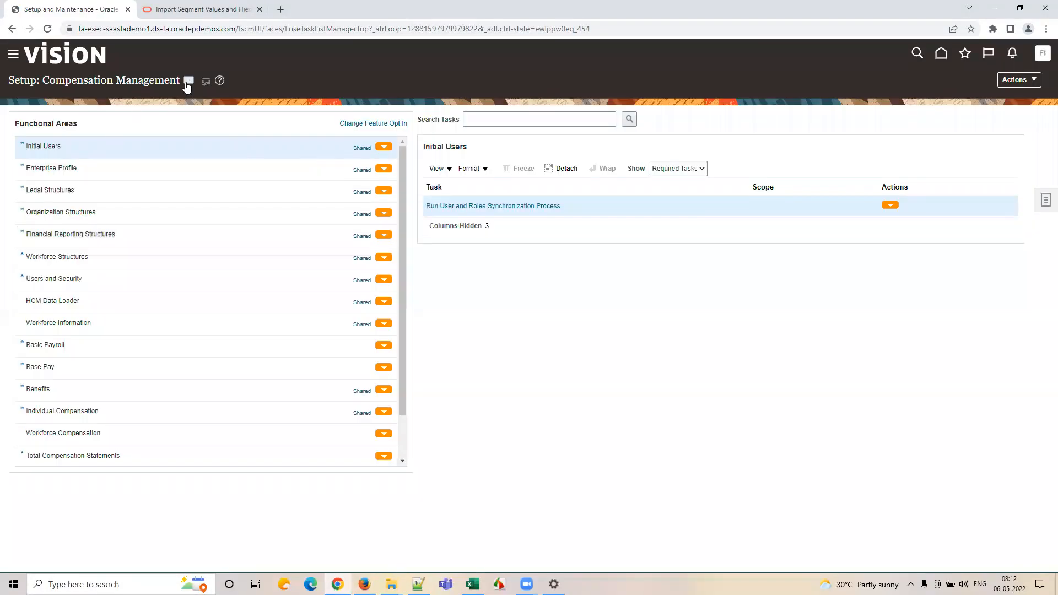
- Switch the setup offering to Financials and open Manage Fixed Assets Flexfield Value Sets under Fixed Assets
click(188, 80)
click(207, 156)
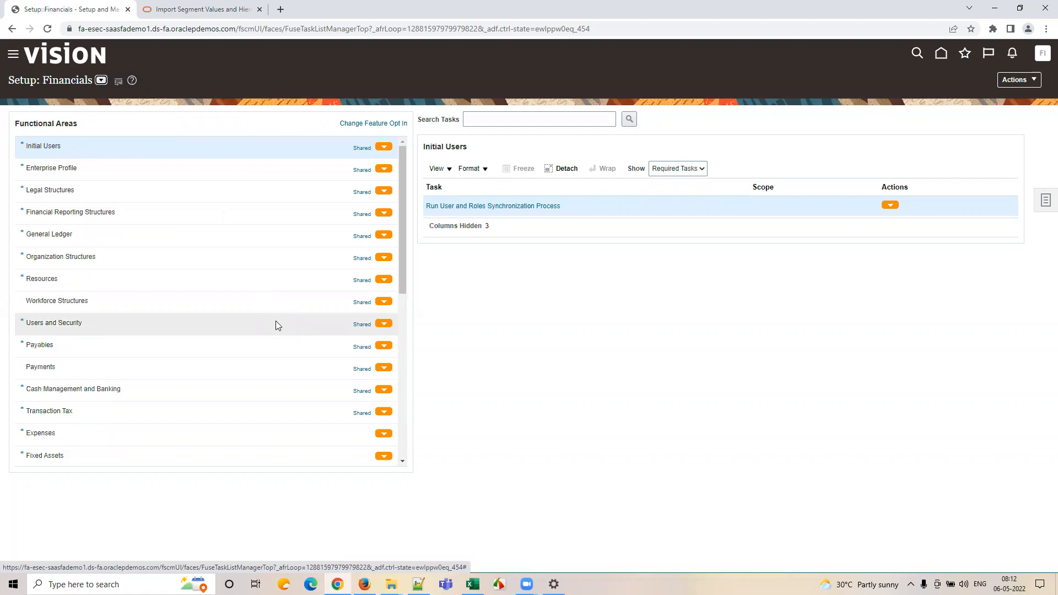
scroll(270, 325, down, 1)
click(237, 349)
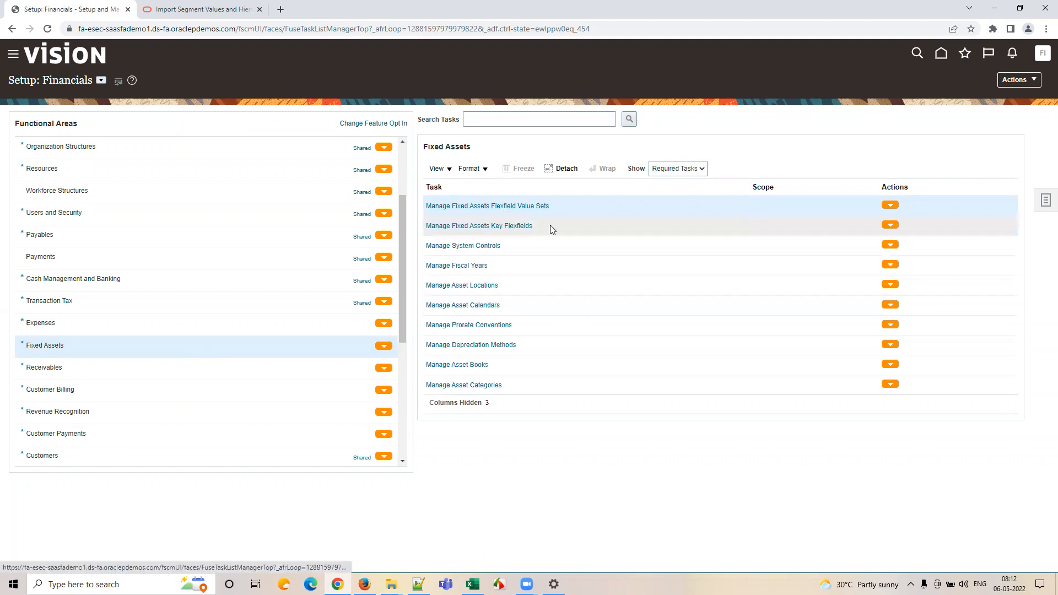
click(525, 206)
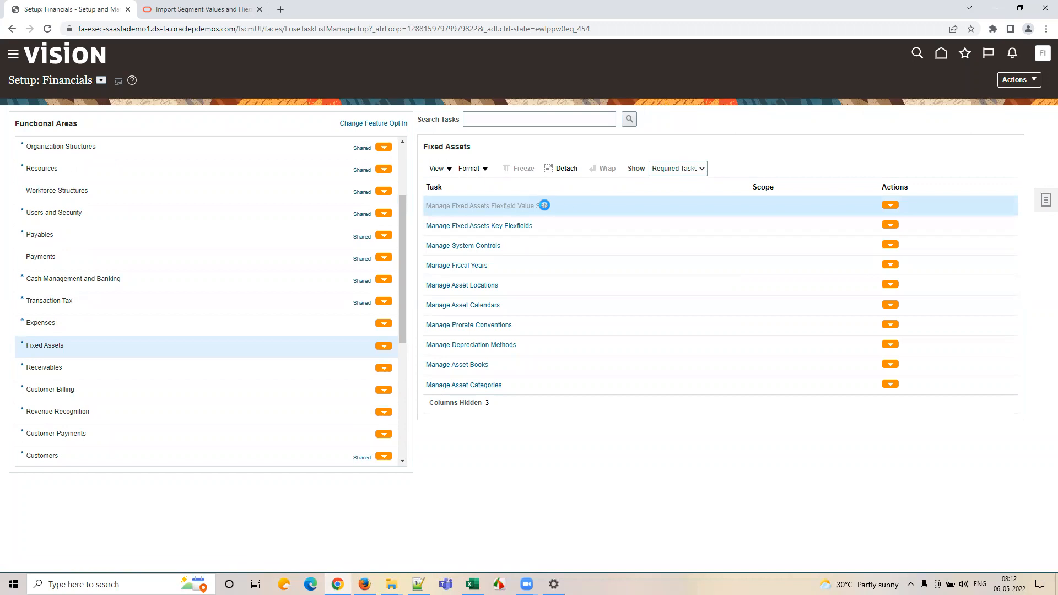
- Search for value sets with the code FA_ and view the values of the FA_CITY set
click(141, 132)
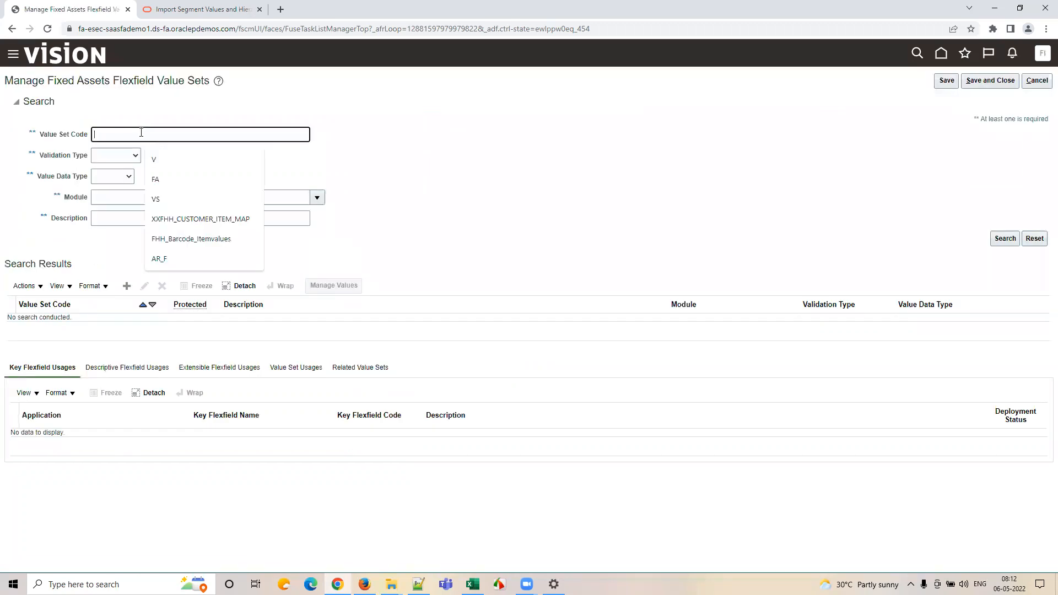
text(A)
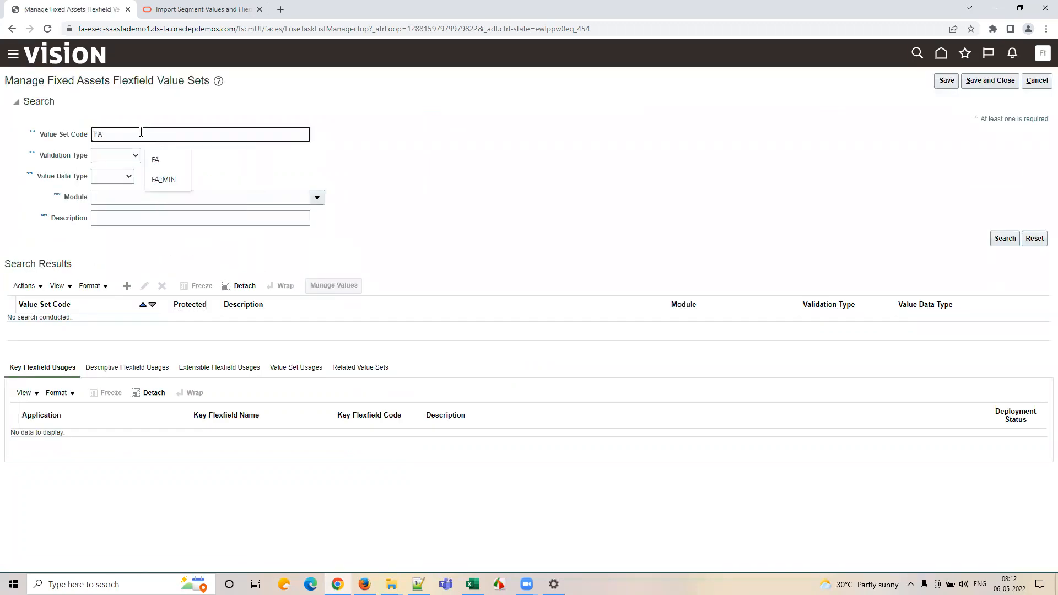
text(_)
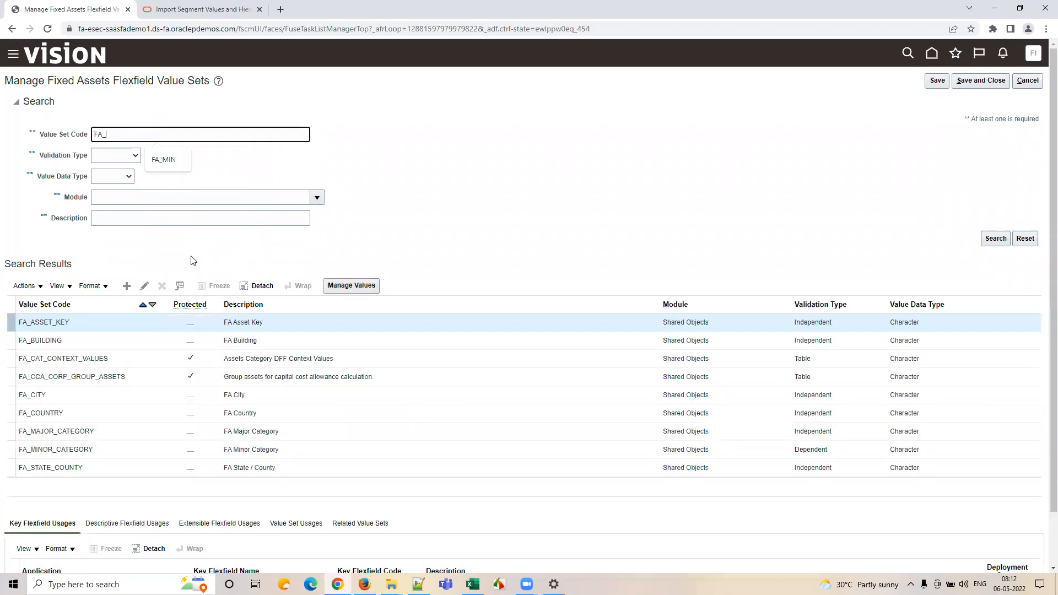
click(138, 392)
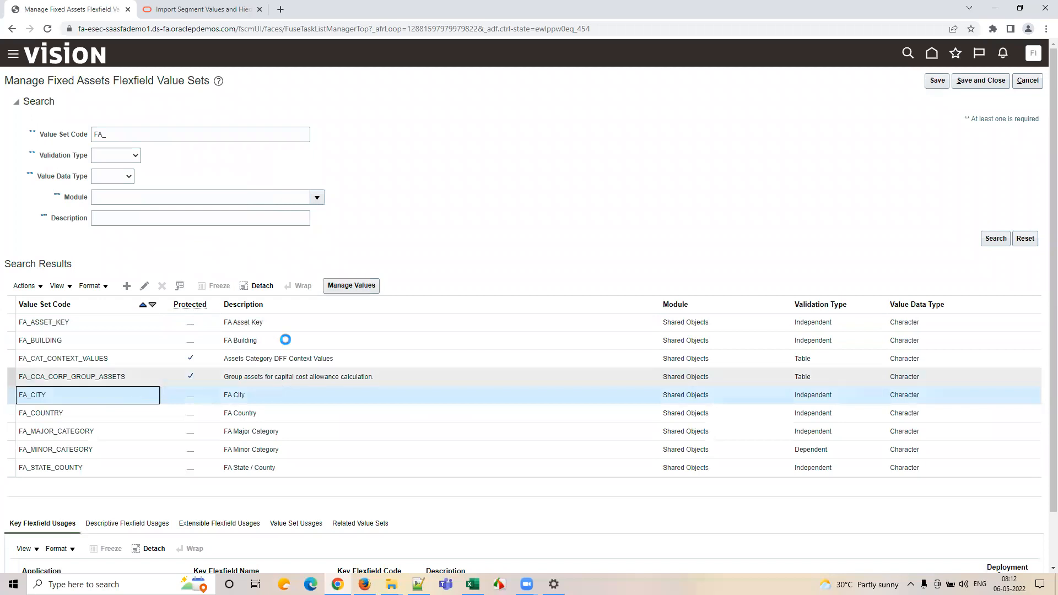
click(349, 286)
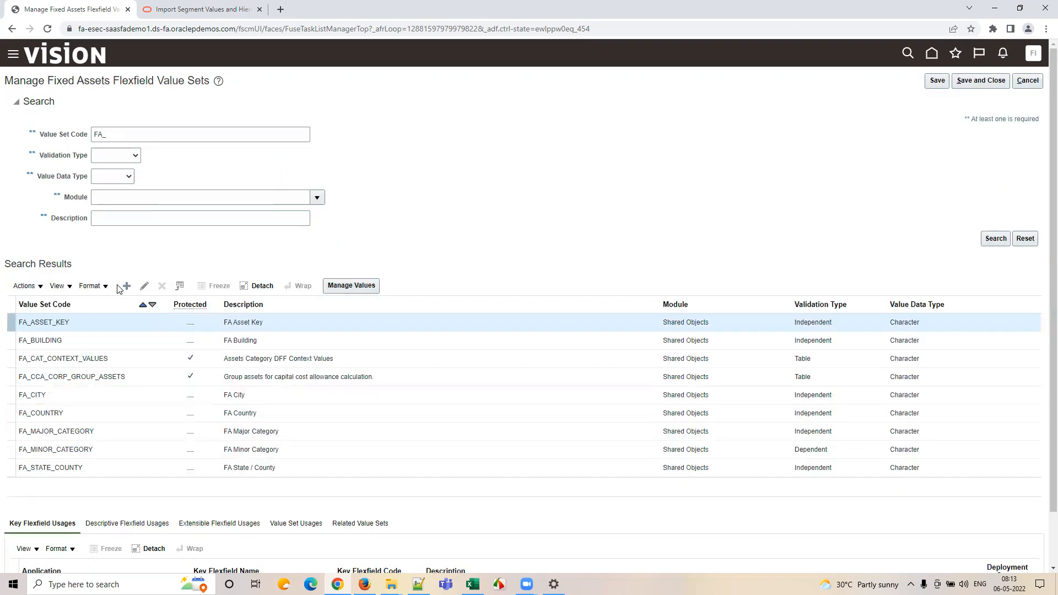
- Create a new value set with the code FA_UG_CITY and assign it to the Assets module
click(126, 287)
click(115, 104)
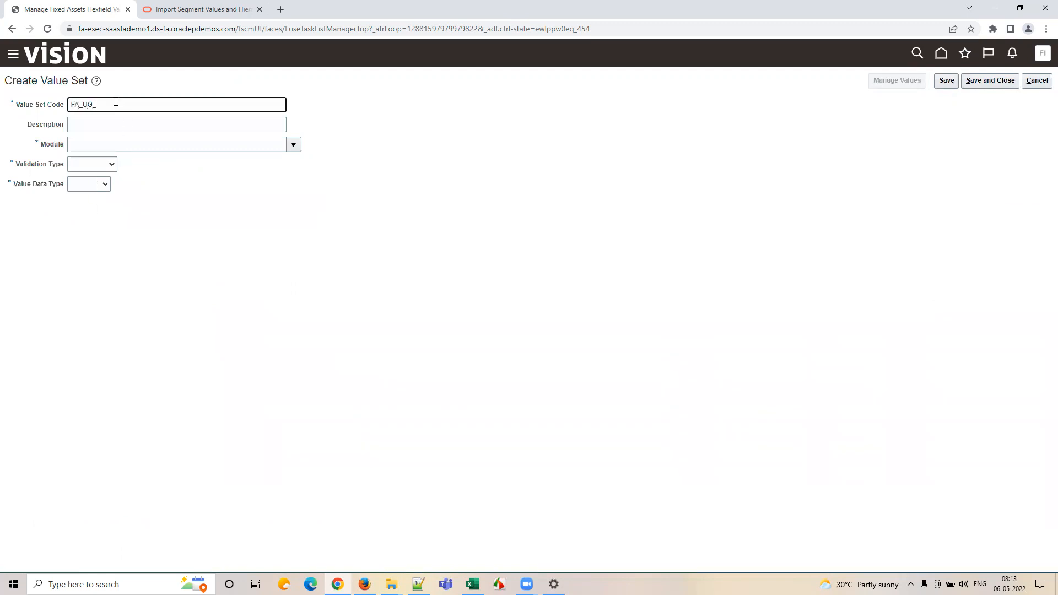
double_click(116, 103)
click(138, 149)
click(294, 145)
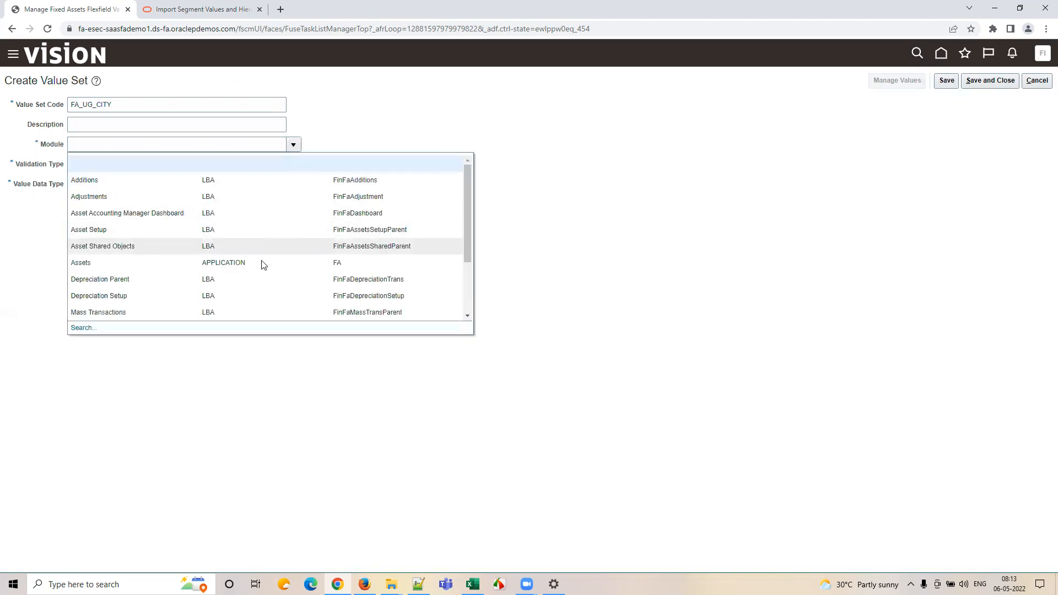
click(251, 247)
- Set validation type Independent, value data type Character, subtype Text and maximum length 50 for the value set, and save it
click(94, 164)
click(85, 193)
click(87, 185)
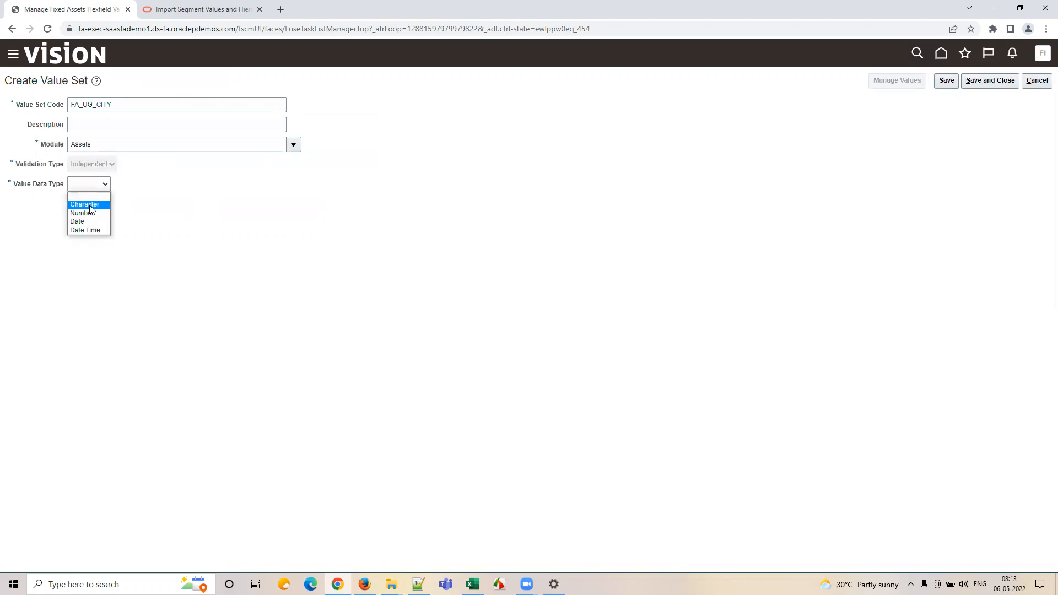
click(88, 208)
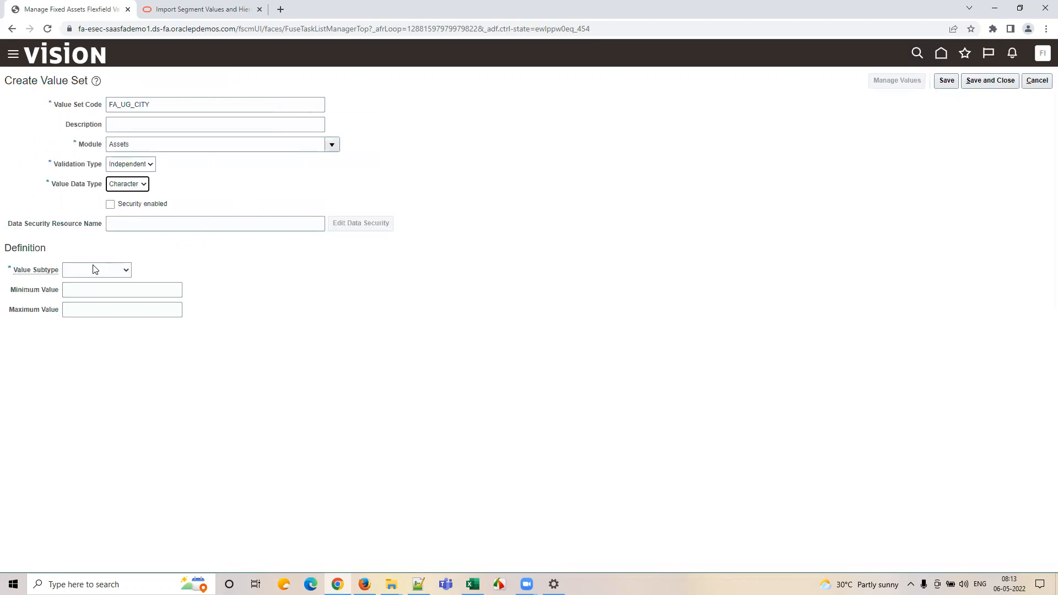
click(95, 270)
click(98, 286)
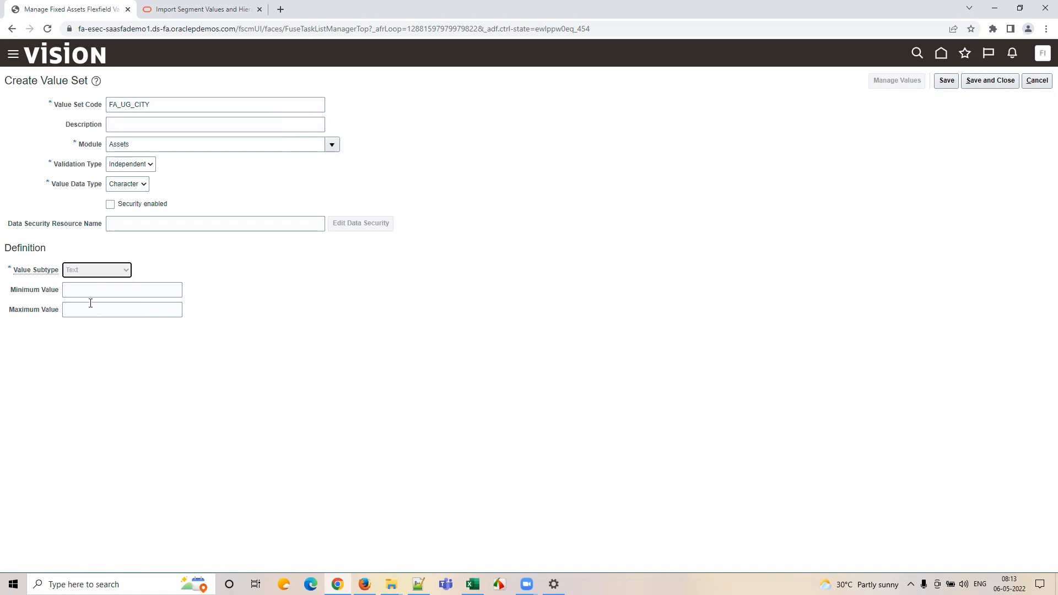
click(81, 296)
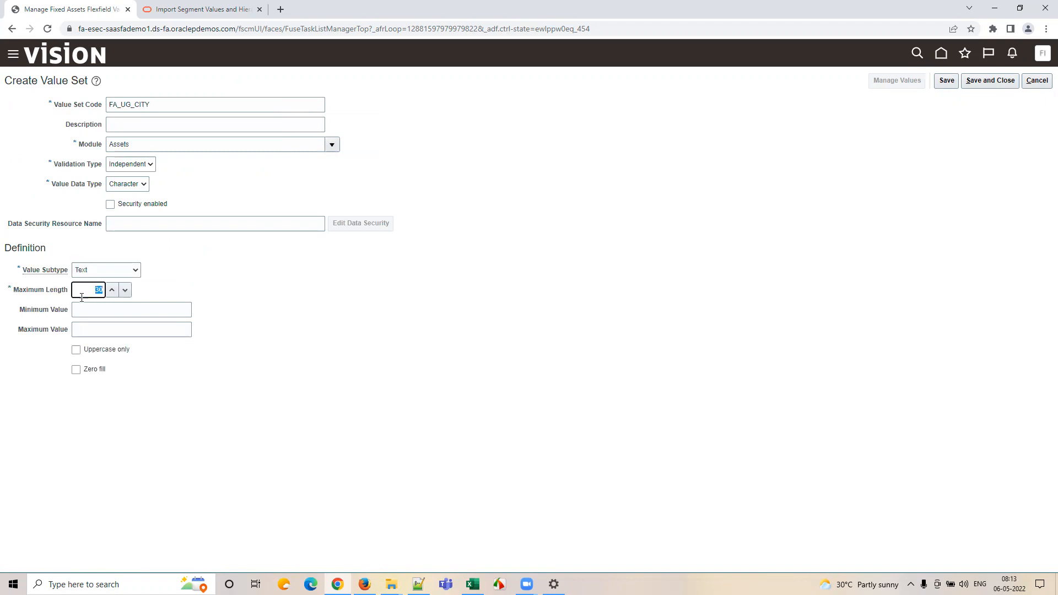
click(256, 385)
click(947, 83)
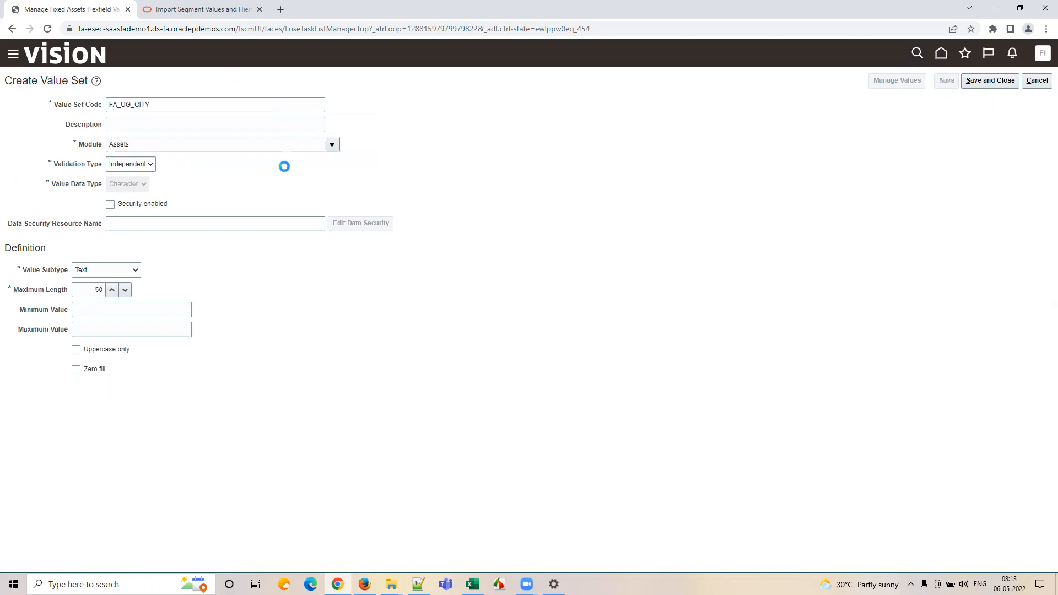
- Copy the value set code FA_UG_CITY into the description, and save and close the value set
double_click(176, 102)
double_click(129, 100)
key(ctrl+c)
click(130, 123)
key(ctrl+v)
key(ctrl+a)
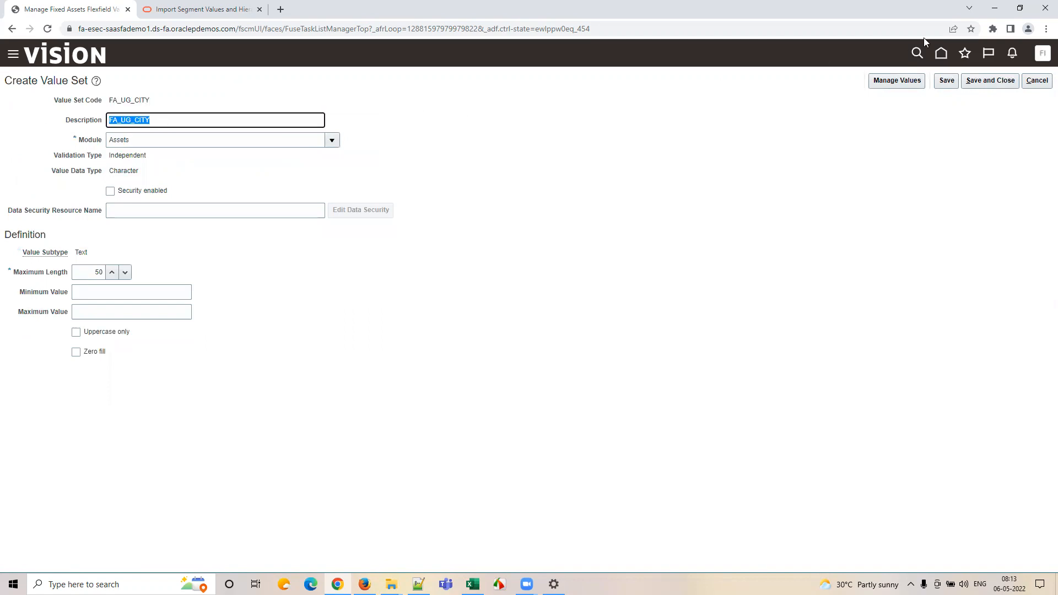
click(982, 80)
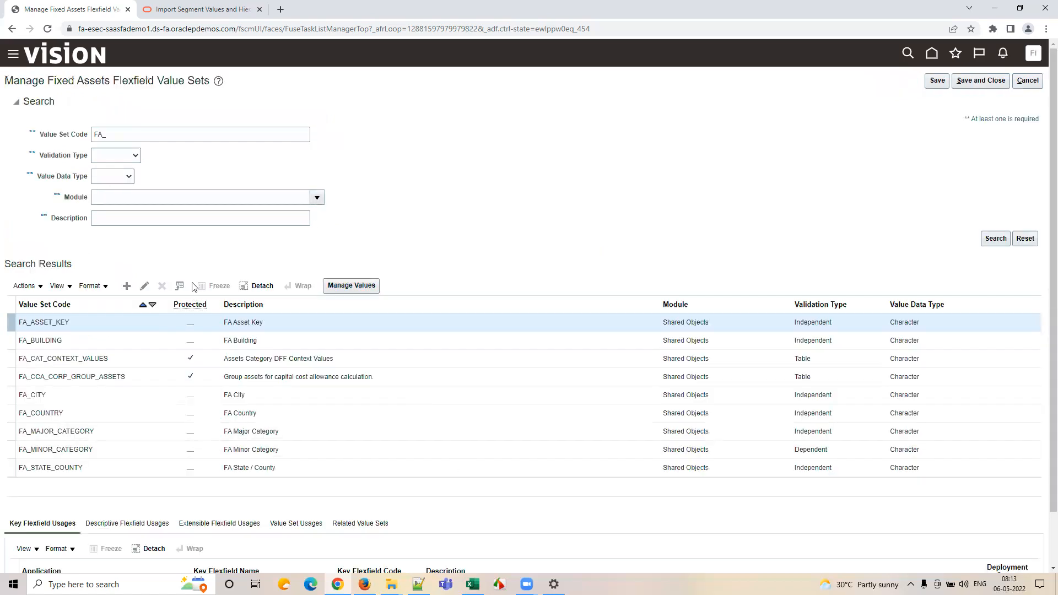
- Search the Fixed Assets flexfield value sets for the code FA_UG_CITY
double_click(123, 134)
key(ctrl+v)
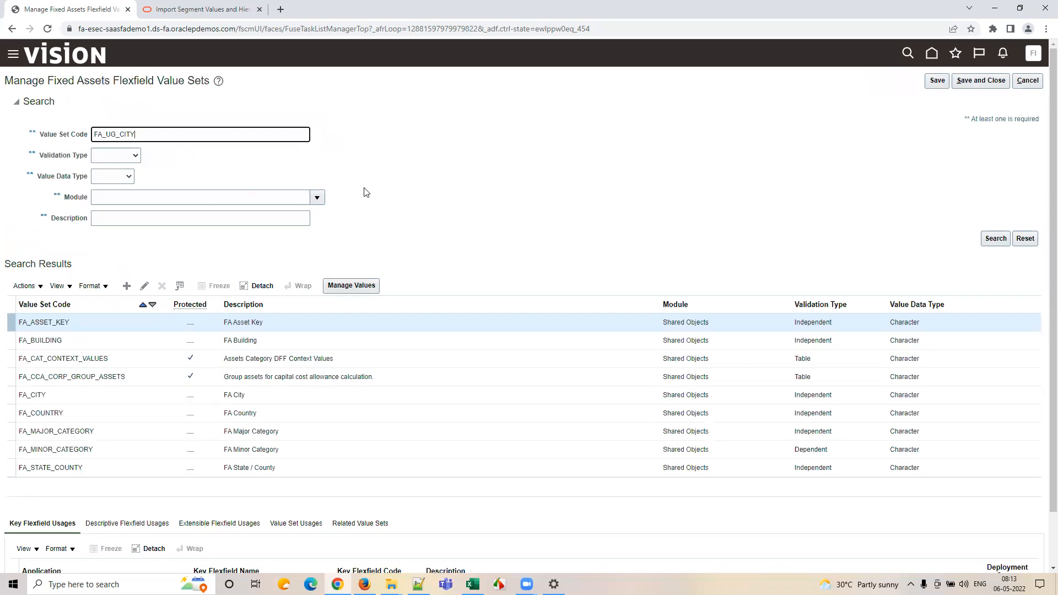
click(996, 239)
- Switch to the Sample FLAT File upload.xlsx workbook, fill the ValueSetCode column with FA_UG_CITY from A2 down, and save it
mouse_move(473, 584)
click(473, 557)
click(29, 182)
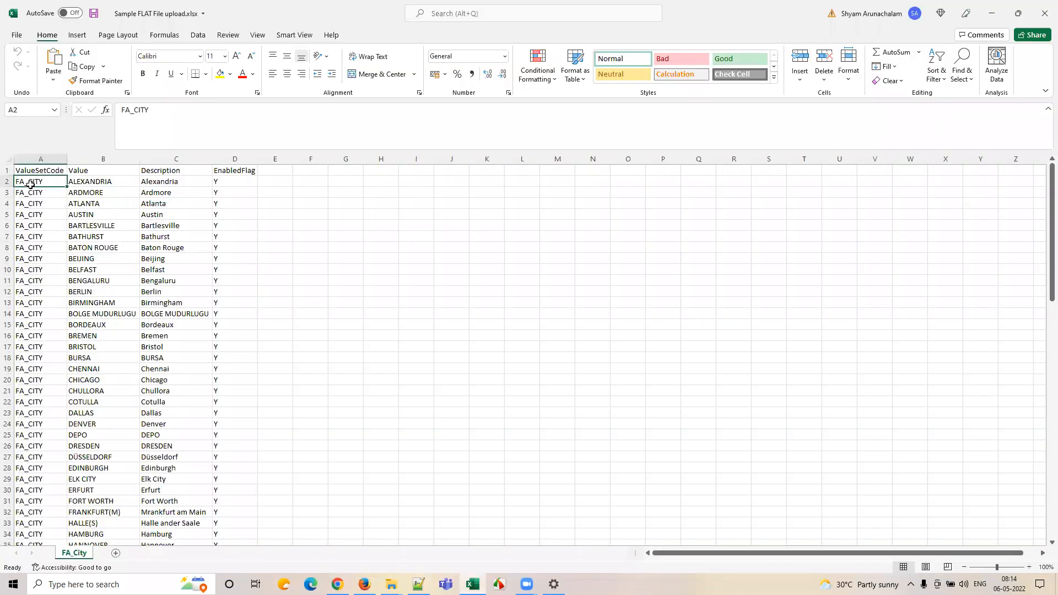
right_click(32, 184)
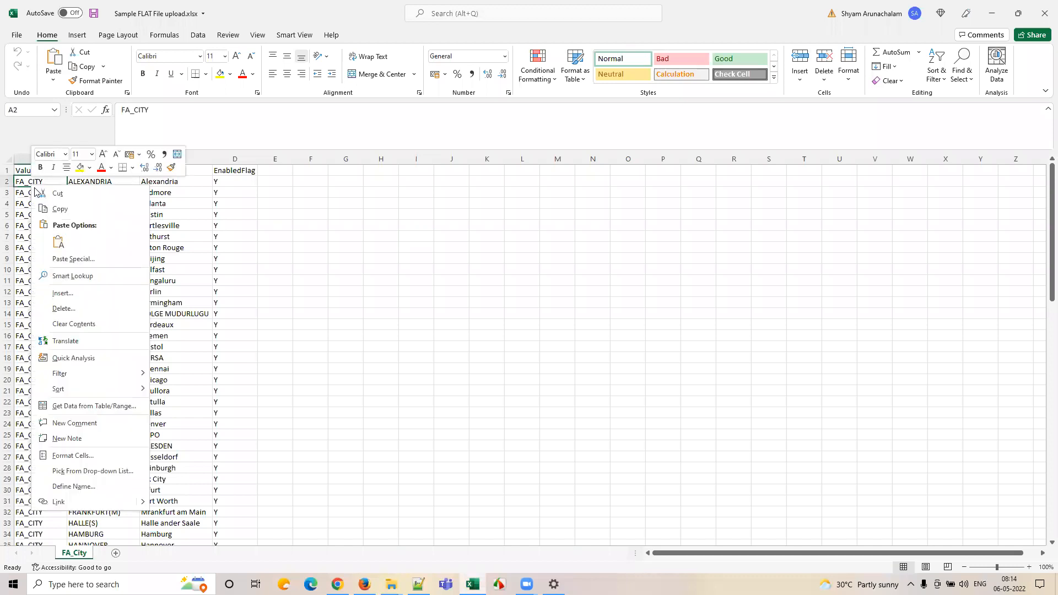
click(59, 242)
double_click(68, 187)
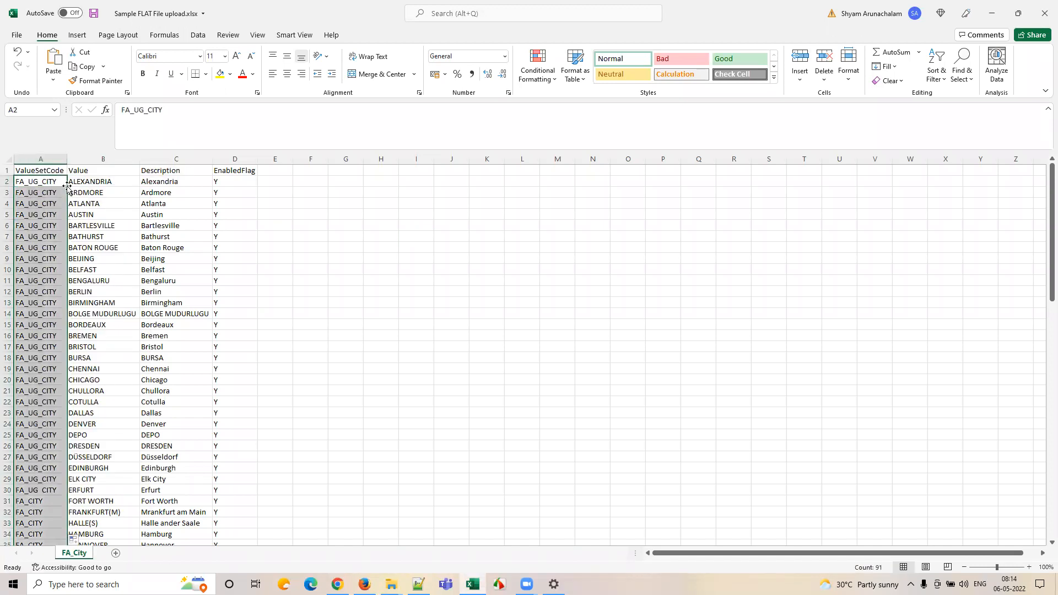
click(28, 267)
key(ctrl+s)
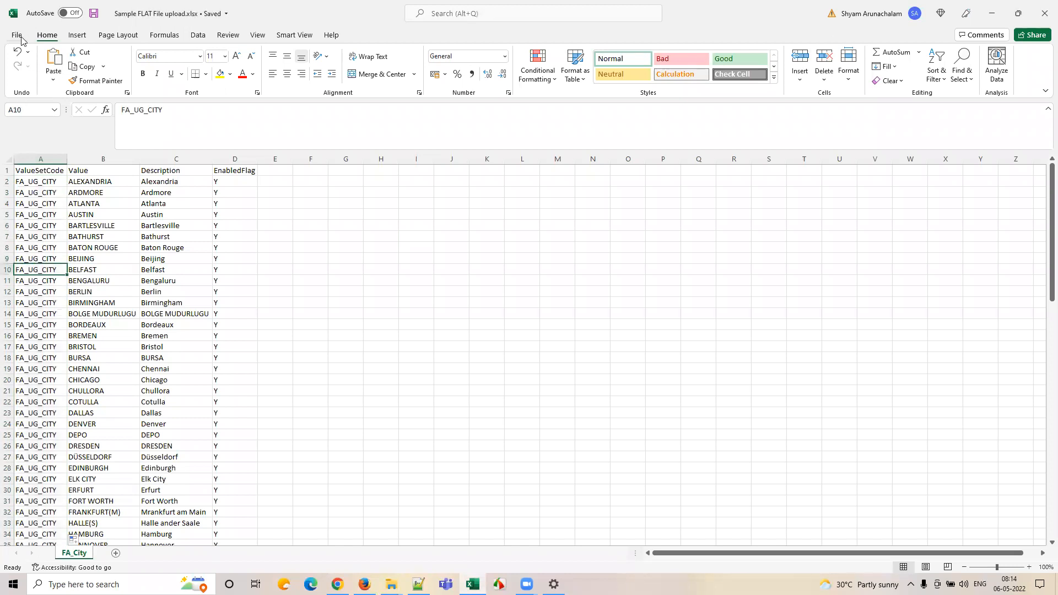
- Save a copy of the workbook in the Train folder as Sample FLAT File upload.csv in CSV (Comma delimited) format
click(17, 35)
click(48, 176)
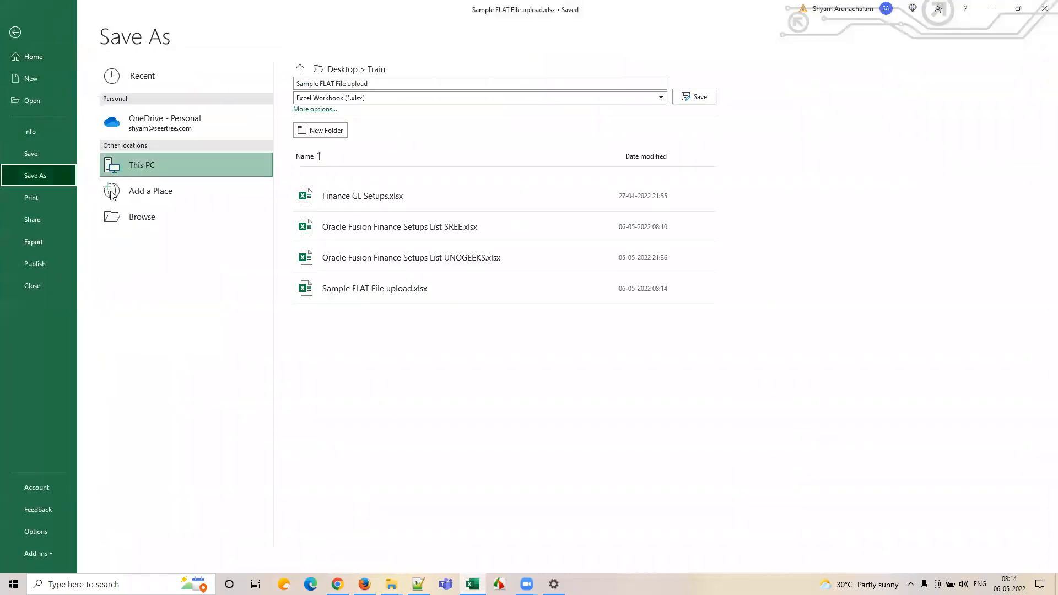
click(133, 218)
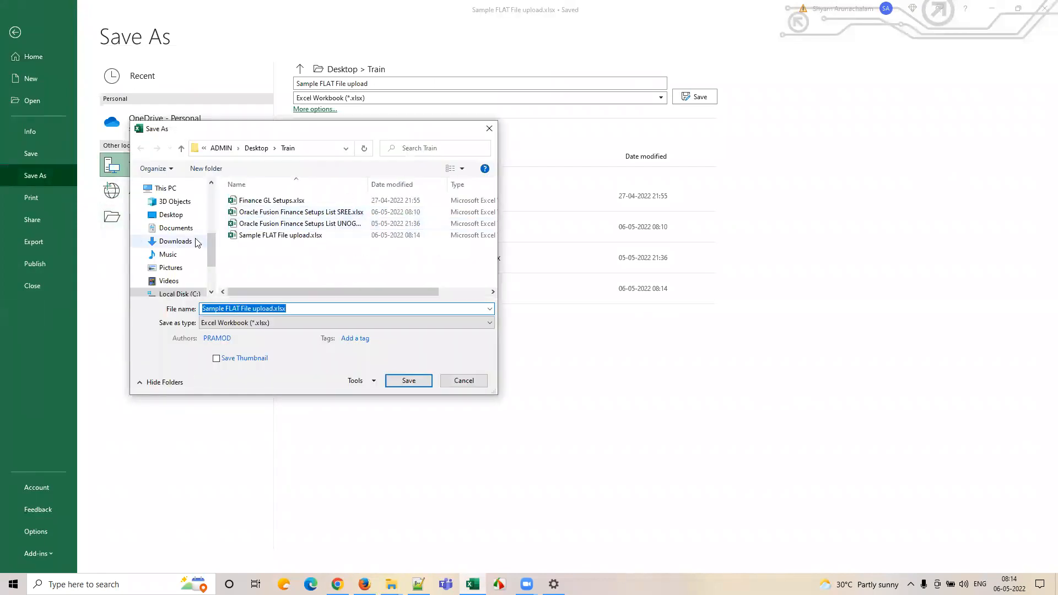
click(266, 324)
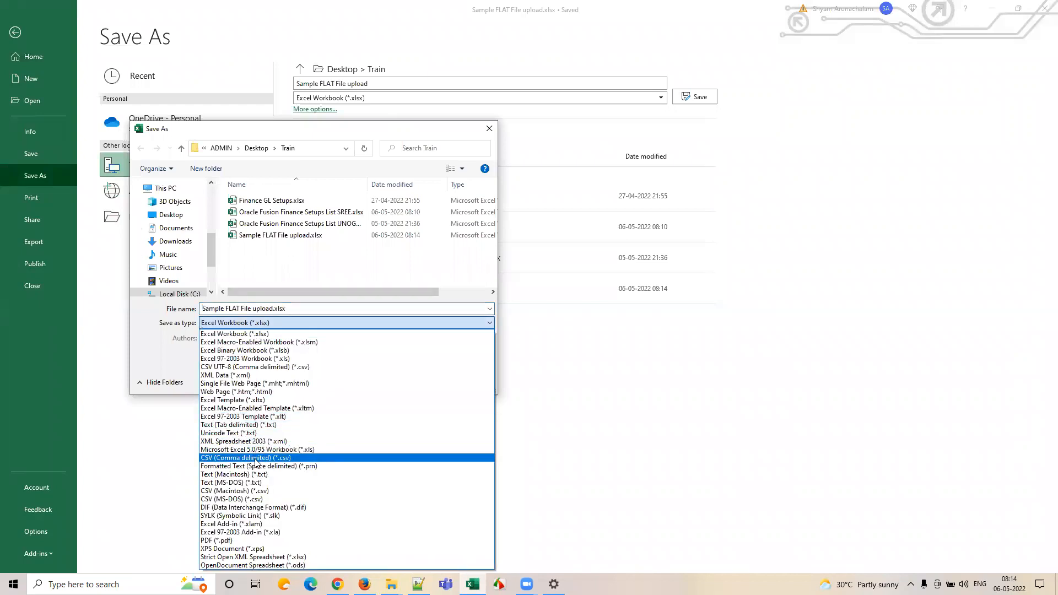
click(253, 460)
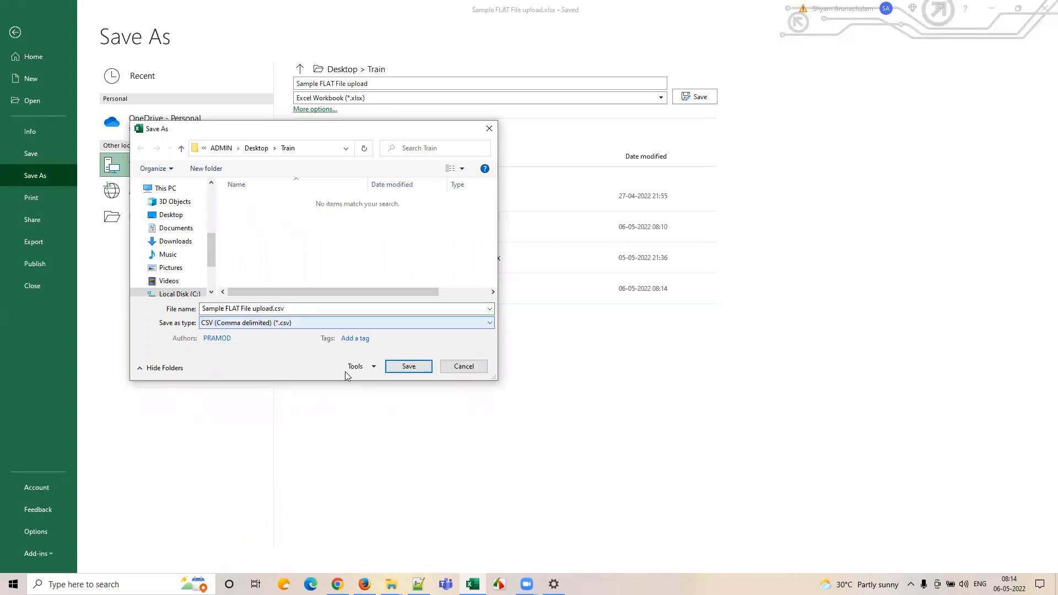
click(407, 367)
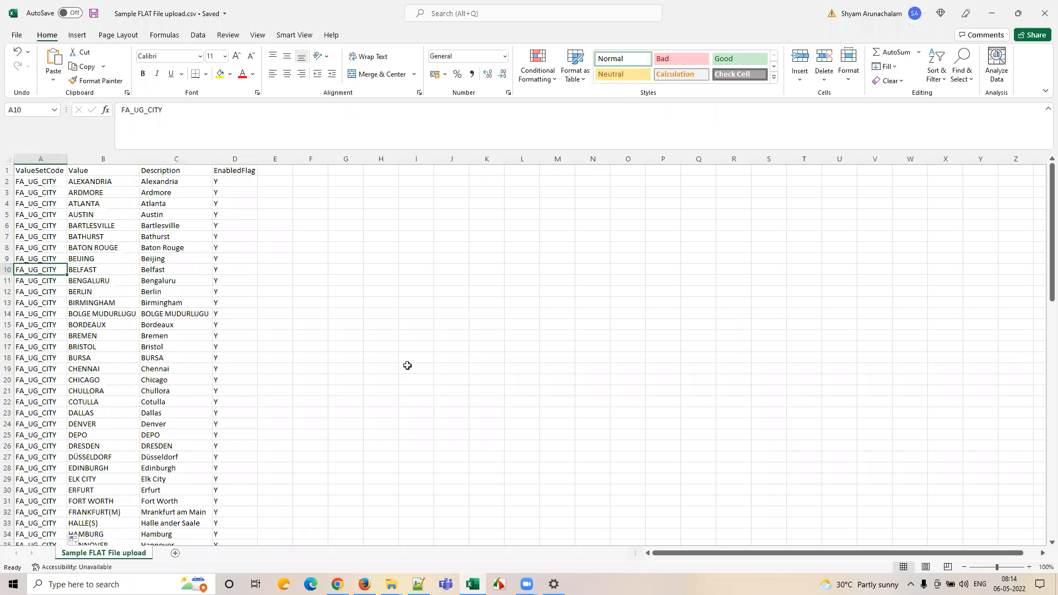
click(436, 256)
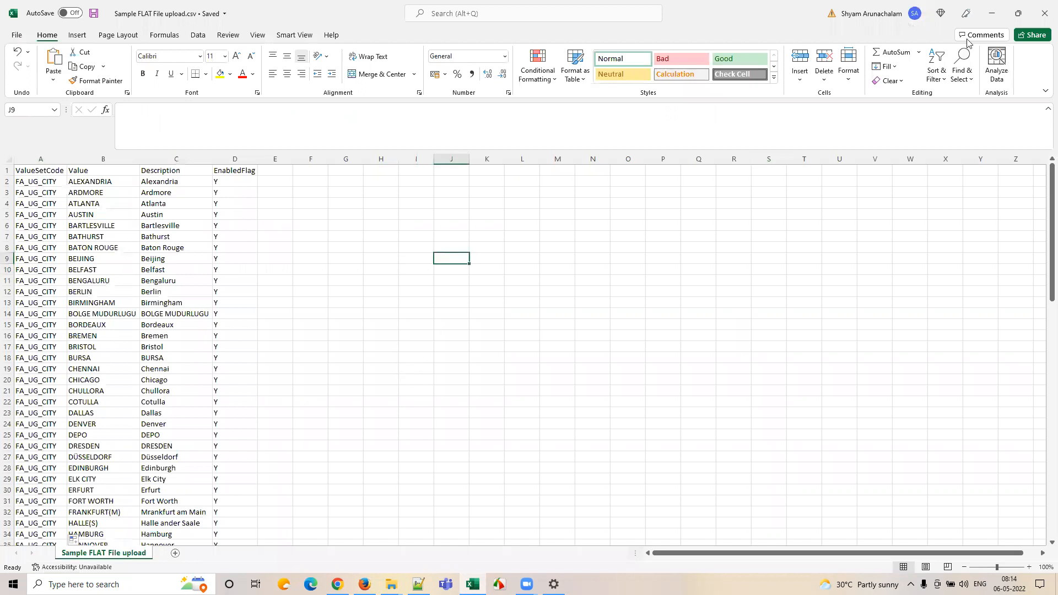
- Open Sample FLAT File upload.csv from the Train folder to examine how its columns are separated, and close it
key(alt+Tab)
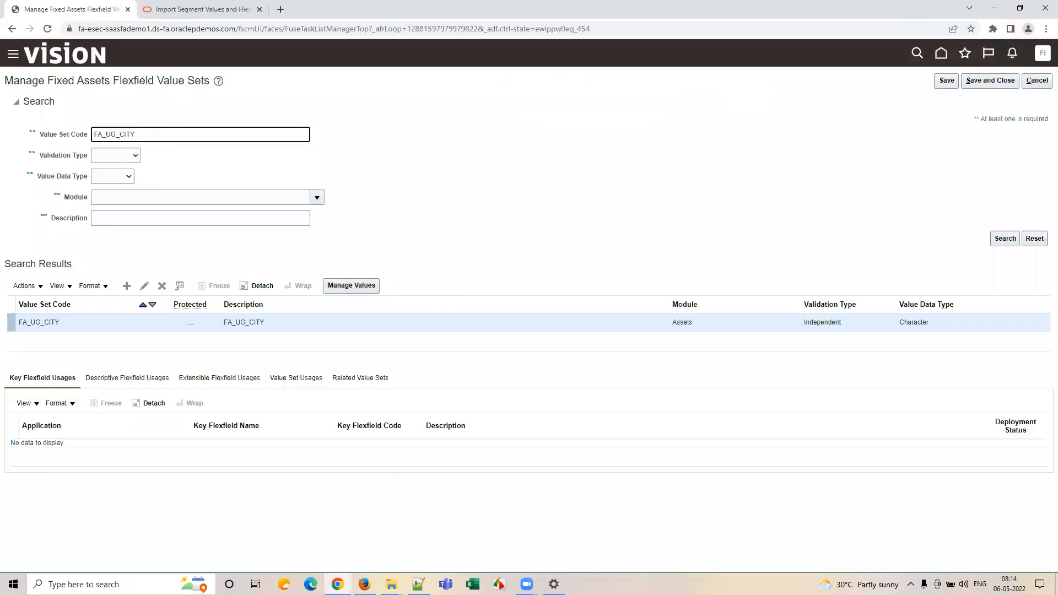
mouse_move(391, 585)
click(361, 540)
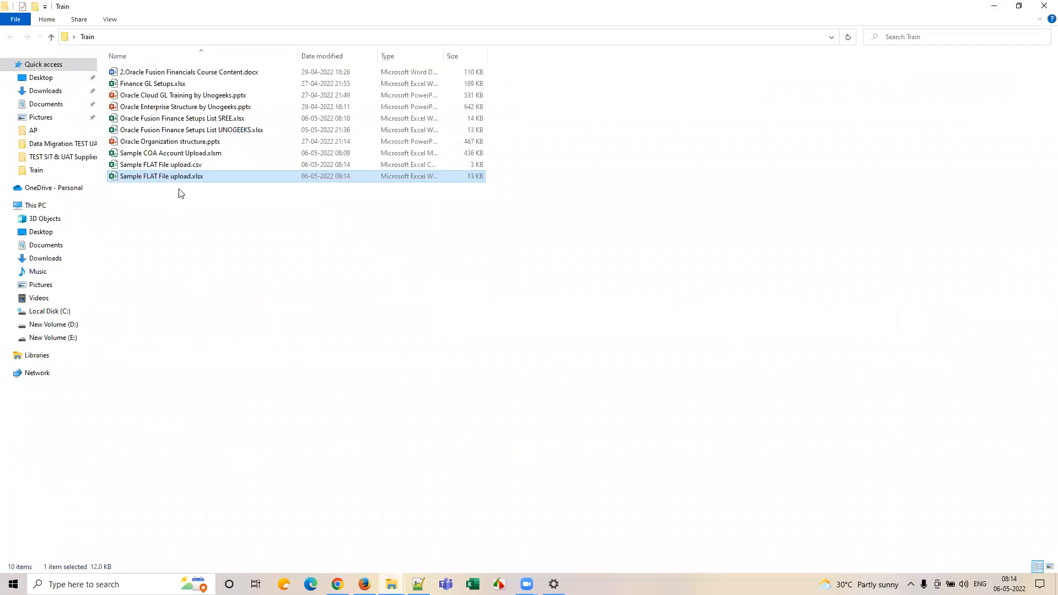
click(177, 165)
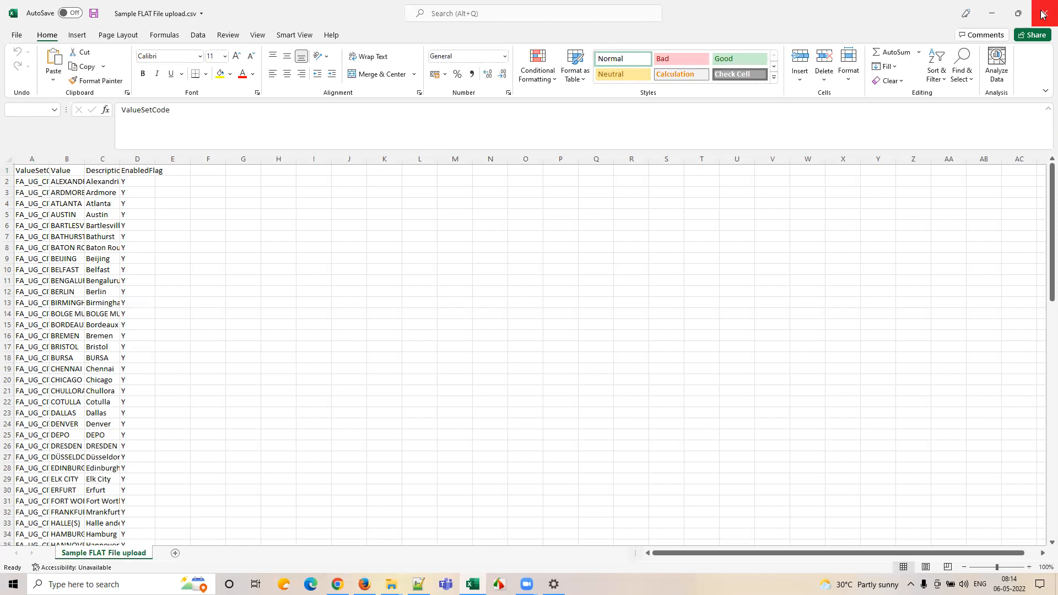
click(1044, 11)
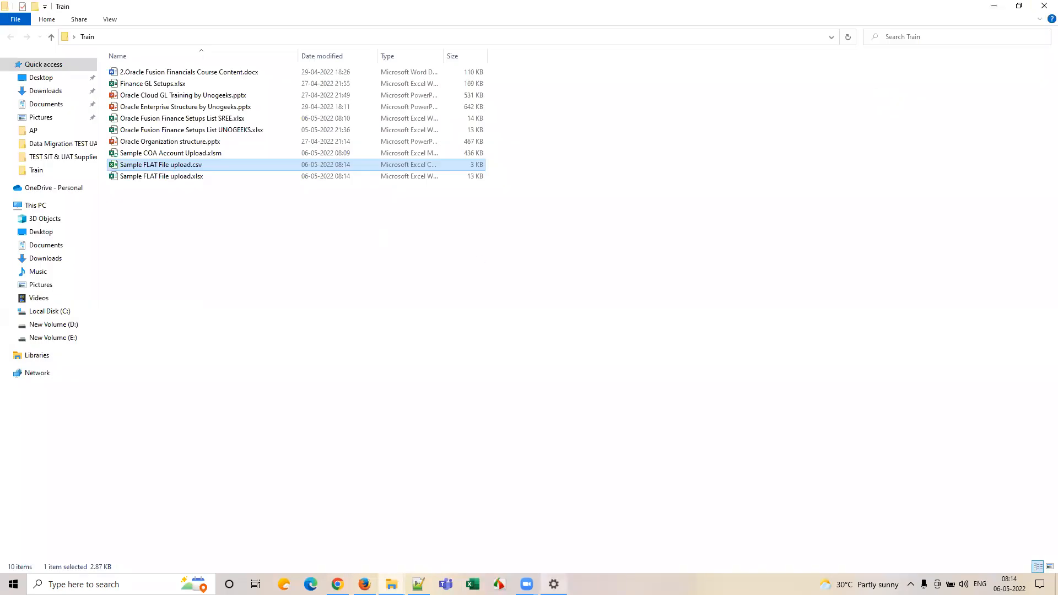
- Change the list separator in the Windows Region number format settings, and close the settings windows
click(554, 585)
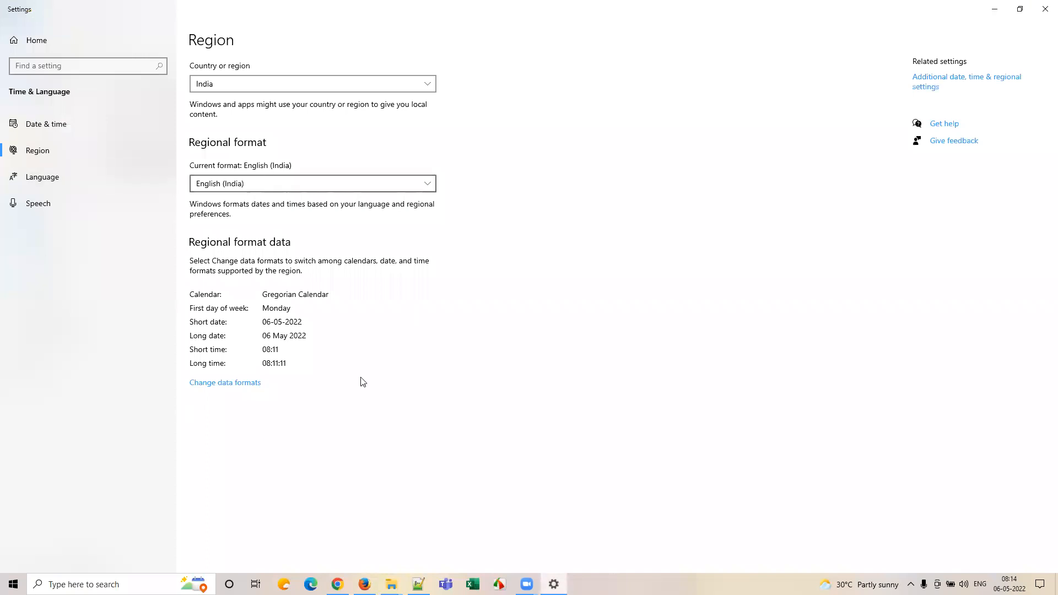
click(941, 79)
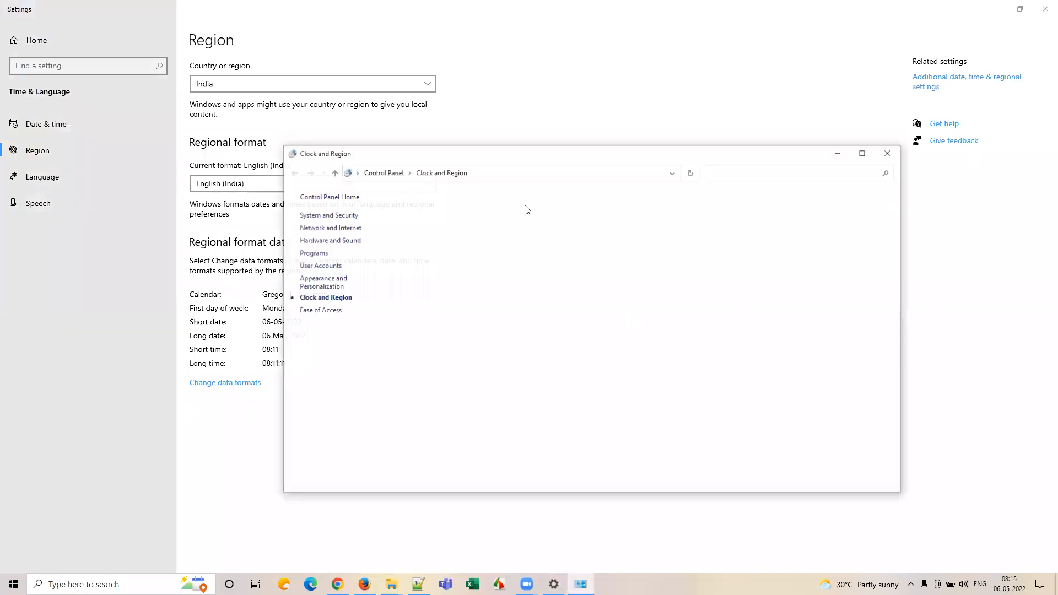
click(453, 238)
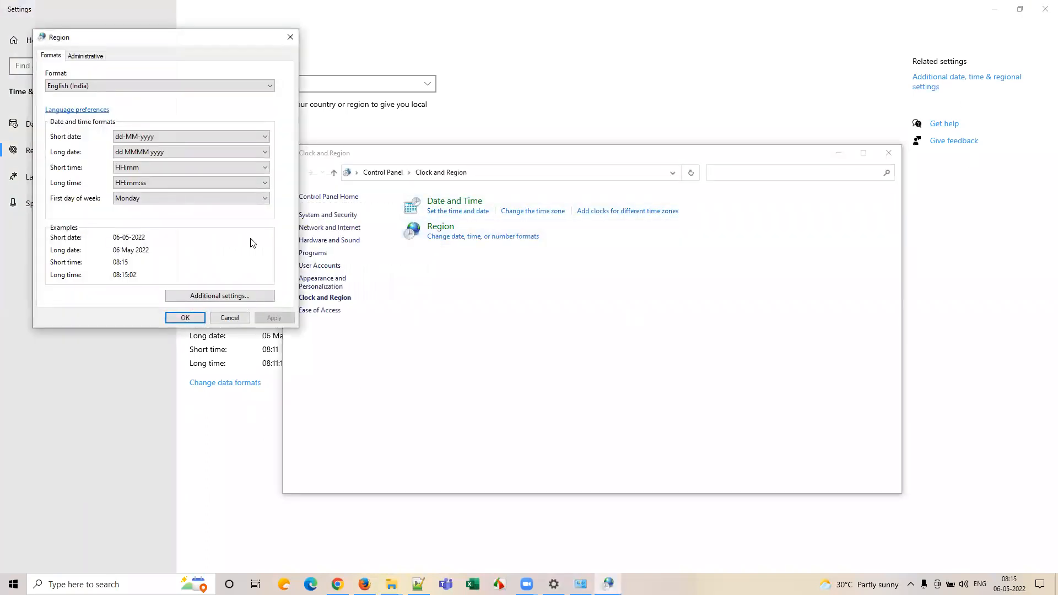
click(210, 296)
click(204, 288)
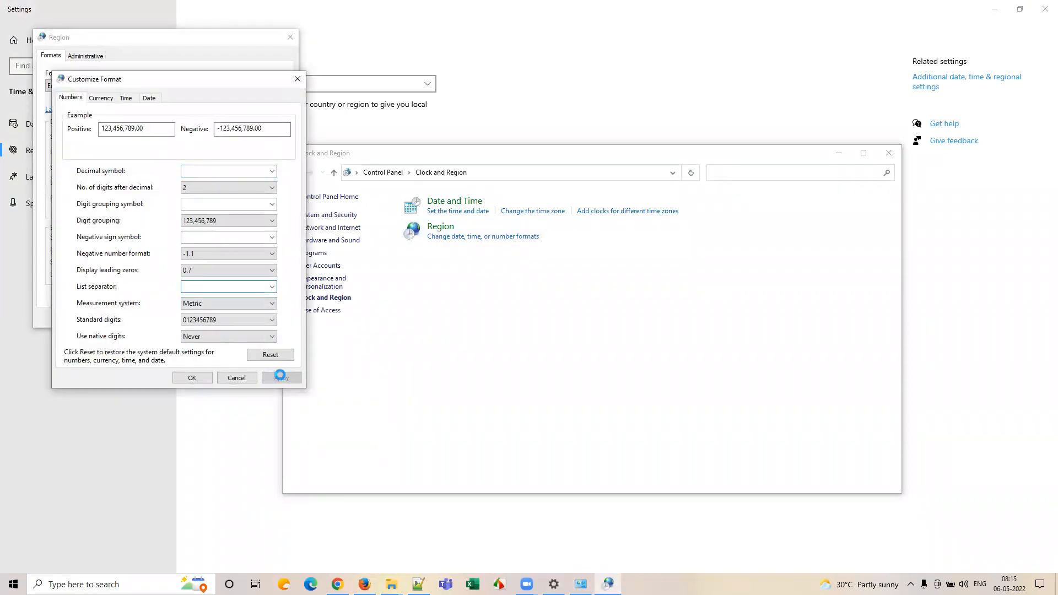
click(208, 378)
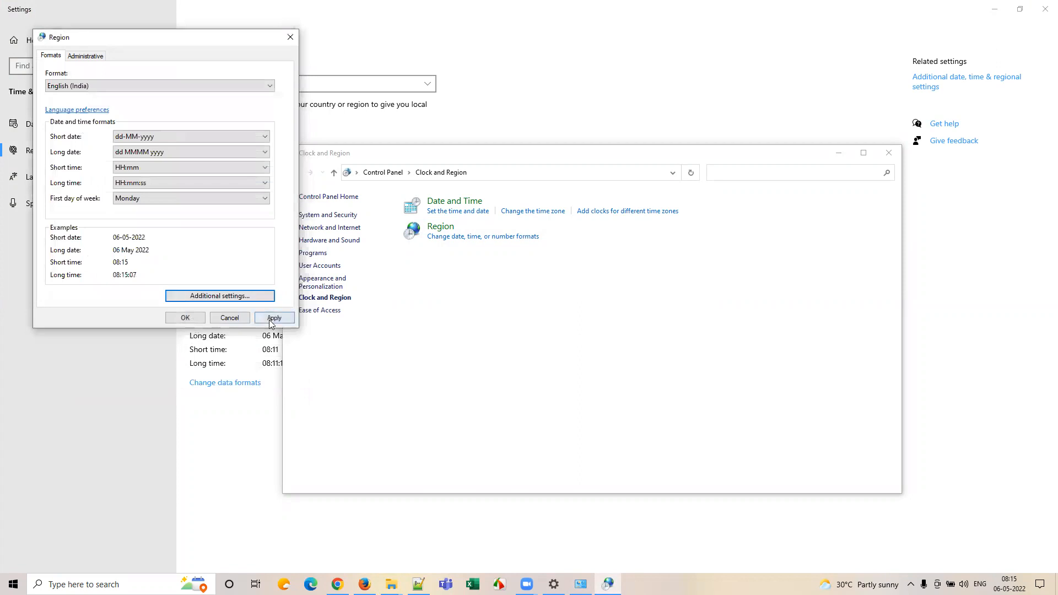
click(193, 318)
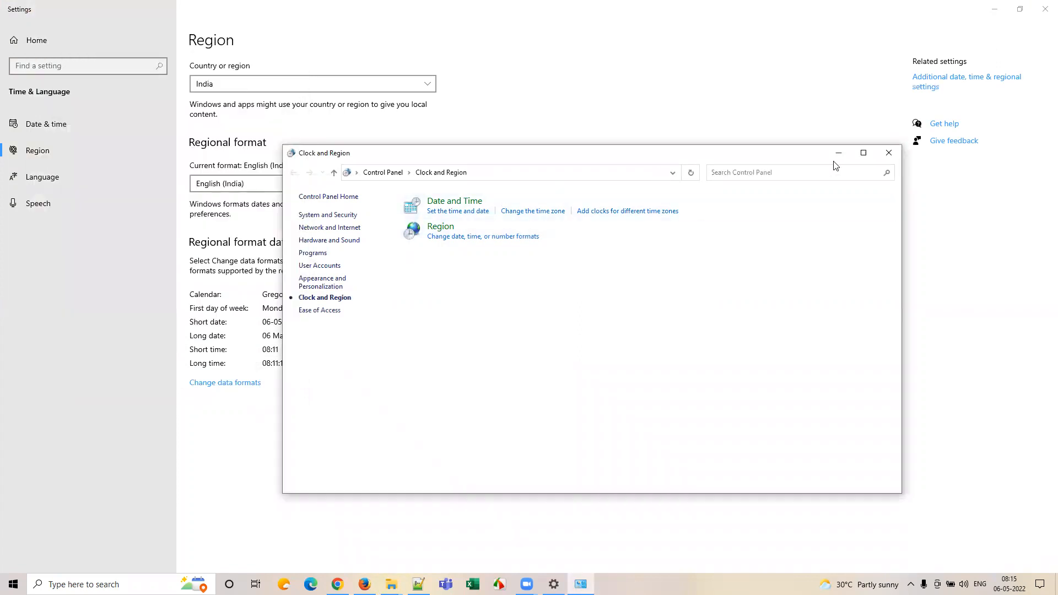
click(886, 152)
click(1044, 15)
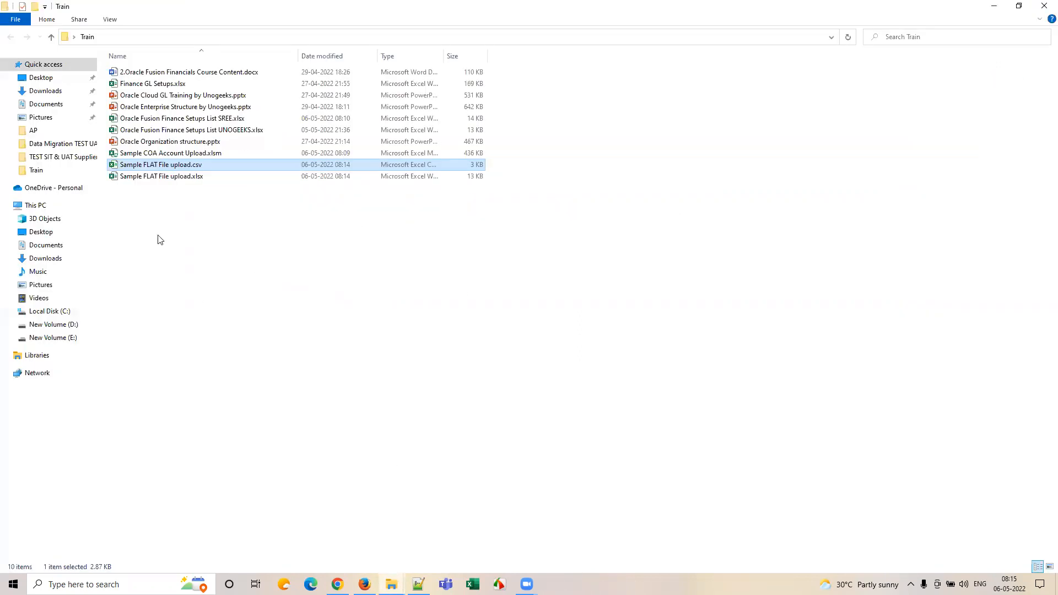
- Reopen Sample FLAT File upload.csv, widen column A to review the delimited rows, and close it without saving
double_click(175, 167)
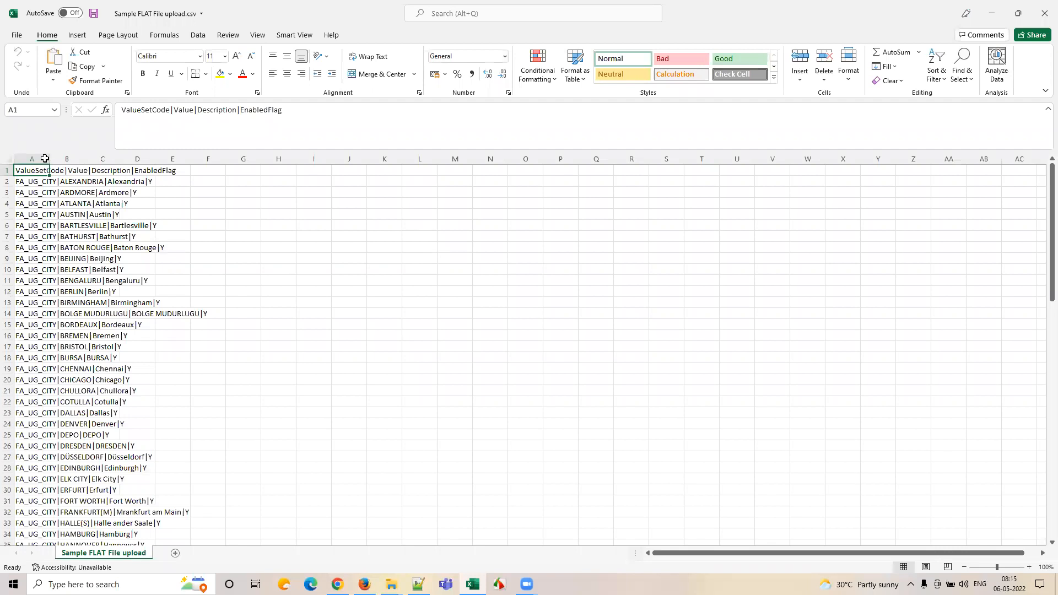
key(ctrl+a)
double_click(50, 158)
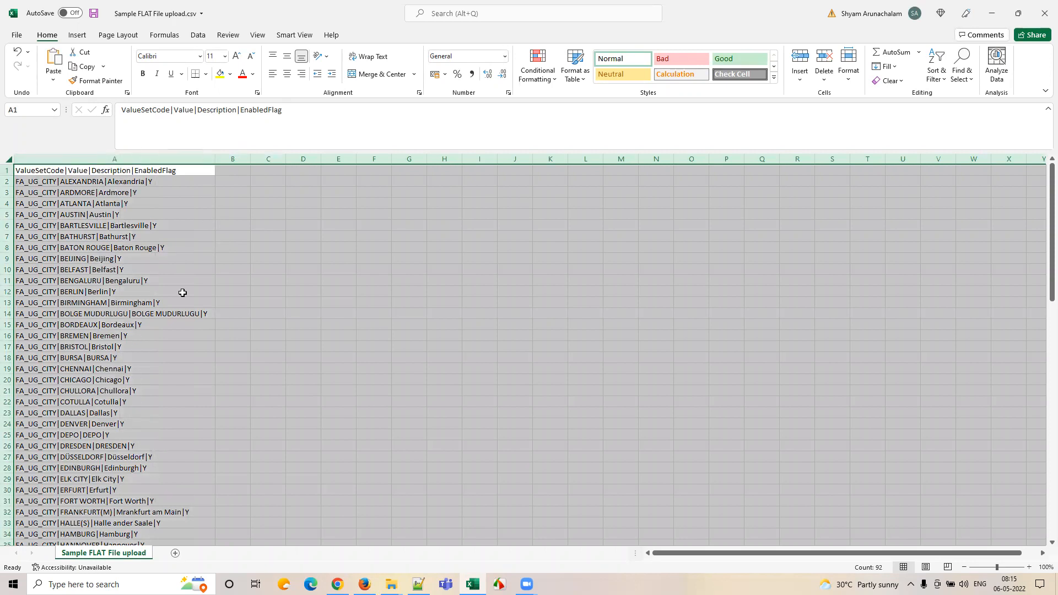
scroll(156, 461, down, 15)
scroll(151, 465, down, 8)
scroll(151, 465, up, 20)
click(1044, 13)
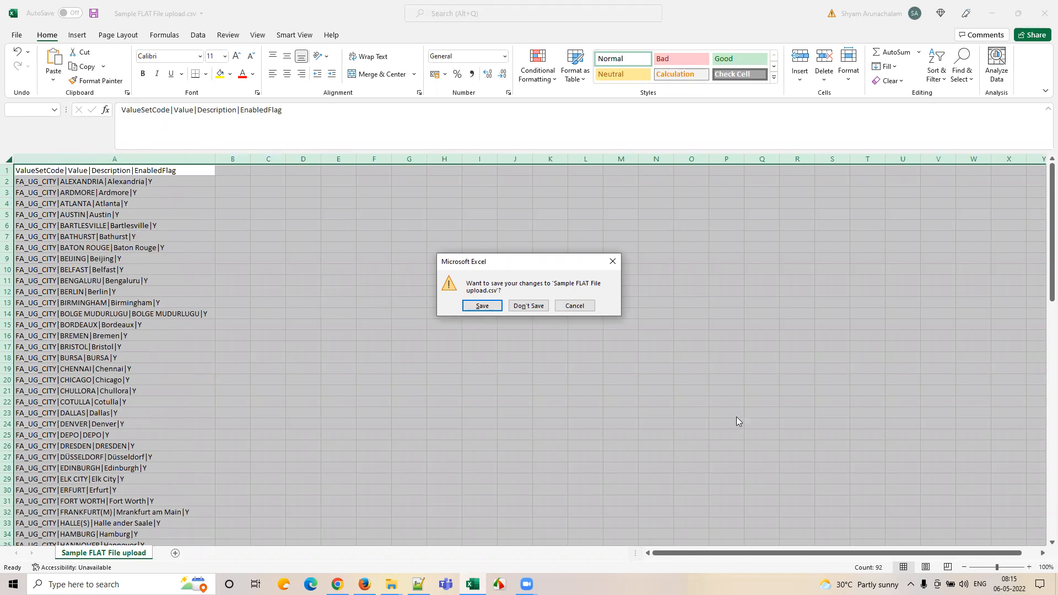
click(529, 306)
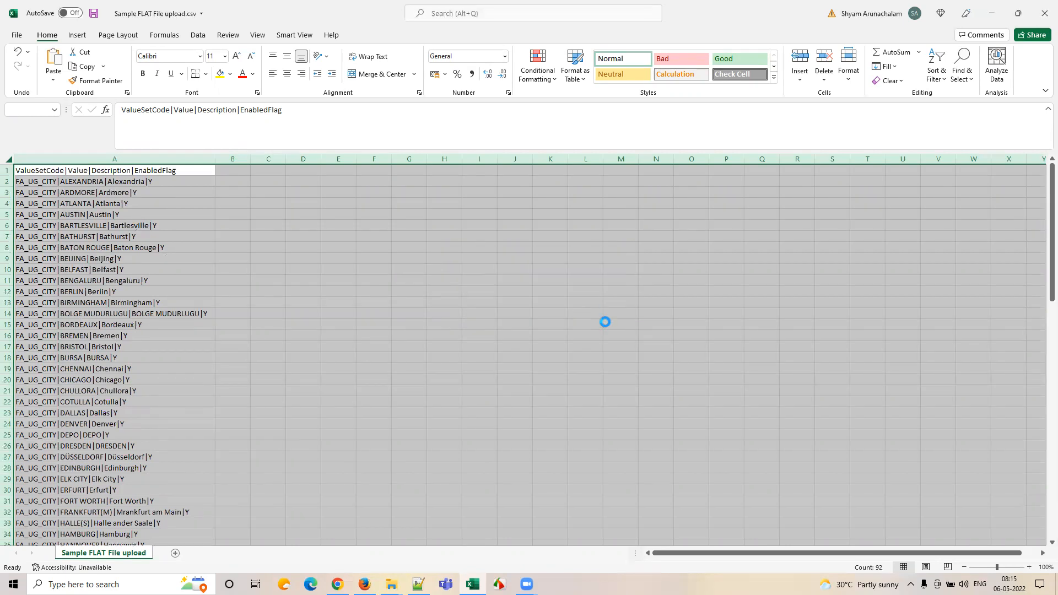
- Switch to Oracle Fusion in Chrome, back to the Fixed Assets flexfield value sets page
click(365, 584)
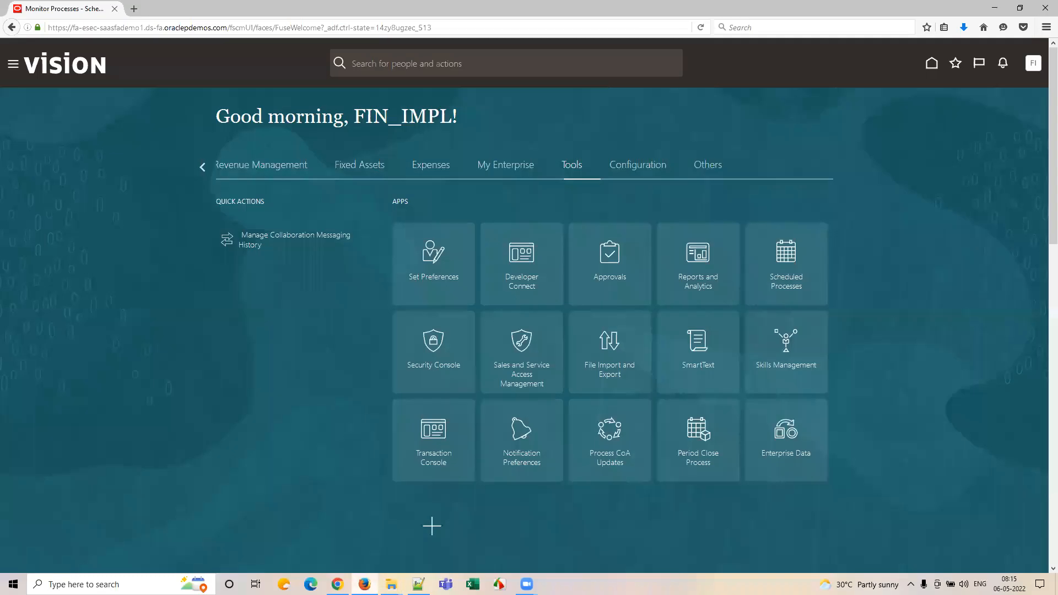
click(337, 584)
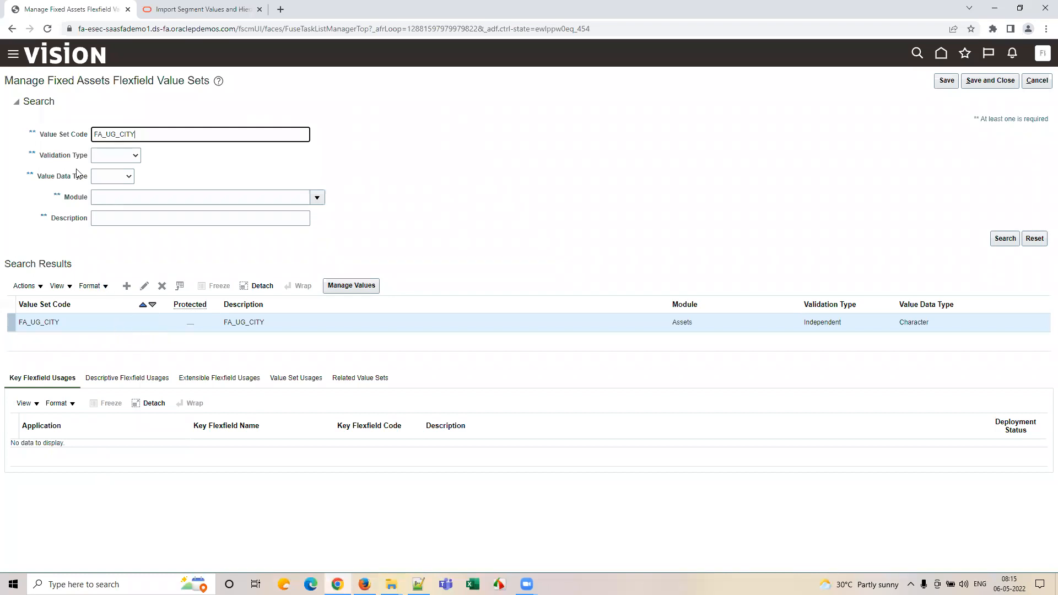
click(84, 320)
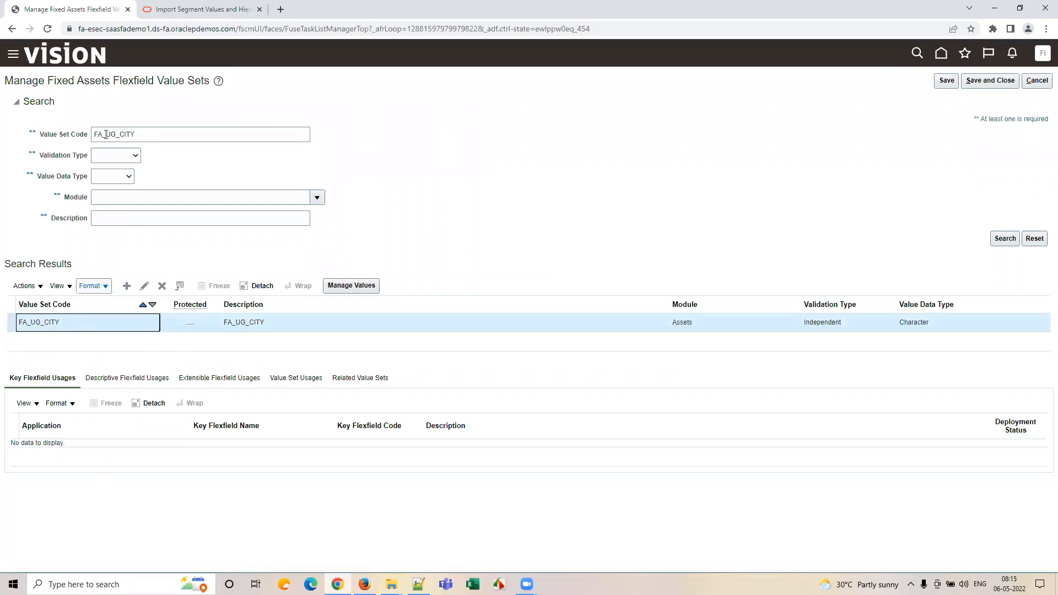
click(24, 286)
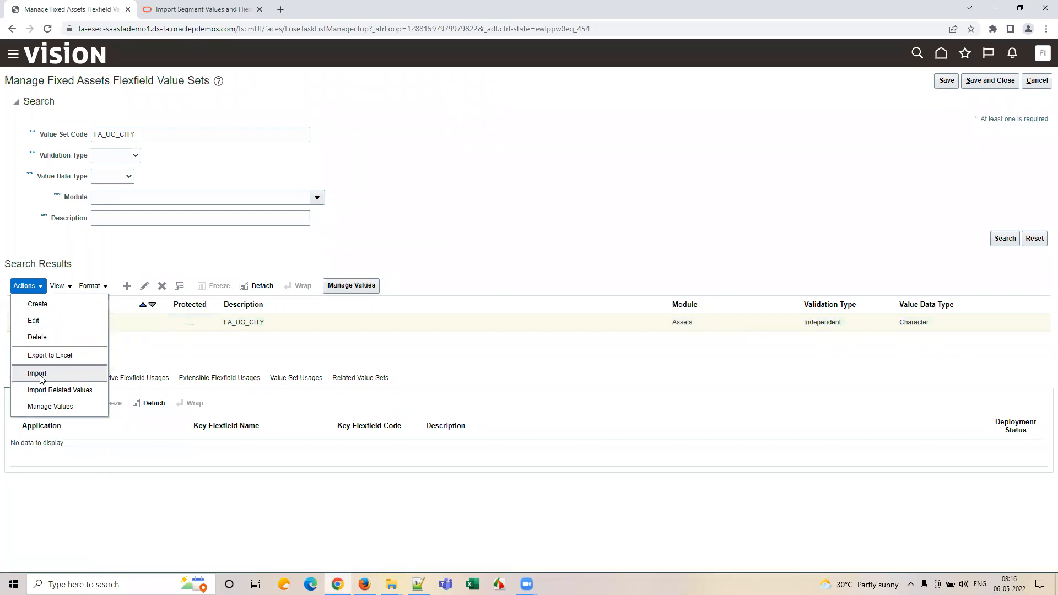
click(102, 241)
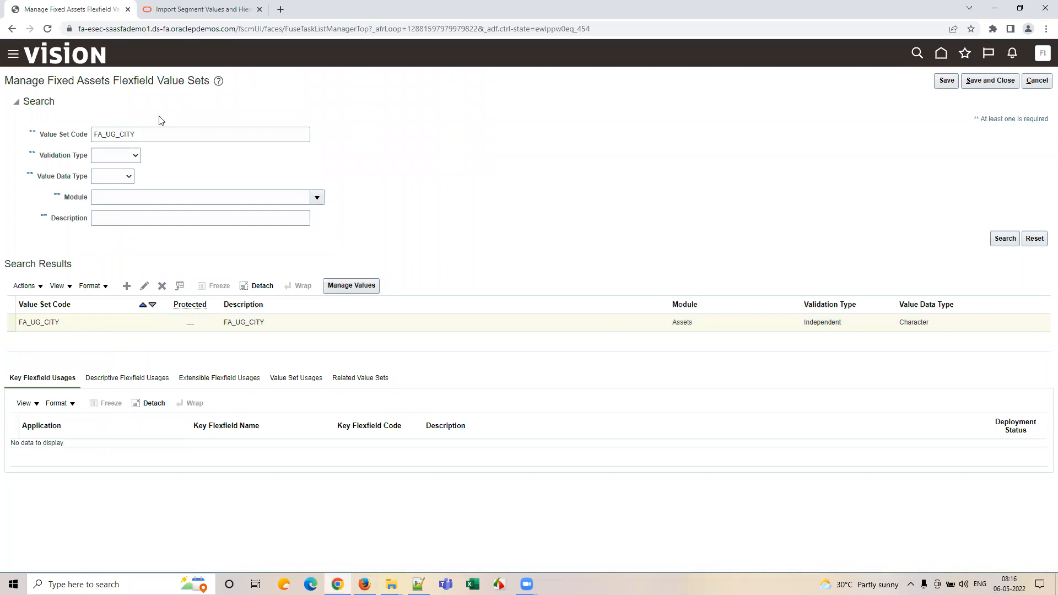
- Switch to Oracle Fusion in Firefox, open File Import and Export, and start a new file upload
click(365, 584)
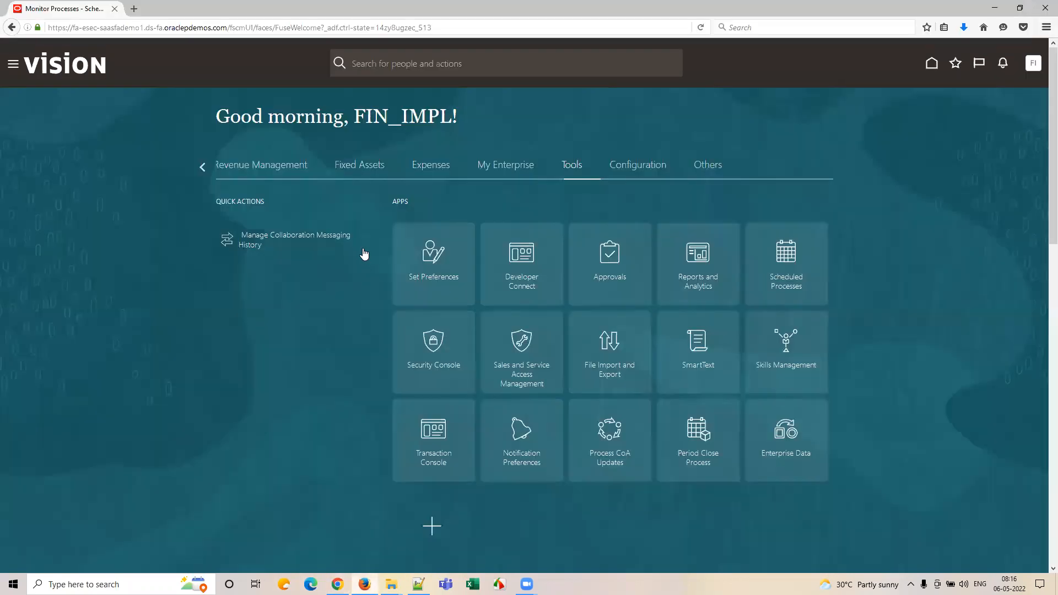
click(606, 345)
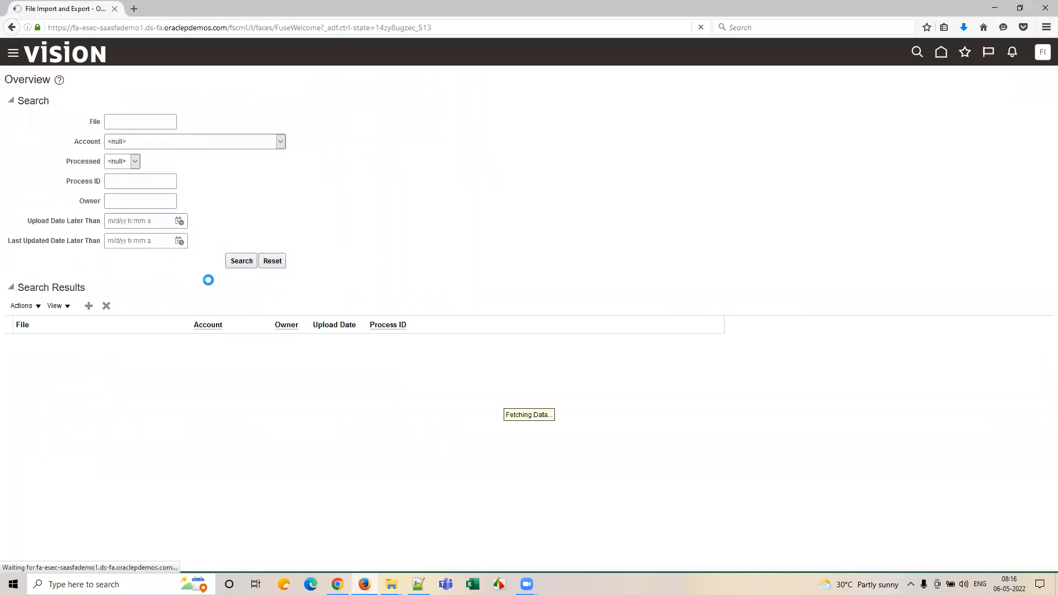
click(242, 262)
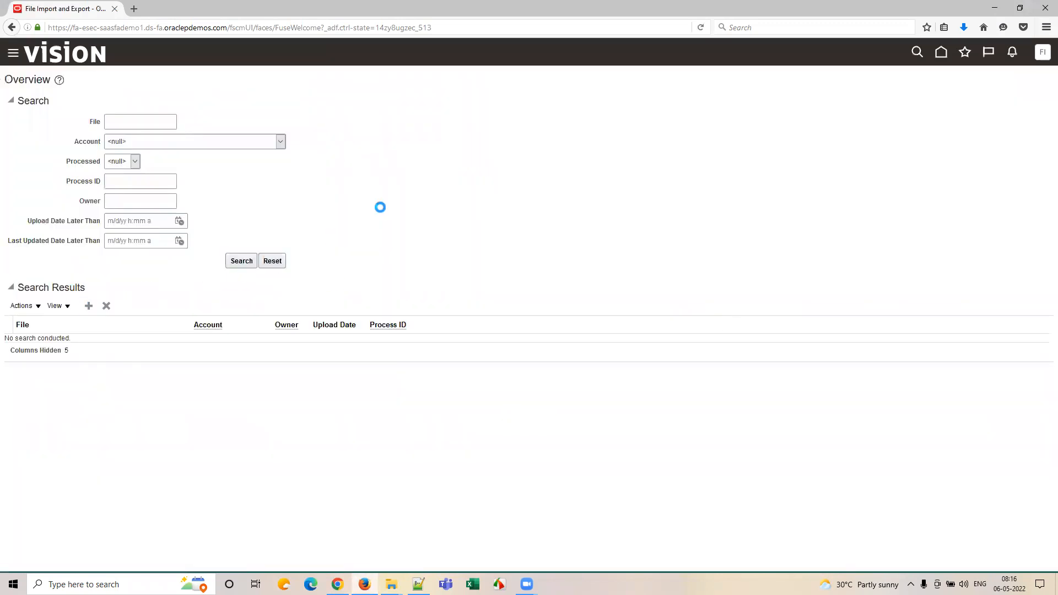
- Choose Sample FLAT File upload.csv from the Train folder on the Desktop as the file to upload
click(474, 297)
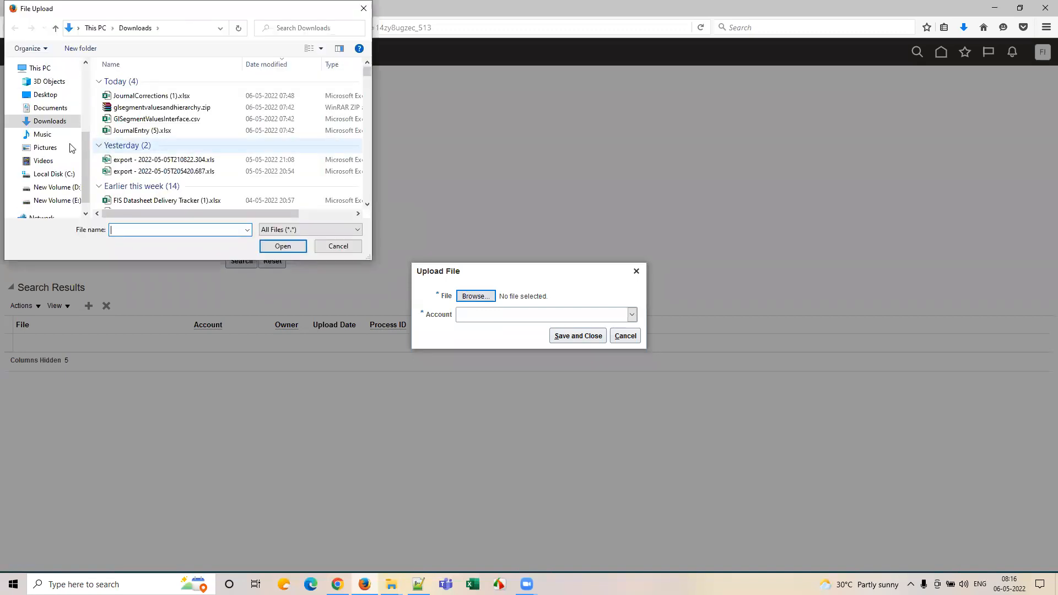
click(45, 95)
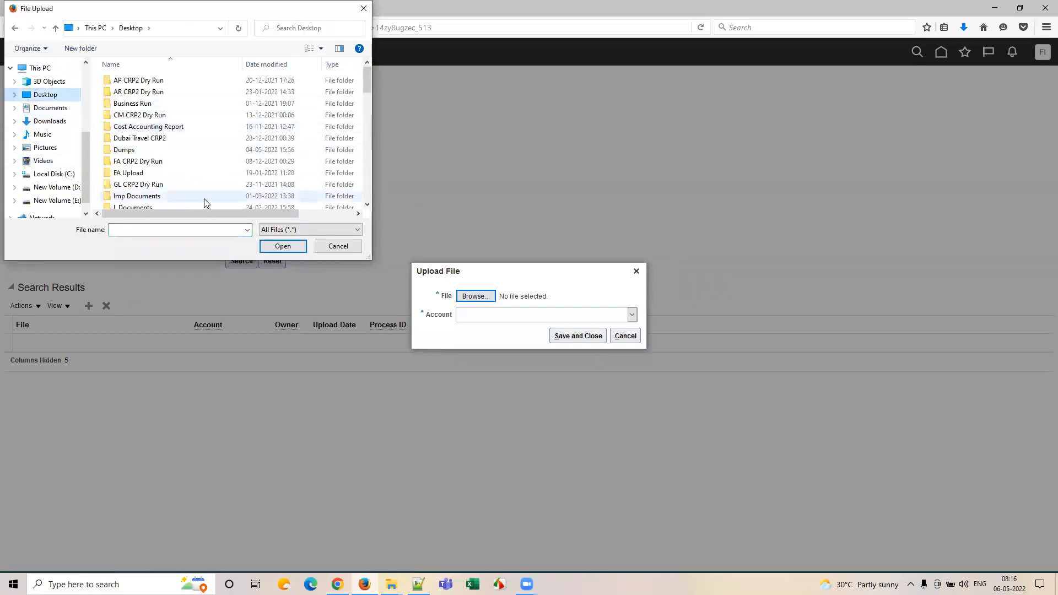
scroll(198, 202, down, 4)
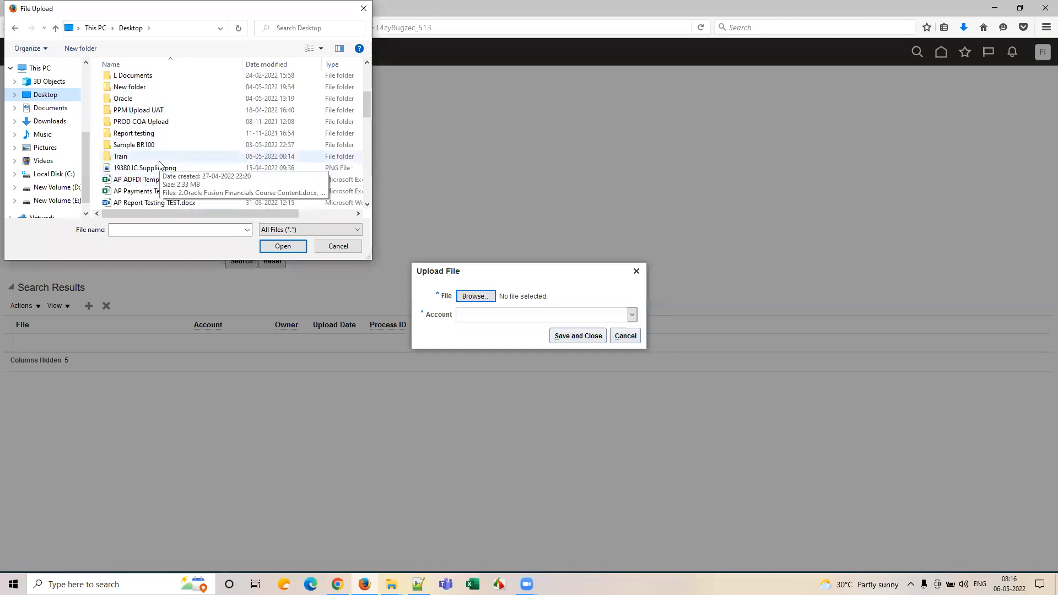
double_click(143, 156)
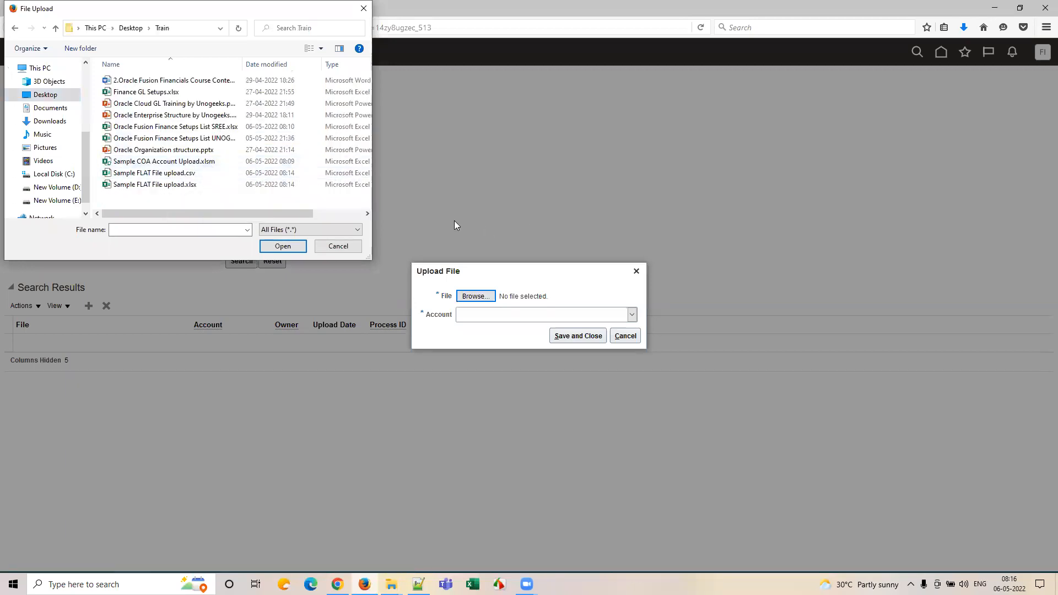
click(155, 173)
click(282, 245)
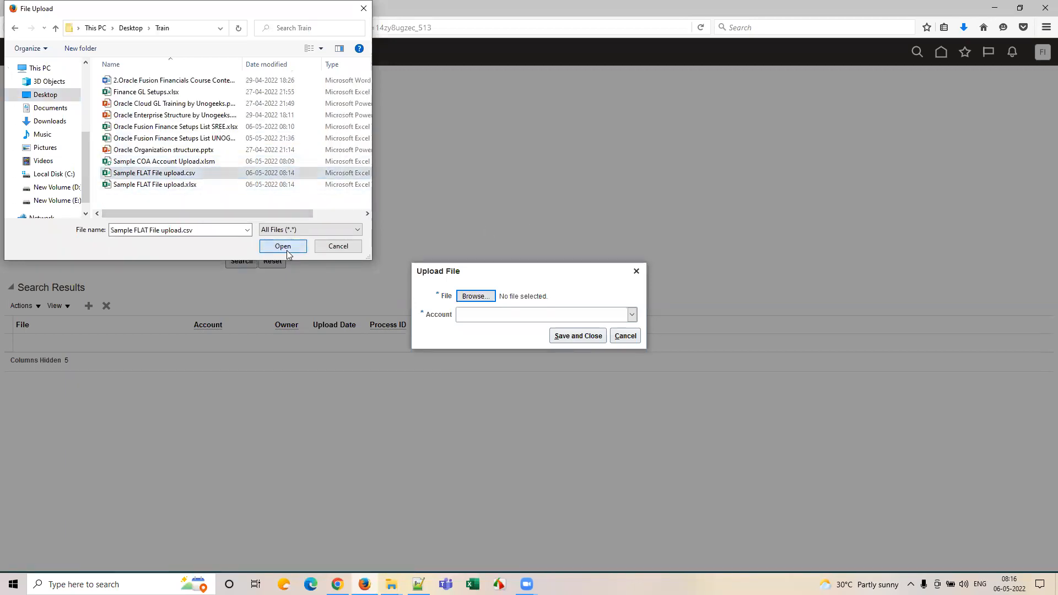
- Set the upload account to fin/assets/import, and save the file upload
click(515, 316)
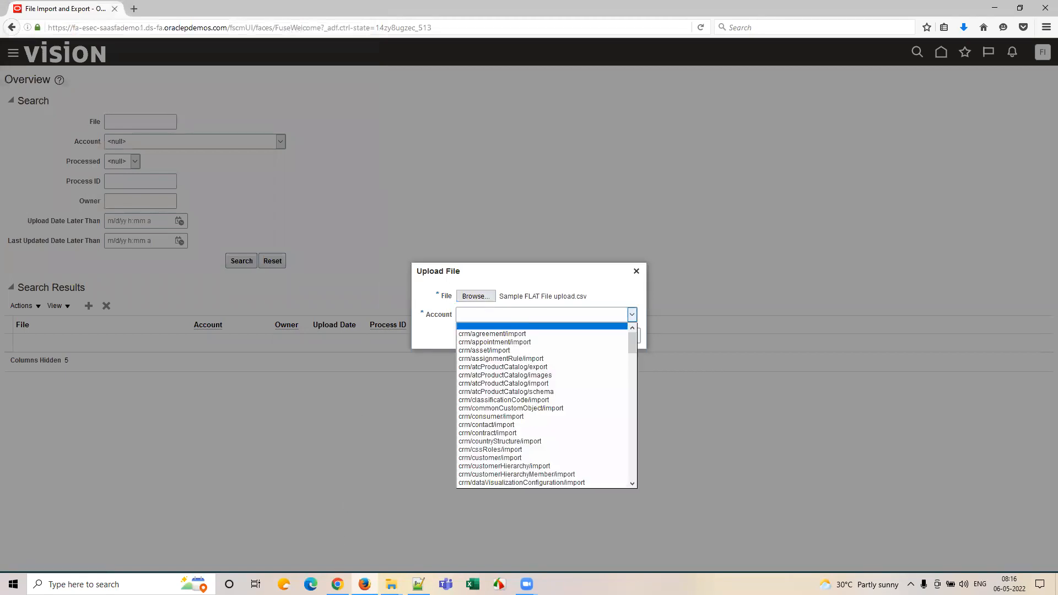
click(337, 535)
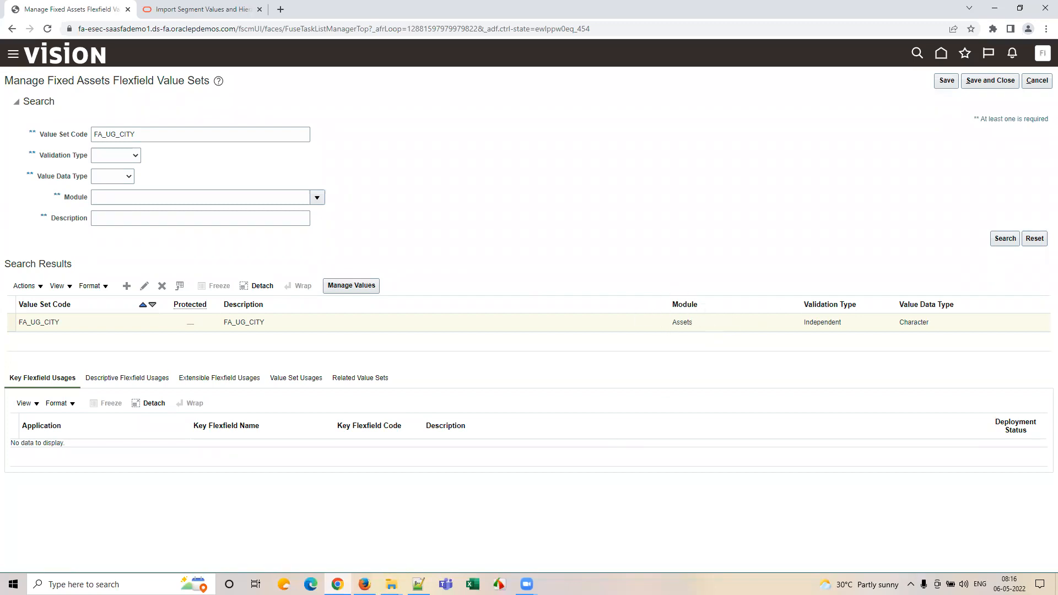
click(364, 584)
click(478, 315)
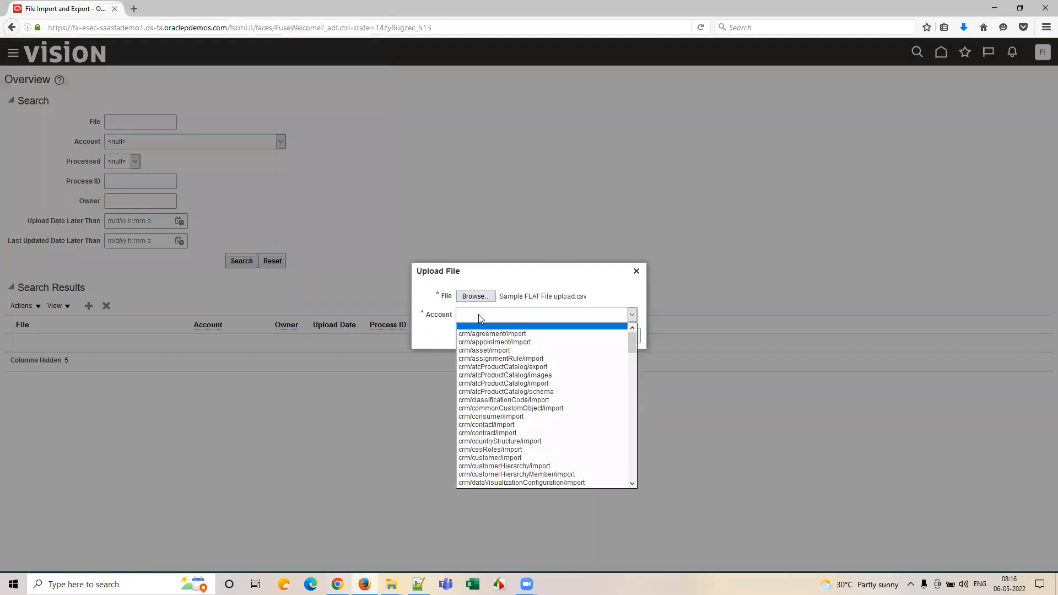
key(f)
key(Down)
key(Down)
key(Down)
key(Up)
key(Up)
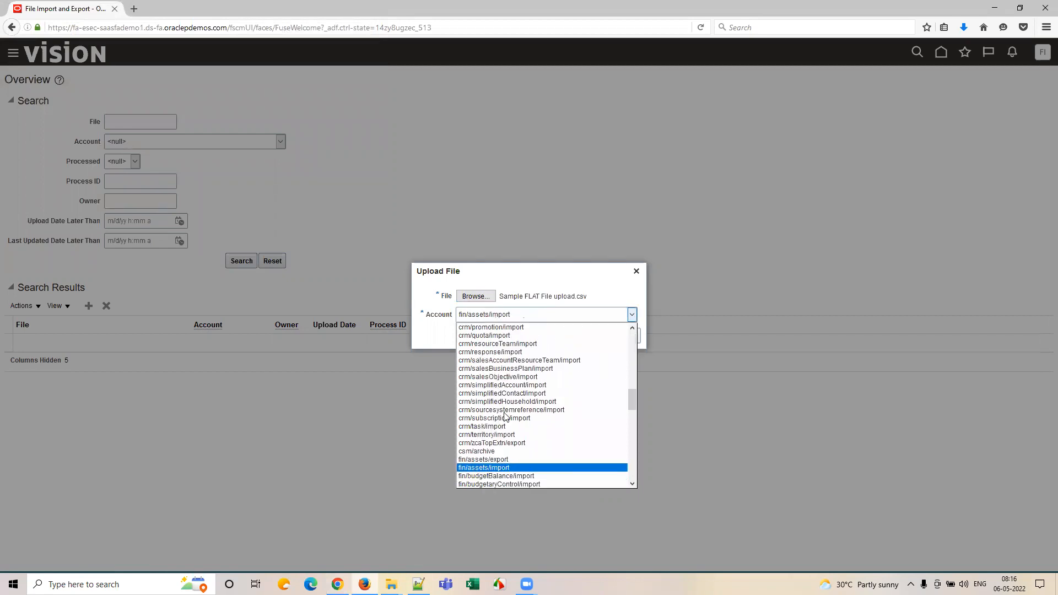
click(485, 468)
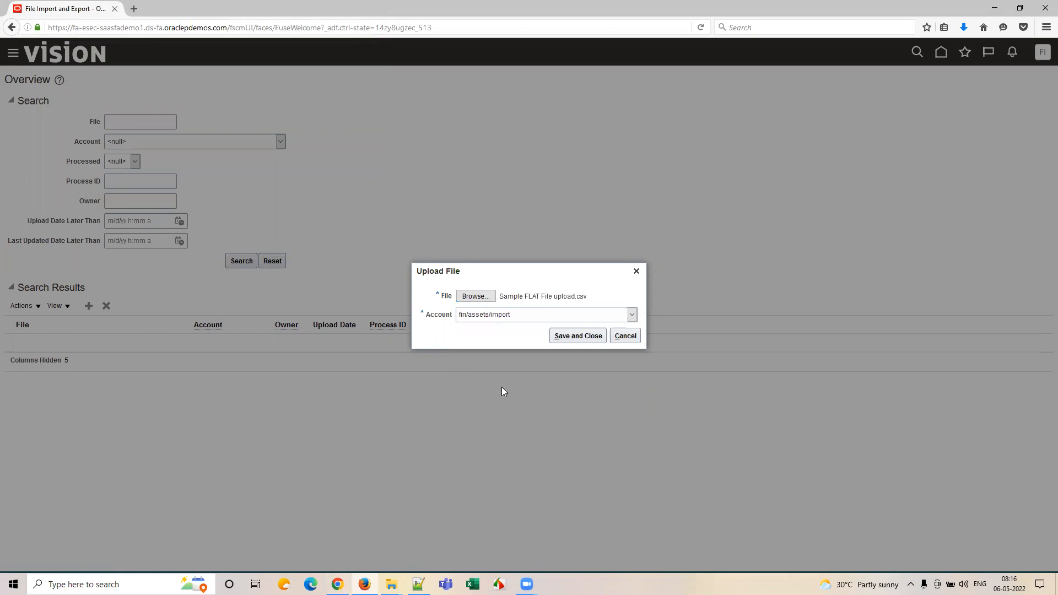
click(570, 337)
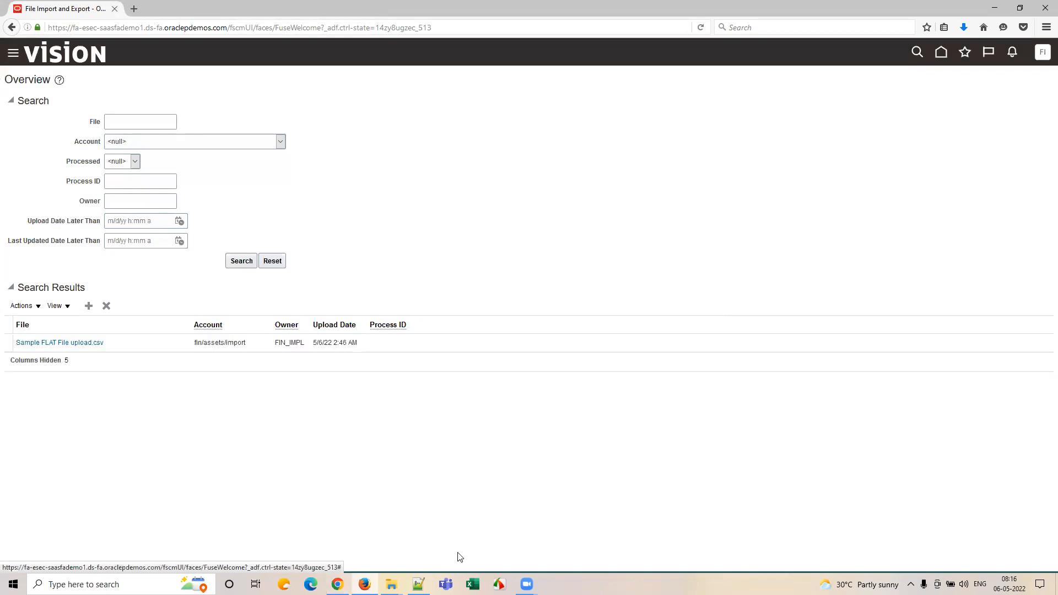
- Switch back to Oracle Fusion in Chrome, and start the Import action for the FA_UG_CITY value set
click(338, 585)
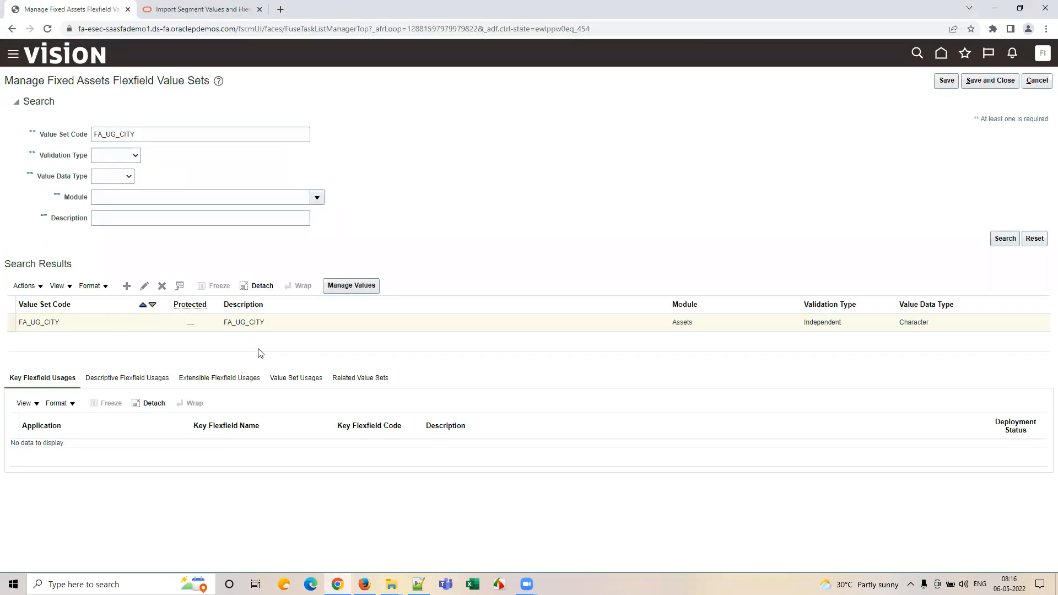
click(83, 326)
click(39, 288)
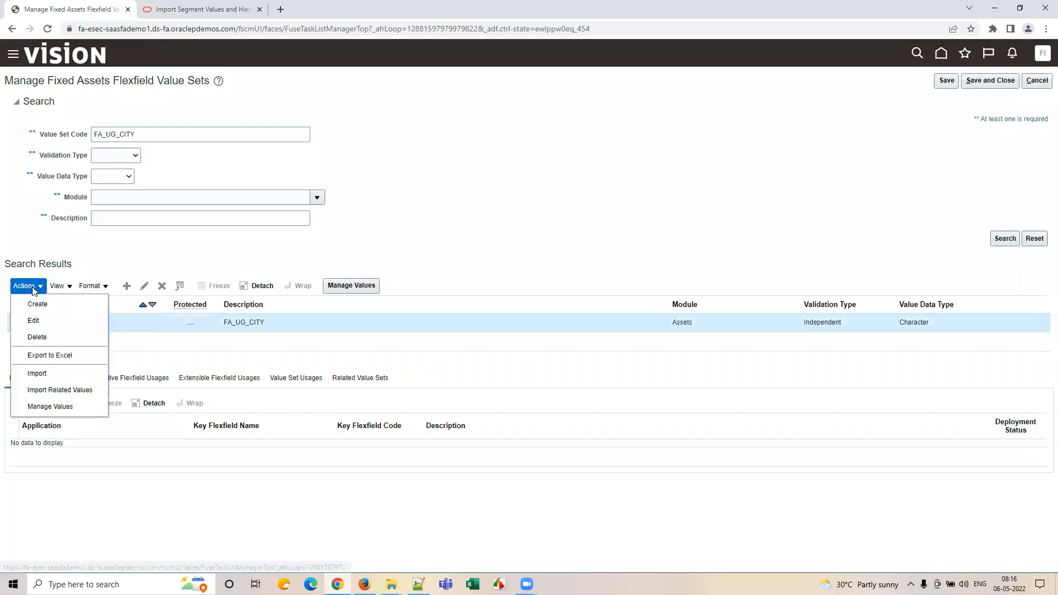
click(37, 373)
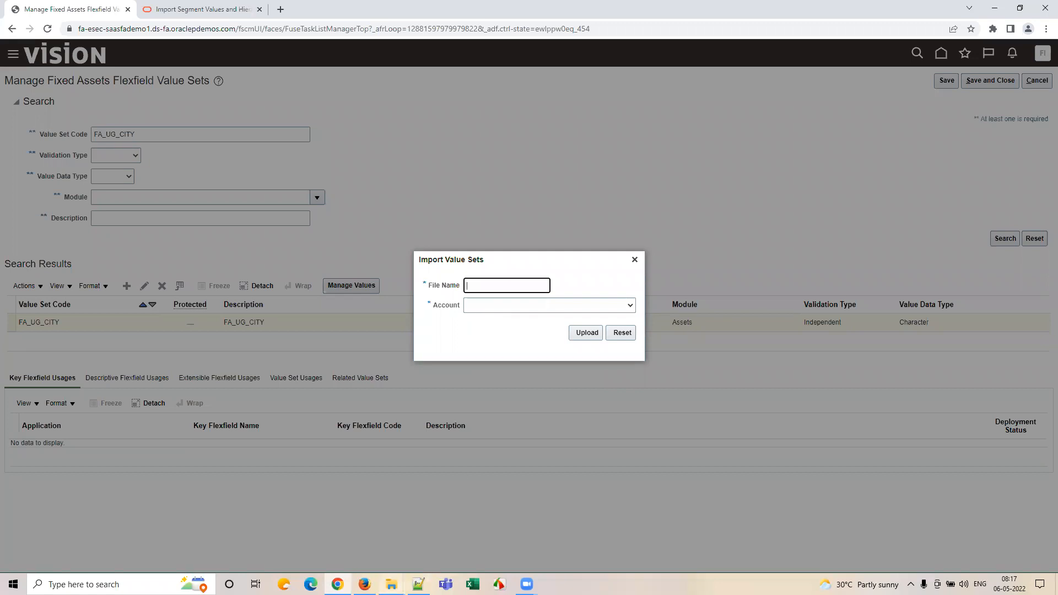
- Copy the full name Sample FLAT File upload.csv from the Train folder, and enter it as the import file name
mouse_move(391, 583)
click(364, 549)
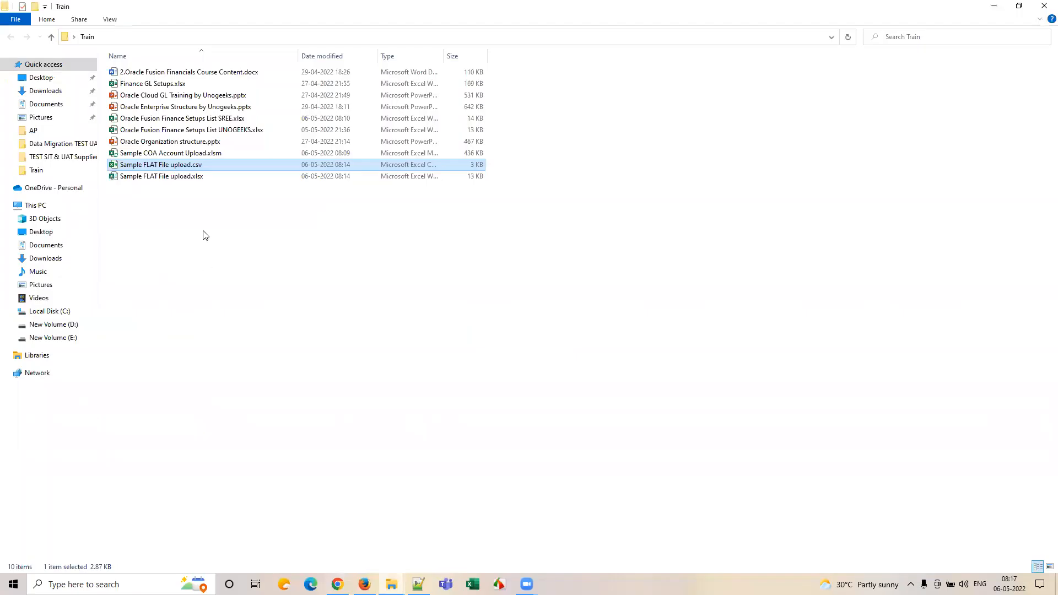
key(F2)
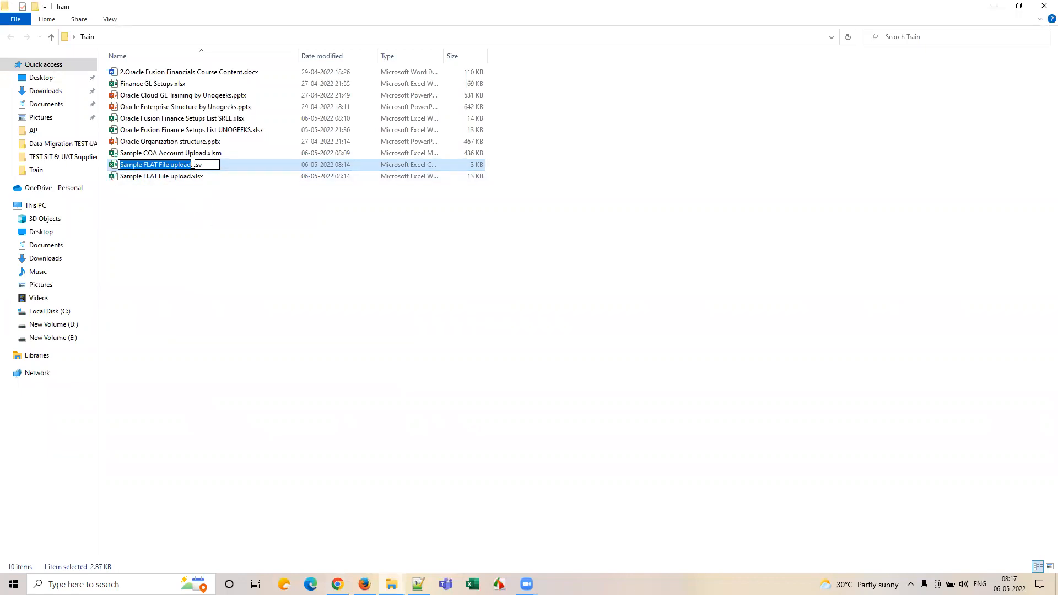
drag(202, 164, 114, 170)
key(ctrl+c)
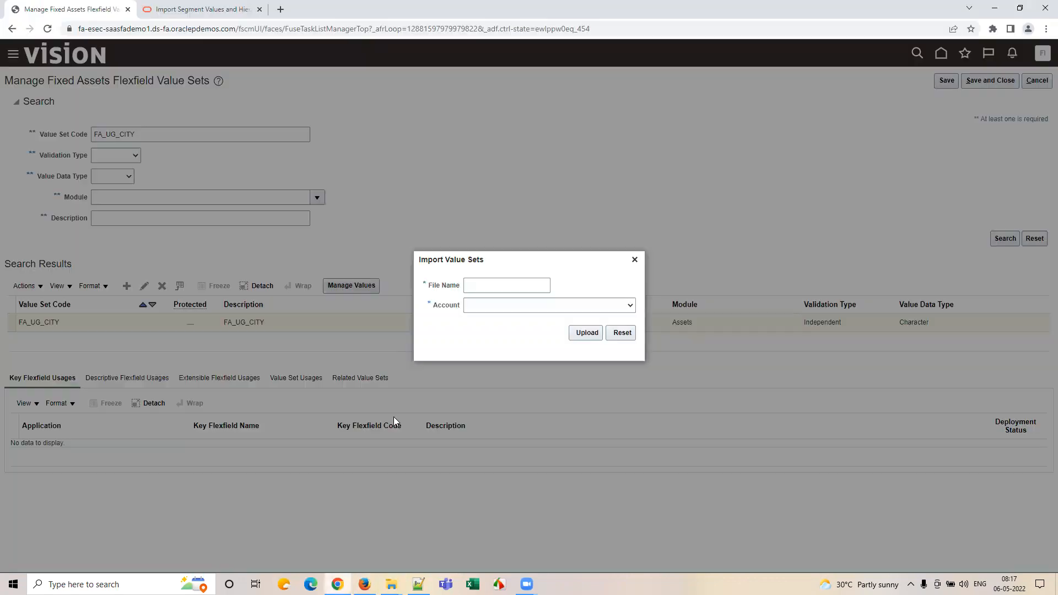
click(337, 584)
key(ctrl+v)
triple_click(499, 288)
drag(549, 287, 442, 286)
- Set the import account to fin/assets/import, and upload the value set file
click(498, 306)
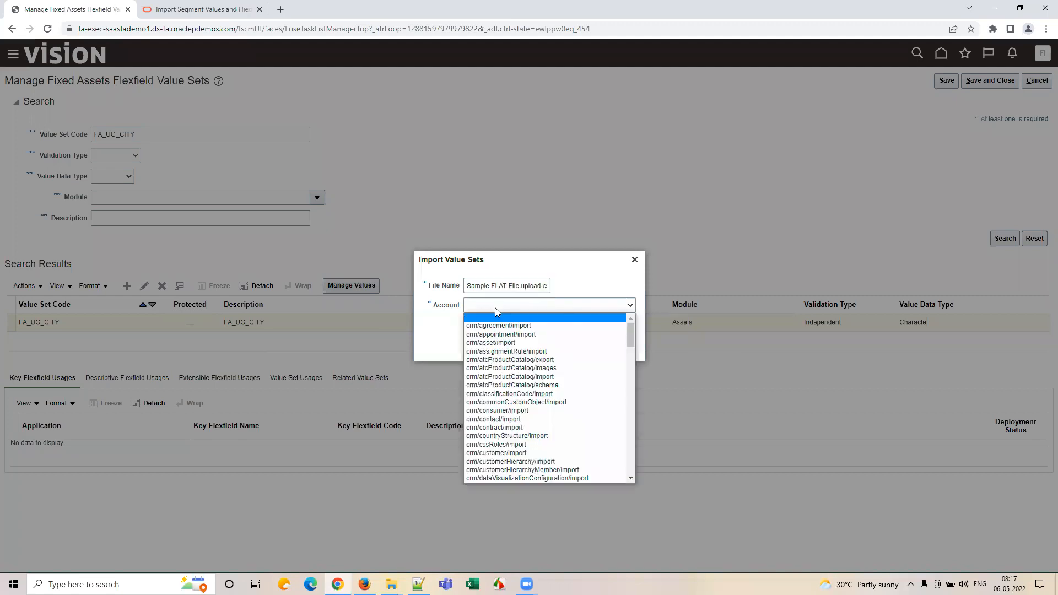
key(f)
key(Down)
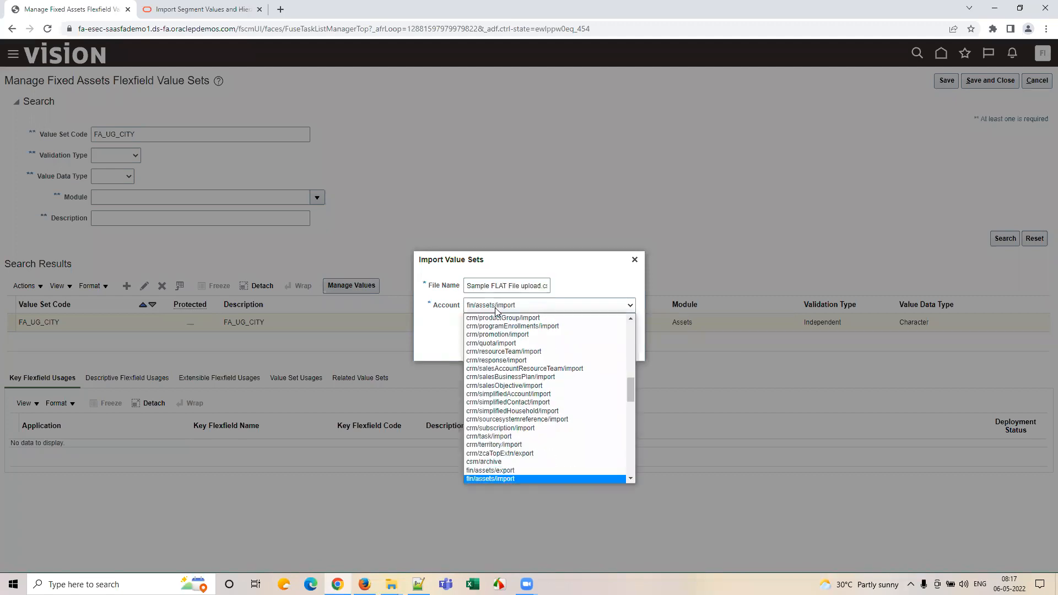
key(Return)
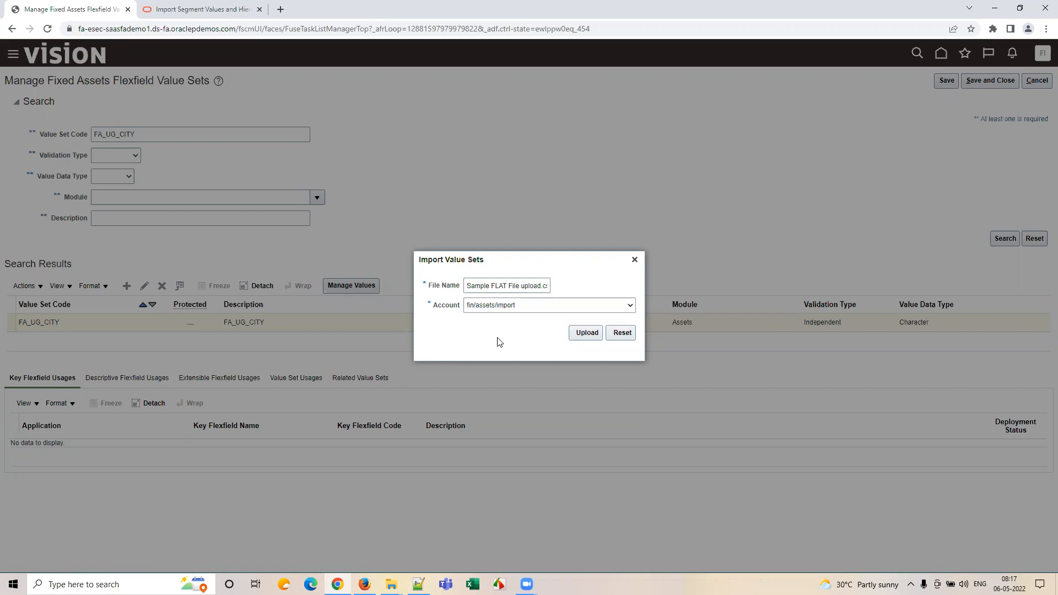
click(587, 335)
click(588, 332)
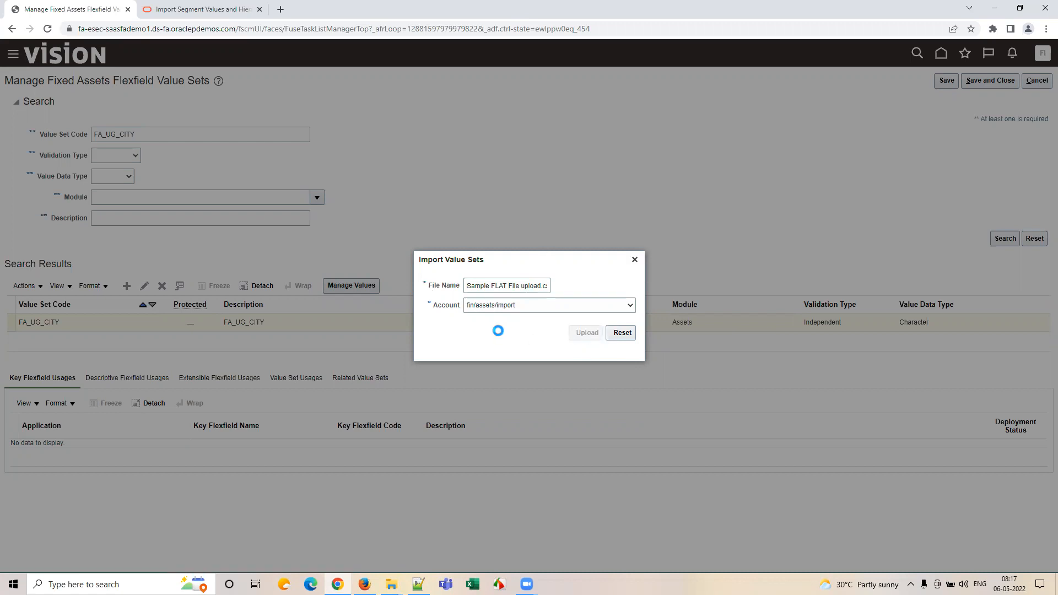
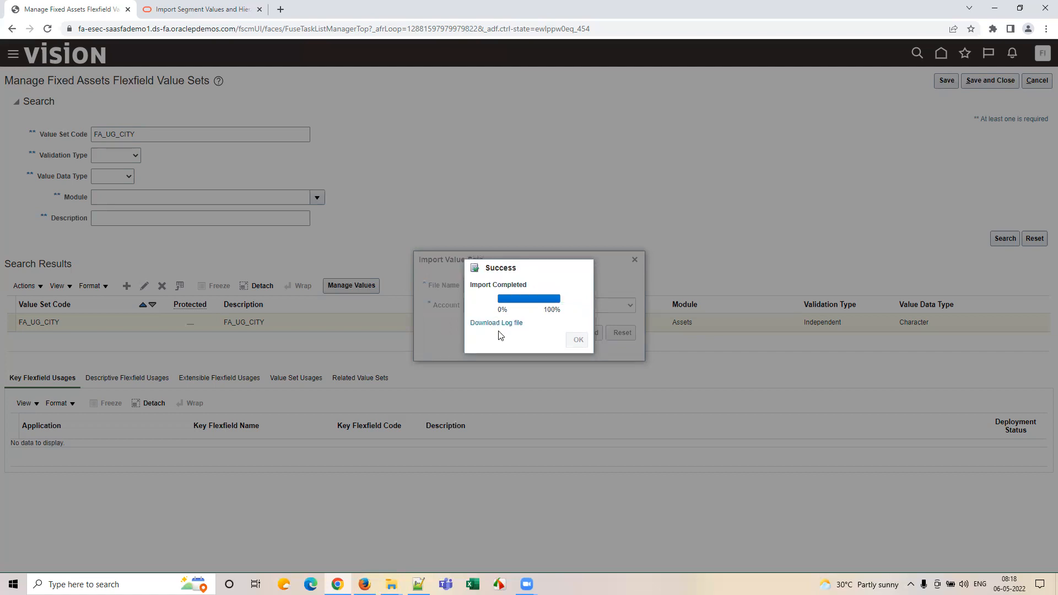
- Download the import log file, and close the Import Value Sets dialog
click(484, 324)
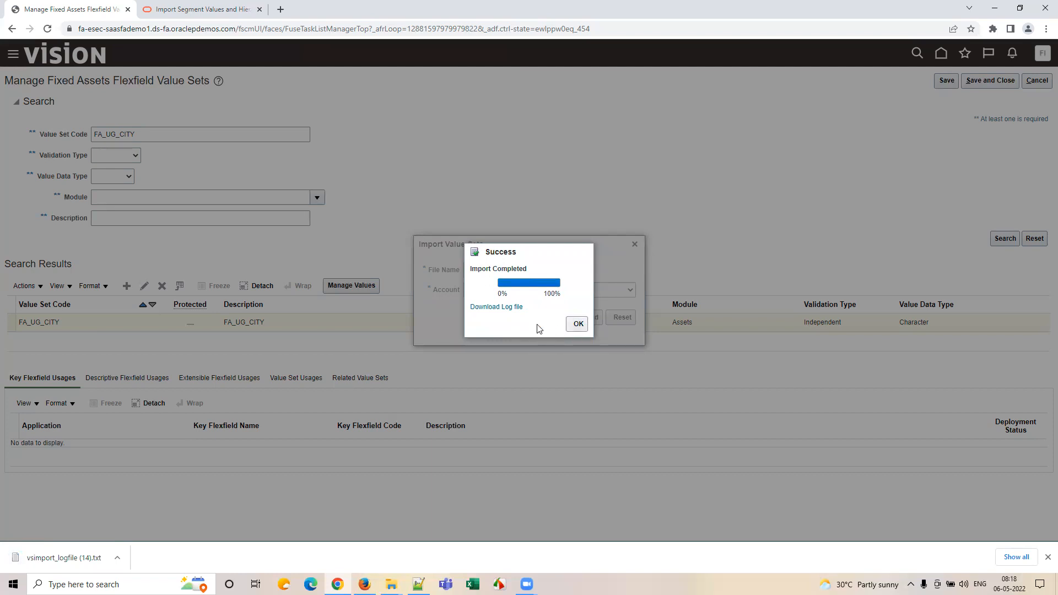
click(577, 324)
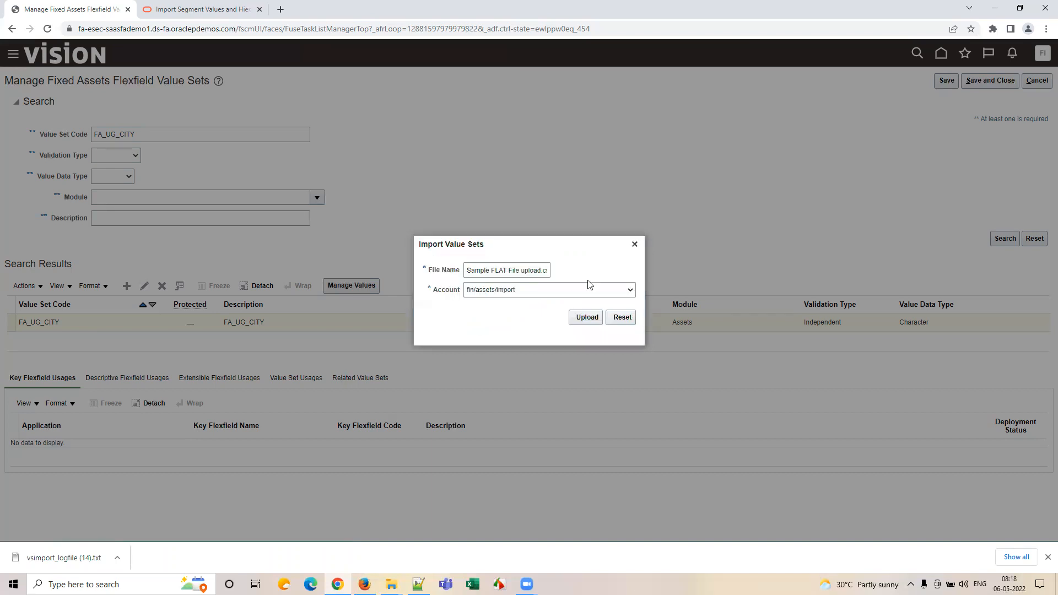
click(635, 244)
- Open the downloaded import log in Notepad to examine the row counts and process messages, and minimize it
click(63, 558)
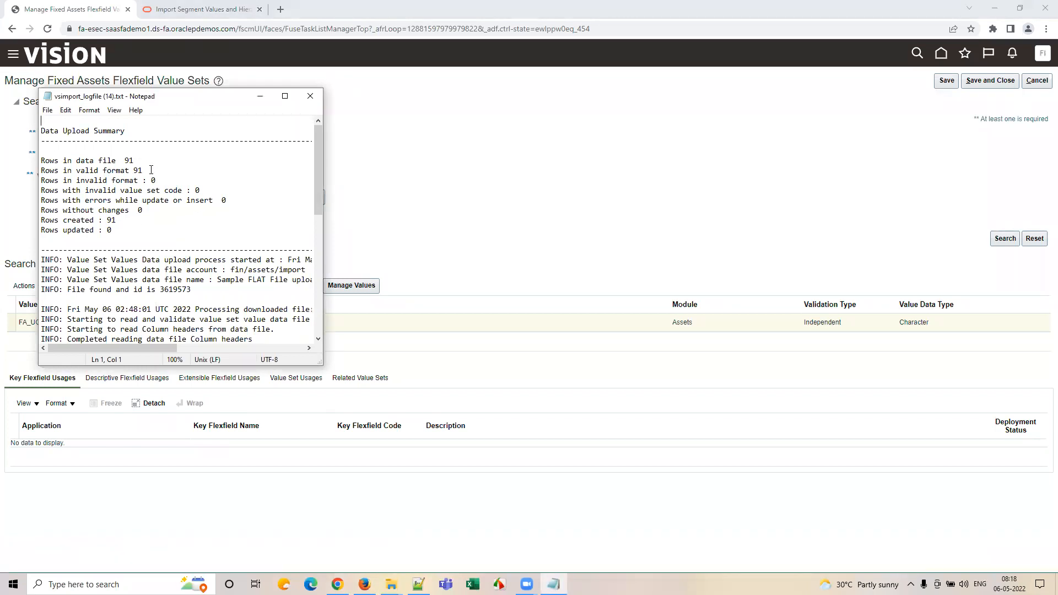
drag(151, 170, 11, 175)
drag(117, 220, 107, 220)
drag(6, 215, 6, 214)
scroll(182, 292, down, 10)
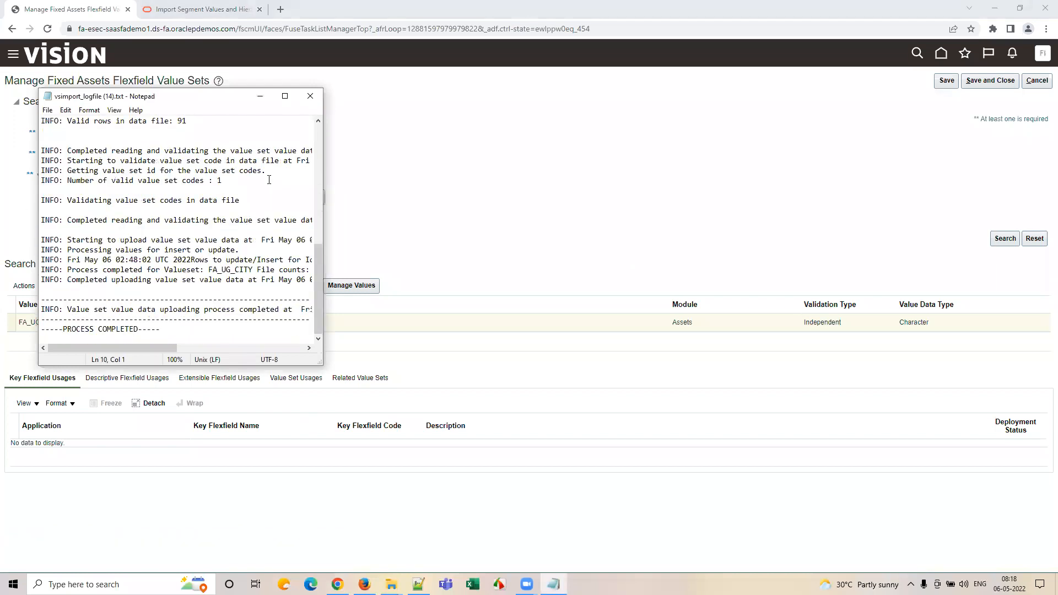
click(260, 96)
- Open Manage Values for FA_UG_CITY to review the imported cities, and close the import log
click(341, 286)
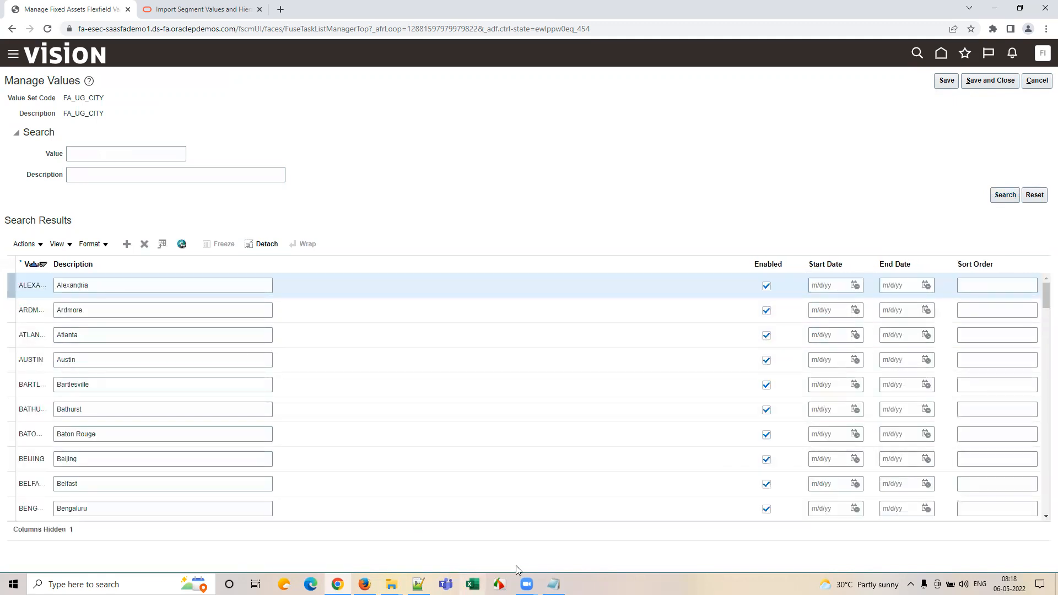
click(554, 584)
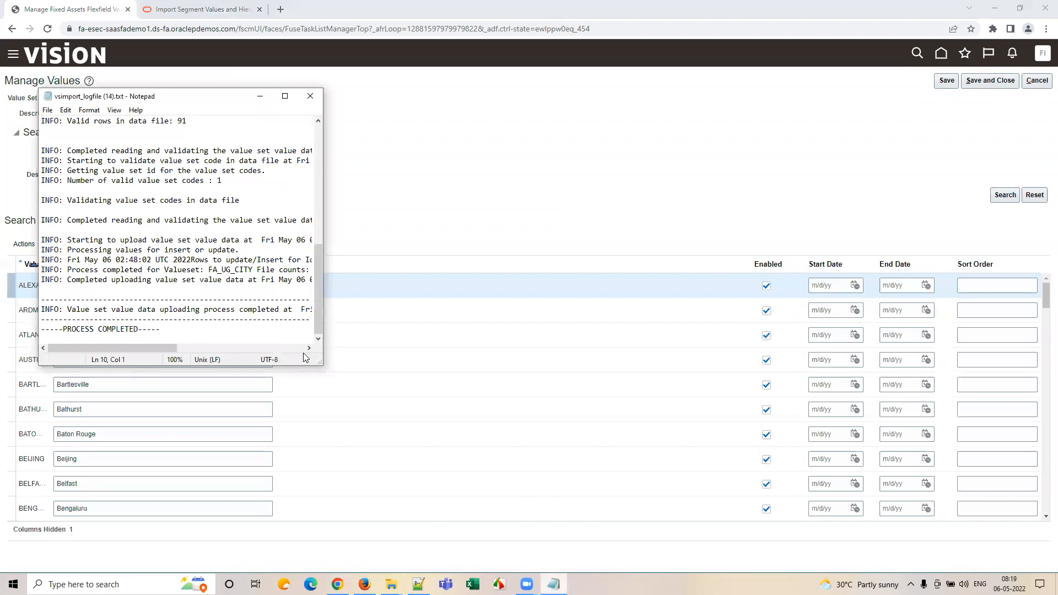
click(309, 95)
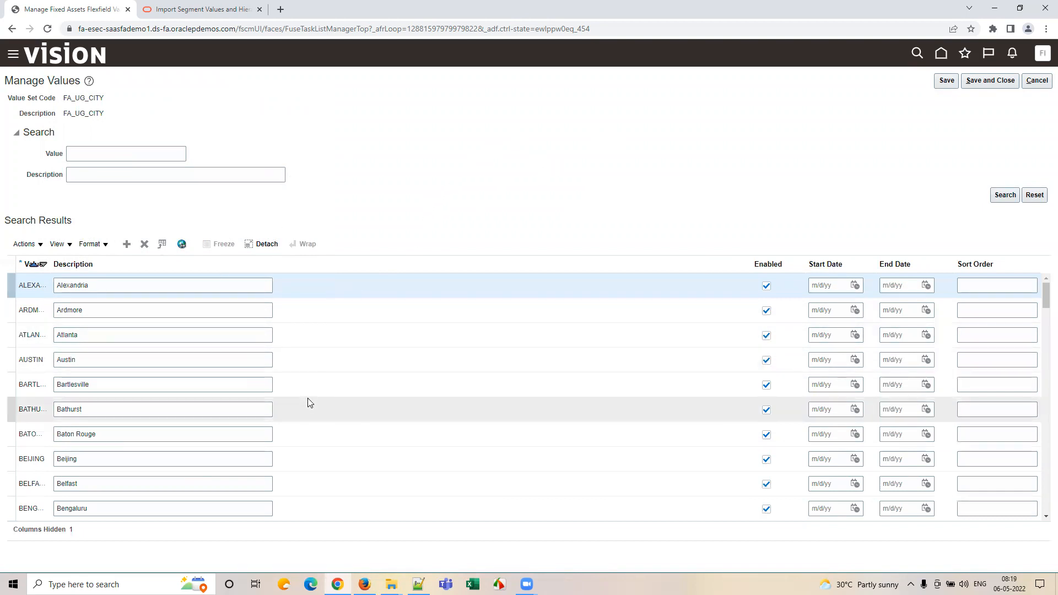
- Leave Manage Values for the Oracle home page, and open Sample FLAT File upload.csv from the Train folder in Excel
click(65, 62)
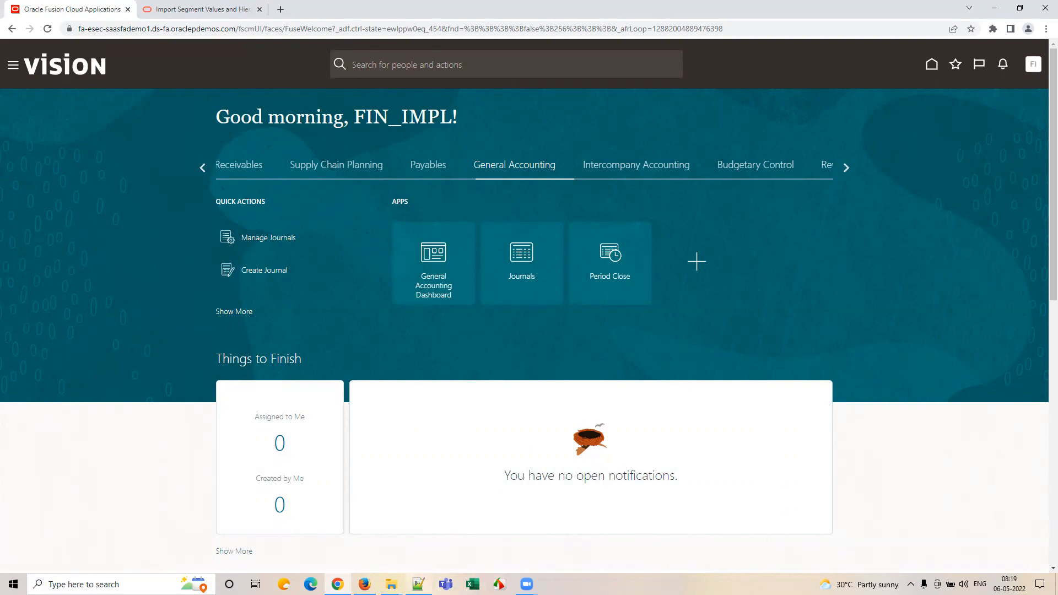
mouse_move(391, 584)
click(311, 541)
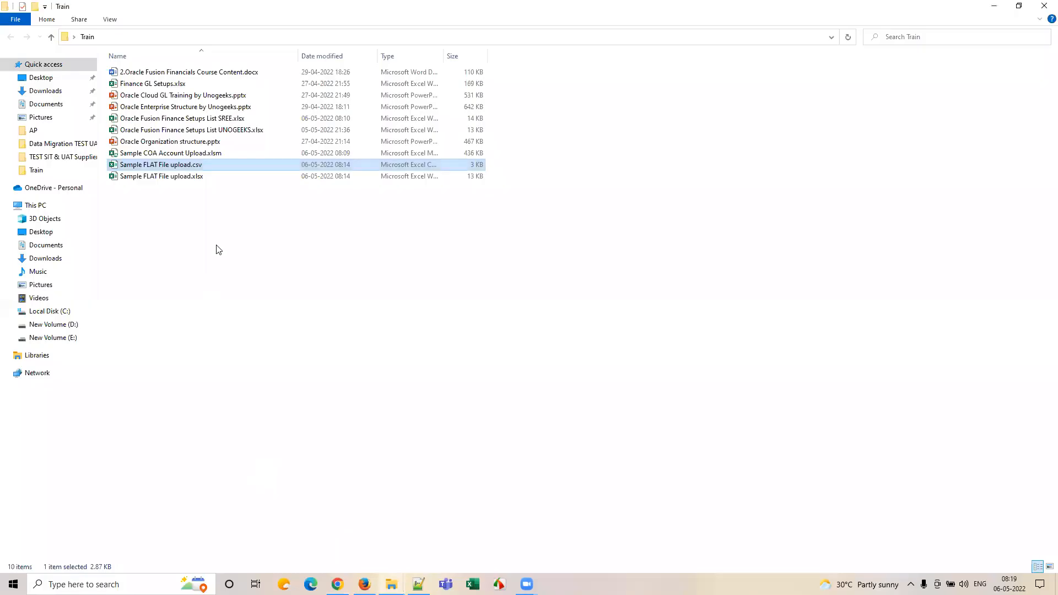
double_click(190, 166)
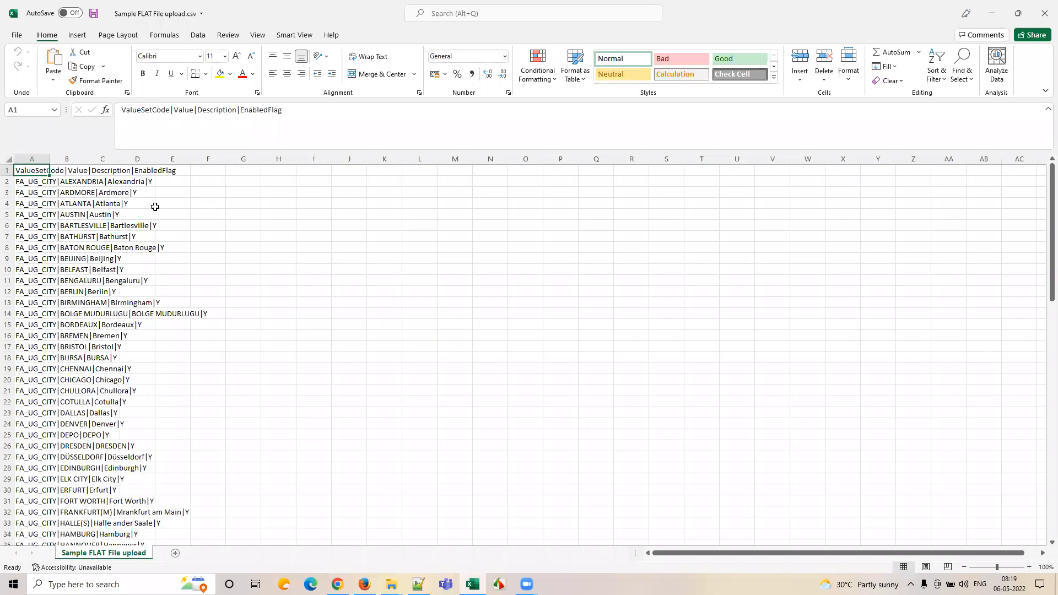
- Autofit the sheet's columns to their contents, and select the pipe-delimited header in cell A1 to examine the flat file format
click(8, 159)
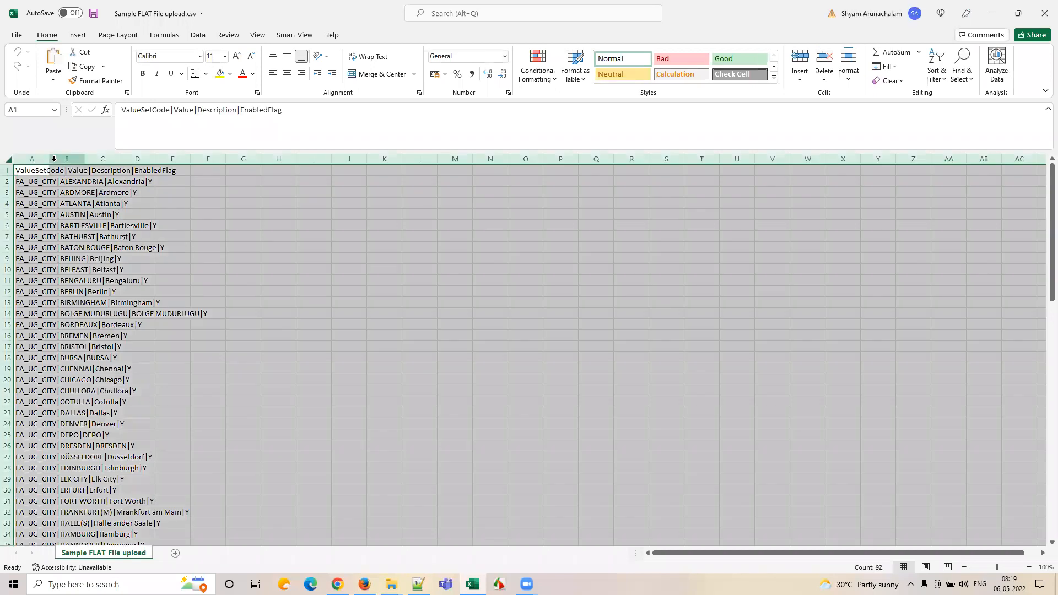
double_click(54, 158)
click(232, 213)
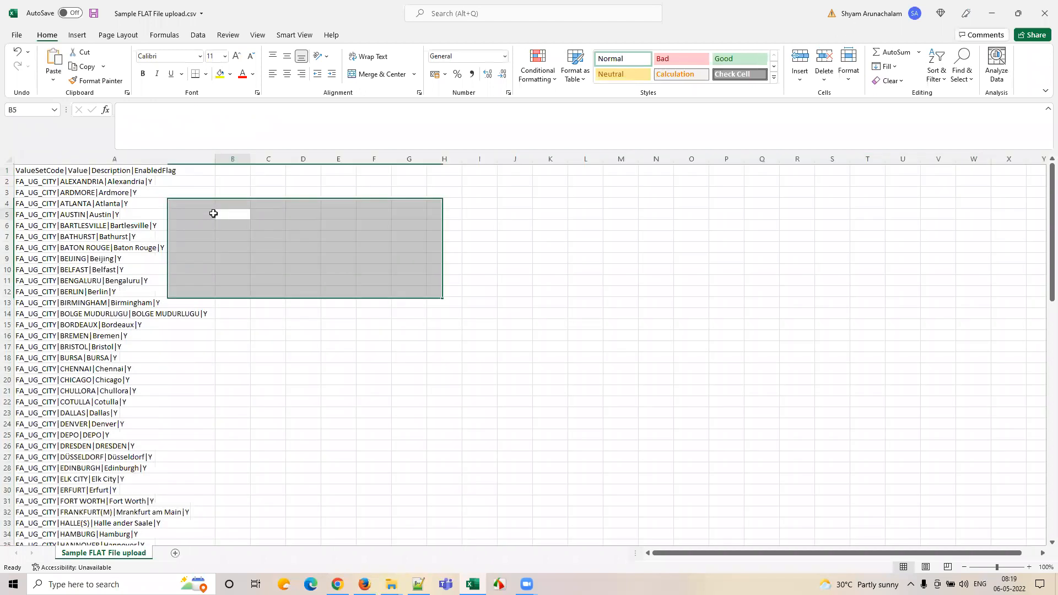
click(71, 171)
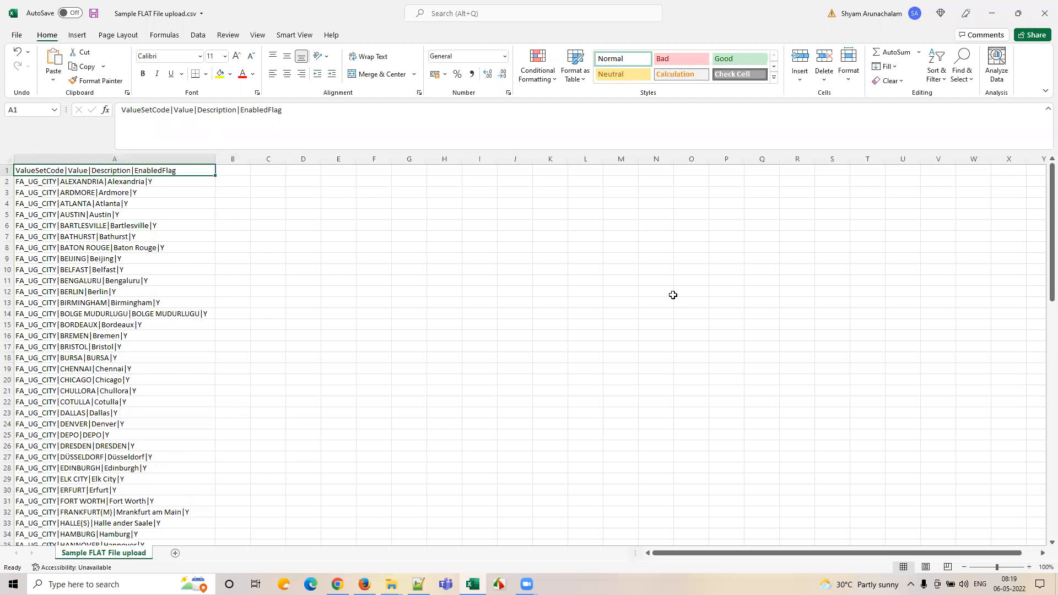
- Switch back to Oracle Fusion in Chrome, and open Setup and Maintenance
click(337, 584)
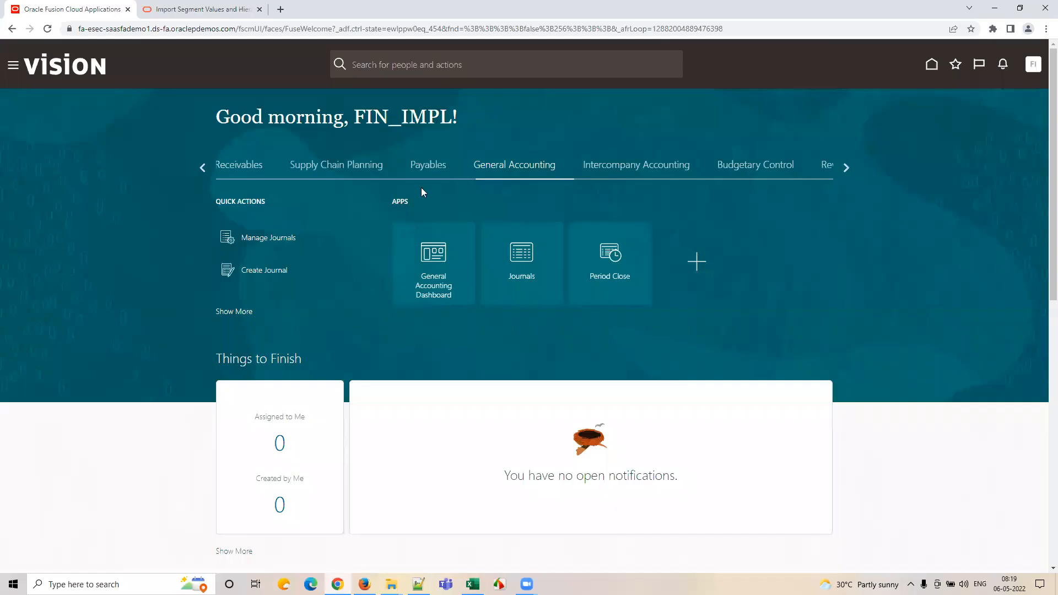
click(1034, 65)
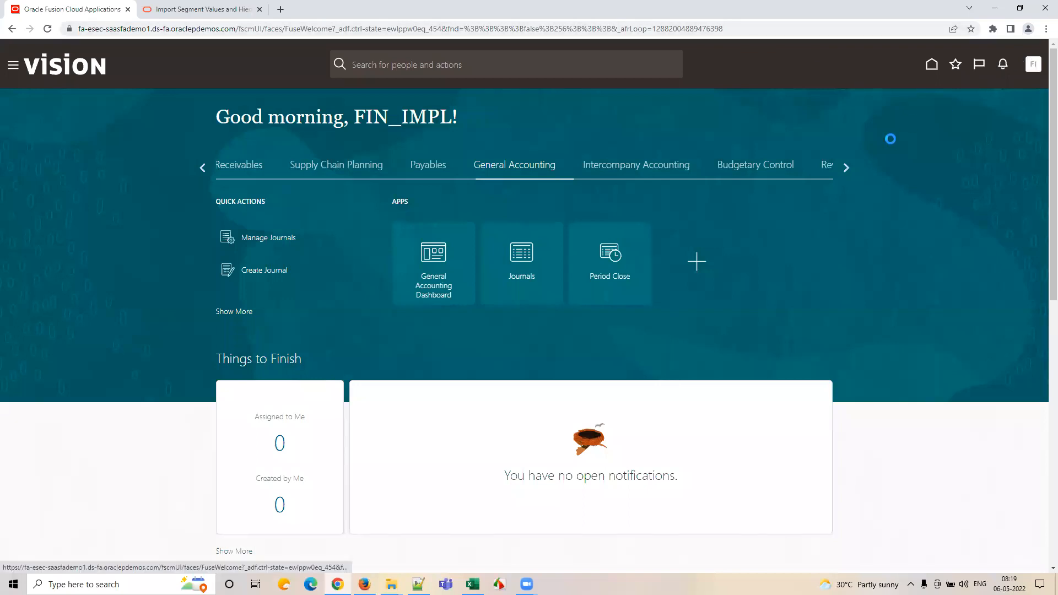
click(839, 231)
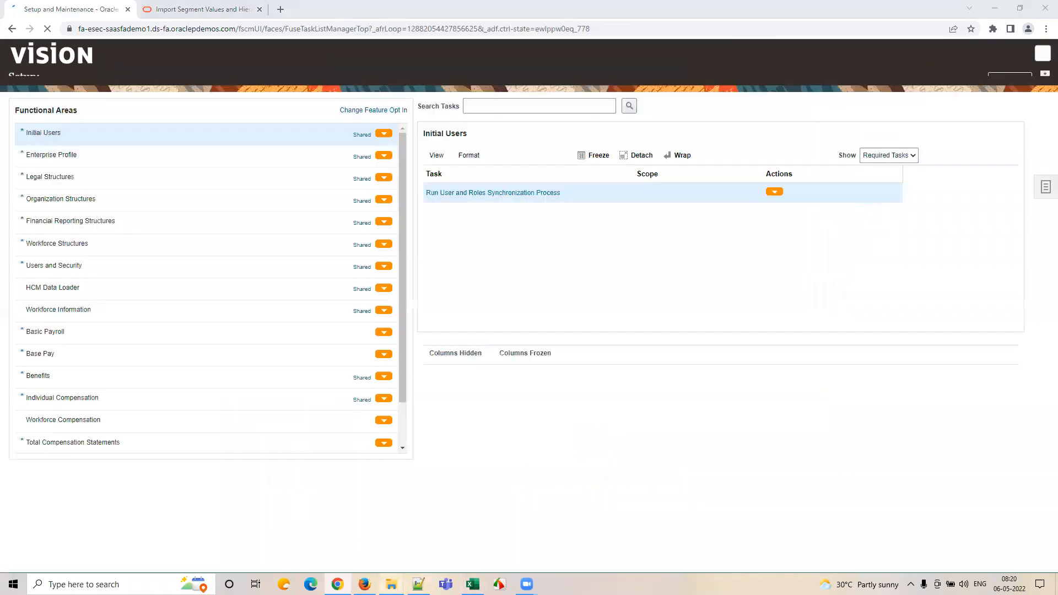
- Close Sample FLAT File upload.csv without saving, and open Sample FLAT File upload.xlsx from the Train folder
mouse_move(391, 584)
click(342, 546)
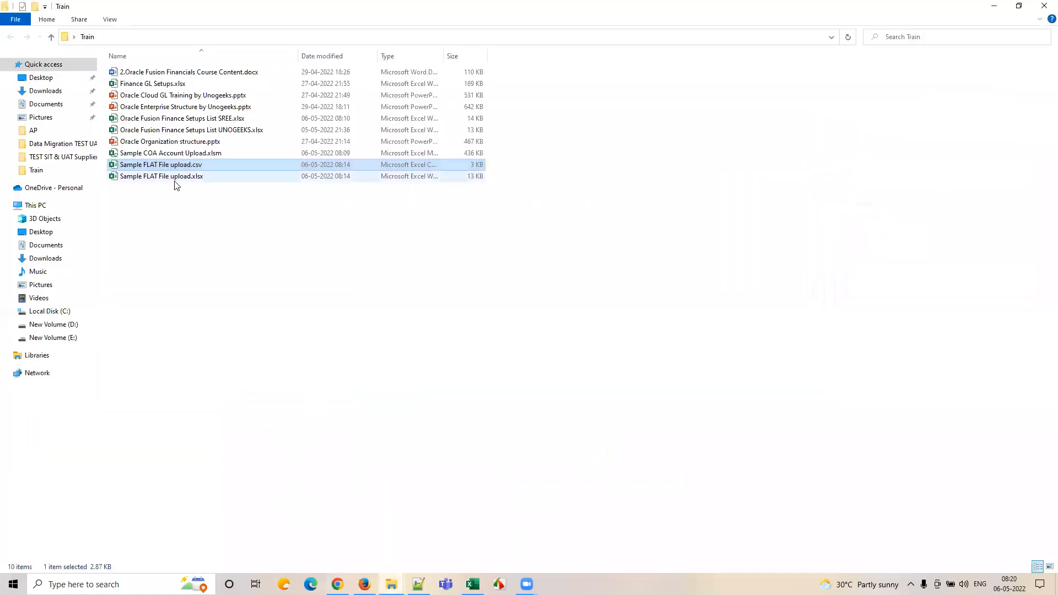
click(472, 584)
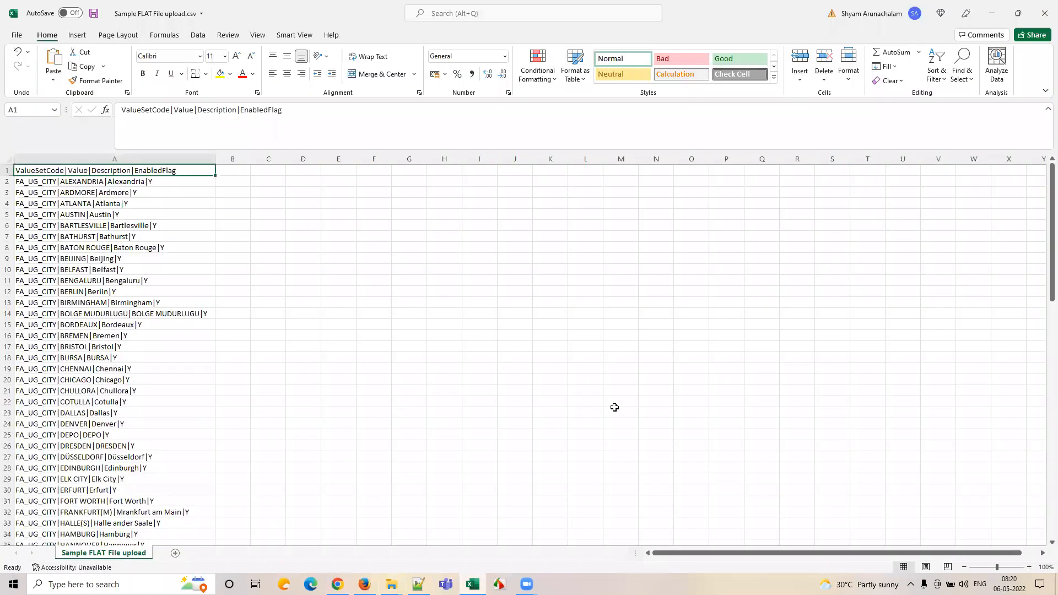
click(1044, 13)
click(521, 305)
double_click(196, 178)
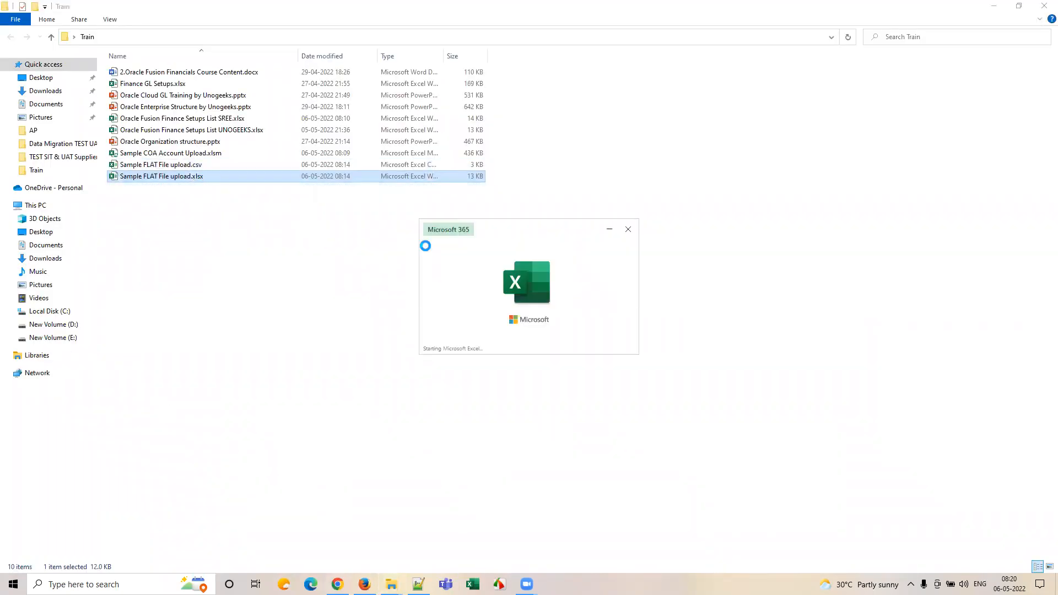
click(344, 583)
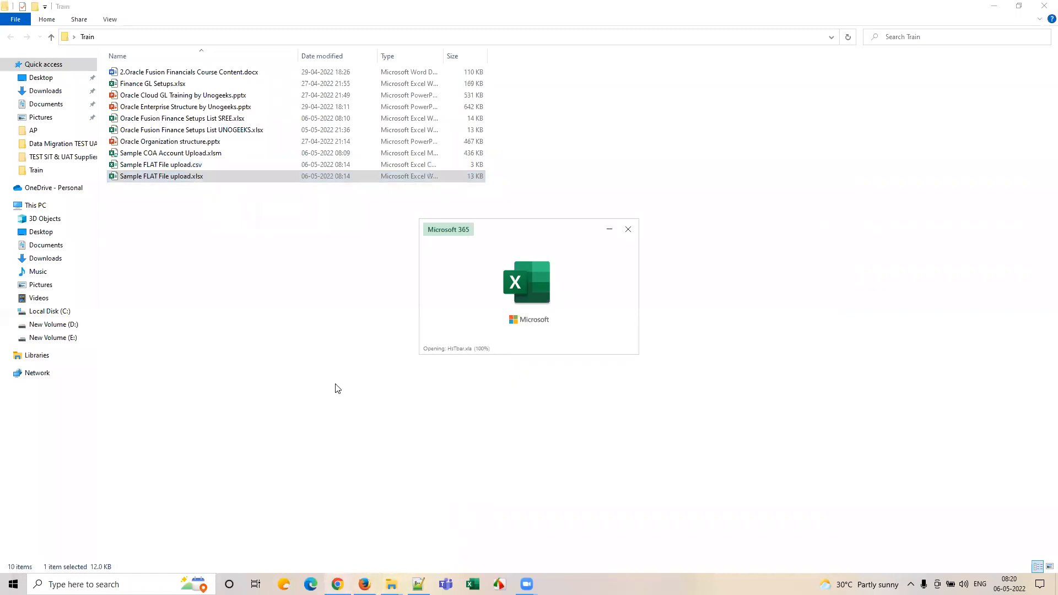
- Switch the setup offering to Financials, search tasks for "Chart of acc" and open Manage Chart of Accounts Value Sets
click(189, 80)
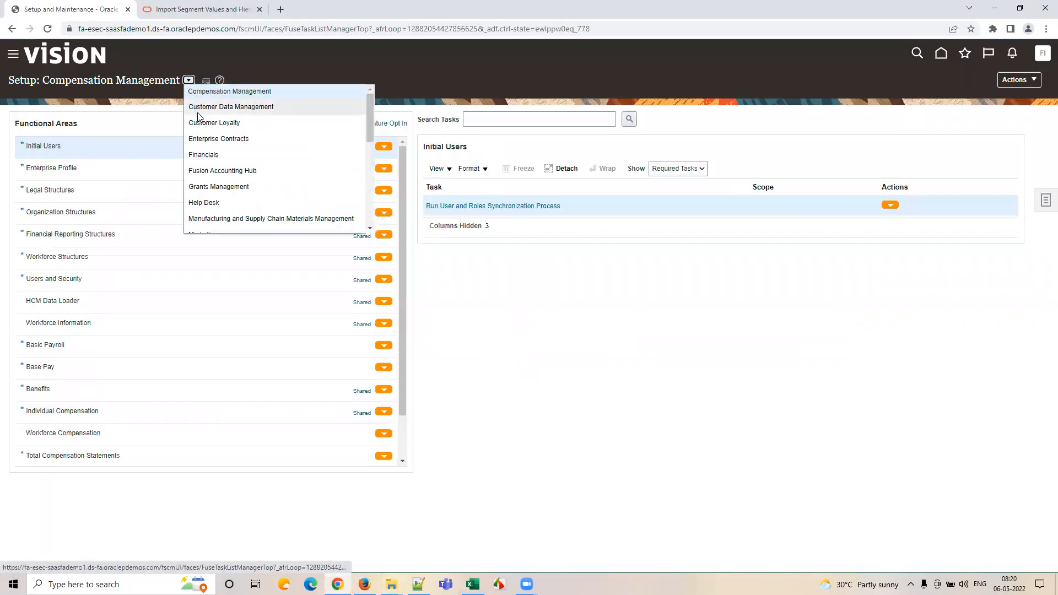
click(206, 153)
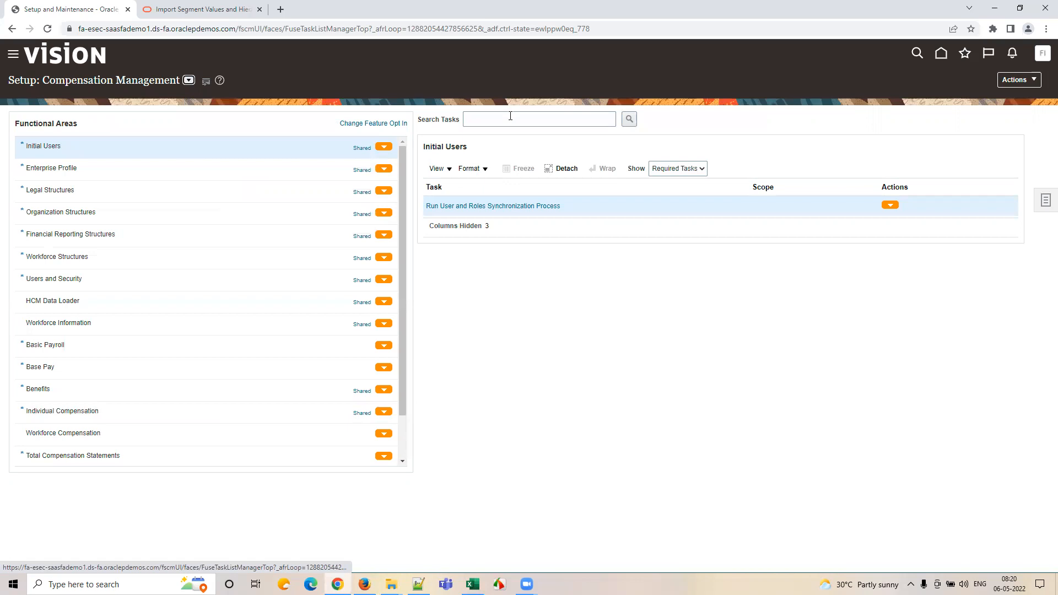
click(510, 117)
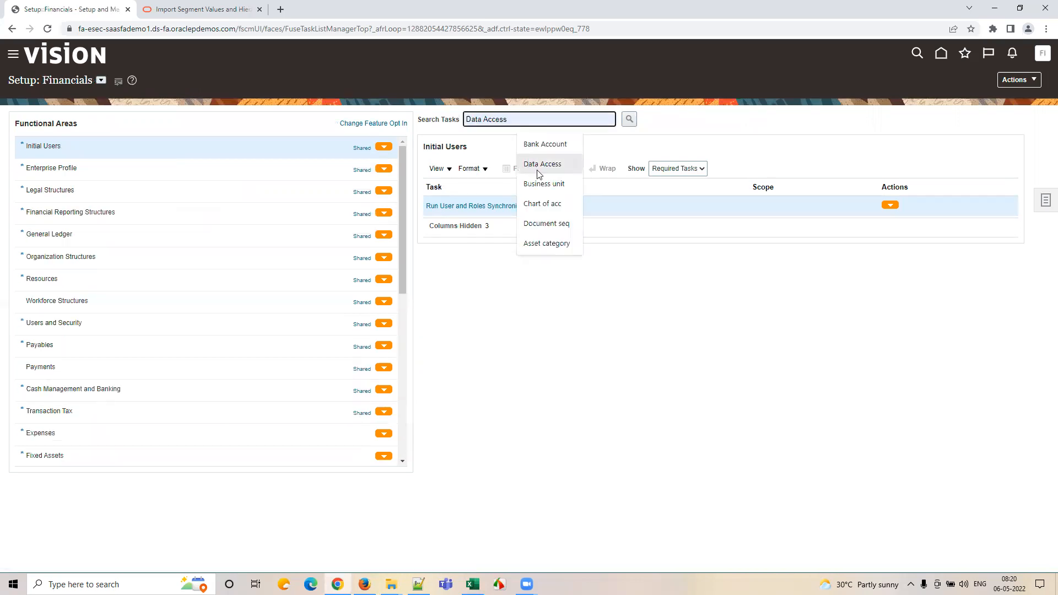
click(544, 203)
click(629, 119)
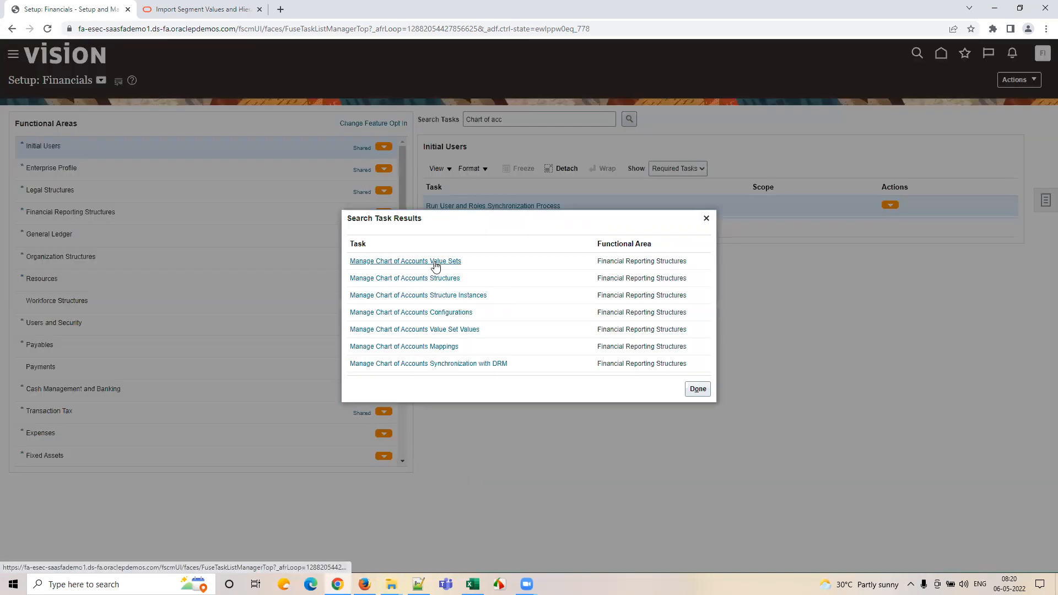
click(435, 262)
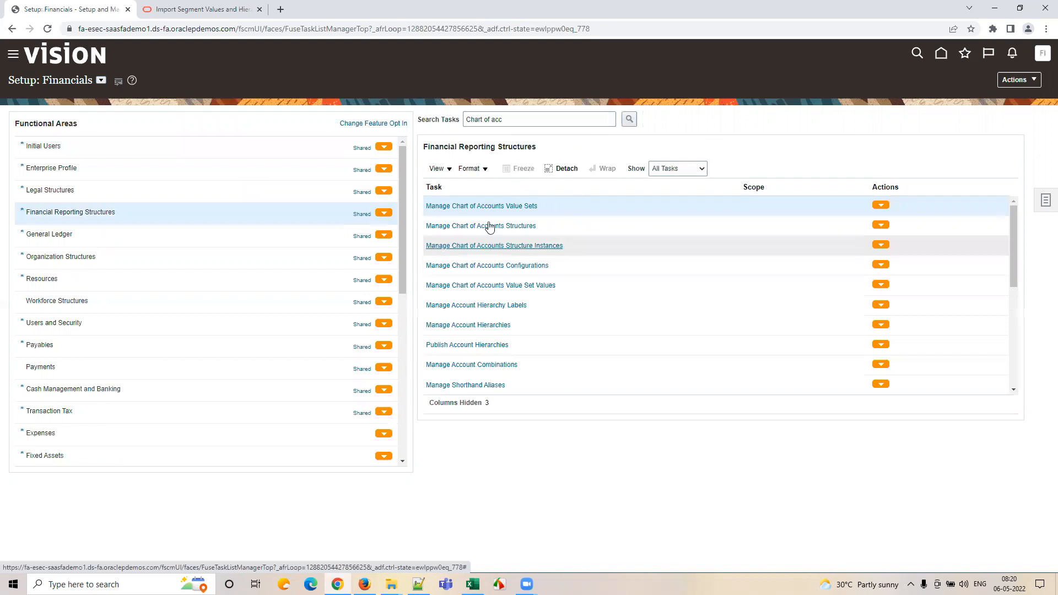
click(484, 207)
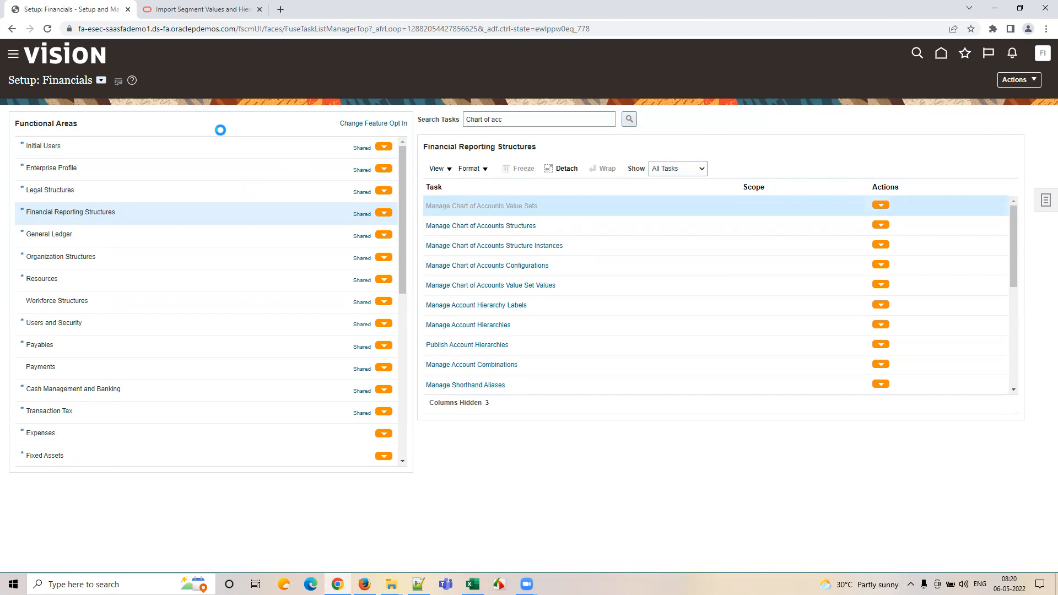
- Search for chart of accounts value sets whose code matches Account%
click(177, 134)
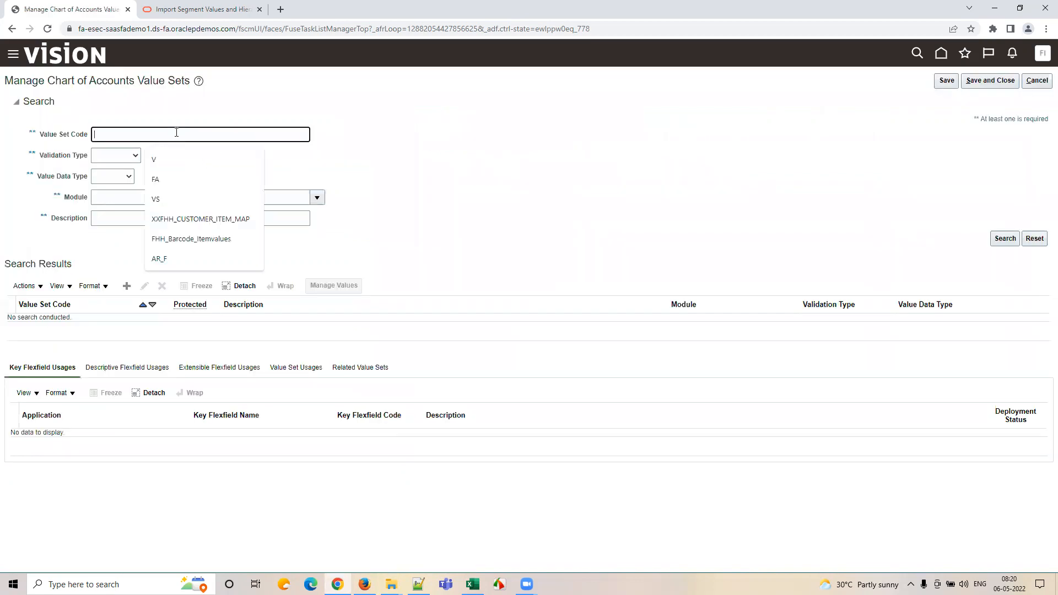
text(A)
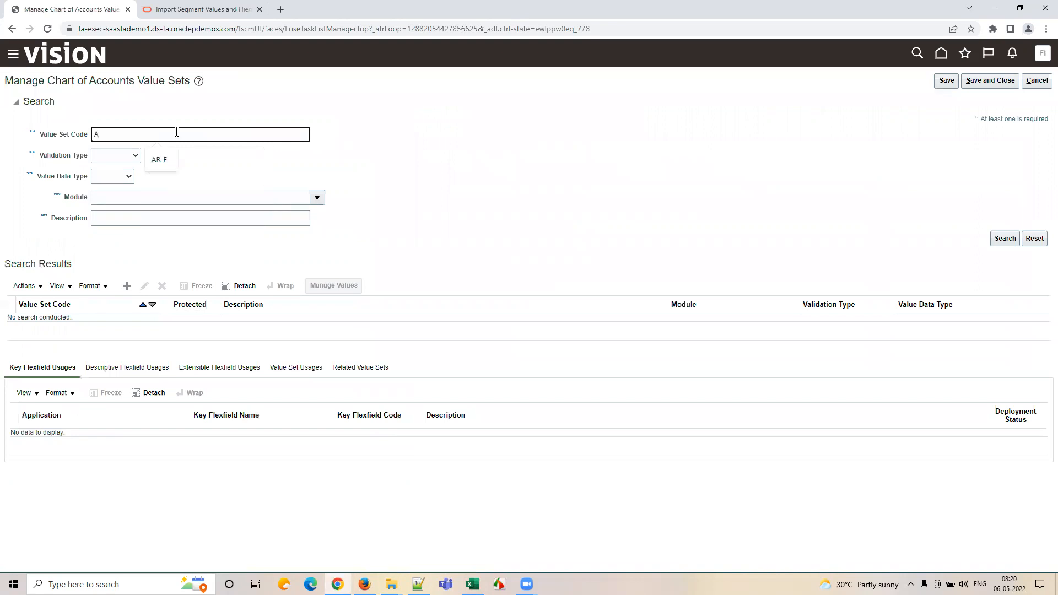
text(ccount%)
click(473, 585)
click(337, 584)
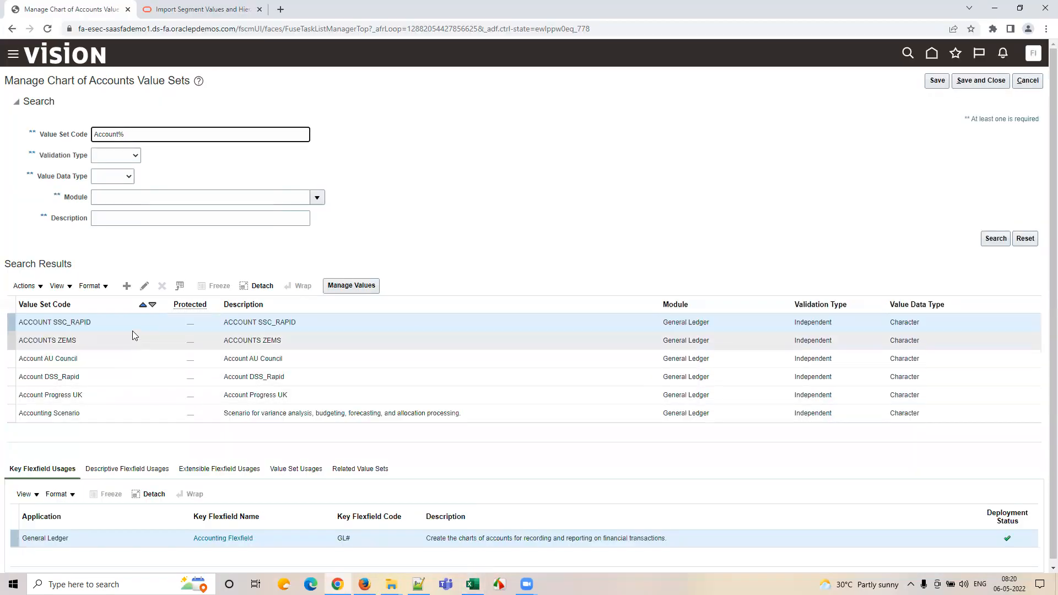
- Open Manage Values for the ACCOUNT SSC_RAPID value set and list all its values with an unfiltered search
click(368, 291)
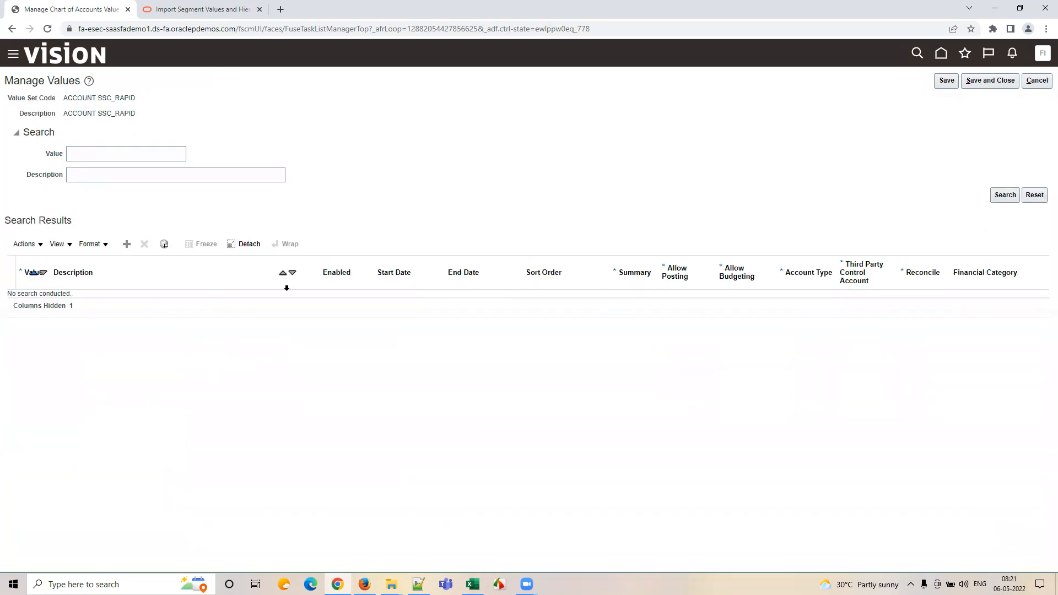
click(1000, 197)
key(alt+Tab)
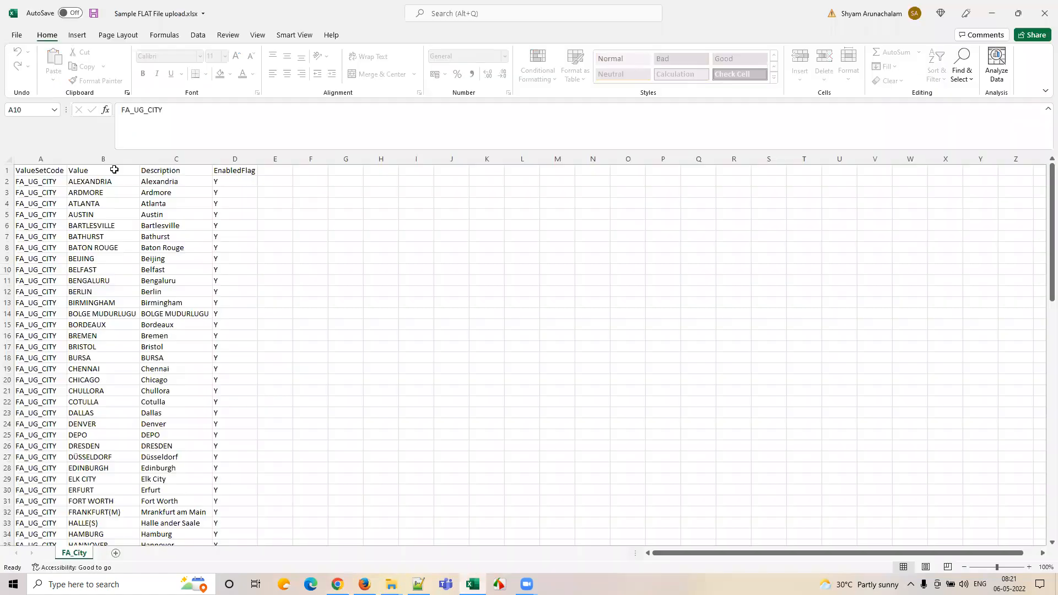
key(alt+Tab)
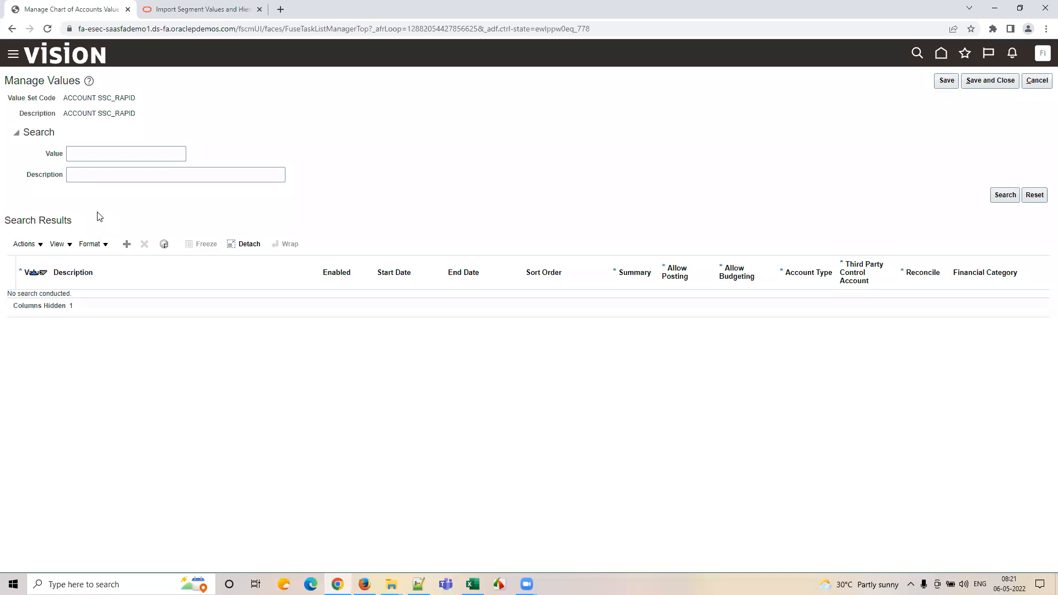
key(alt+Tab)
key(alt+Tab)
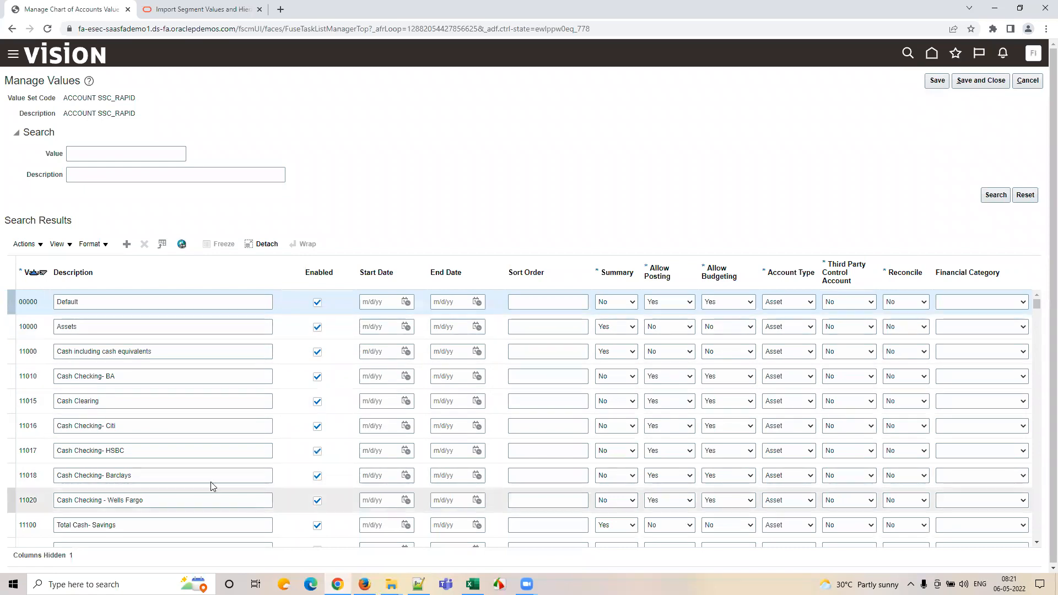
- Compare the Sample FLAT File upload.xlsx columns with the attribute columns of the ACCOUNT SSC_RAPID values
key(alt+Tab)
click(174, 182)
click(227, 186)
key(alt+Tab)
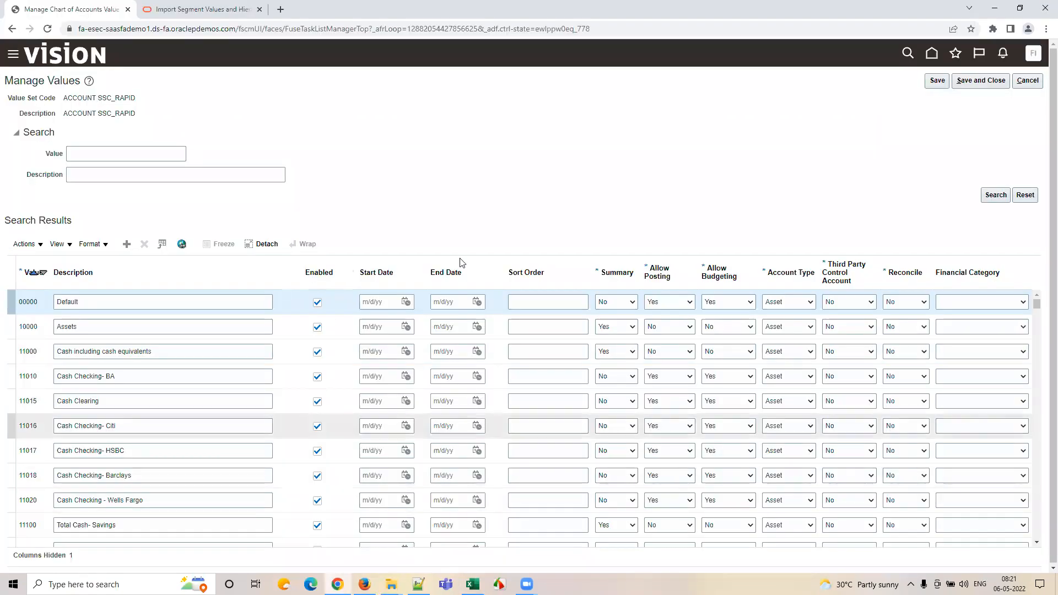
key(alt+Tab)
drag(117, 228, 250, 213)
key(alt+Tab)
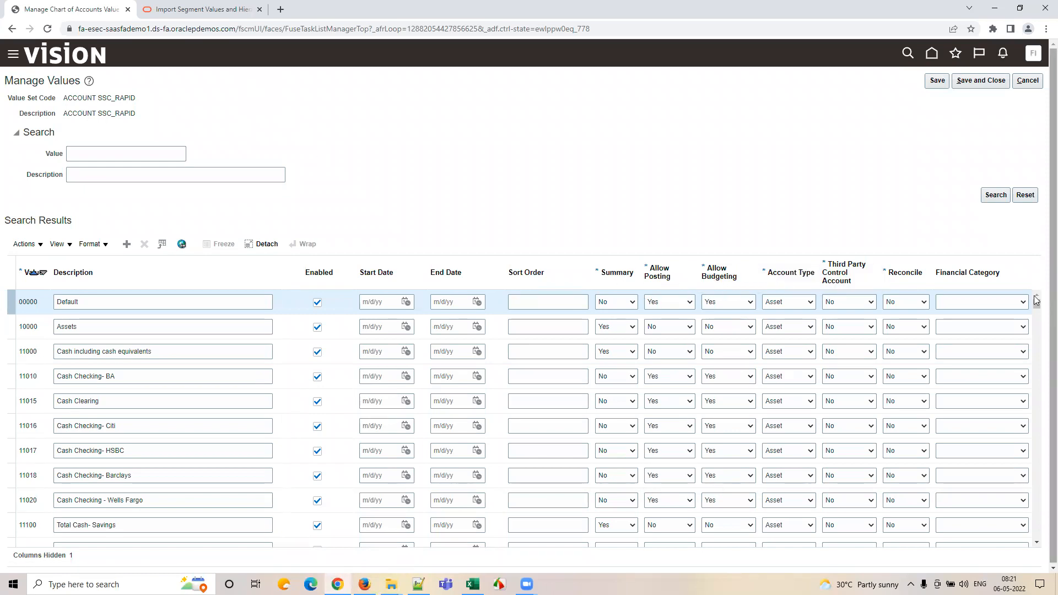
- Add a Summary column header in cell E1 of the flat file workbook, matching the Manage Values attribute
key(alt+Tab)
click(271, 170)
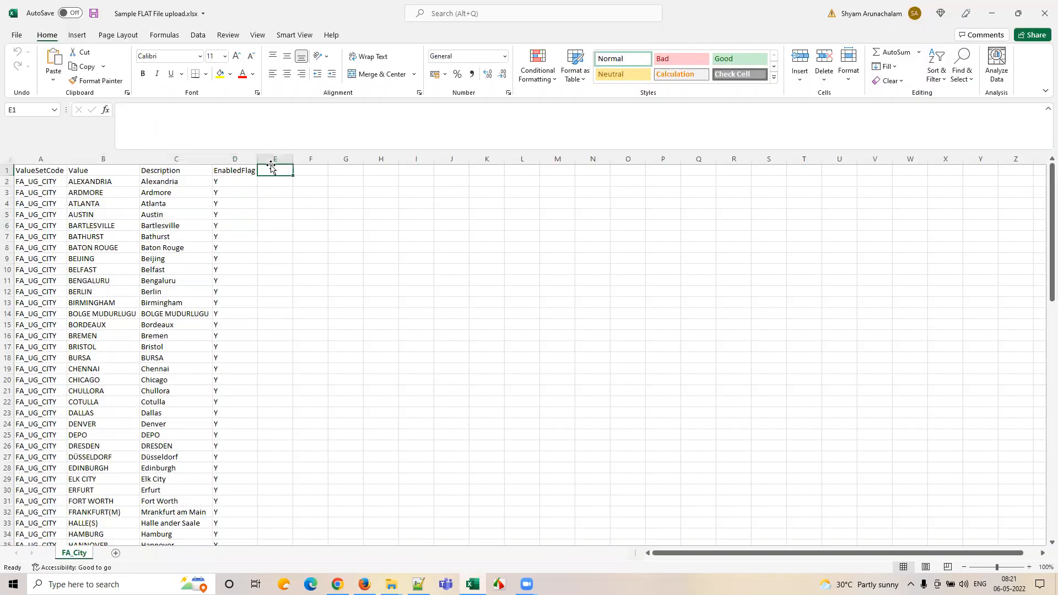
text(Summary)
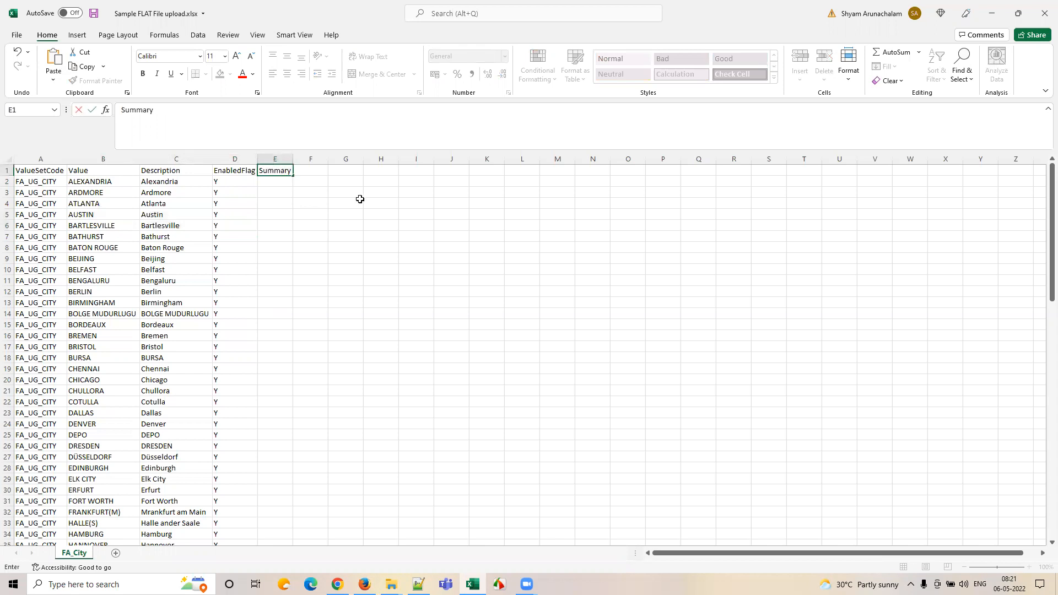
key(alt+Tab)
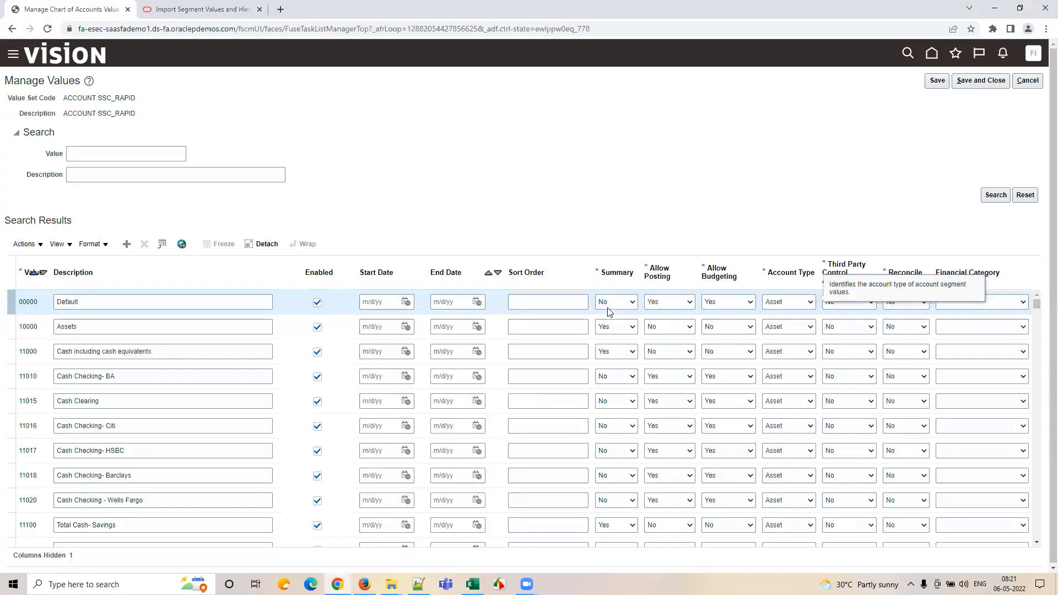
key(alt+Tab)
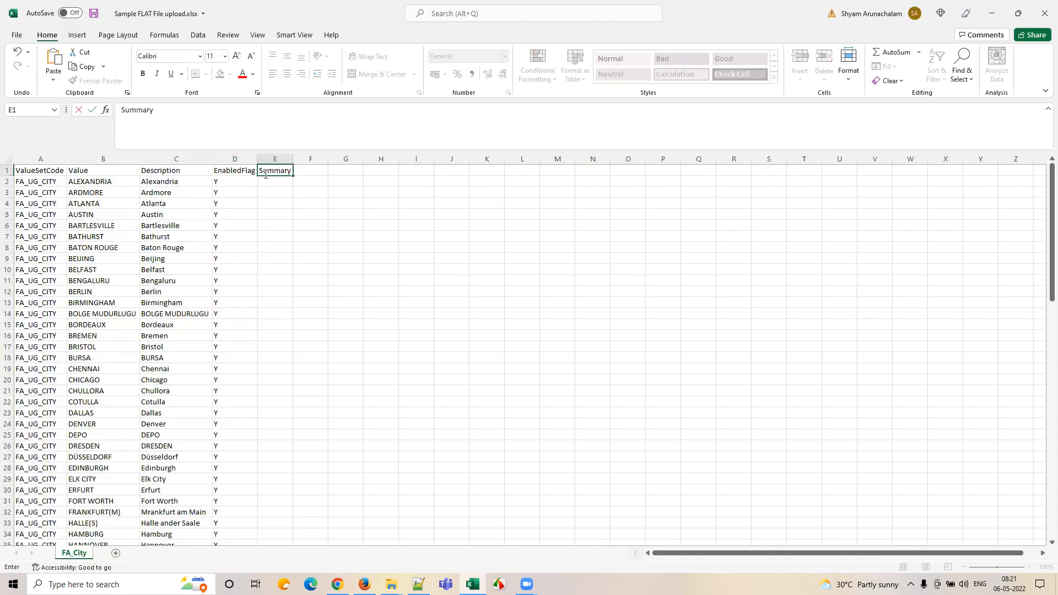
drag(257, 171, 292, 175)
click(308, 174)
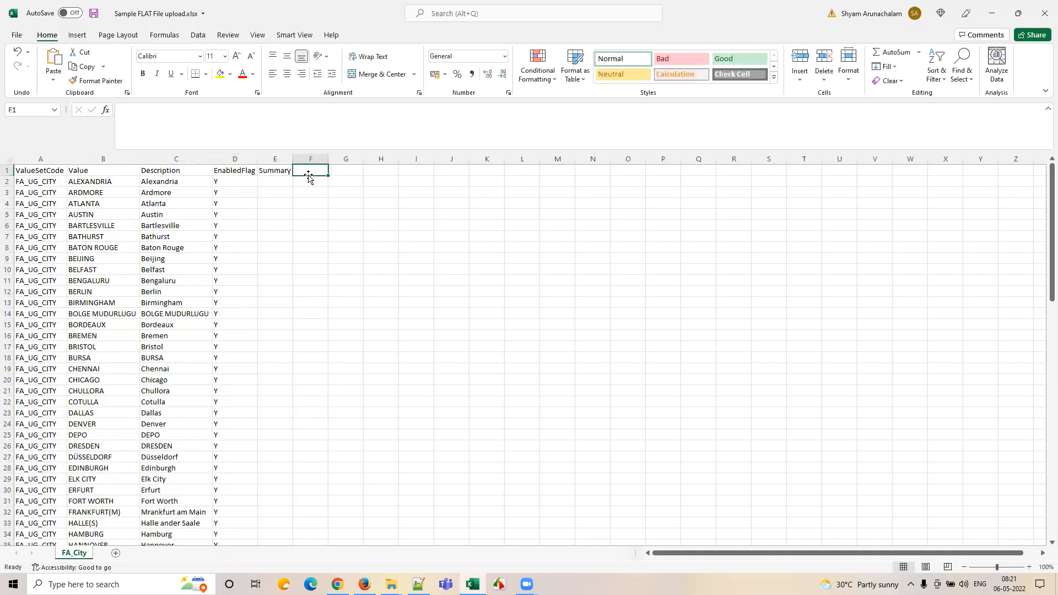
- Check the Summary choices for the Default account value and enter N in E2 and Y in E3 of the workbook
key(alt+Tab)
click(632, 303)
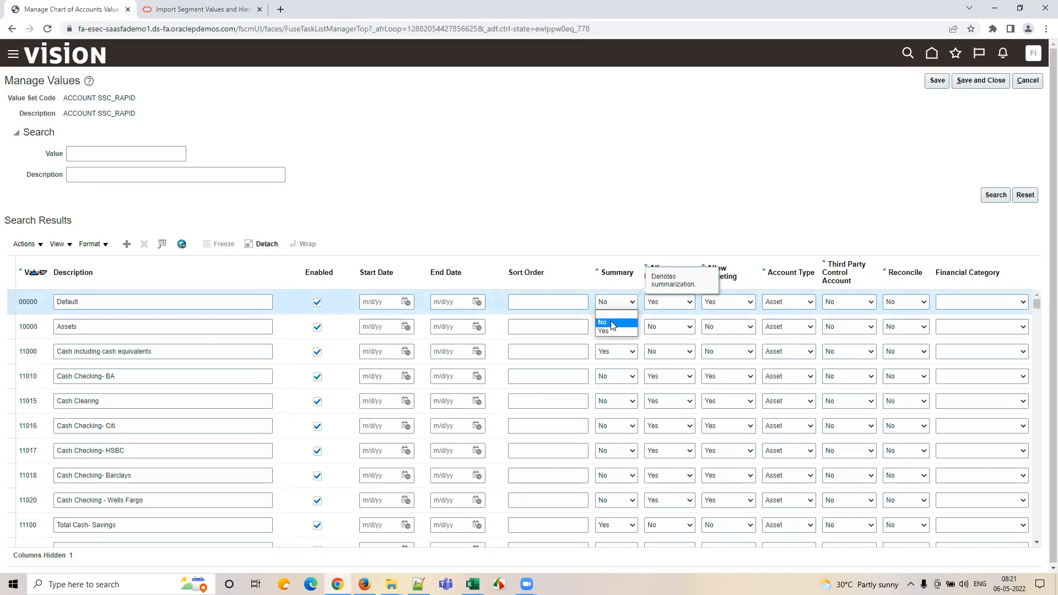
key(alt+Tab)
key(alt+Tab)
key(alt+Tab)
click(278, 184)
text(N)
key(Return)
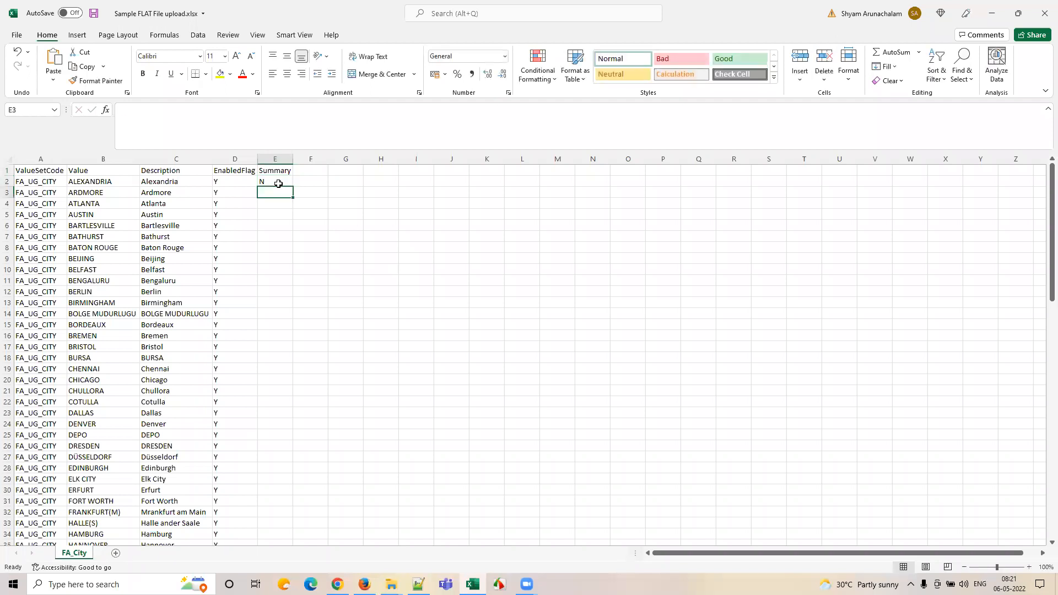
text(Y)
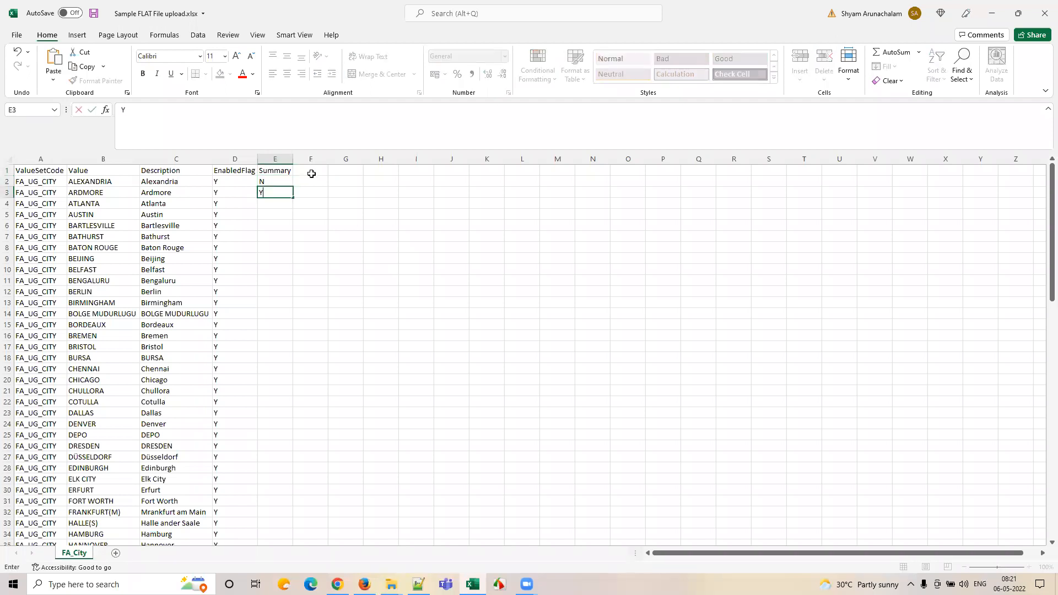
click(311, 172)
- Examine the Allow Posting, Allow Budgeting, Account Type, Third Party Control Account and Reconcile choices for the Default account value
key(alt+Tab)
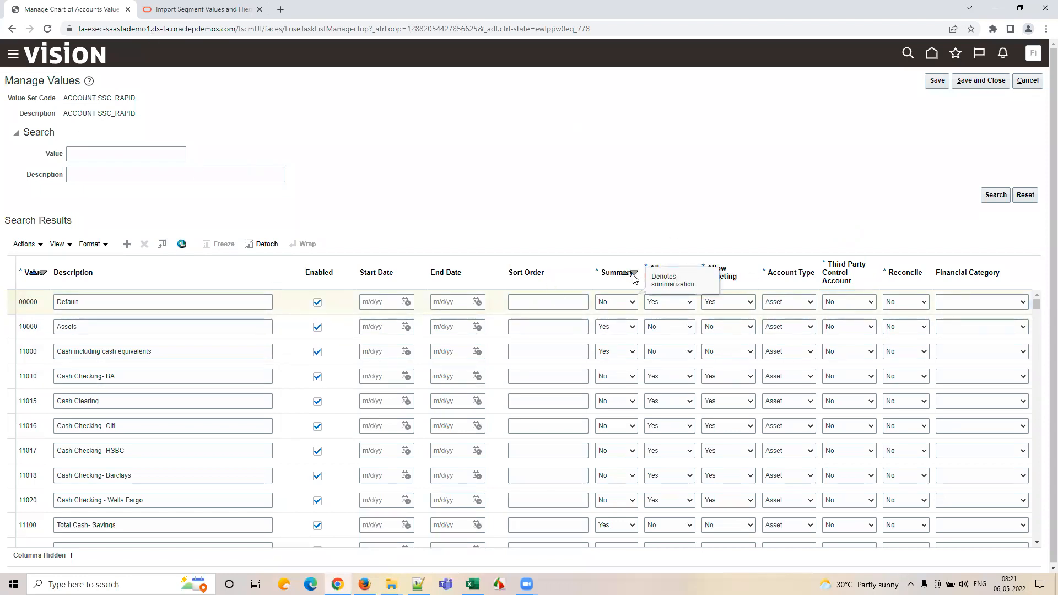
key(alt+Tab)
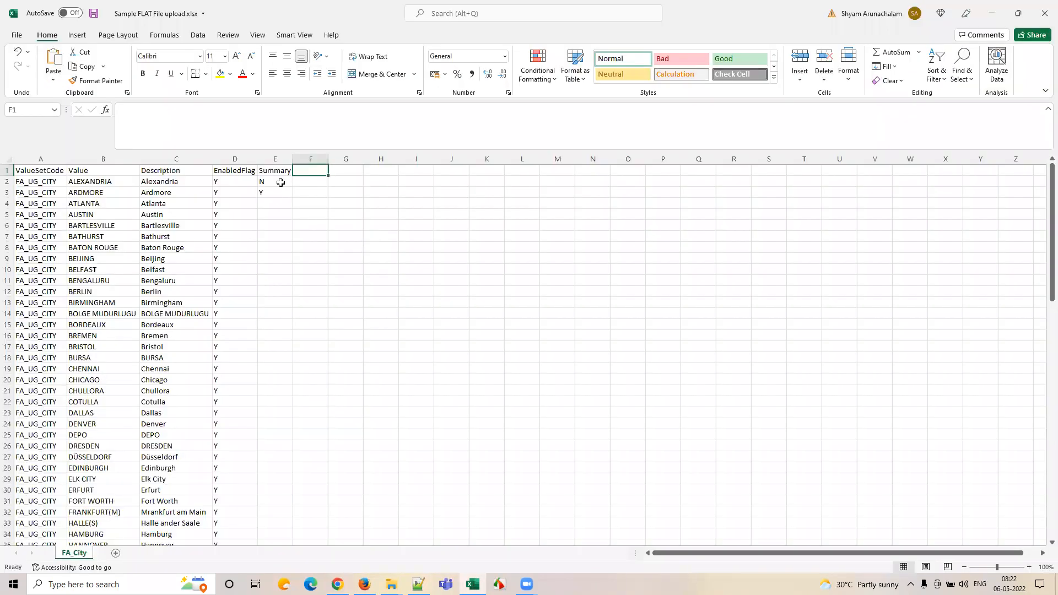
key(alt+Tab)
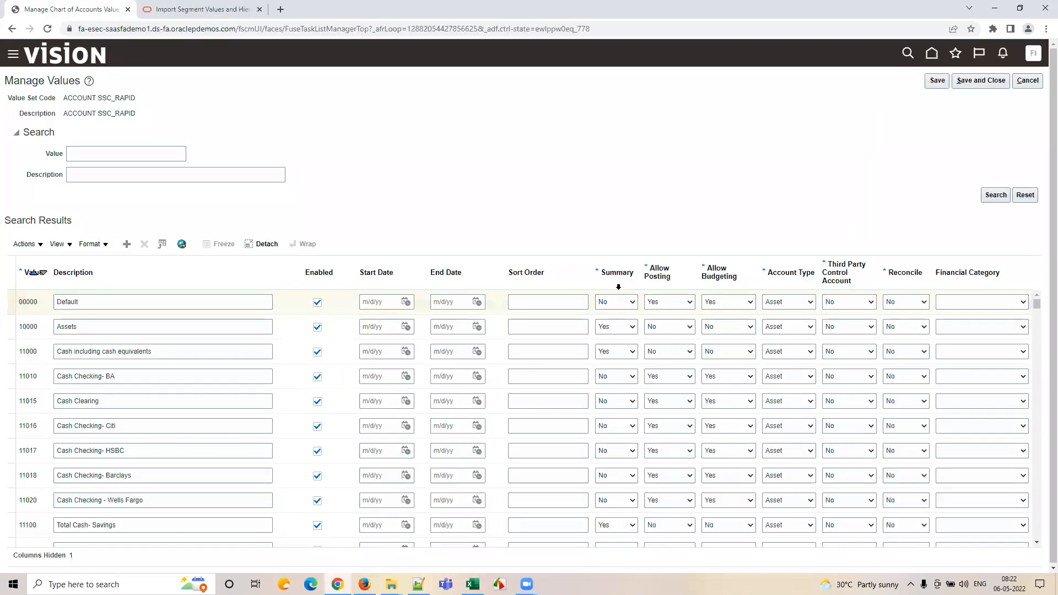
click(689, 302)
click(711, 306)
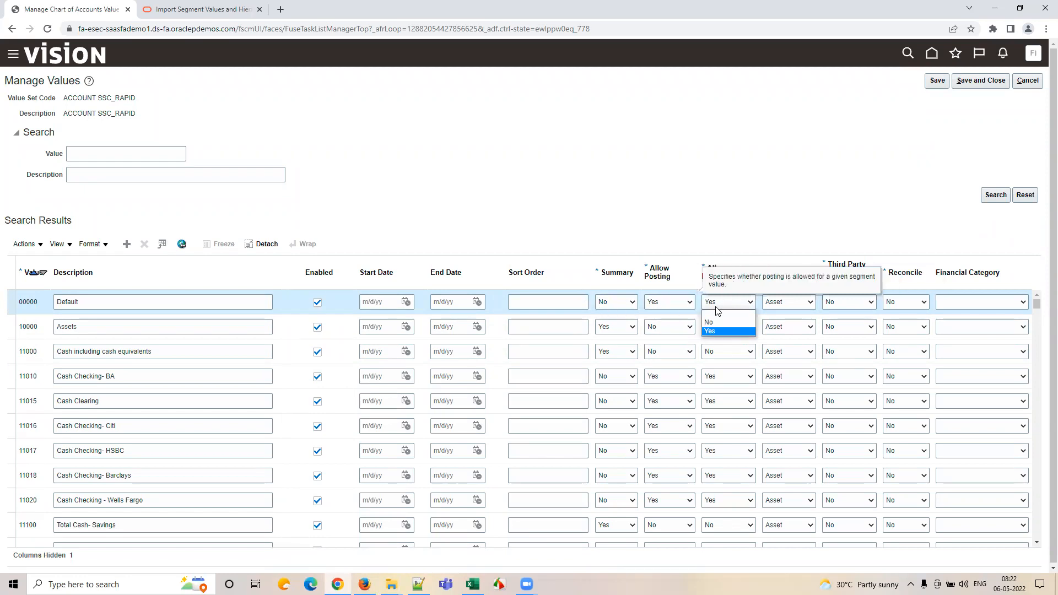
click(773, 307)
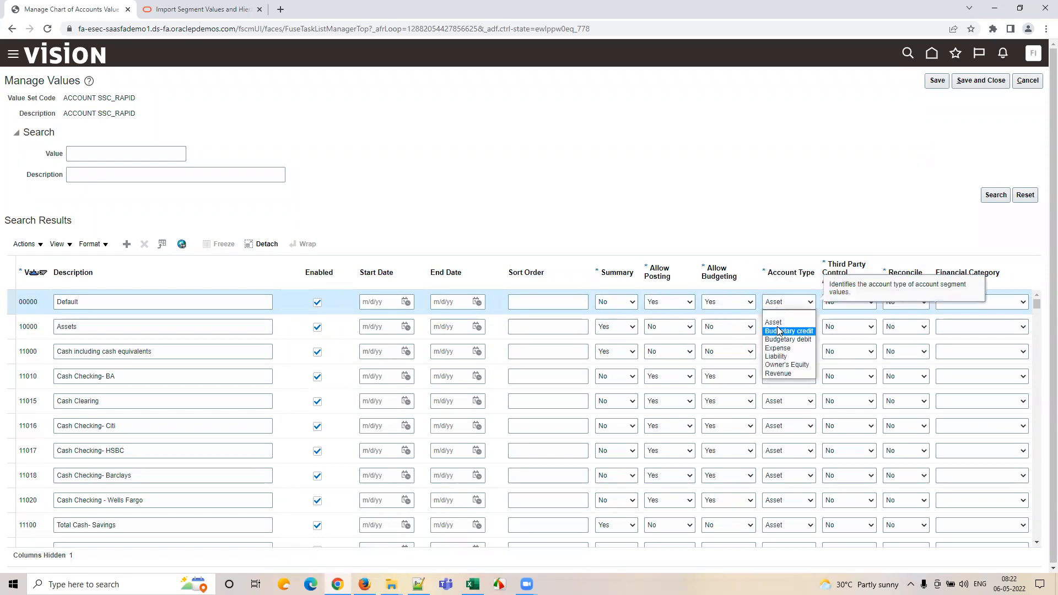
click(834, 306)
click(883, 305)
key(alt+Tab)
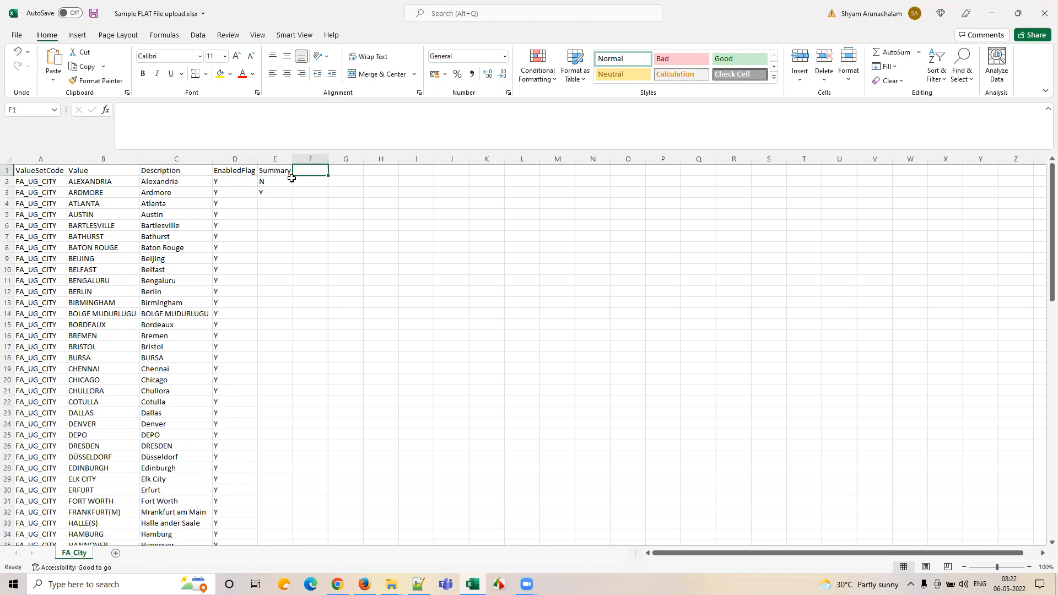
- Review the flat file's headers against the Manage Values attributes to identify which account columns the file still needs
click(472, 281)
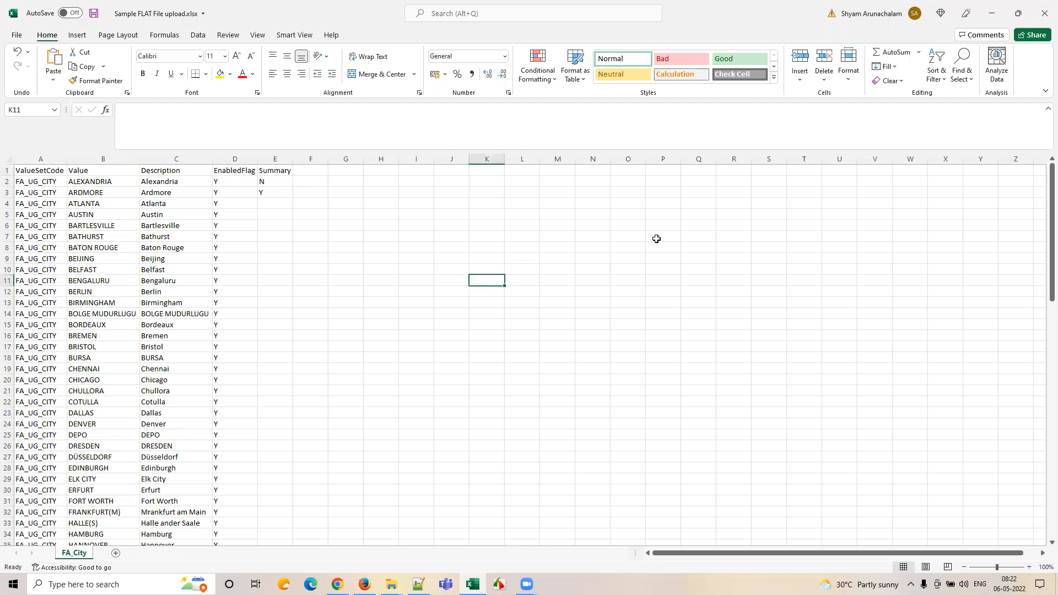
click(728, 255)
click(422, 259)
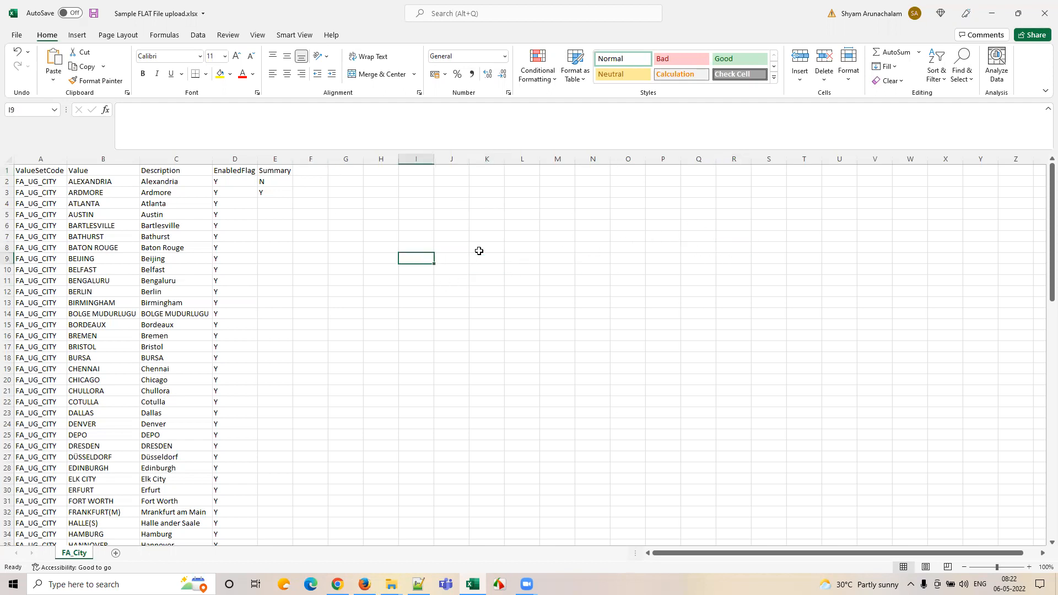
click(456, 255)
key(alt+Tab)
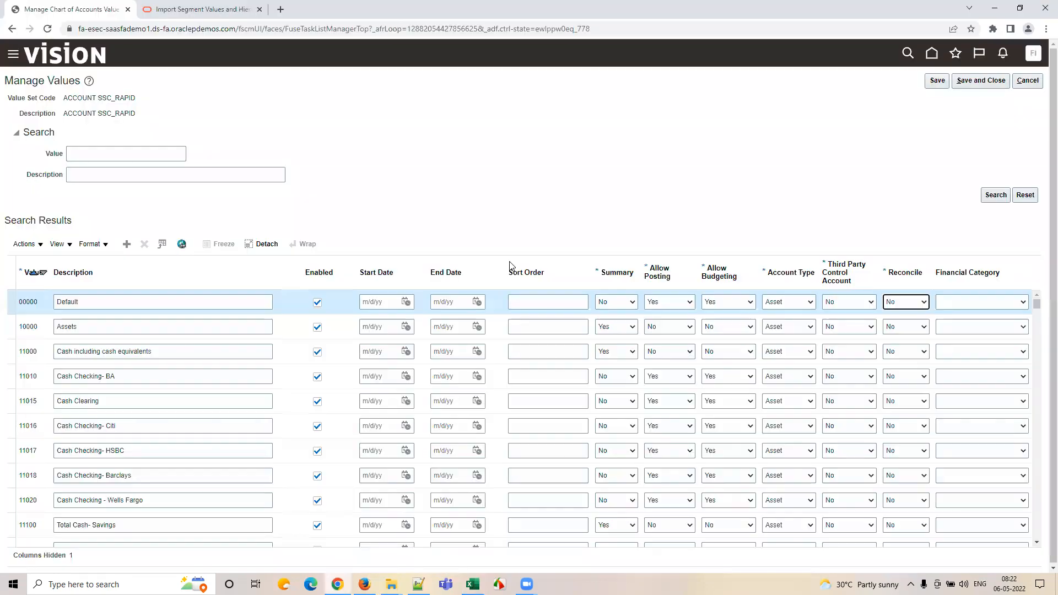
key(alt+Tab)
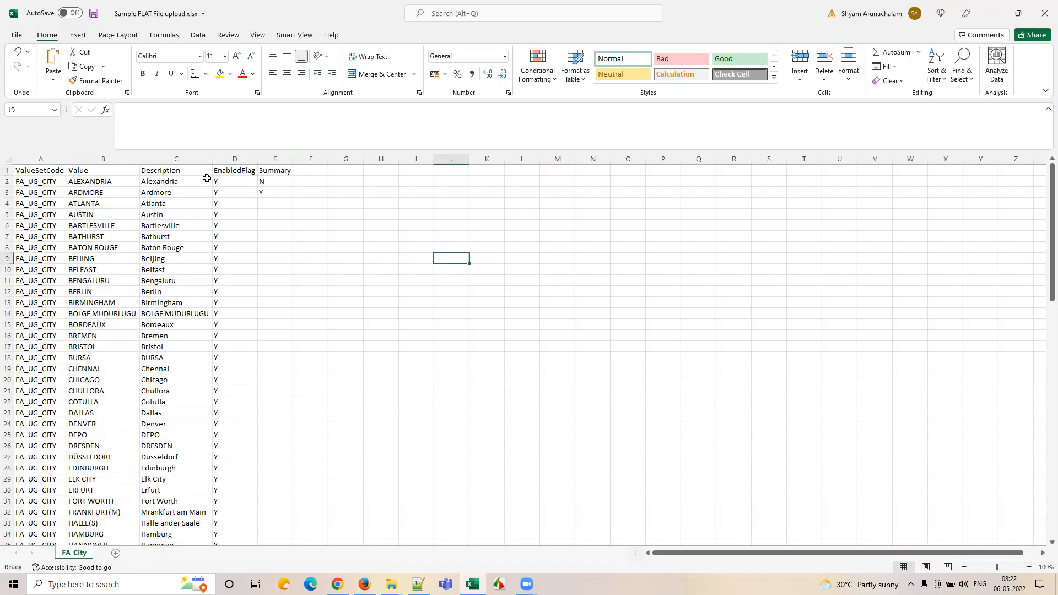
key(alt+Tab)
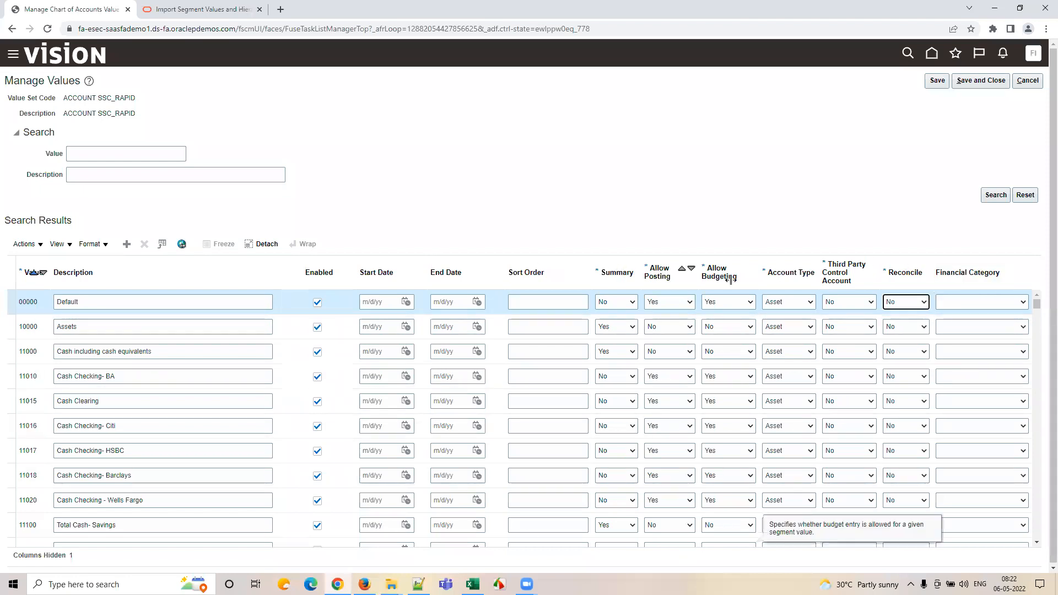
key(alt+Tab)
key(alt+Tab)
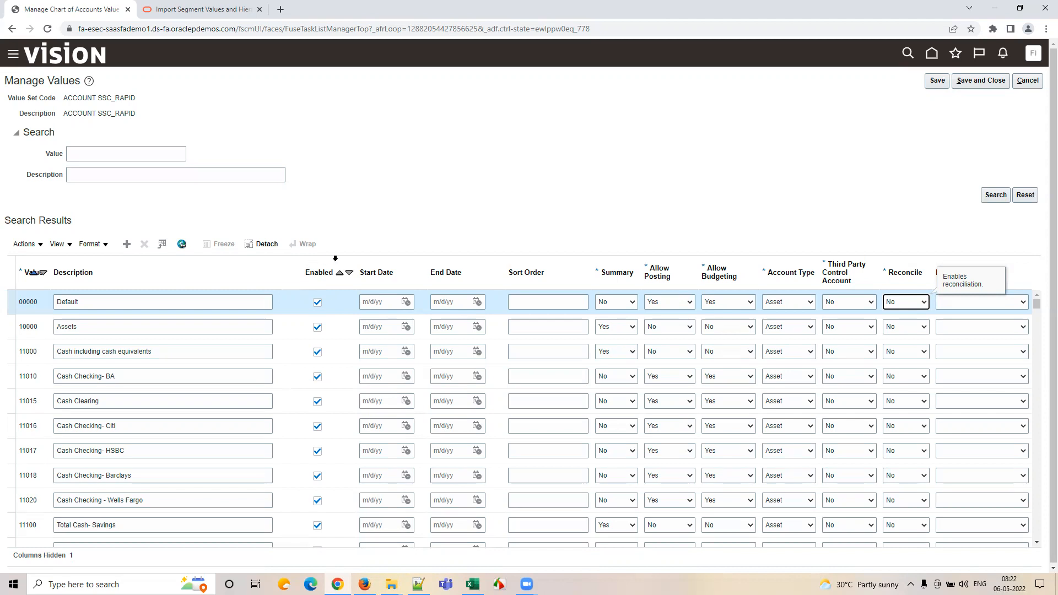
- Compare the flat file's header row from ValueSetCode to EnabledFlag with the corresponding columns on the Manage Values page
key(alt+Tab)
click(228, 172)
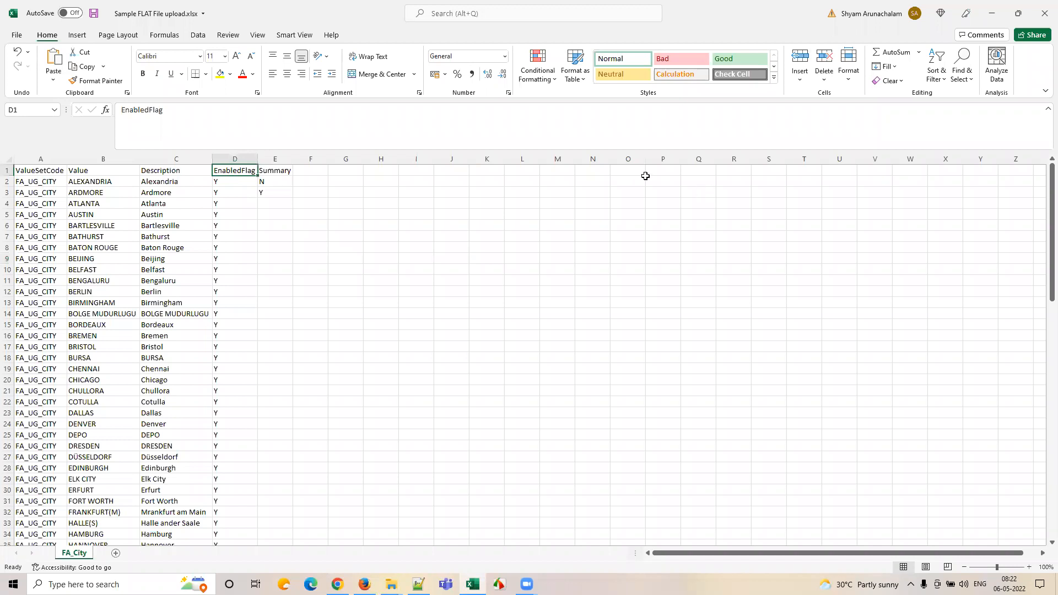
key(alt+Tab)
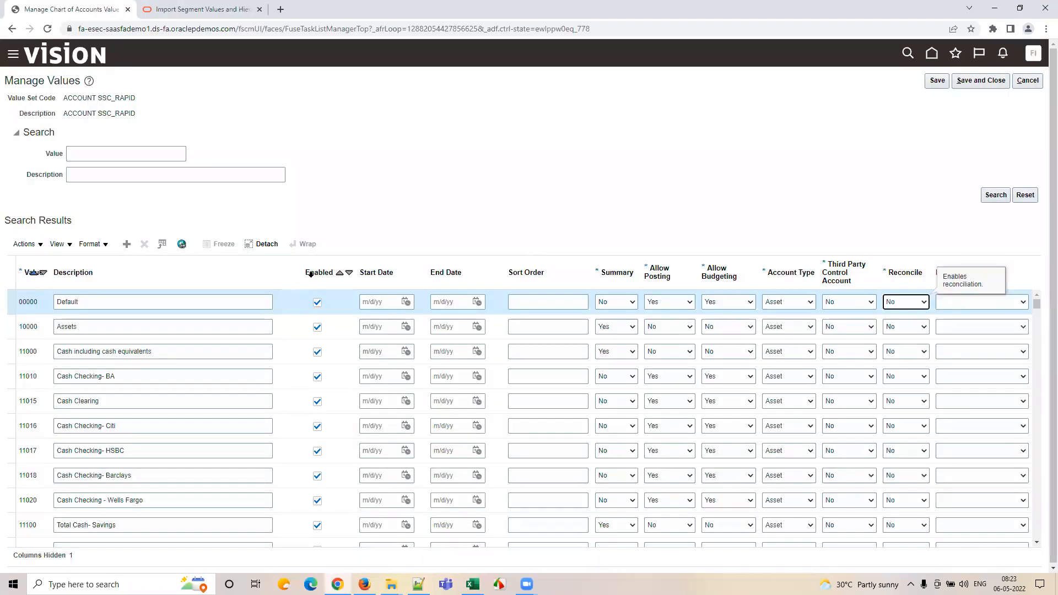
key(alt+Tab)
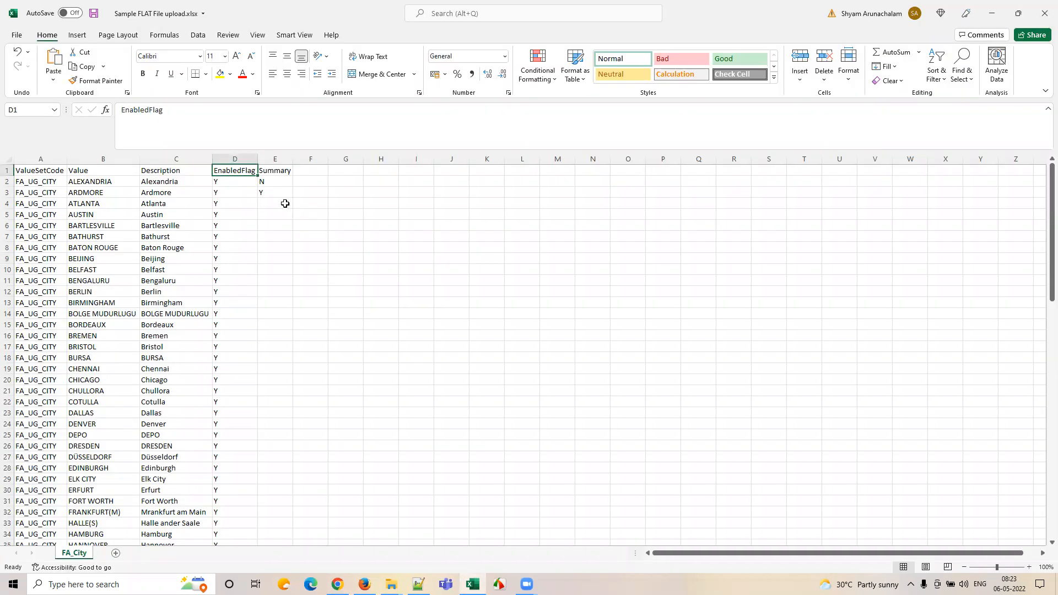
key(alt+Tab)
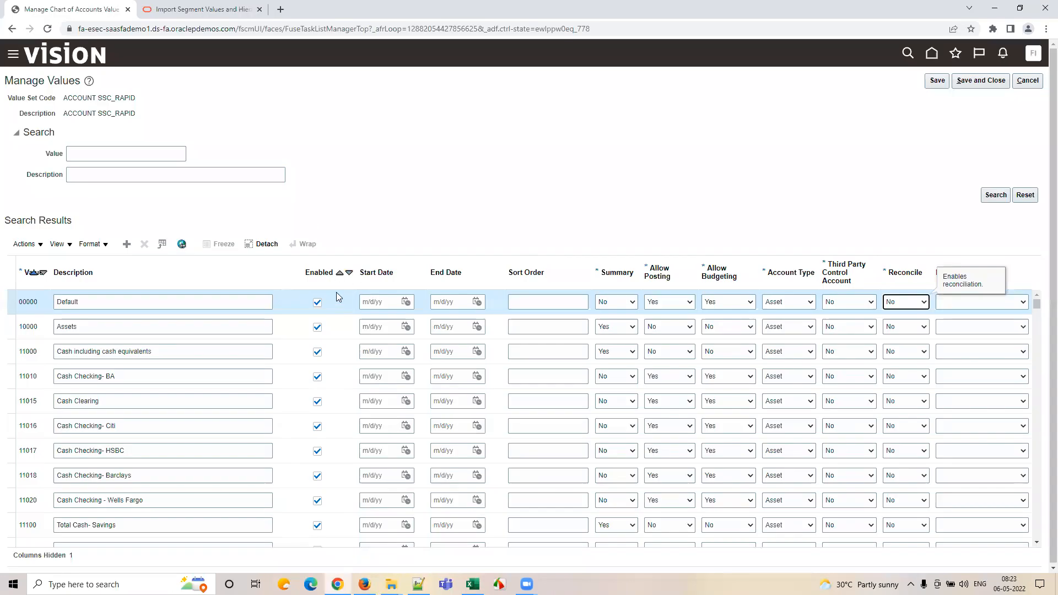
key(alt+Tab)
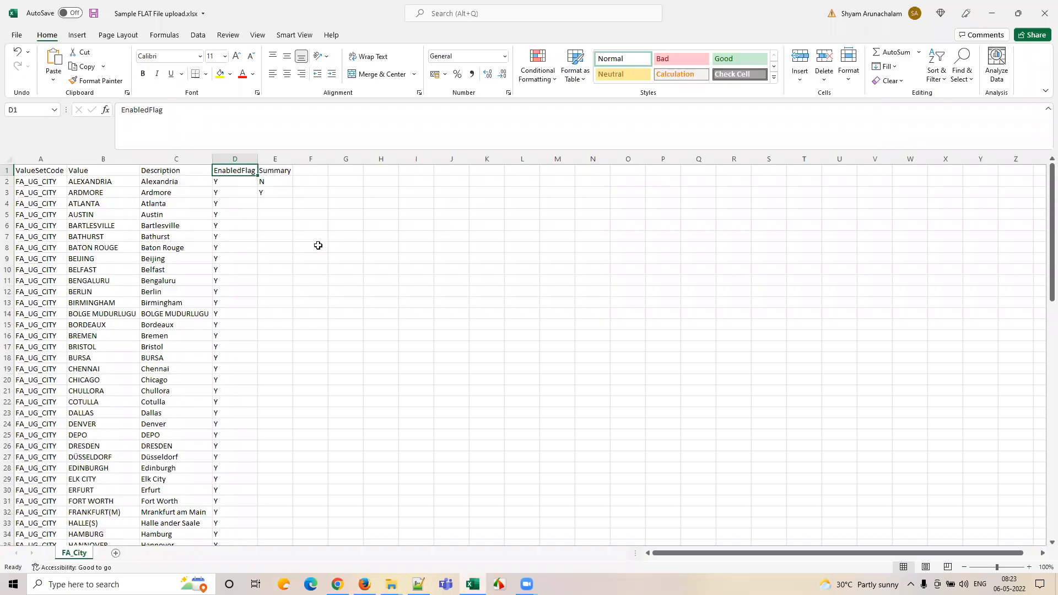
drag(20, 171, 227, 169)
click(227, 170)
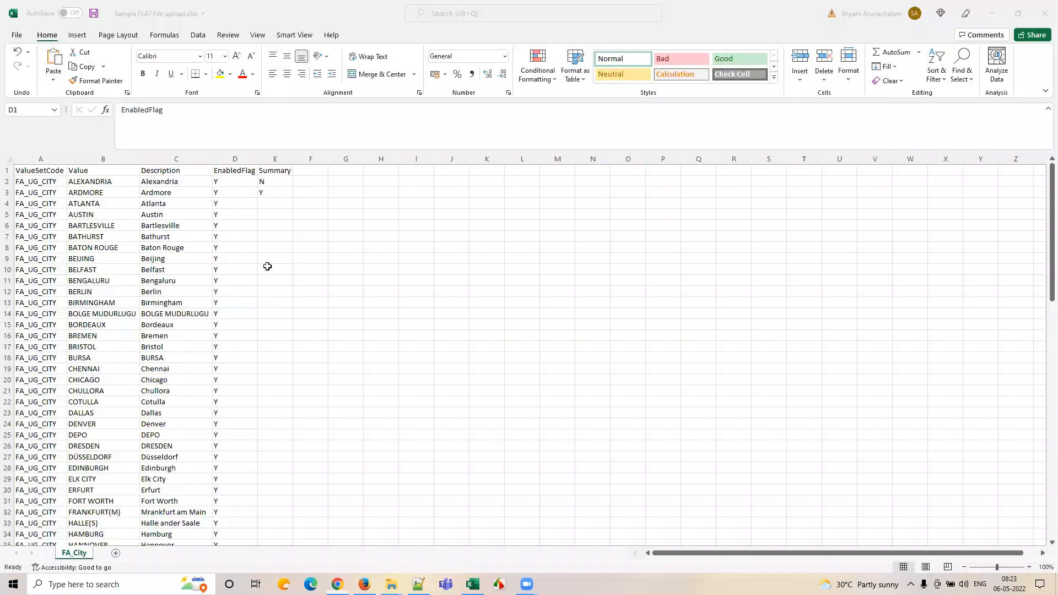
click(244, 174)
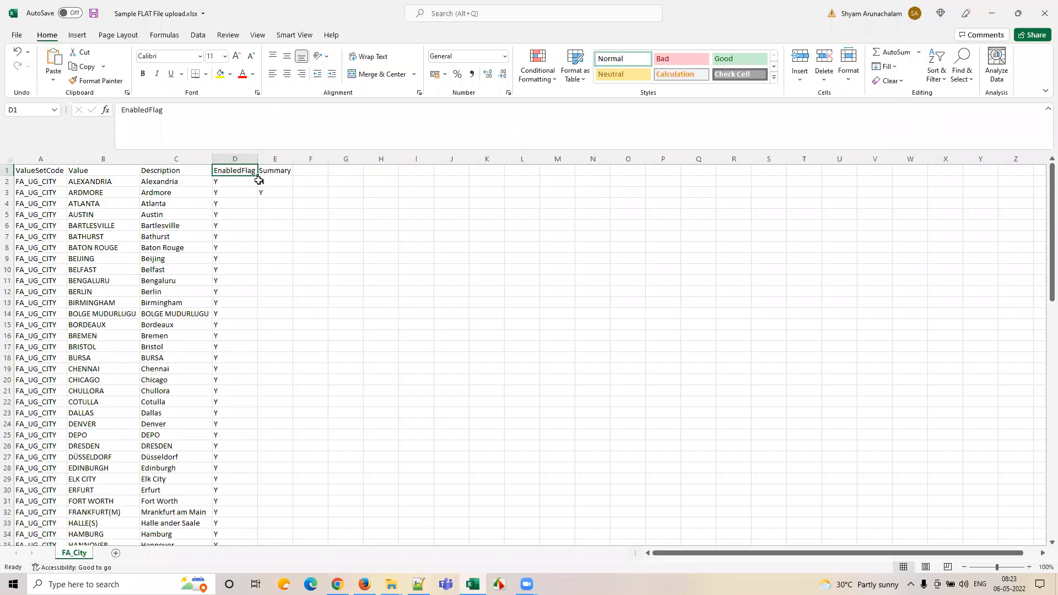
- Close the sample flat file workbook and open the Oracle Fusion Finance Setups List workbook from its folder
click(1045, 13)
click(529, 306)
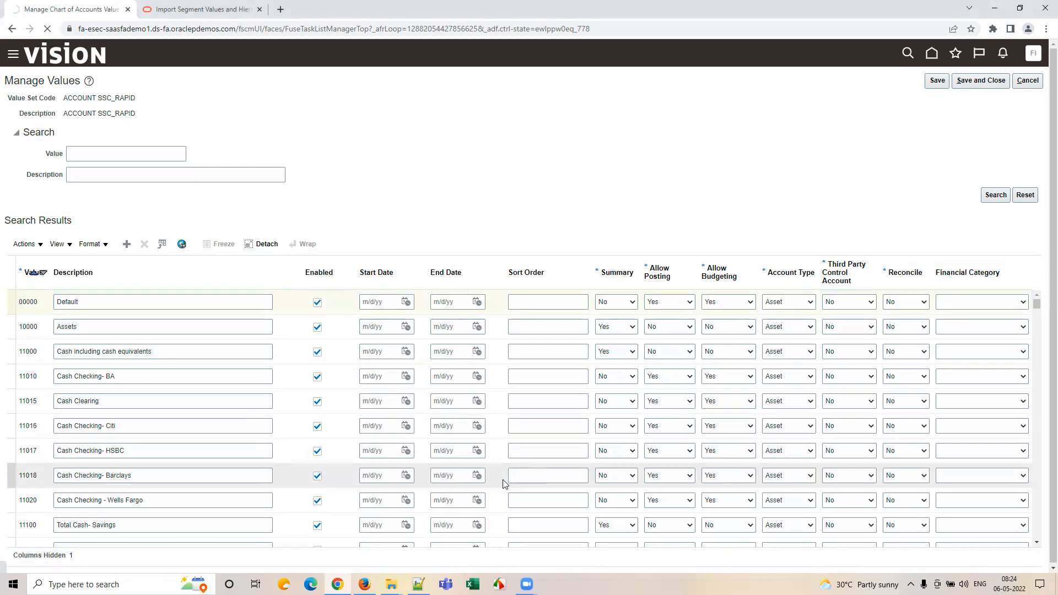
click(392, 584)
click(367, 543)
double_click(215, 120)
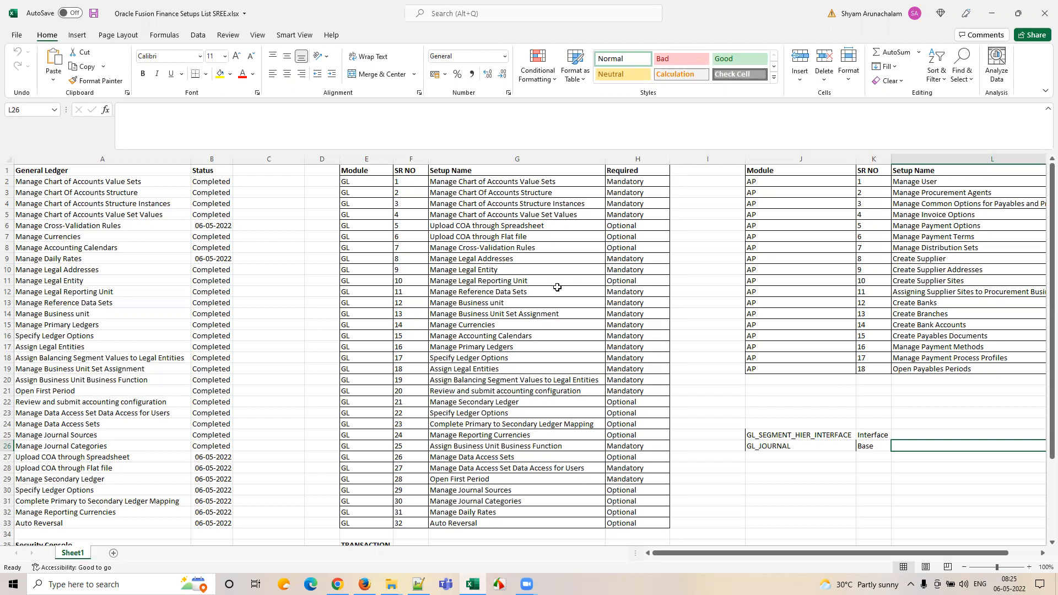
click(319, 254)
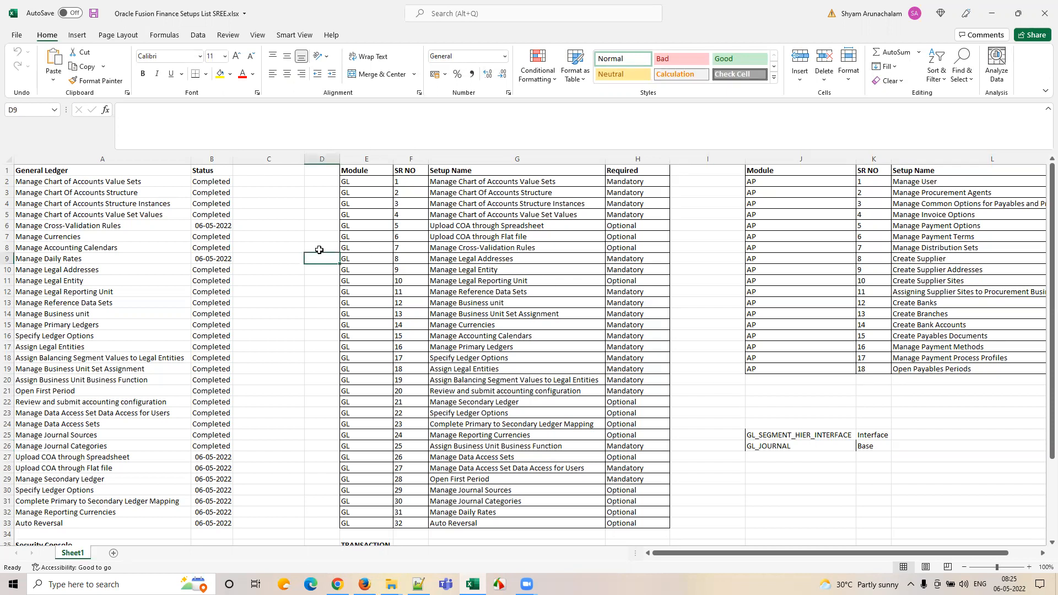
text(COA)
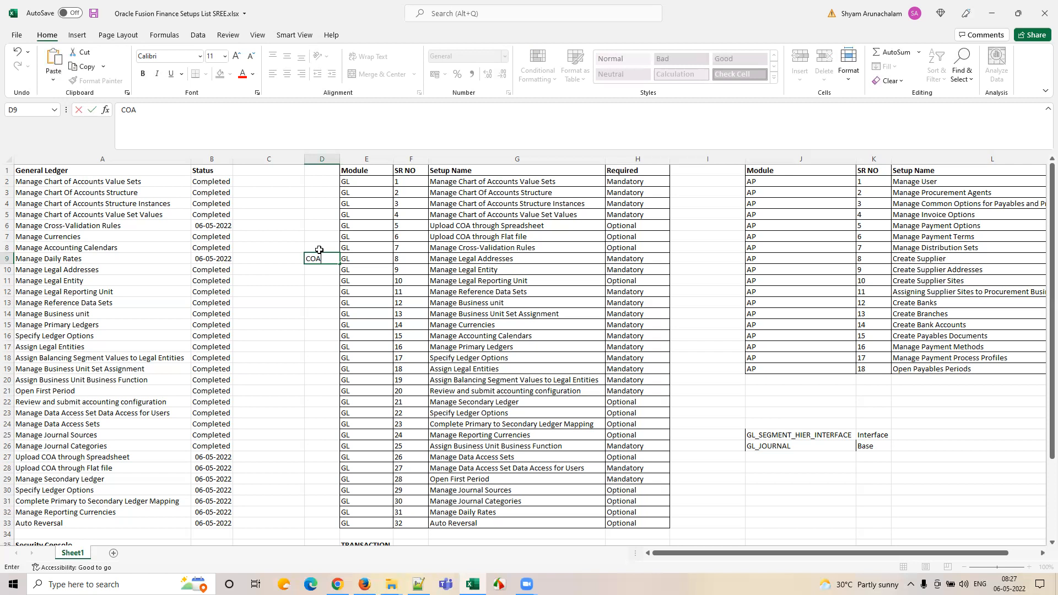
drag(326, 262, 297, 262)
click(317, 268)
click(316, 260)
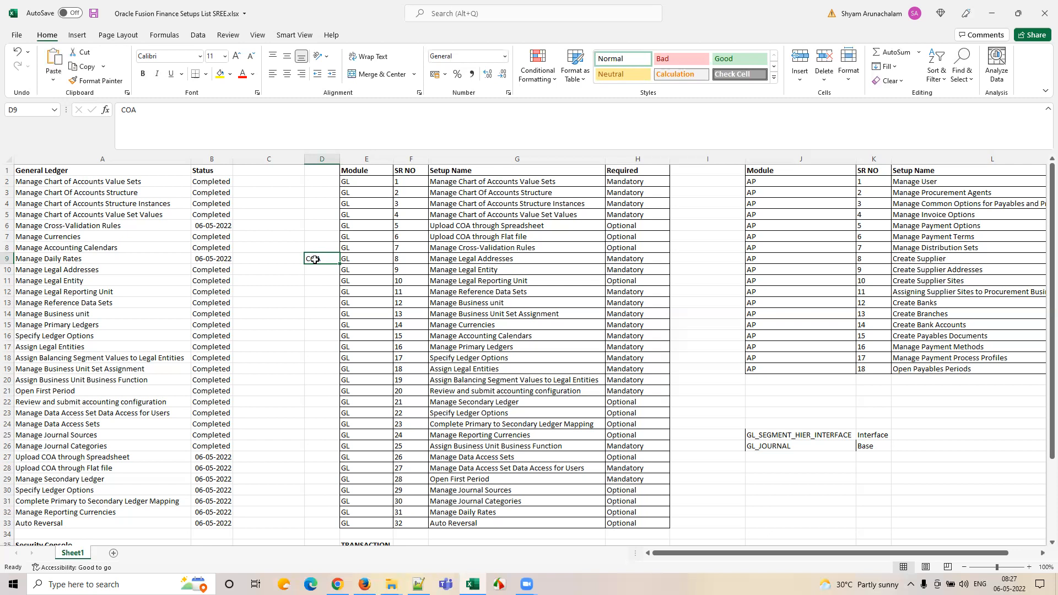
click(316, 270)
click(317, 257)
double_click(324, 256)
drag(327, 260, 238, 236)
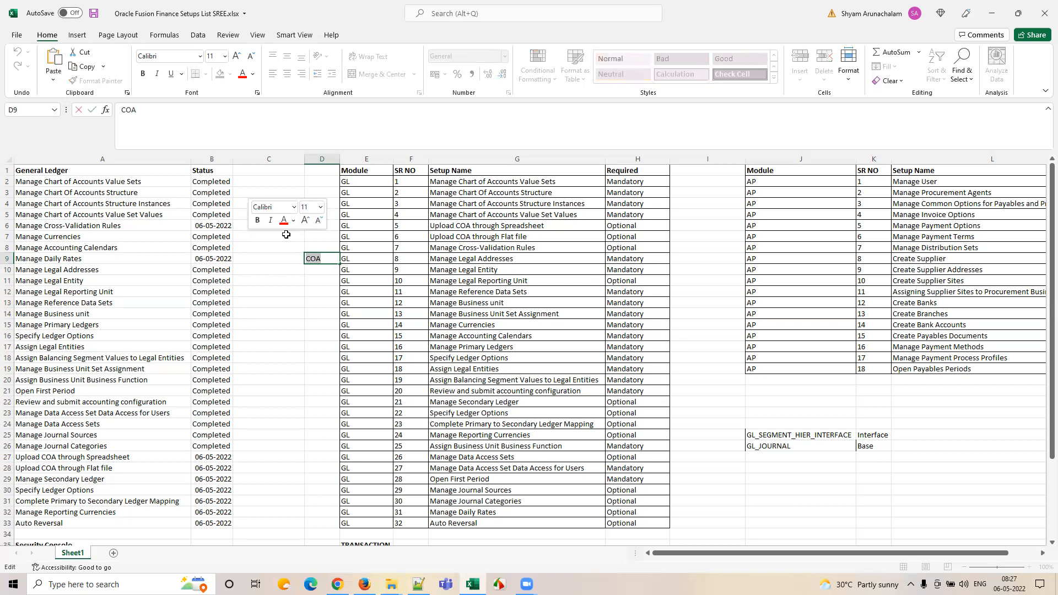
click(326, 274)
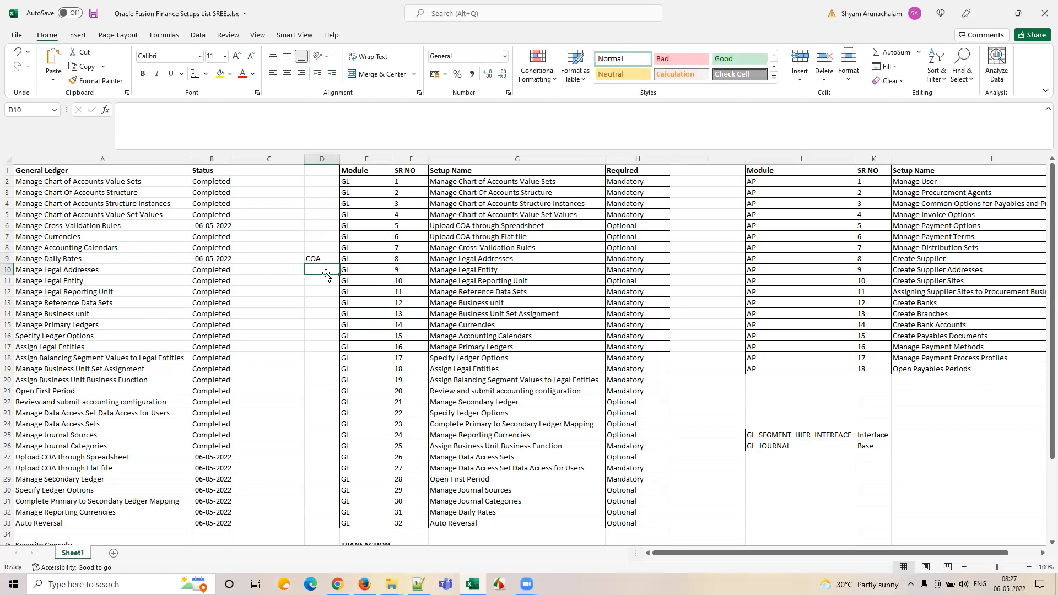
click(319, 257)
key(Delete)
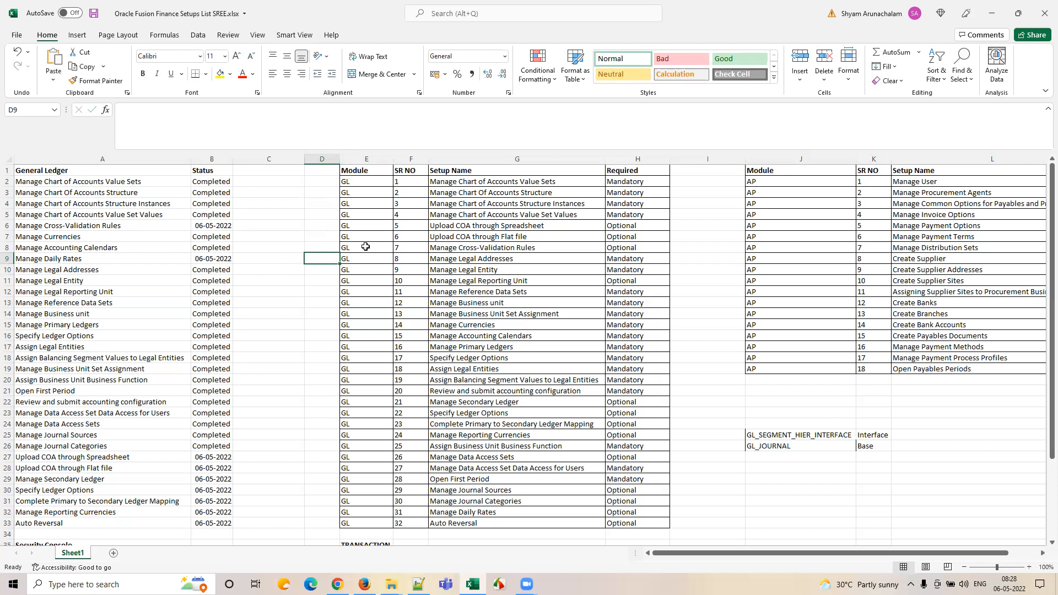
- Delete the interface and base table notes below the AP list, remove the borders from the J22:L28 area, and save
drag(769, 423, 933, 465)
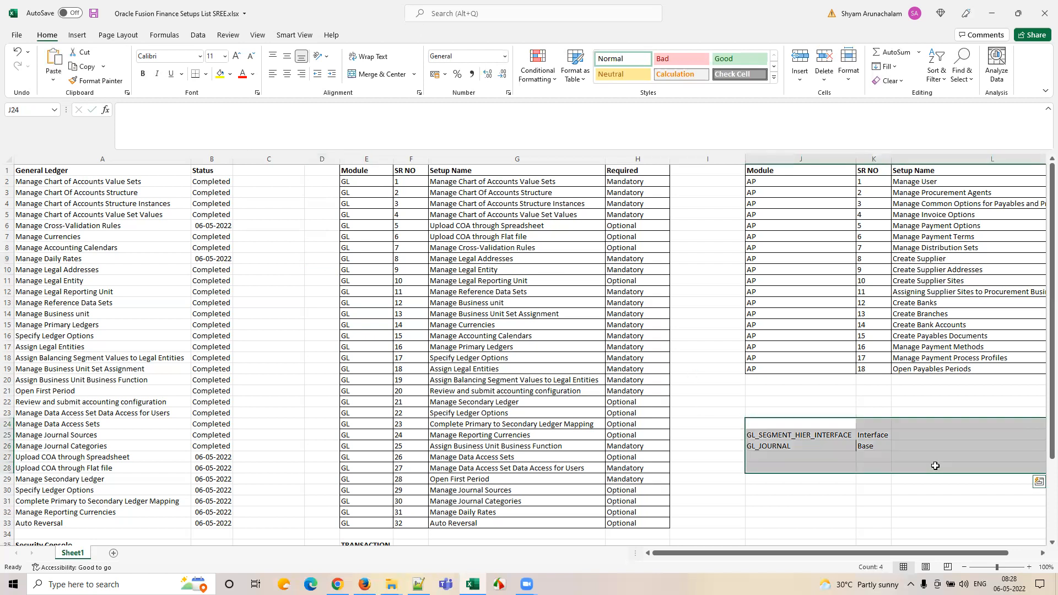
key(Delete)
key(End)
click(841, 445)
drag(761, 402, 937, 469)
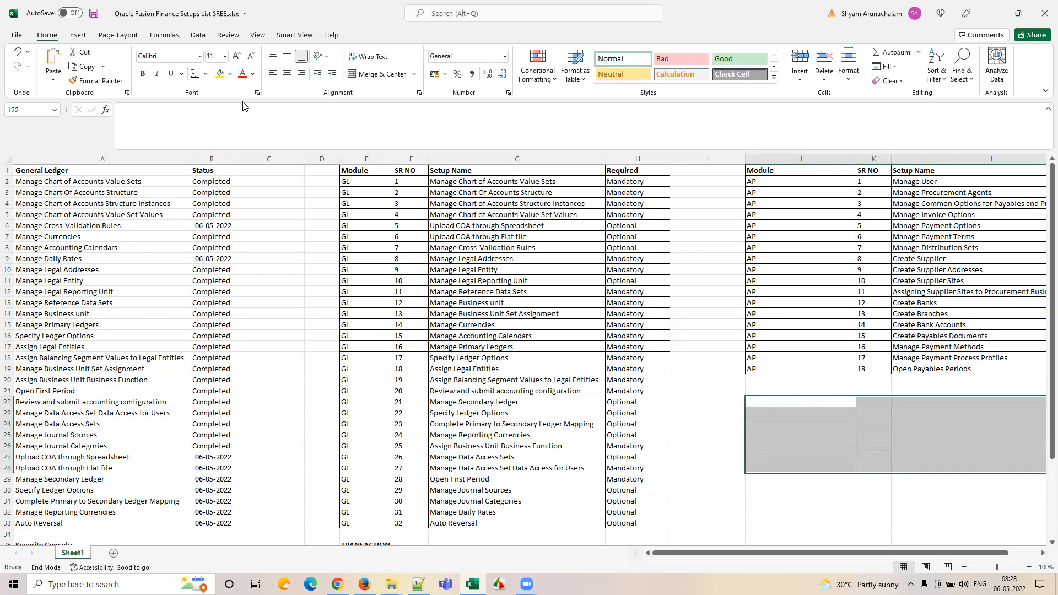
click(206, 74)
click(225, 168)
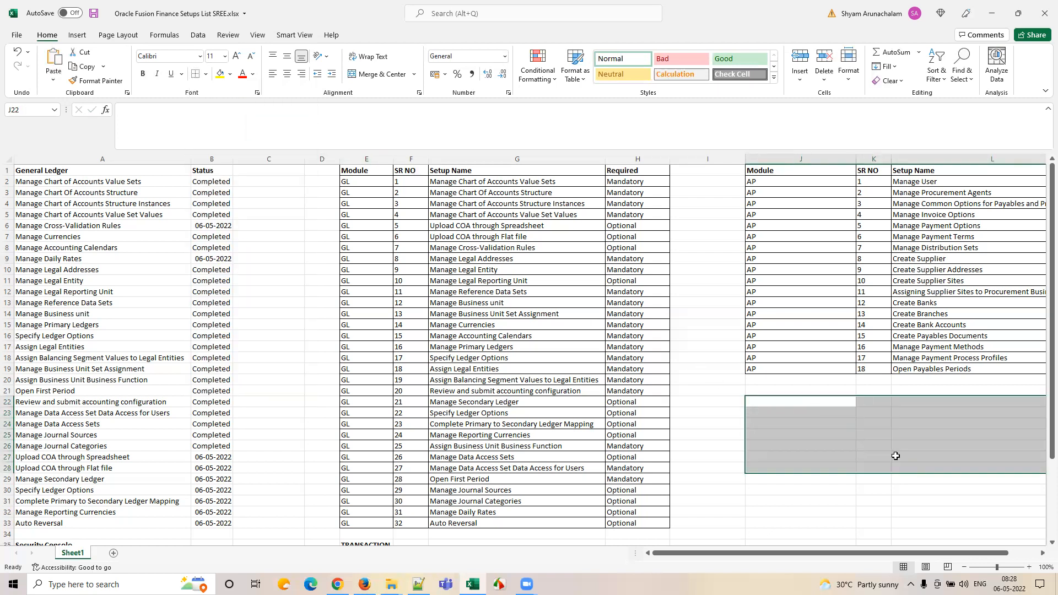
click(895, 456)
key(ctrl+s)
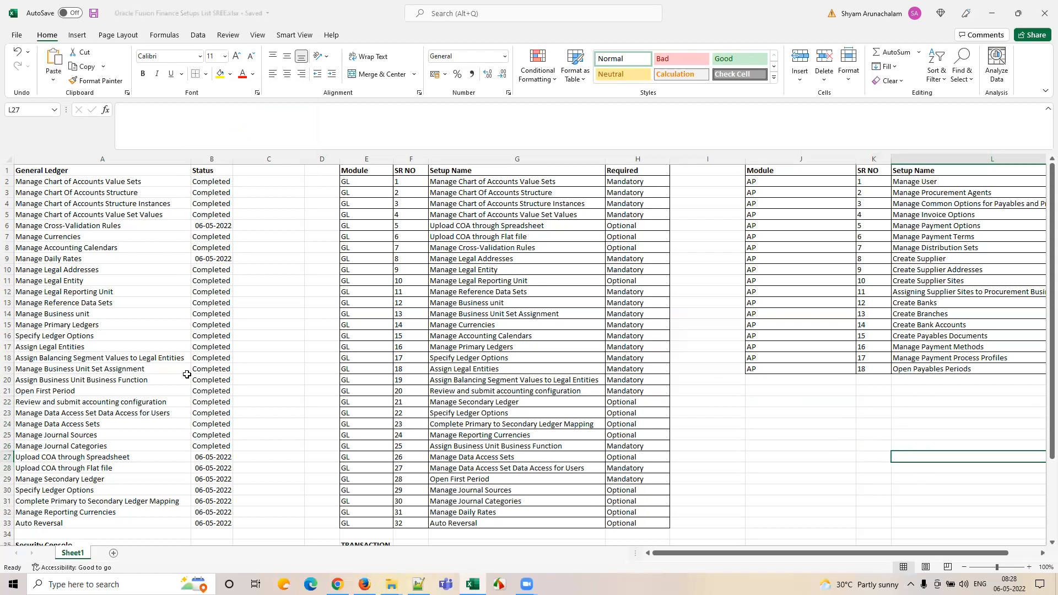
- Mark Upload COA through Spreadsheet and Upload COA through Flat file as Completed in the Status column, and save the workbook
click(203, 458)
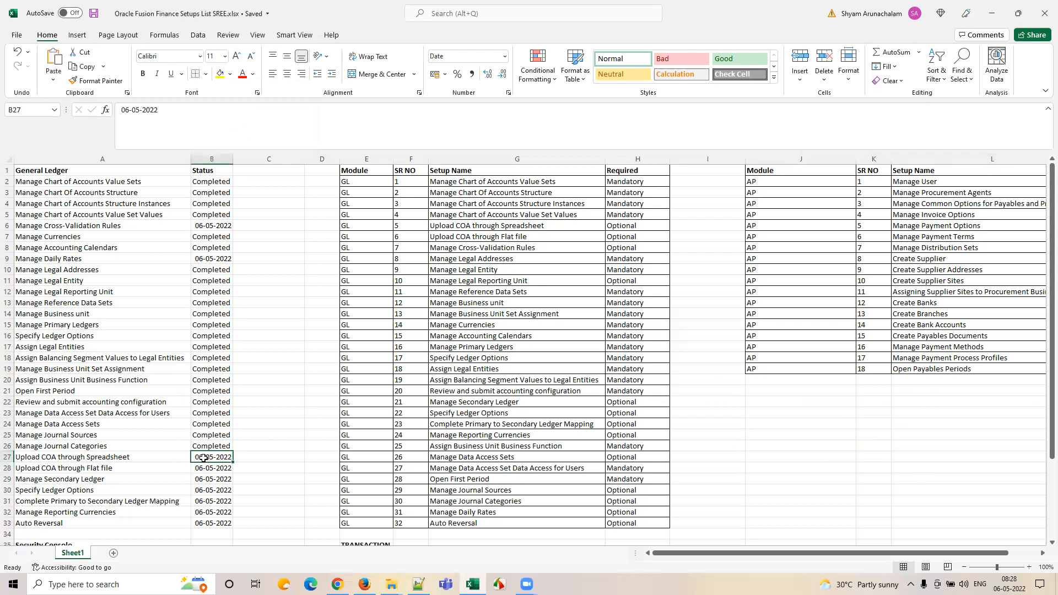
text(Completed)
click(213, 467)
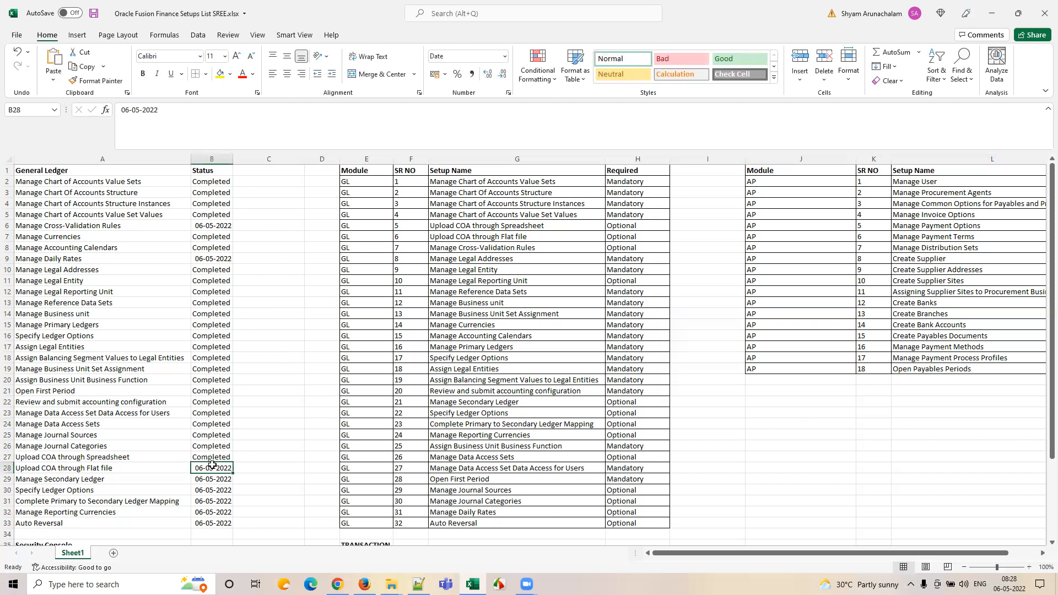
text(c)
click(150, 456)
click(161, 469)
click(211, 469)
key(ctrl+s)
- Switch to Oracle Fusion in the browser, open Setup and Maintenance, and choose the Financials setup
drag(213, 480, 212, 512)
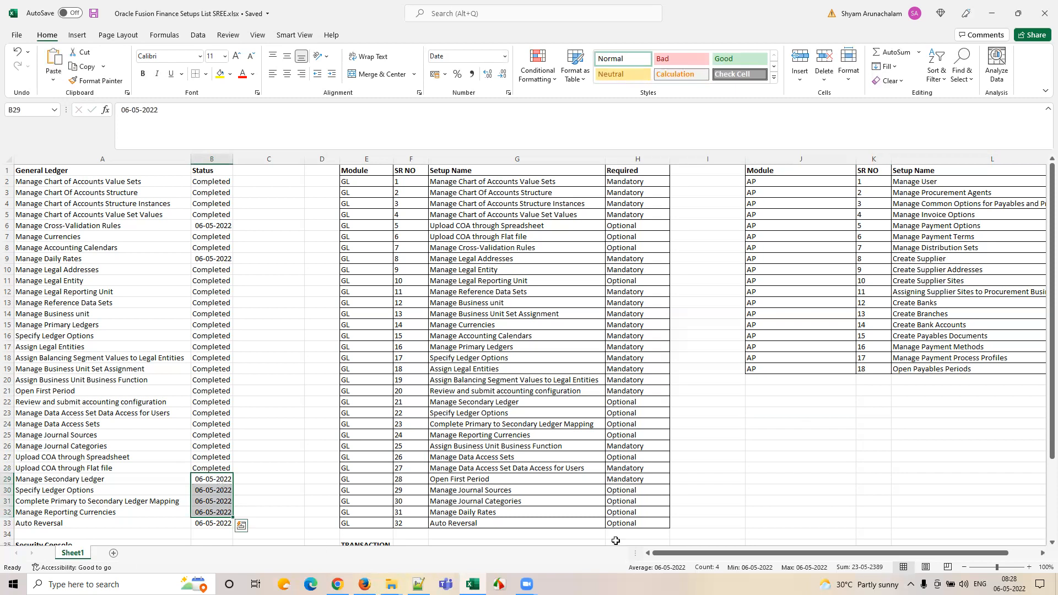
mouse_move(1010, 584)
click(338, 584)
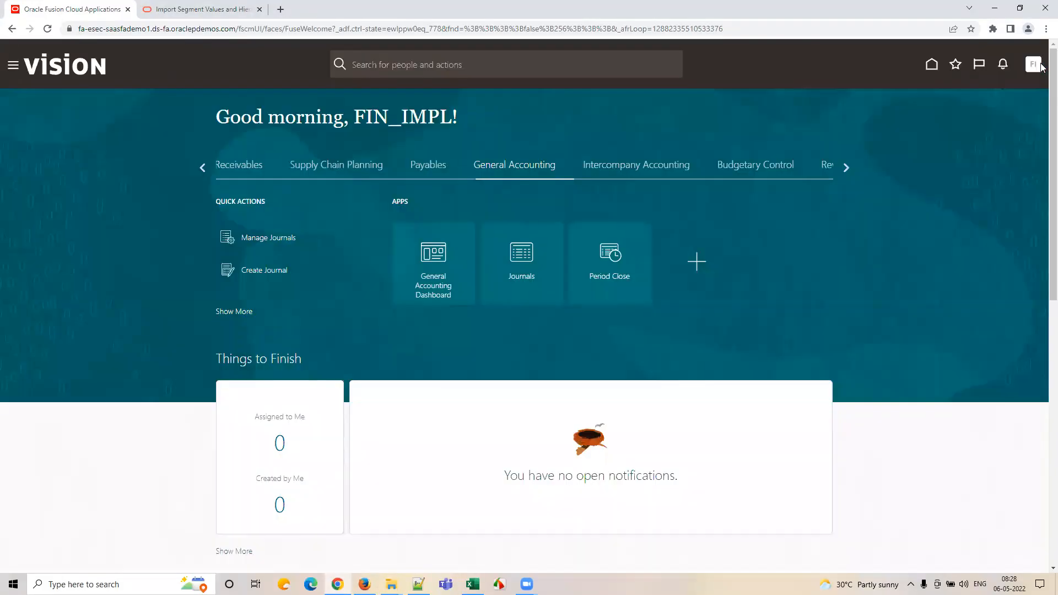
click(1033, 66)
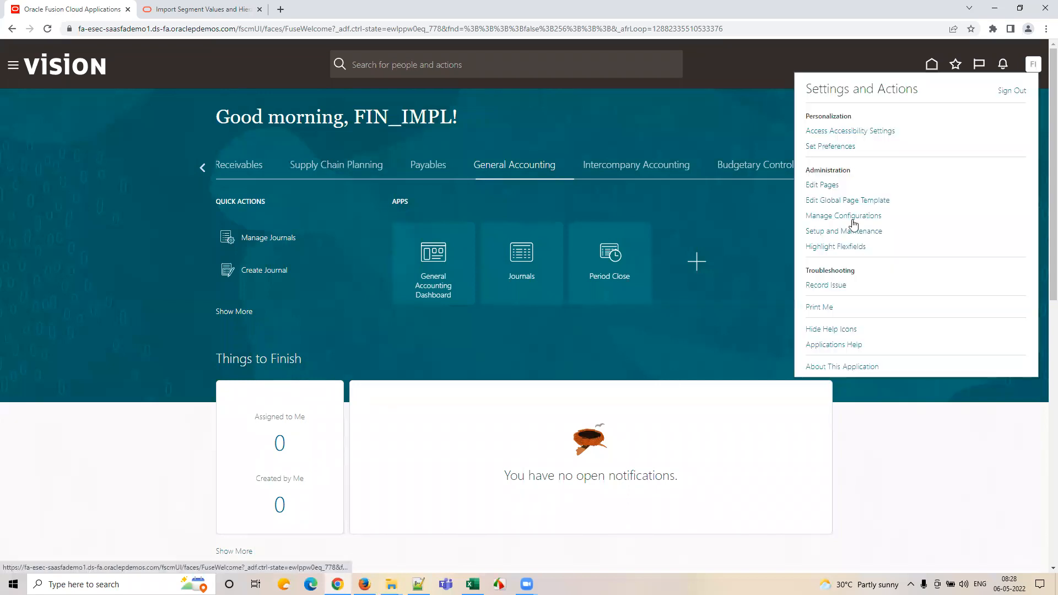
click(846, 232)
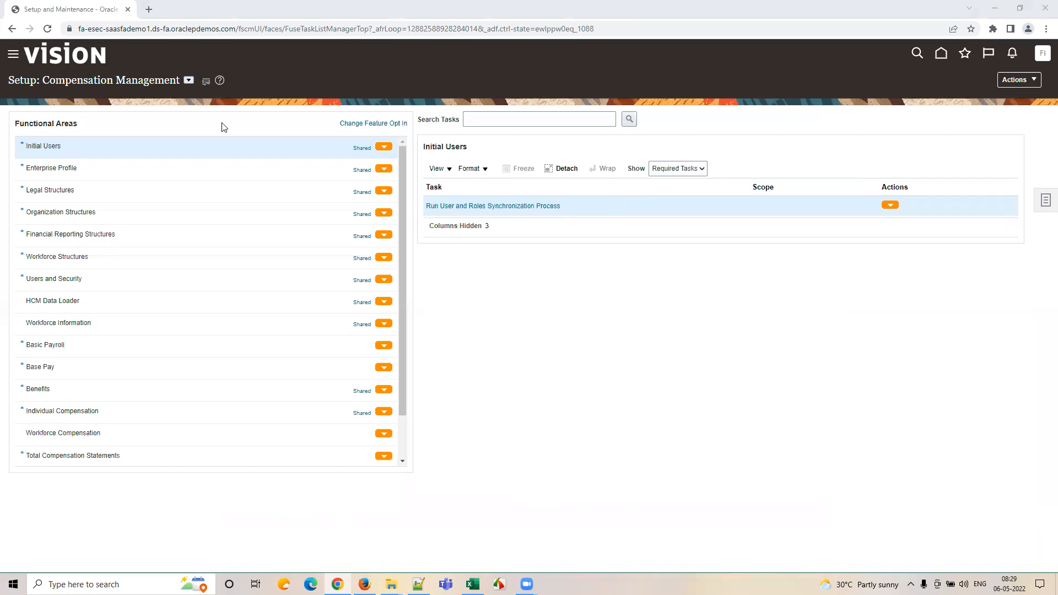
click(188, 80)
click(225, 154)
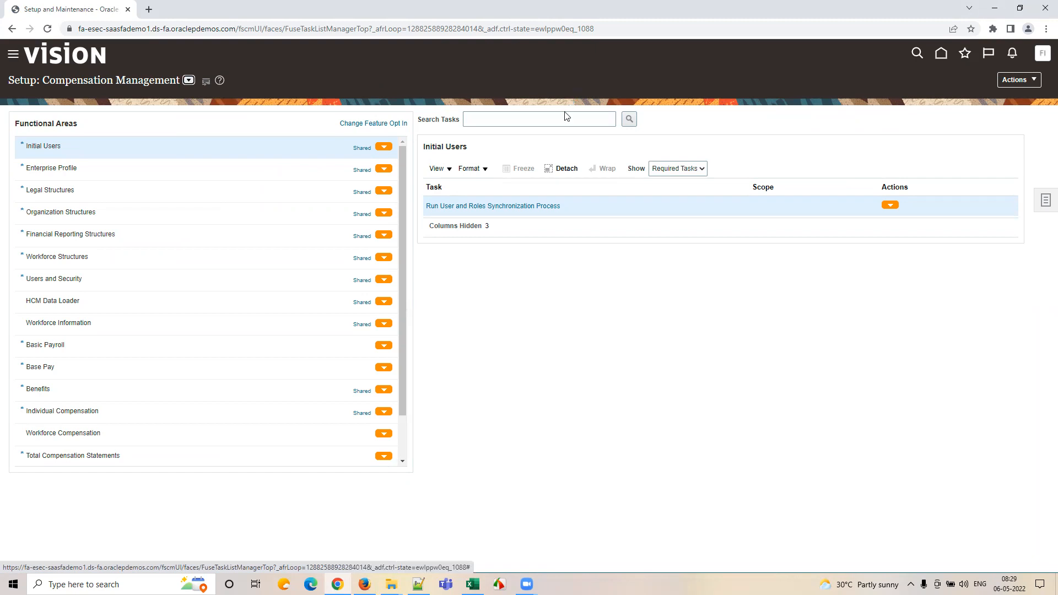
- Search the setup tasks for "Seconda" and show the Manage Secondary Ledgers task in the General Ledger task list
click(524, 118)
text(Seconda)
key(Return)
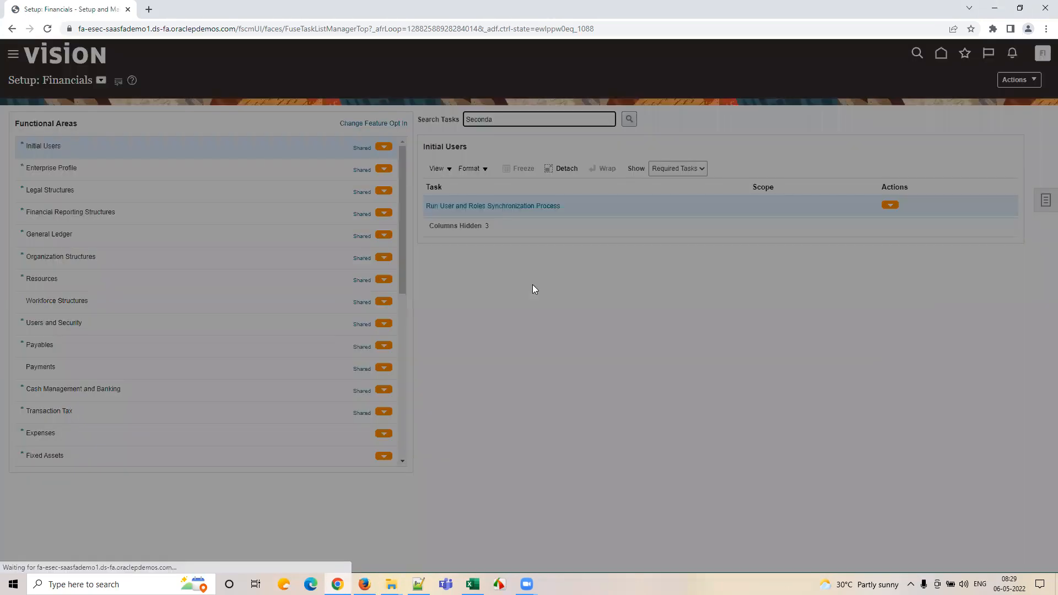
click(425, 301)
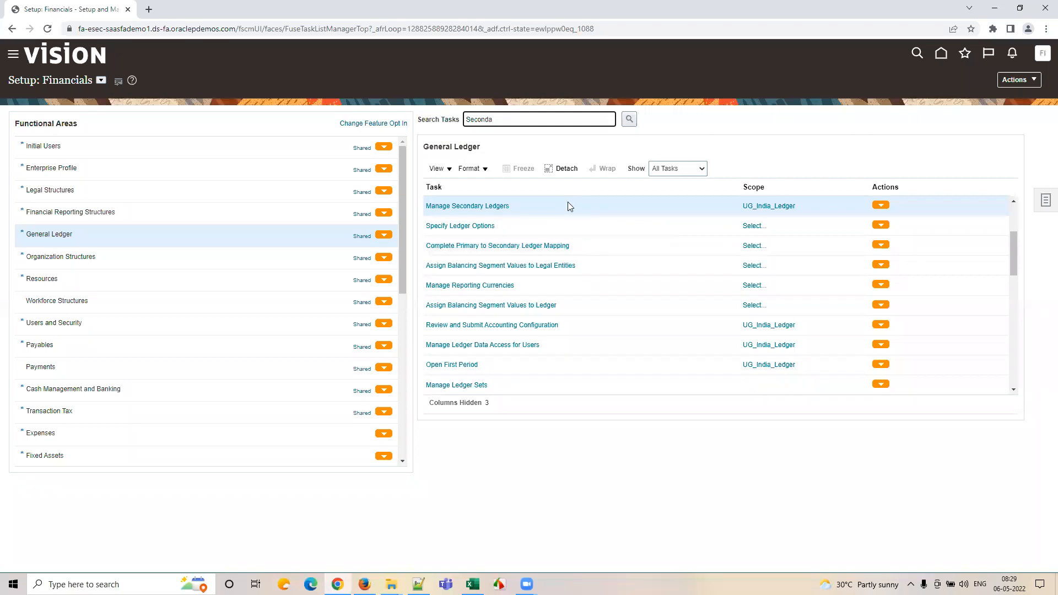
- Check the Manage Secondary Ledger and Specify Ledger Options entries in the setups list workbook
click(473, 584)
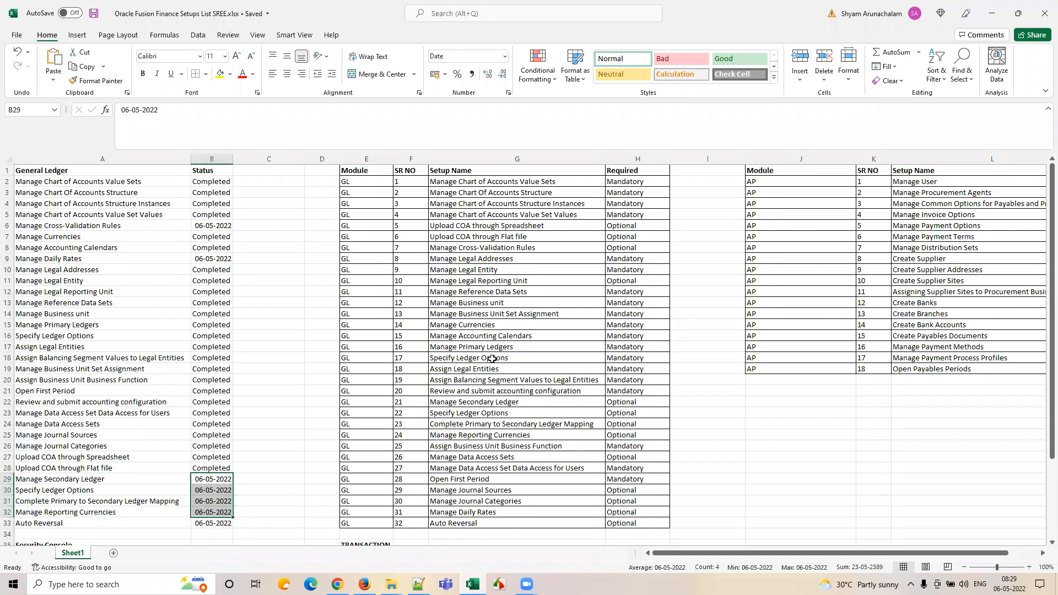
click(472, 413)
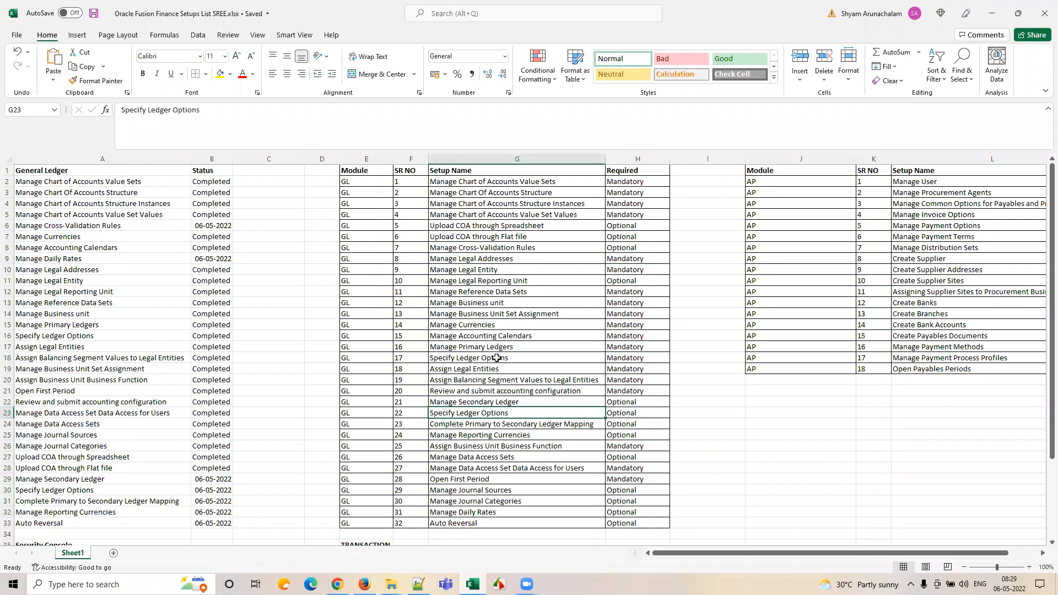
click(491, 402)
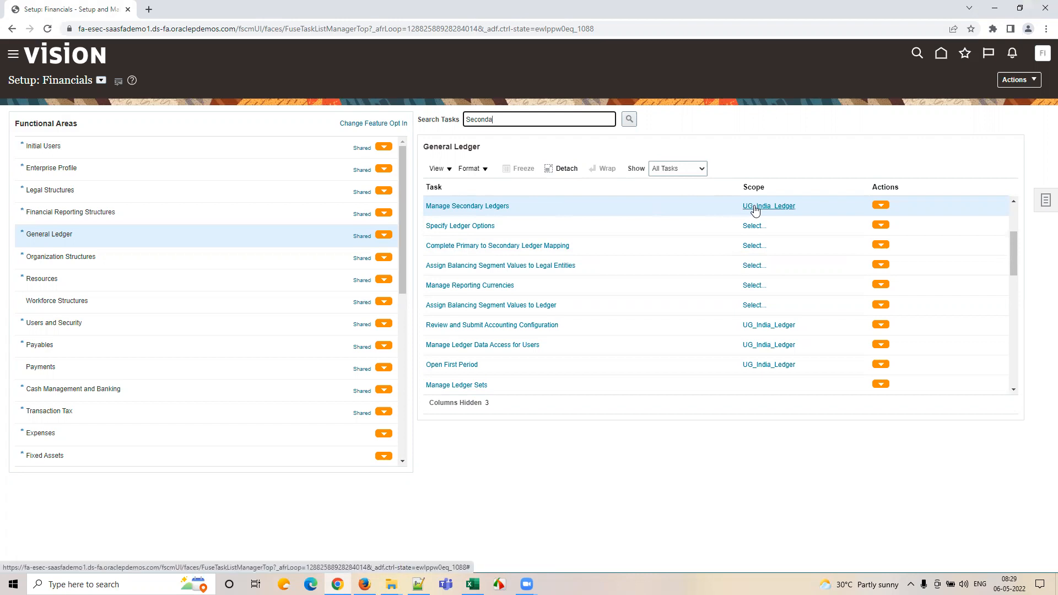
- Open the Manage Secondary Ledgers task for UG_India_Ledger and start creating a new secondary ledger
click(436, 207)
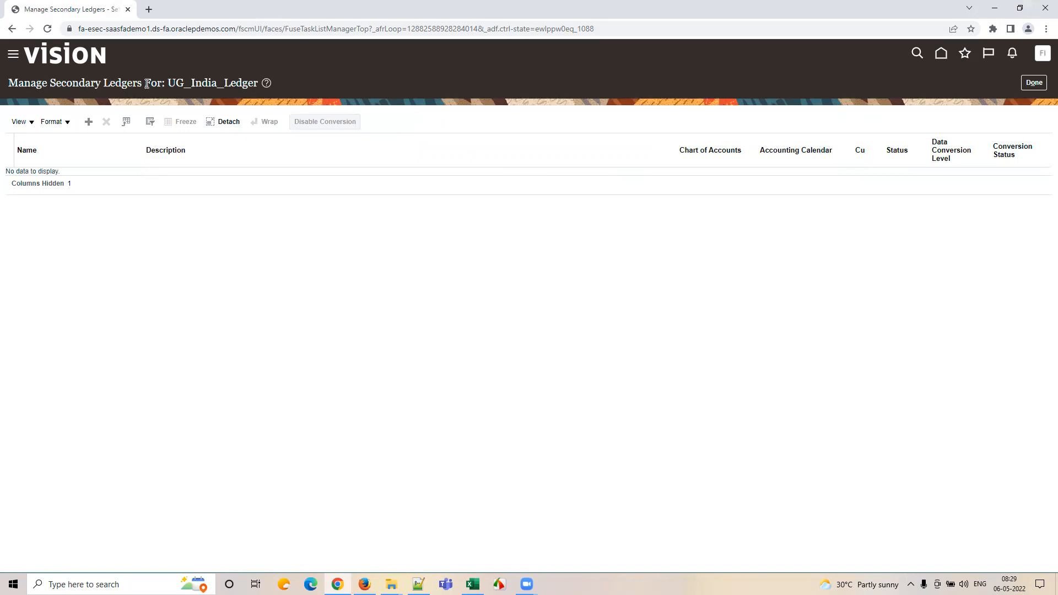
drag(170, 81, 258, 82)
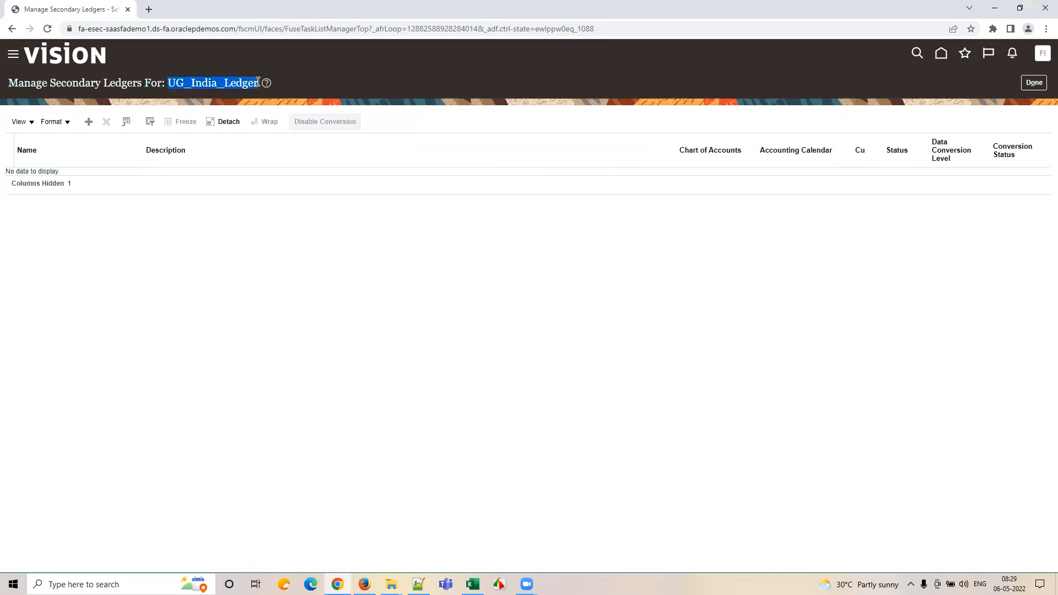
click(108, 227)
click(87, 122)
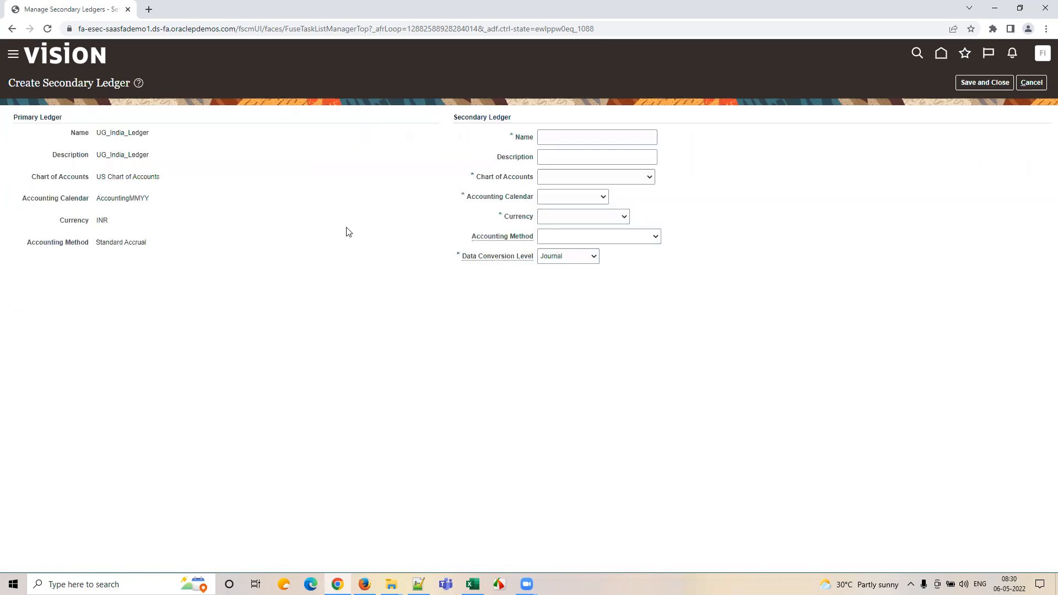
- Enter UG_India_SL_USD as both the name and the description of the secondary ledger
click(556, 136)
text(UG_)
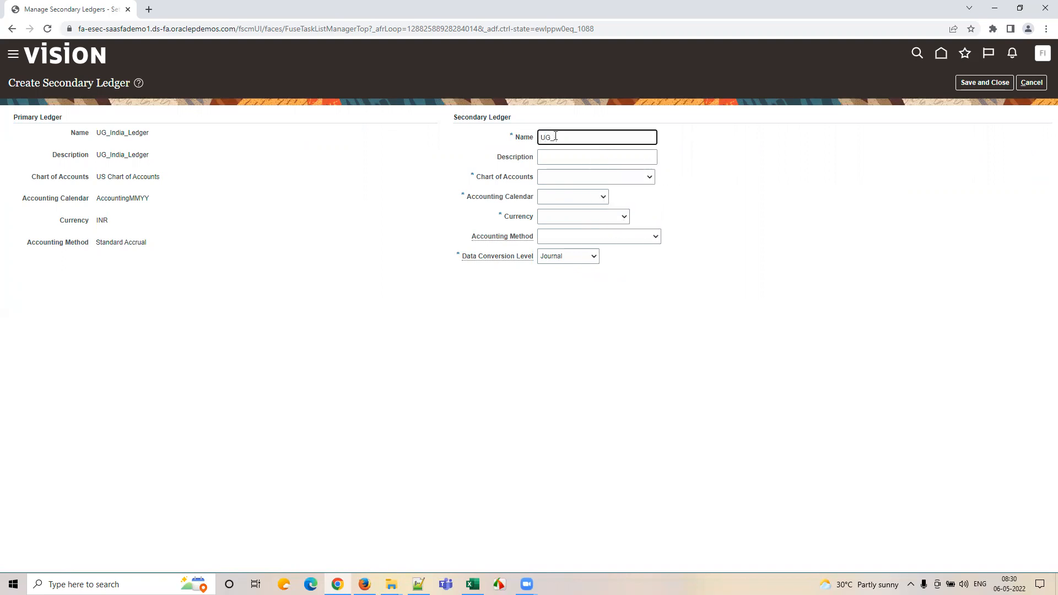
text(India_SL_)
double_click(561, 139)
click(608, 138)
double_click(609, 138)
key(ctrl+c)
key(Tab)
key(ctrl+v)
click(743, 166)
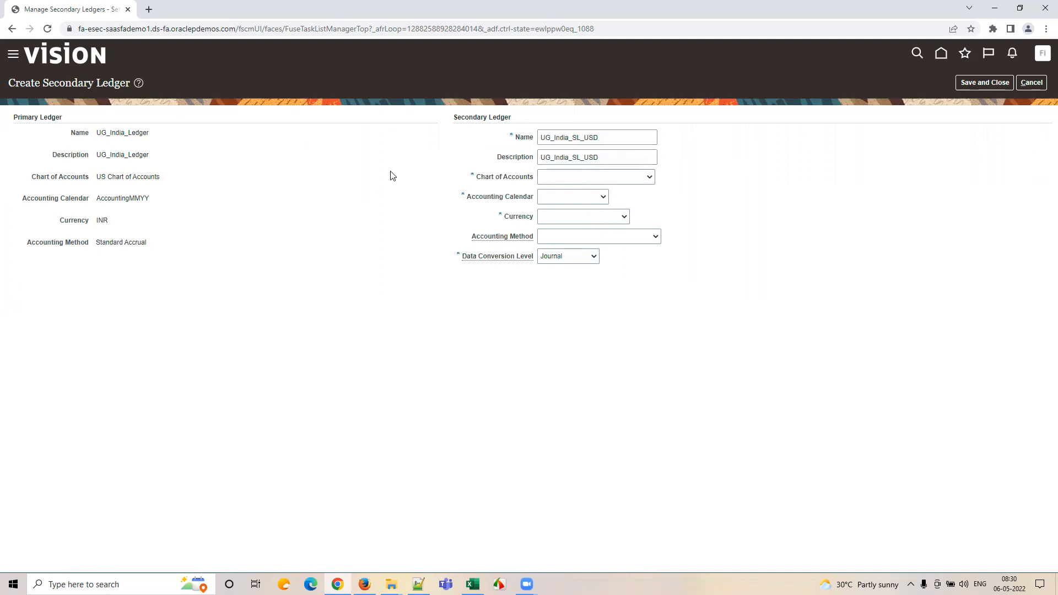
- Set the secondary ledger's chart of accounts to US Chart of Accounts and its accounting calendar to US Federal
click(565, 177)
text(US Chart of Accounts)
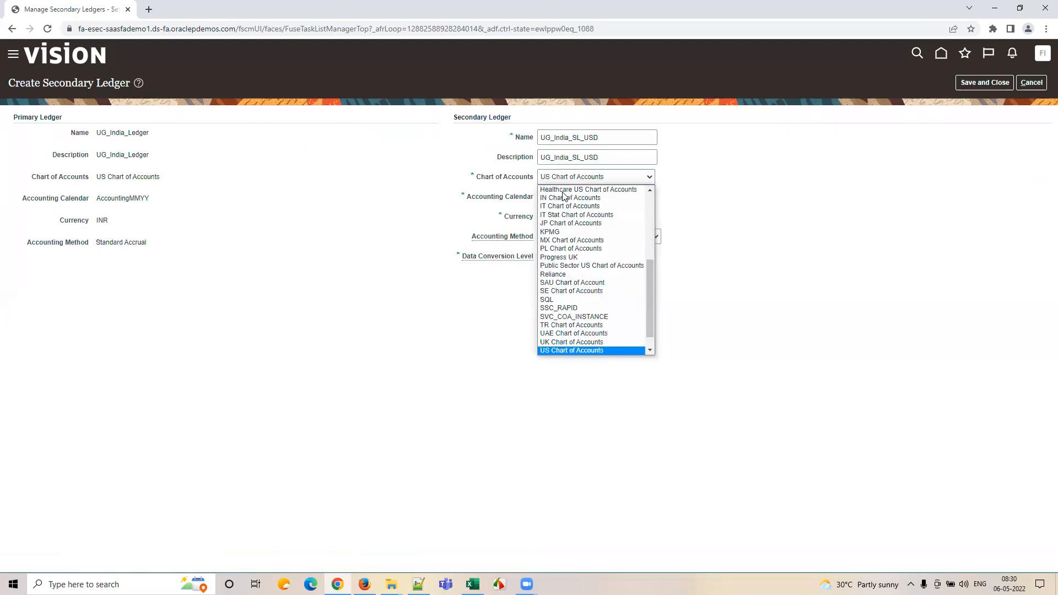
key(Return)
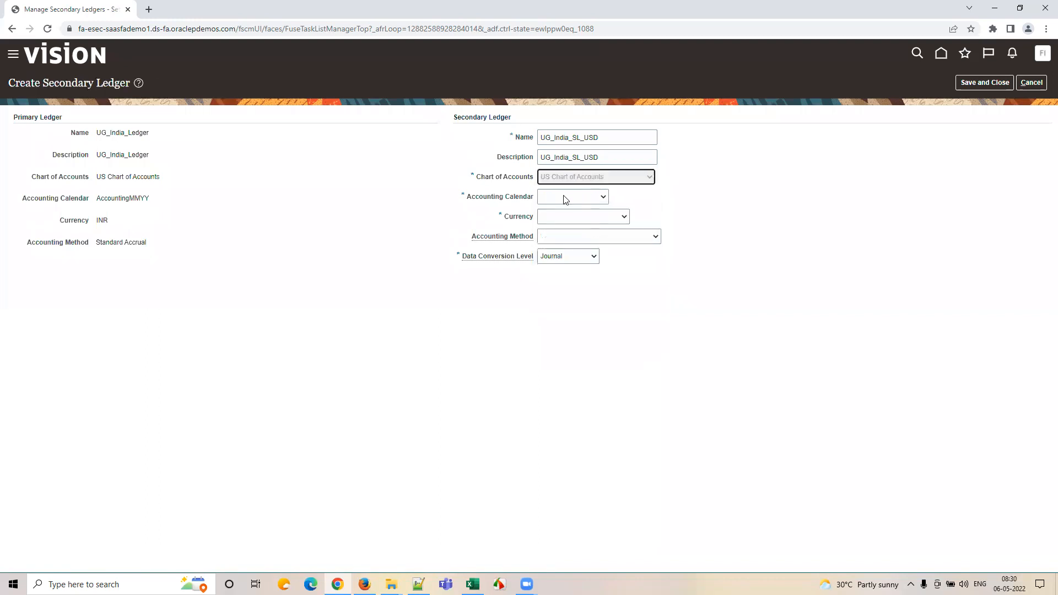
click(565, 198)
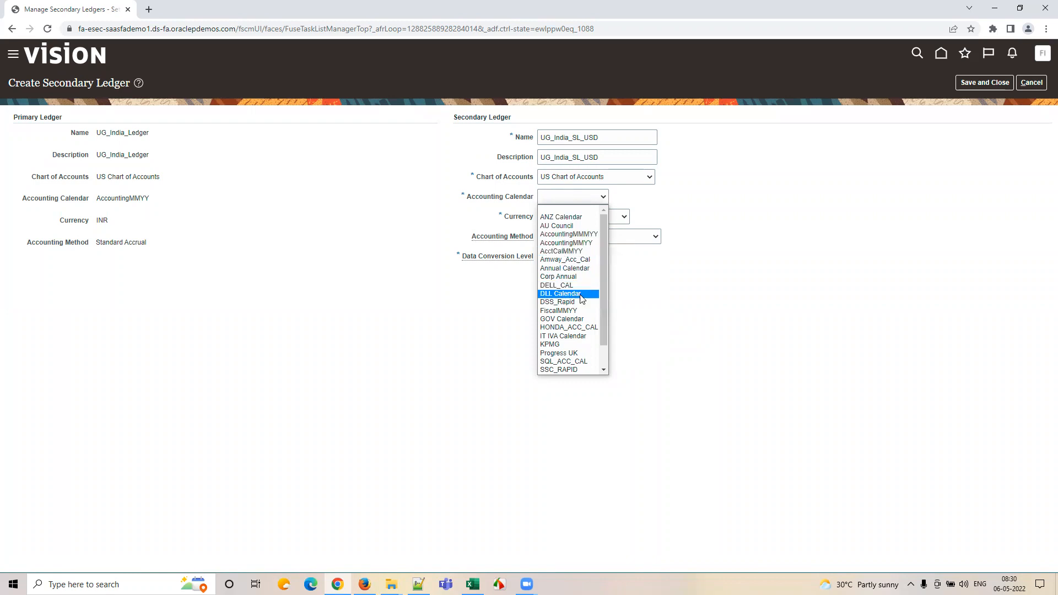
scroll(578, 353, down, 2)
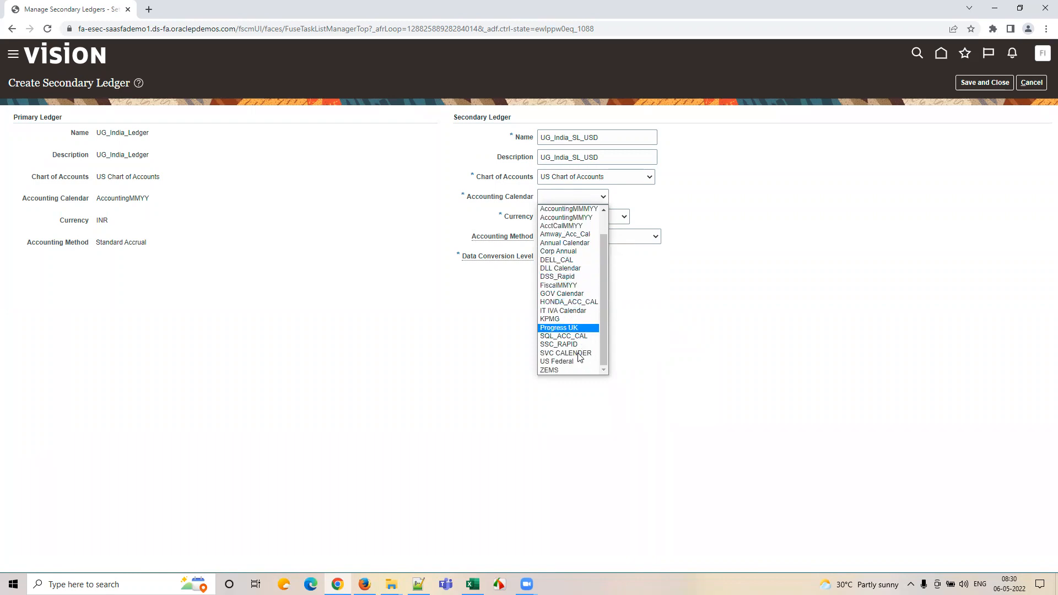
click(576, 361)
- Set the secondary ledger's currency to USD - US Dollar and its accounting method to Standard Accrual
click(556, 218)
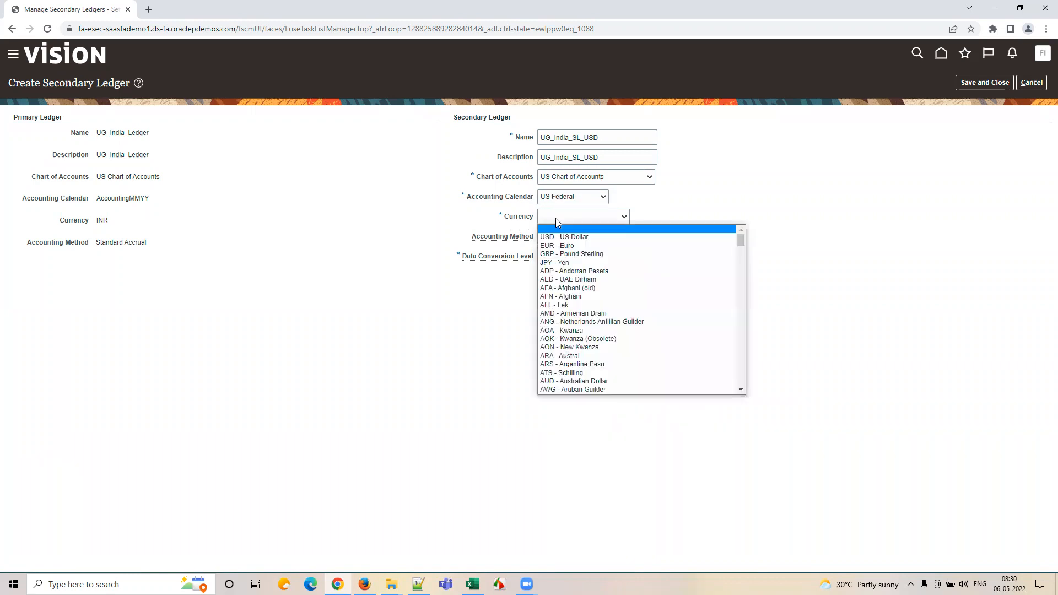
click(562, 235)
click(561, 239)
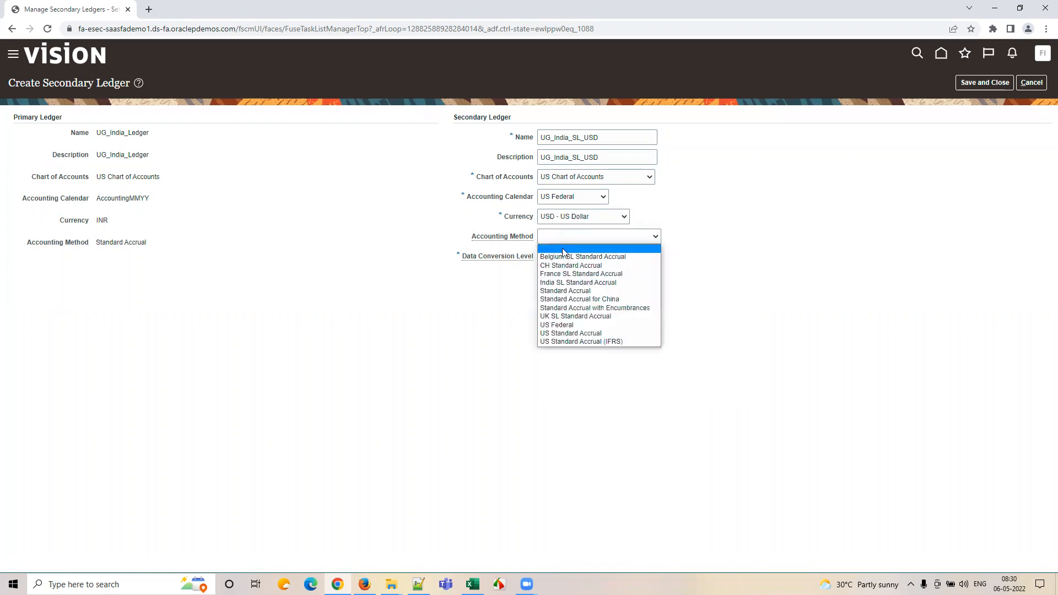
click(564, 292)
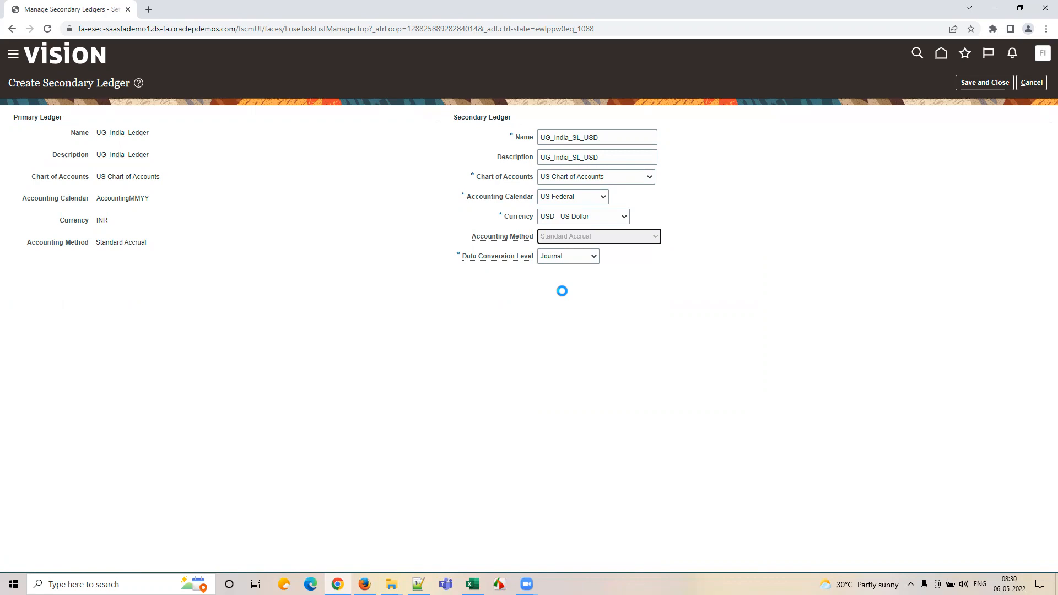
- Choose Journal as the data conversion level and try to save the secondary ledger with the Standard Accrual accounting method
click(565, 258)
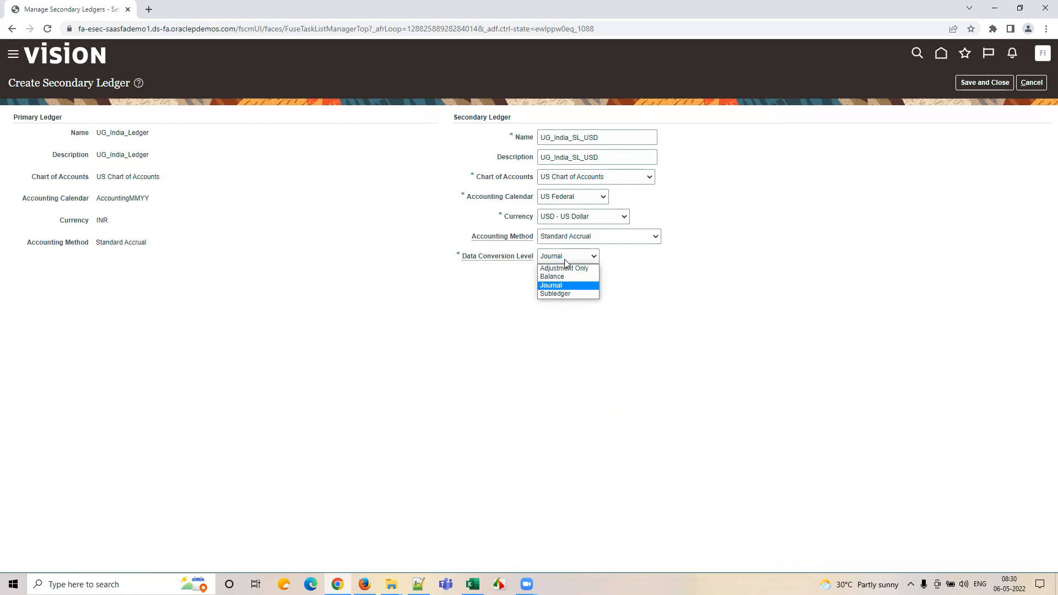
click(563, 289)
click(549, 312)
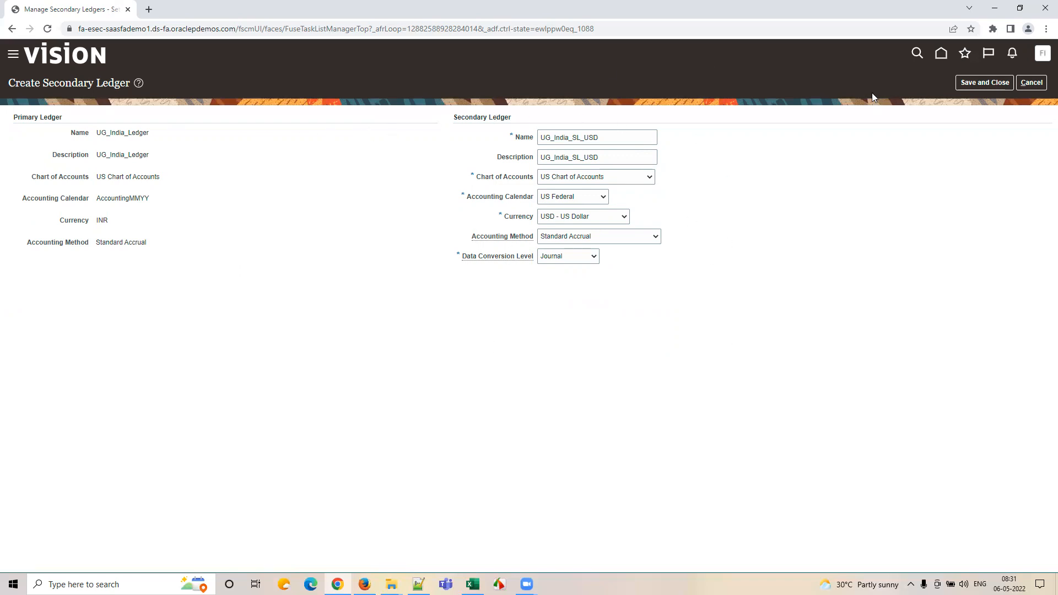
click(975, 84)
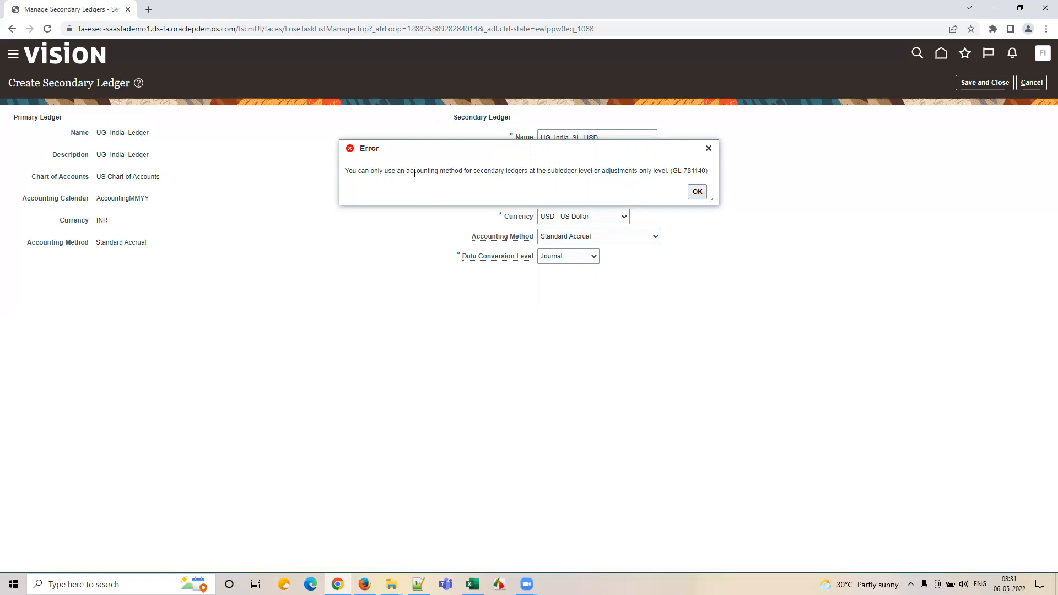
click(698, 192)
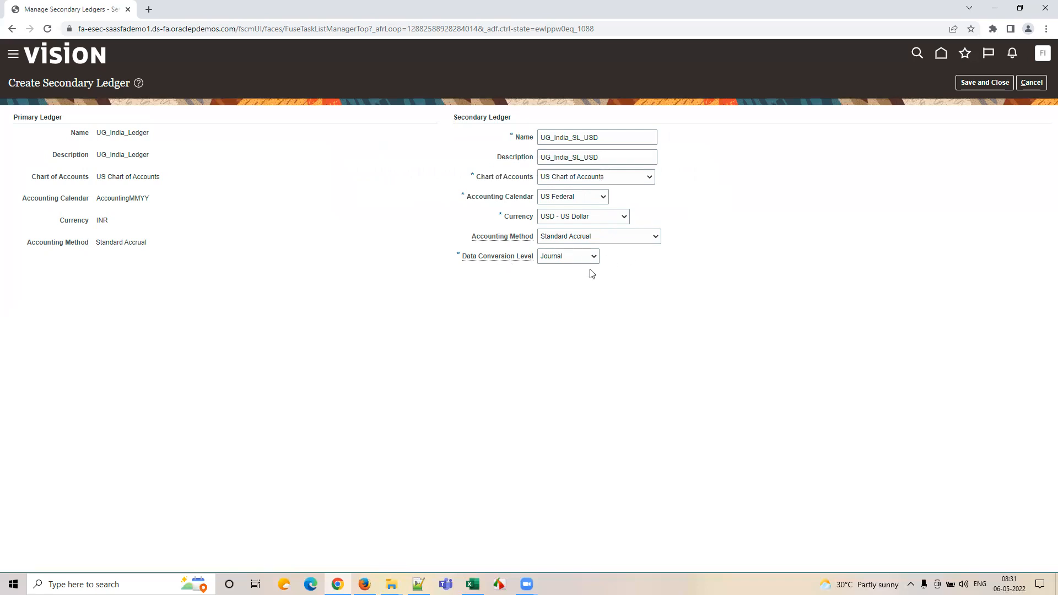
- Try Subledger as the data conversion level and return it to Journal
click(574, 257)
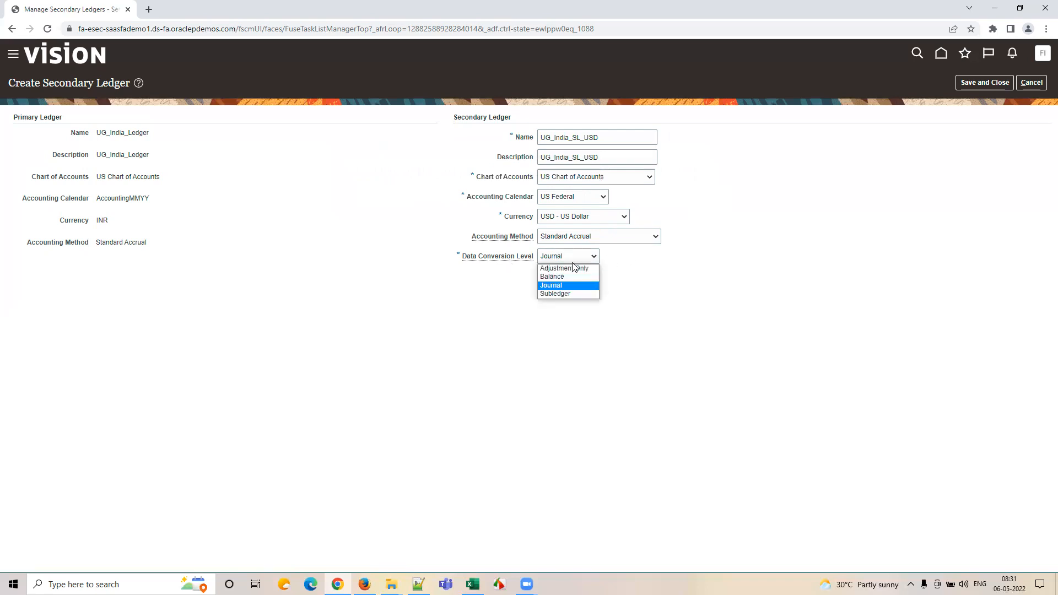
click(678, 257)
click(565, 240)
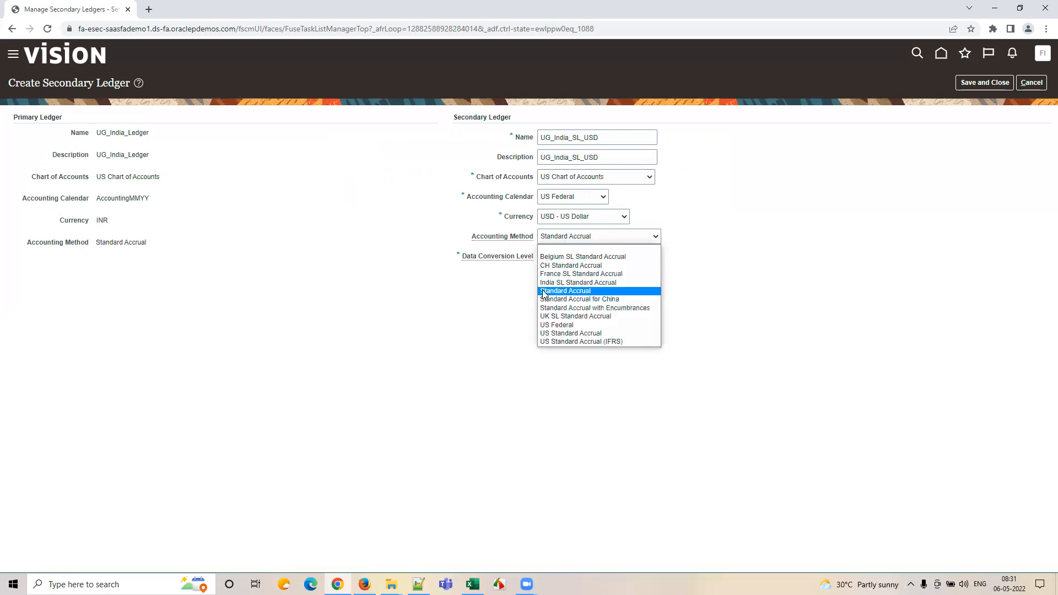
click(512, 276)
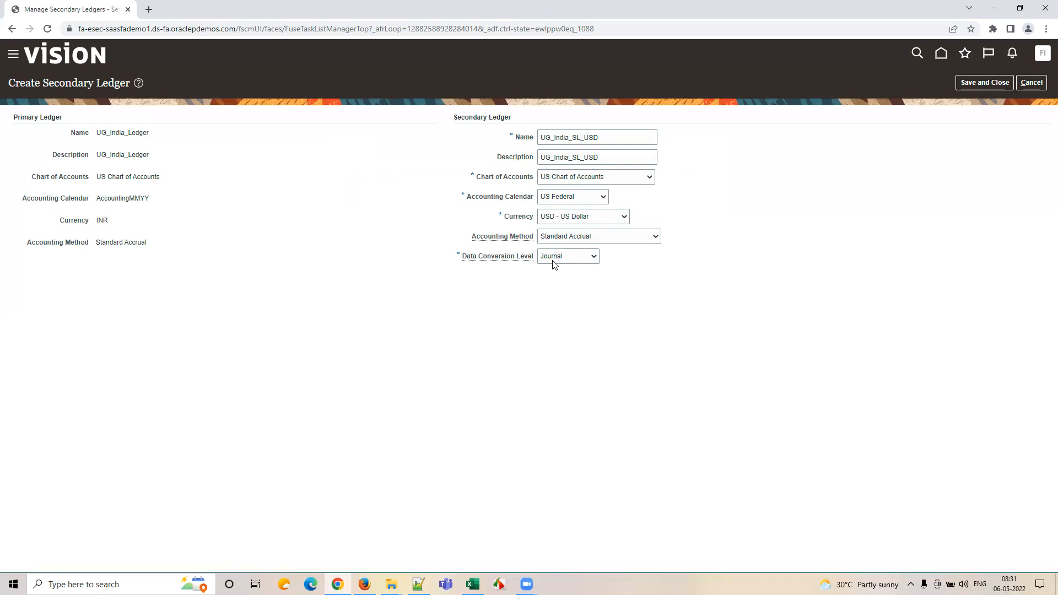
click(582, 261)
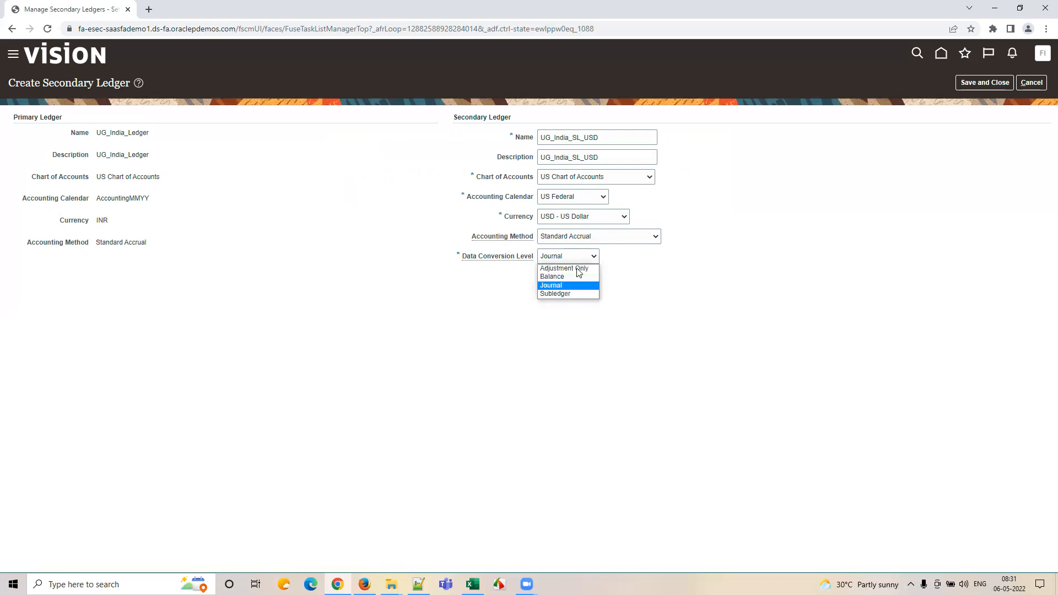
click(568, 293)
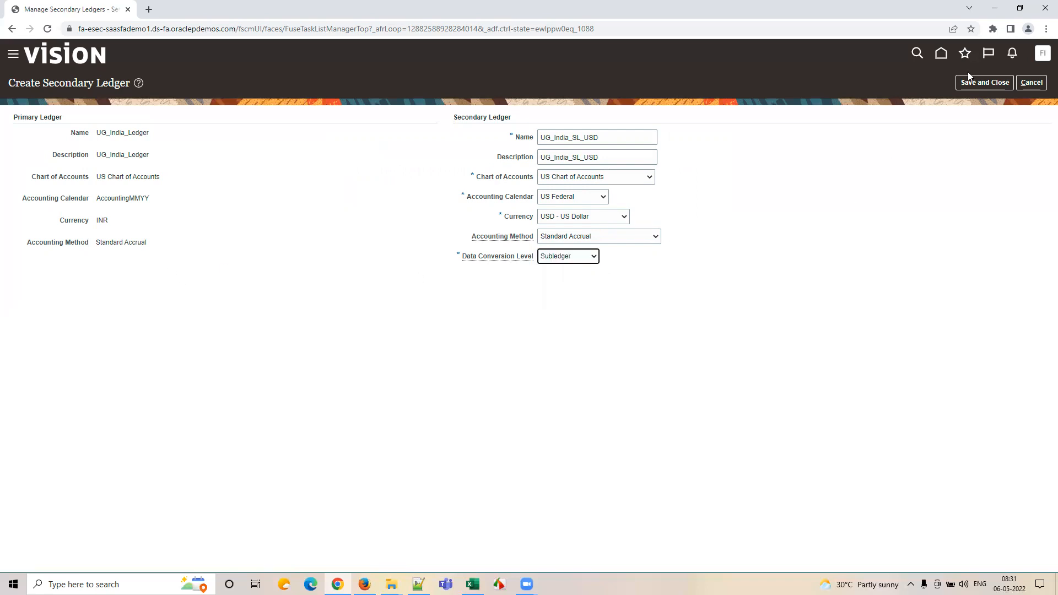
click(557, 309)
click(558, 257)
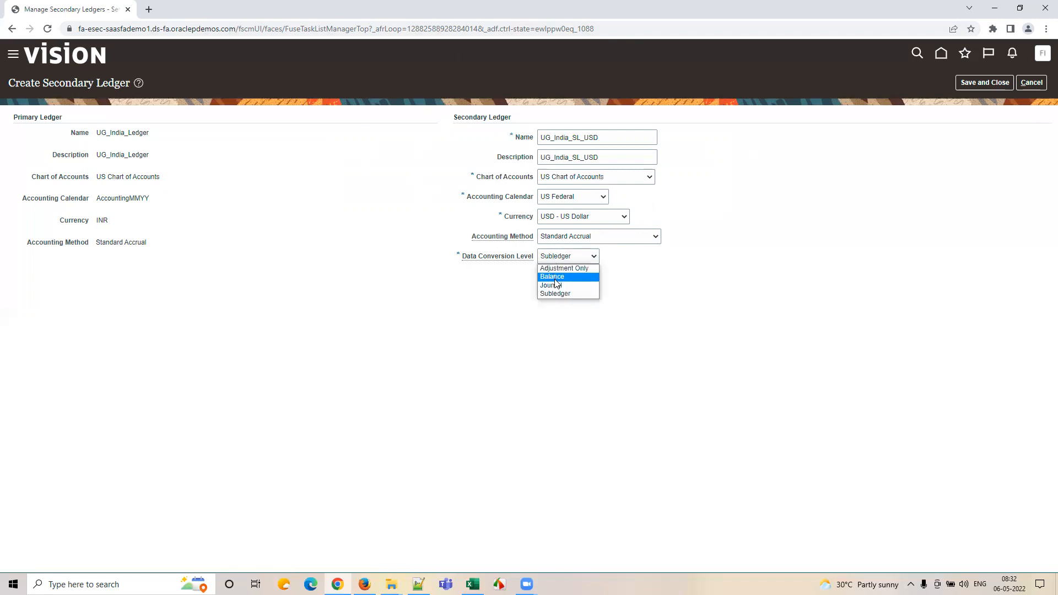
click(554, 285)
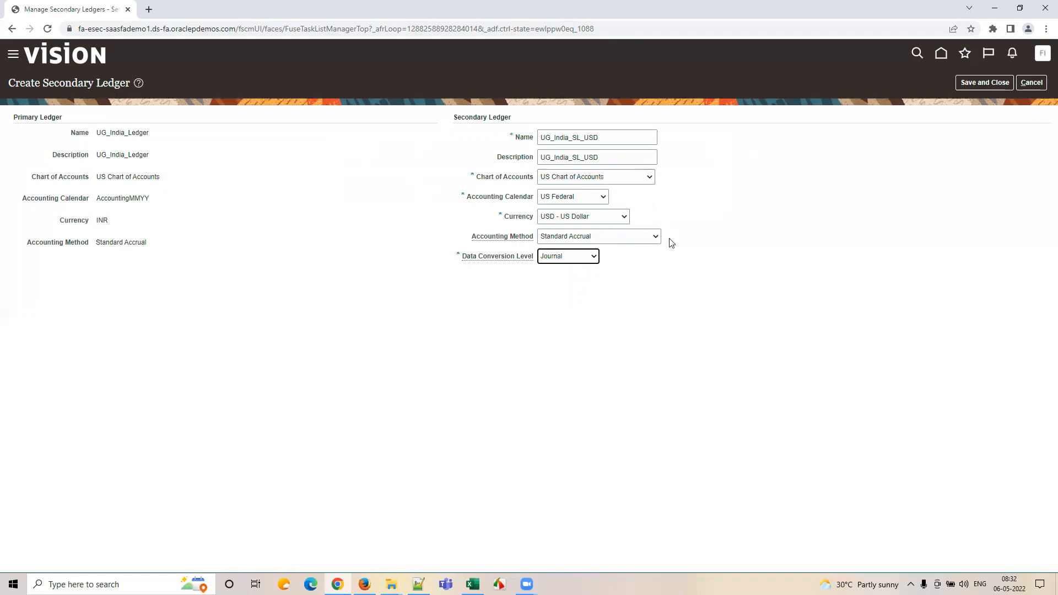
click(517, 312)
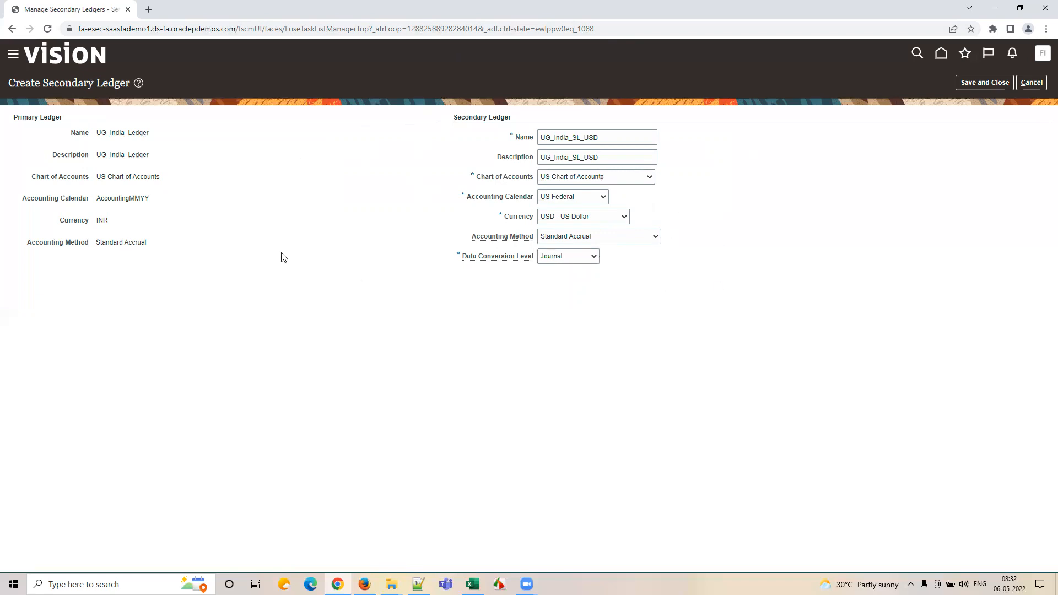
- Clear the secondary ledger's accounting method, and save and close the ledger
click(592, 243)
click(593, 246)
click(980, 87)
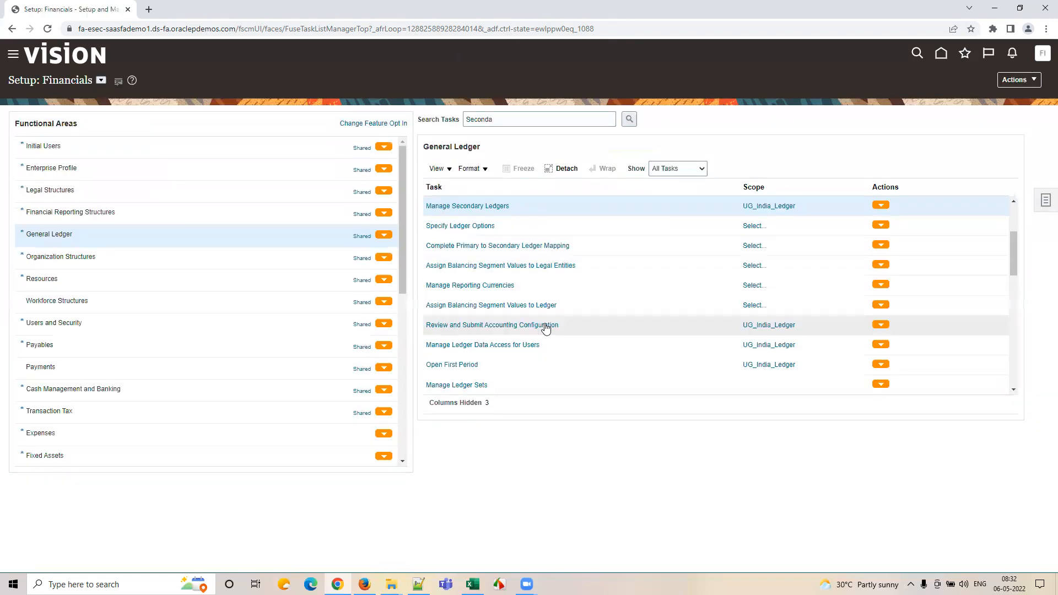
- Set the Specify Ledger Options scope to primary ledger UG_India_Ledger, add secondary ledger UG_India_SL_USD, and open its options
click(515, 225)
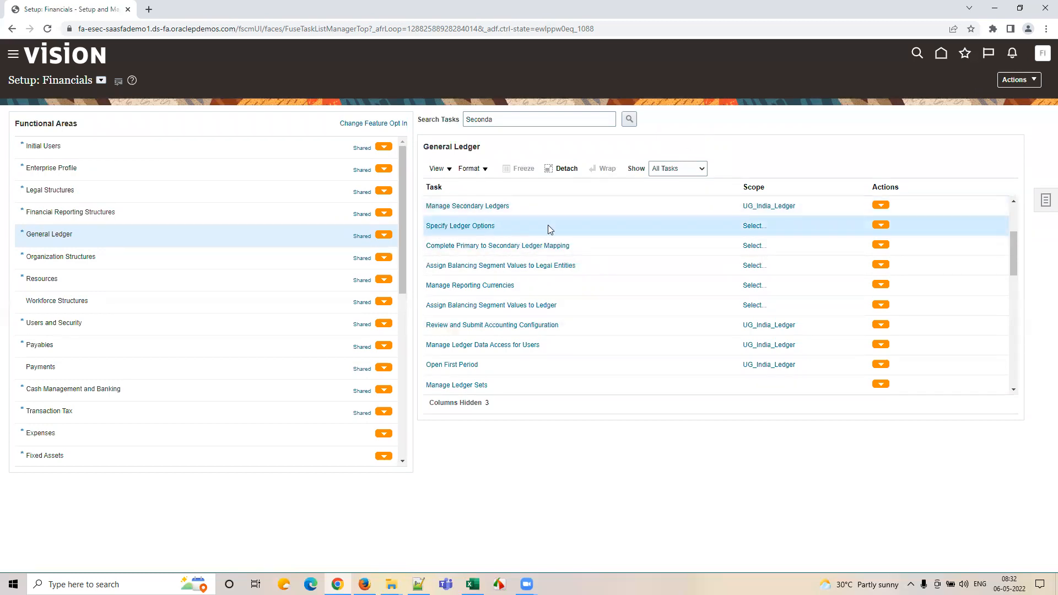
click(754, 226)
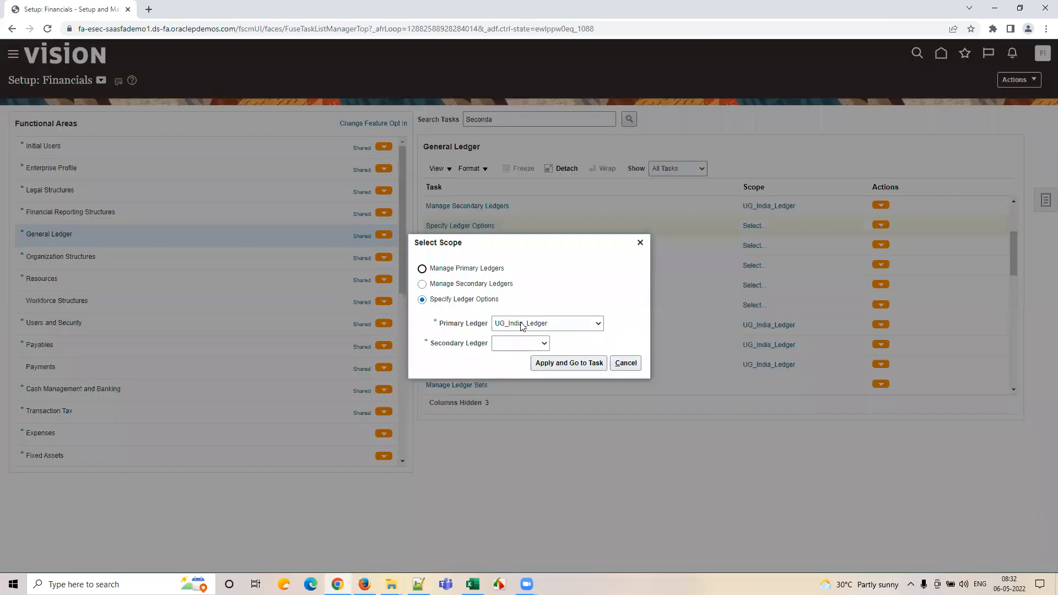
click(512, 349)
click(511, 369)
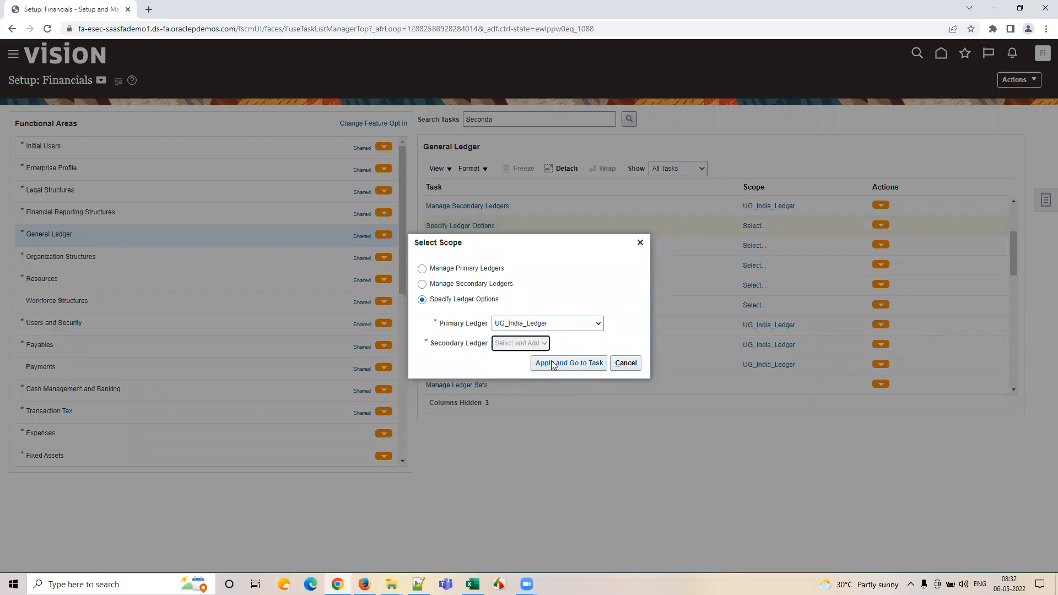
click(570, 365)
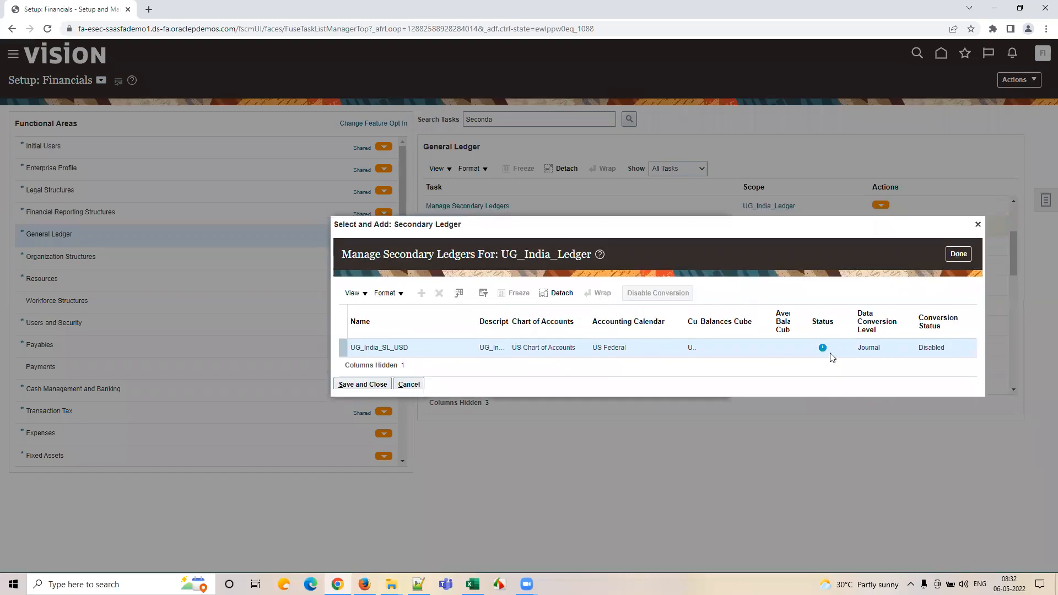
mouse_move(823, 351)
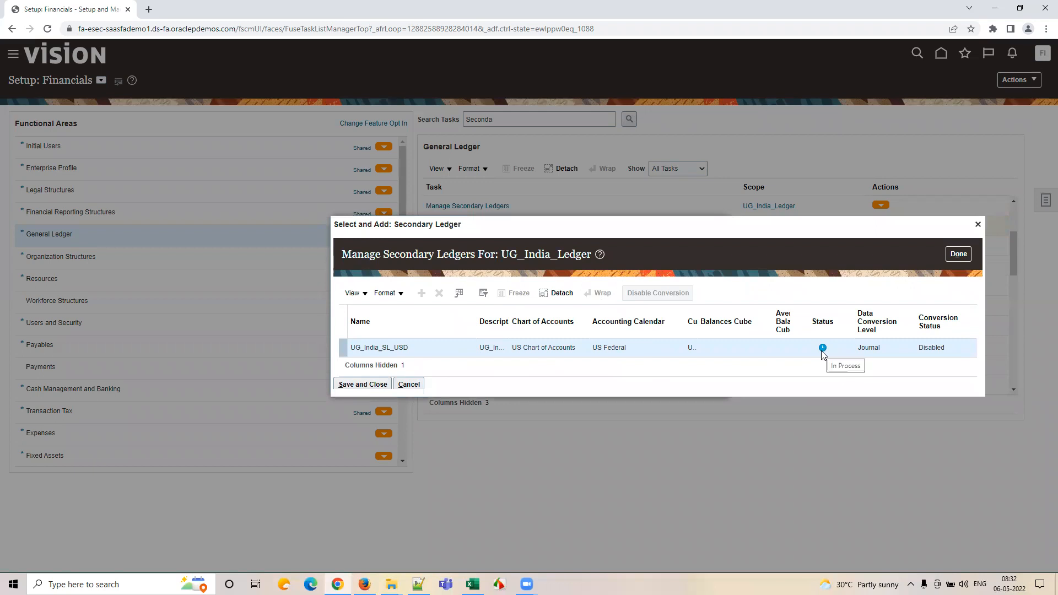
click(372, 385)
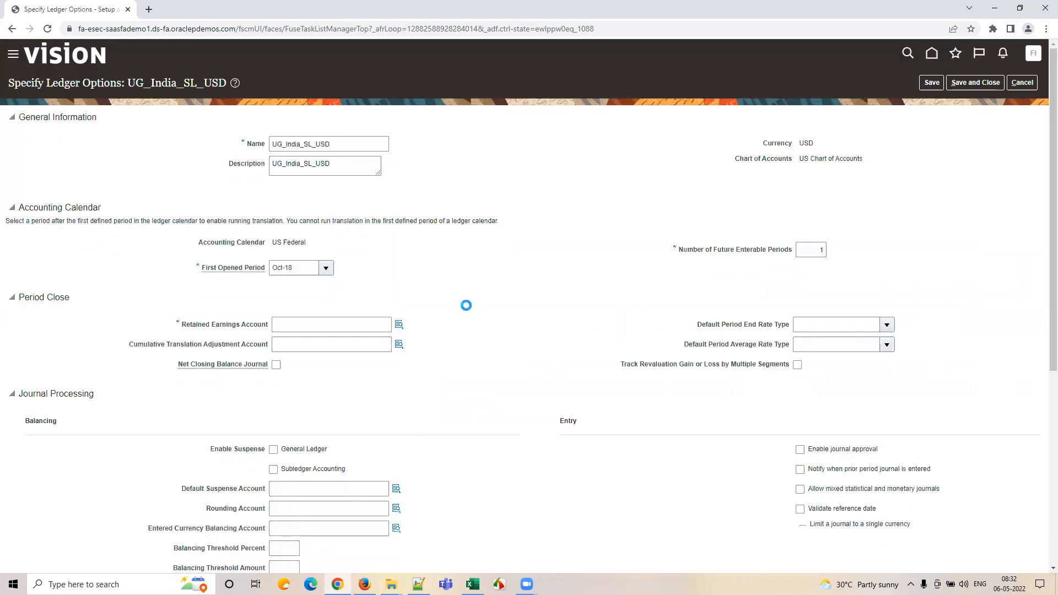
- Set the First Opened Period of UG_India_SL_USD to Jan-22
drag(292, 268, 230, 270)
click(326, 268)
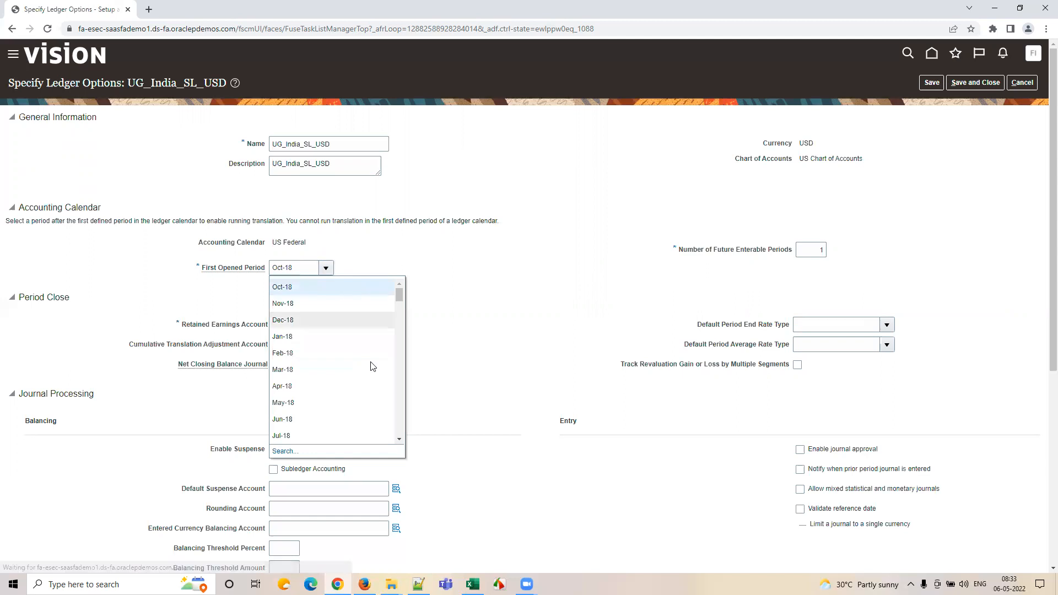
scroll(402, 431, down, 3)
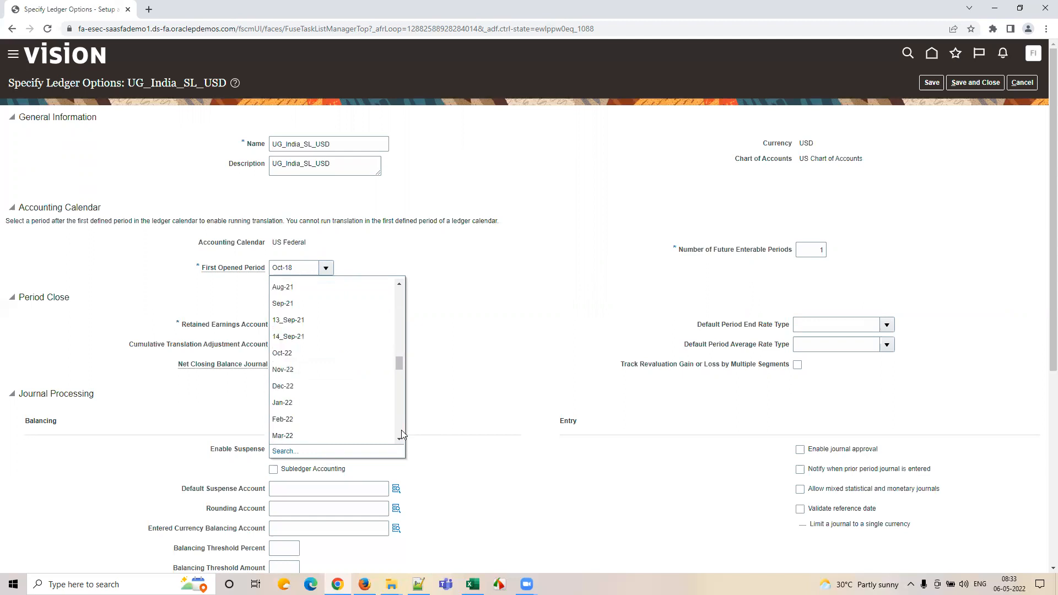
click(310, 402)
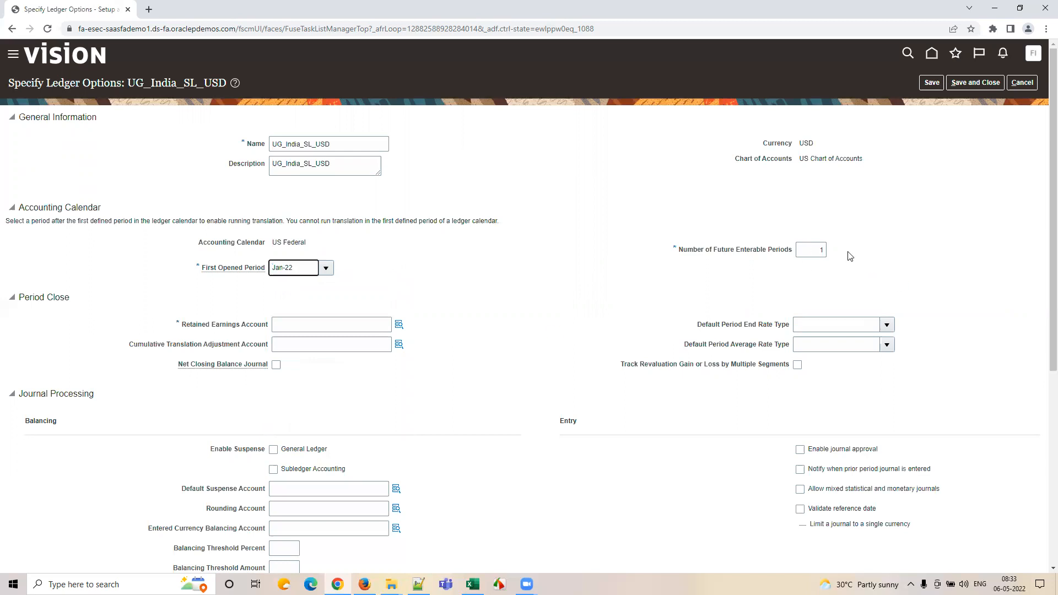
key(Tab)
- Set the Retained Earnings Account to 101.10.33100.000.000.000, finding account 33100 Retained Earnings by searching descriptions for "Retain"
click(292, 328)
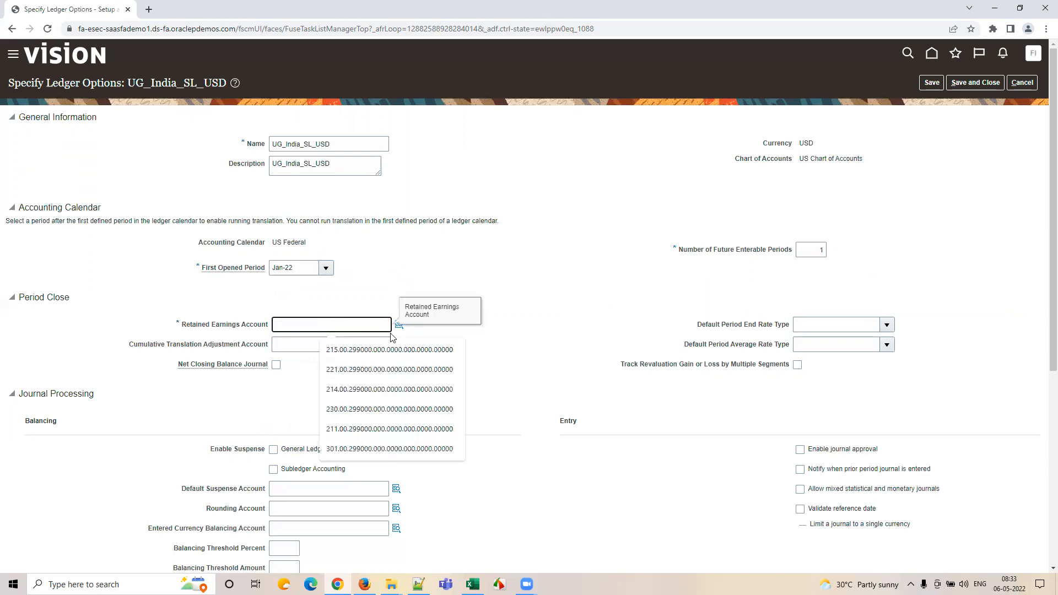
click(399, 325)
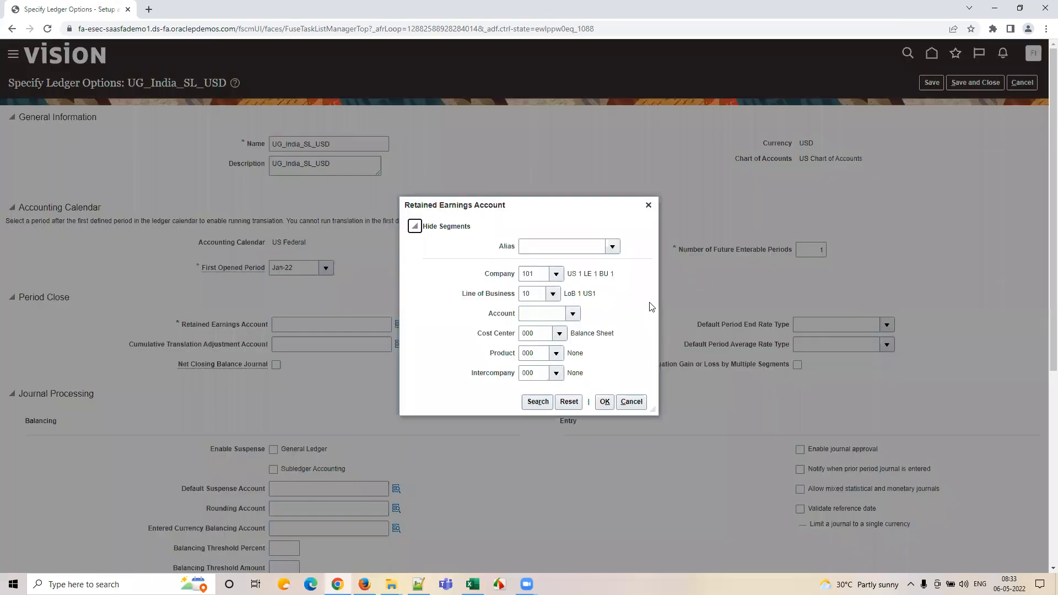
click(570, 316)
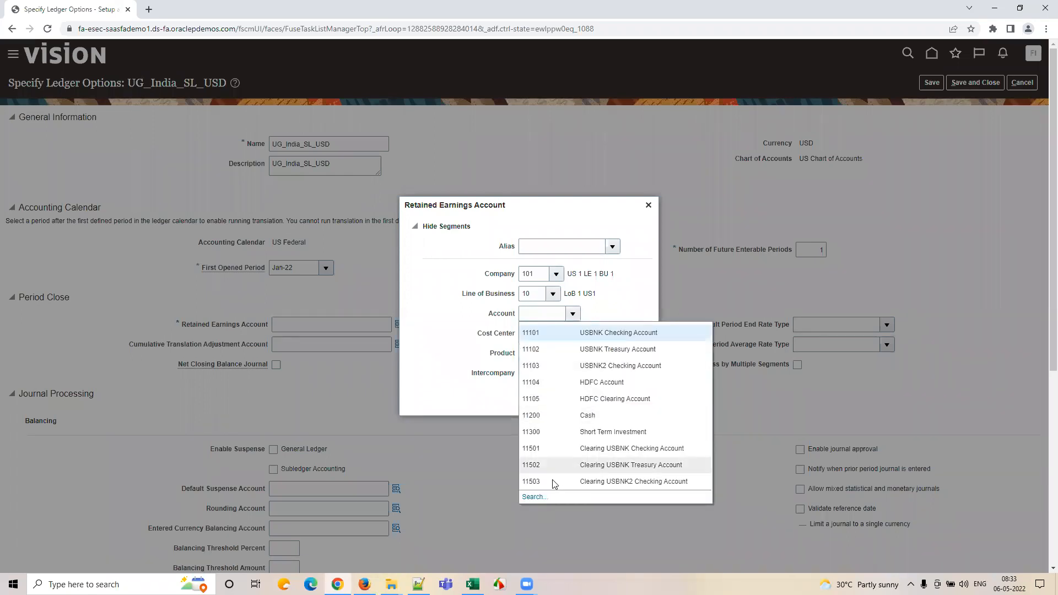
click(537, 499)
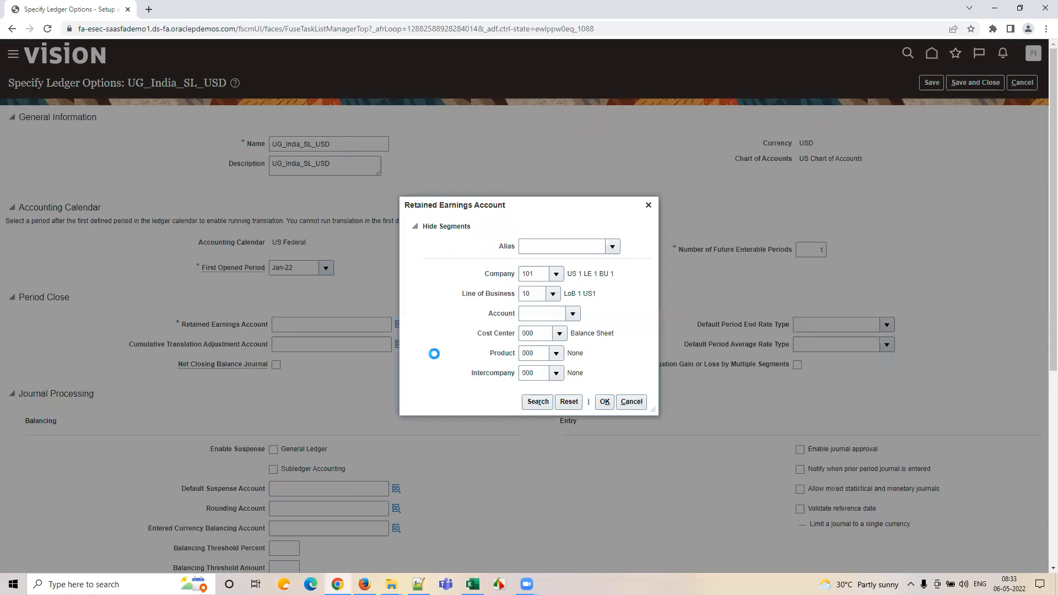
click(505, 286)
text(Retail)
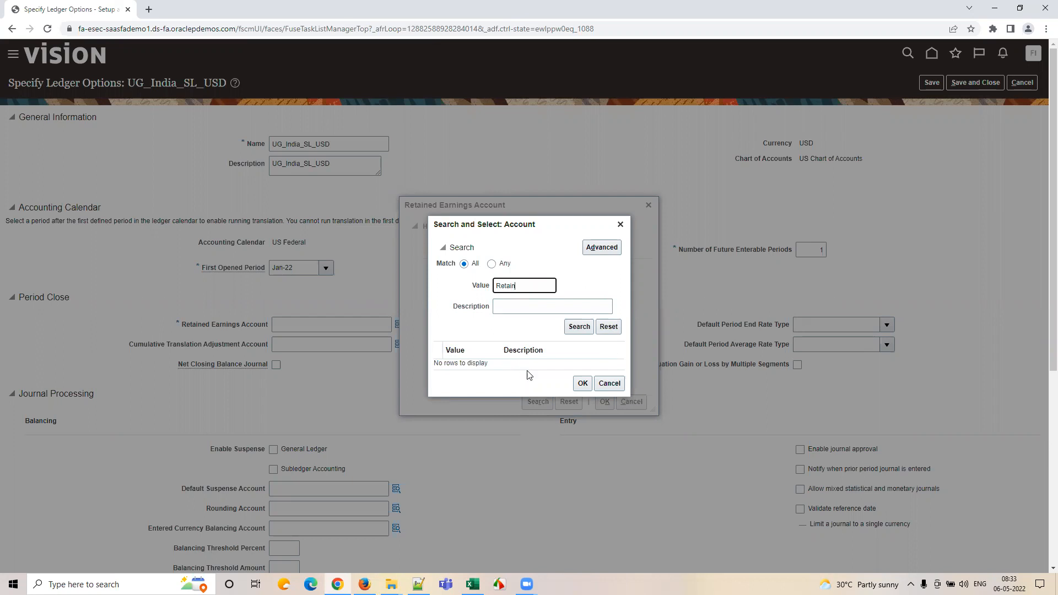
double_click(520, 290)
key(ctrl+x)
key(Tab)
key(ctrl+v)
click(576, 329)
click(569, 371)
click(582, 396)
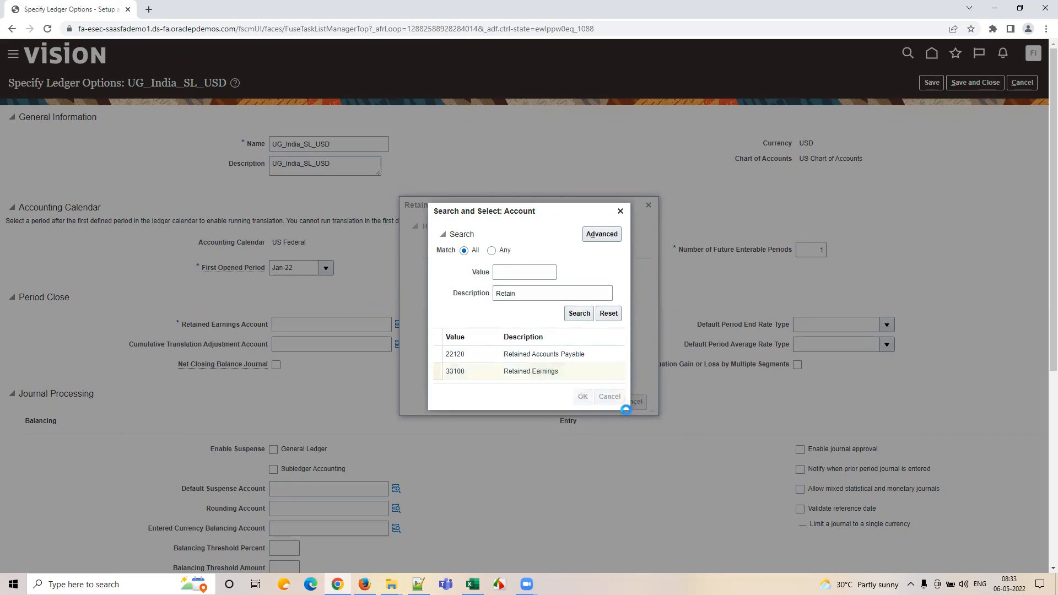
click(605, 402)
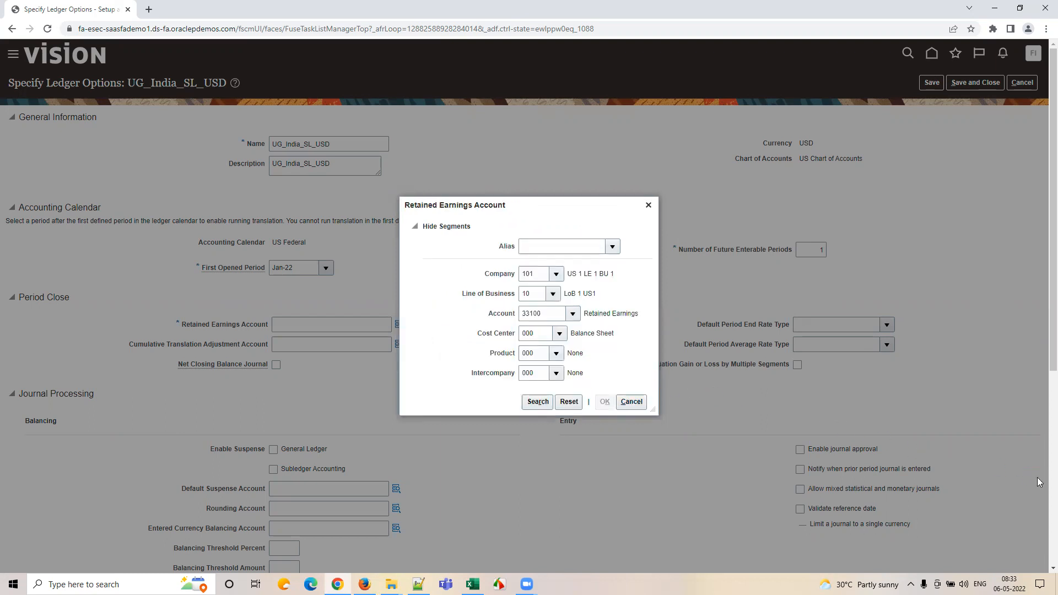
- Review the remaining ledger options of UG_India_SL_USD, and save and close them
scroll(995, 480, down, 5)
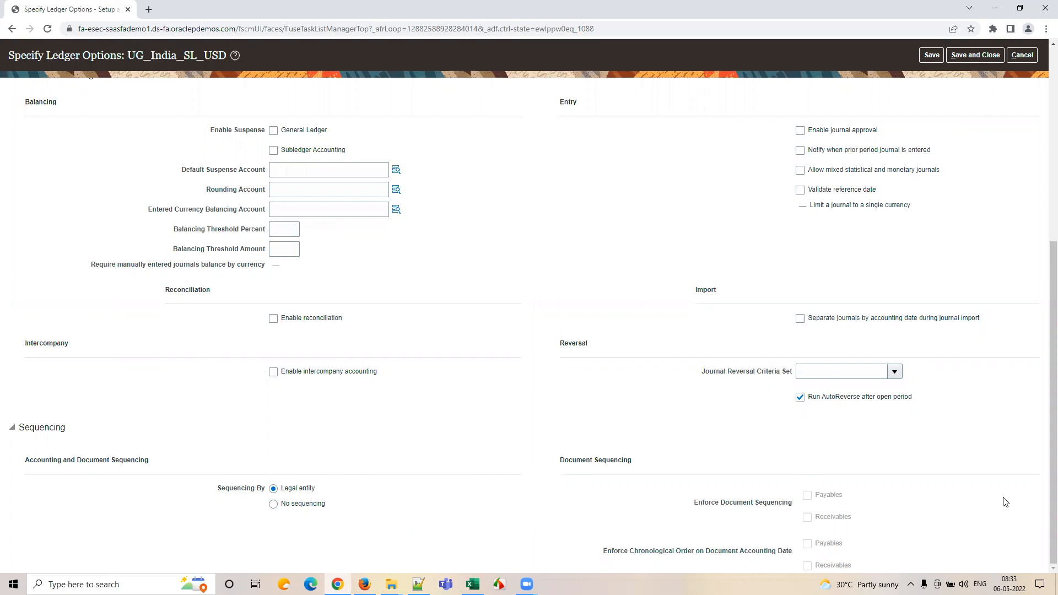
scroll(1020, 502, up, 5)
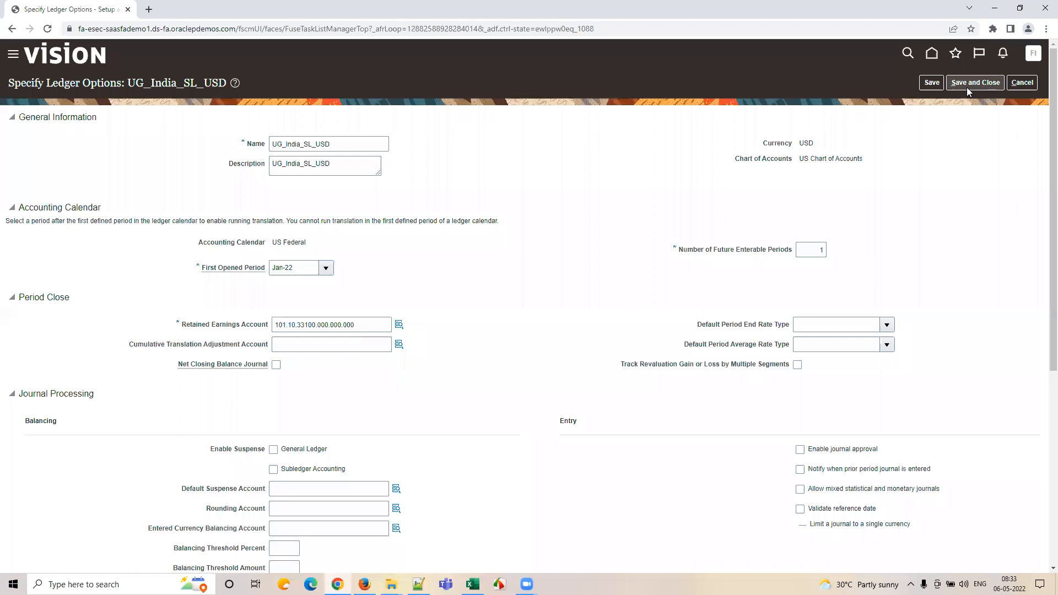
click(969, 88)
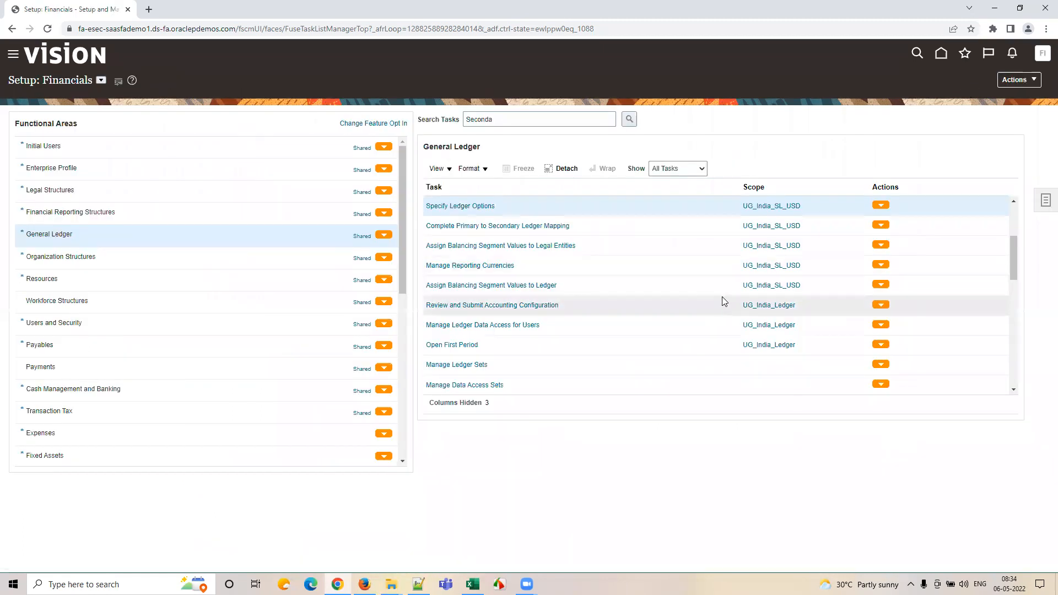
- Check Complete Primary to Secondary Ledger Mapping in the Excel setup list, and open that task for UG_India_SL_USD in Oracle Fusion
click(617, 226)
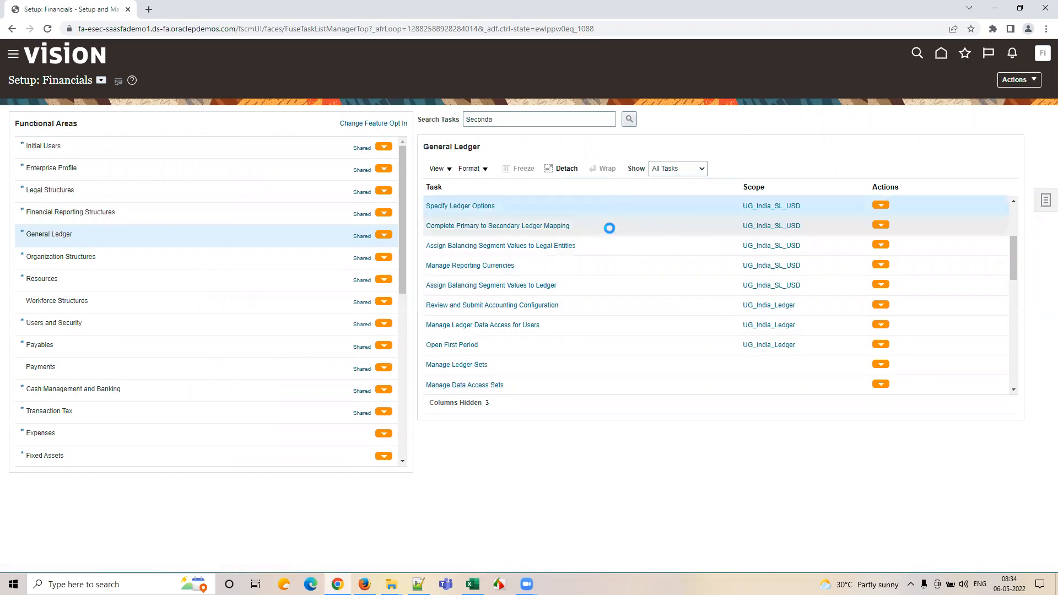
click(473, 584)
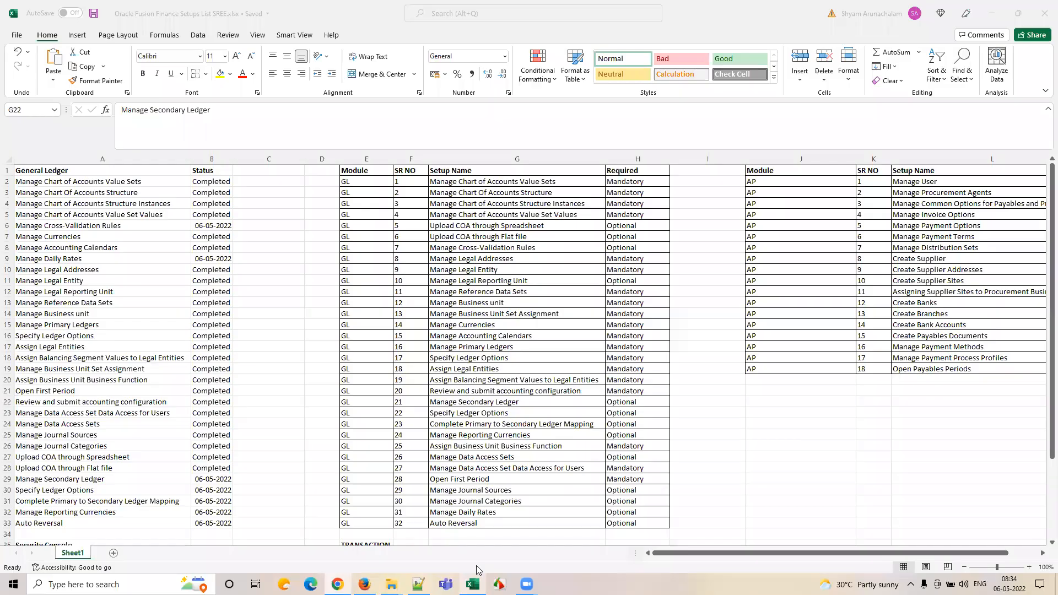
click(453, 423)
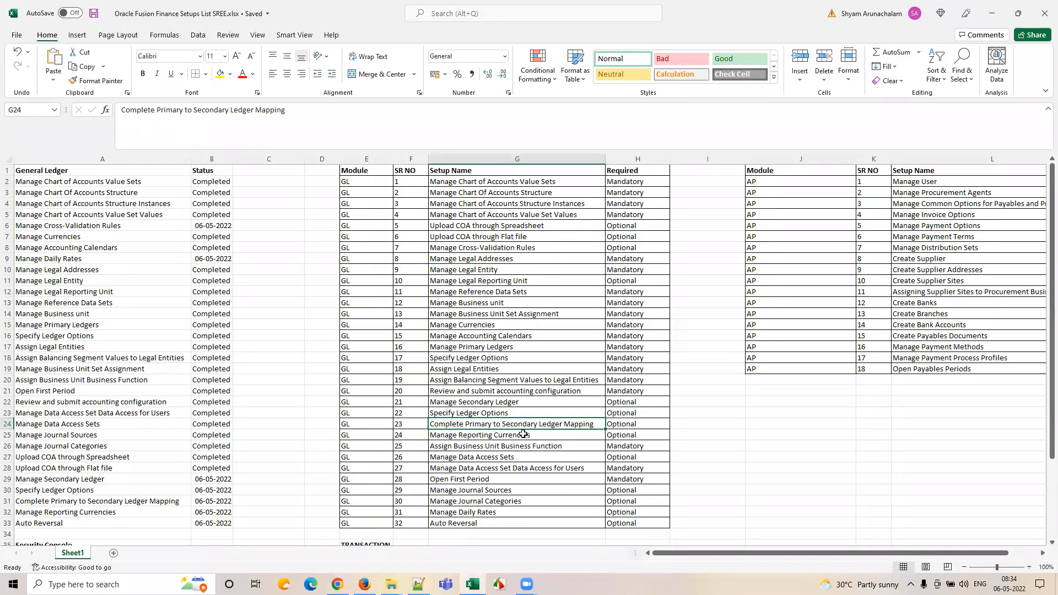
click(473, 584)
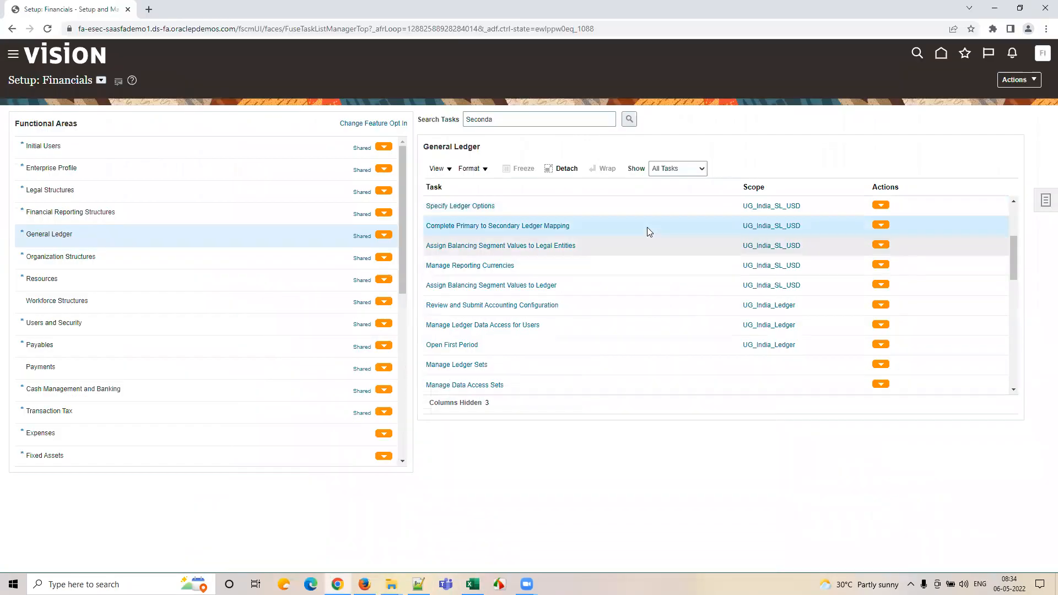
click(562, 230)
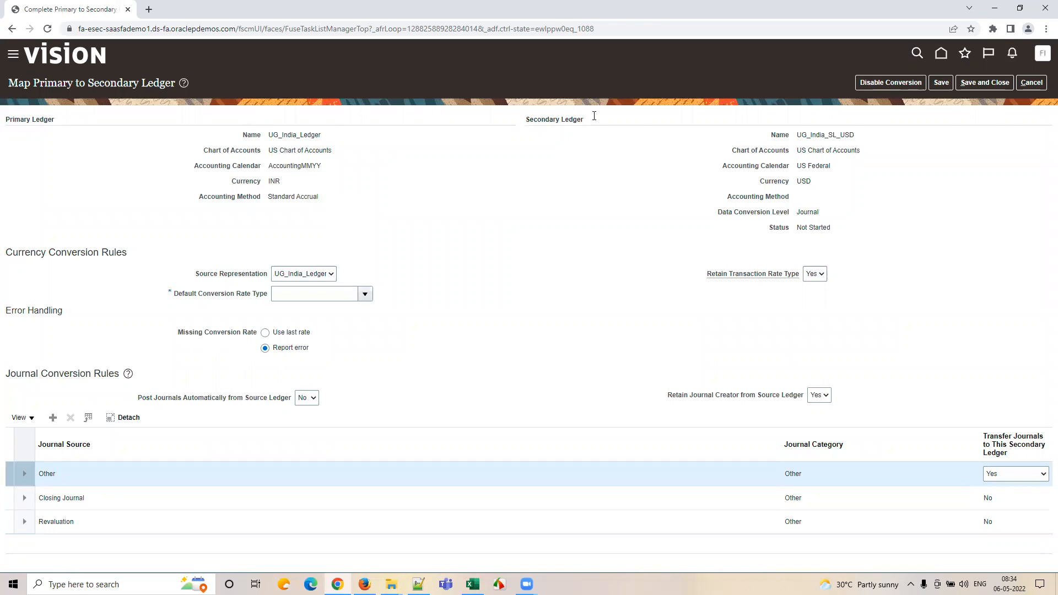
- Keep UG_India_Ledger as the source representation and set the Default Conversion Rate Type to Corporate
click(279, 276)
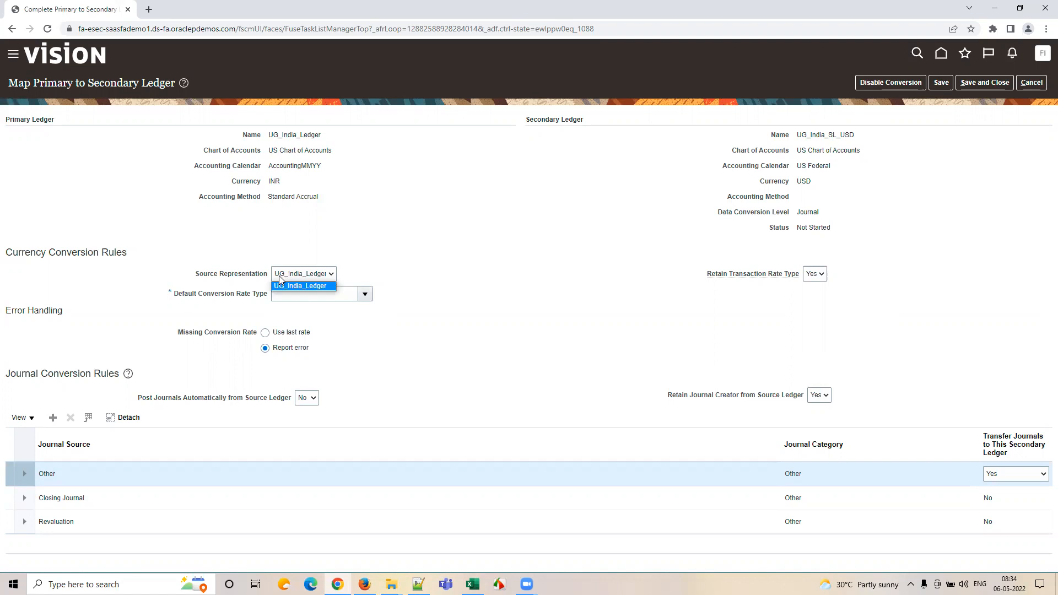
click(464, 265)
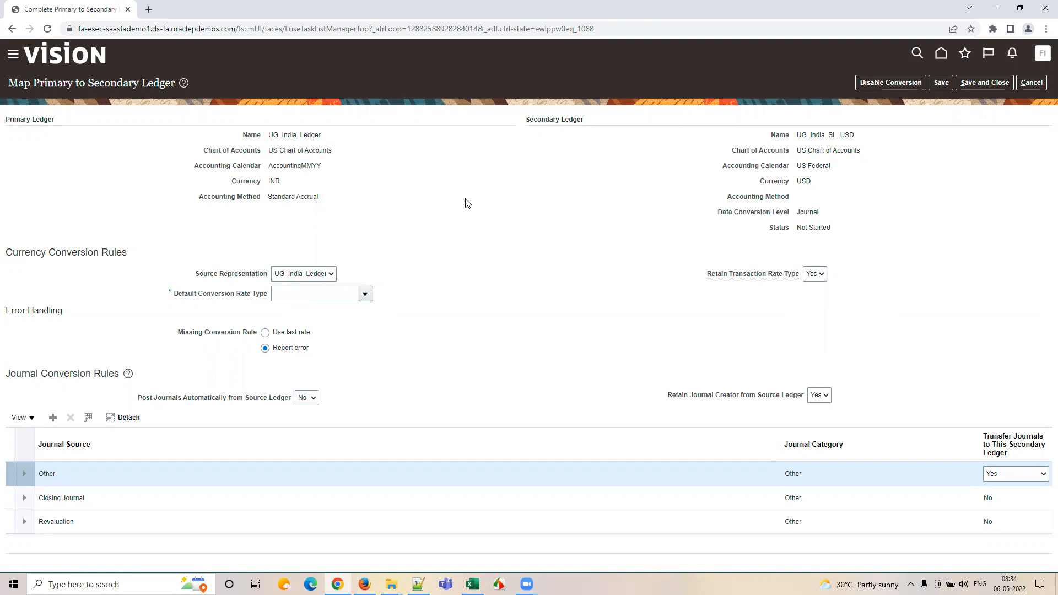
click(365, 294)
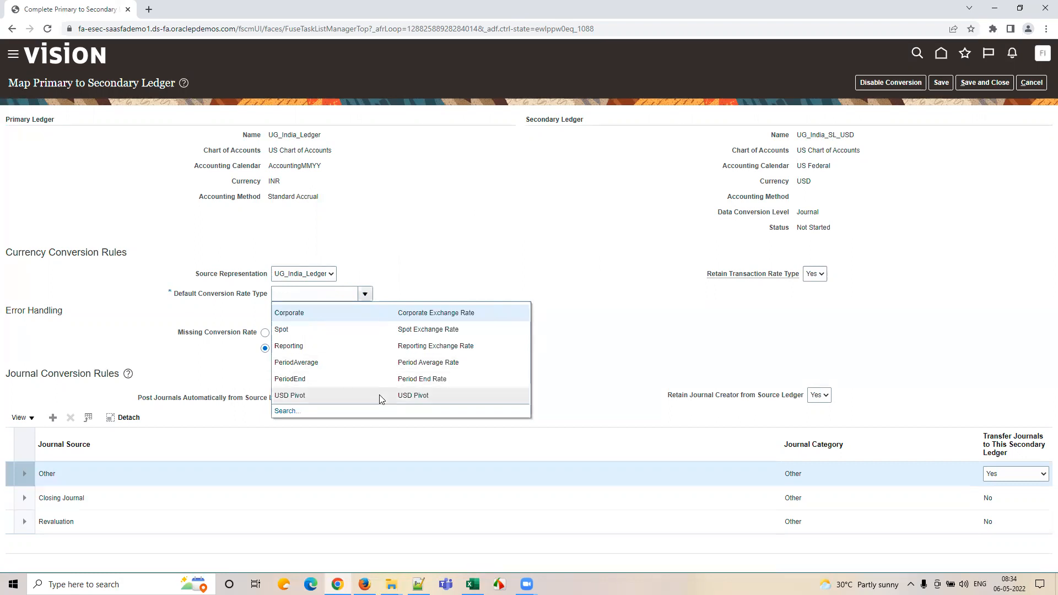
click(397, 318)
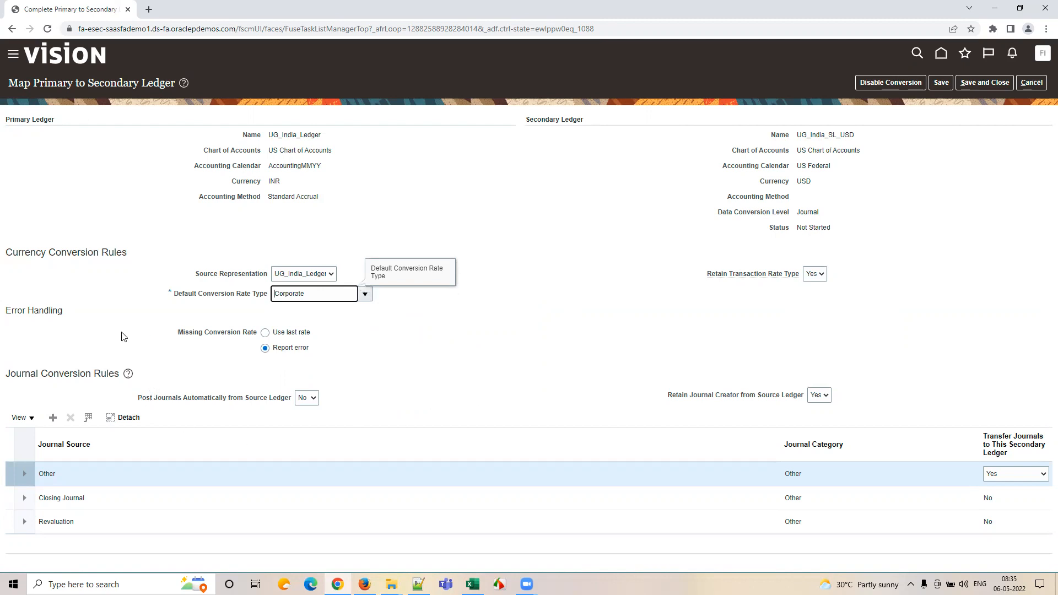
click(349, 341)
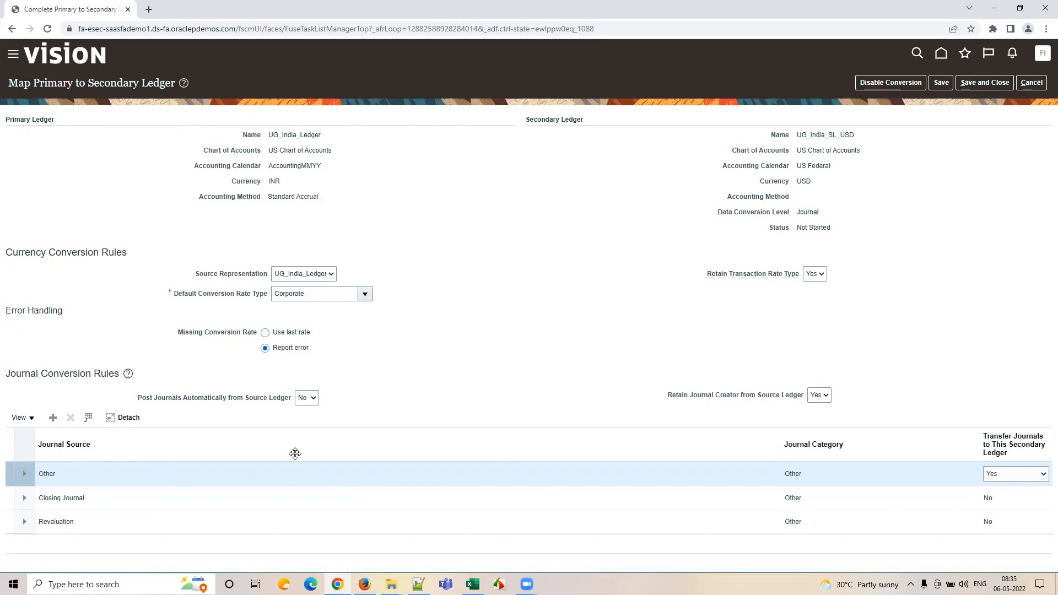
- Examine the journal conversion rules for the Revaluation and Closing Journal sources
click(251, 523)
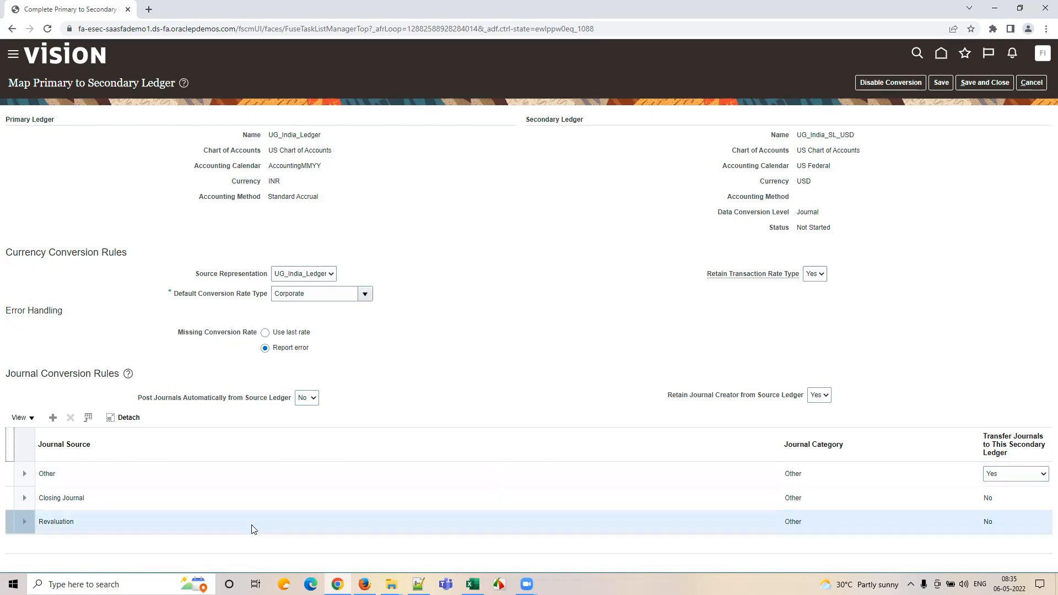
click(251, 503)
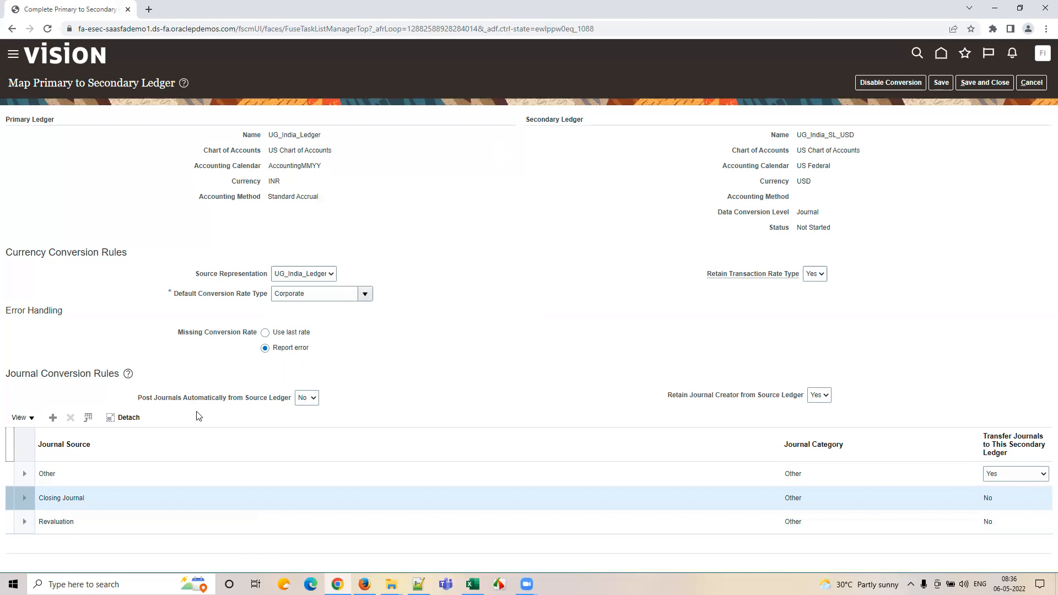
click(221, 523)
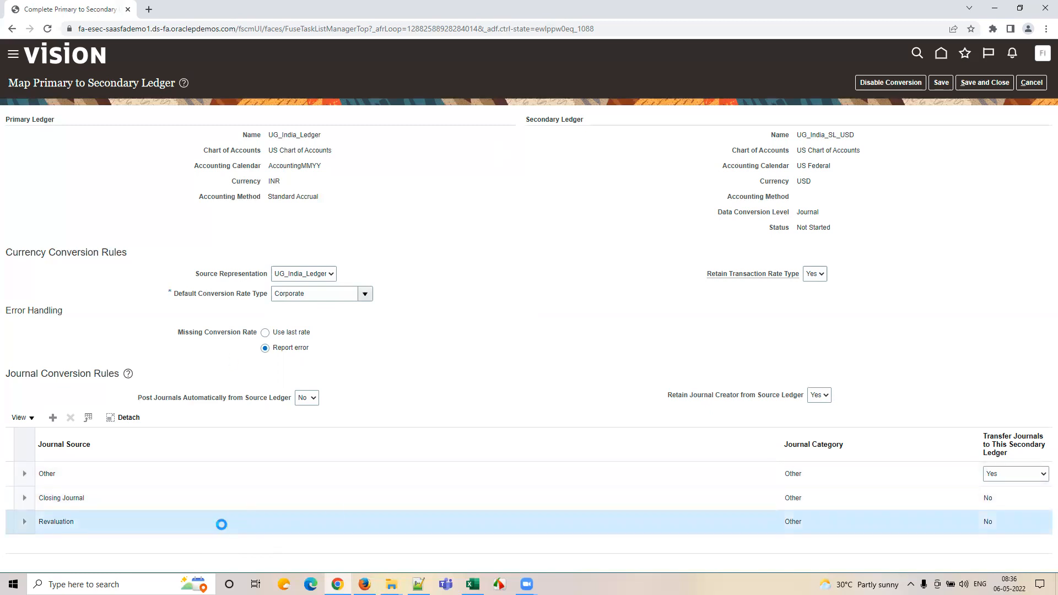
click(984, 499)
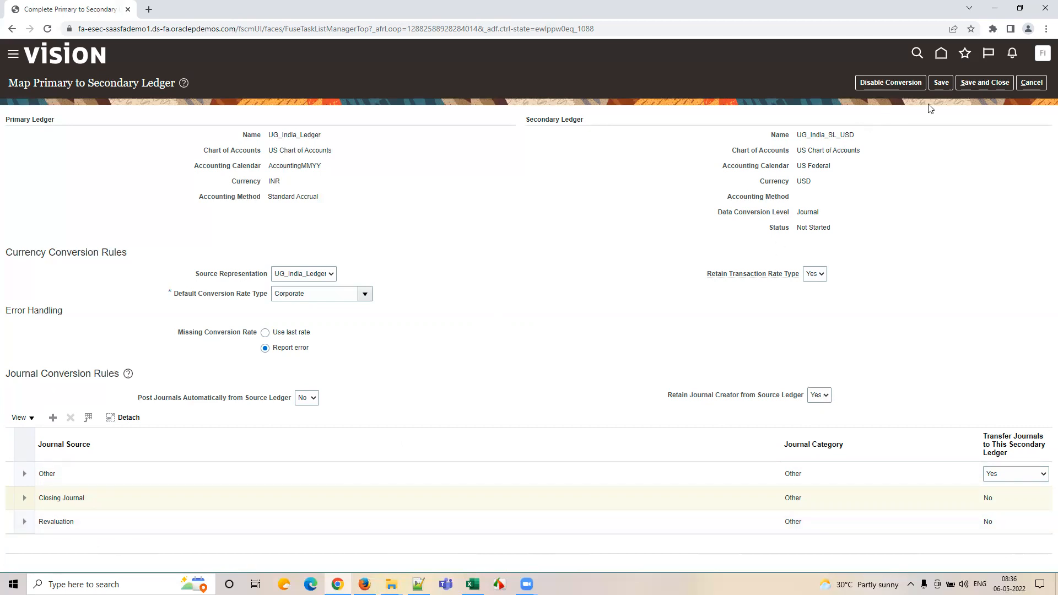
- Save and close the primary to secondary ledger mapping, agreeing to continue without a chart of accounts mapping
click(945, 86)
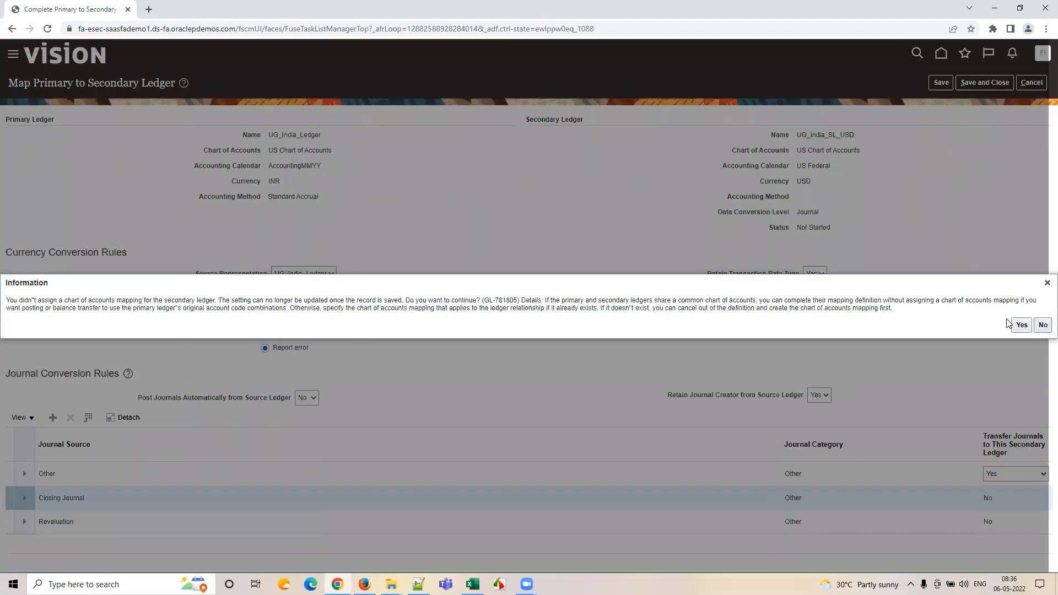
click(1021, 325)
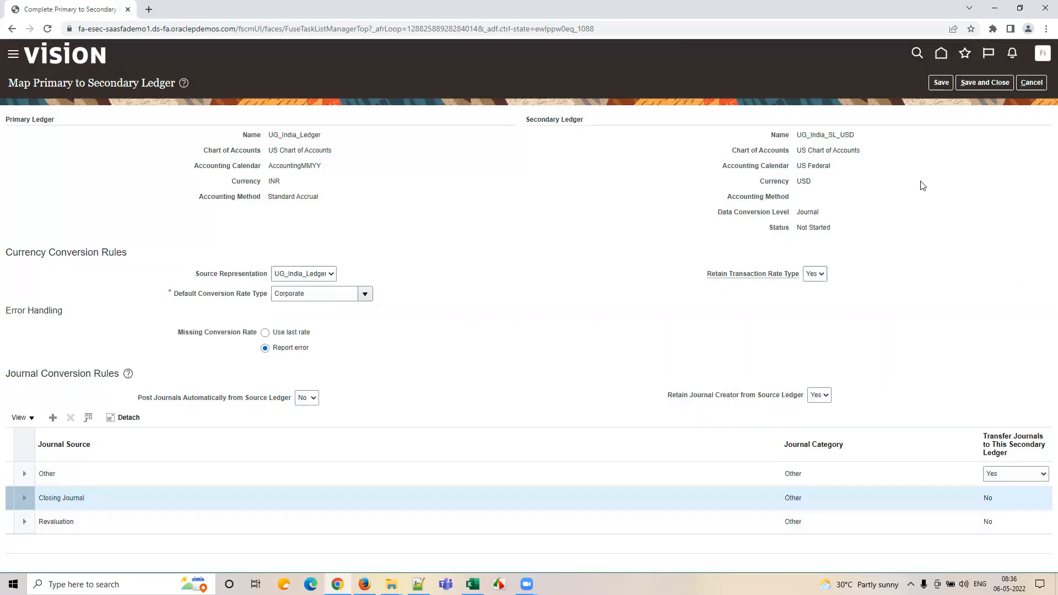
click(983, 82)
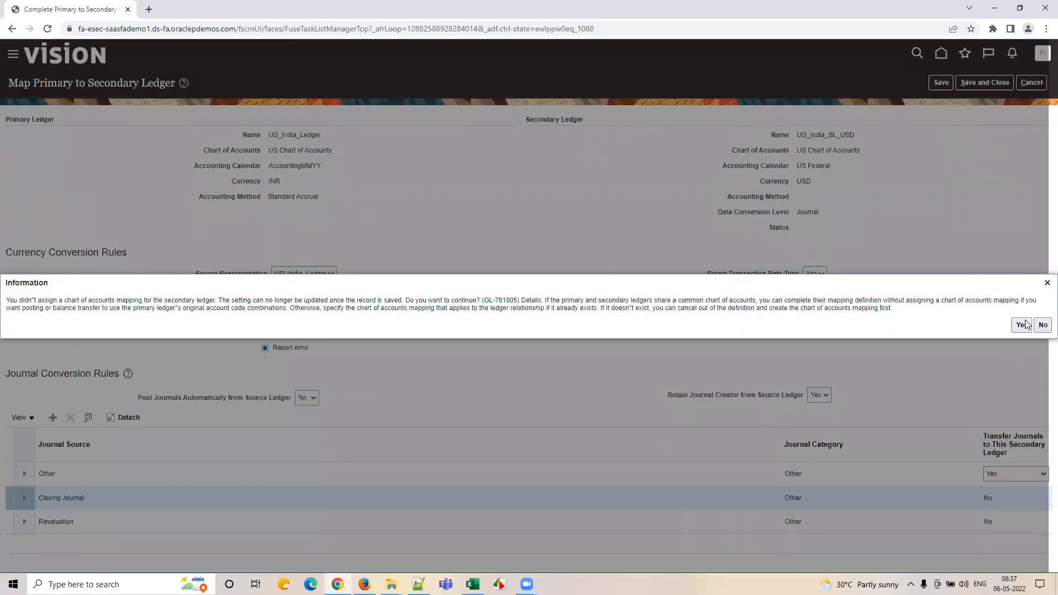
click(1025, 324)
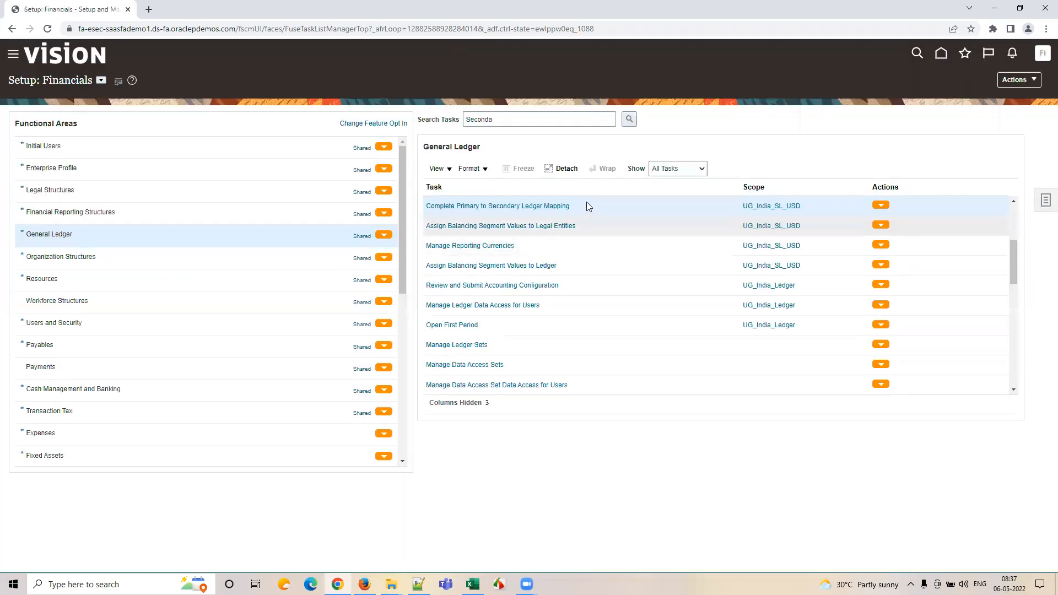
- Check the status of UG_India_SL_USD among the secondary ledgers of UG_India_Ledger, and return to the setup tasks
click(1017, 211)
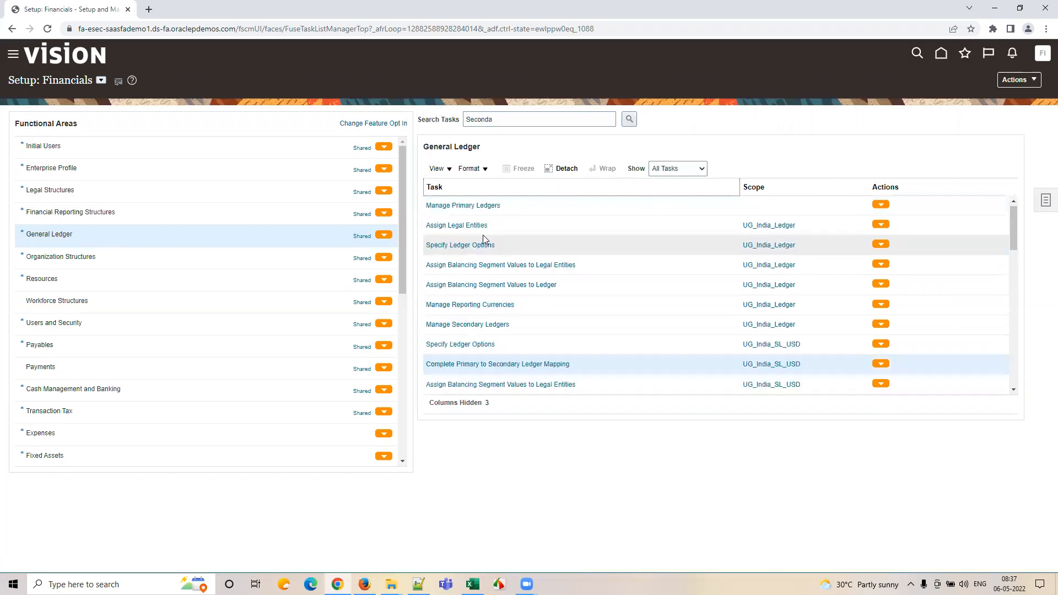
click(476, 325)
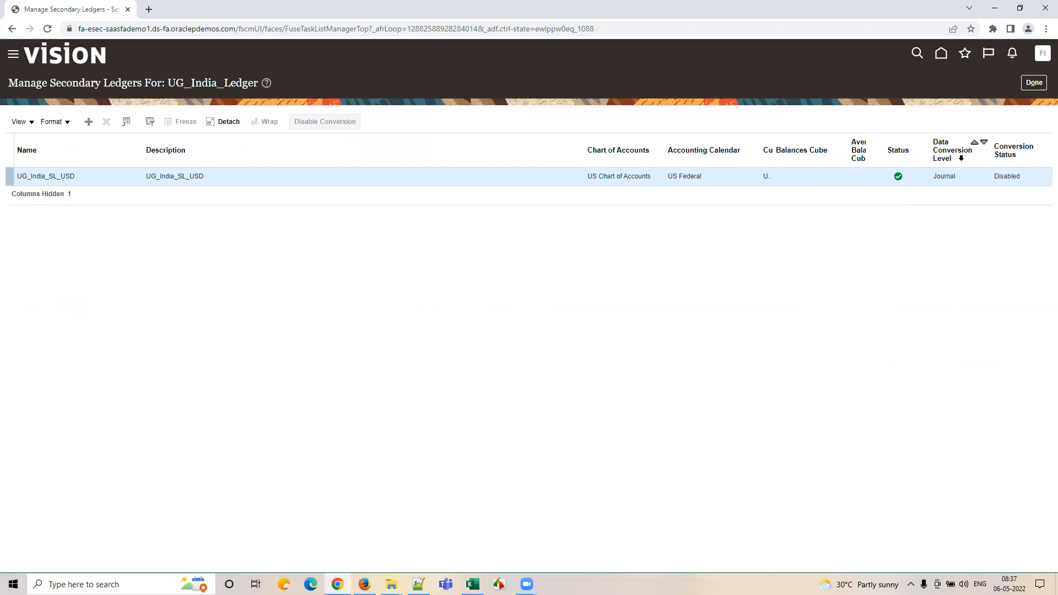
click(1035, 82)
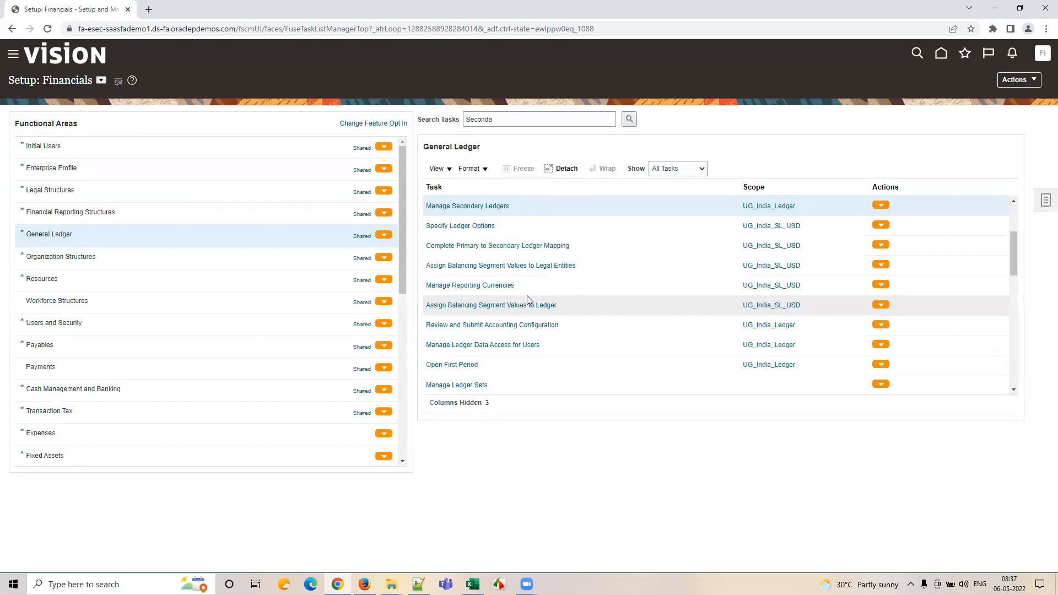
- Search the setup tasks for "Data Access"
double_click(520, 117)
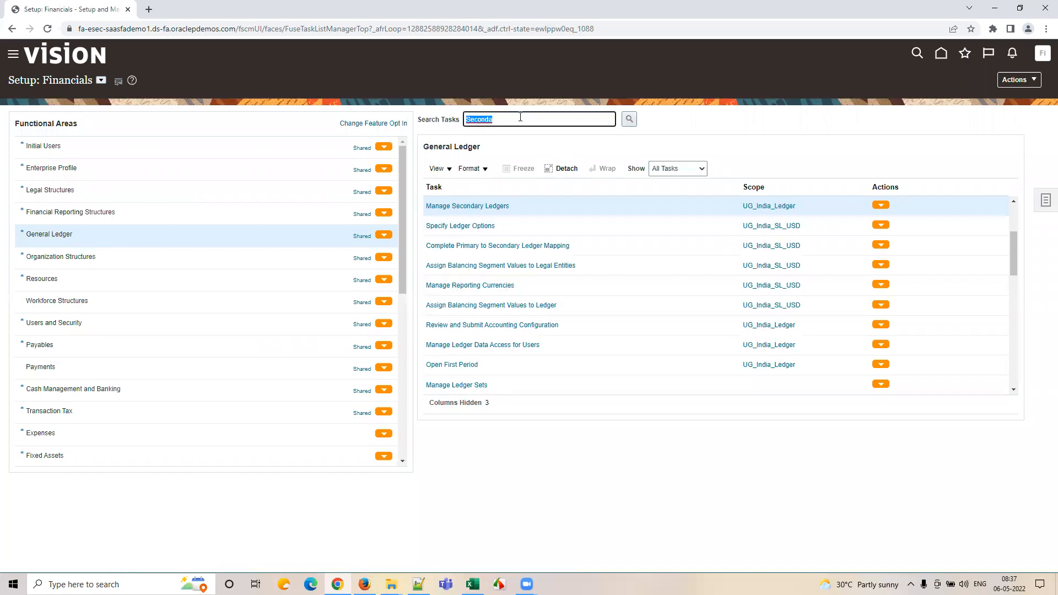
text(da)
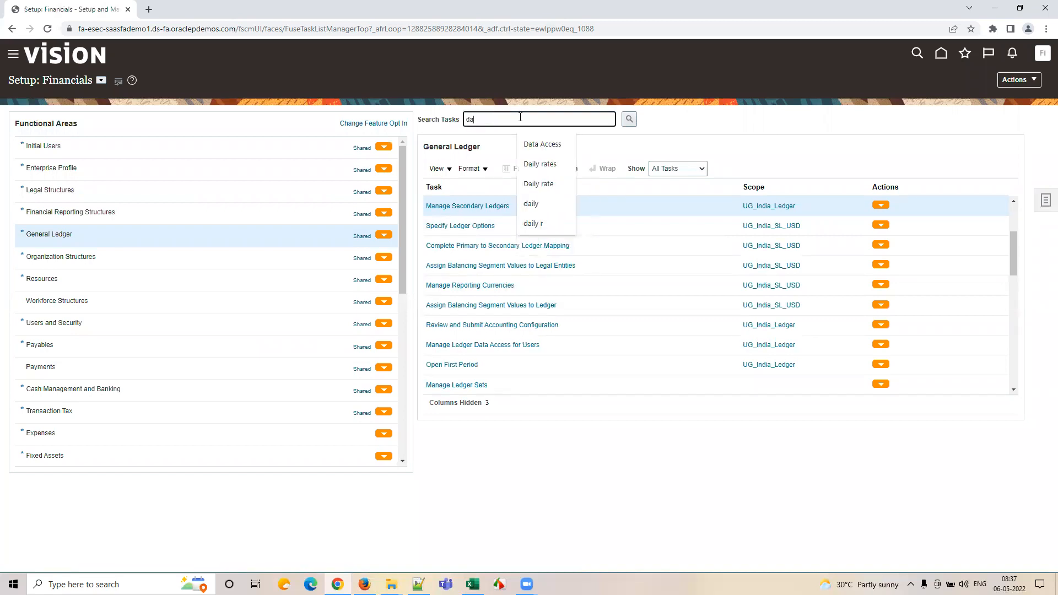
text(ta Access)
click(543, 144)
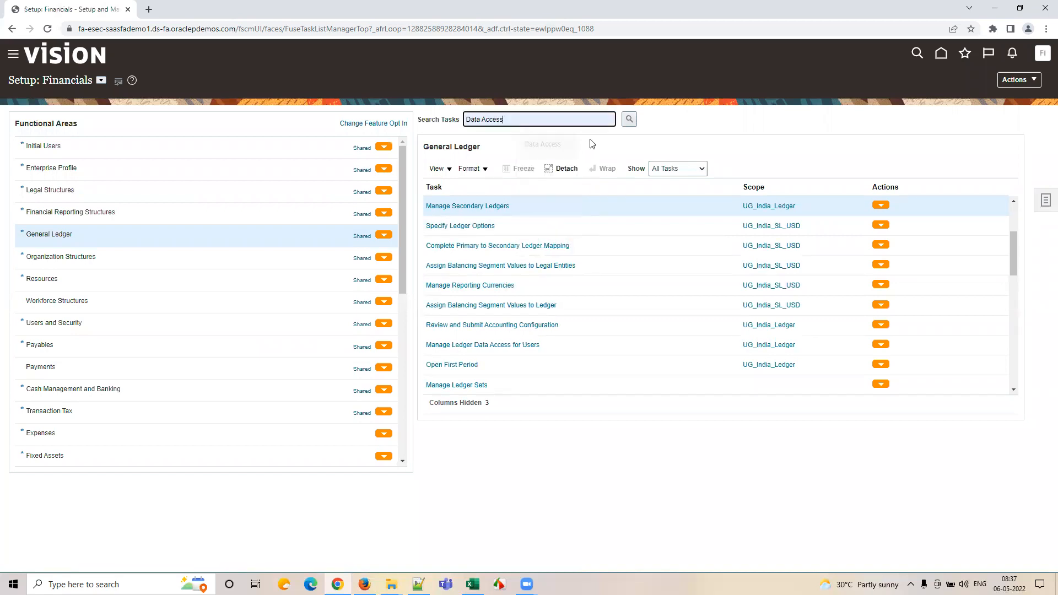
click(630, 119)
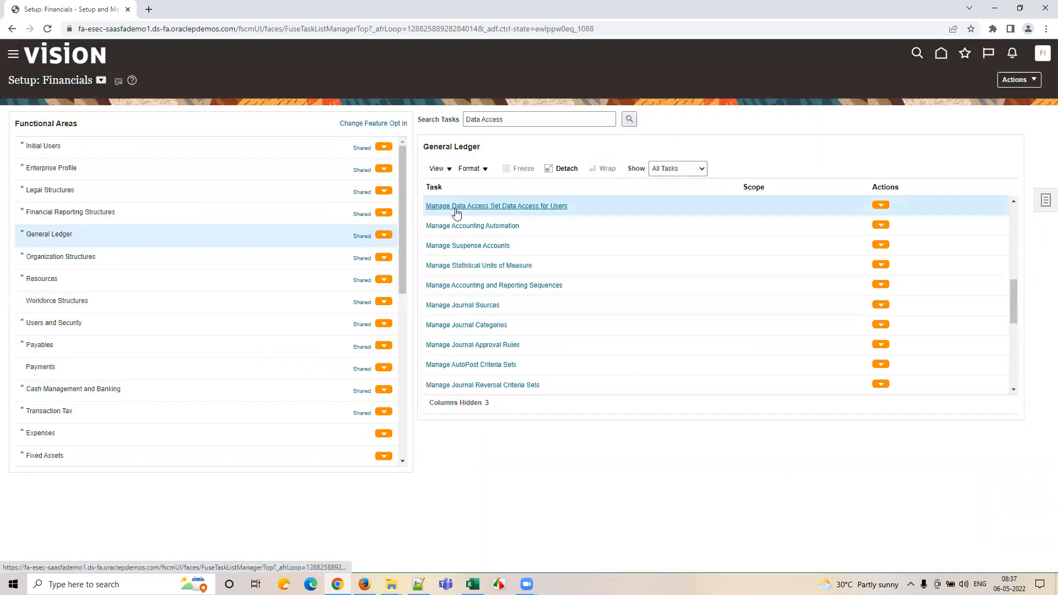
- Open data access set data access for users and create an entry for user FIN_IMPL with the General Accountant role
click(455, 208)
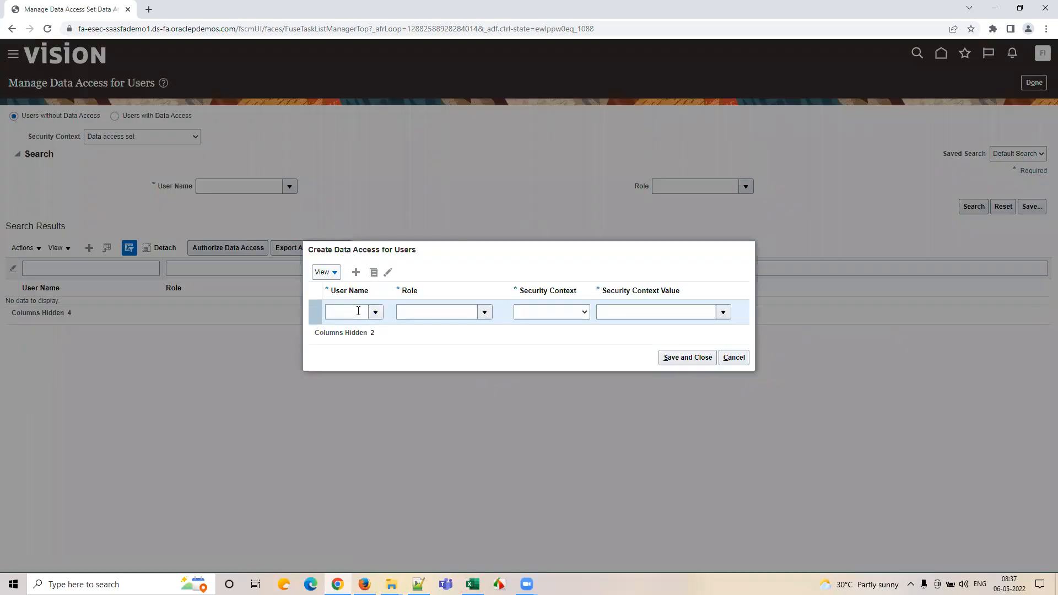
click(345, 313)
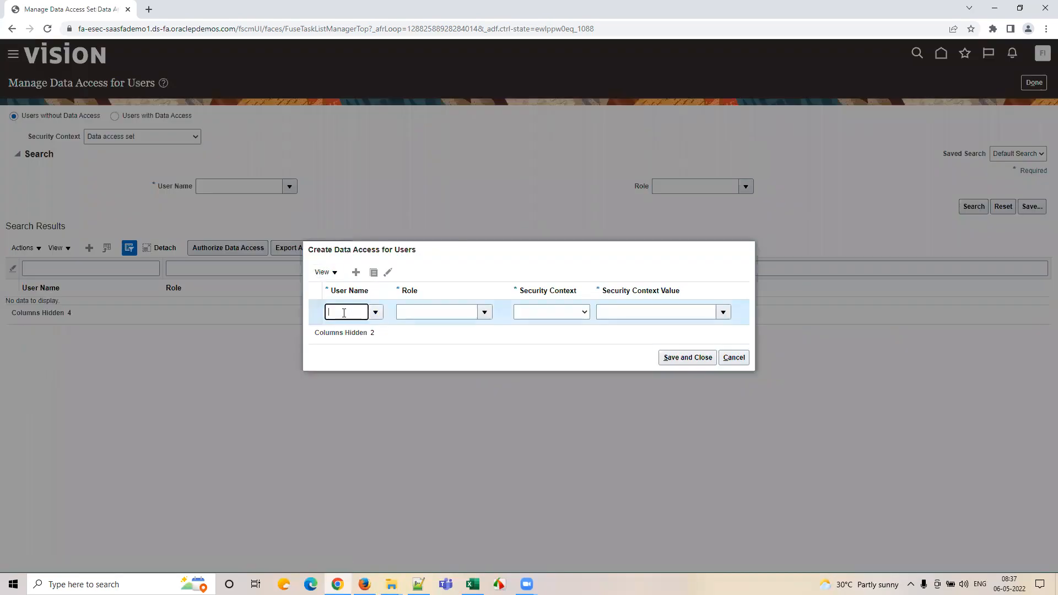
click(378, 313)
click(361, 313)
text(fin_)
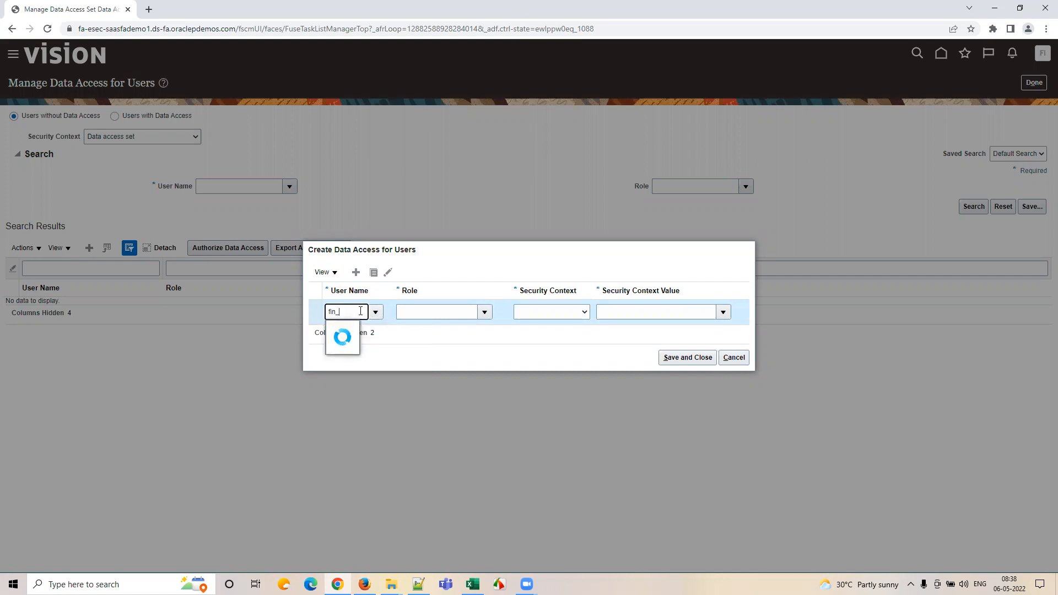
text(impl)
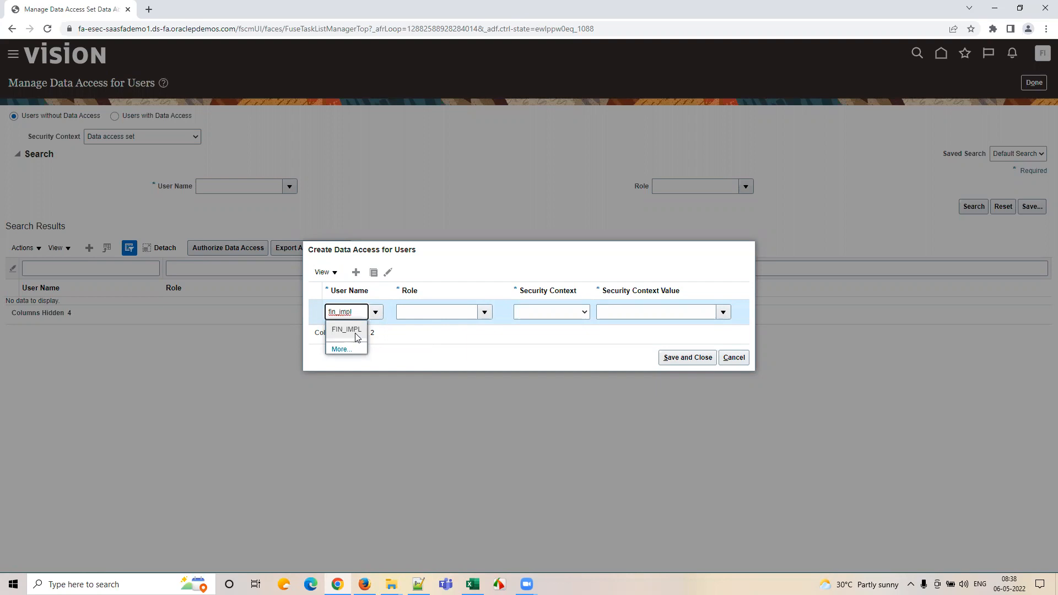
click(356, 334)
click(452, 315)
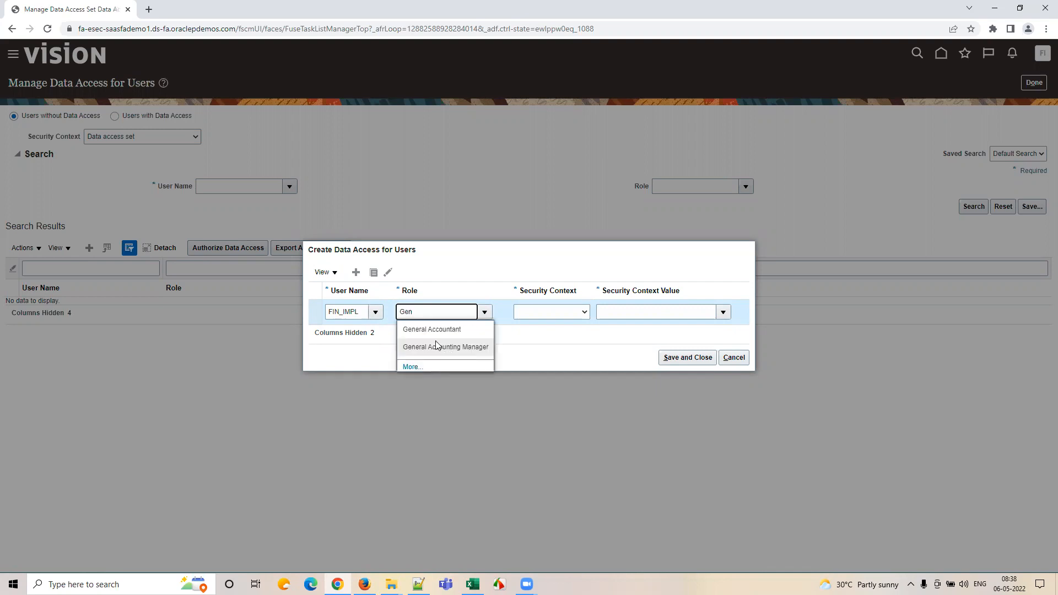
click(434, 336)
- Set the entry's security context to Data access set with the value UG_India_SL_USD, and save and close it
click(557, 317)
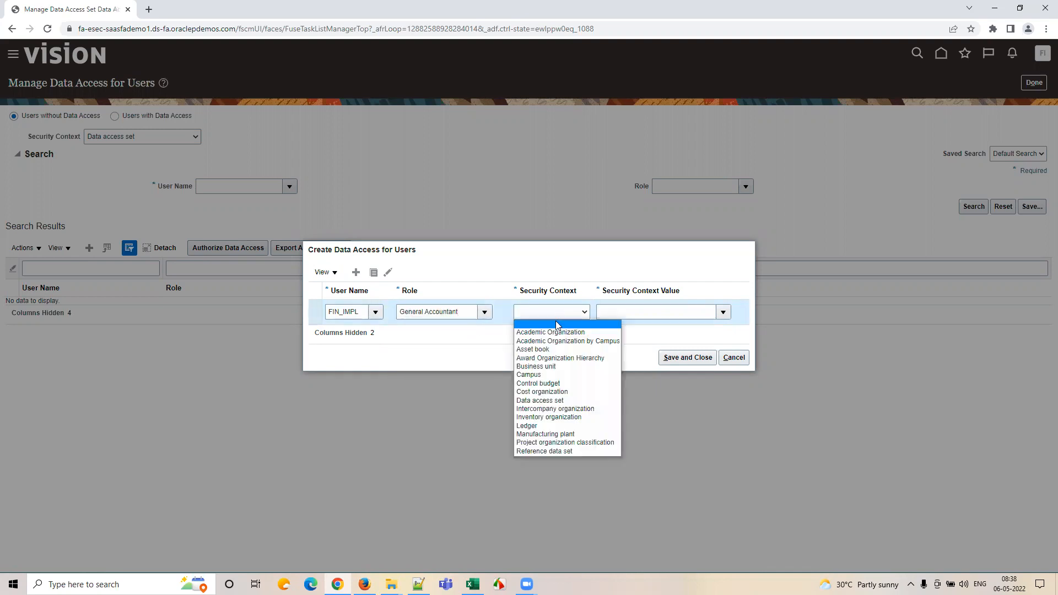
click(560, 314)
click(561, 333)
click(723, 312)
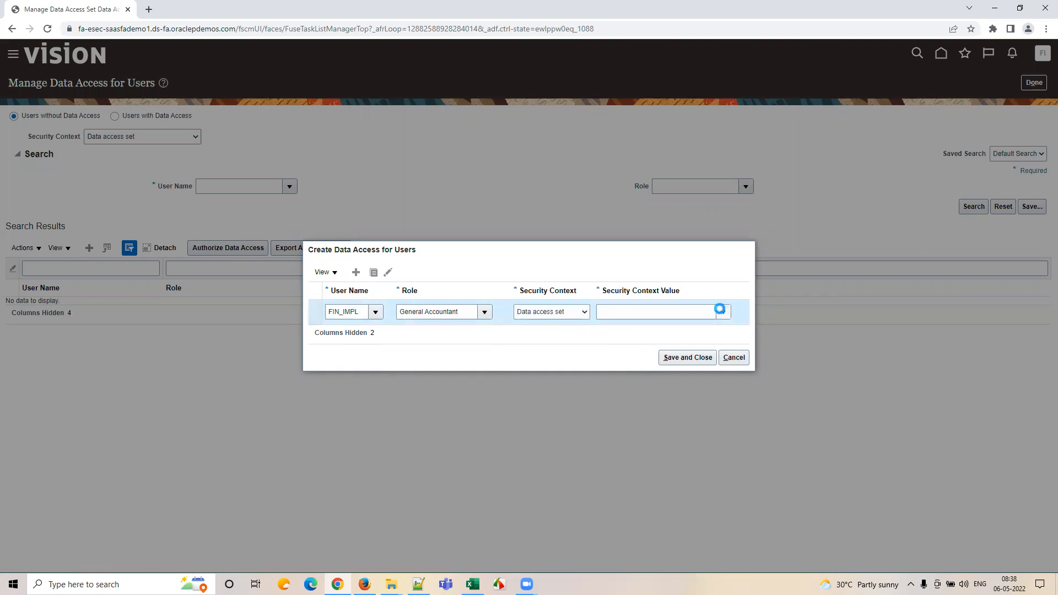
click(607, 496)
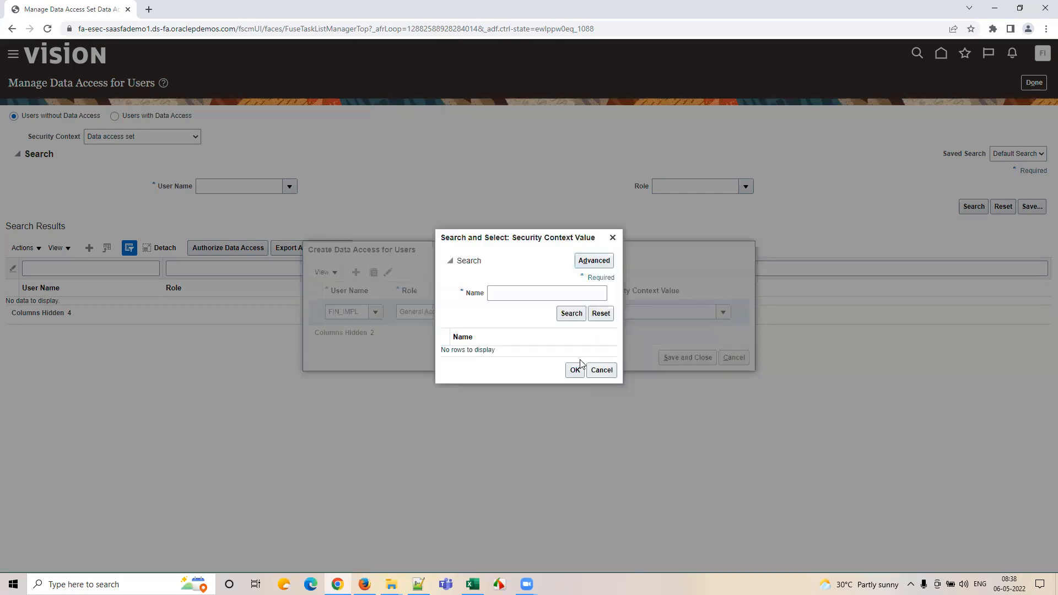
click(545, 294)
text(Ug)
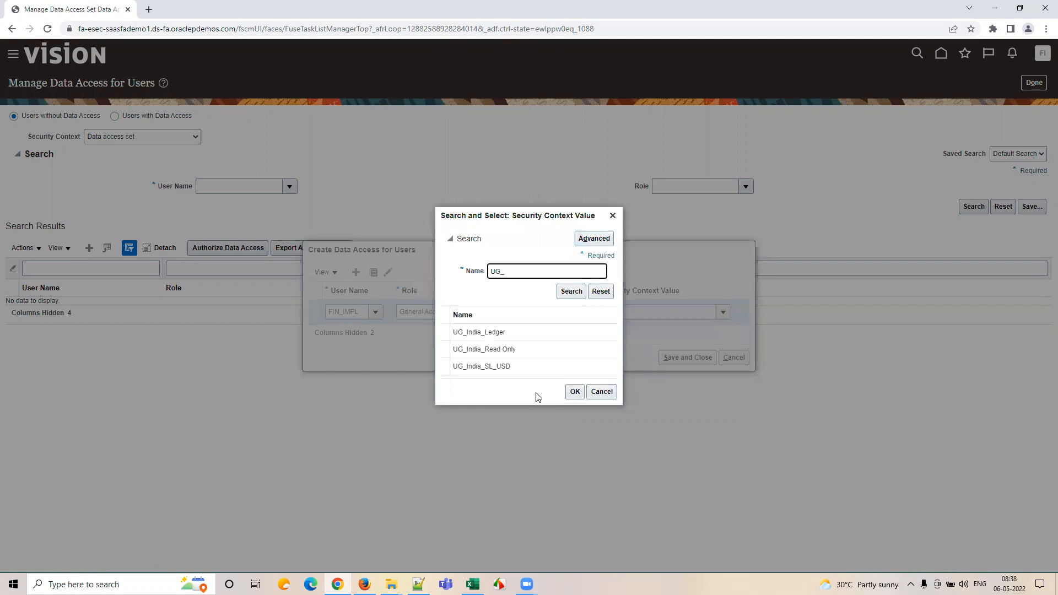
click(525, 374)
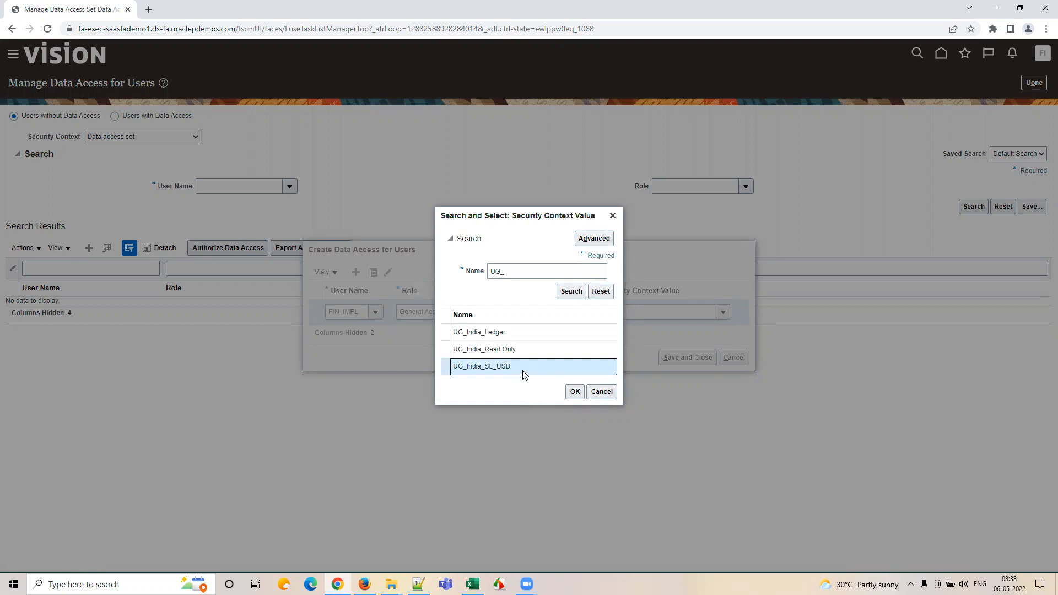
click(575, 391)
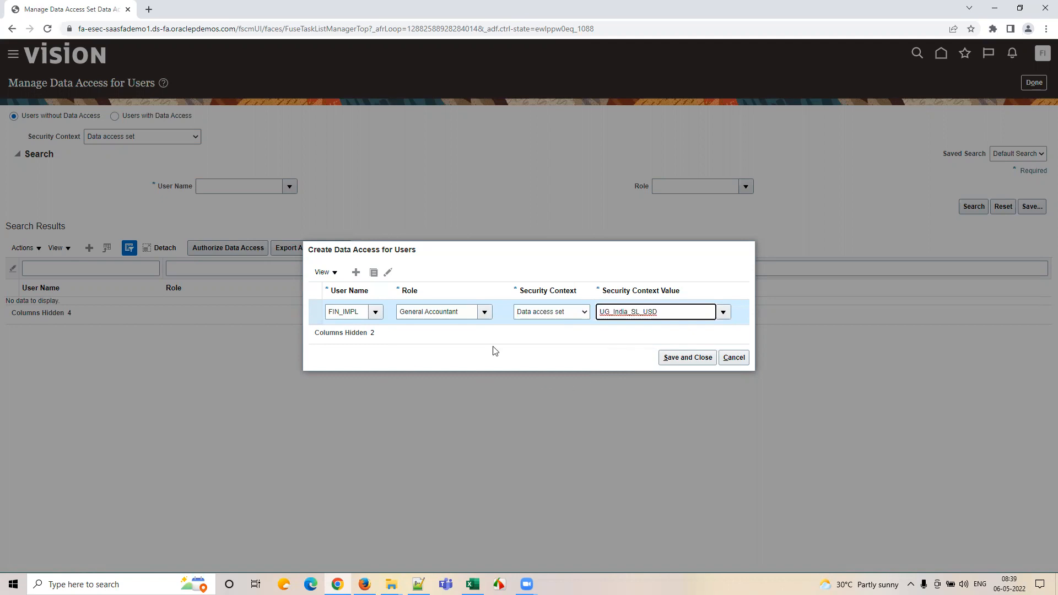
click(697, 359)
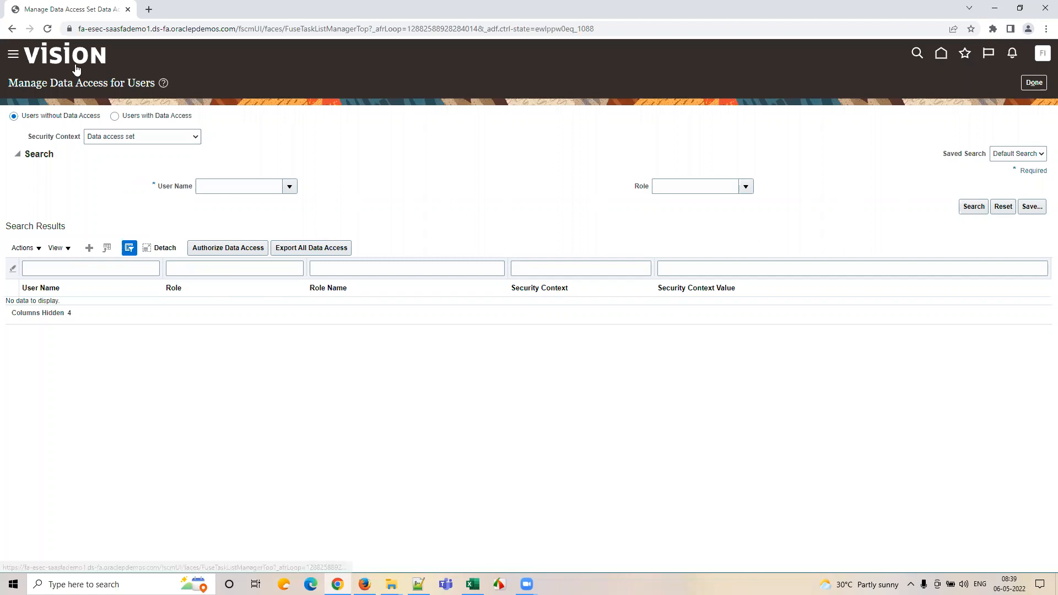
- In the Excel setups list, mark Manage Secondary Ledger, Specify Ledger Options and Complete Primary to Secondary Ledger Mapping as Completed, and save
click(473, 585)
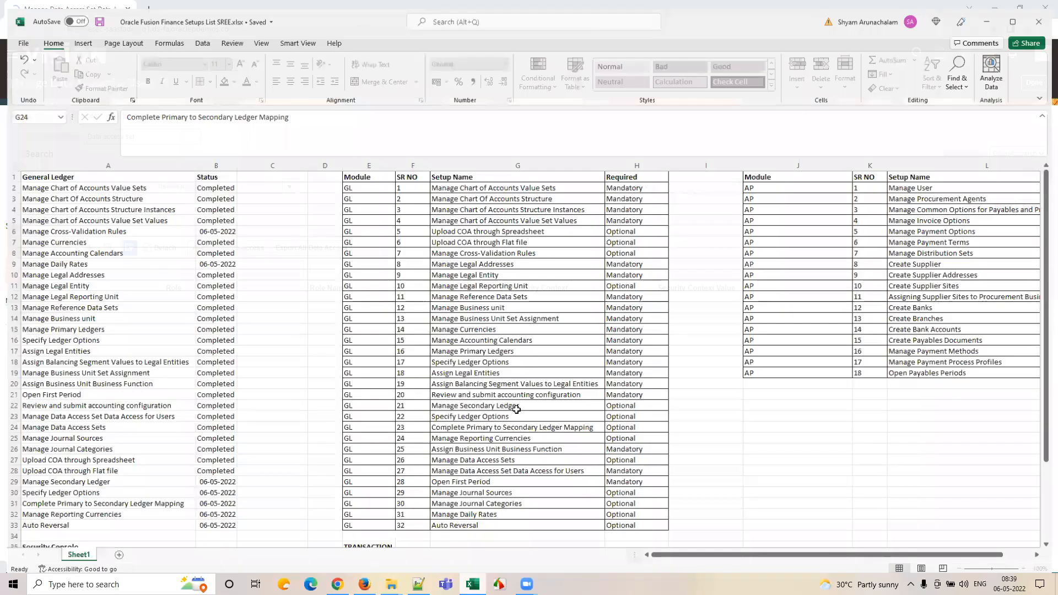
click(513, 403)
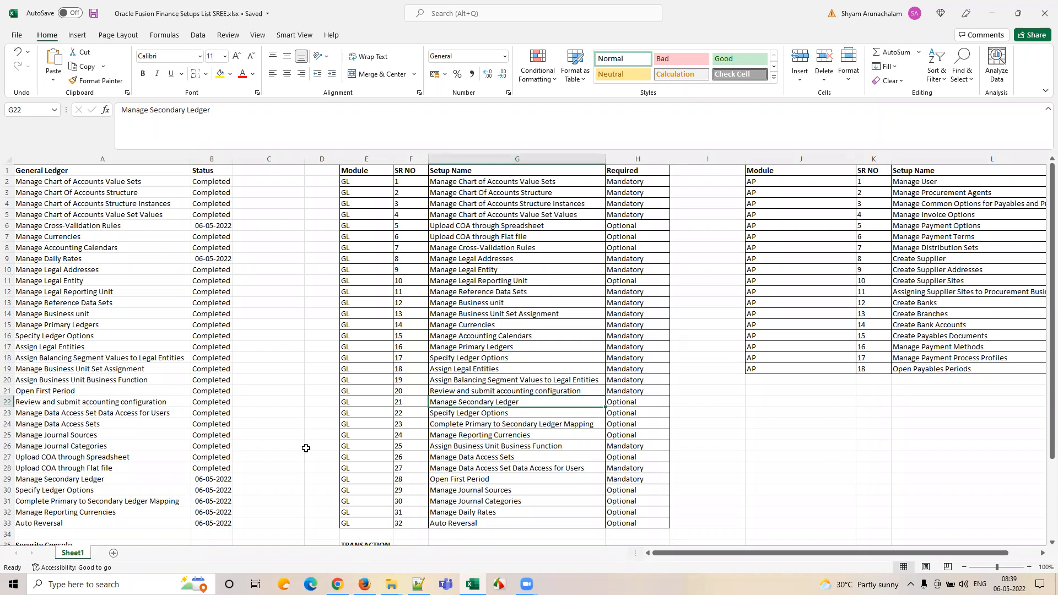
drag(209, 478, 215, 500)
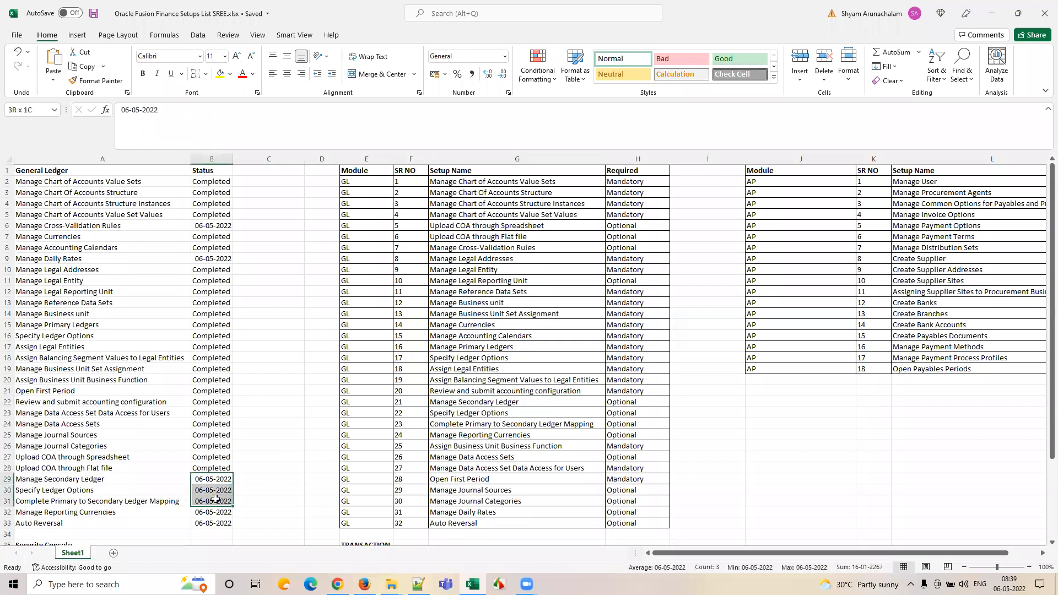
click(201, 467)
key(ctrl+c)
drag(210, 479, 212, 497)
key(ctrl+v)
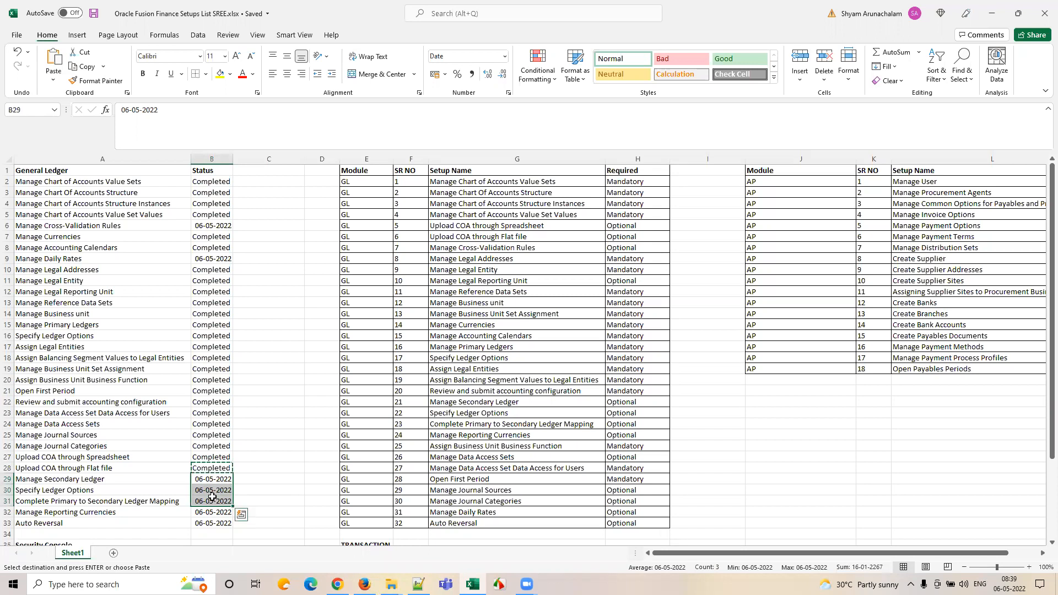
click(257, 484)
key(ctrl+s)
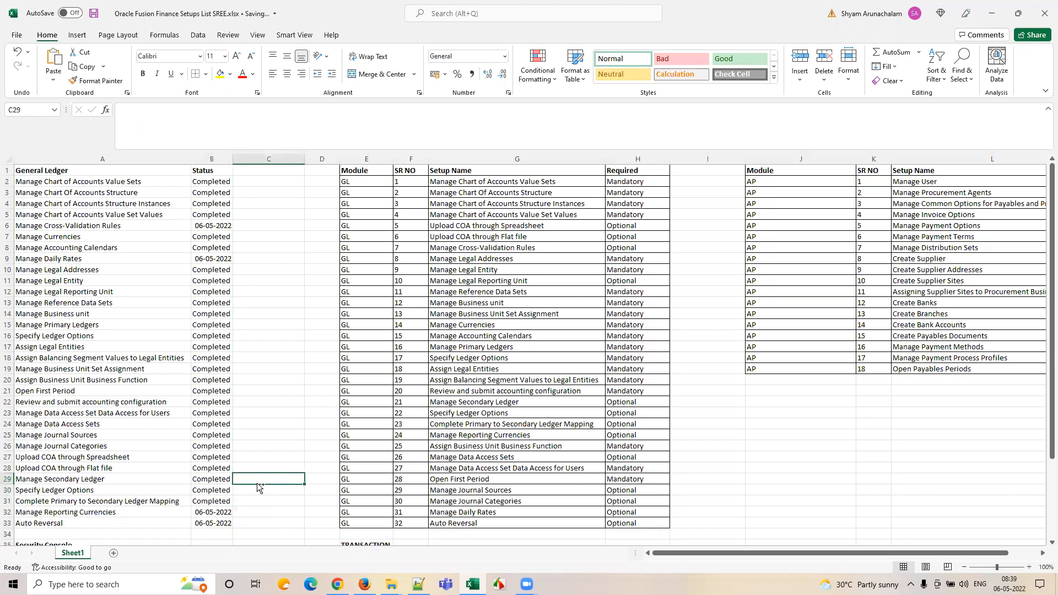
- Switch back to Oracle Fusion in the browser and open the Financials offering in Setup and Maintenance
click(338, 584)
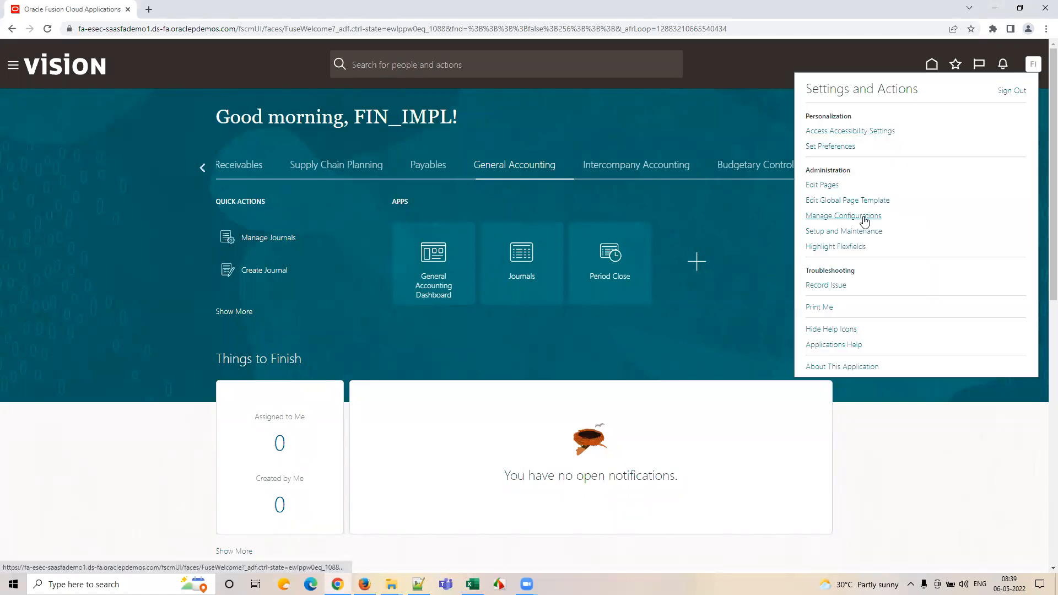
click(854, 232)
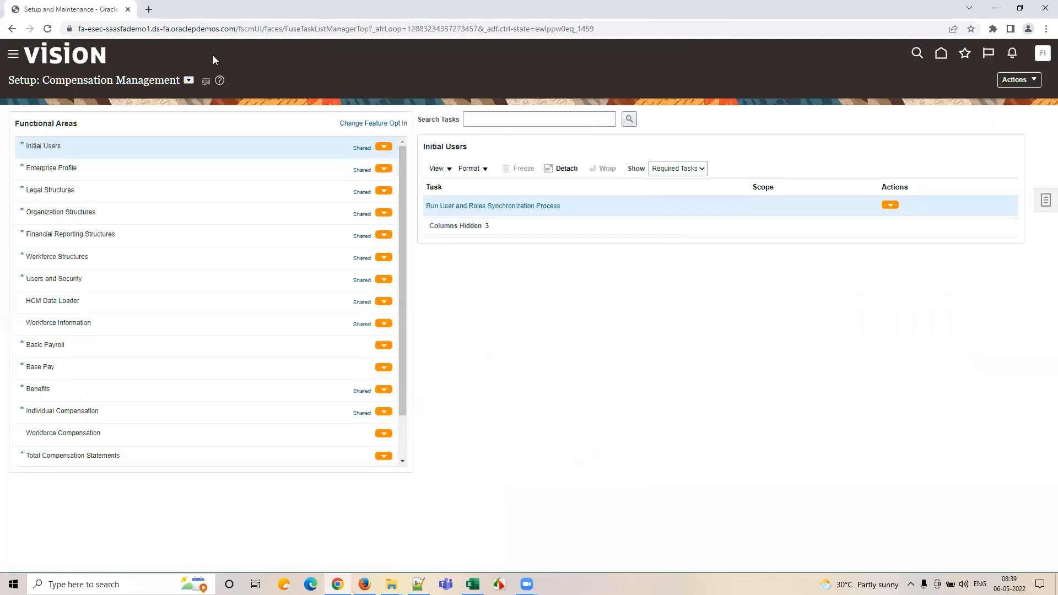
click(189, 83)
- Search the setup tasks for "Manage Repor" and start creating a reporting currency for UG_India_Ledger
click(597, 118)
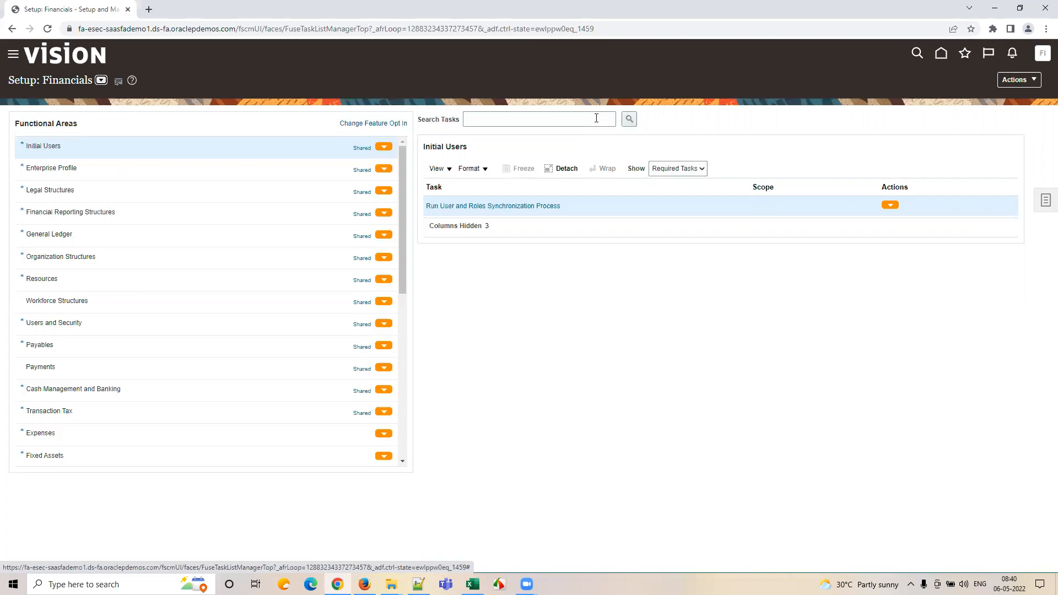
click(597, 118)
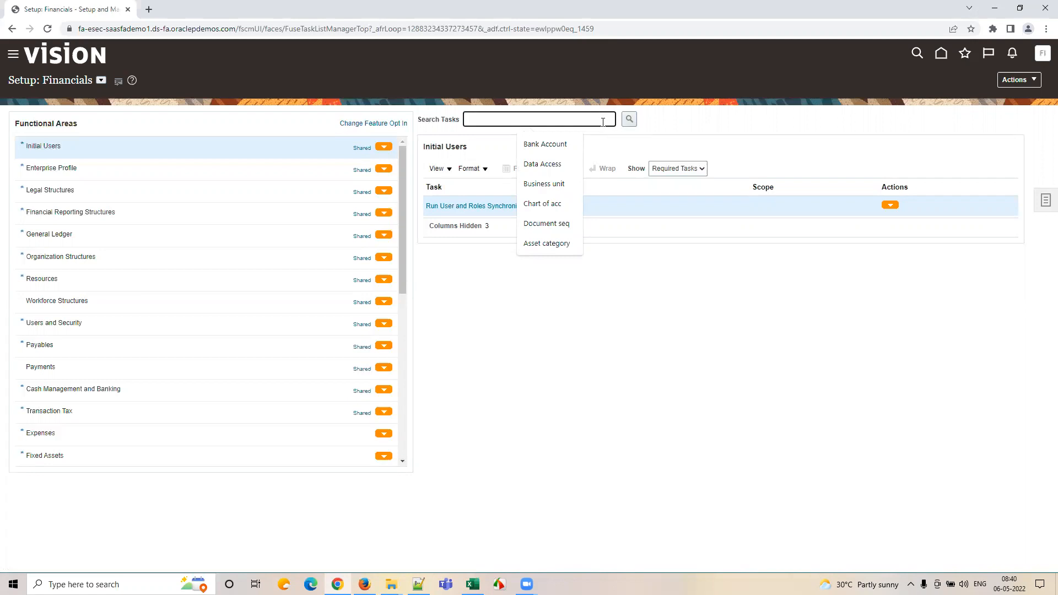
text(Manage)
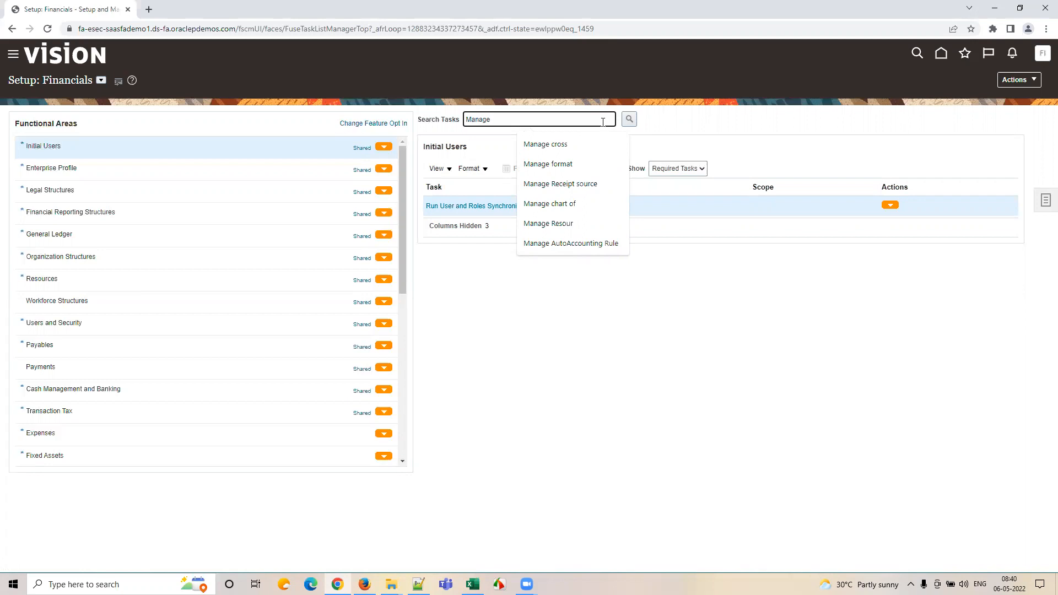
text(Repor)
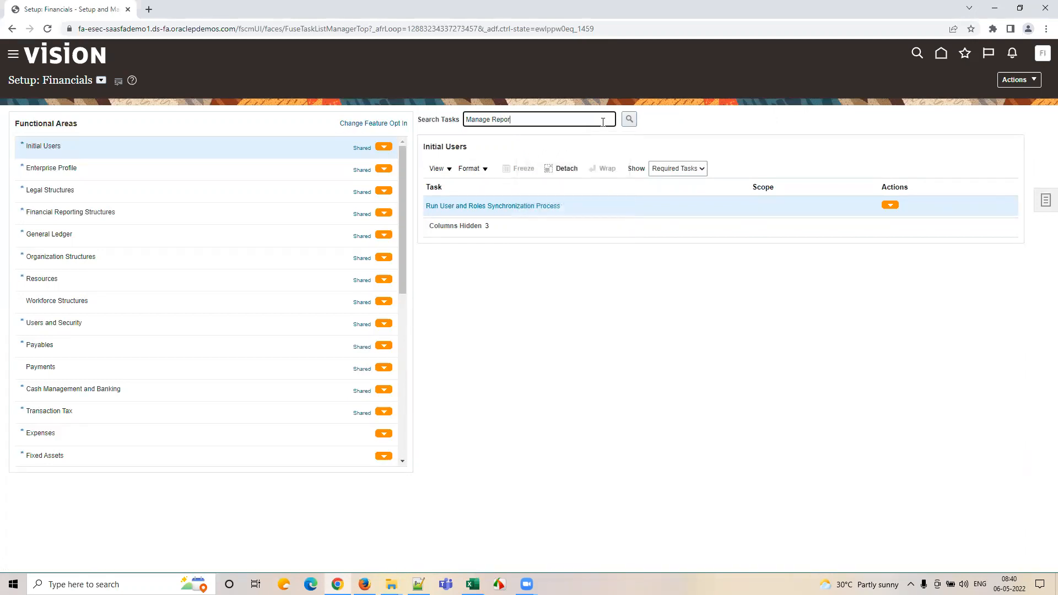
key(Return)
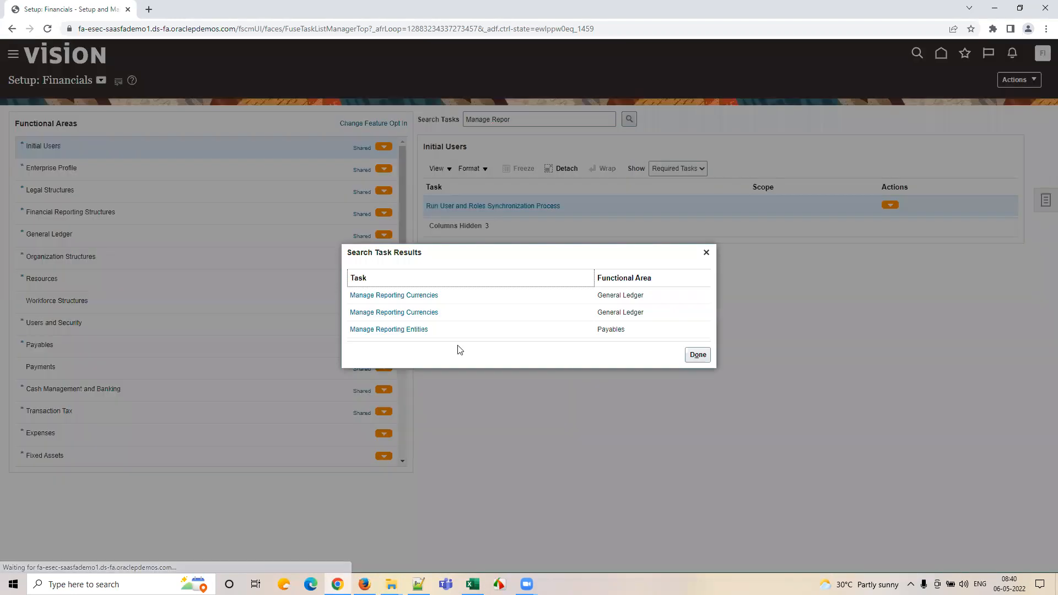
click(396, 296)
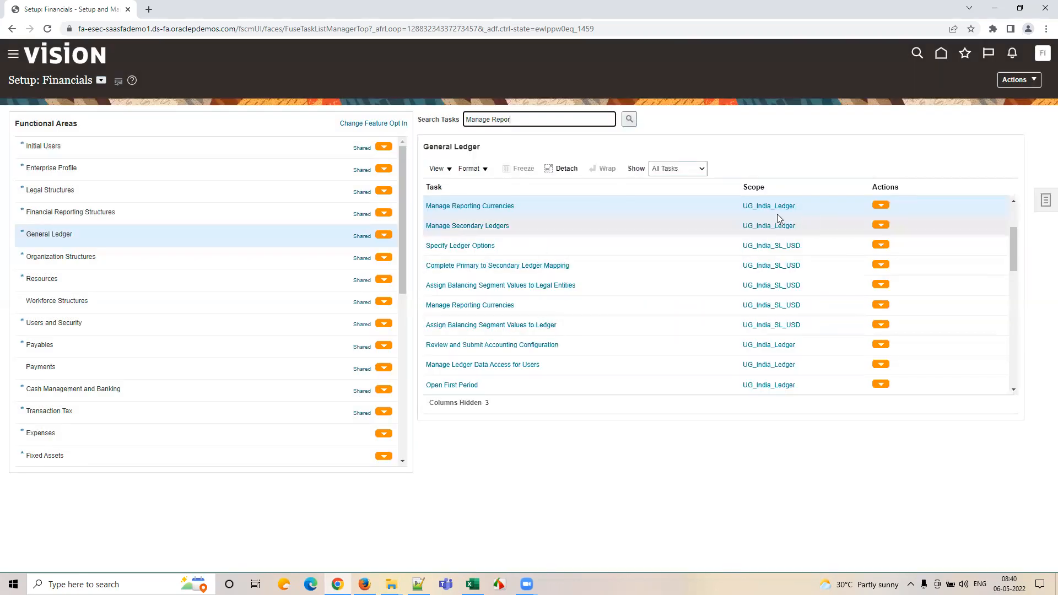
click(497, 207)
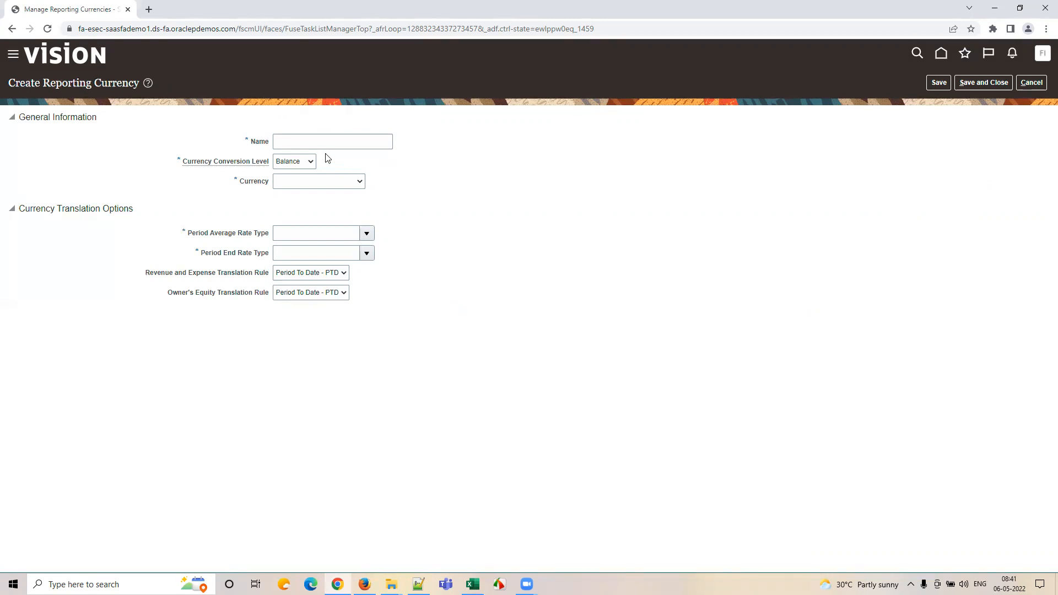
- Name the reporting currency UG_RC_EUR, with conversion level Balance and currency EUR - Euro
click(311, 162)
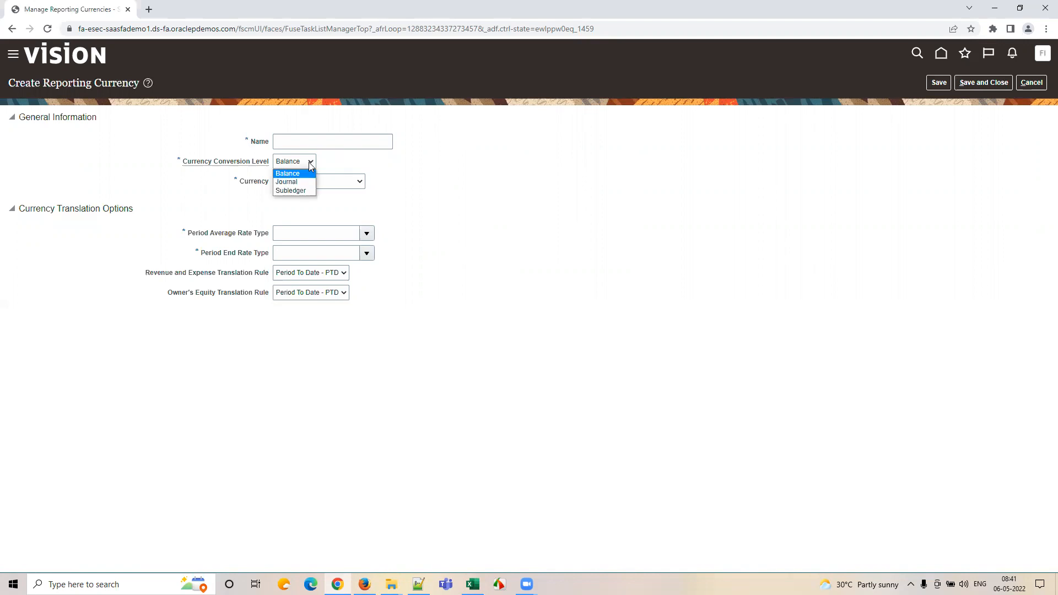
click(310, 163)
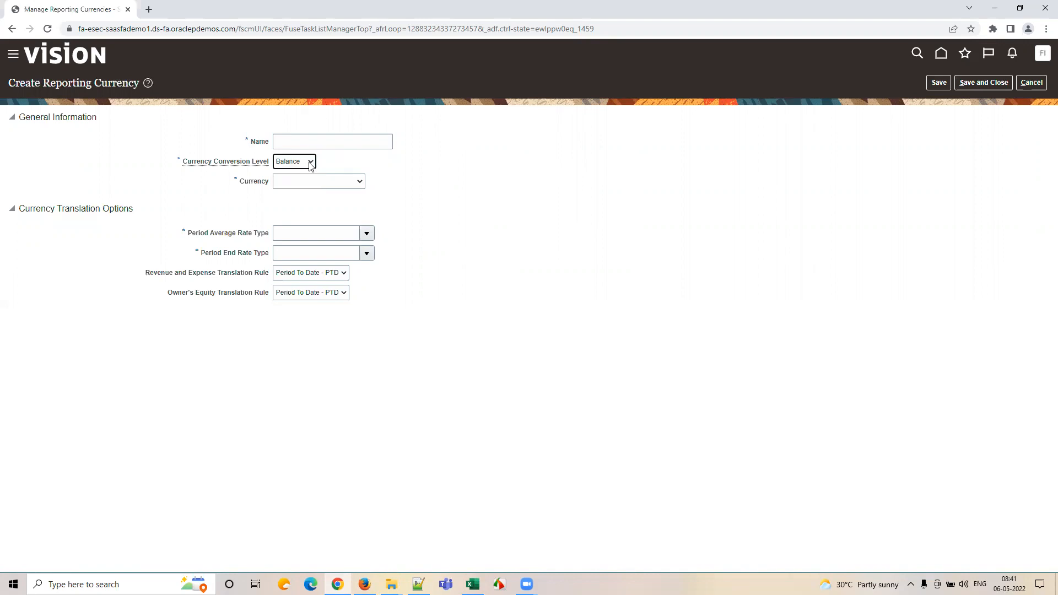
click(315, 141)
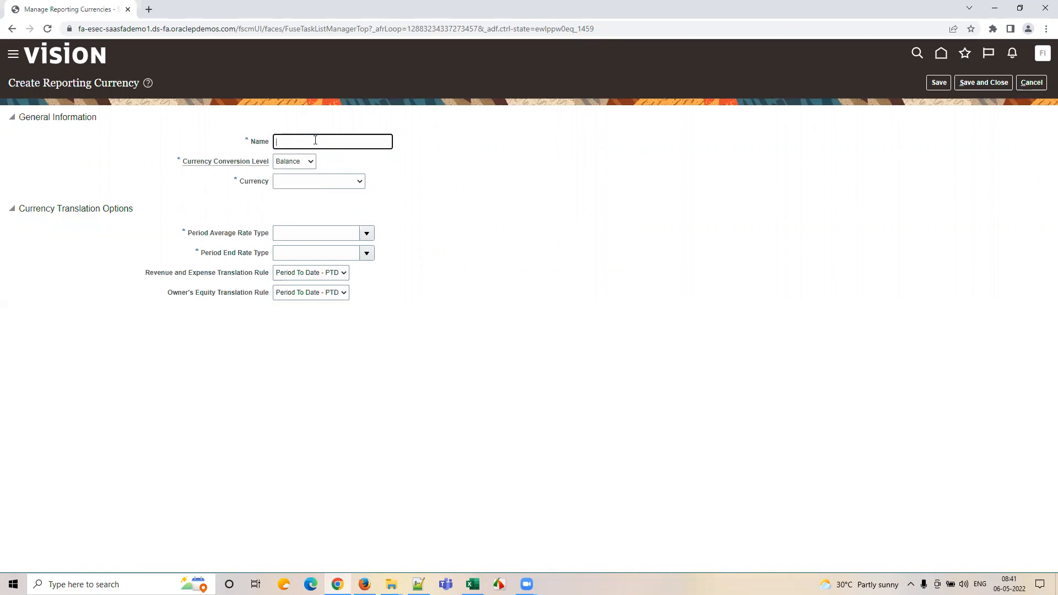
text(UG)
text(_RC_EUR)
key(ctrl+a)
click(310, 164)
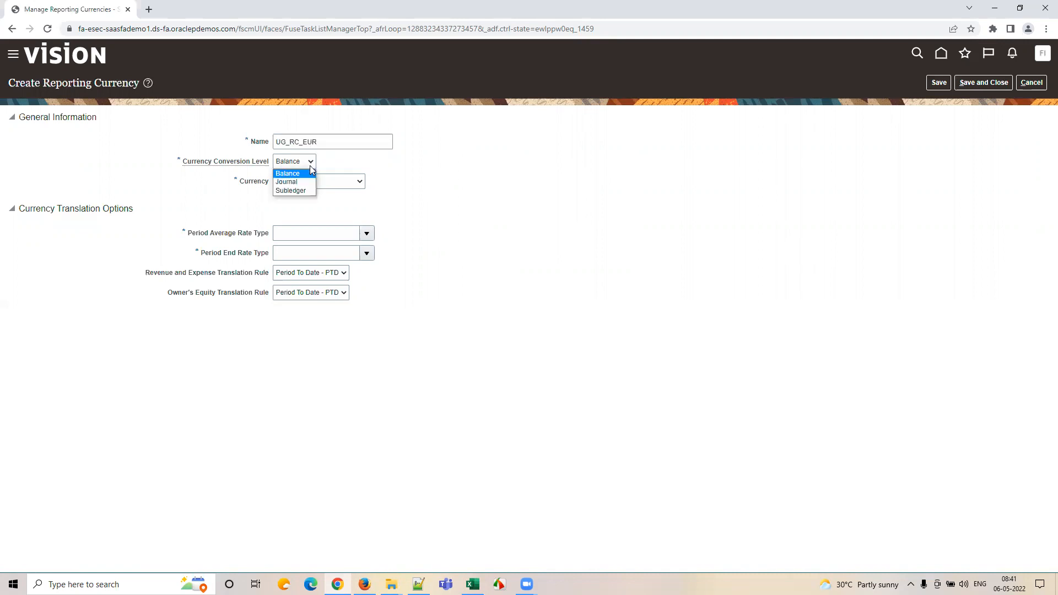
click(310, 171)
click(298, 186)
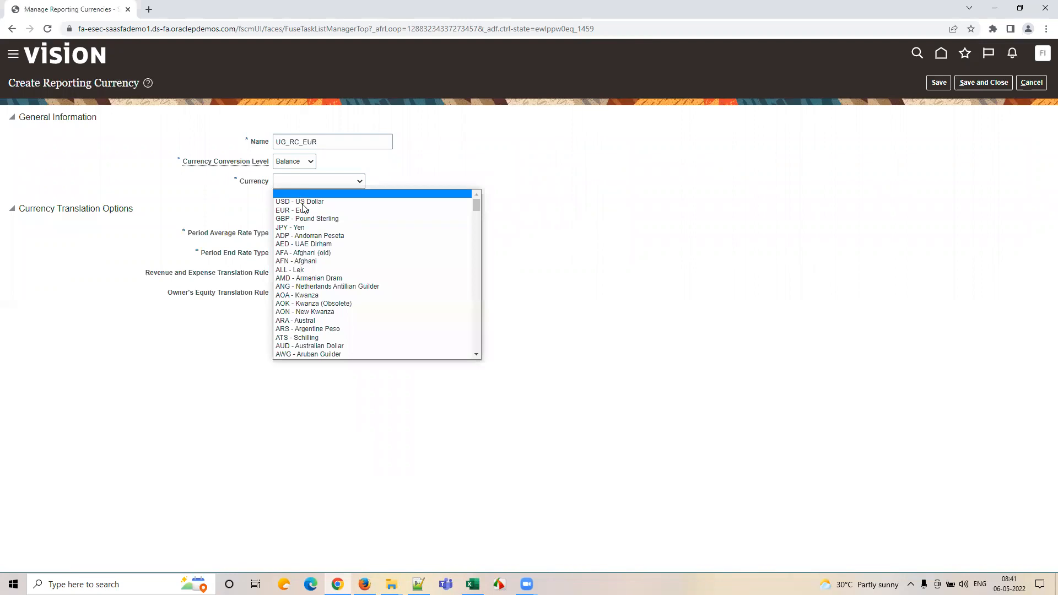
click(303, 210)
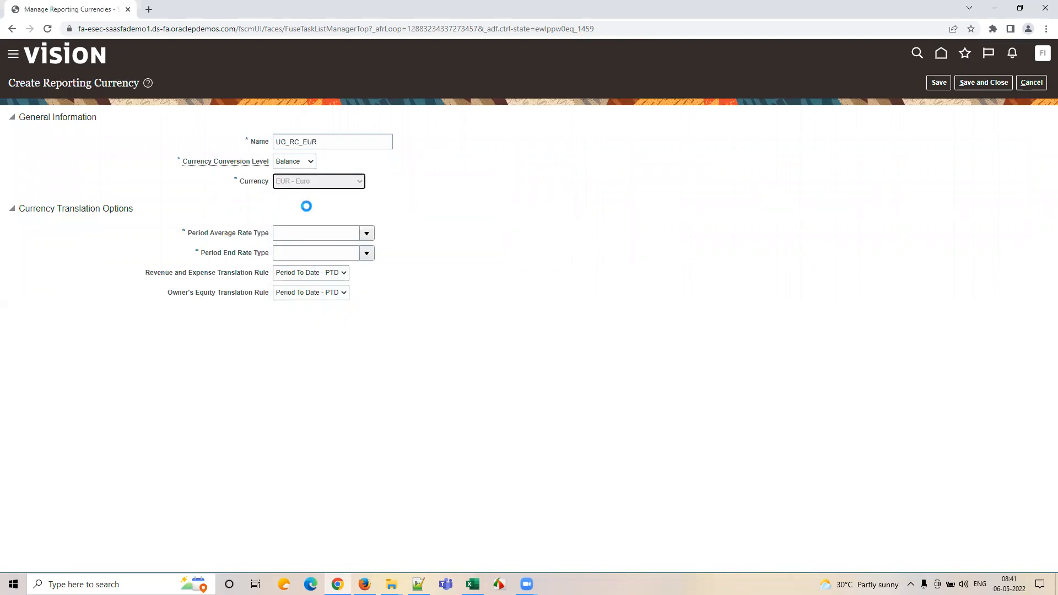
- Set both the period average rate type and the period end rate type to Corporate
click(367, 229)
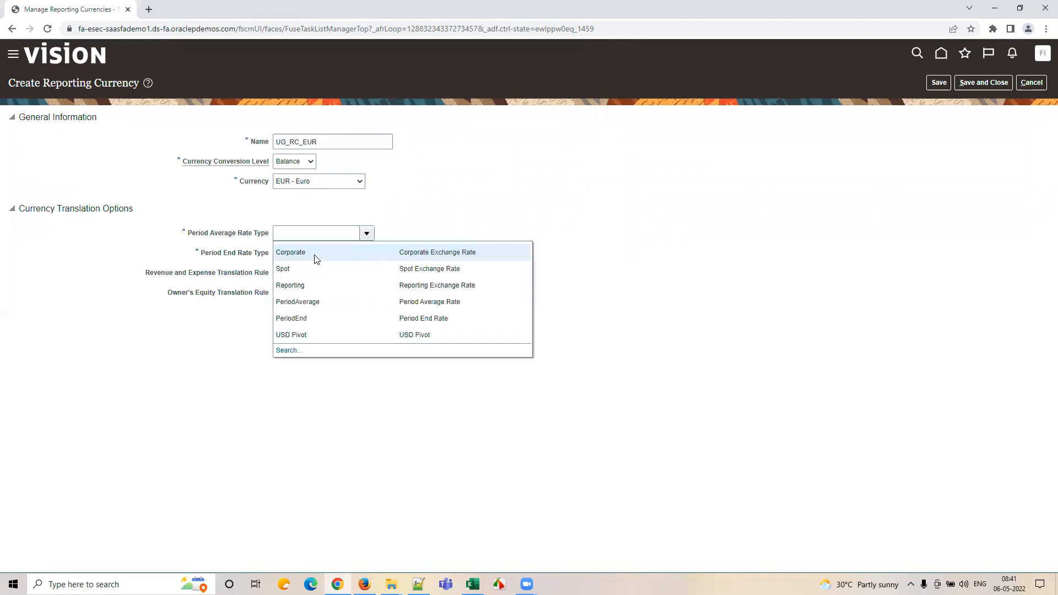
click(315, 255)
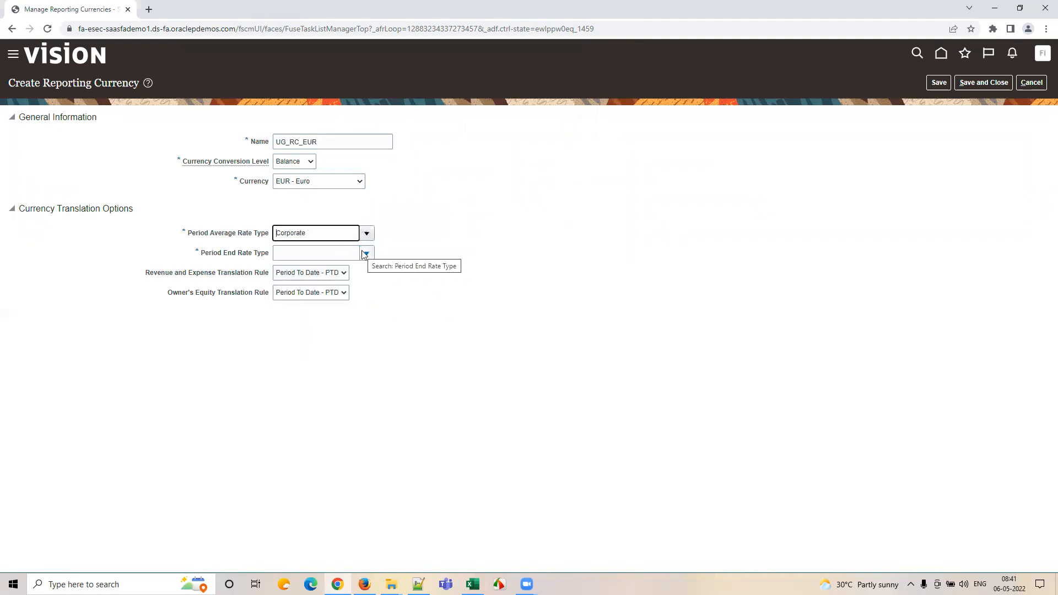
click(309, 274)
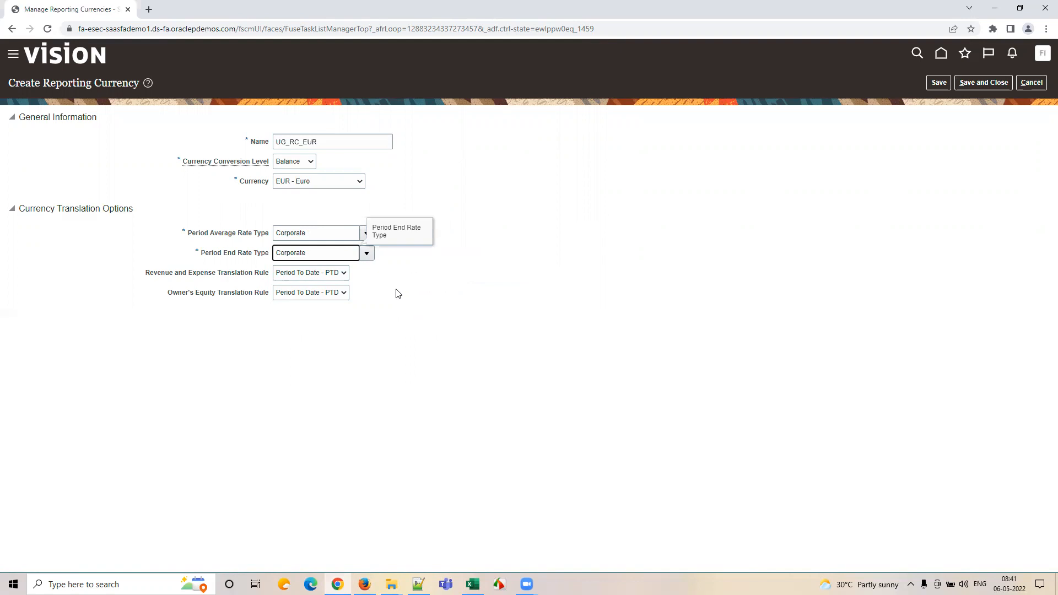
- Save and close the new reporting currency, and save and close the reporting currencies list of UG_India_Ledger
click(725, 281)
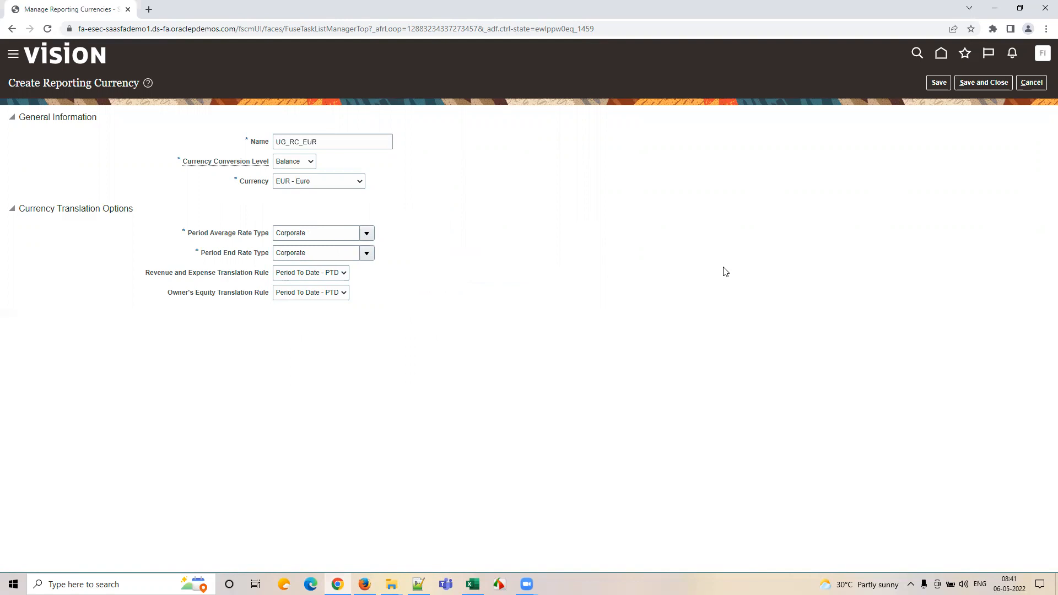
click(940, 83)
click(985, 83)
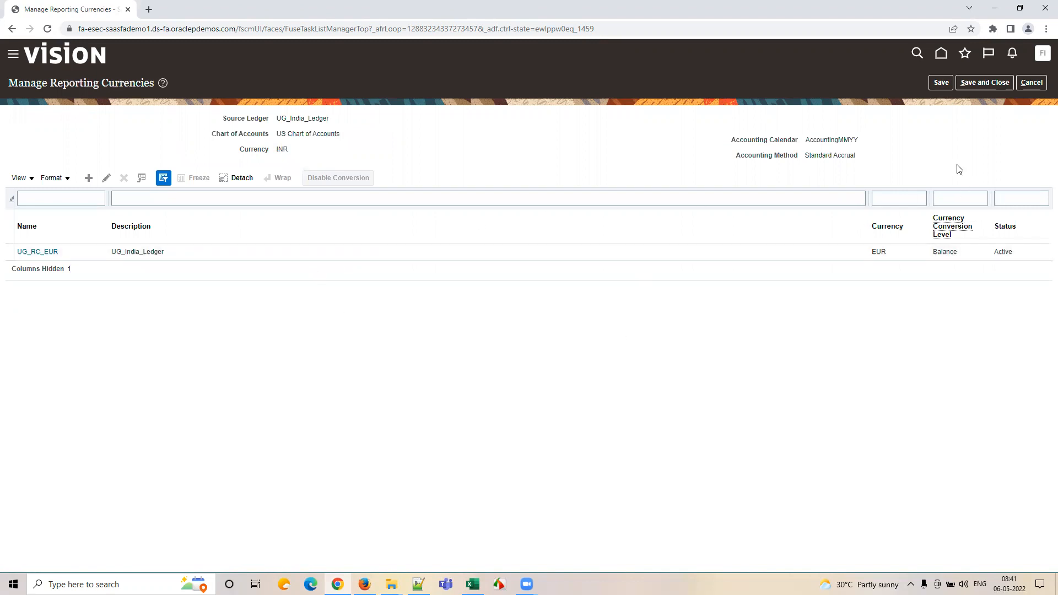
click(964, 86)
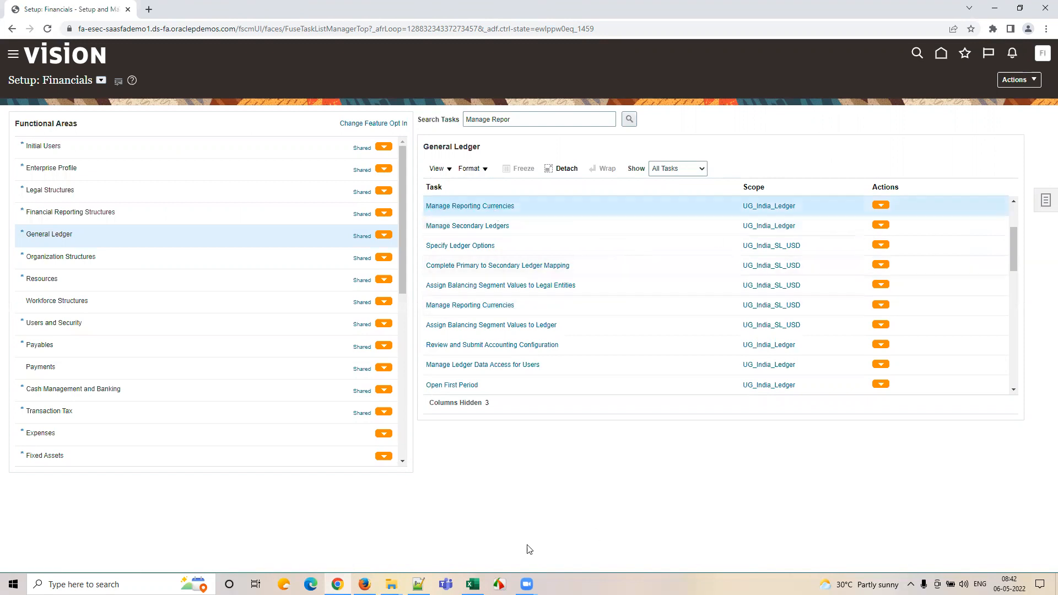
- Switch to the setup list in Excel and set the status of Manage Reporting Currencies to Completed
click(472, 585)
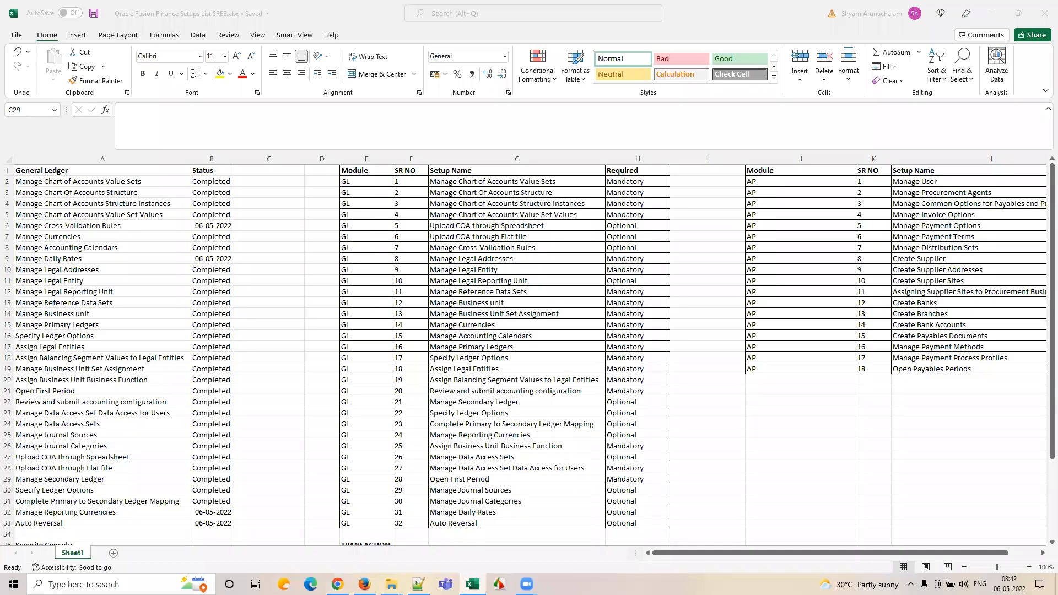
click(213, 514)
text(Completed)
key(ctrl+Return)
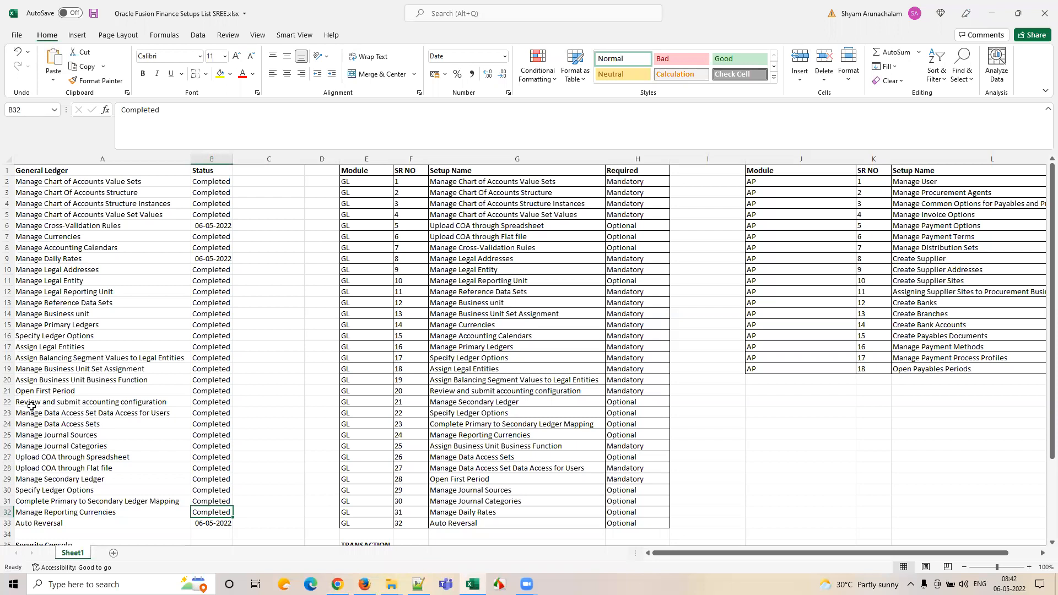
- Switch back to Oracle Fusion, search the setup tasks for "Daily rates" and open the task for managing daily rates
click(159, 258)
key(alt+Tab)
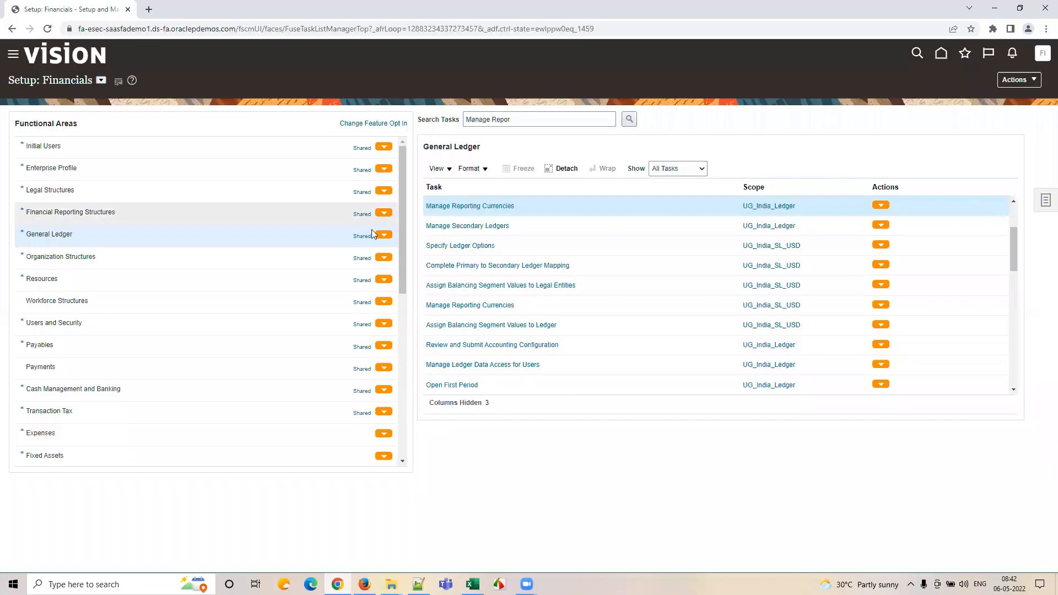
double_click(526, 117)
triple_click(526, 117)
text(Dail)
key(Down)
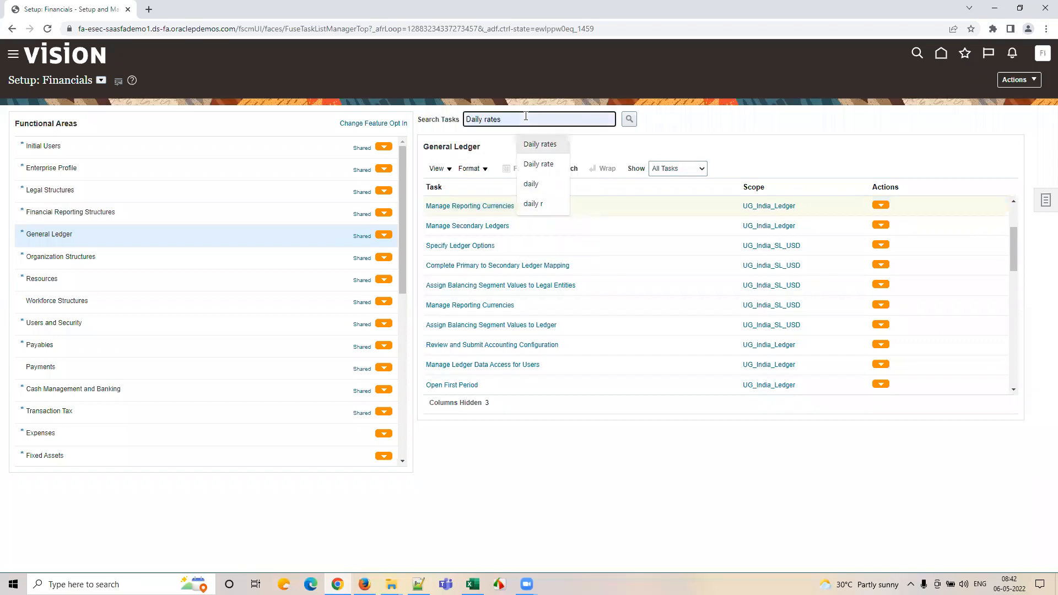
key(Return)
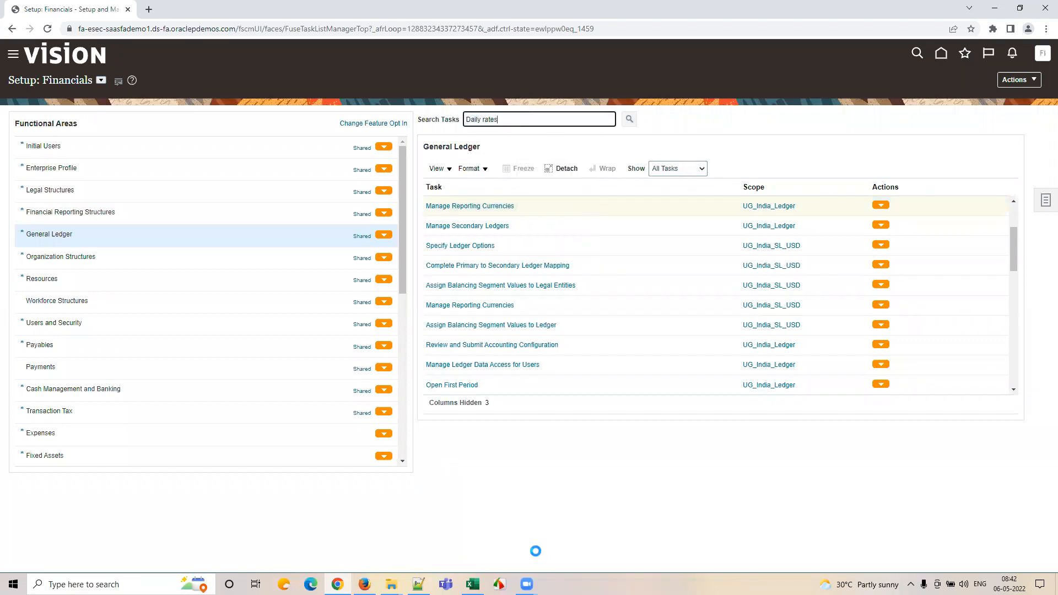
click(468, 346)
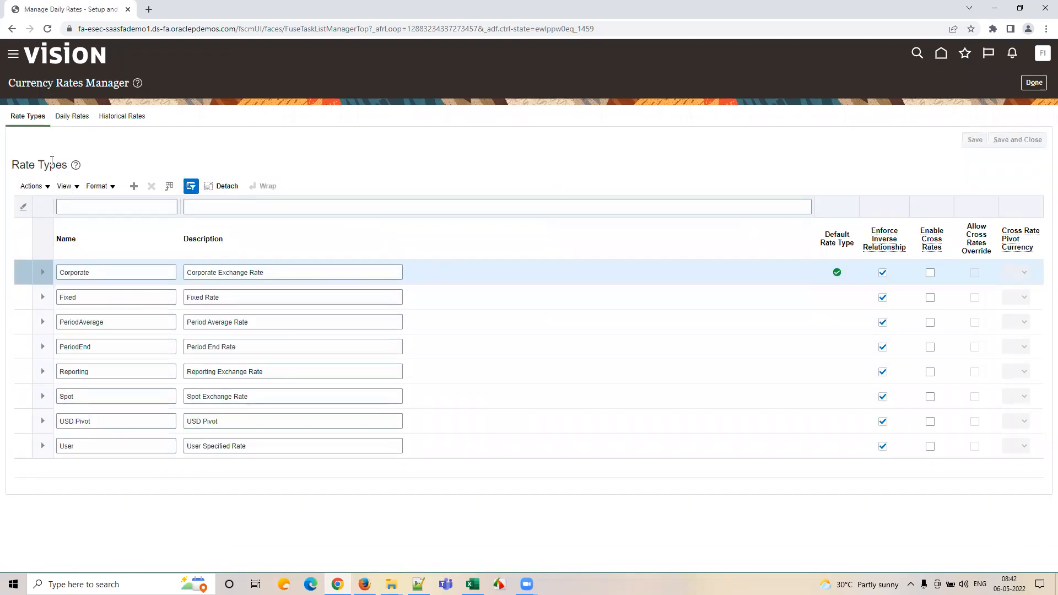
- Open the daily rates search and set the from currency to INR - Indian Rupee and the to currency to USD - US Dollar
double_click(98, 273)
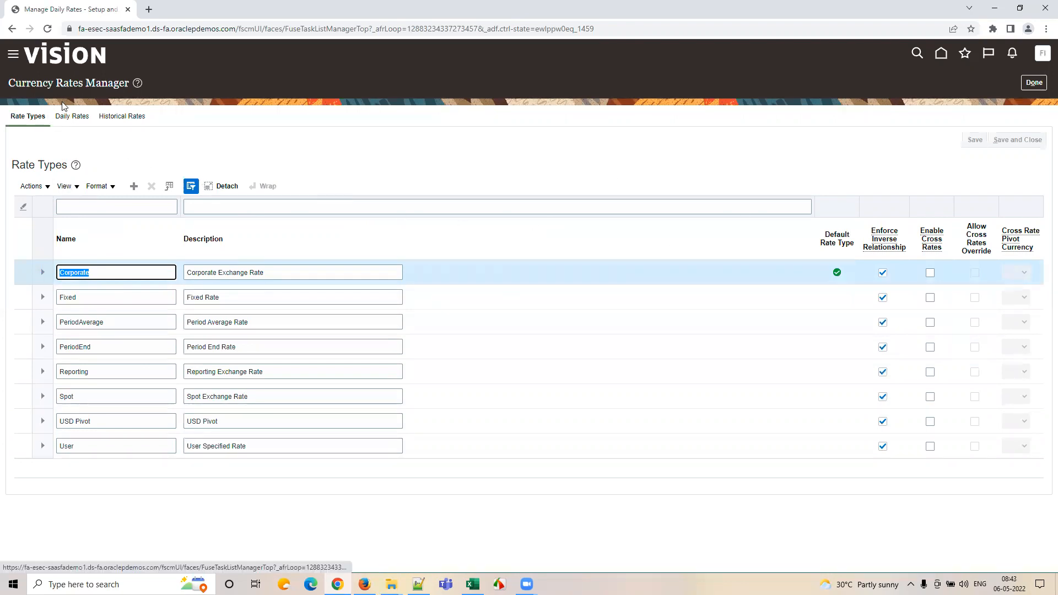
click(75, 118)
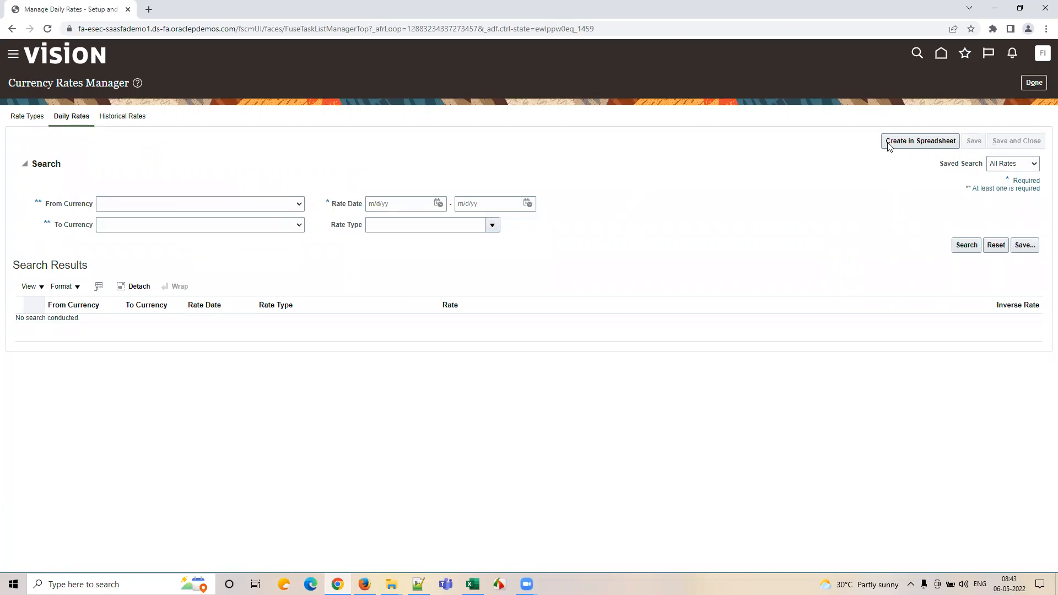
click(907, 143)
click(212, 205)
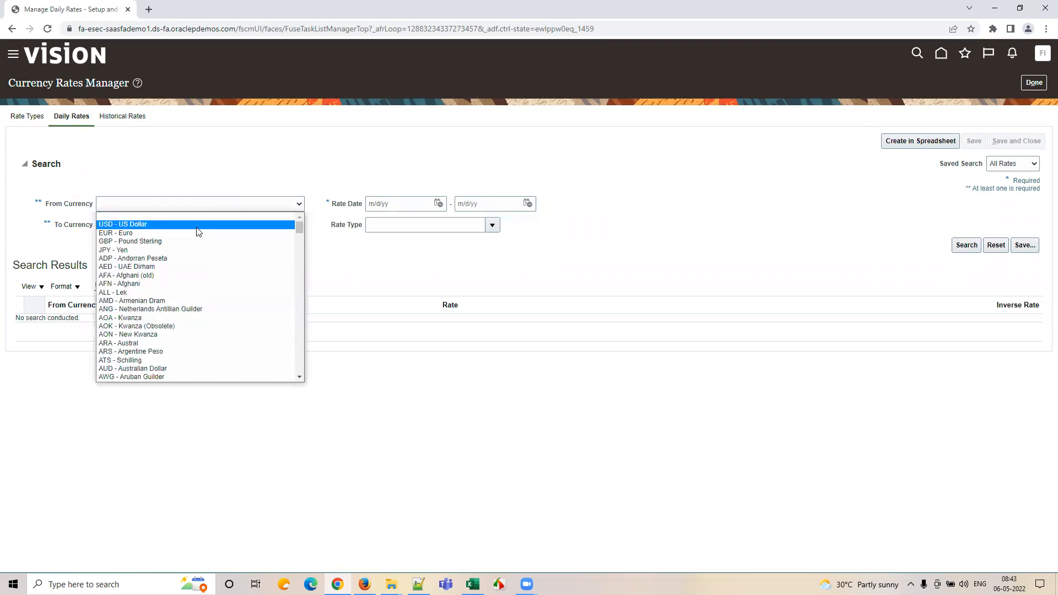
text(inr)
key(Return)
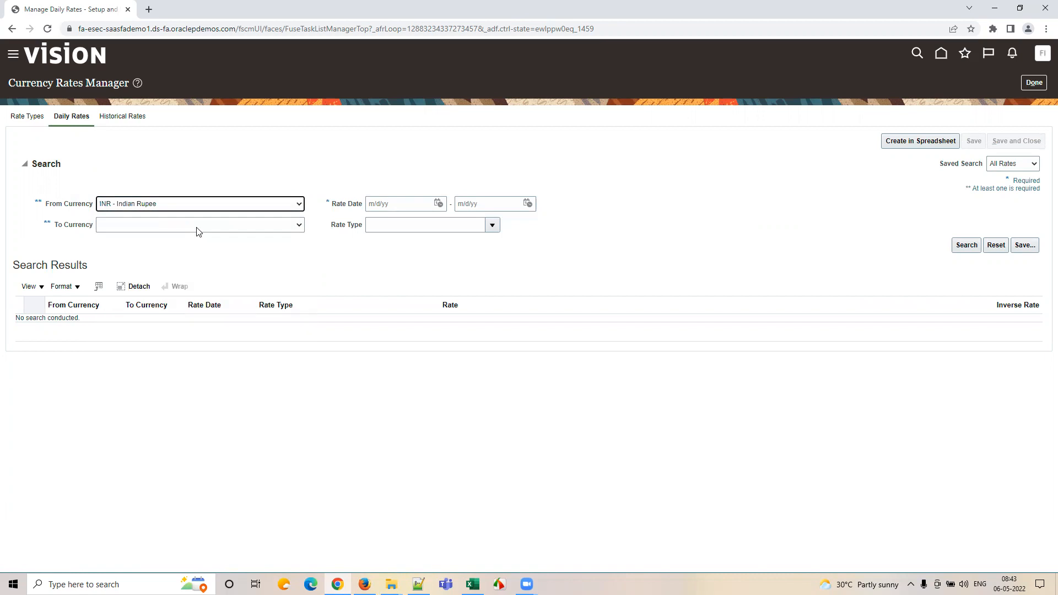
click(199, 225)
text(usd)
key(Return)
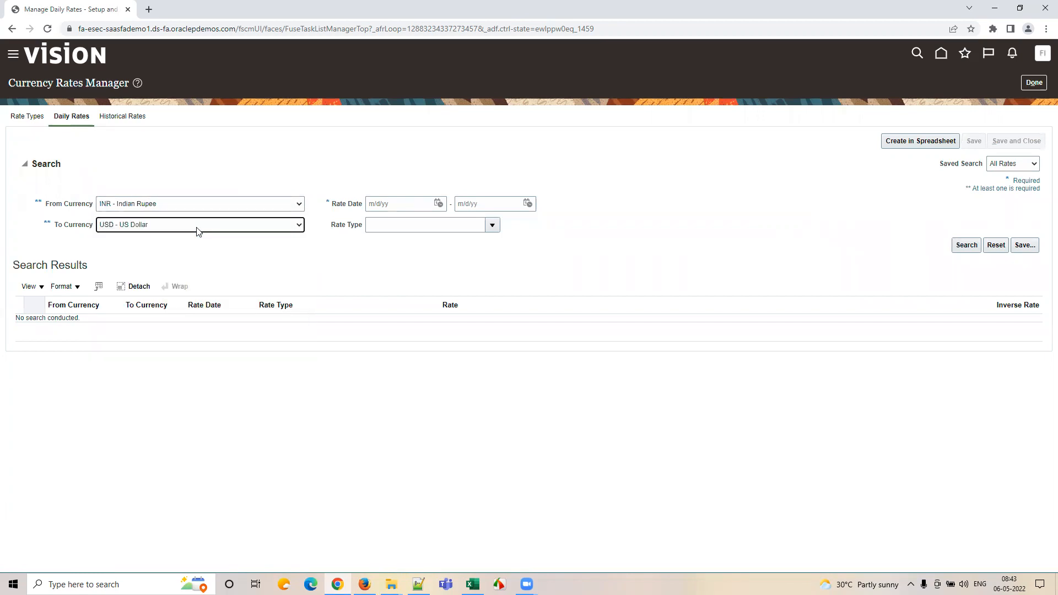
- Set the rate date range to 5/1/22 through 5/6/22 and the rate type to Corporate
click(439, 203)
click(453, 255)
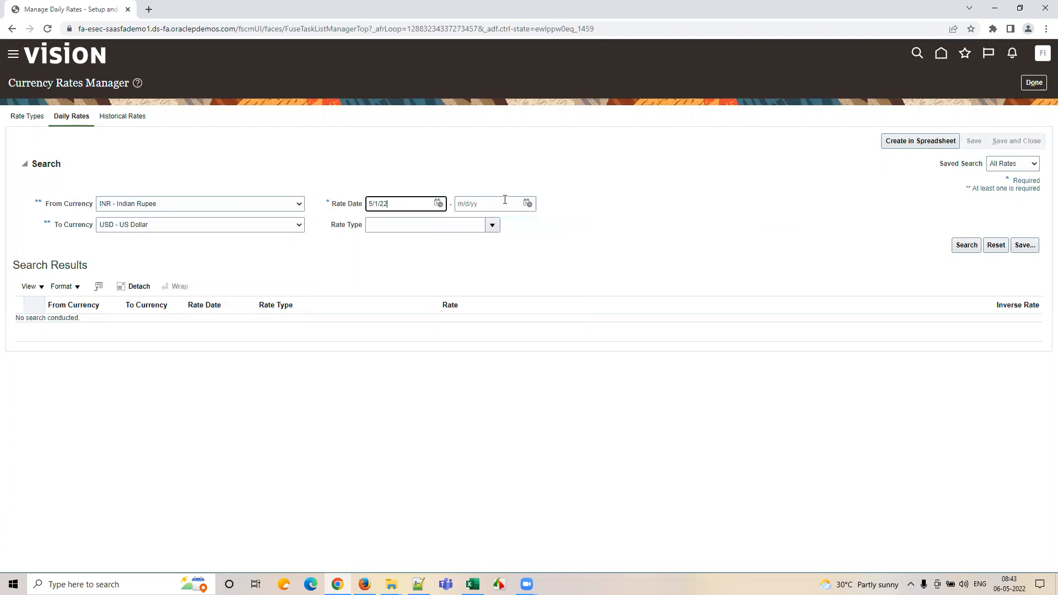
click(528, 203)
click(638, 255)
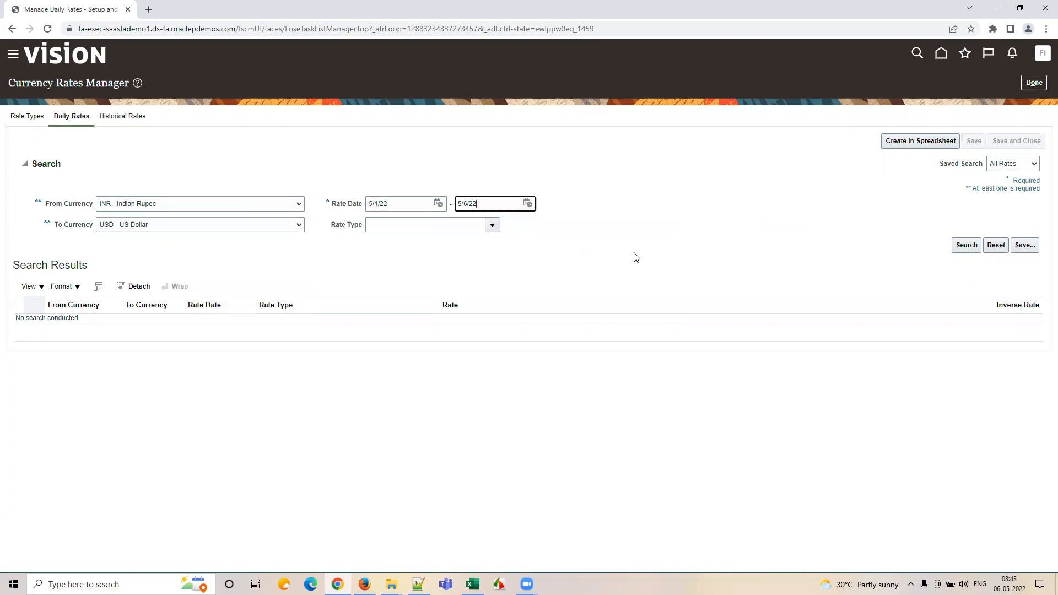
click(492, 227)
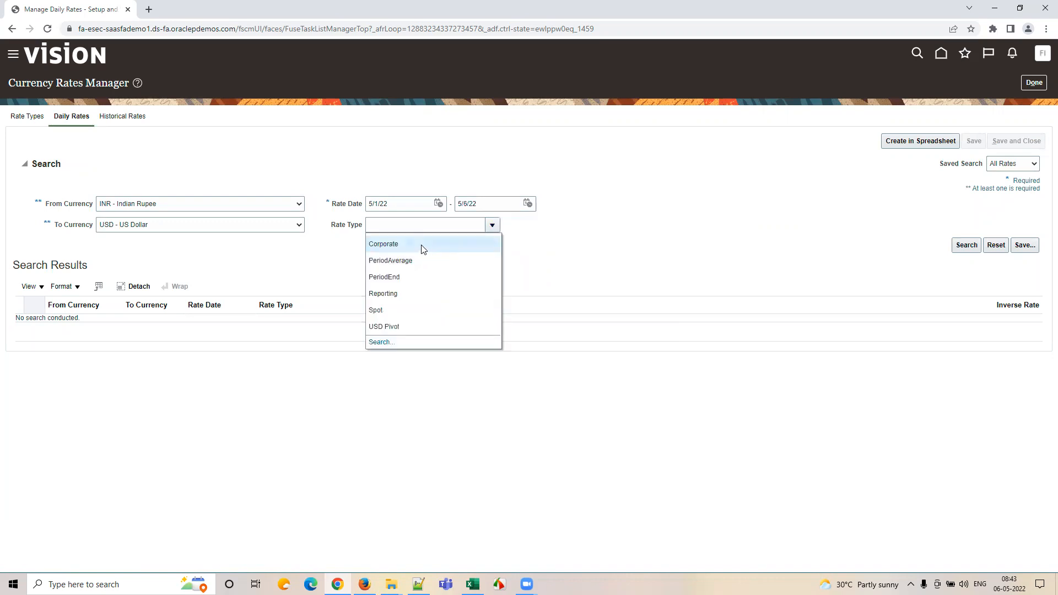
click(423, 249)
click(473, 230)
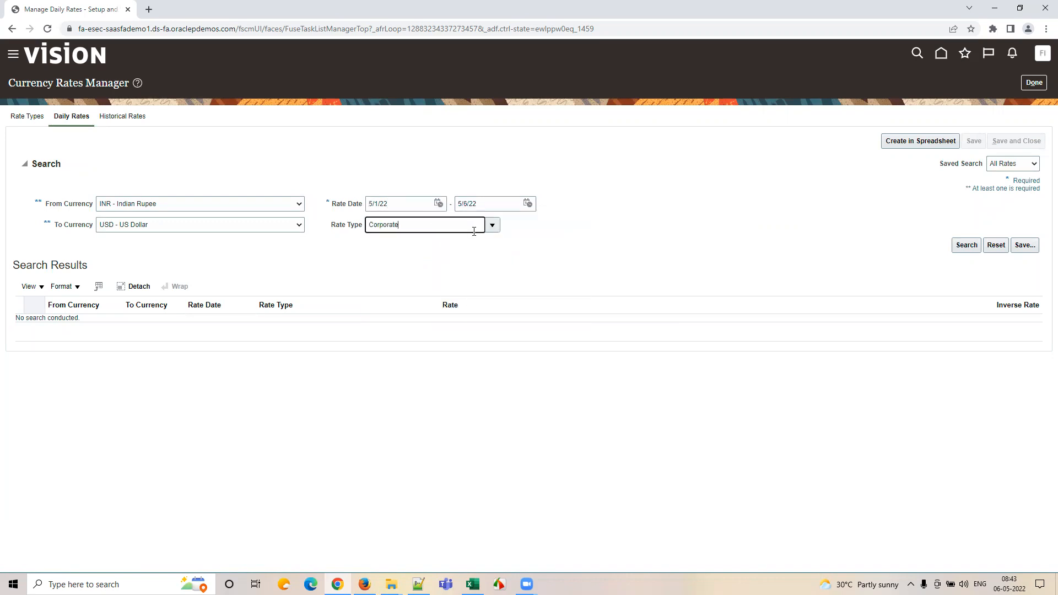
- Change the start of the rate date range to 1/1/22 and run the daily rates search
click(438, 204)
click(484, 222)
click(481, 233)
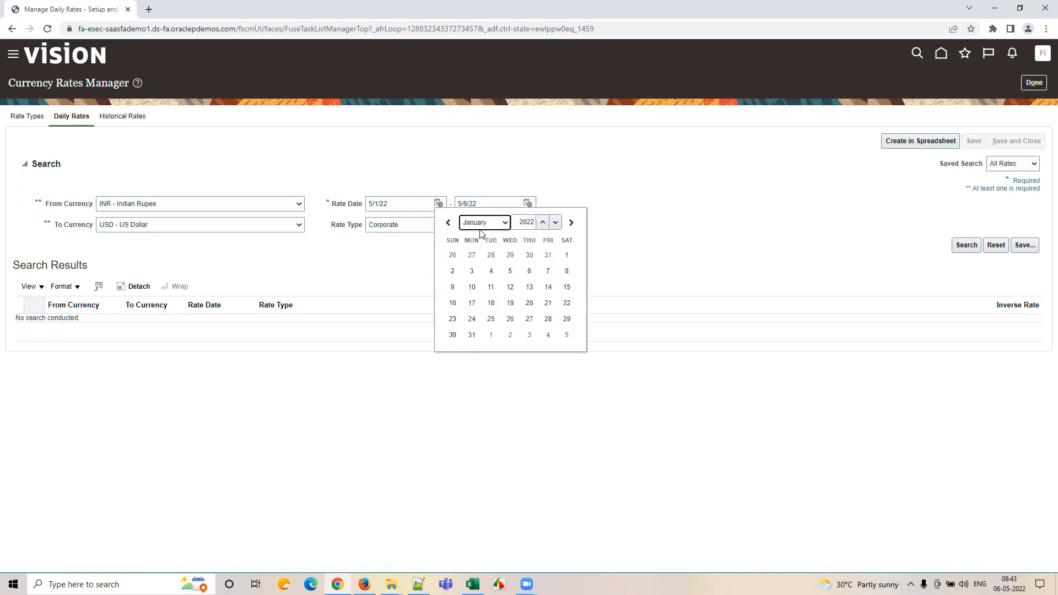
click(567, 256)
click(958, 249)
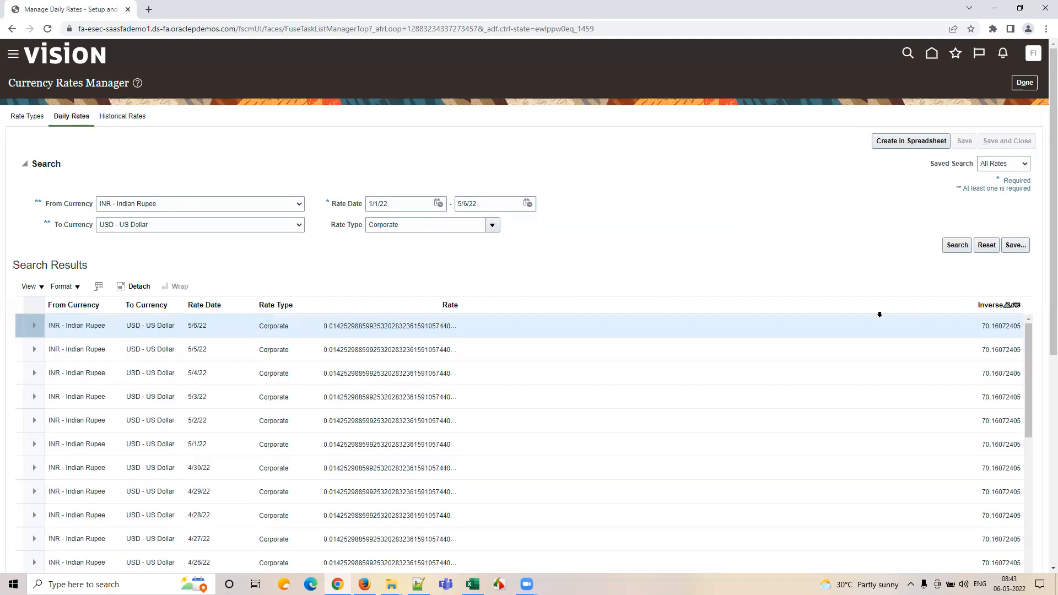
- Examine the daily INR to USD rates and the rate and inverse rate of the 5/6/22 row
scroll(1043, 334, down, 2)
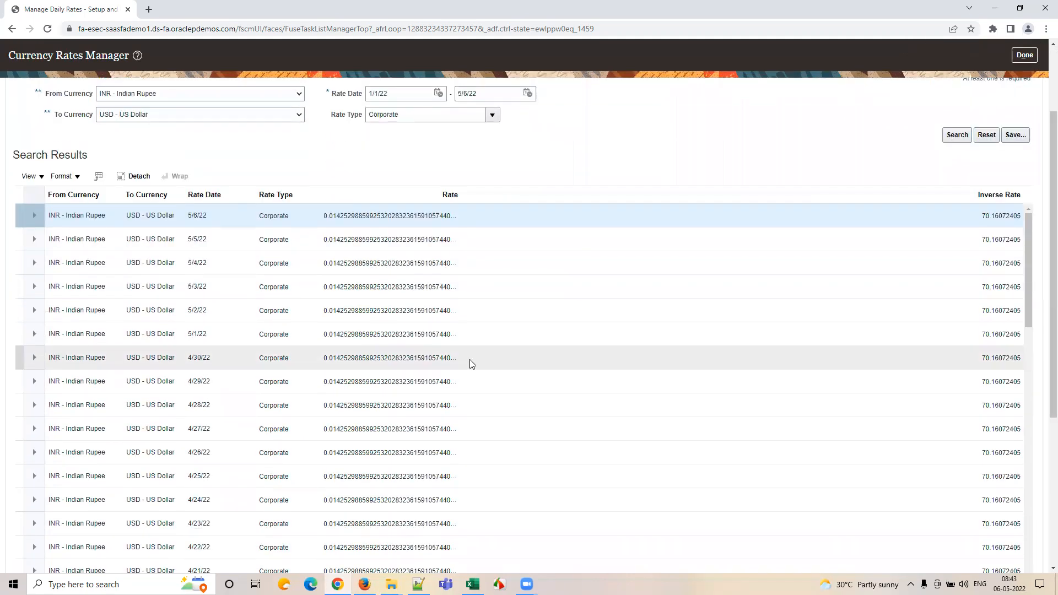
scroll(471, 379, down, 3)
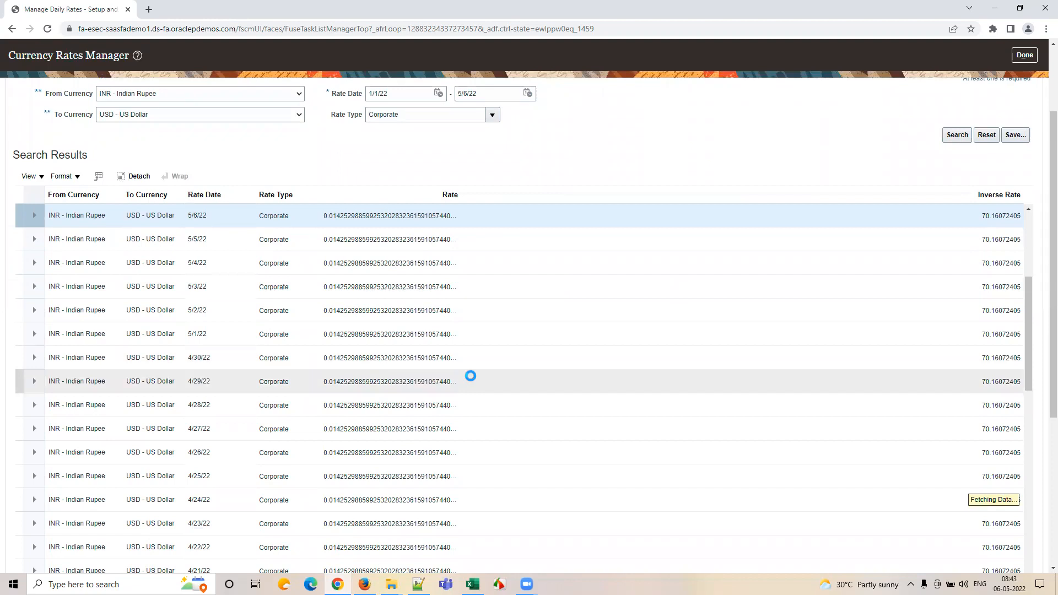
scroll(473, 378, up, 5)
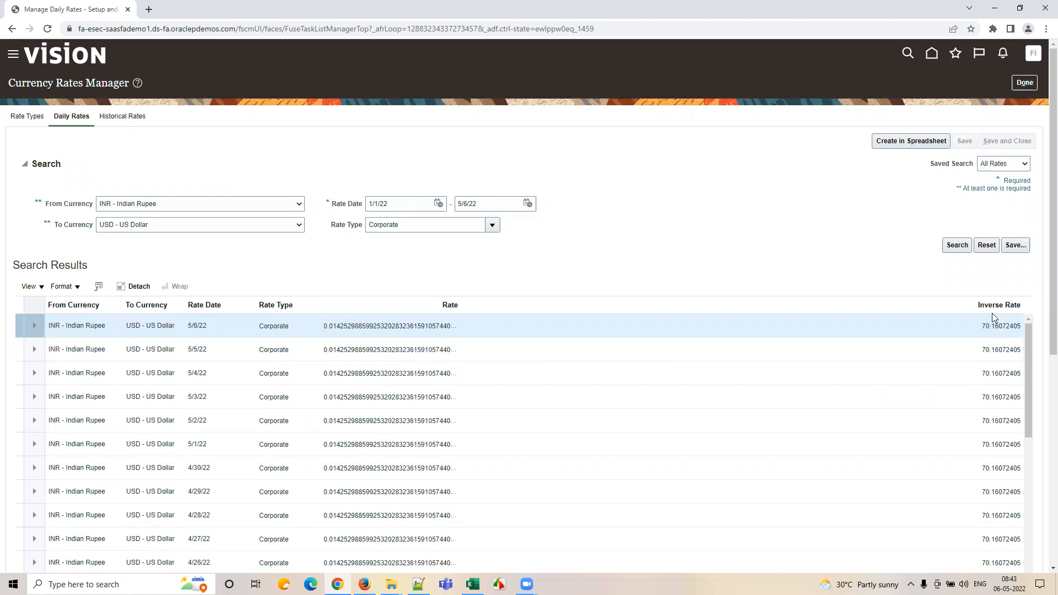
scroll(1041, 435, down, 3)
scroll(643, 305, up, 3)
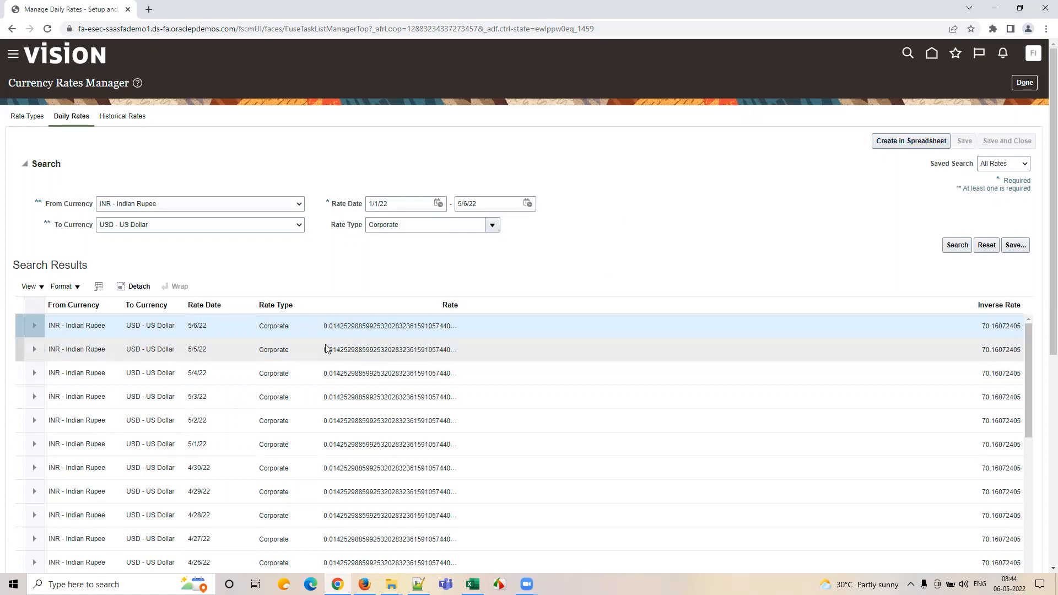
click(201, 329)
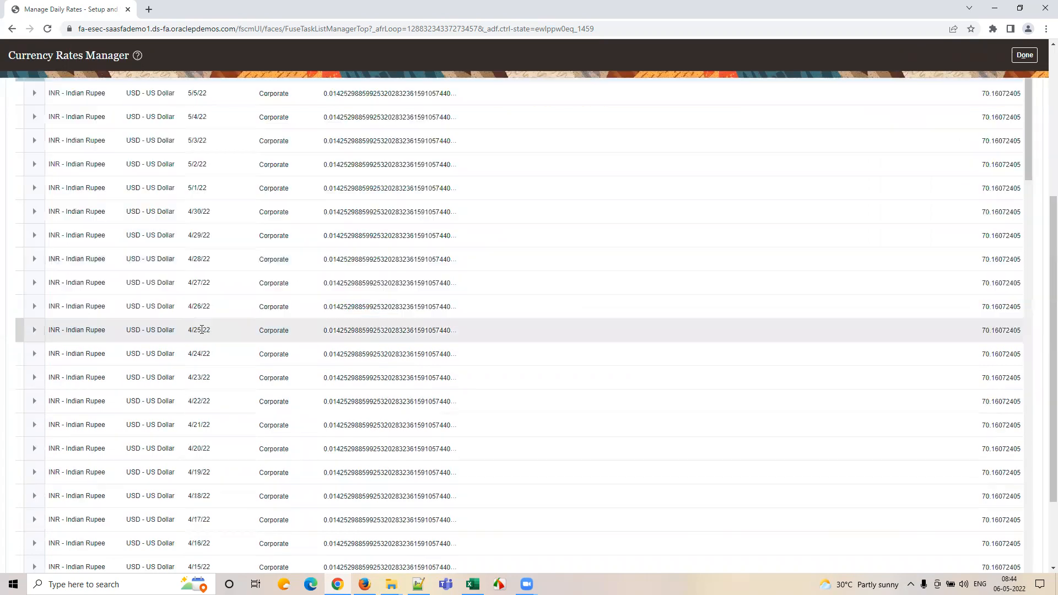
drag(1053, 457, 1054, 332)
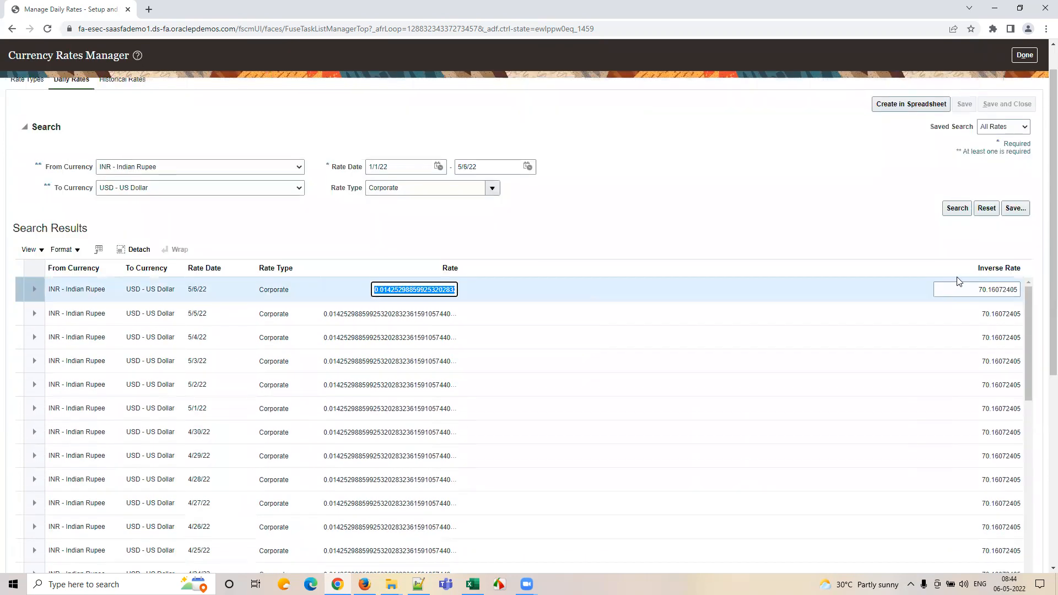
drag(971, 288, 1016, 291)
- Look up "USD TO INR" on Google in a new tab and compare it with the 5/6/22 inverse rate in Oracle Fusion
click(147, 10)
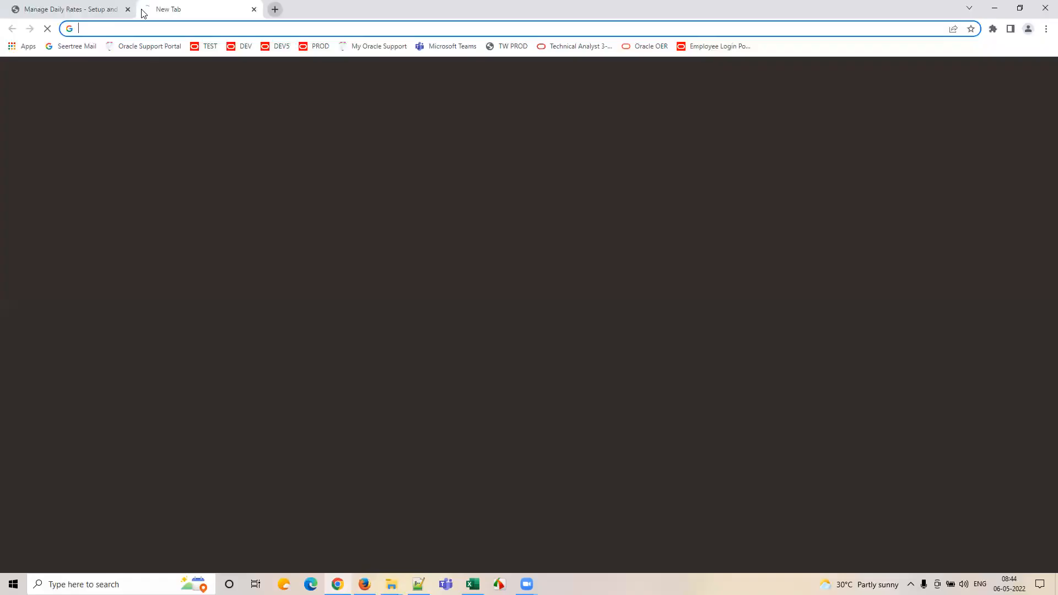
text(USD TO INR)
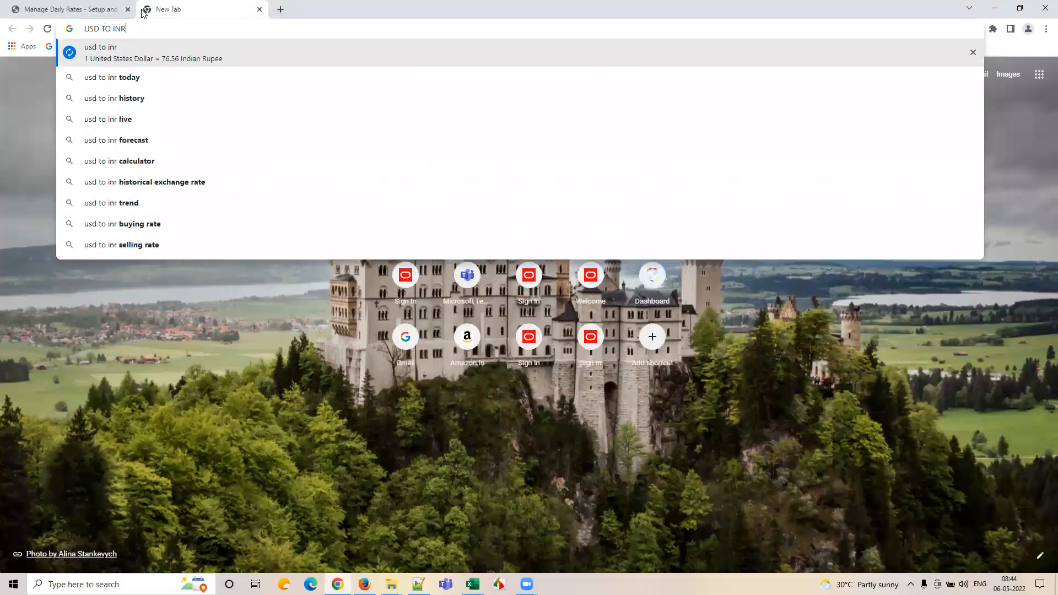
key(Return)
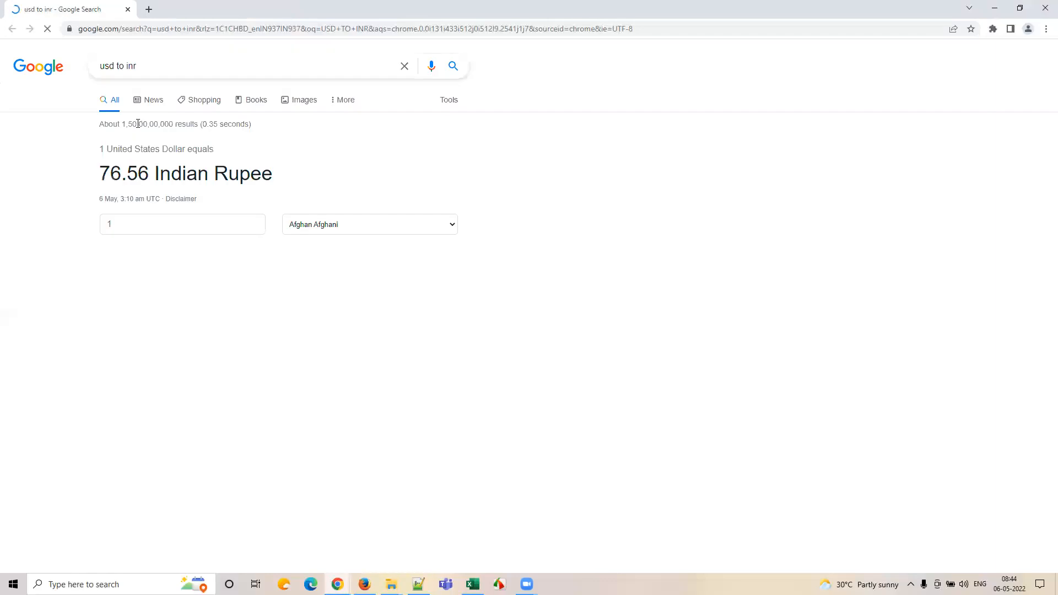
click(1046, 7)
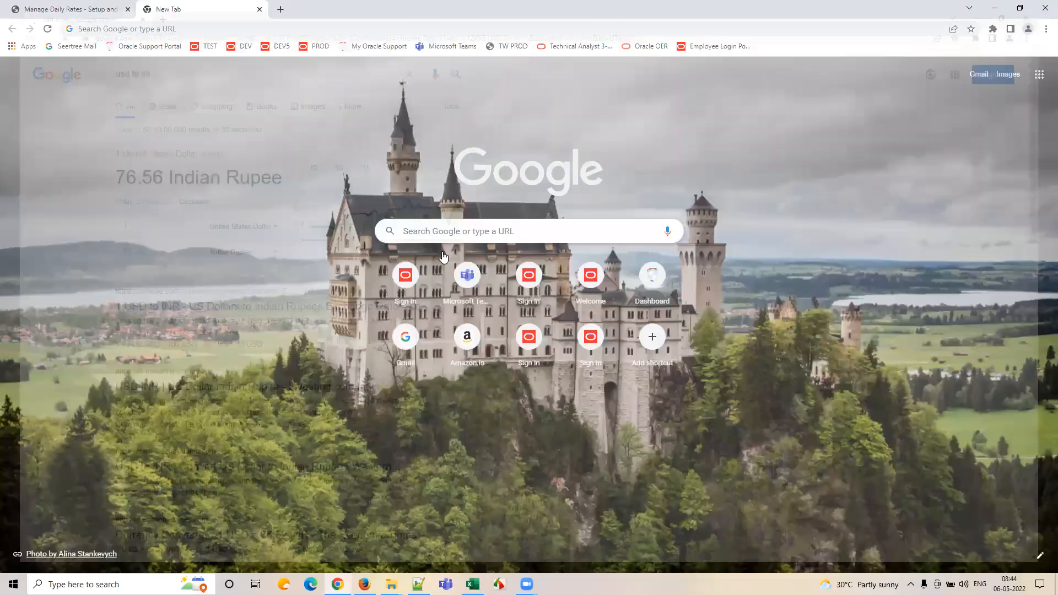
click(105, 4)
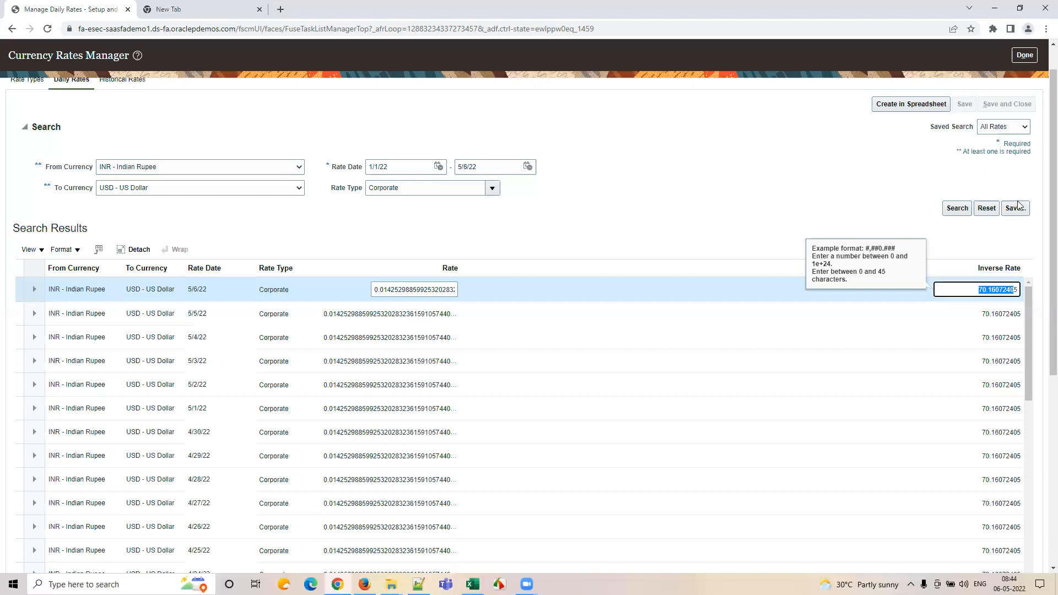
click(973, 286)
double_click(990, 290)
click(843, 210)
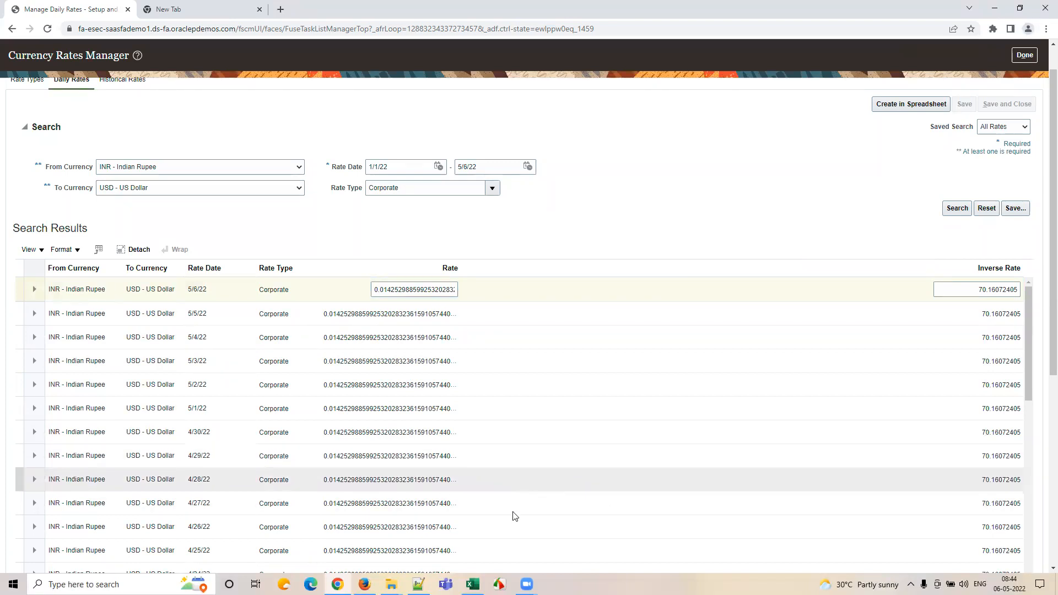
- Switch to the setup list in Excel and check the status entries of Manage Daily Rates and Auto Reversal
mouse_move(473, 585)
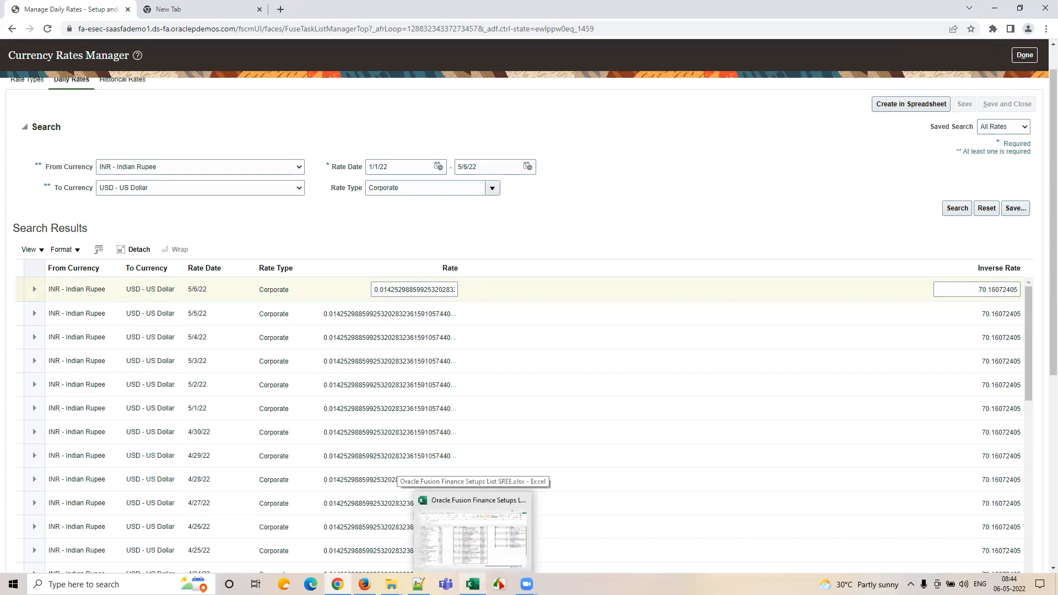
click(473, 529)
mouse_move(522, 577)
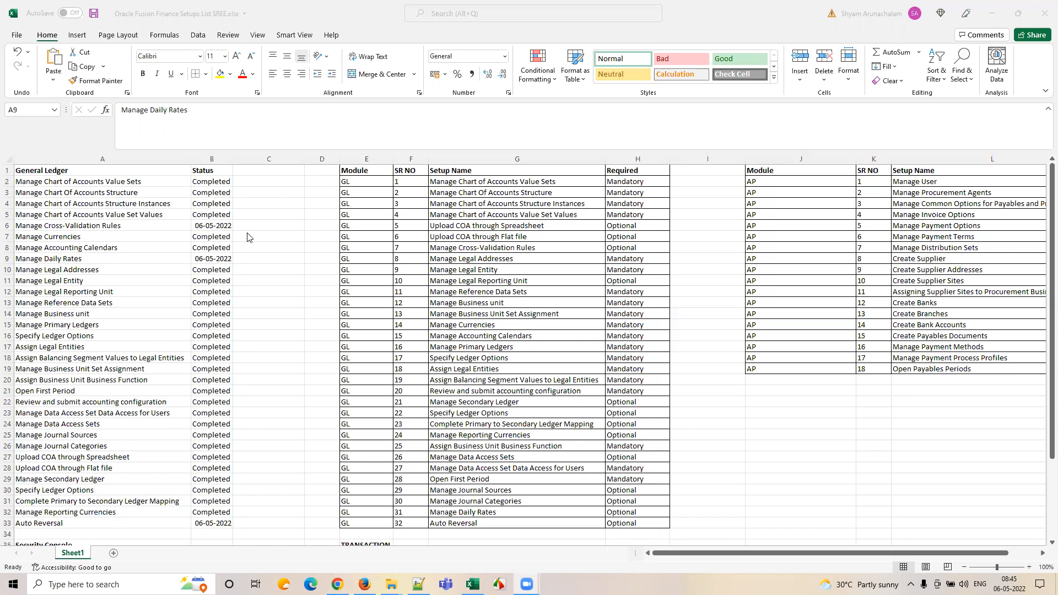
click(208, 258)
click(208, 259)
click(215, 526)
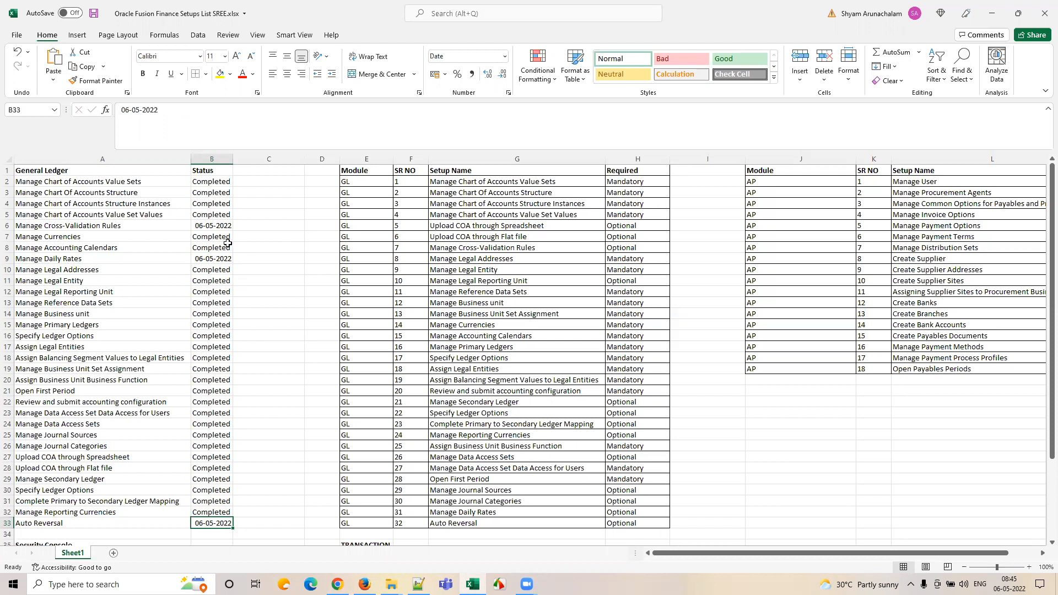
- Review the Manage Cross-Validation Rules status and the TRANSACTION list items from Create Journal through Dashboard
click(211, 226)
drag(157, 225, 243, 225)
click(213, 227)
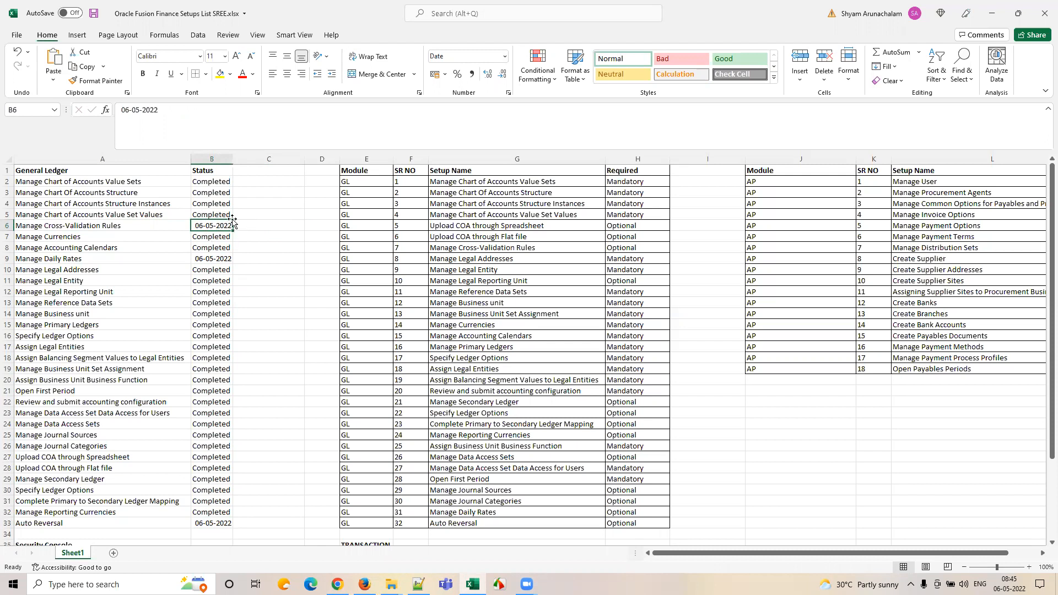
scroll(709, 411, down, 4)
drag(375, 435, 480, 437)
click(481, 447)
click(476, 457)
click(478, 468)
click(528, 483)
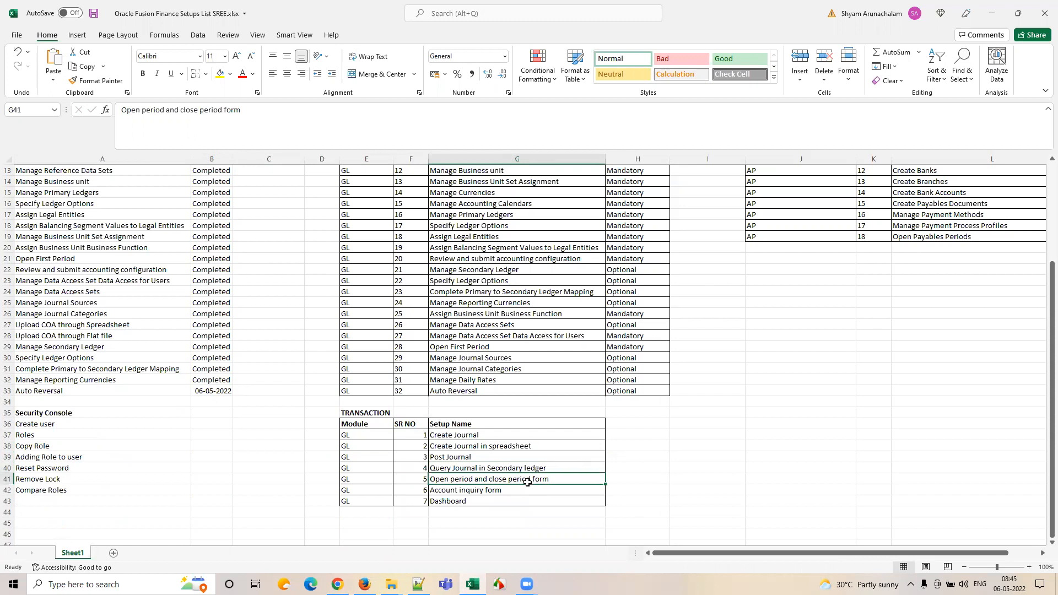
click(503, 493)
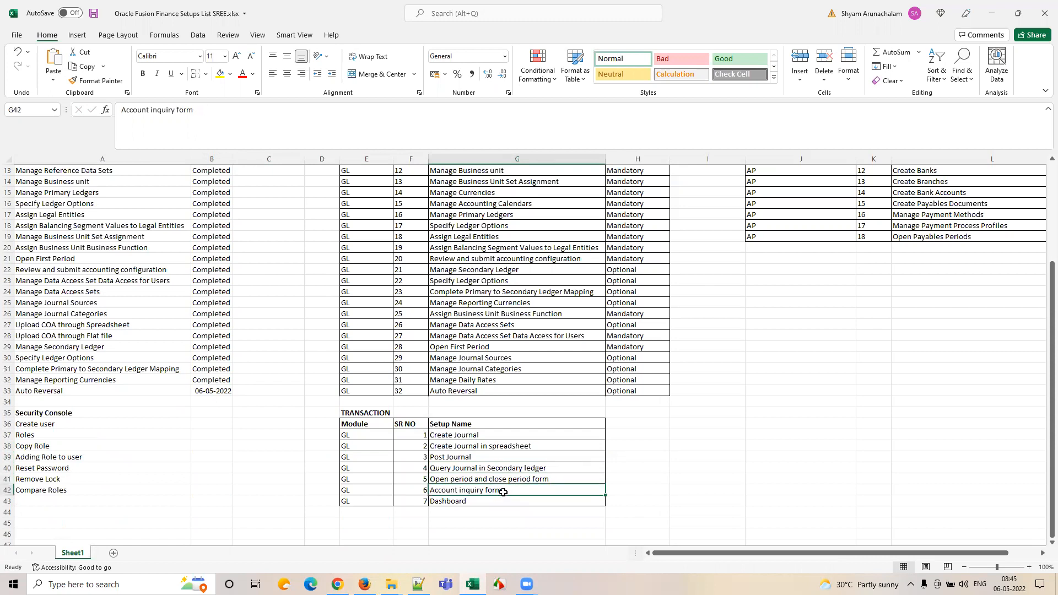
click(493, 497)
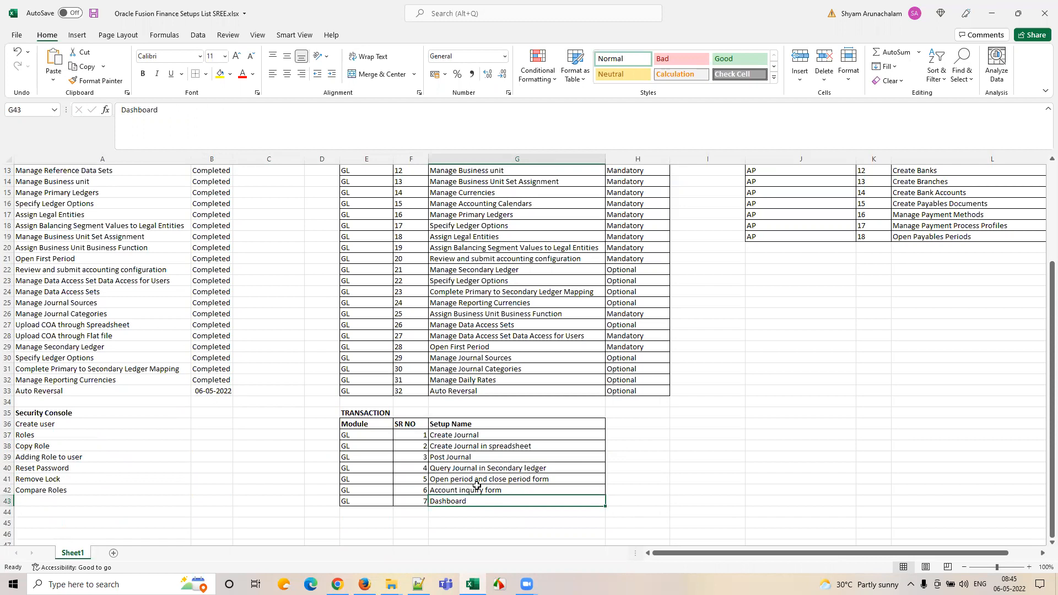
- Review the GL setup table with its setup names and Required column, the Manage Cross-Validation Rules row and the start of the AP list
scroll(477, 485, up, 4)
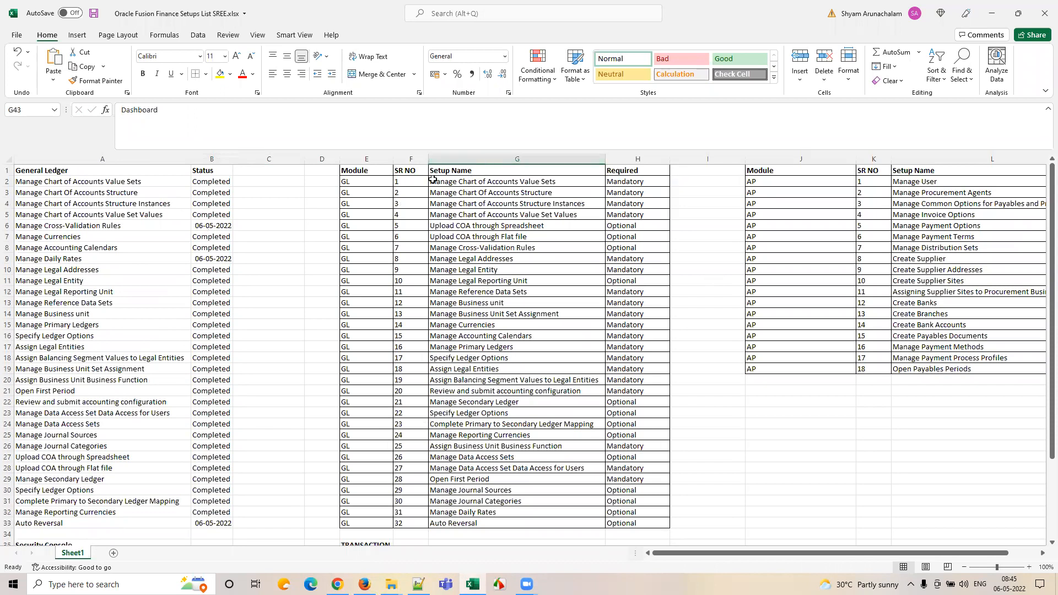
drag(433, 180, 638, 524)
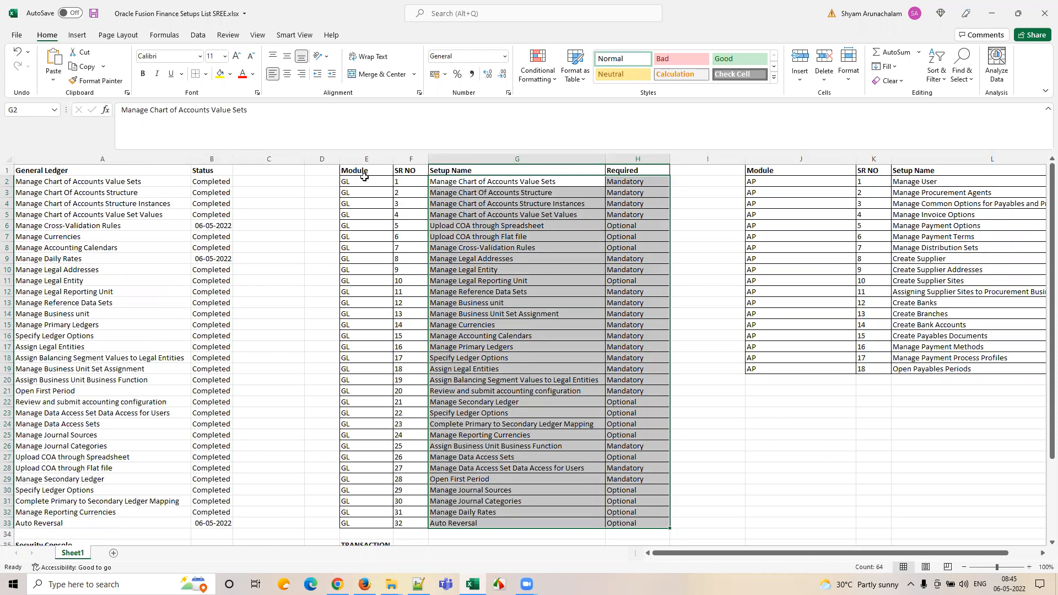
drag(354, 171, 672, 531)
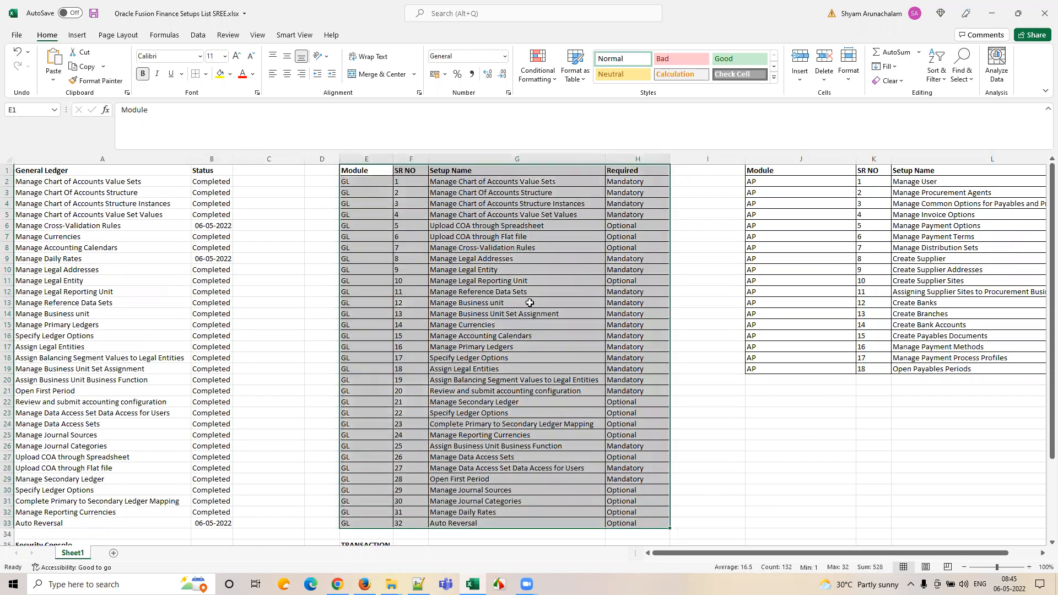
click(498, 245)
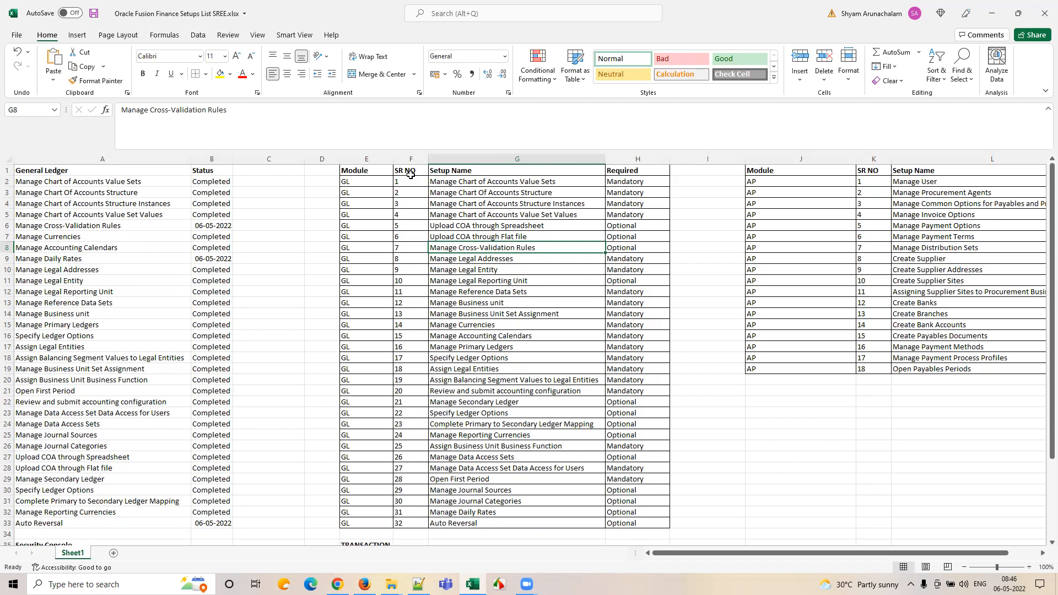
click(483, 216)
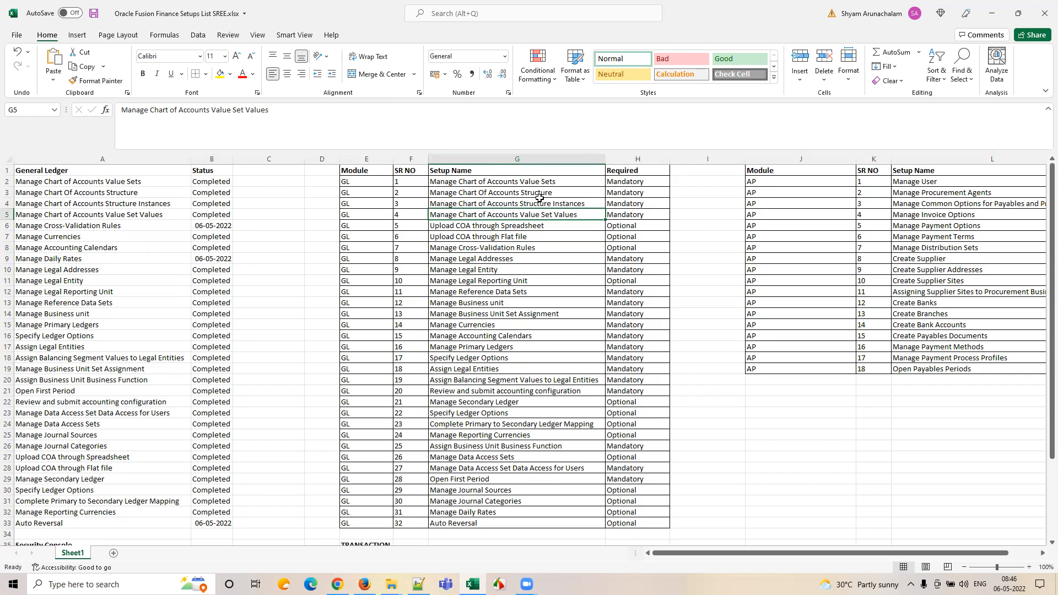
click(220, 227)
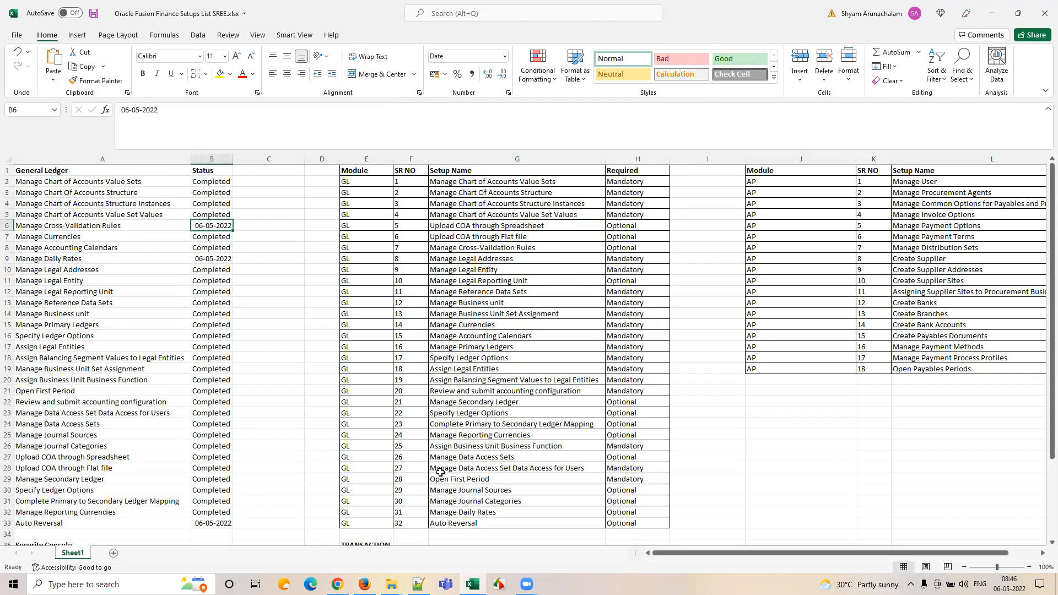
scroll(441, 473, down, 4)
scroll(253, 451, up, 4)
click(784, 181)
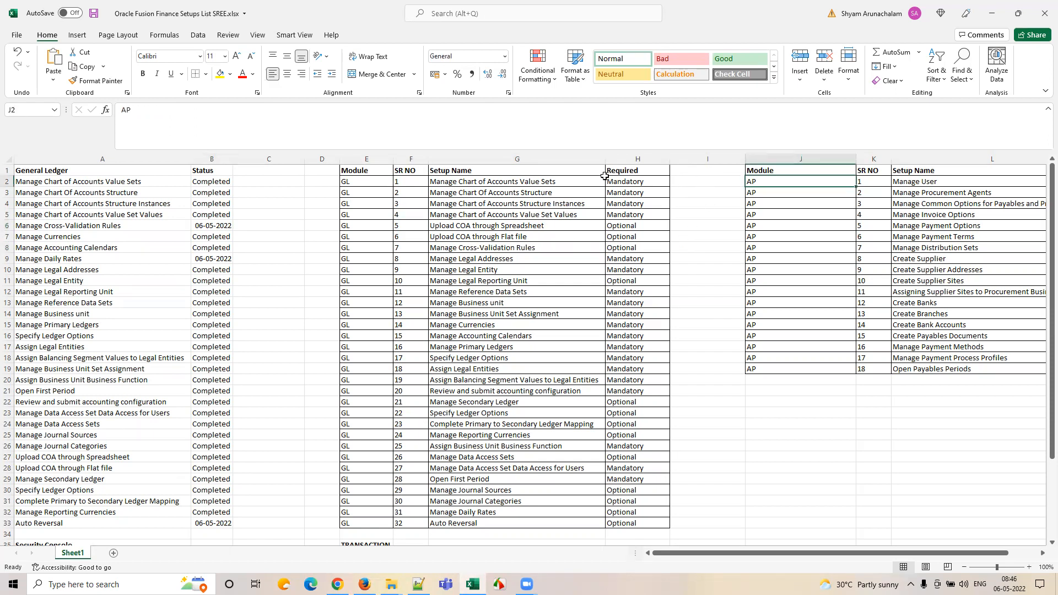
drag(348, 180, 582, 523)
scroll(582, 410, up, 3)
click(474, 246)
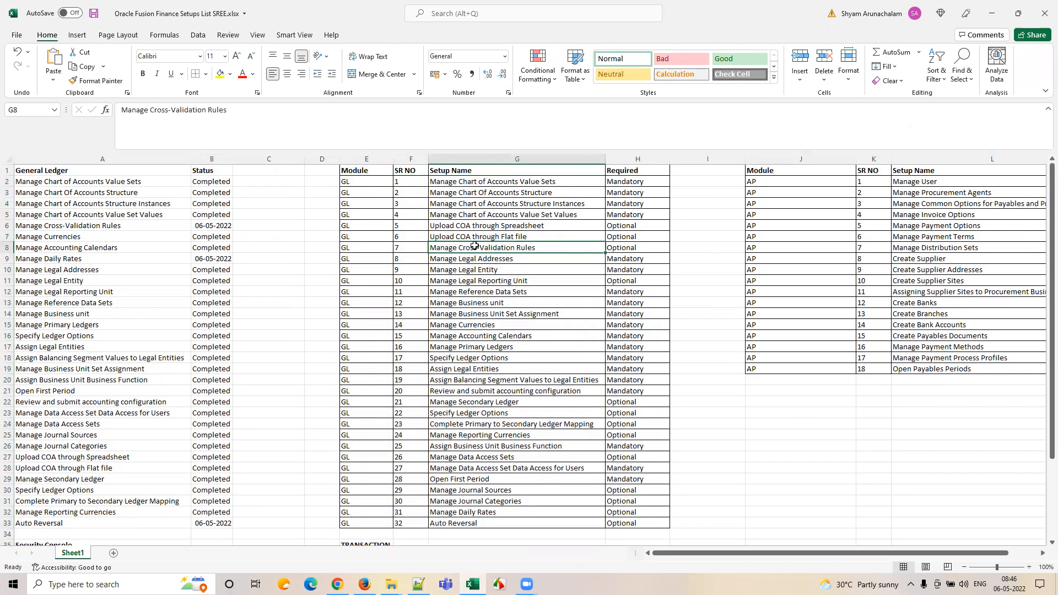
- Save the setup list workbook and look over the numbered entries of the TRANSACTION table
key(ctrl+s)
scroll(271, 245, down, 6)
click(423, 430)
click(458, 424)
click(408, 416)
click(455, 395)
click(406, 379)
scroll(404, 397, up, 1)
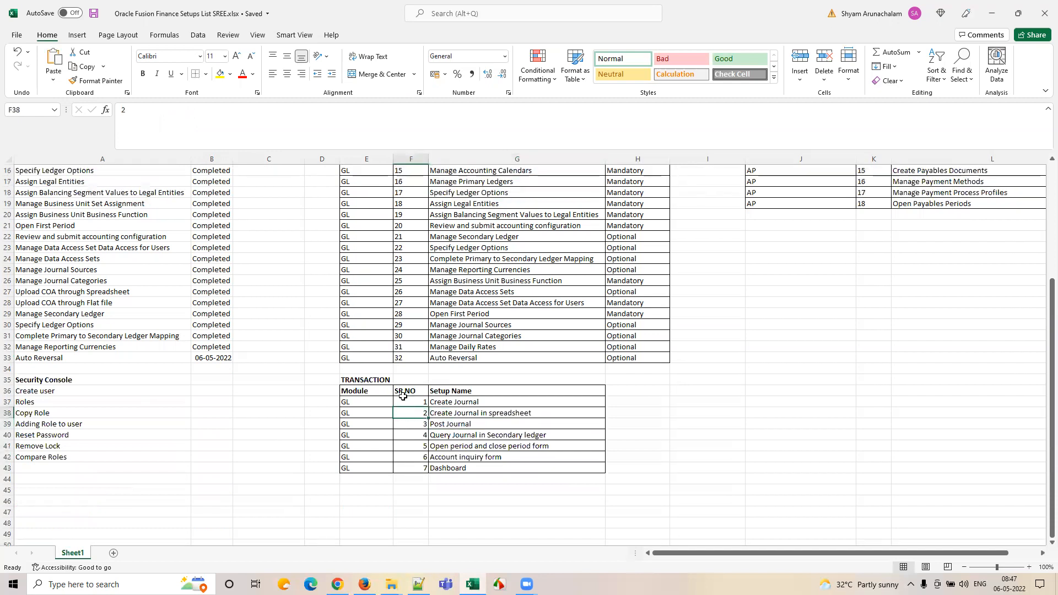
- Add a row below Dashboard in the TRANSACTION table with module GL, SR NO 8 and setup name Revaluation
click(367, 483)
text(GL)
key(Tab)
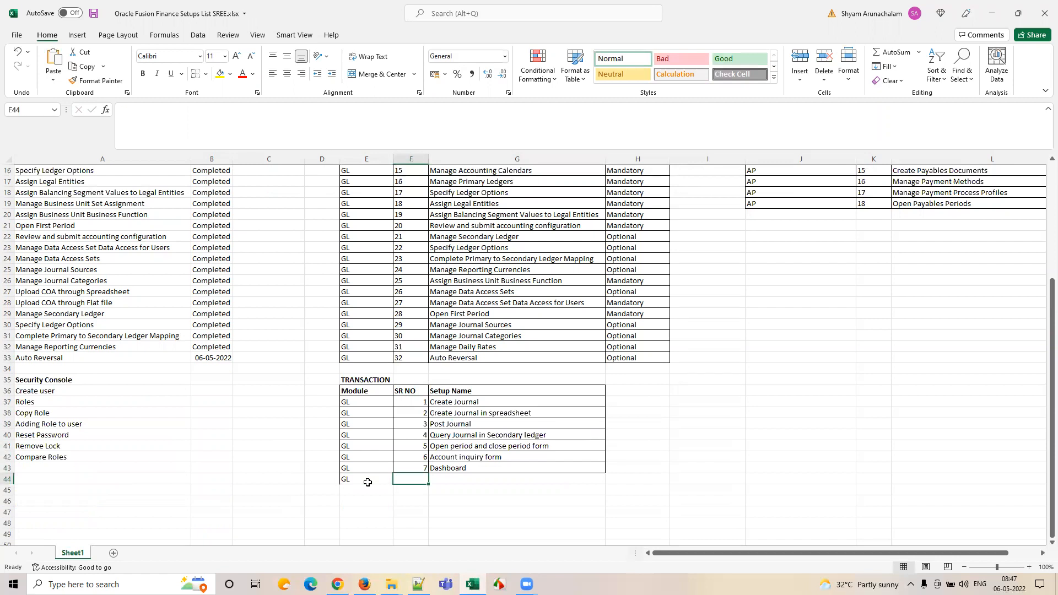
text(8)
key(Tab)
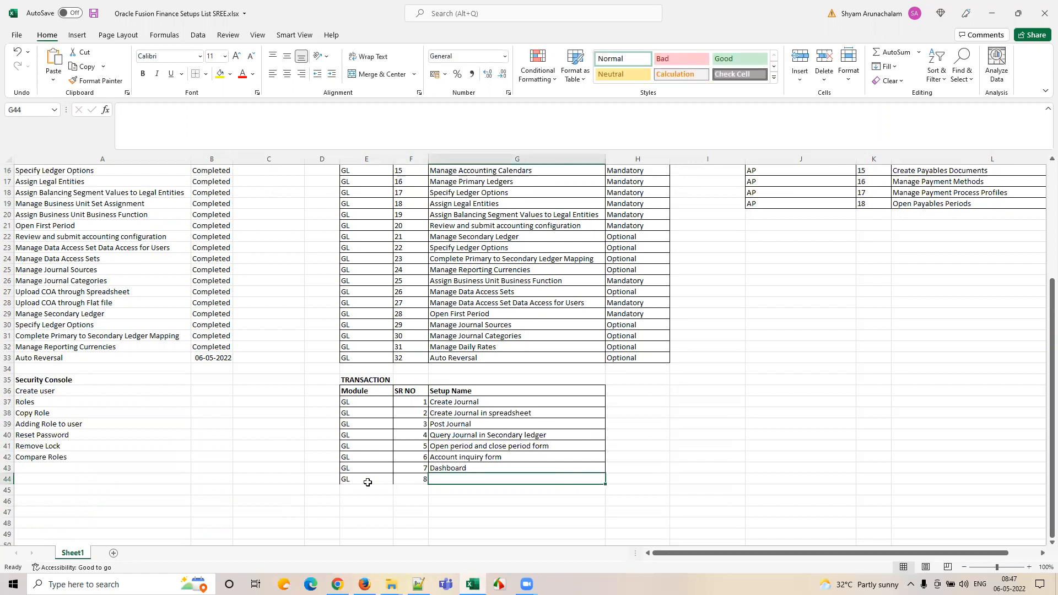
text(Revalu)
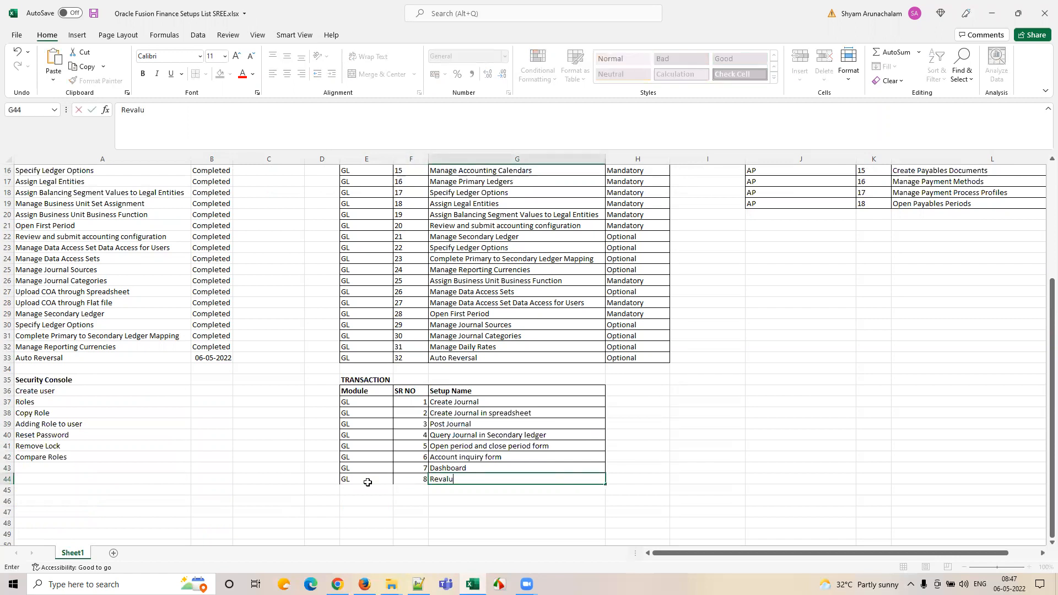
text(ation)
key(Tab)
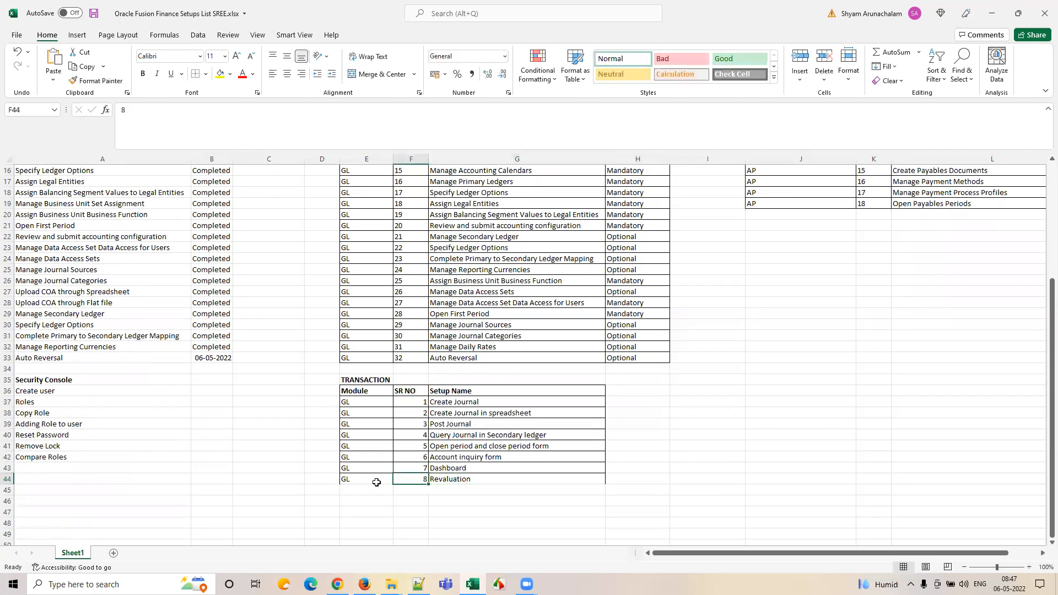
- Apply all borders to the Revaluation row of the TRANSACTION table and save the workbook
drag(374, 482, 445, 476)
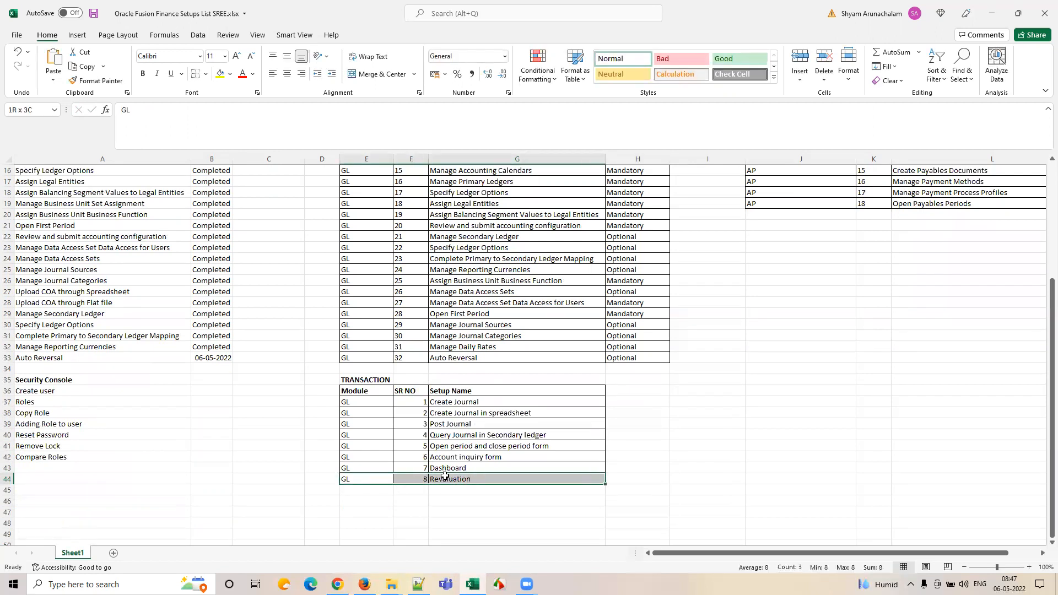
click(206, 74)
click(227, 189)
click(659, 453)
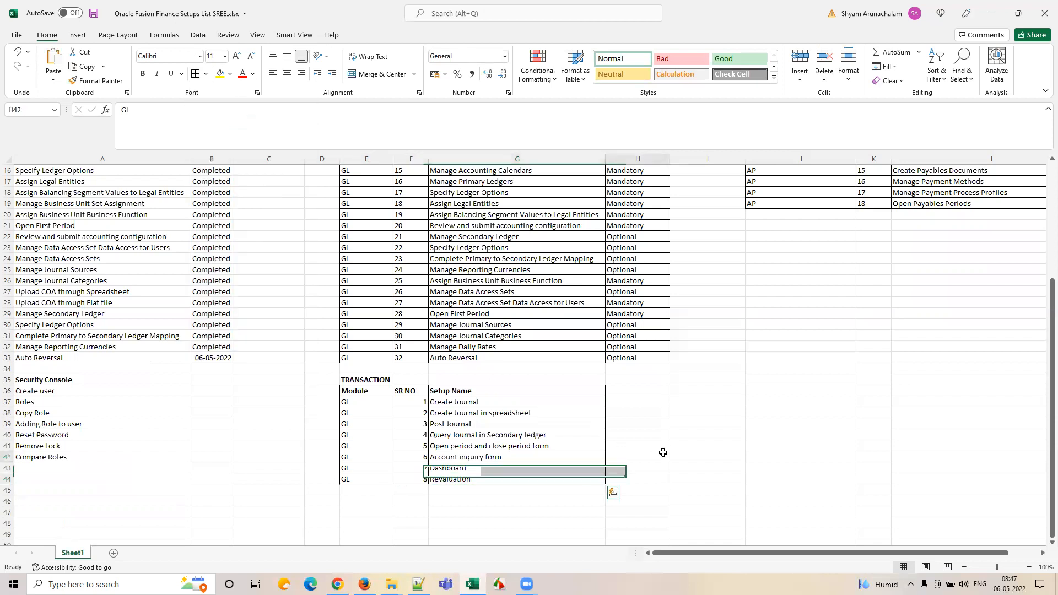
key(ctrl+s)
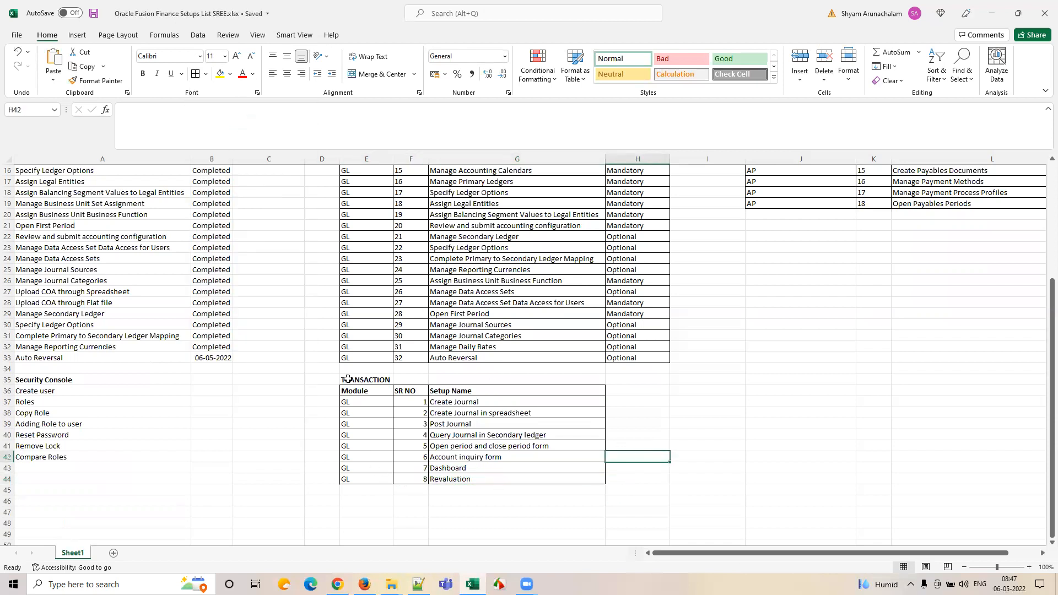
- Look over the extended TRANSACTION table and the Manage Legal Reporting Unit entry in the GL setup table
drag(347, 380, 601, 469)
click(689, 469)
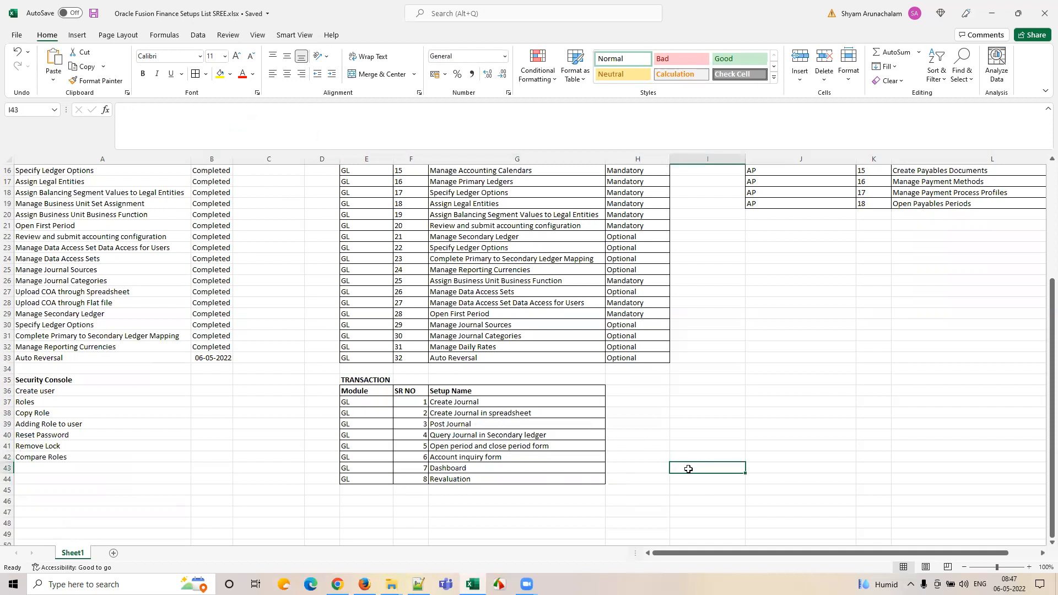
scroll(643, 451, up, 5)
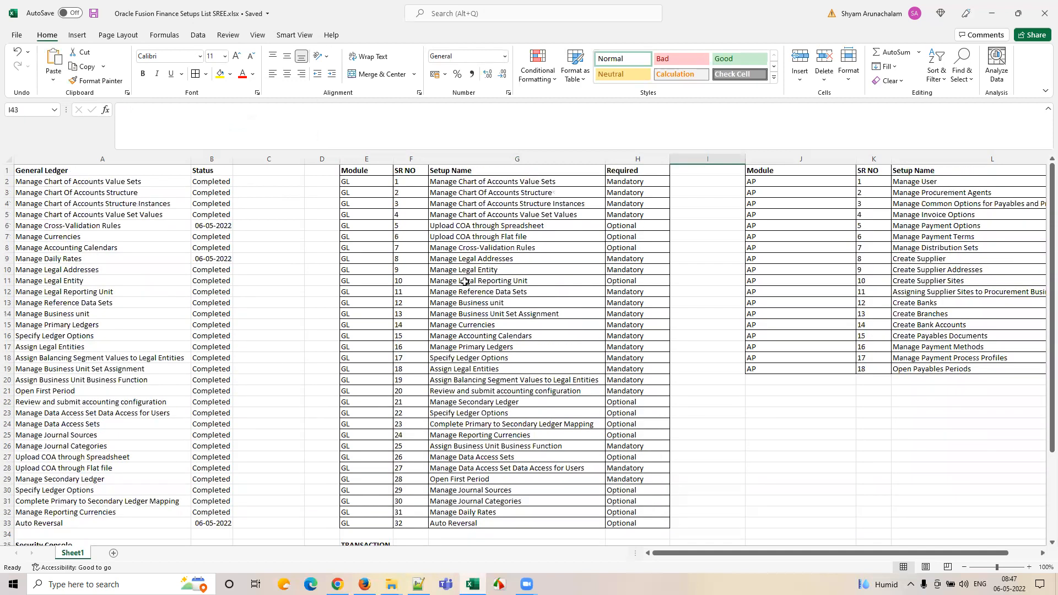
click(465, 281)
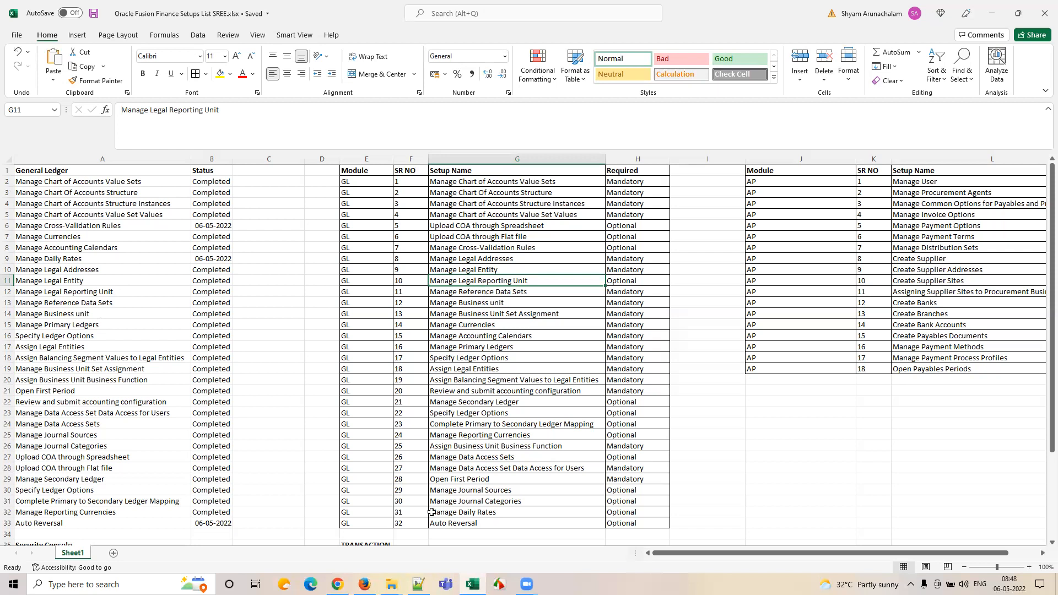
- Switch to Oracle Fusion in Chrome, open the Specify Ledger Options task for UG_India_Ledger and examine its period close, journal processing and reversal options
click(365, 584)
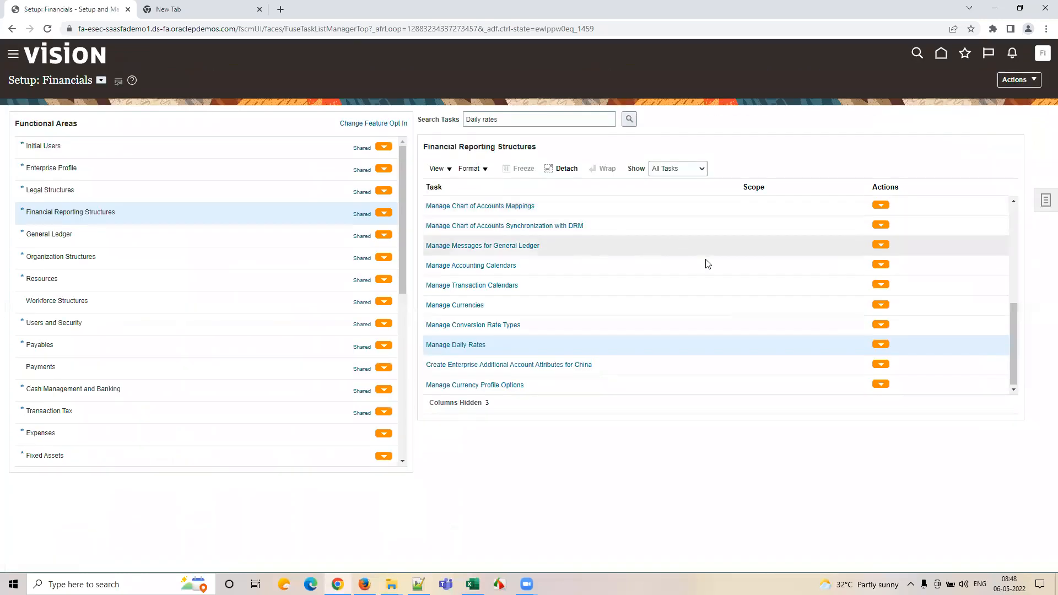
triple_click(509, 121)
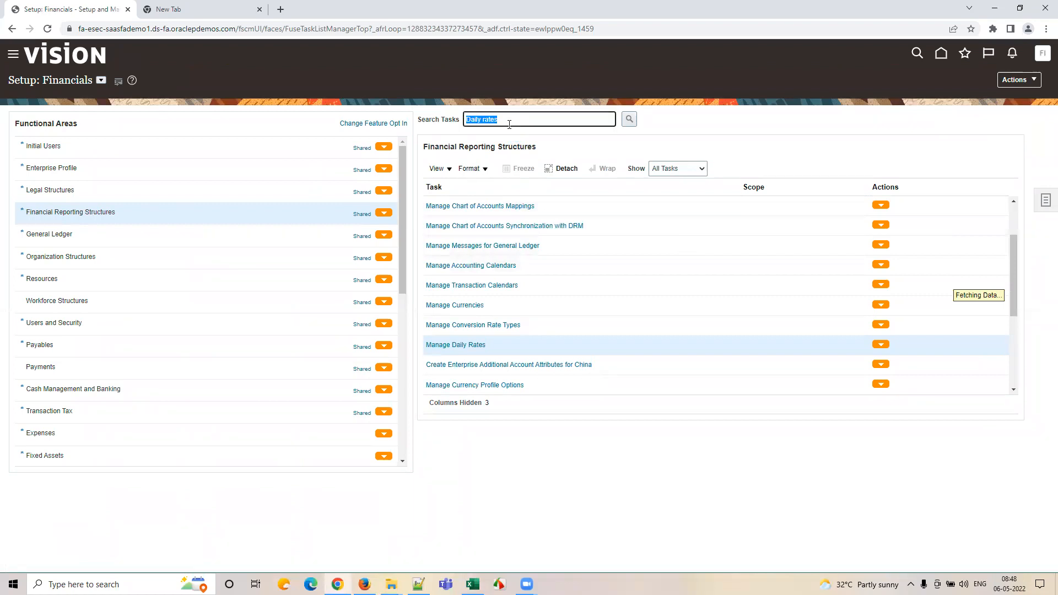
text(spec)
key(Down)
key(Return)
key(Return)
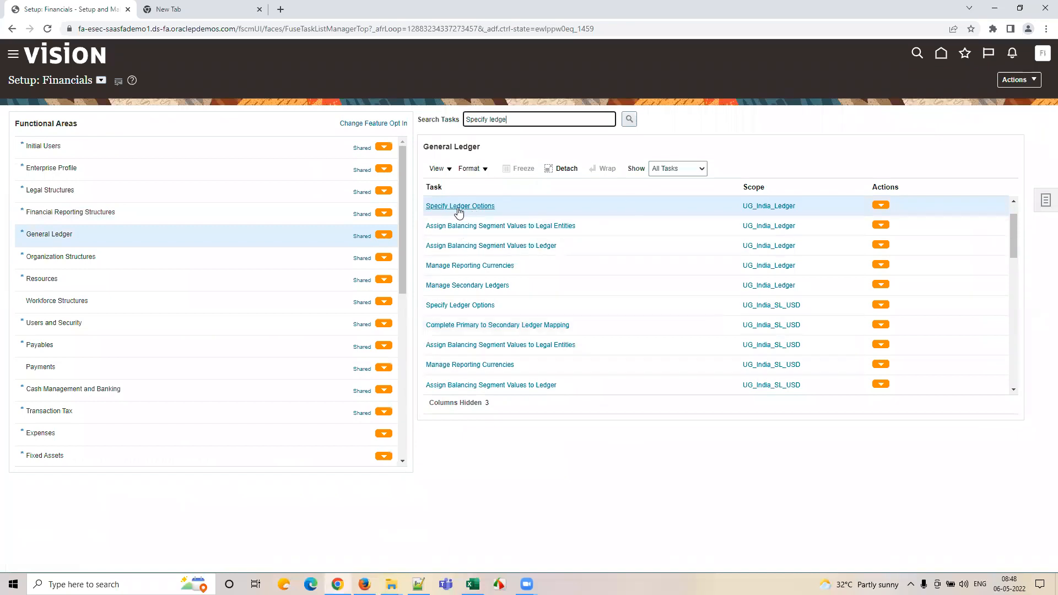
click(459, 207)
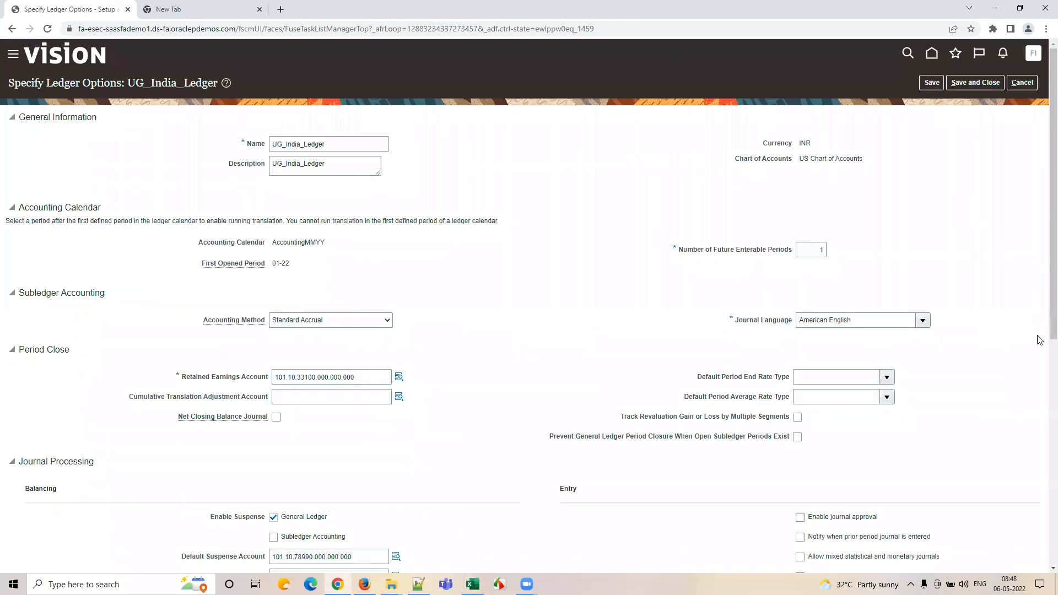
scroll(1041, 339, down, 7)
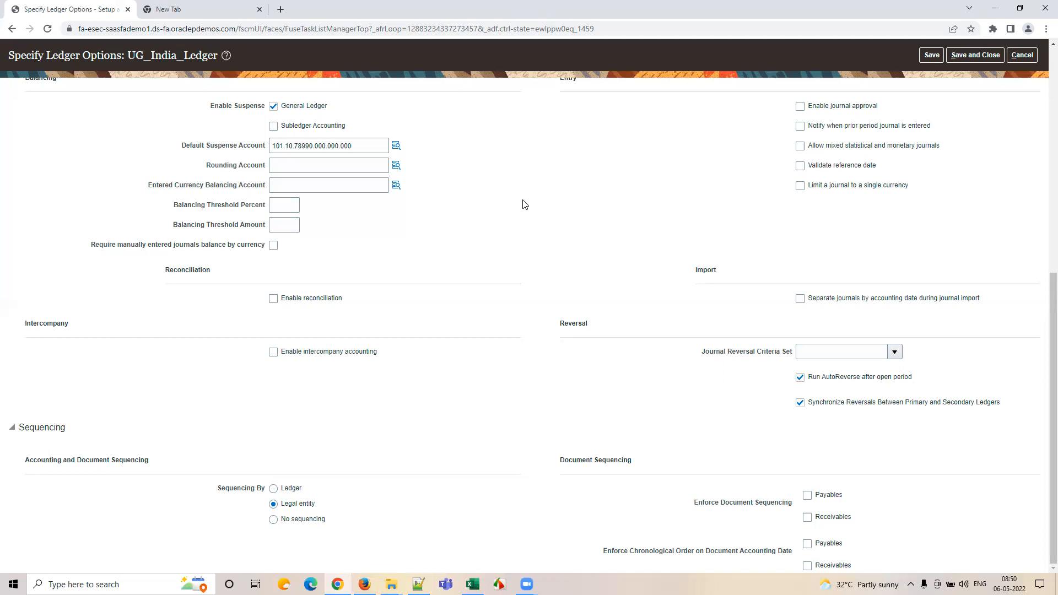
scroll(529, 207, up, 10)
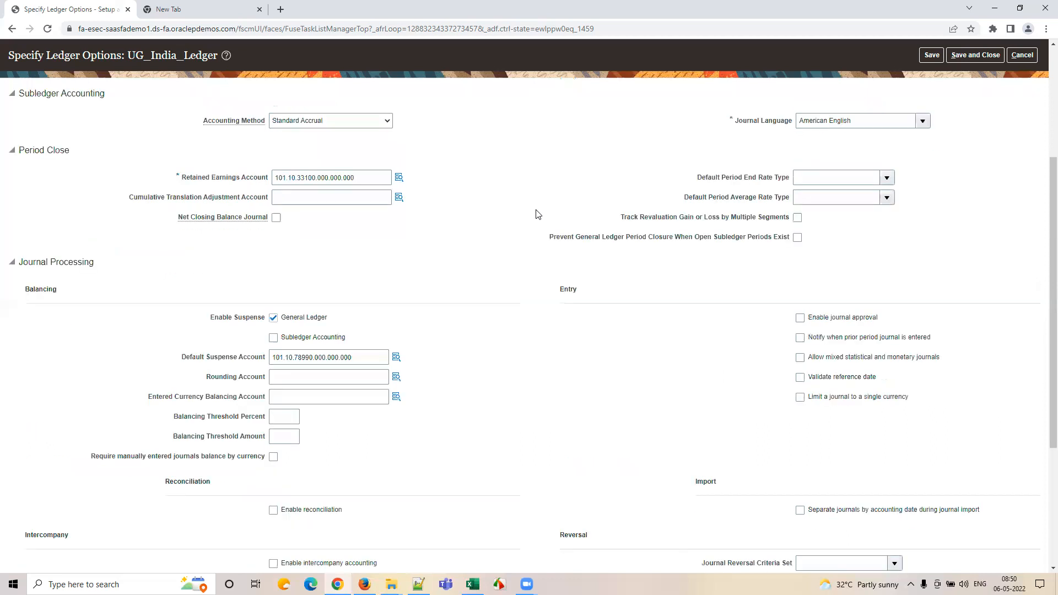
- Return to the Oracle Fusion home page and open the Journals work area under General Accounting
click(79, 63)
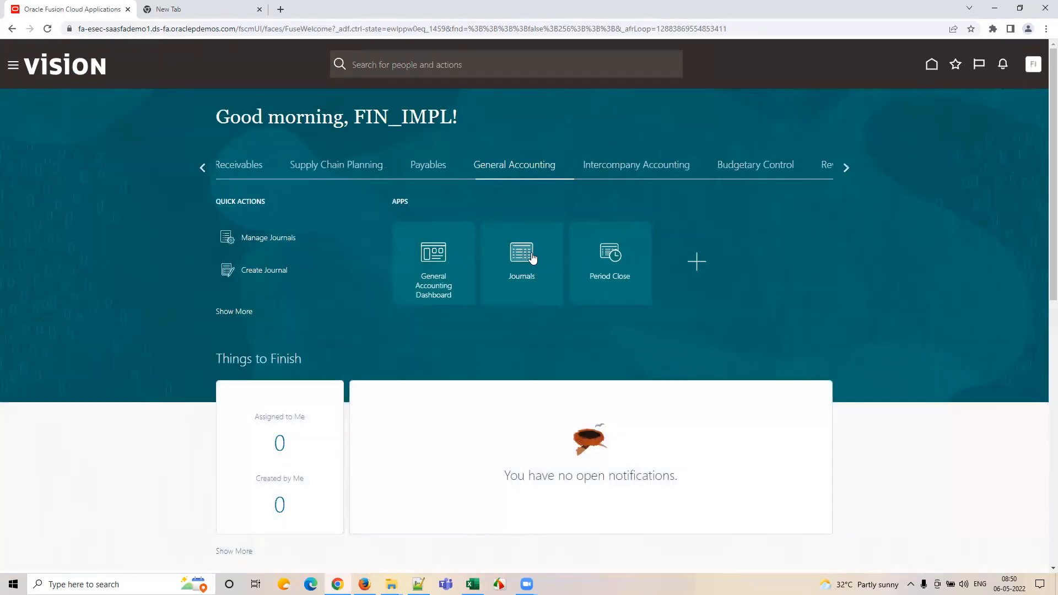
click(533, 258)
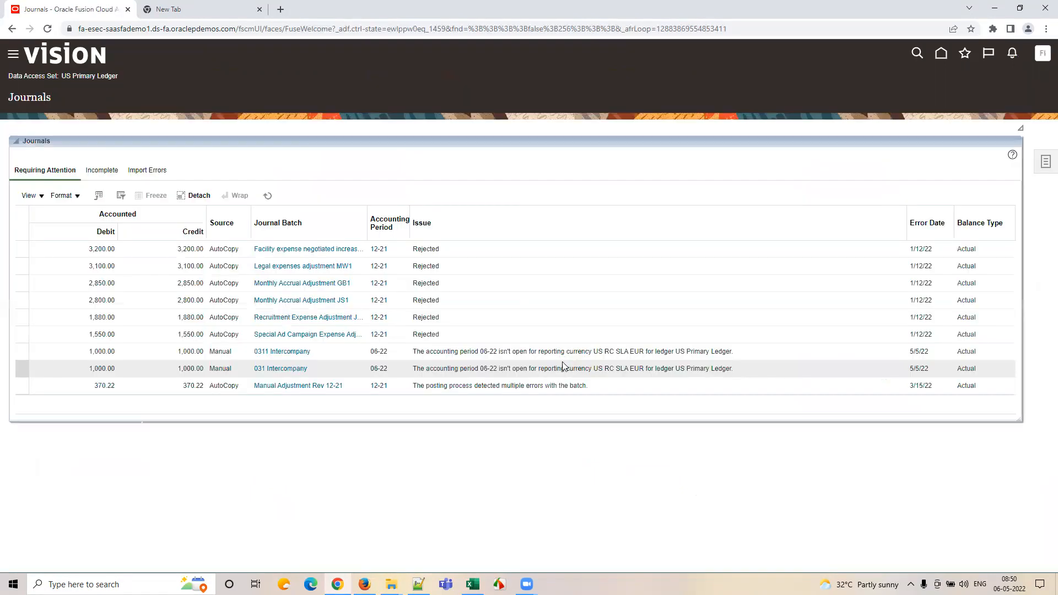
- Switch to the Oracle Fusion session in Firefox and open the General Accounting Journals work area from its home page
click(365, 584)
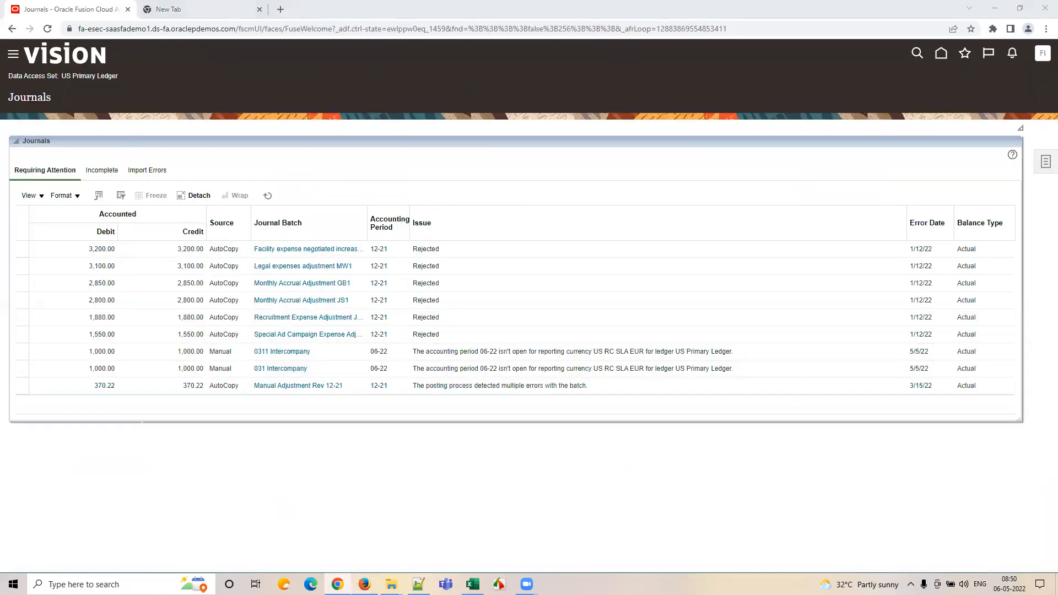
click(51, 61)
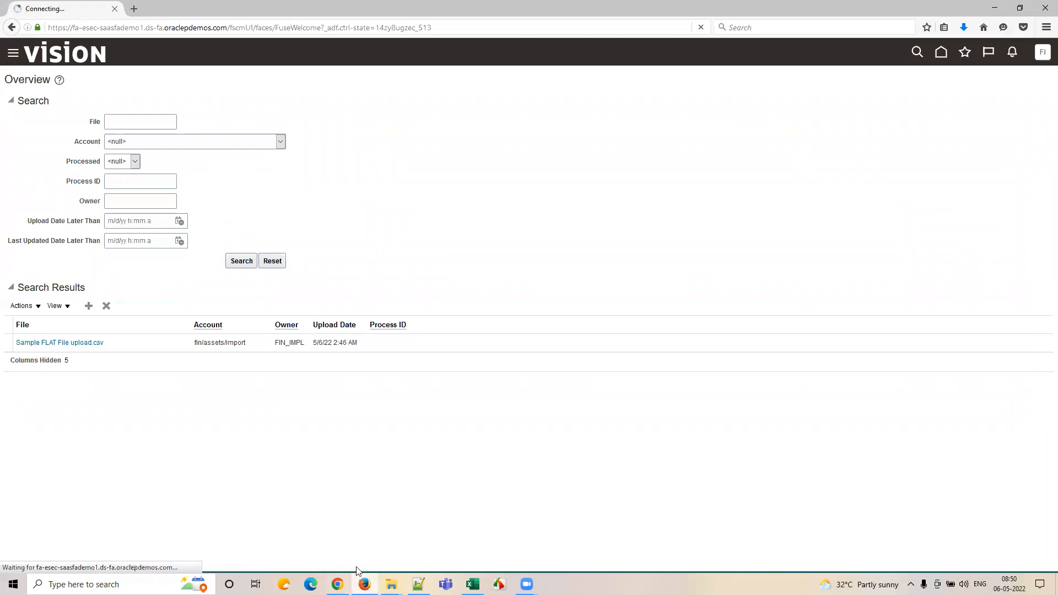
click(337, 584)
click(364, 584)
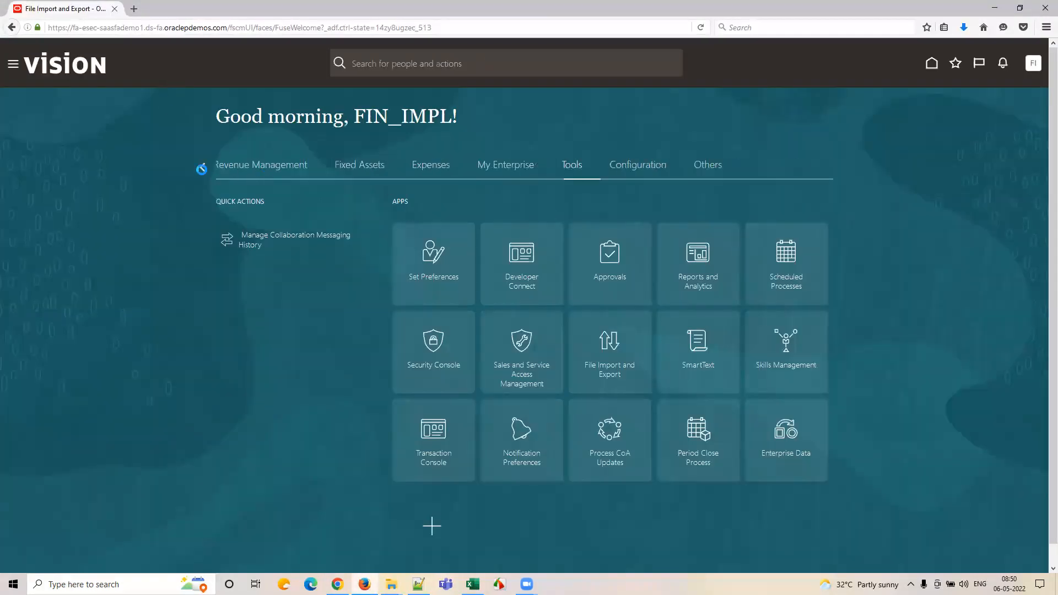
click(201, 168)
click(501, 171)
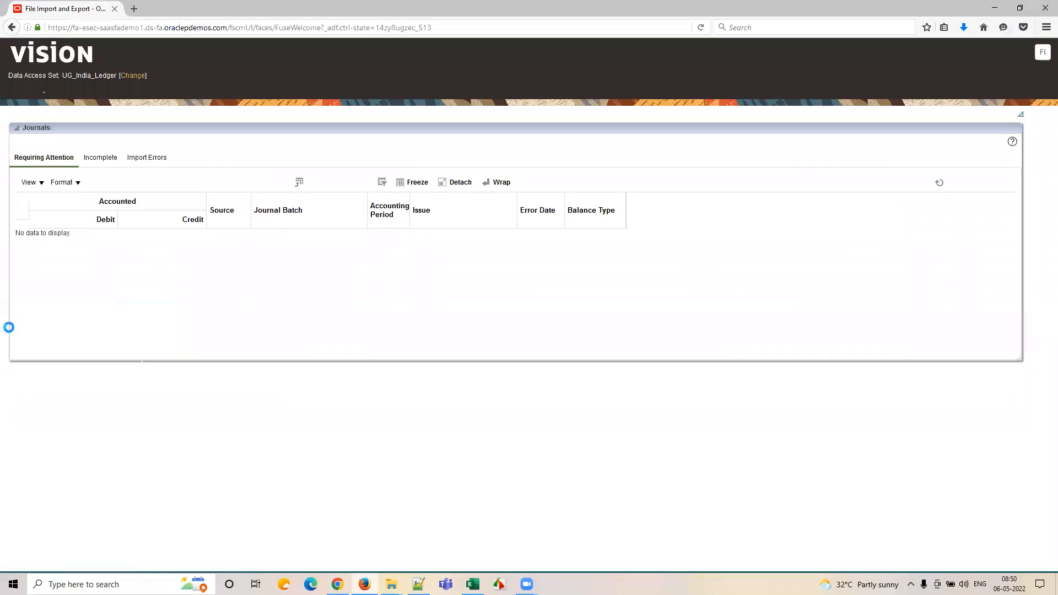
- Change the data access set of the Journals work area to China Secondary Ledger
click(133, 75)
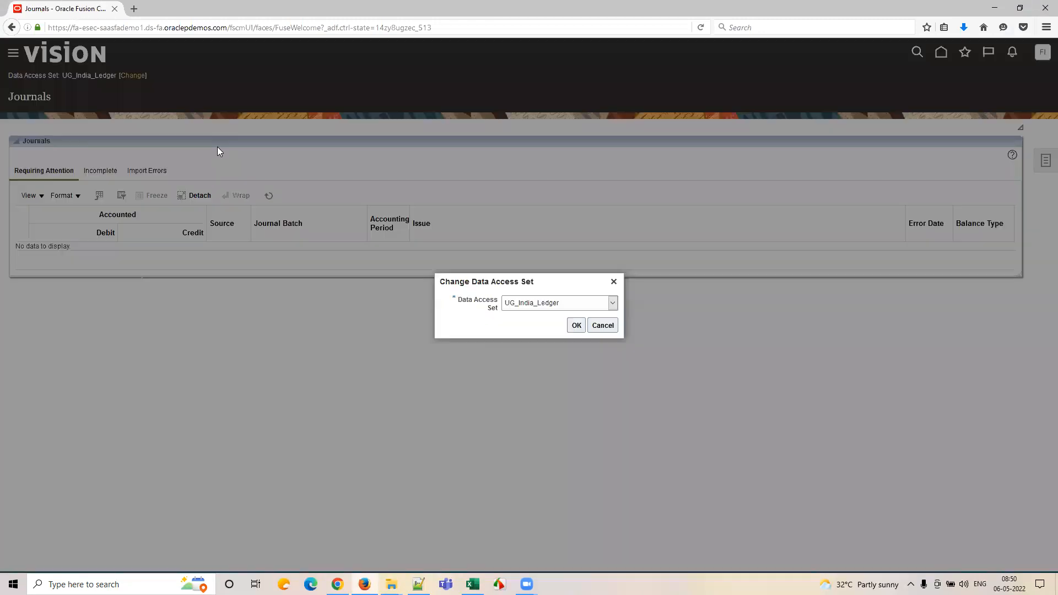
click(503, 304)
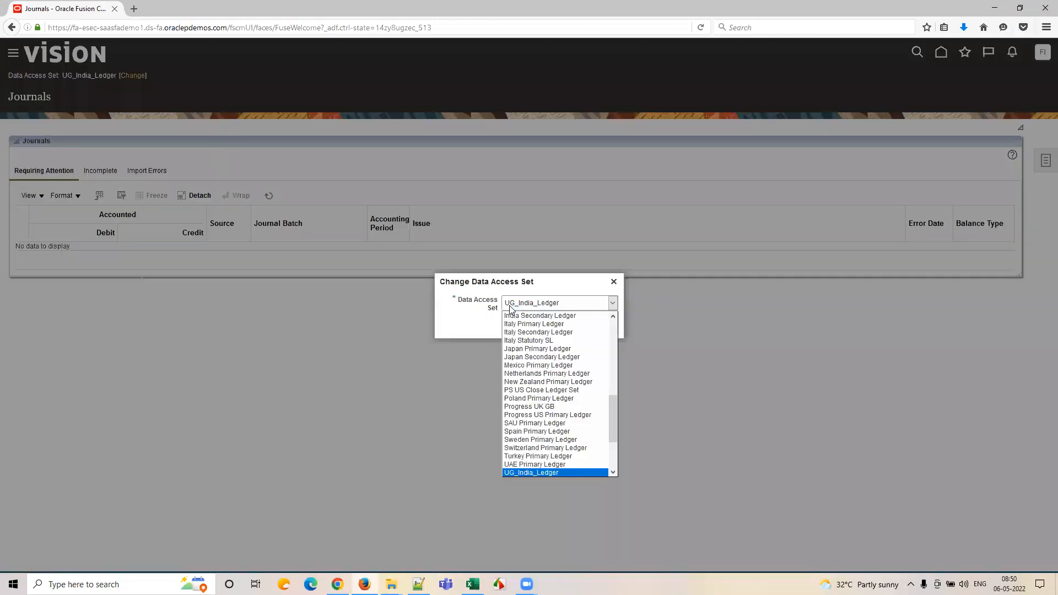
scroll(562, 380, up, 3)
scroll(561, 384, up, 3)
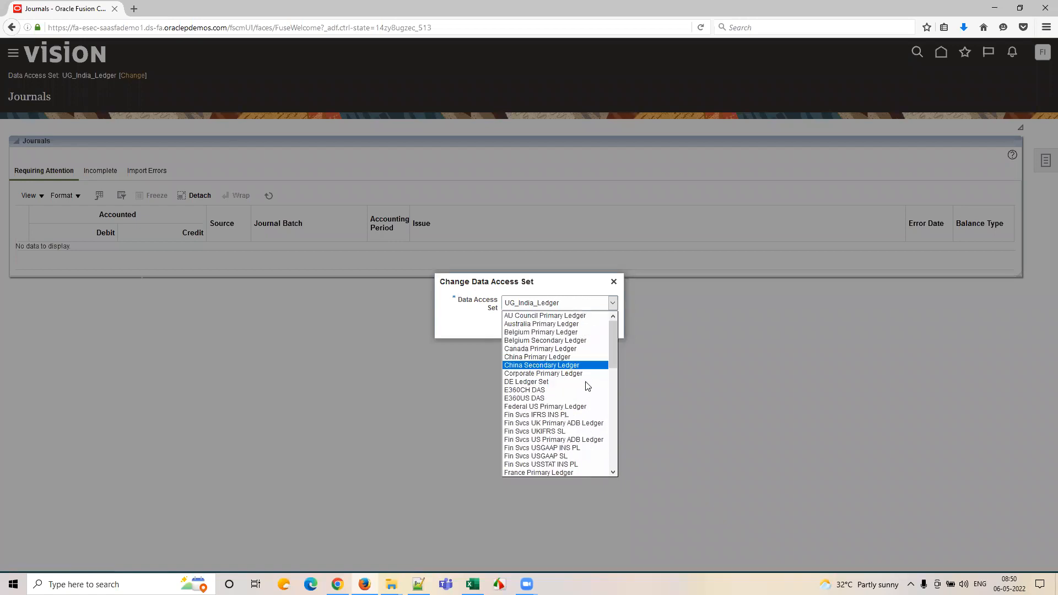
scroll(588, 386, down, 5)
scroll(588, 386, down, 2)
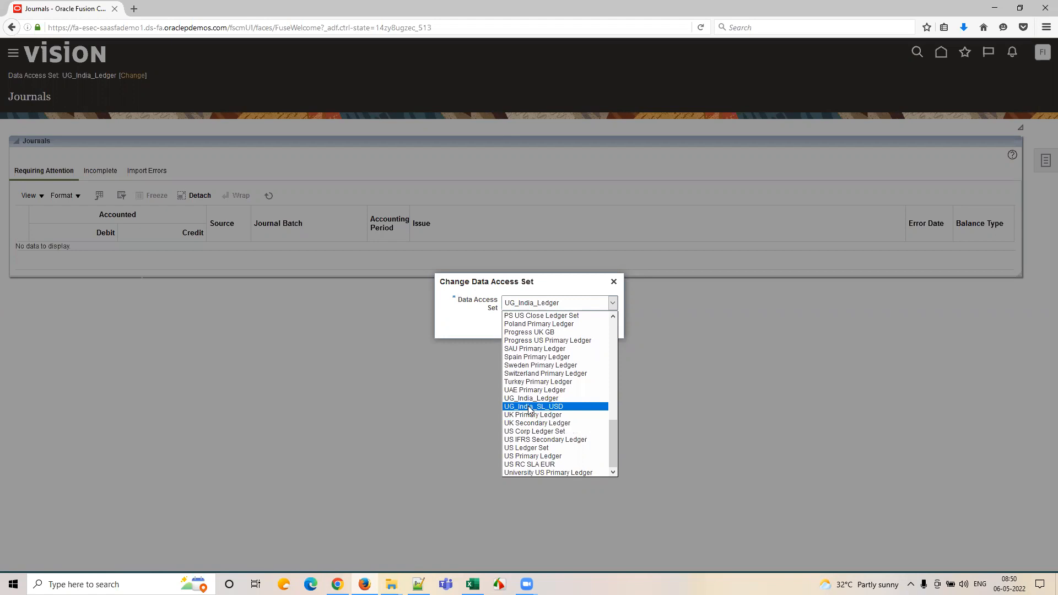
scroll(537, 414, up, 10)
scroll(539, 415, up, 2)
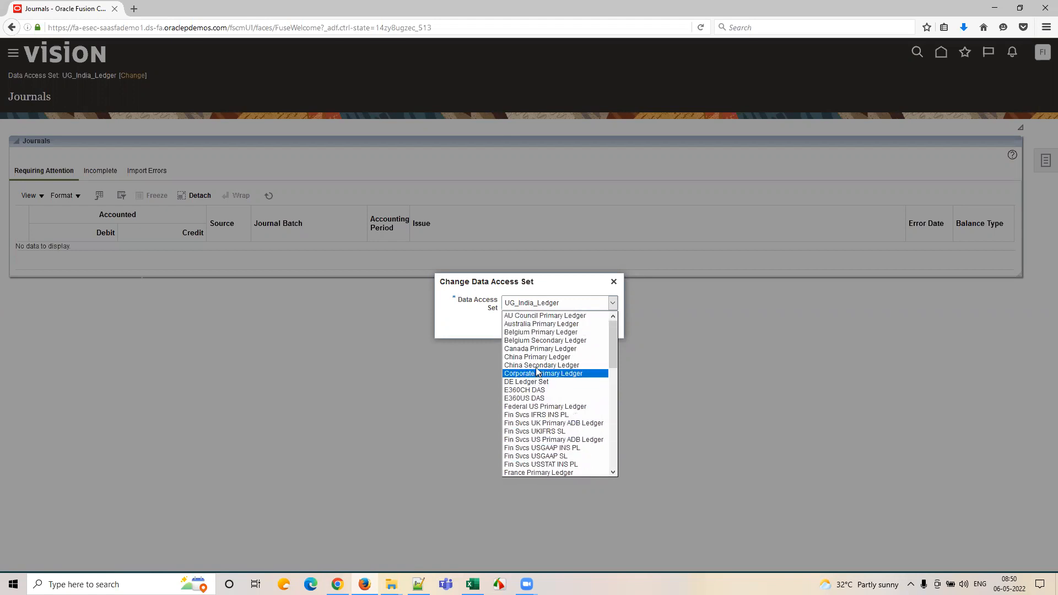
click(535, 365)
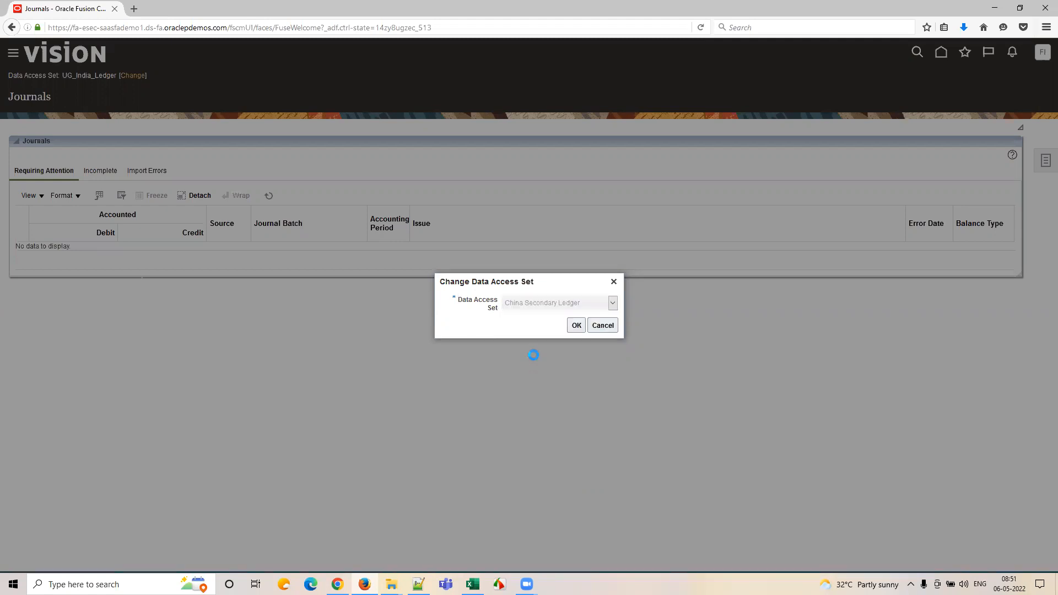
click(577, 326)
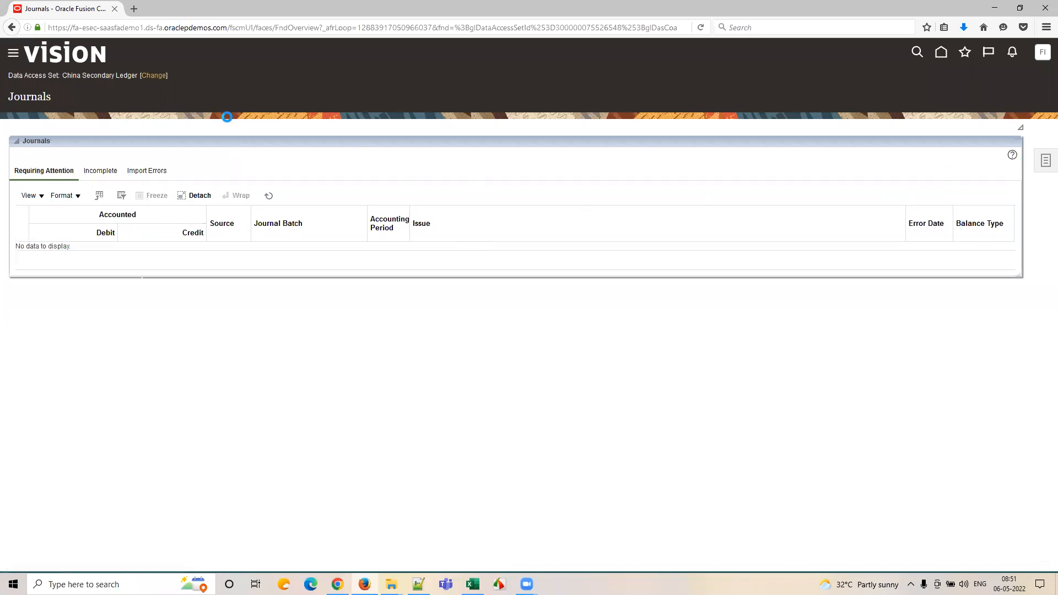
- Search Manage Journals for China Secondary Ledger journals in accounting period 05-22 and return to the home page
click(1047, 161)
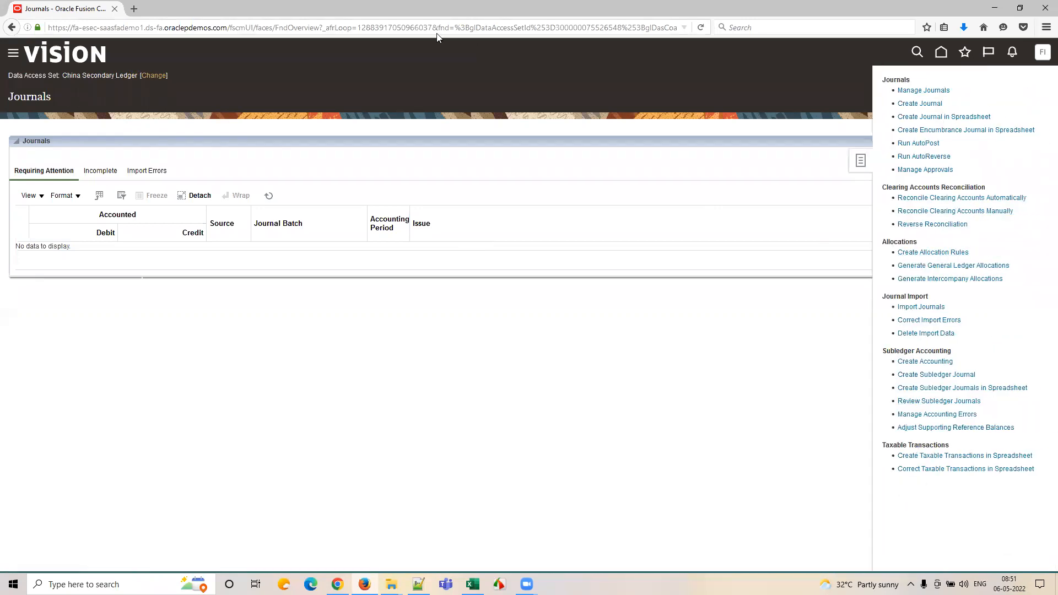
click(911, 93)
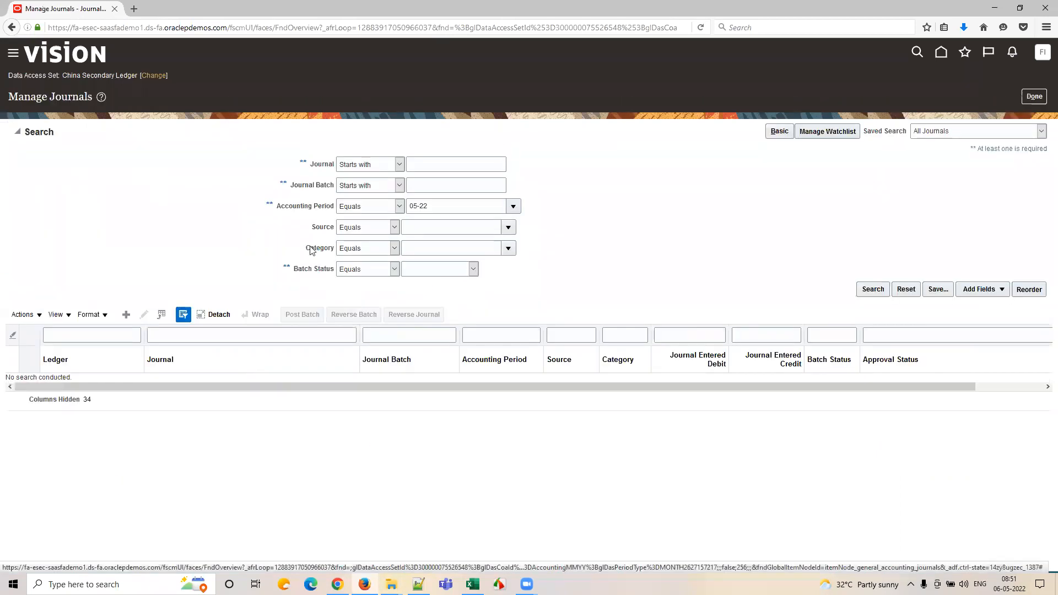
click(875, 292)
click(63, 59)
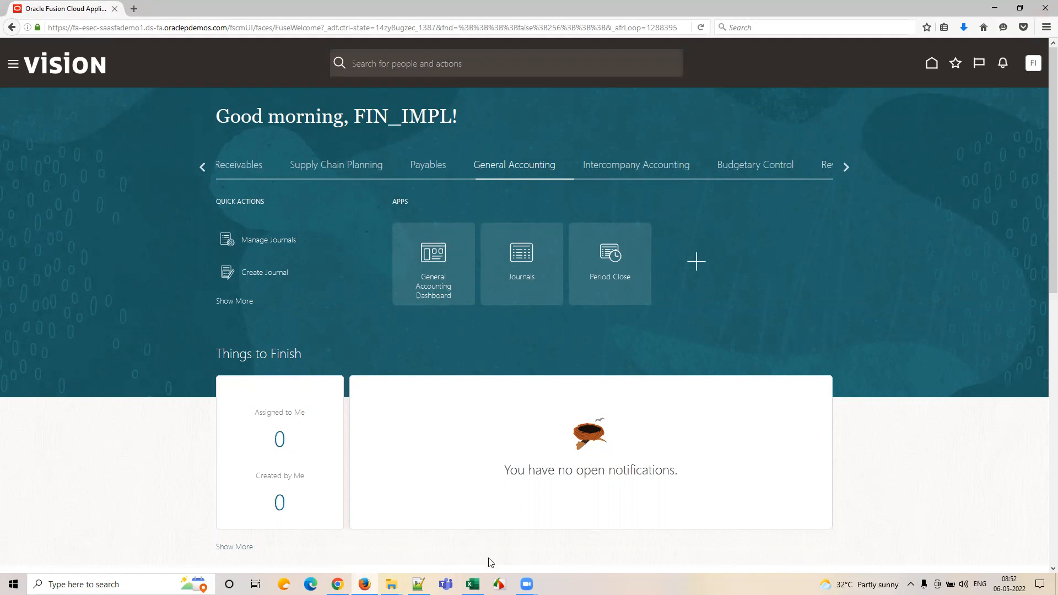
- Switch to the Excel setup list and review the General Ledger setup table, including the secondary ledger and Auto Reversal entries
click(473, 584)
click(499, 235)
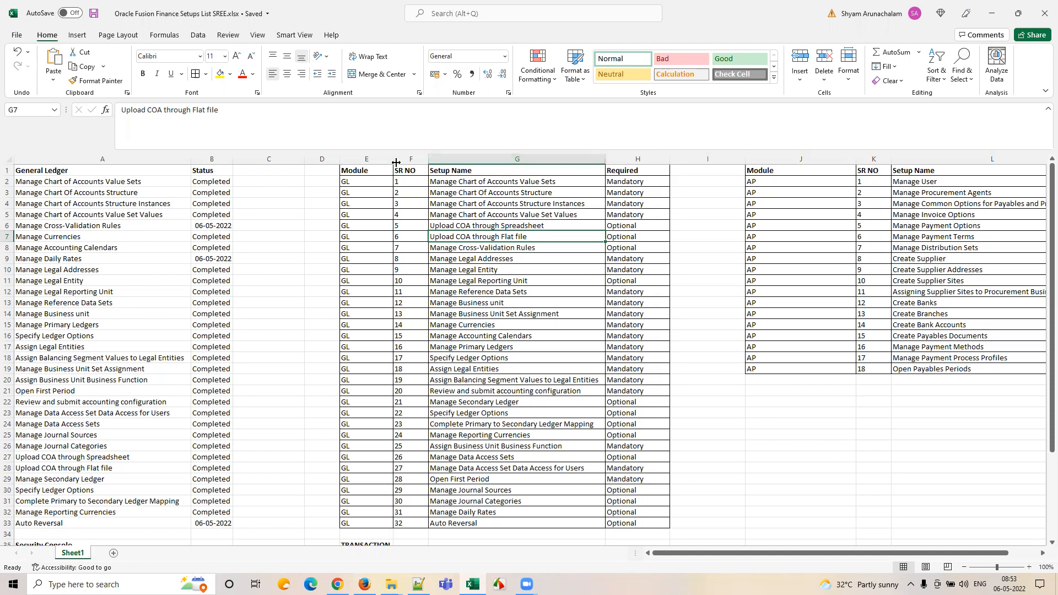
drag(384, 172, 649, 534)
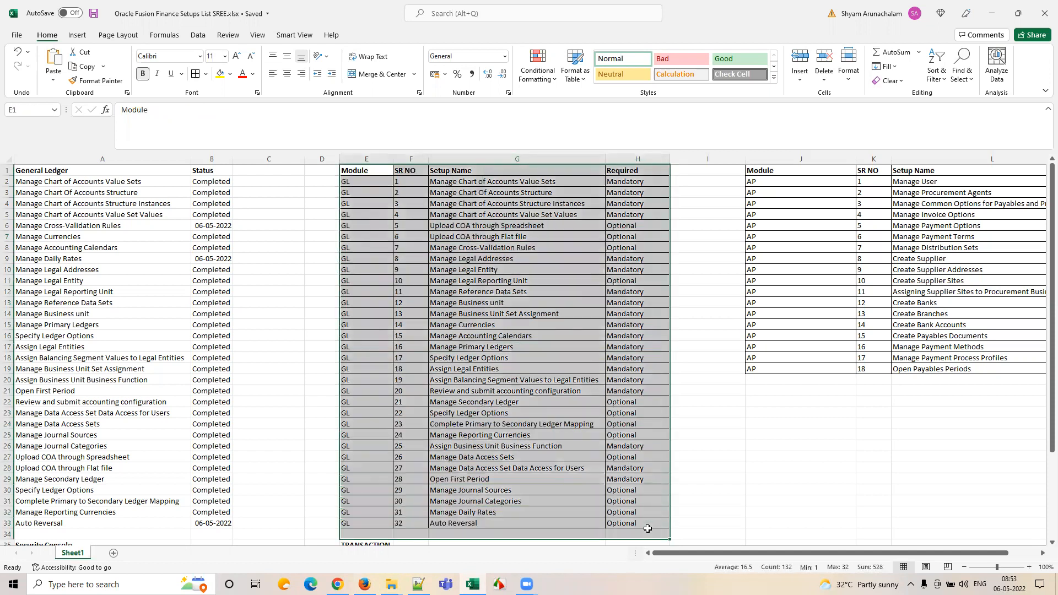
click(453, 522)
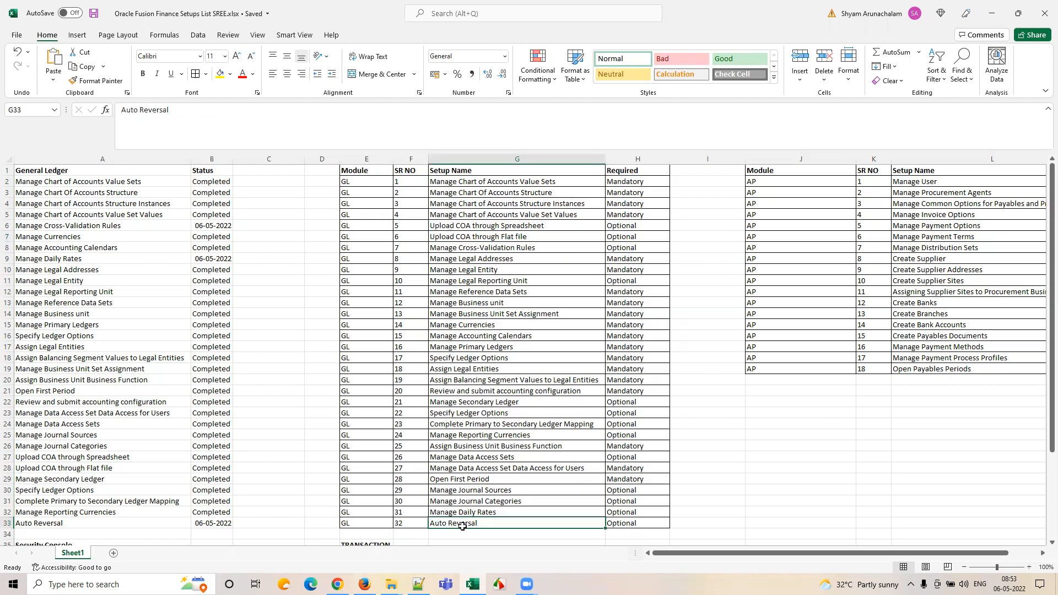
drag(434, 406, 482, 423)
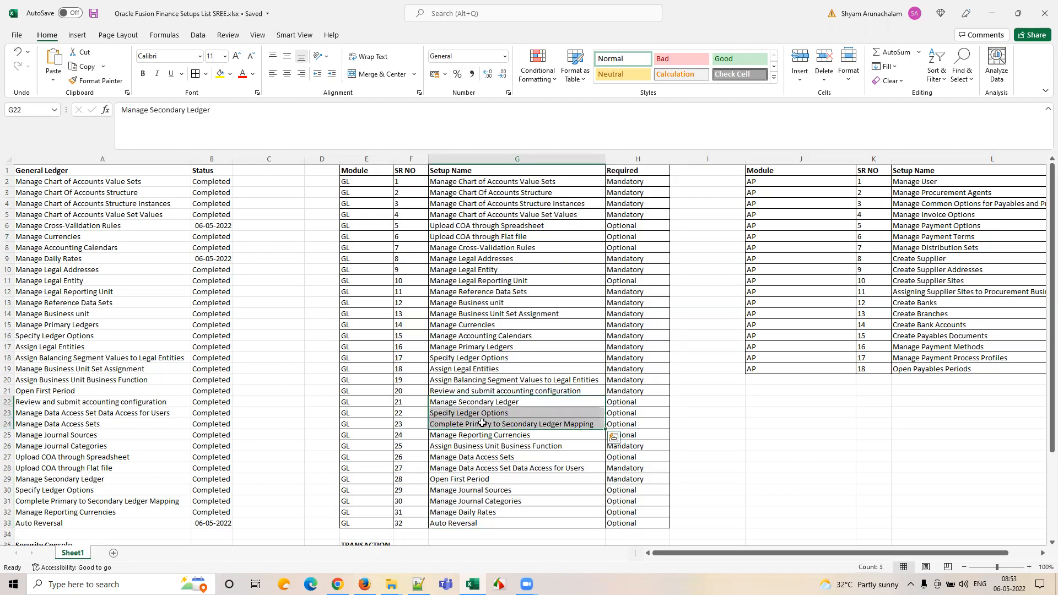
click(497, 467)
drag(367, 172, 629, 494)
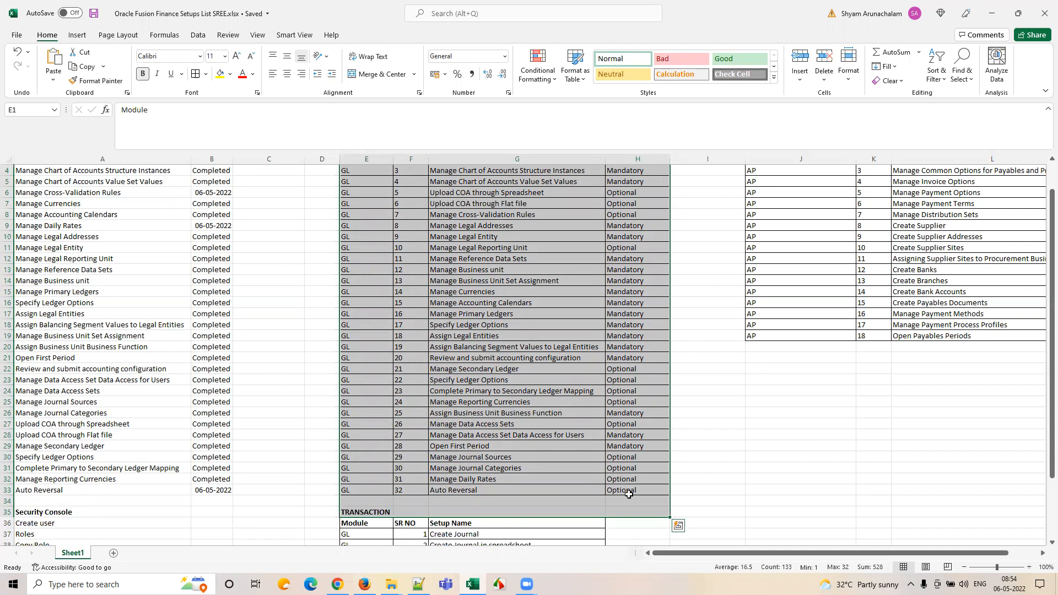
- Move to the AP setup table and go through its entries from Manage User to Create Supplier
key(Up)
key(Right)
key(Right)
key(Right)
key(Right)
key(Right)
key(Right)
key(Right)
key(Down)
key(Down)
key(Down)
key(Down)
key(Down)
key(Down)
key(Down)
key(Down)
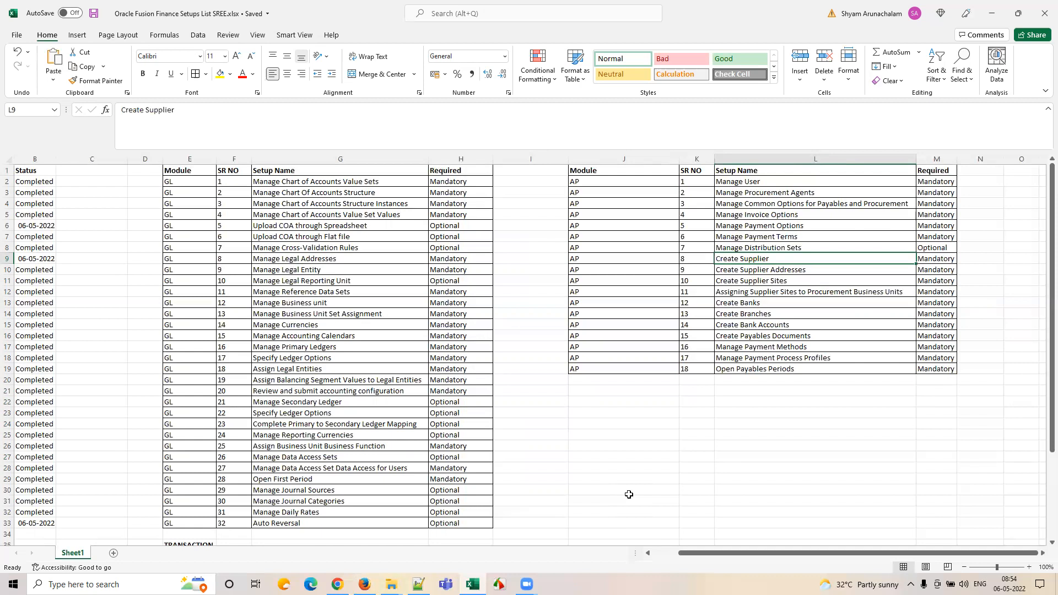
key(Up)
key(Up)
key(Up)
key(Up)
key(Up)
key(Up)
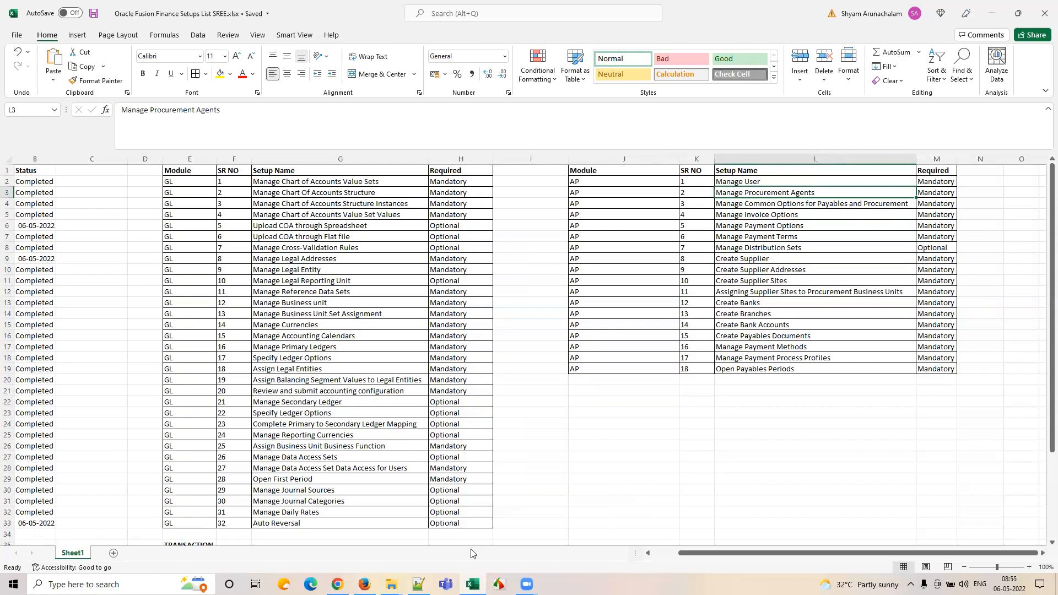
- Switch to Oracle Fusion in Chrome, close the blank tab and look over the work areas on the home page and in the navigator
click(338, 584)
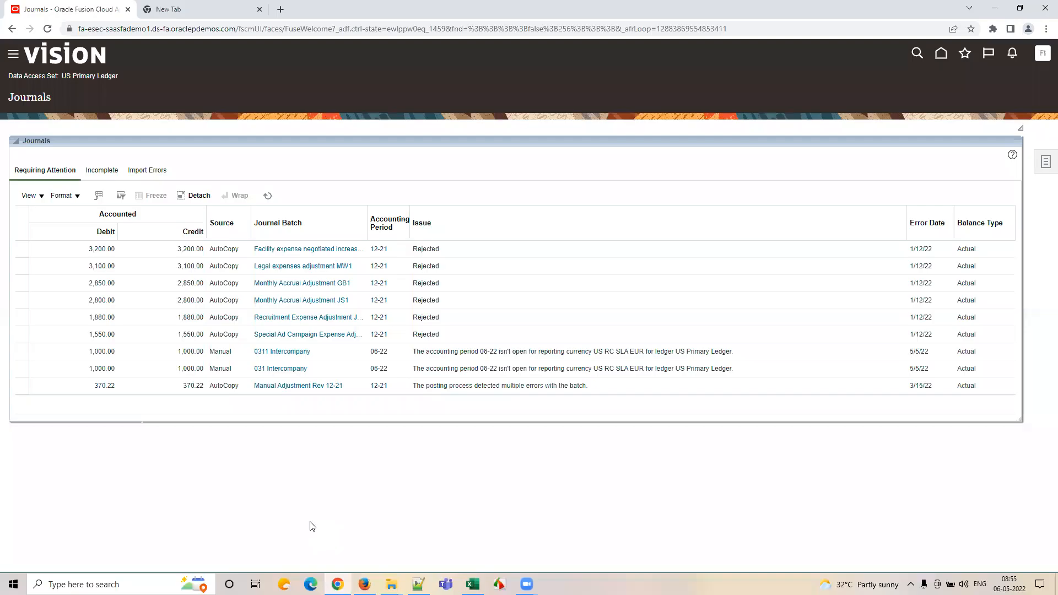
click(62, 59)
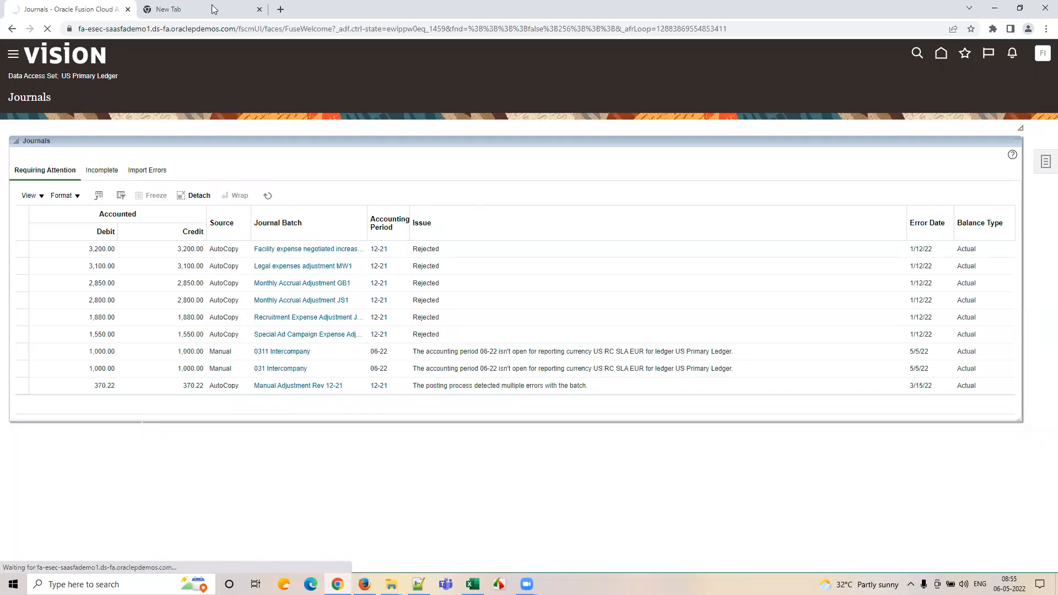
click(259, 9)
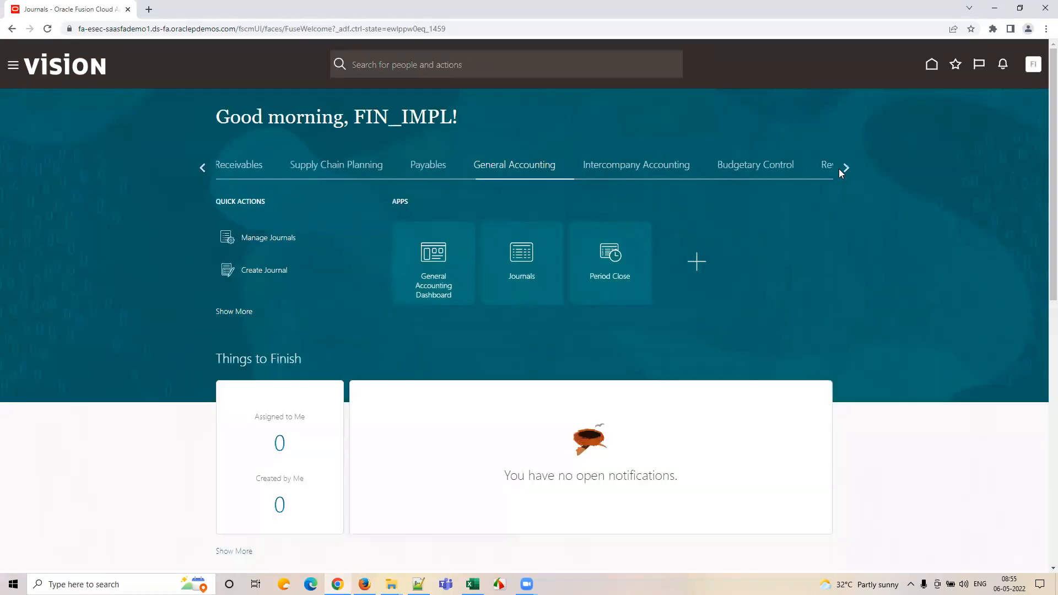
click(841, 167)
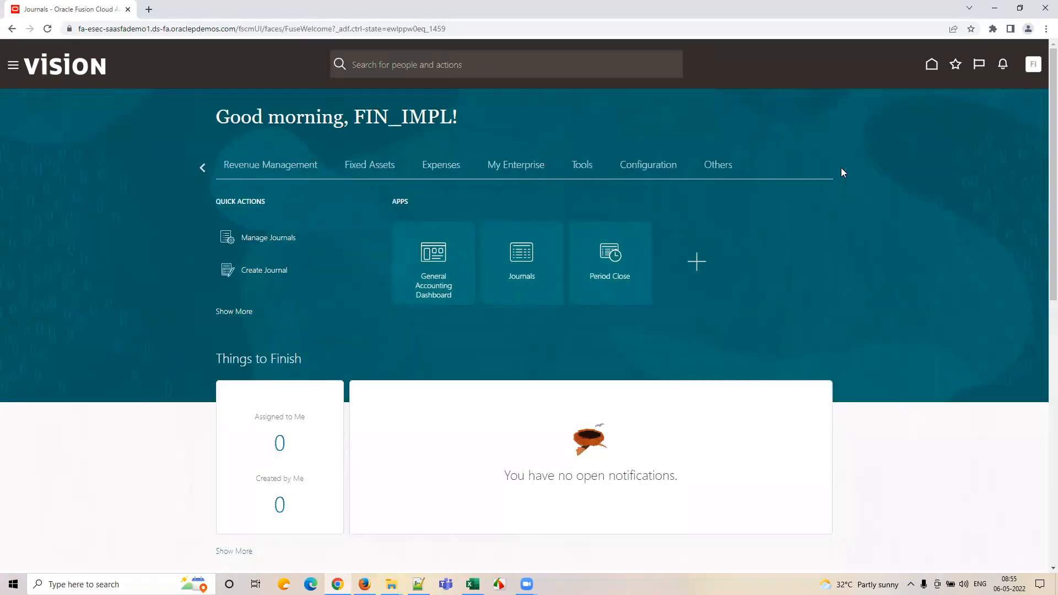
click(209, 169)
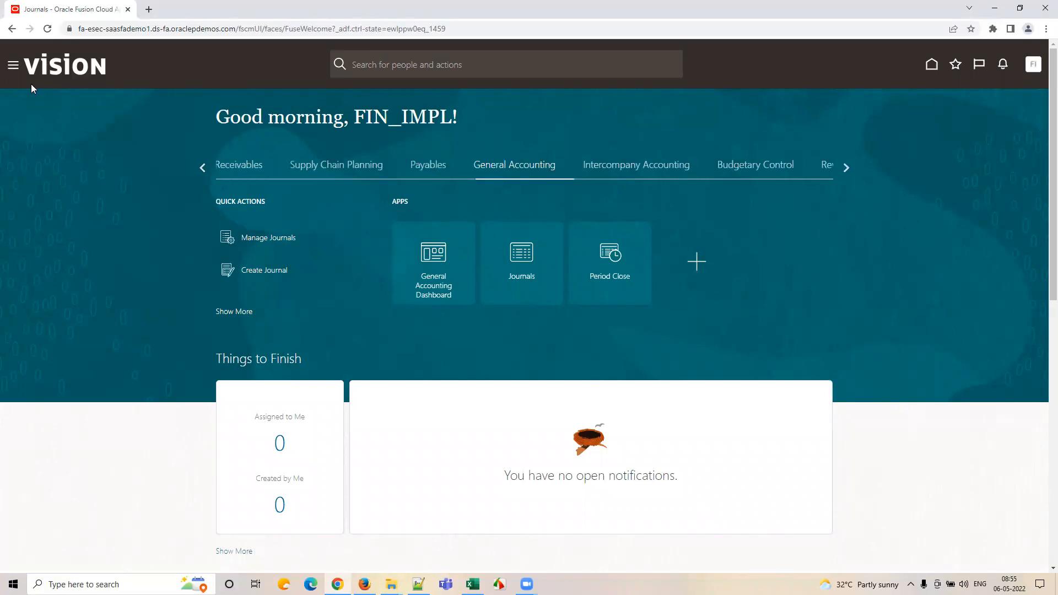
click(13, 65)
scroll(130, 277, down, 4)
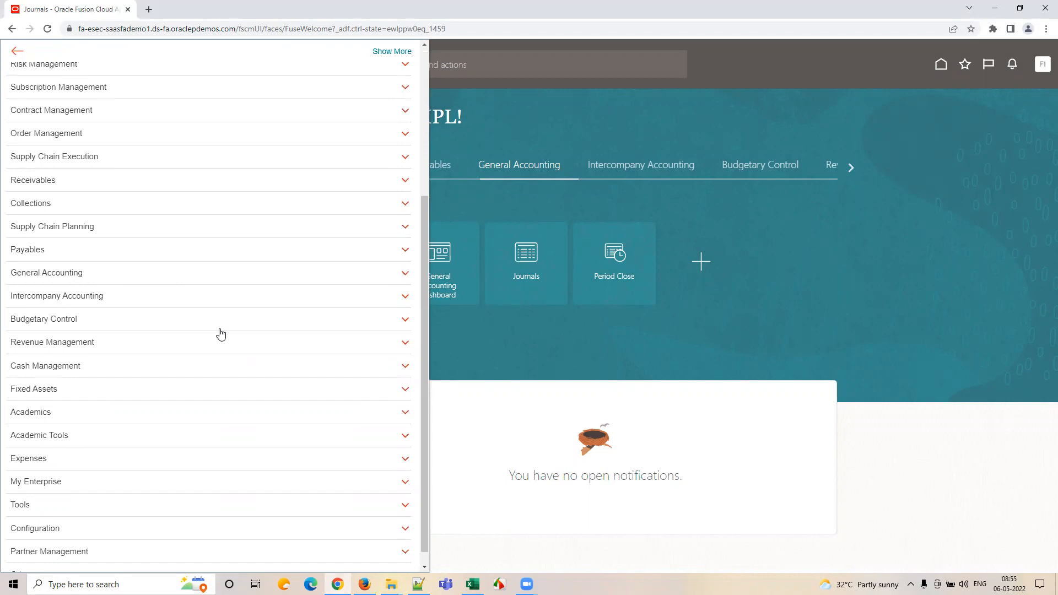
click(606, 353)
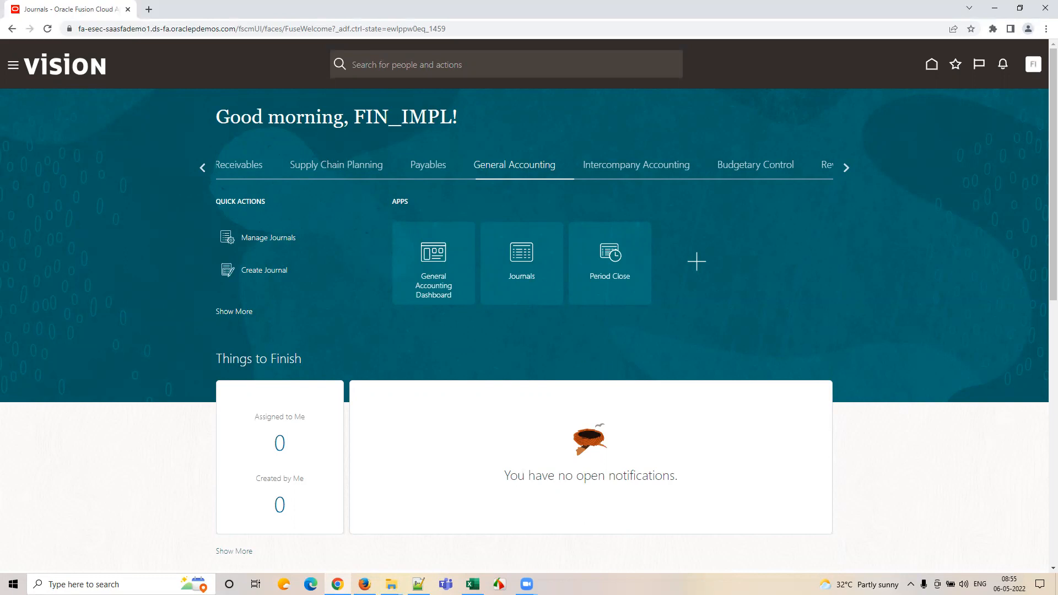
- Switch back to the Excel list and examine the supplier, supplier address, supplier site and bank account setups for AP
click(473, 584)
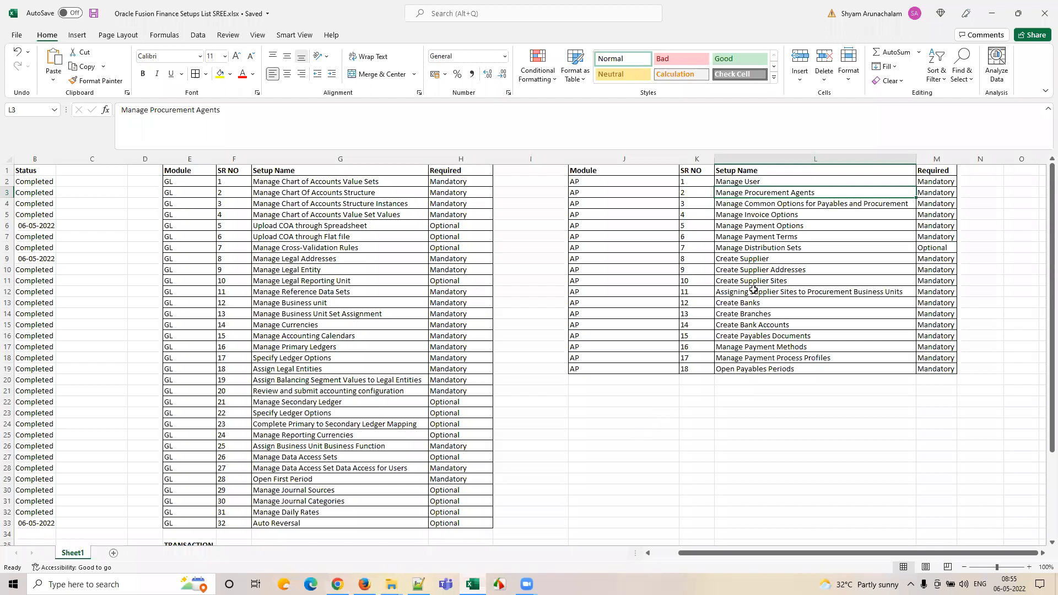
drag(747, 259, 738, 281)
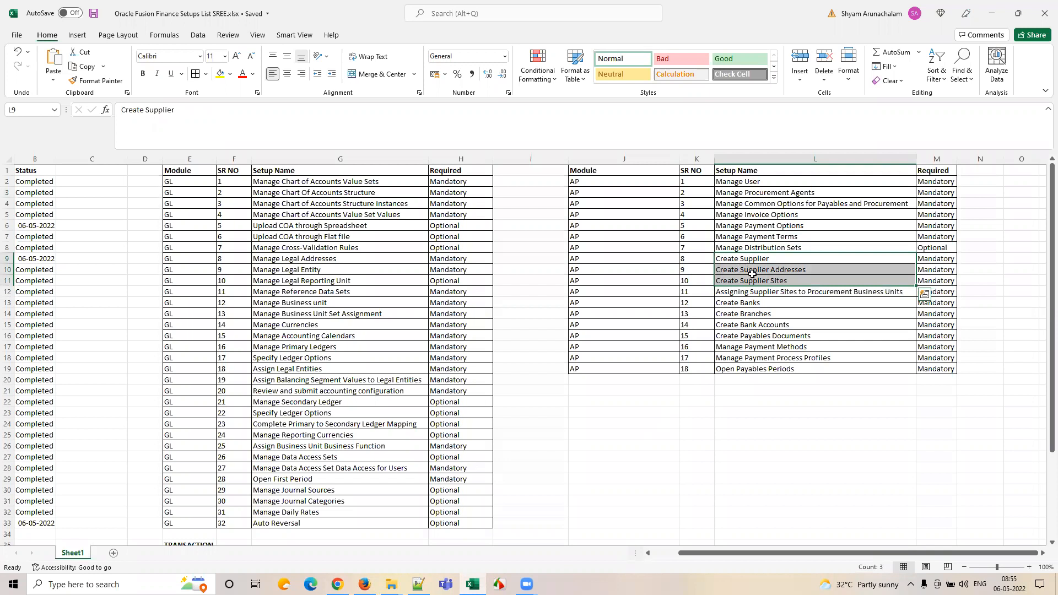
click(753, 274)
click(752, 282)
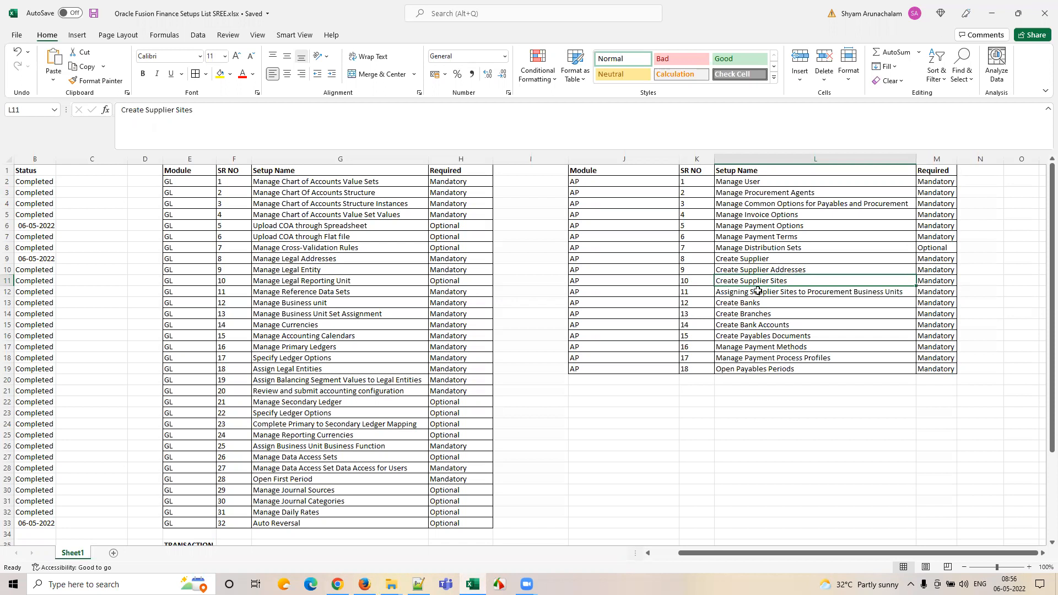
click(772, 327)
- Enter the notes "Supplier Adm" in L23 and "Pro" in L25 below the AP setup table
click(761, 414)
double_click(760, 414)
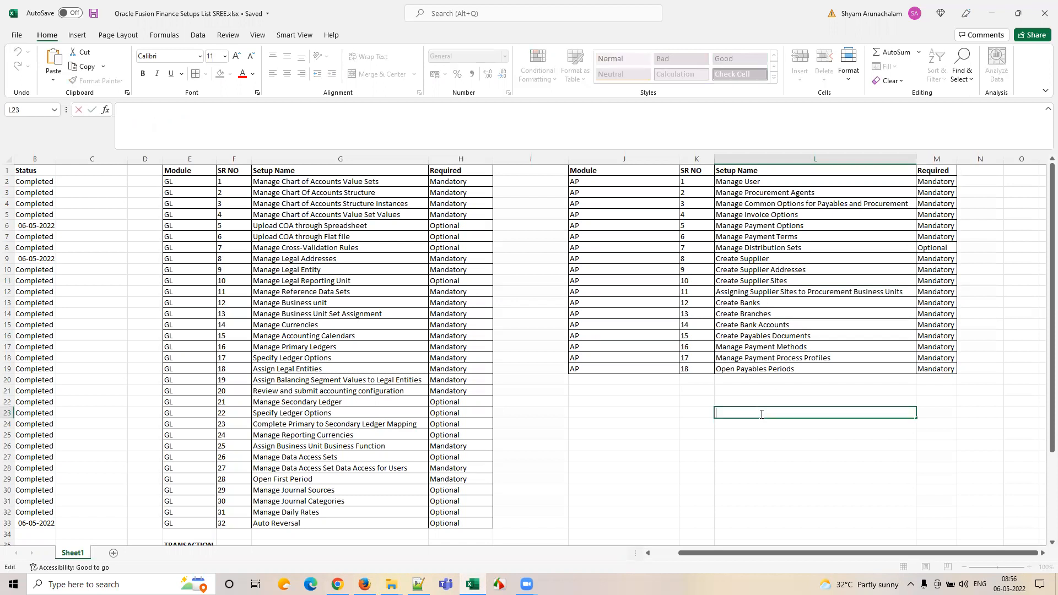
text(Supplier Adm)
key(Return)
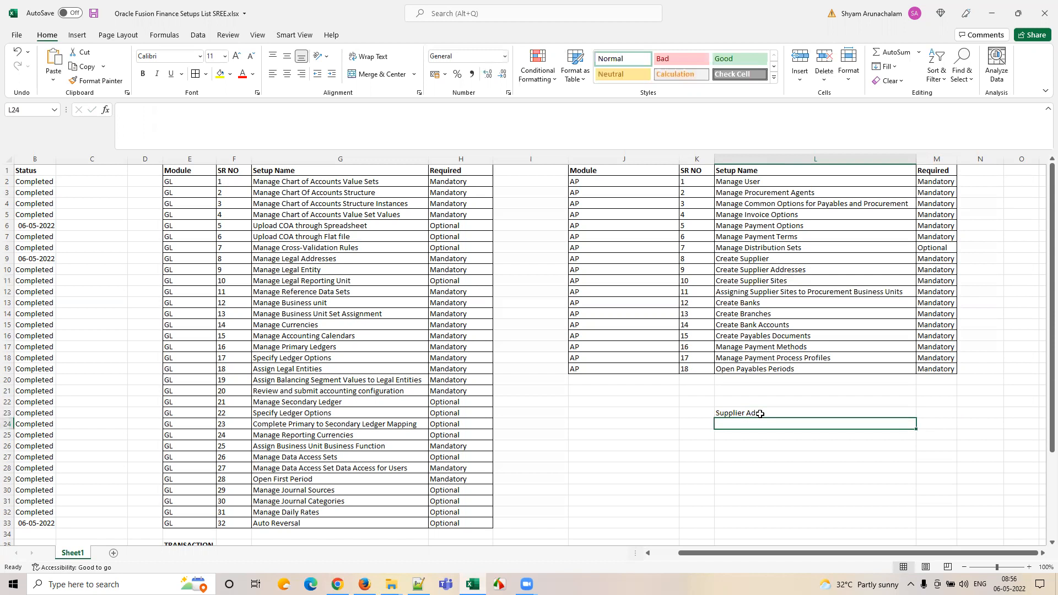
key(Down)
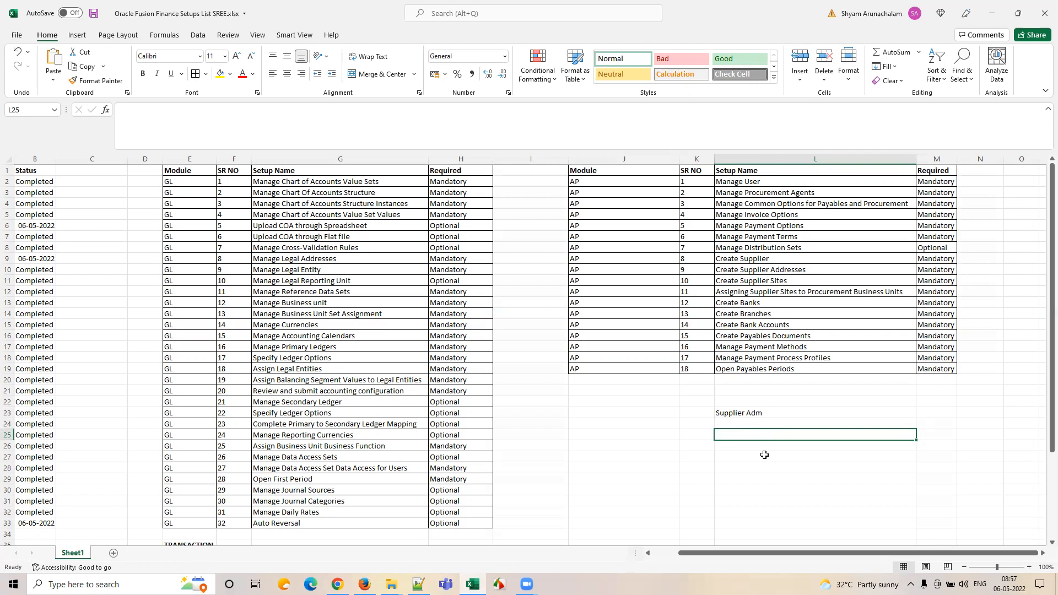
text(Pro)
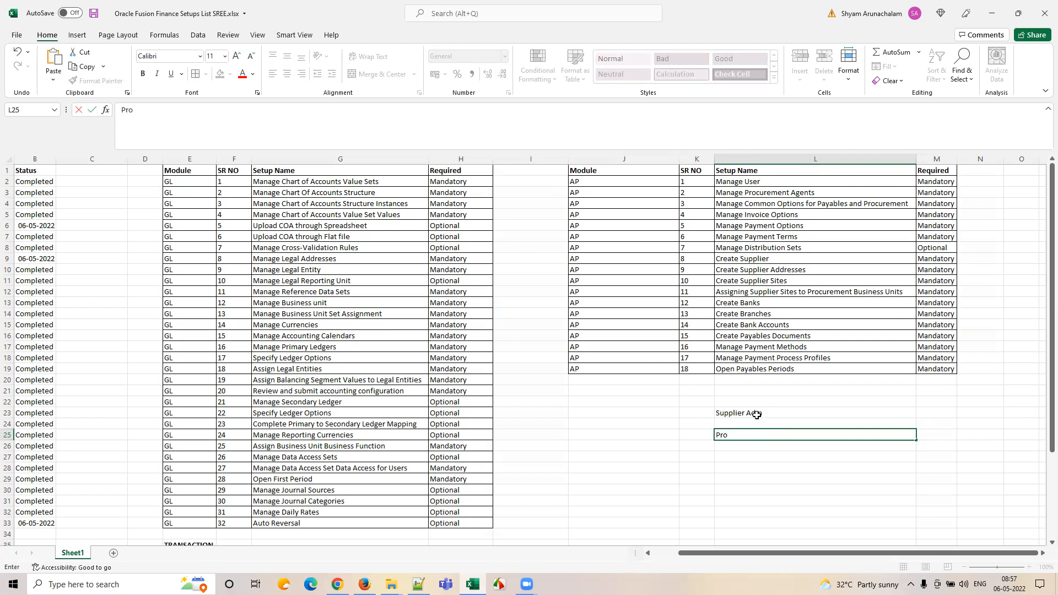
click(793, 409)
click(750, 435)
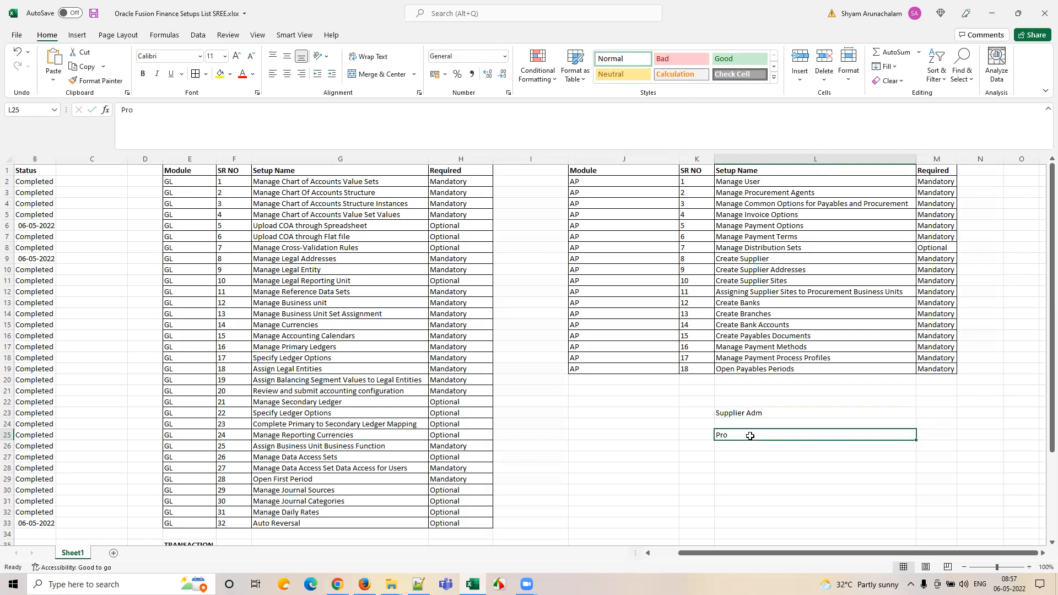
double_click(750, 436)
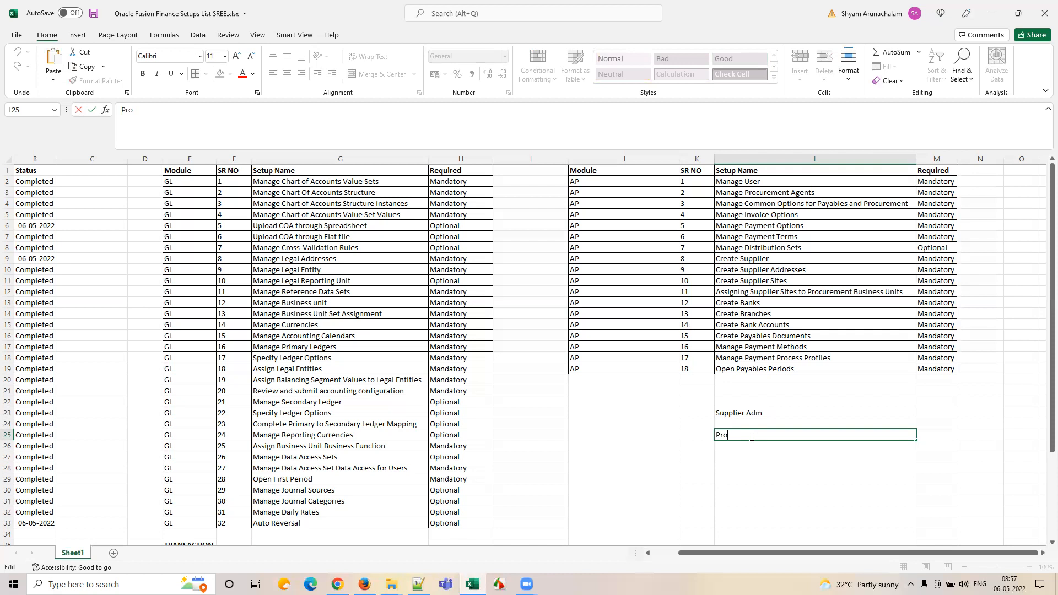
- Add the note "Spend" in L26 and go over the notes in L23 to L26
click(748, 459)
click(726, 434)
click(729, 449)
text(Spend)
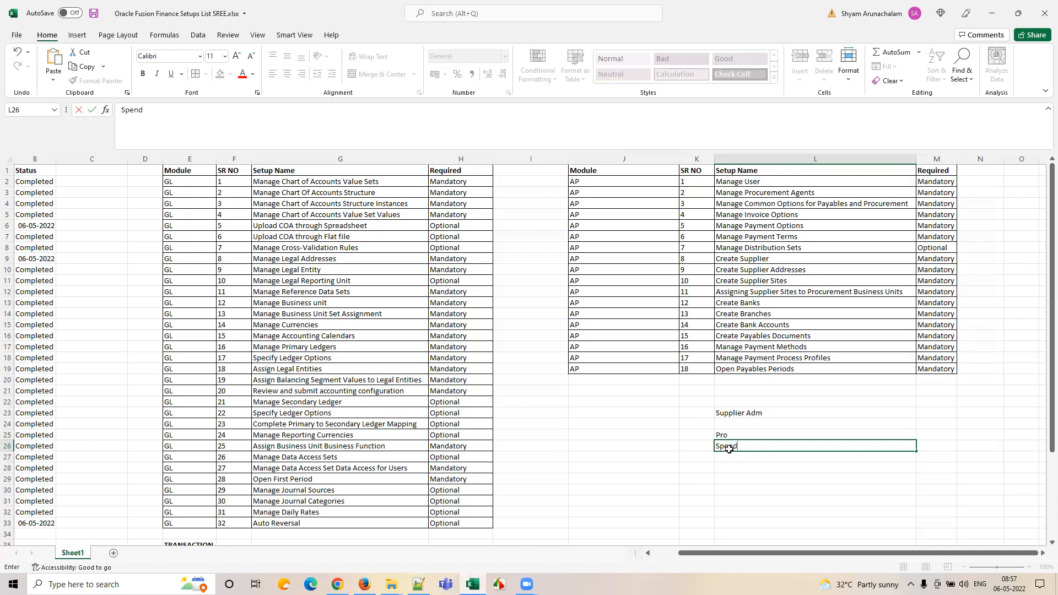
key(Up)
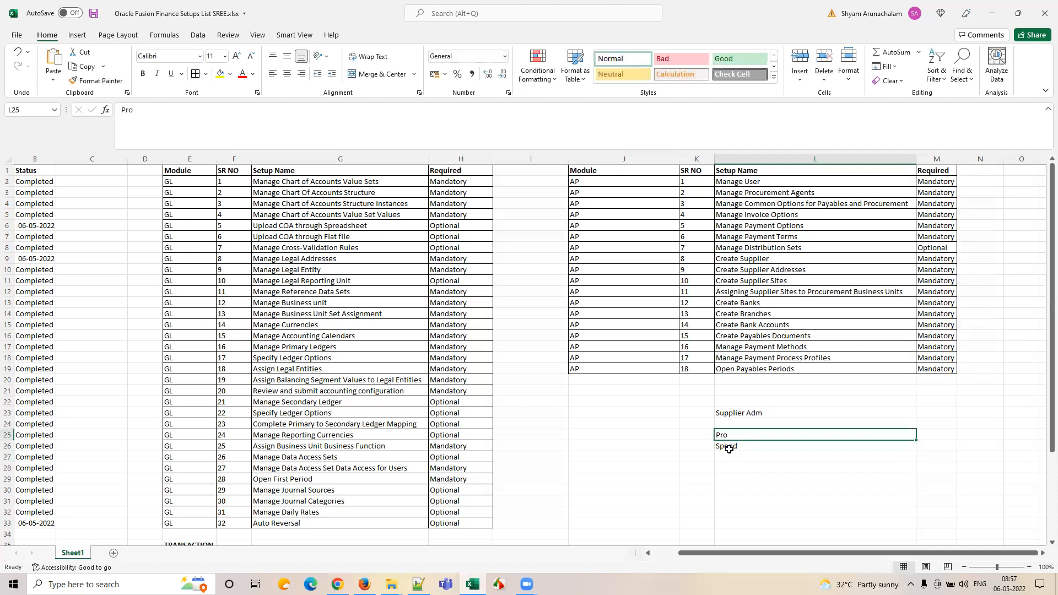
key(Down)
key(Up)
key(Up)
key(Up)
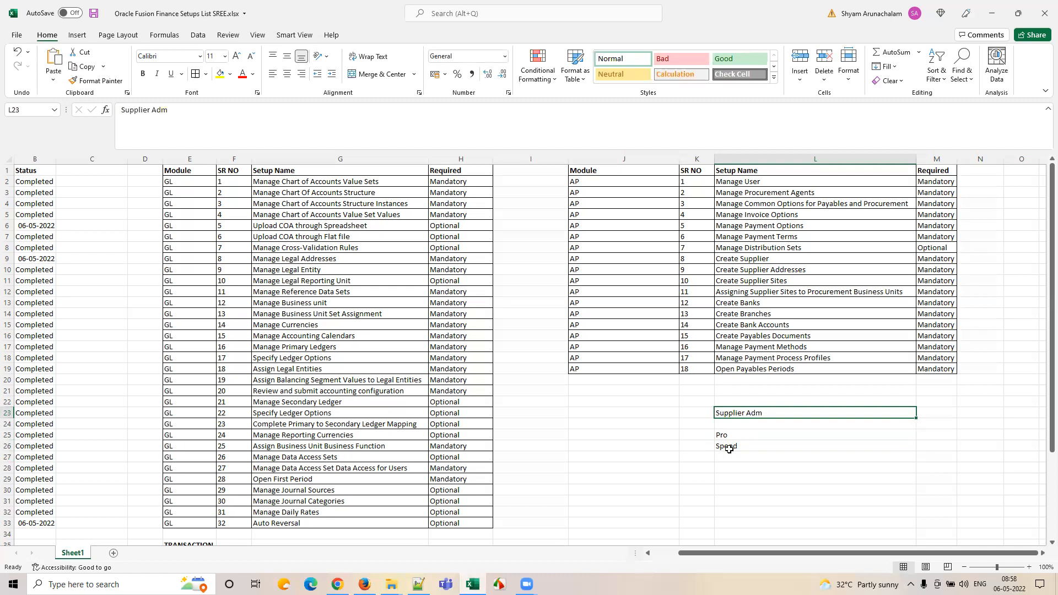
key(Down)
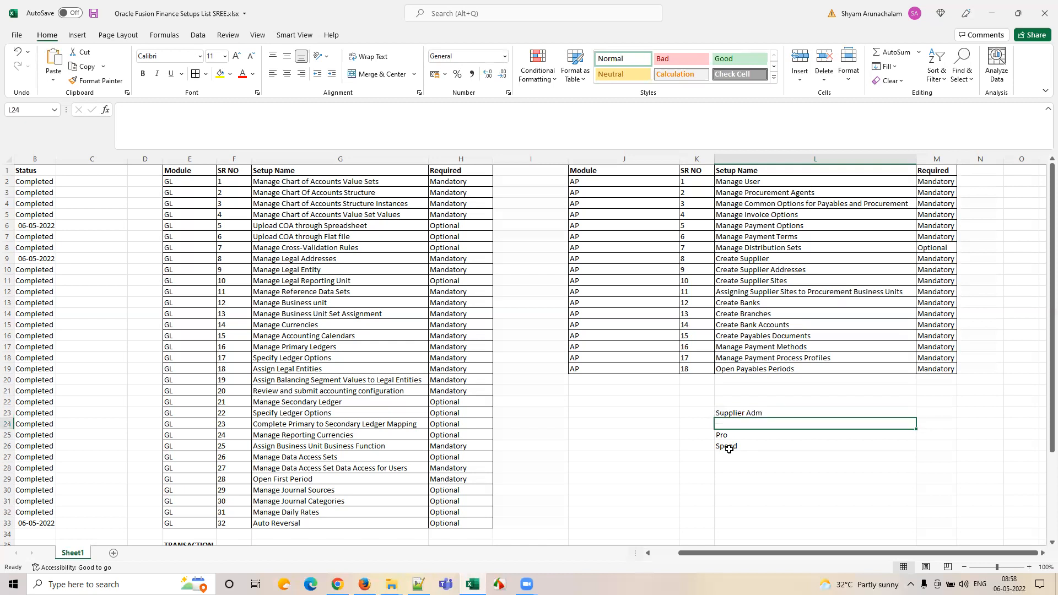
key(Down)
key(Down)
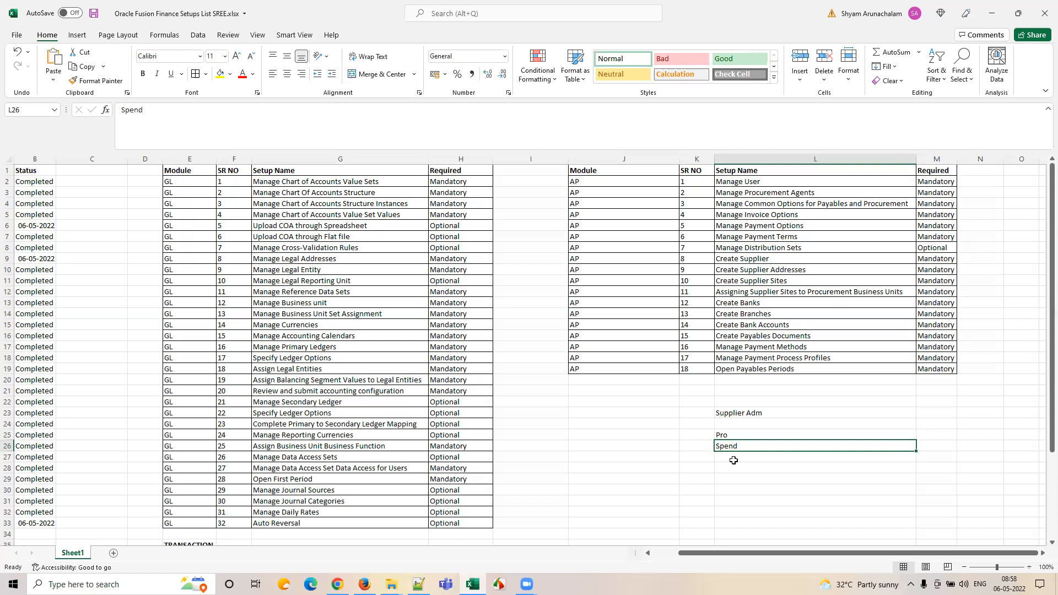
- Delete the notes in L26, L23 and L25 below the AP setup table
key(Delete)
key(Up)
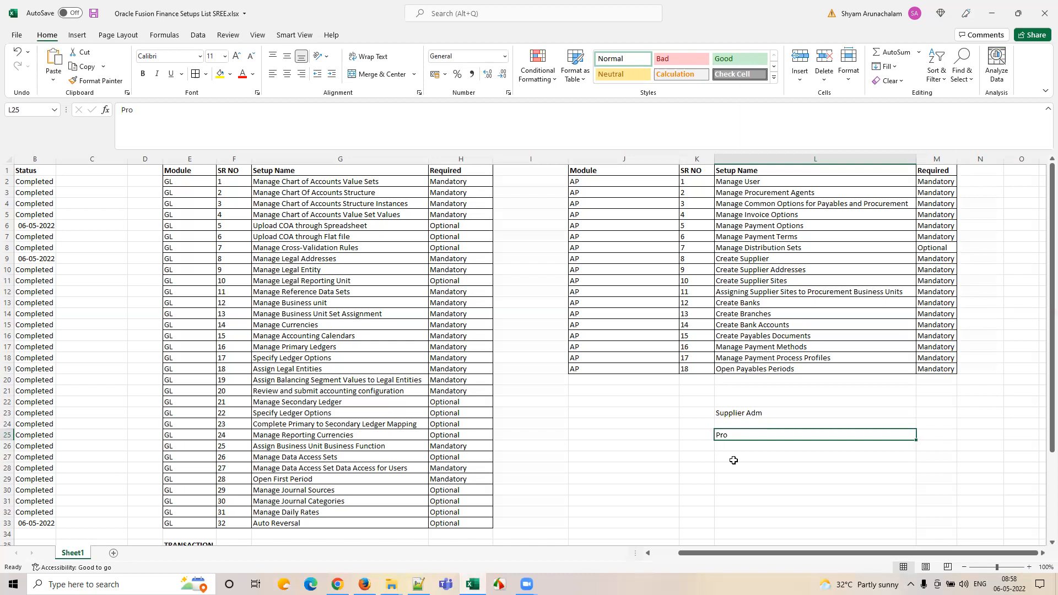
key(Up)
key(Up)
key(Delete)
key(Down)
key(Down)
key(Delete)
click(577, 67)
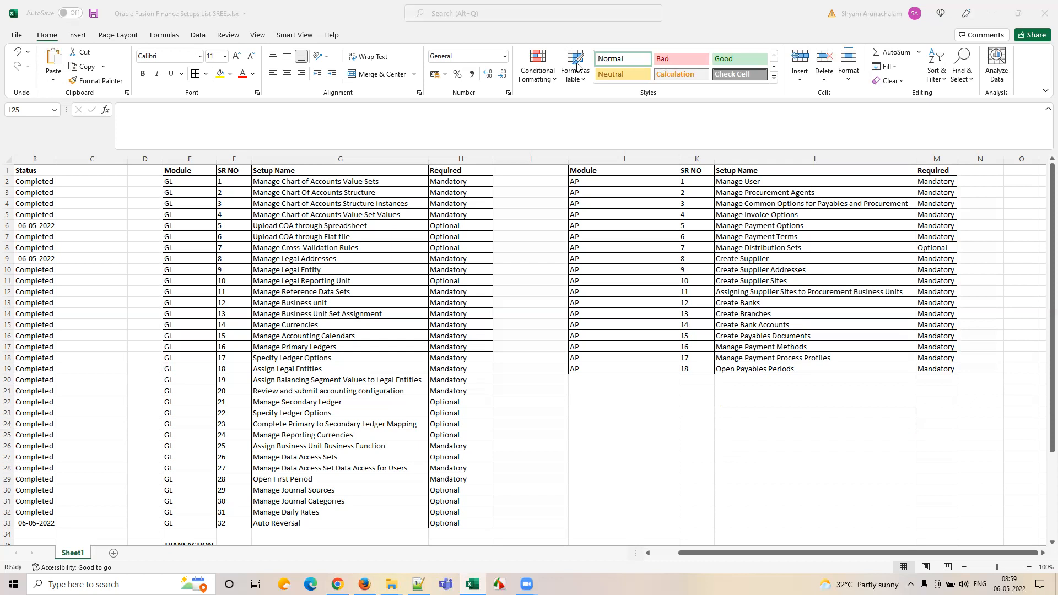